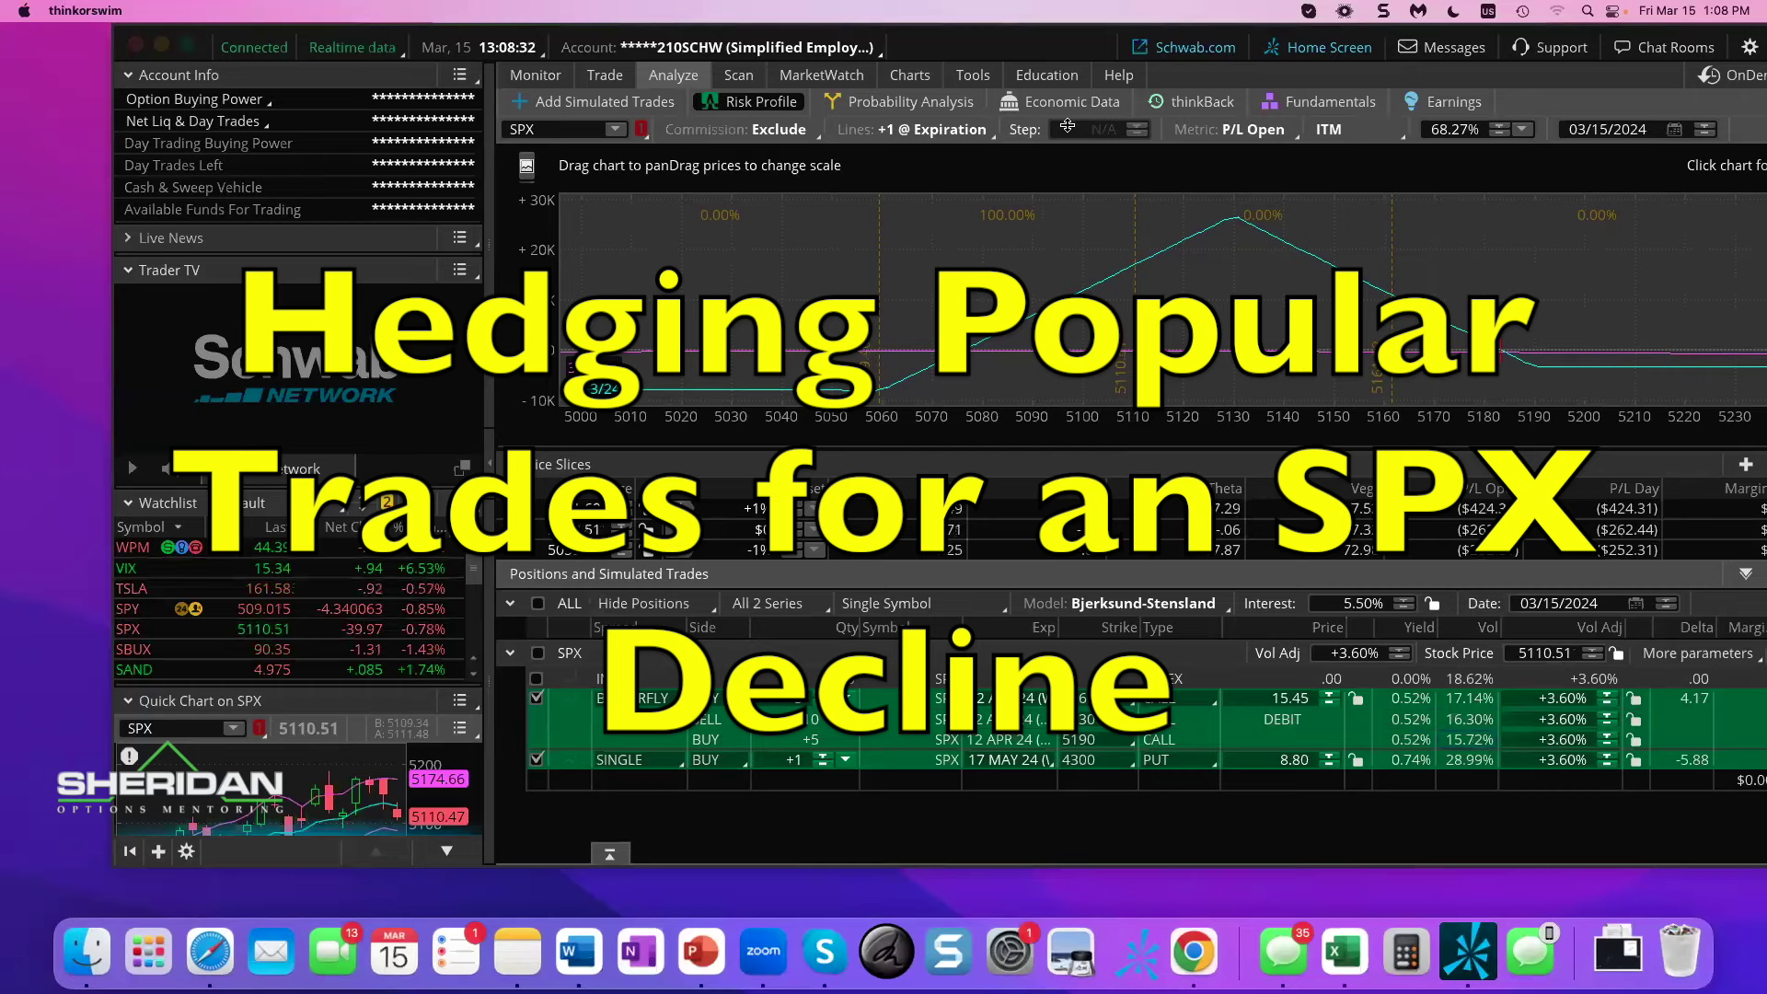
# - Load the six-month daily SPX chart in the Charts Flexible Grid
pyautogui.moveTo(924, 78)
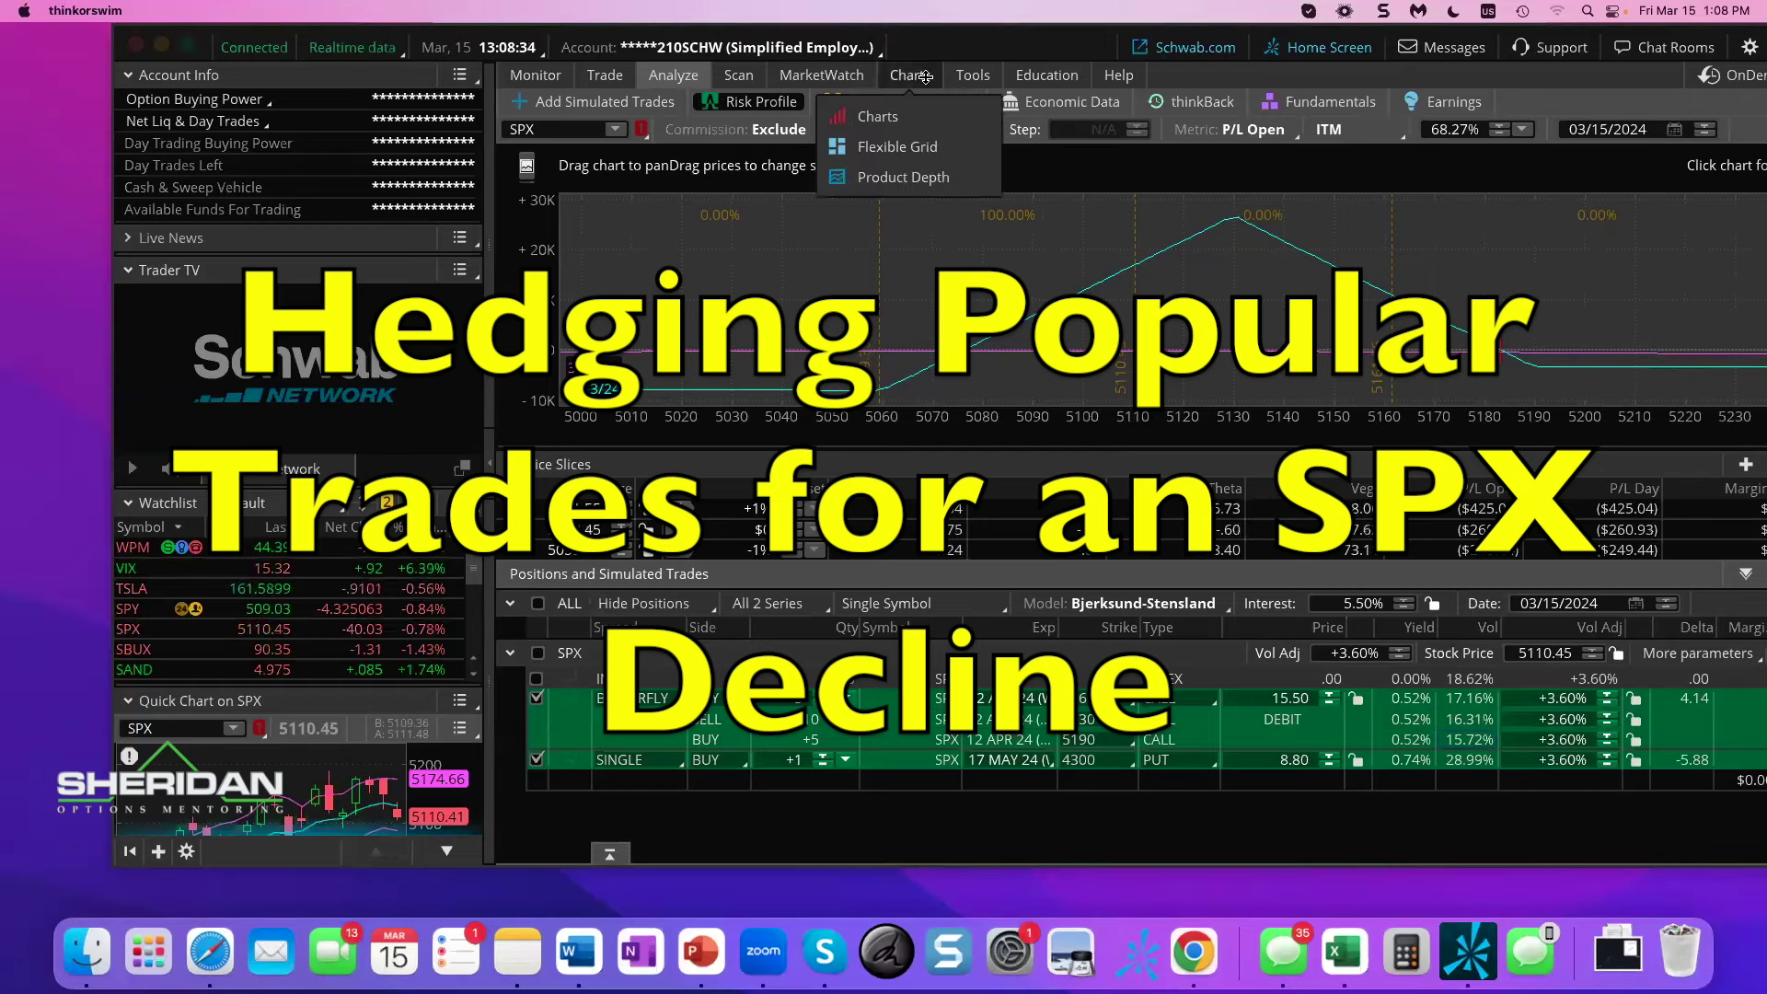
pyautogui.click(992, 147)
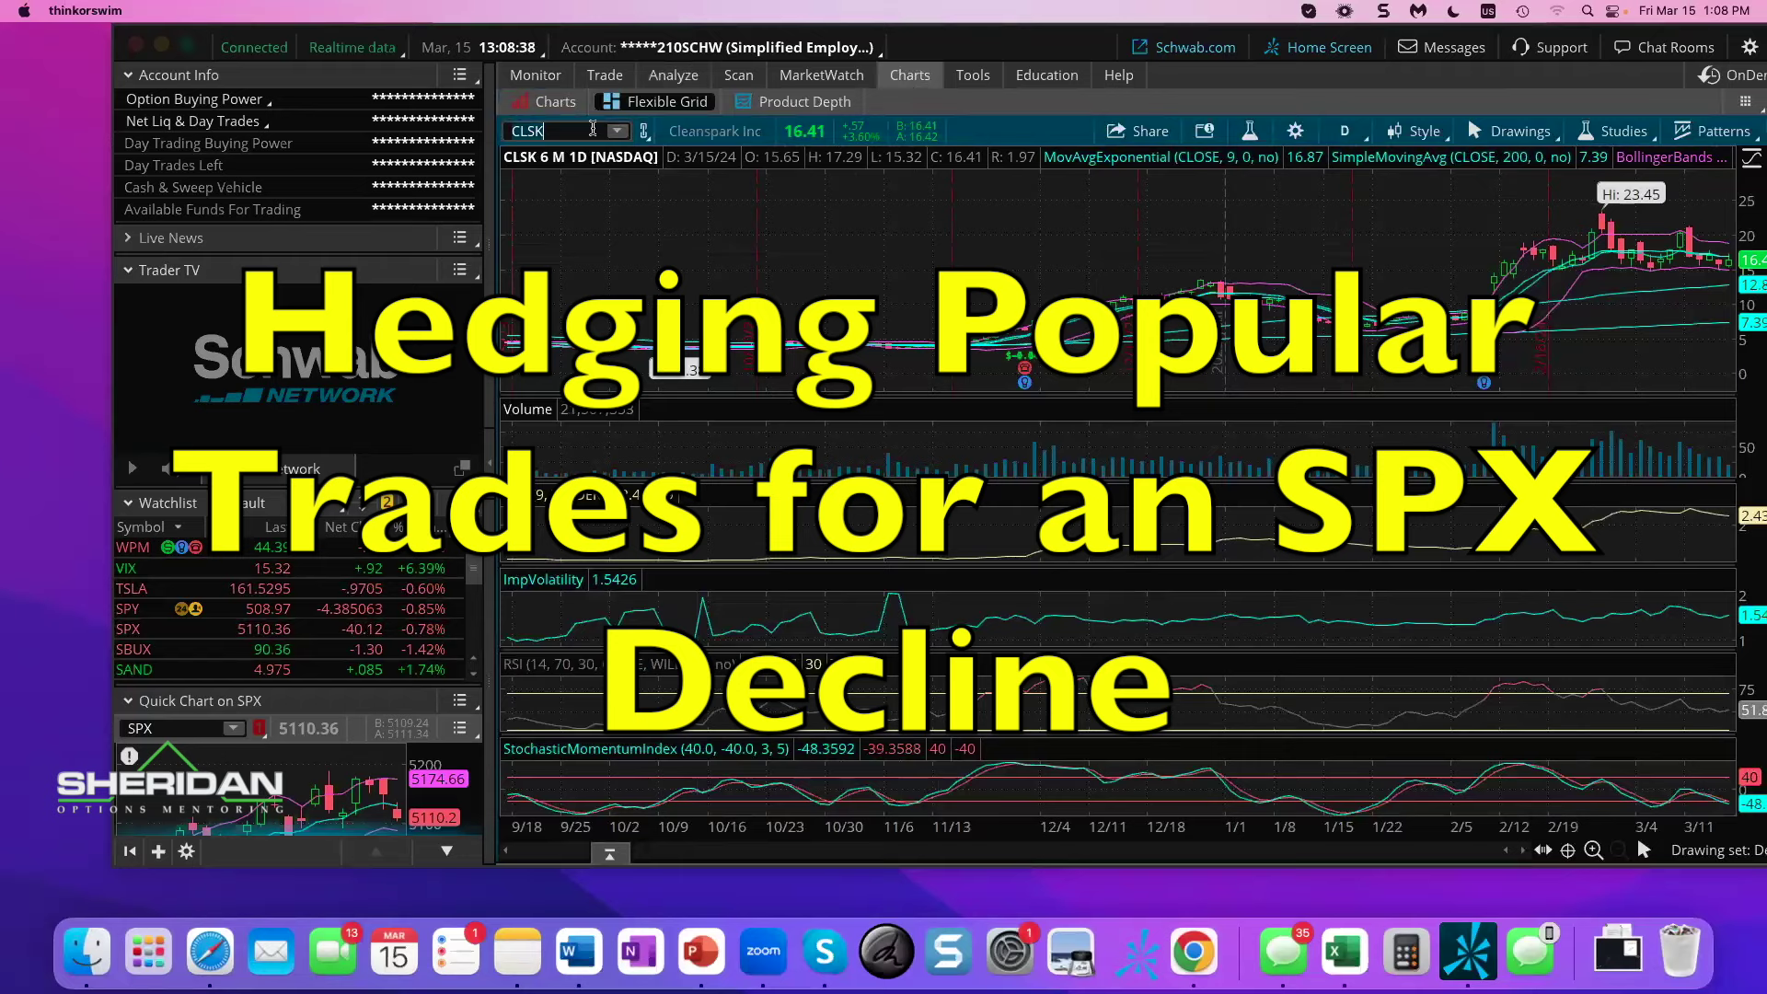
pyautogui.click(593, 128)
pyautogui.write('SPX')
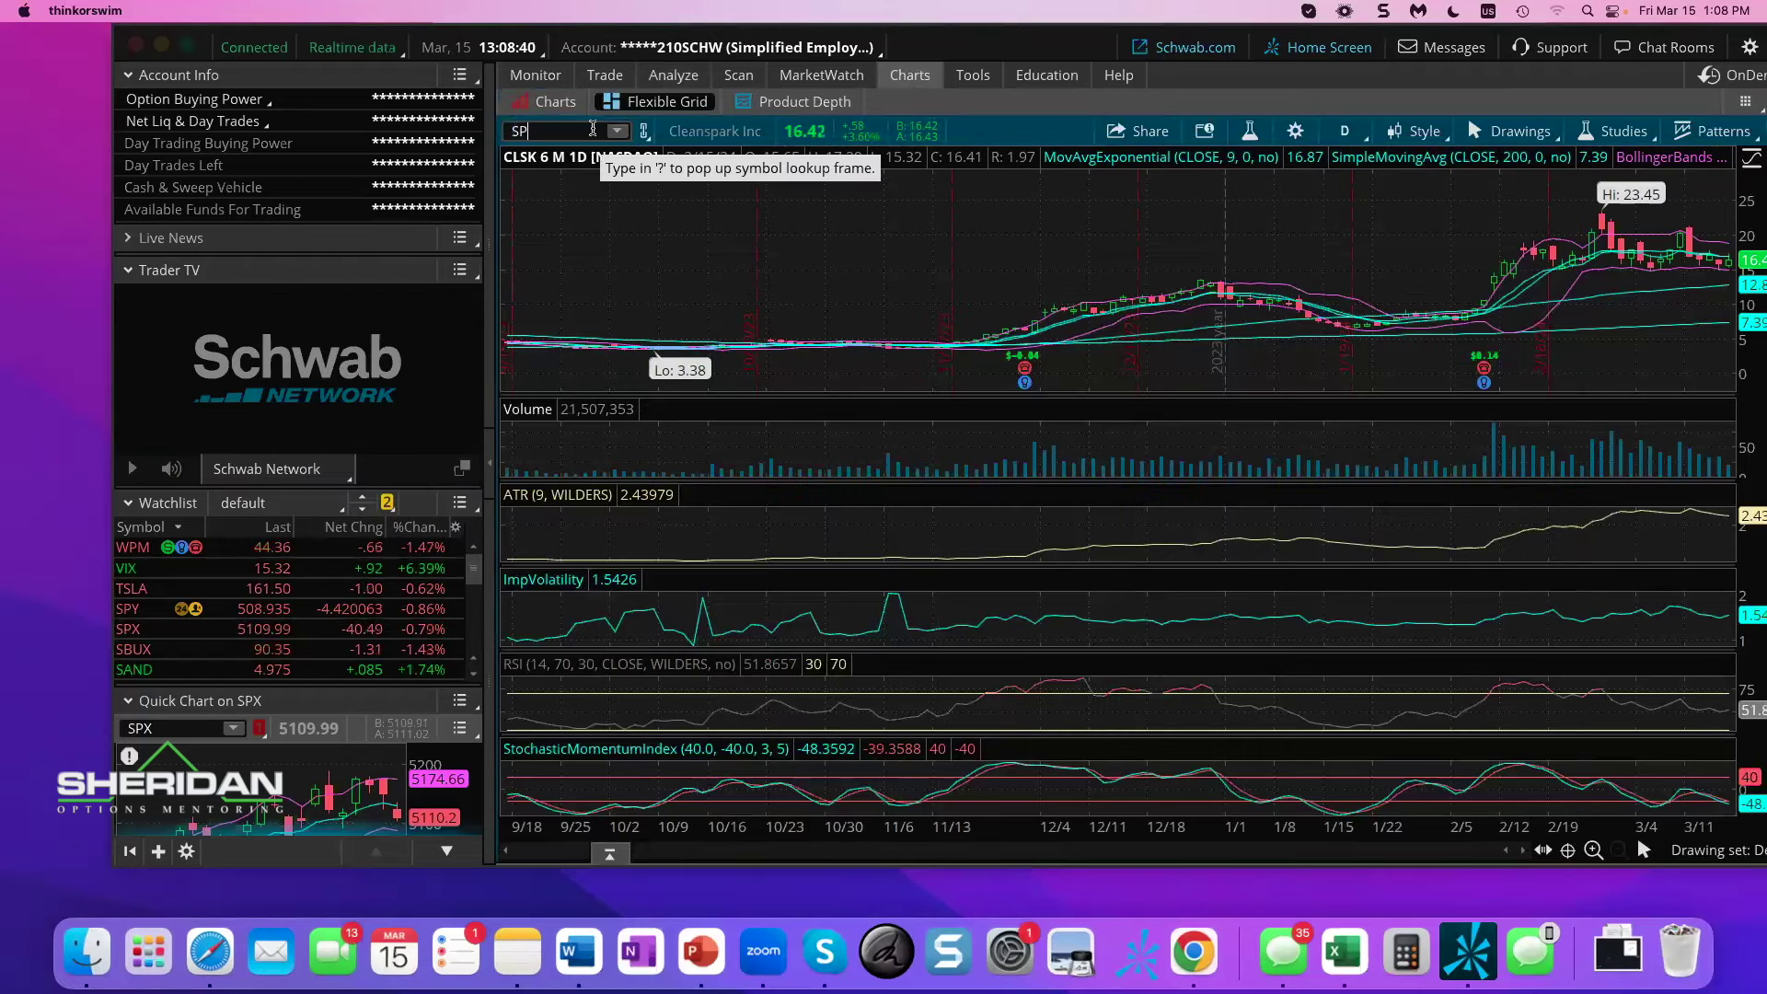
pyautogui.press('Return')
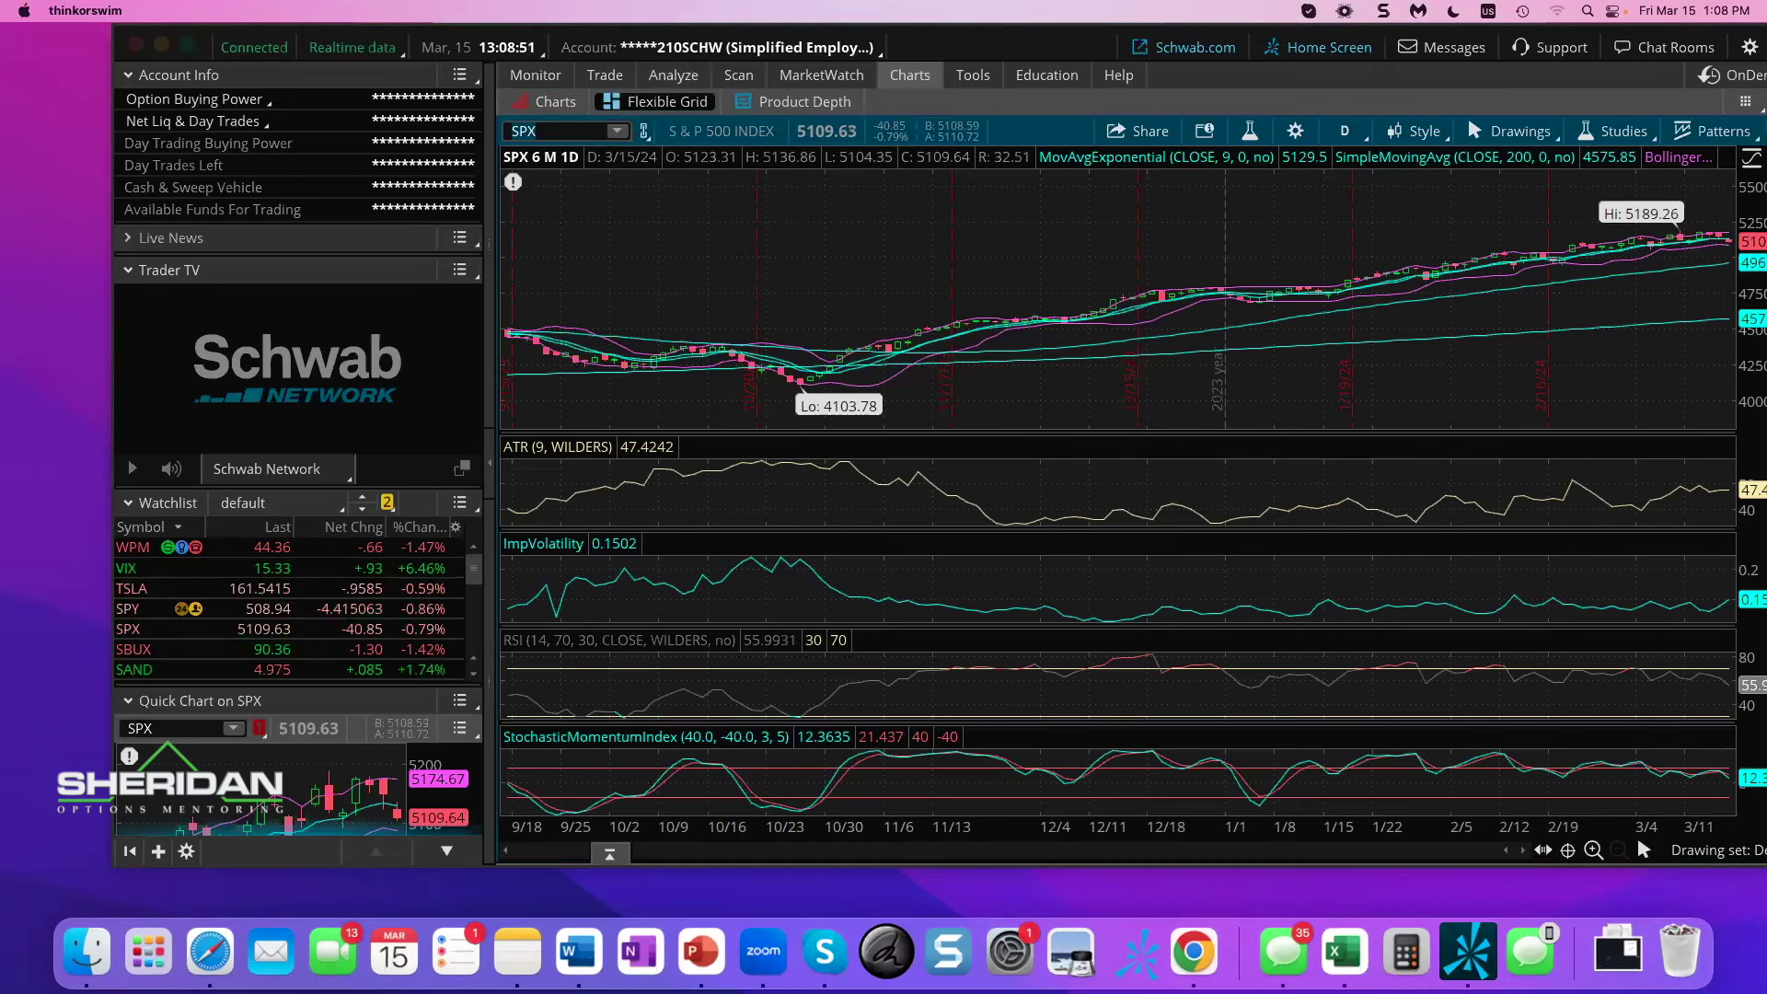
pyautogui.click(536, 131)
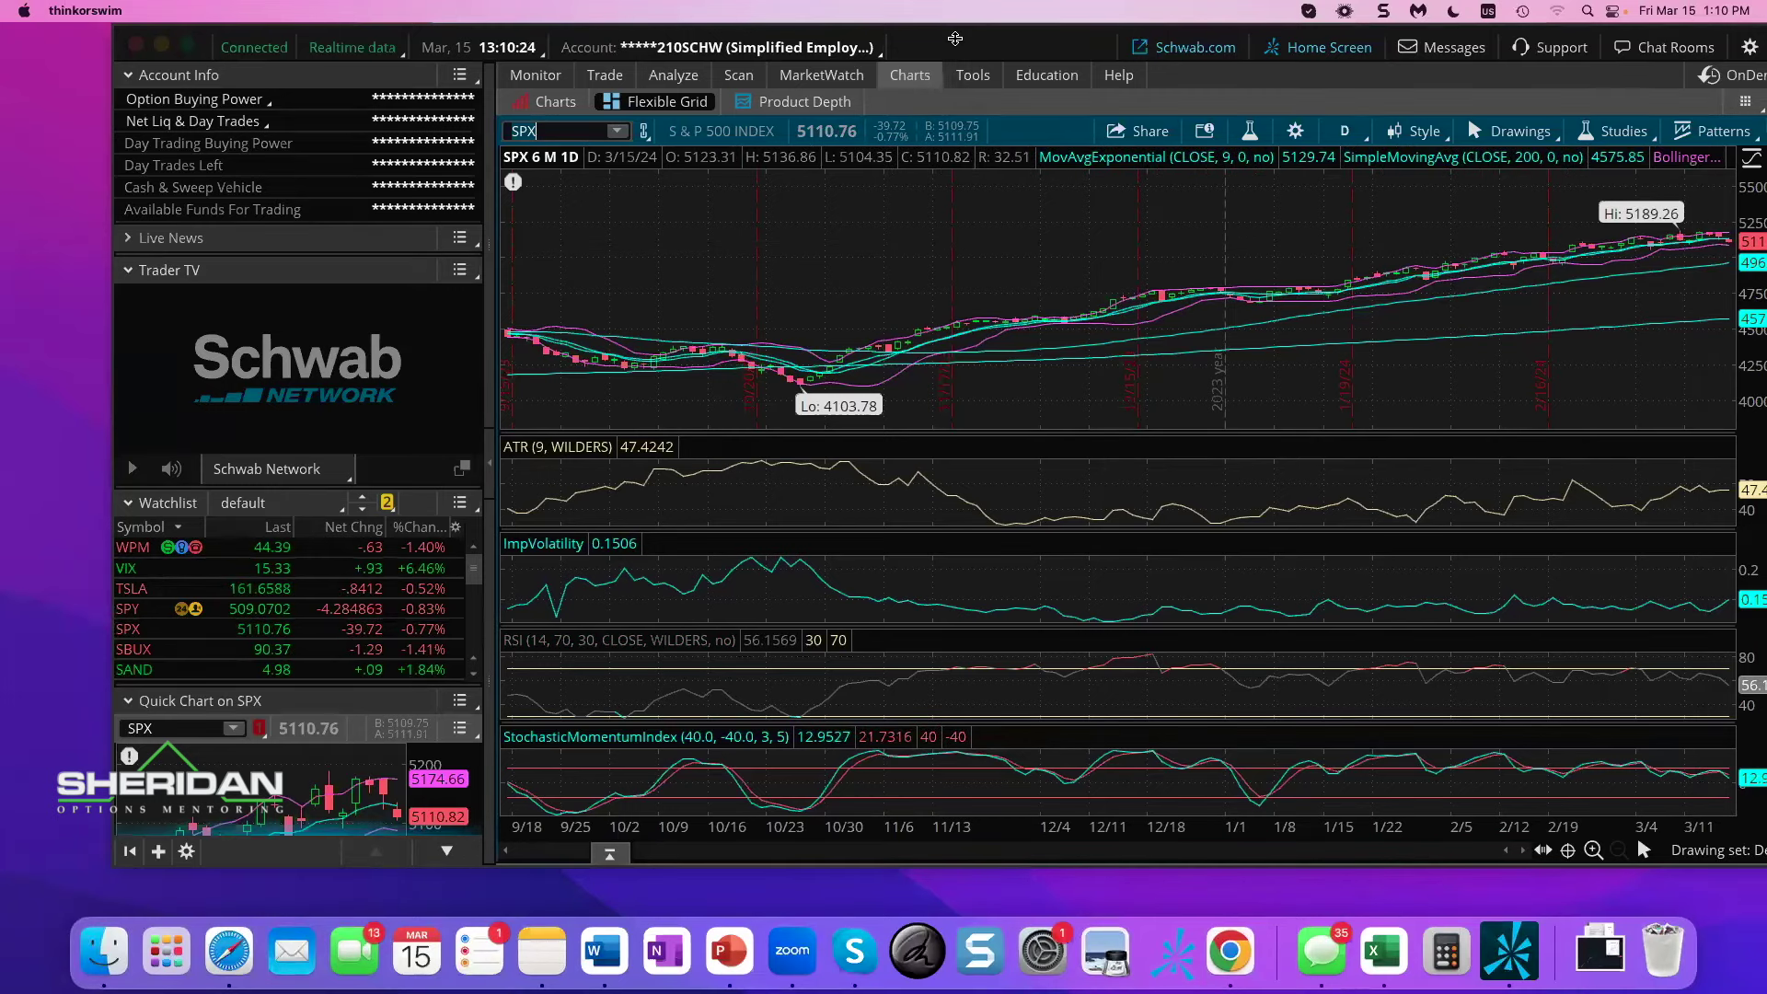
# - Reposition the thinkorswim window on the desktop
pyautogui.moveTo(955, 37); pyautogui.dragTo(943, 87)
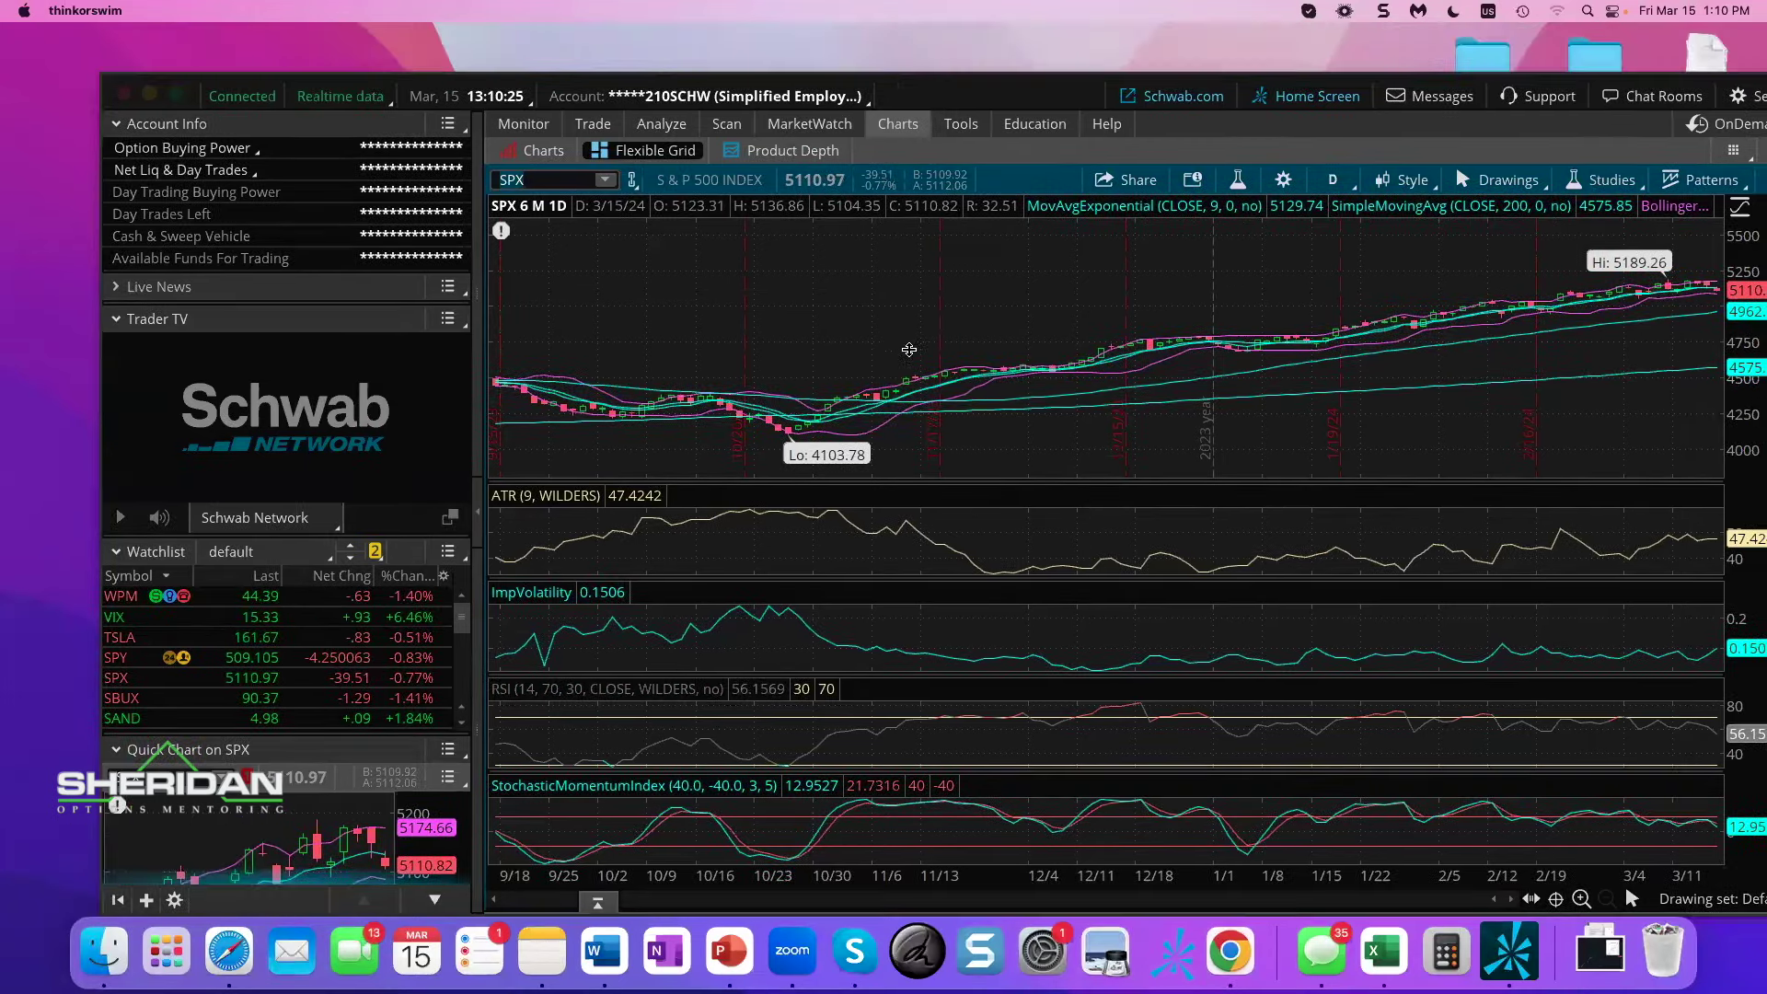
pyautogui.moveTo(880, 149); pyautogui.dragTo(815, 209)
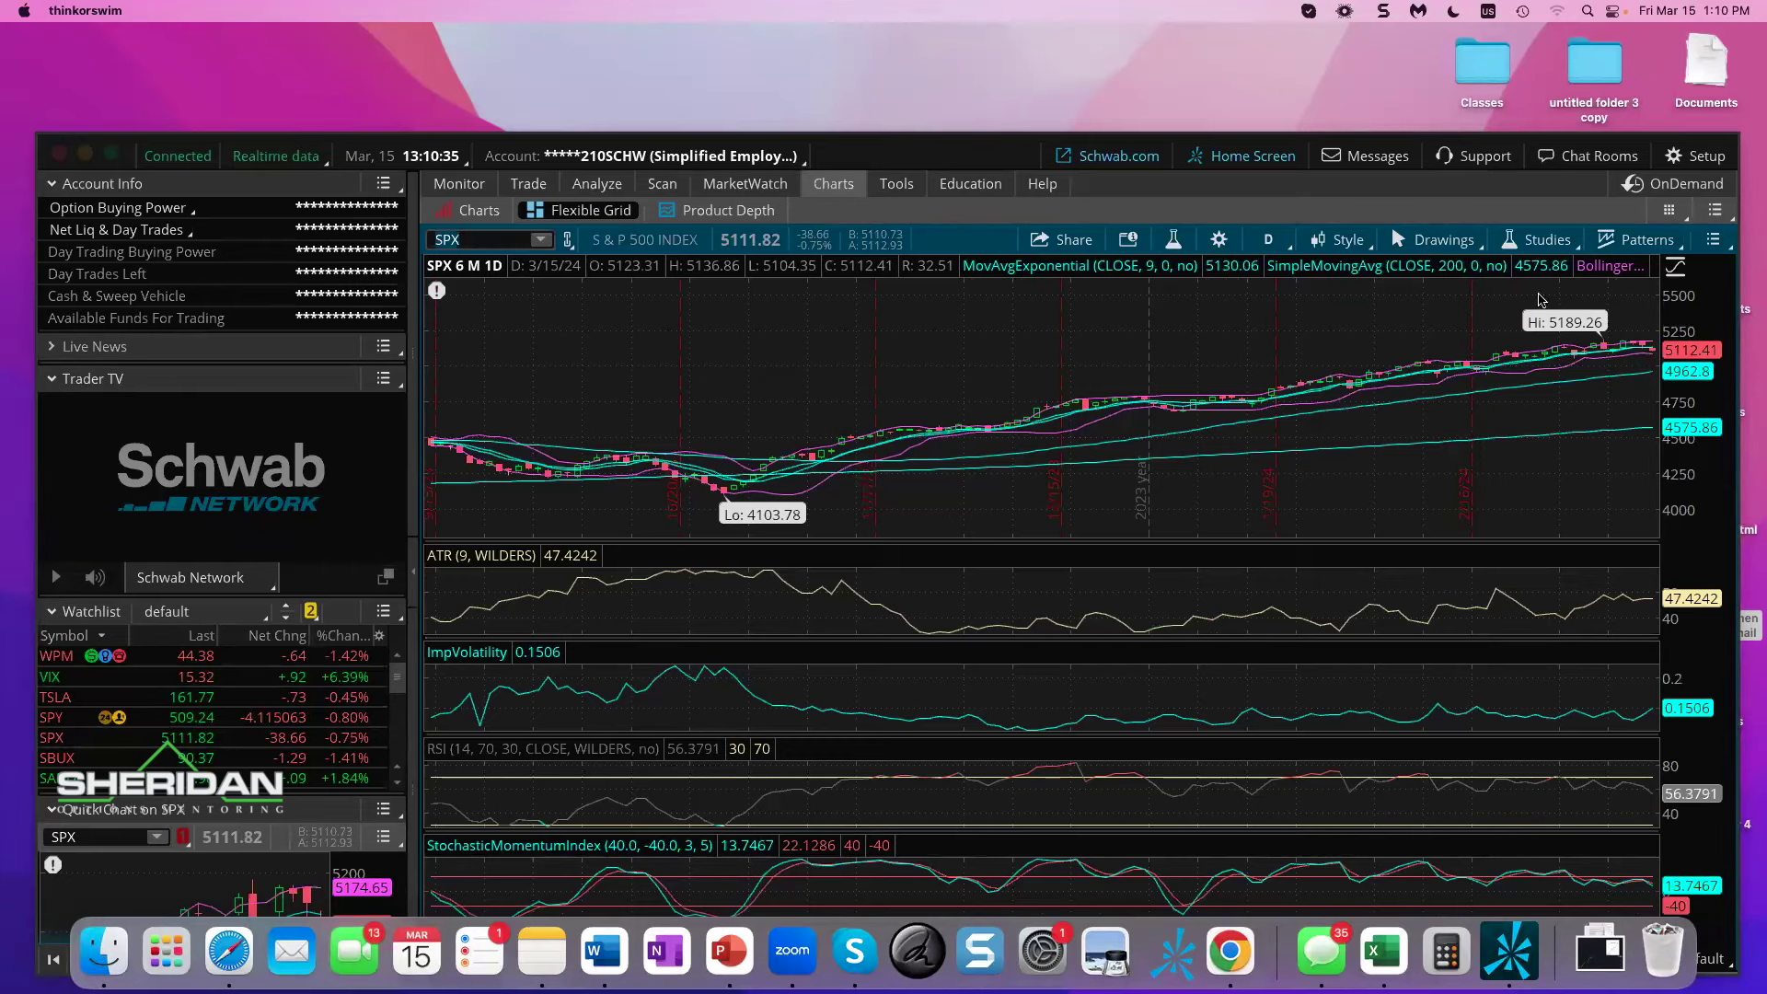
pyautogui.moveTo(905, 133); pyautogui.dragTo(879, 24)
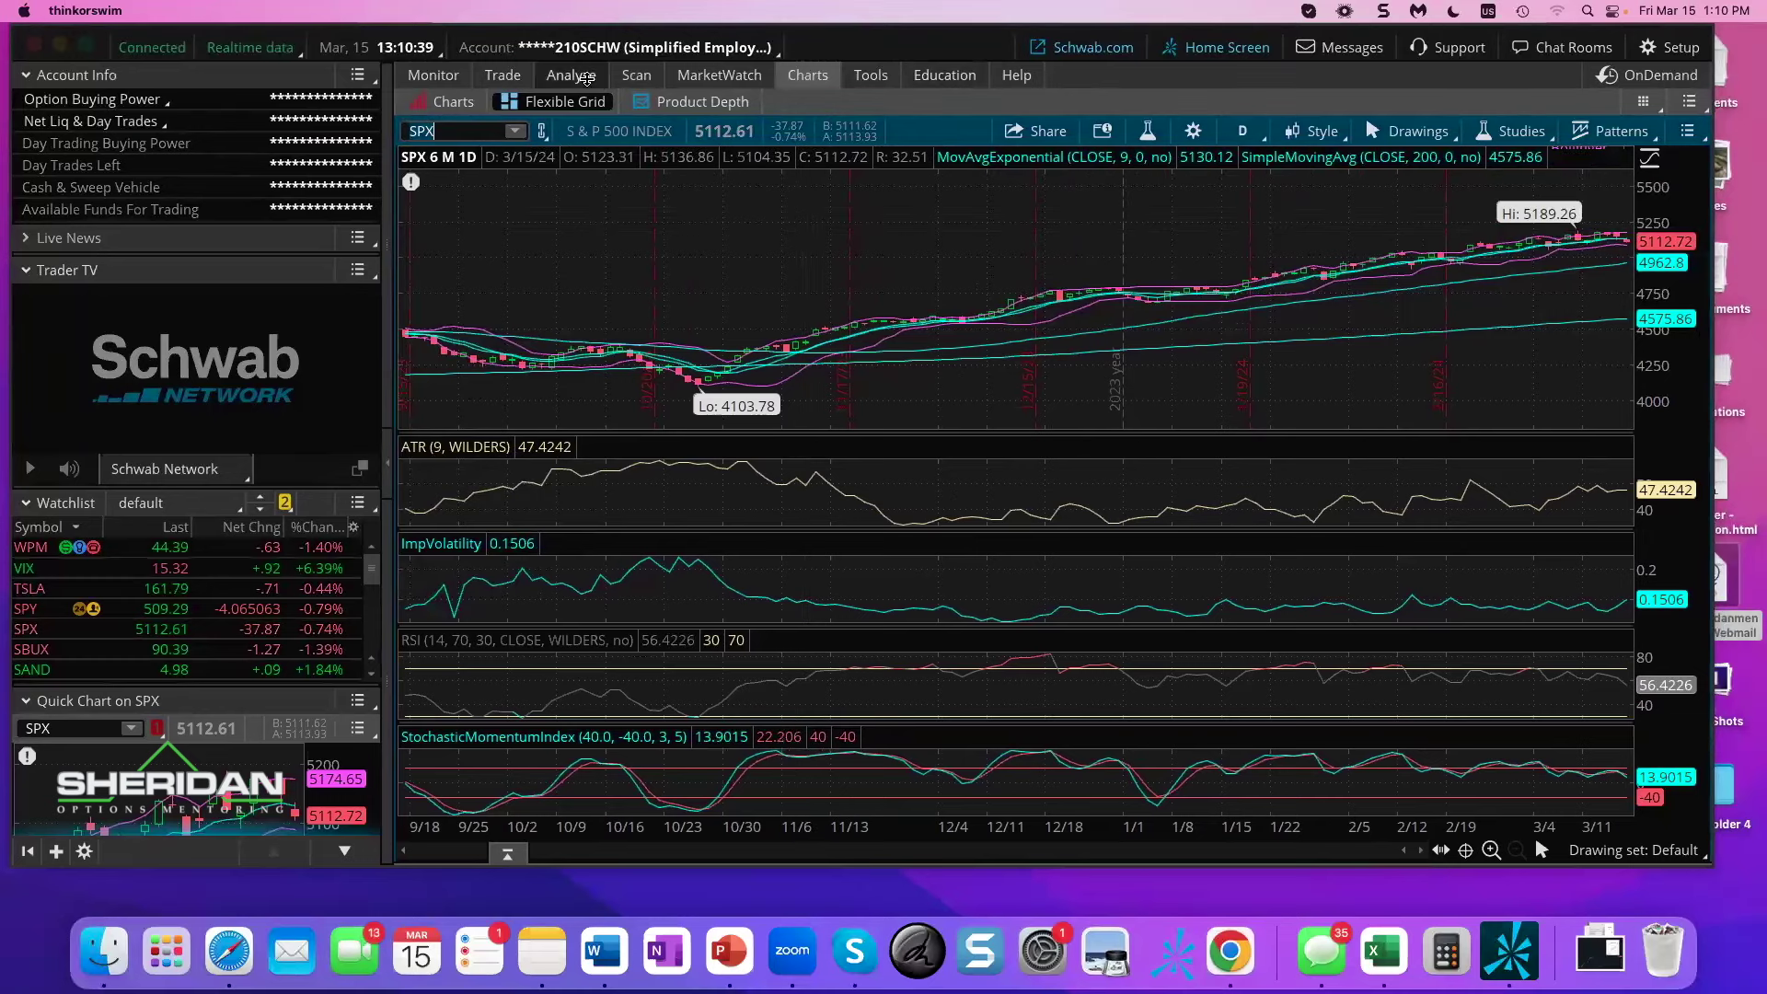
# - On the Analyze tab, exclude the BUTTERFLY and SINGLE put rows from the risk profile
pyautogui.click(587, 78)
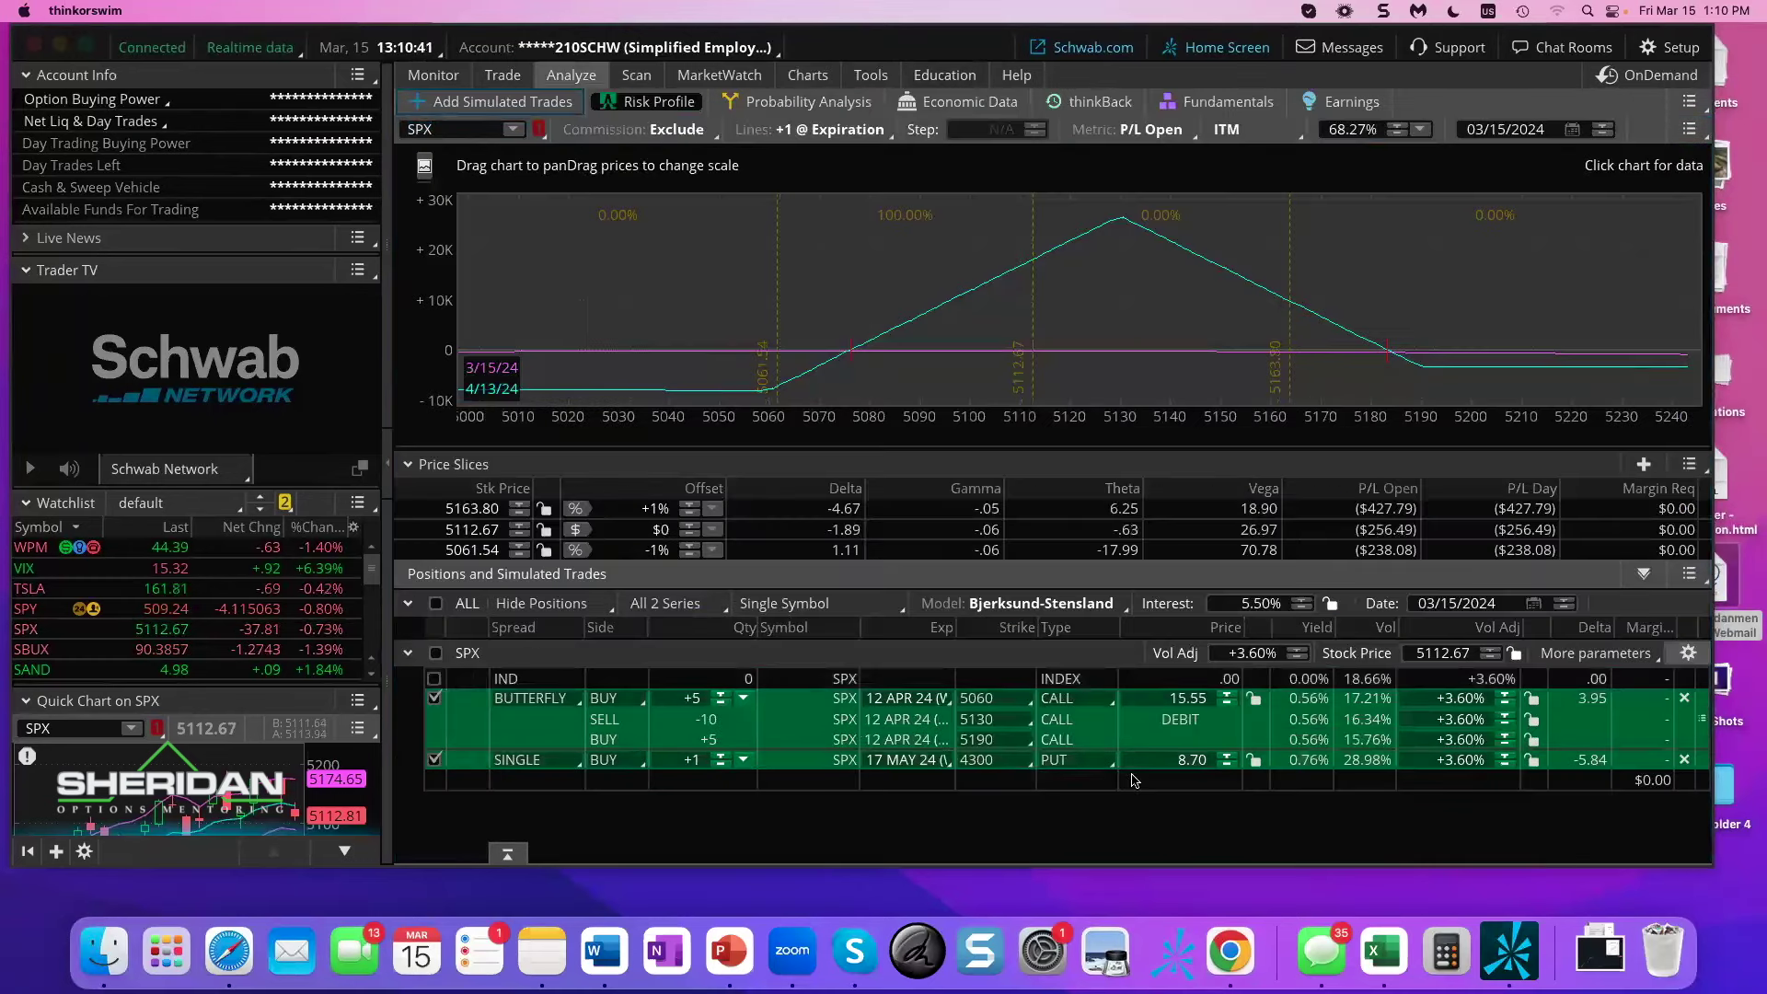
pyautogui.click(434, 700)
pyautogui.click(435, 760)
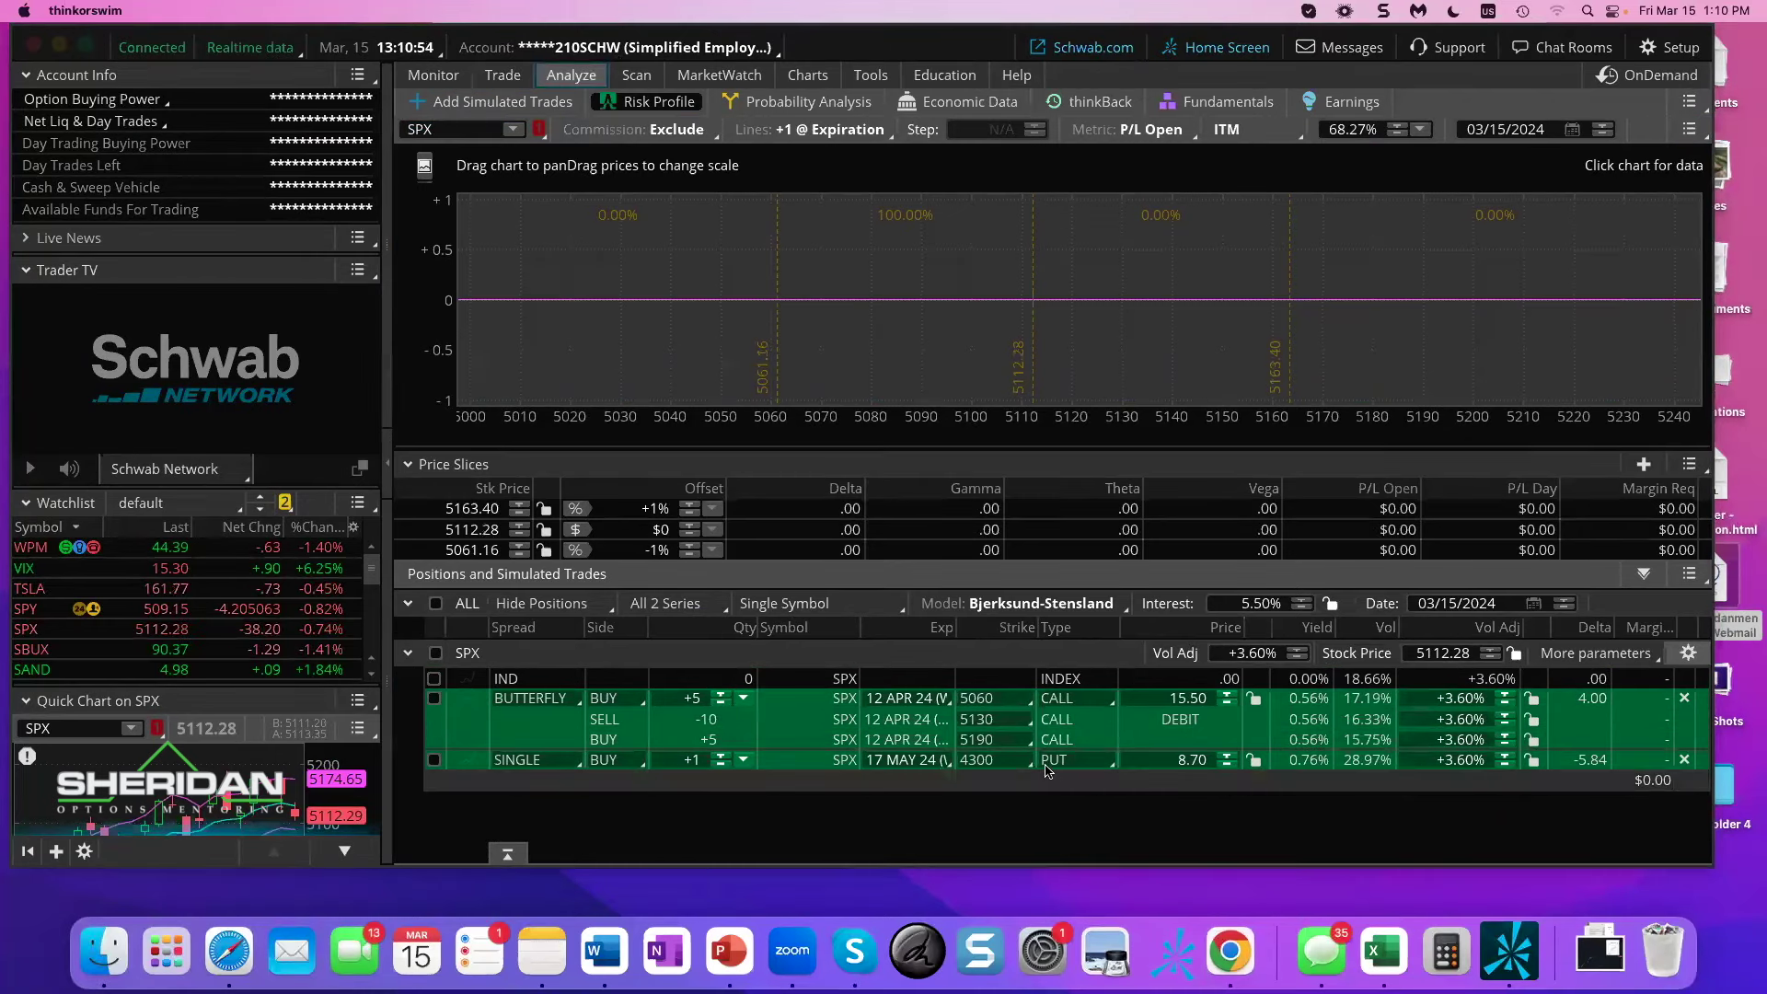
# - Set the call butterfly leg strikes to 5050, 5120 and 5180
pyautogui.click(994, 718)
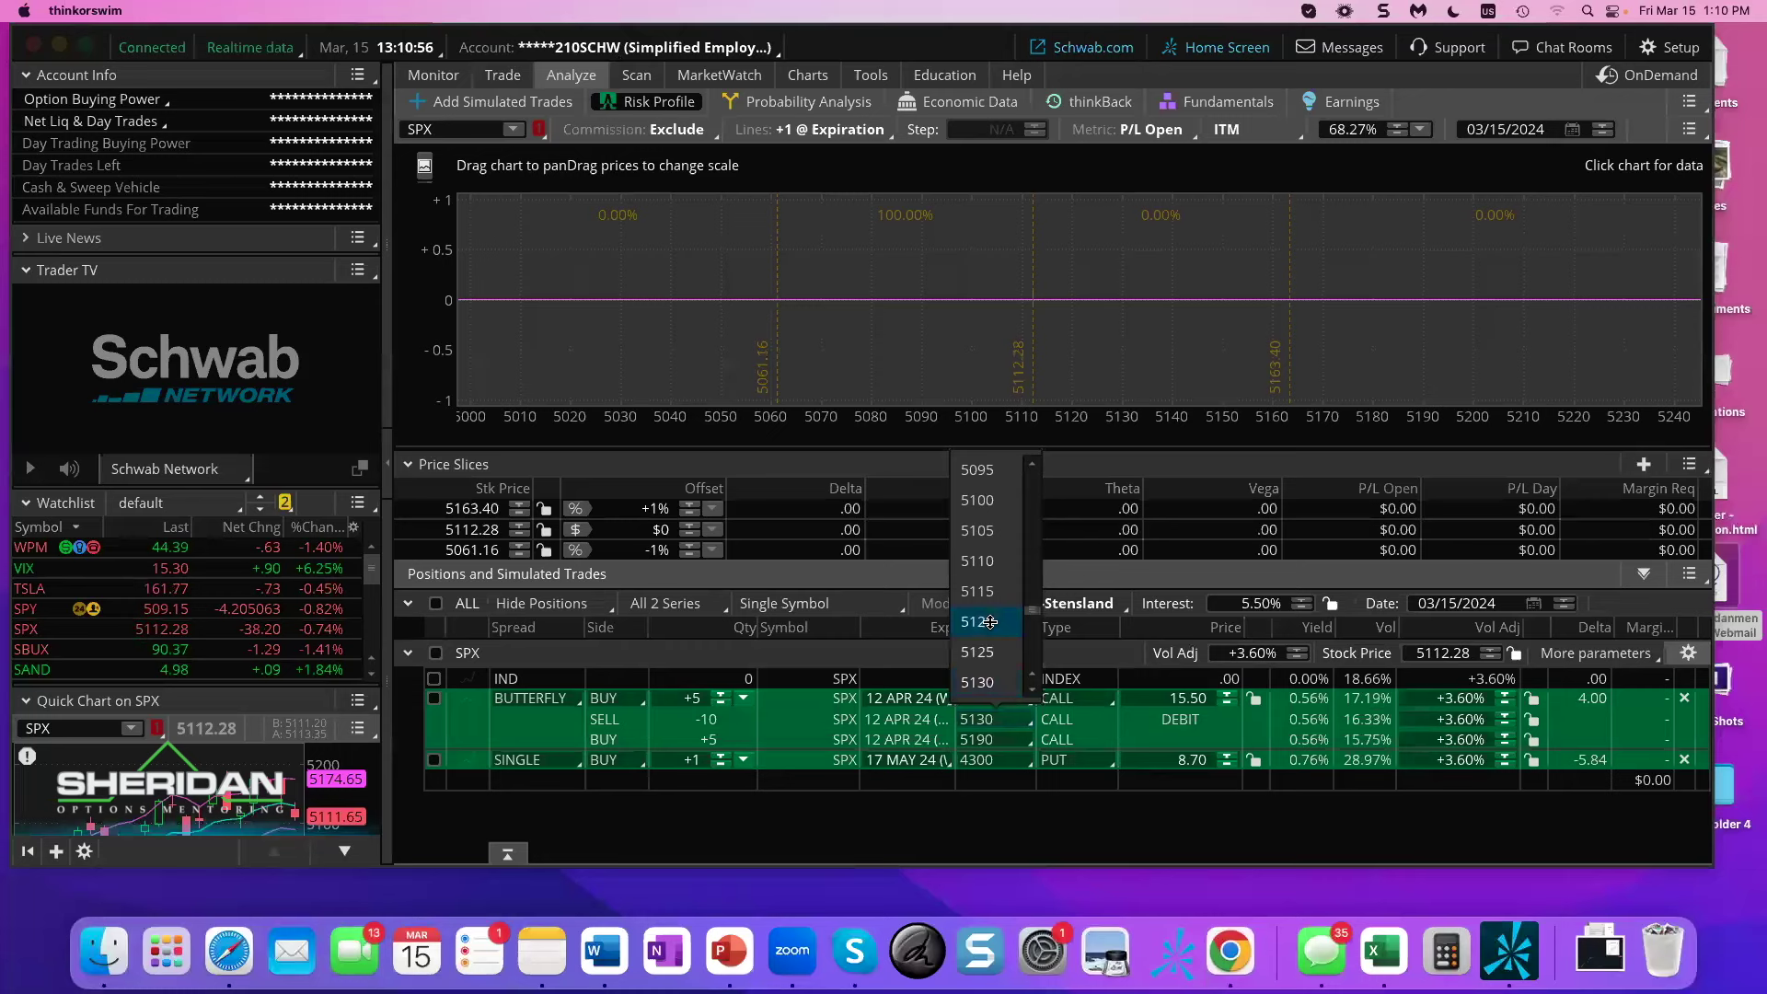
pyautogui.click(992, 625)
pyautogui.click(1002, 699)
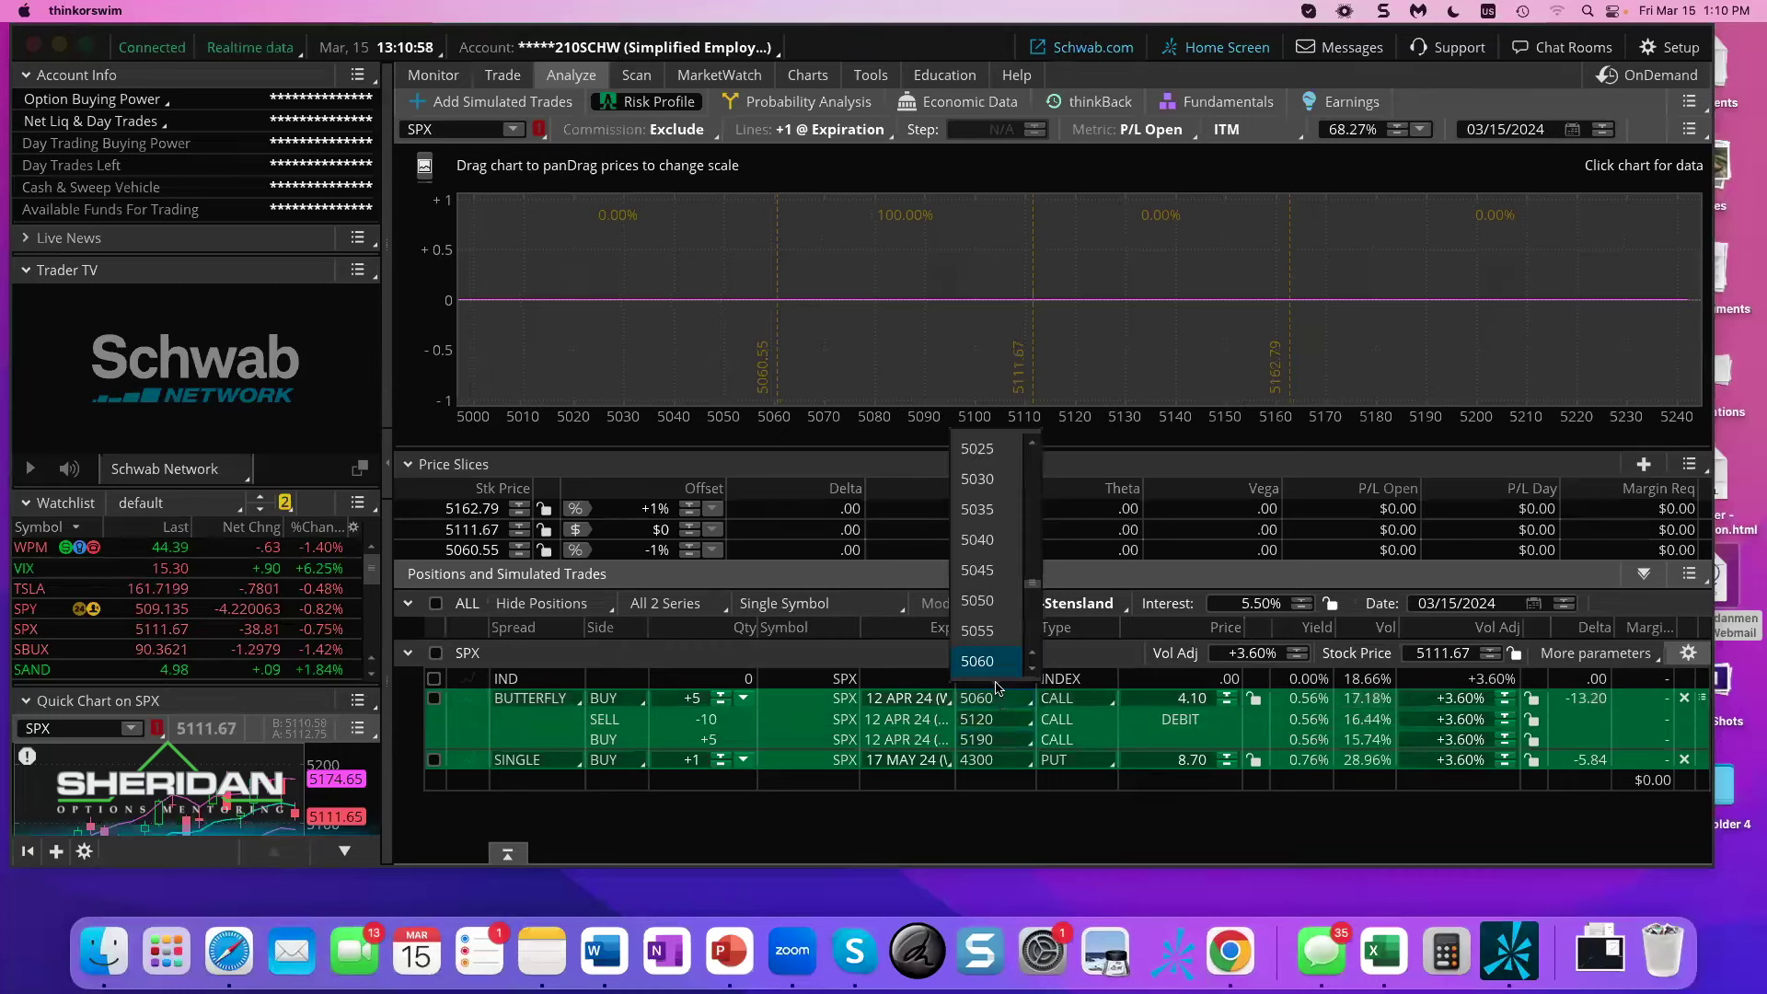
pyautogui.click(991, 600)
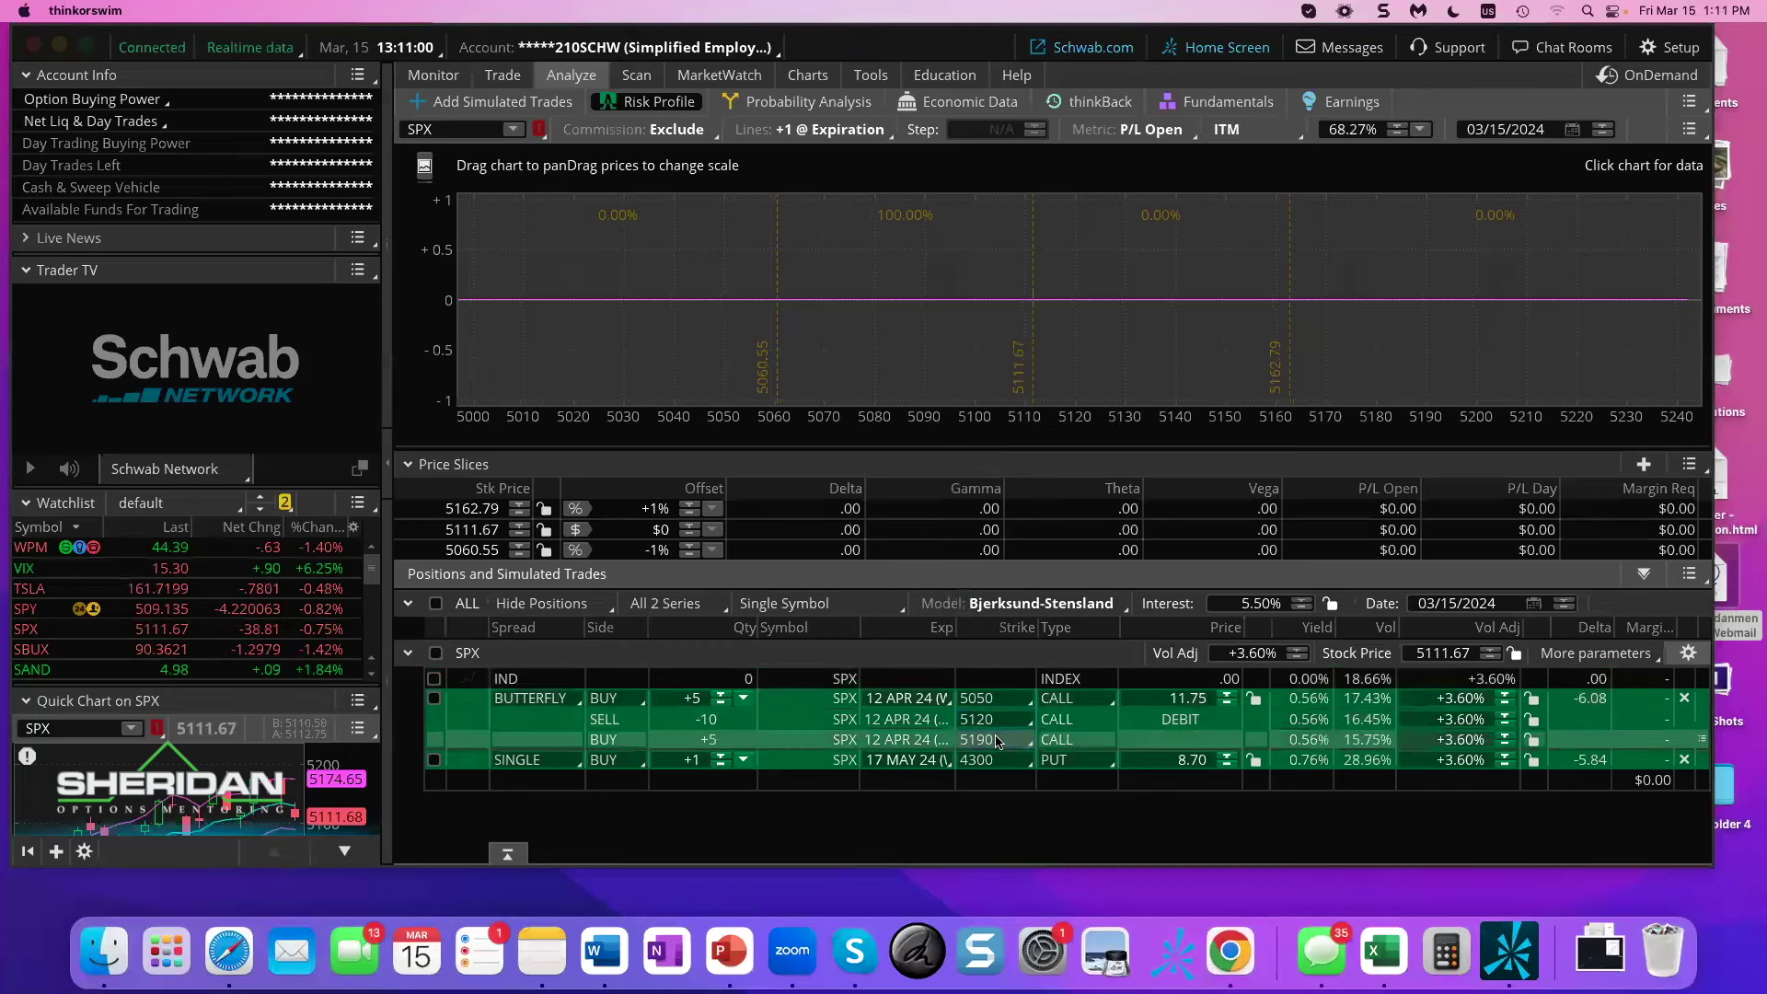
pyautogui.click(998, 741)
pyautogui.click(991, 644)
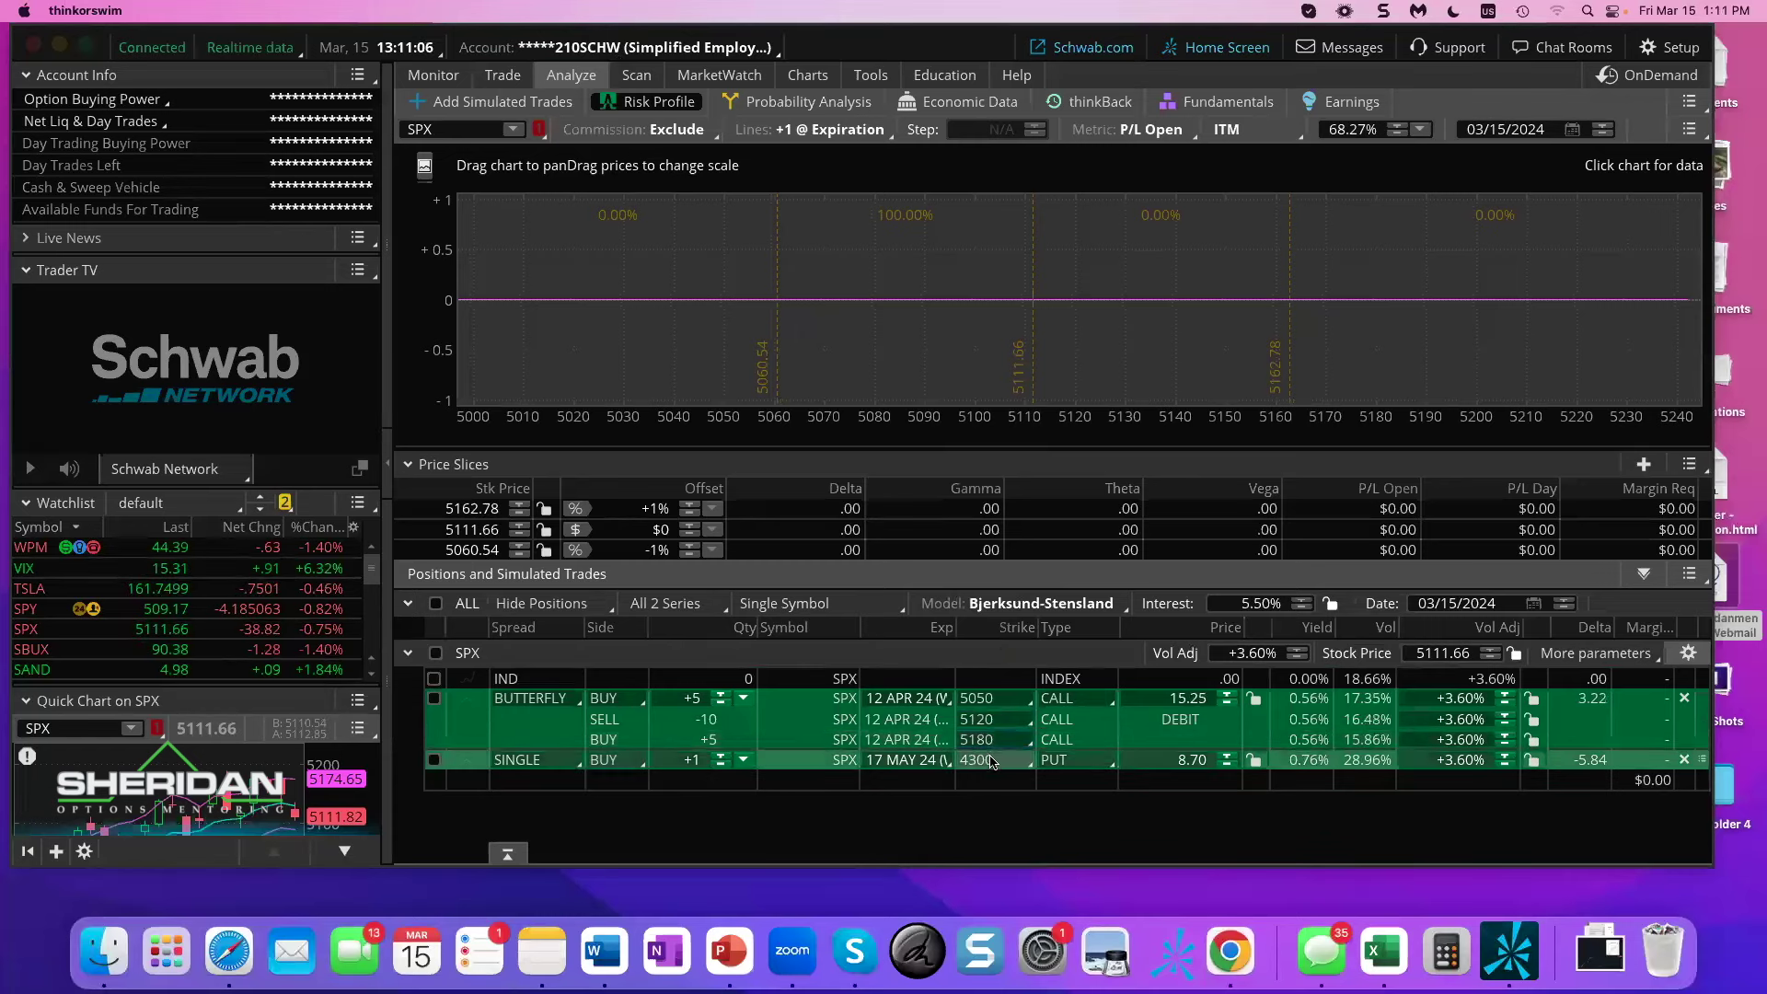
# - Move the single put's strike to 4250 and include the butterfly in the risk profile
pyautogui.click(991, 763)
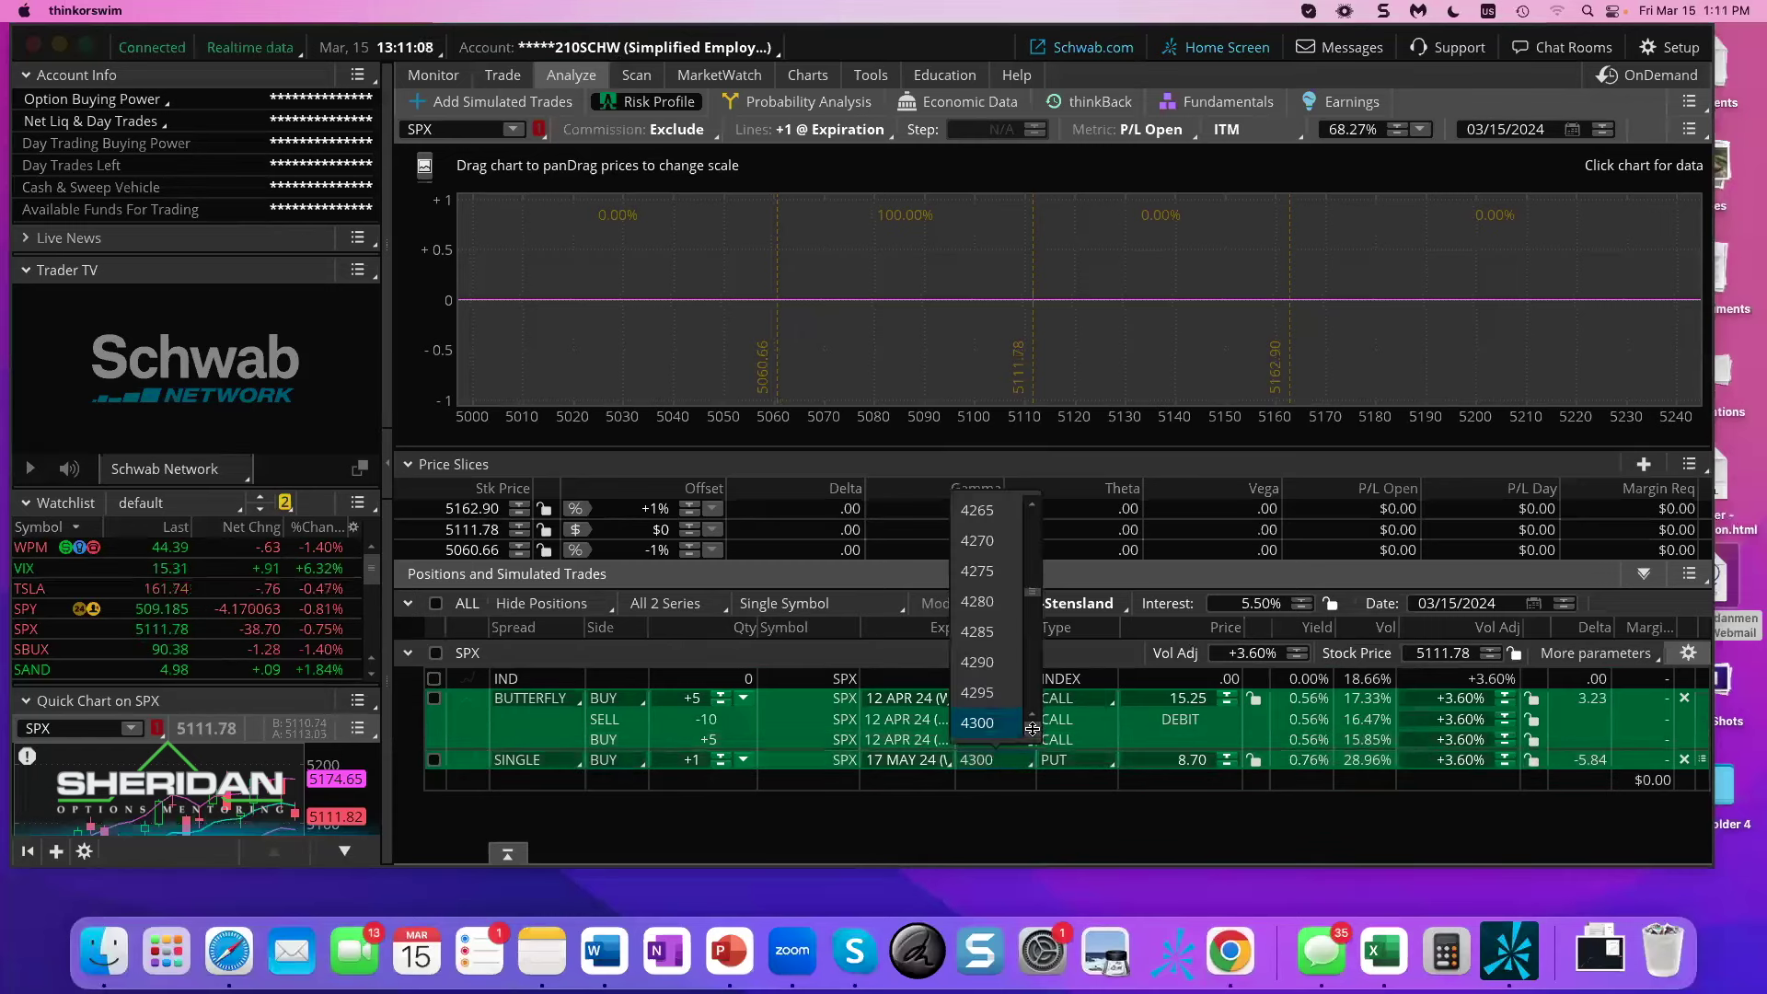
pyautogui.scroll(-3, 1031, 729)
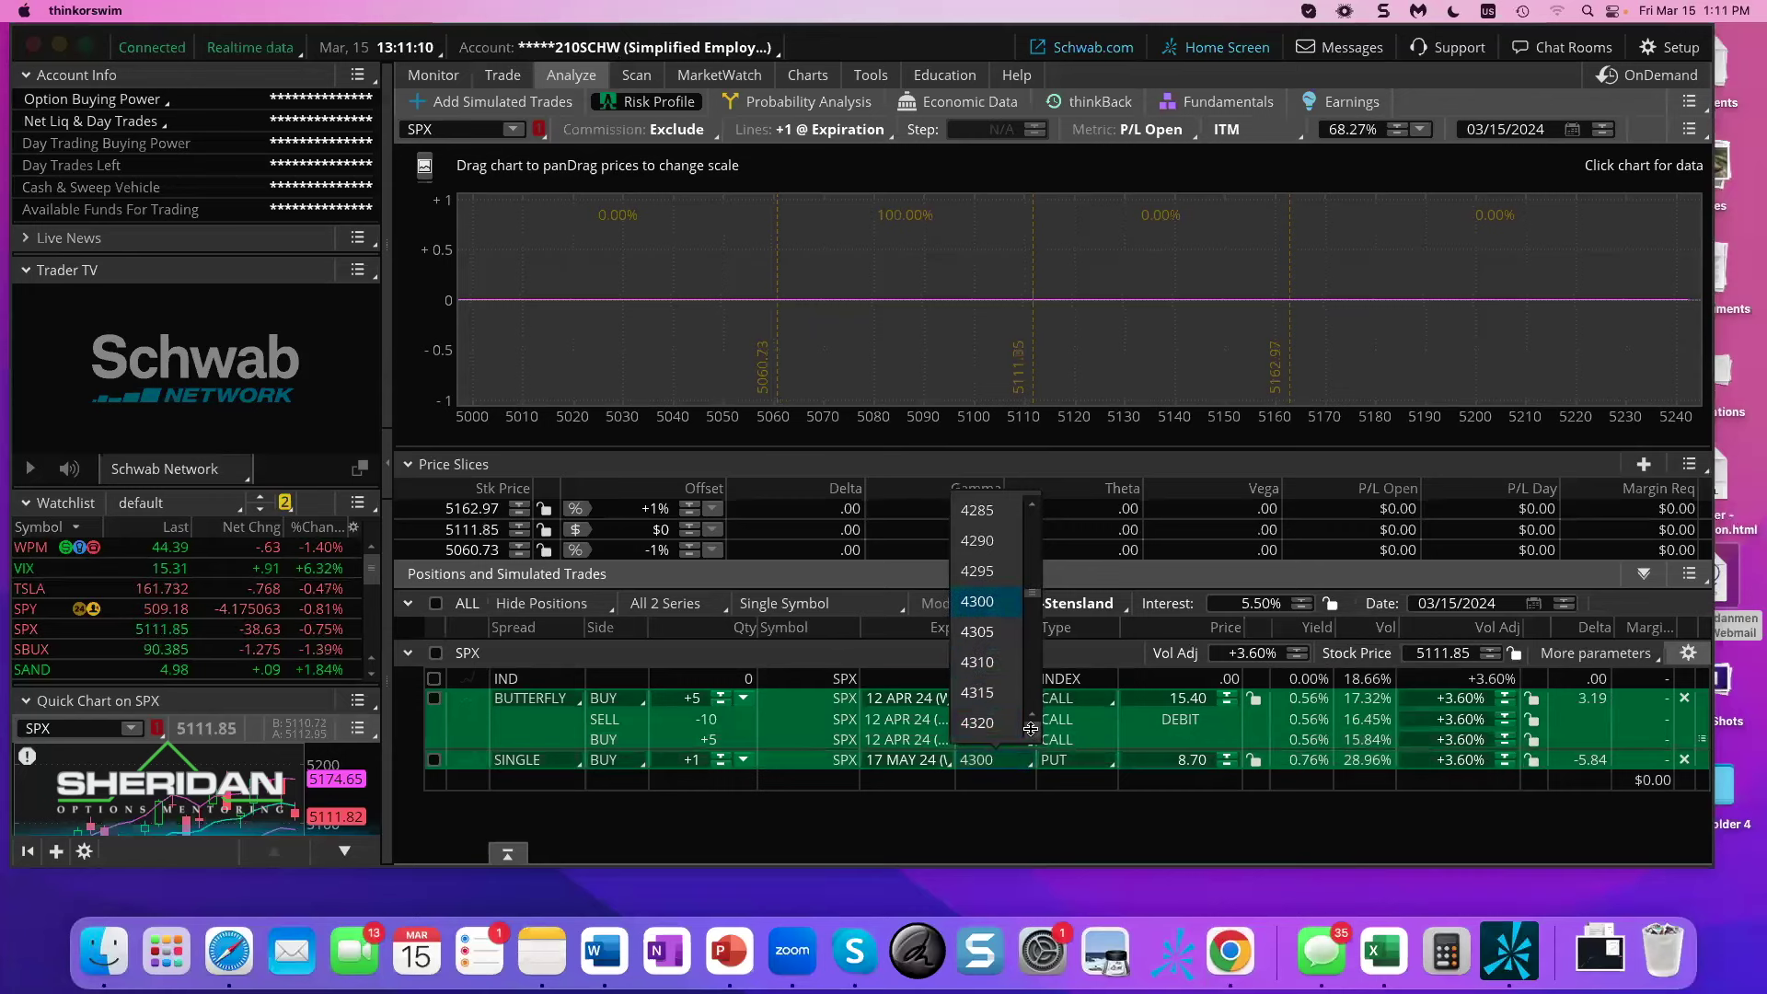
pyautogui.click(1009, 727)
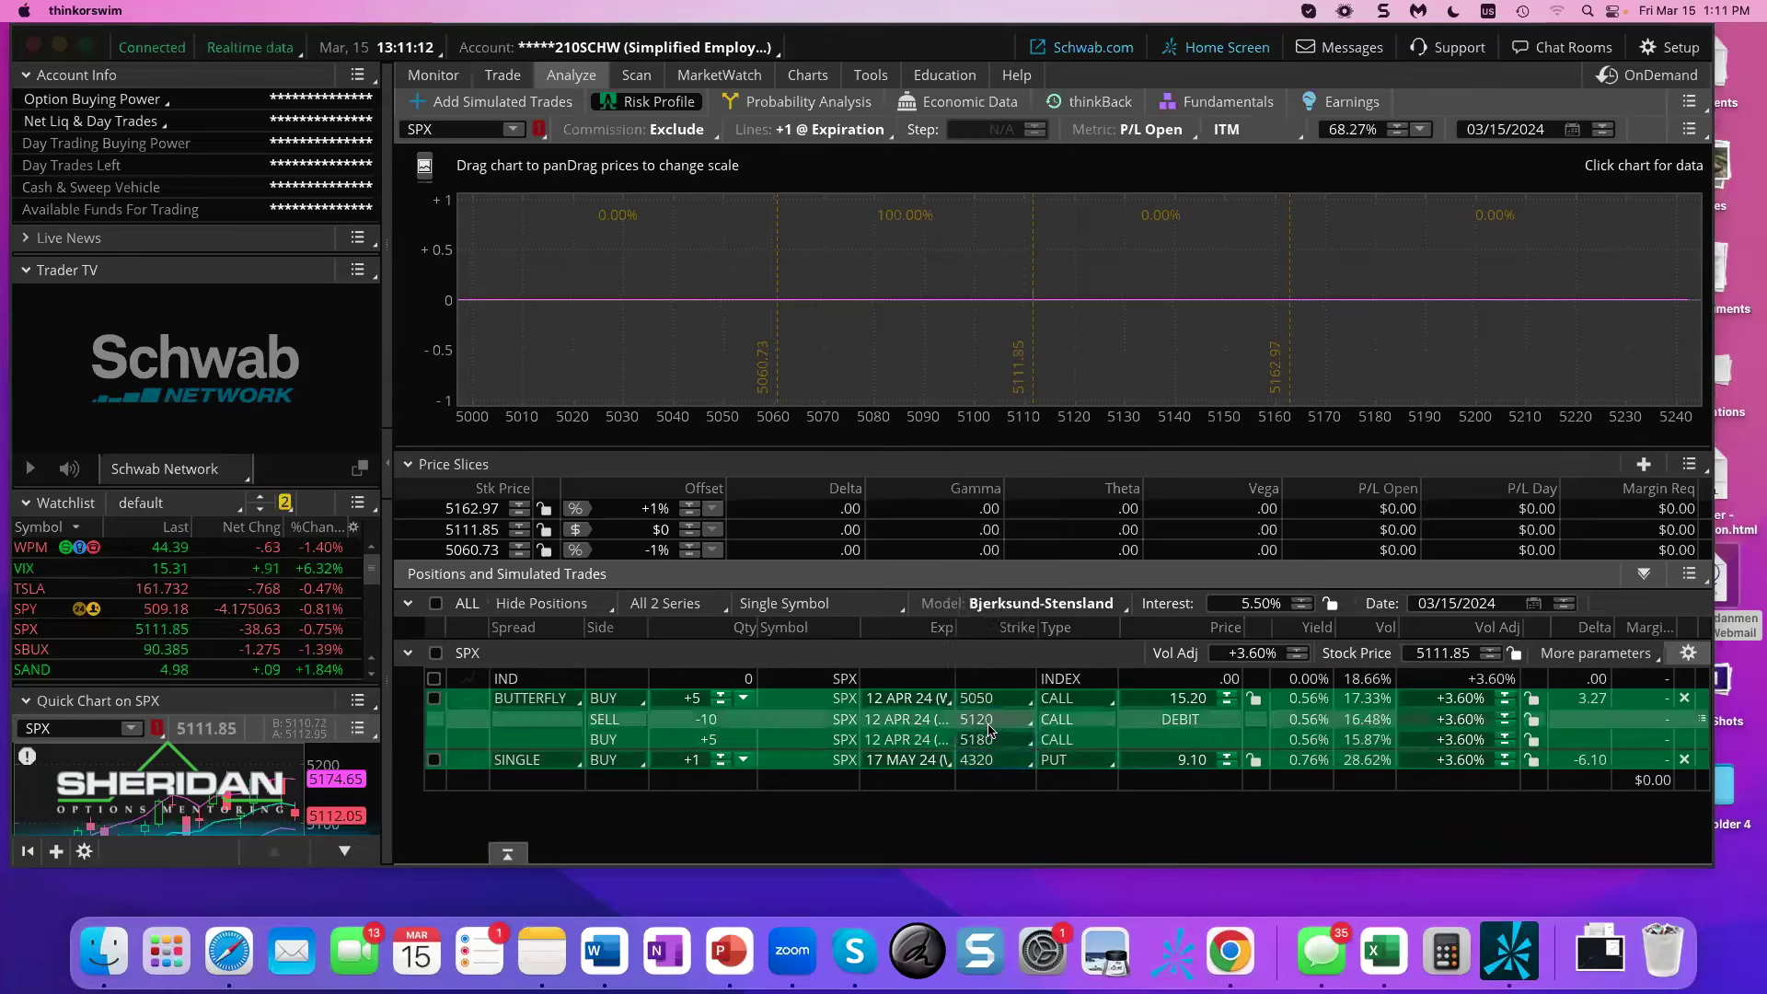
pyautogui.click(1028, 764)
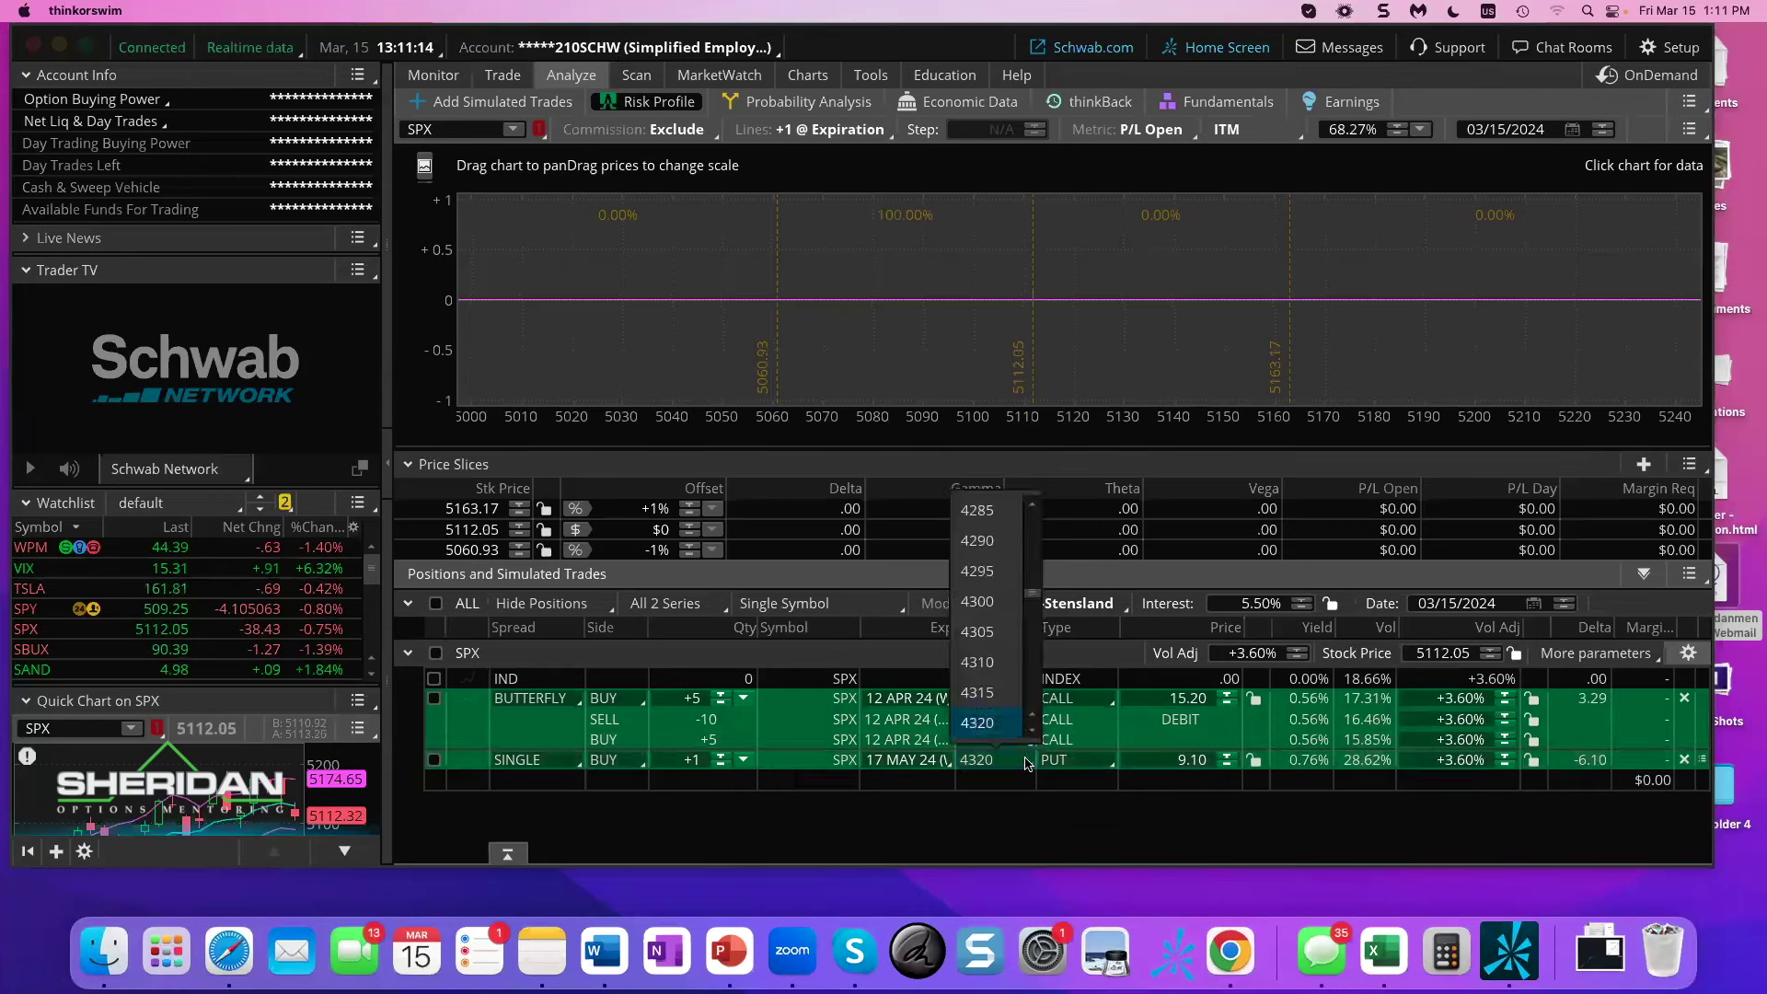
pyautogui.click(1028, 504)
pyautogui.click(1028, 504)
pyautogui.click(1028, 504)
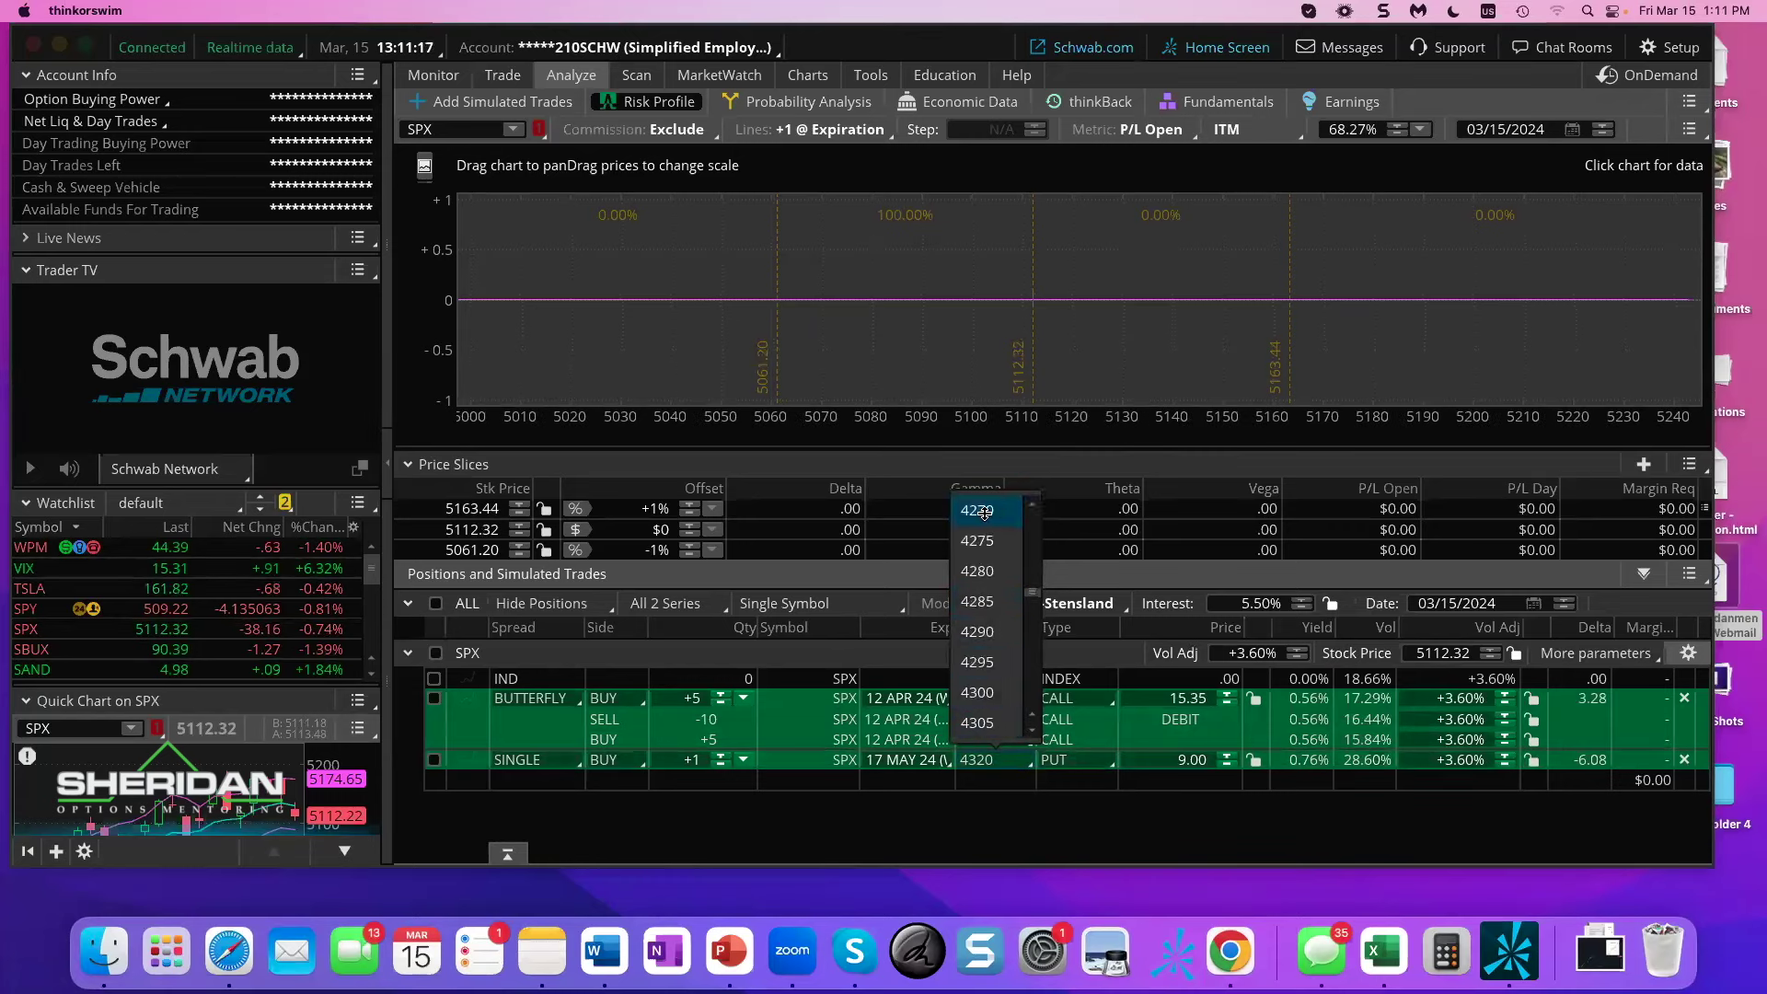
pyautogui.click(985, 512)
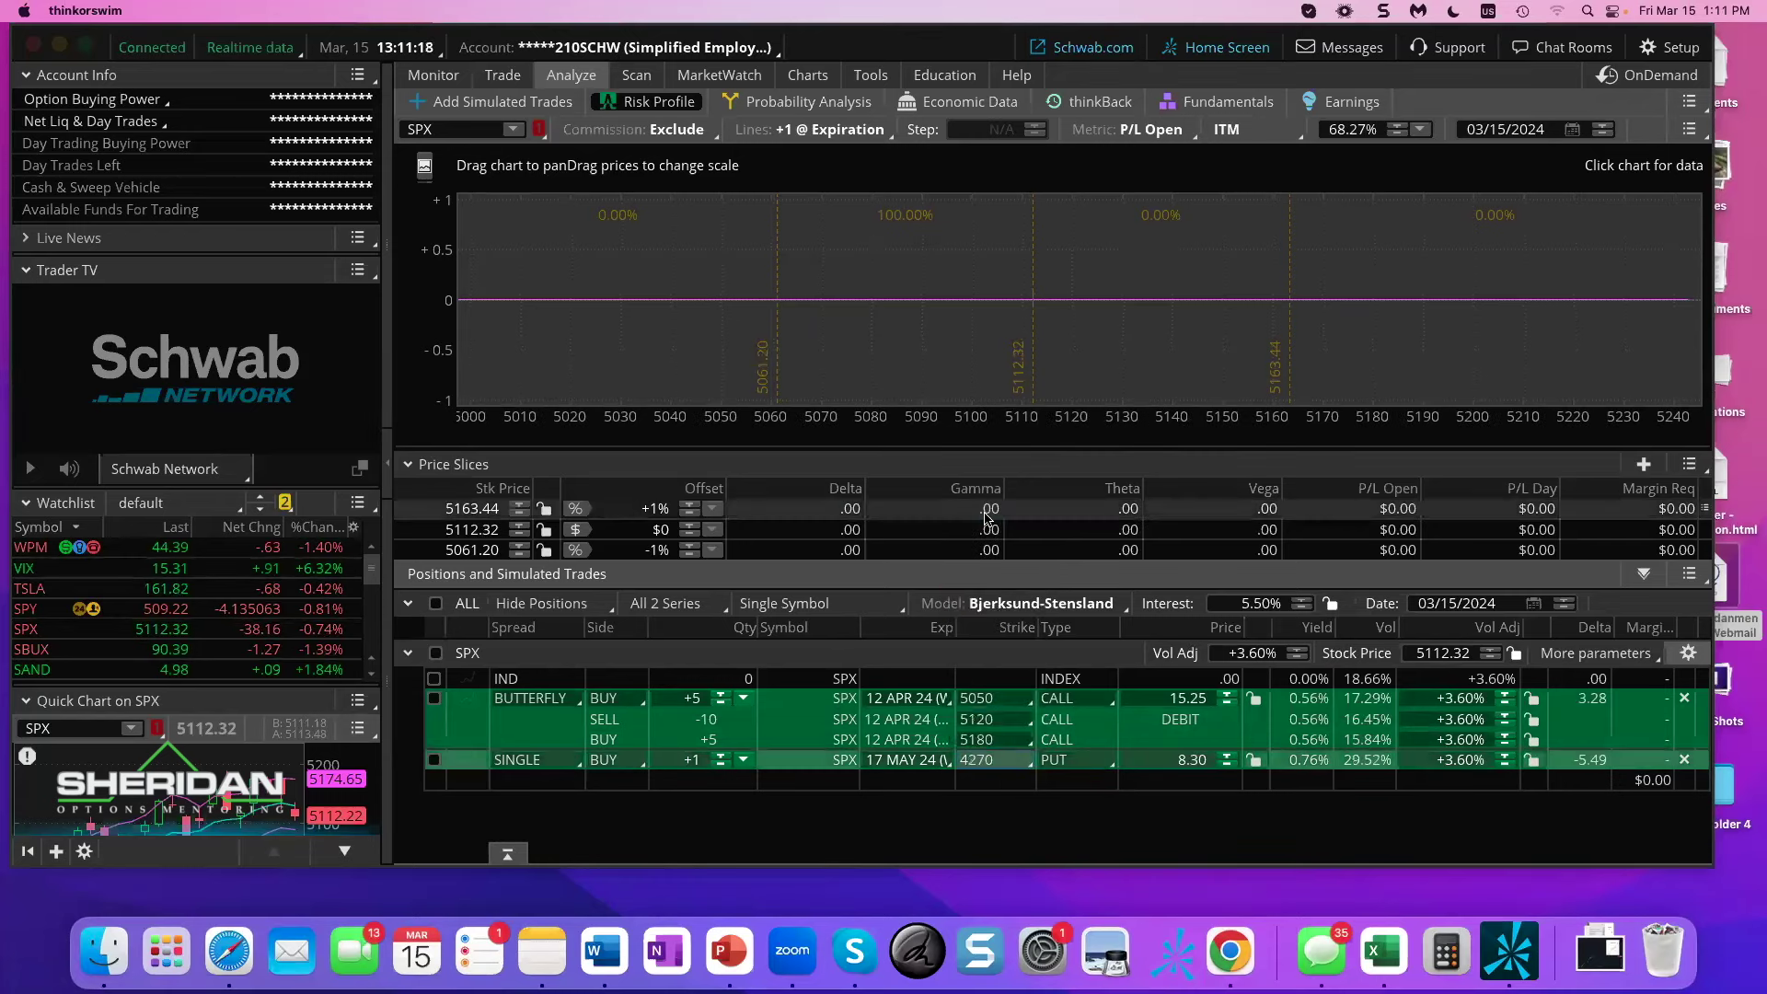
pyautogui.click(1006, 760)
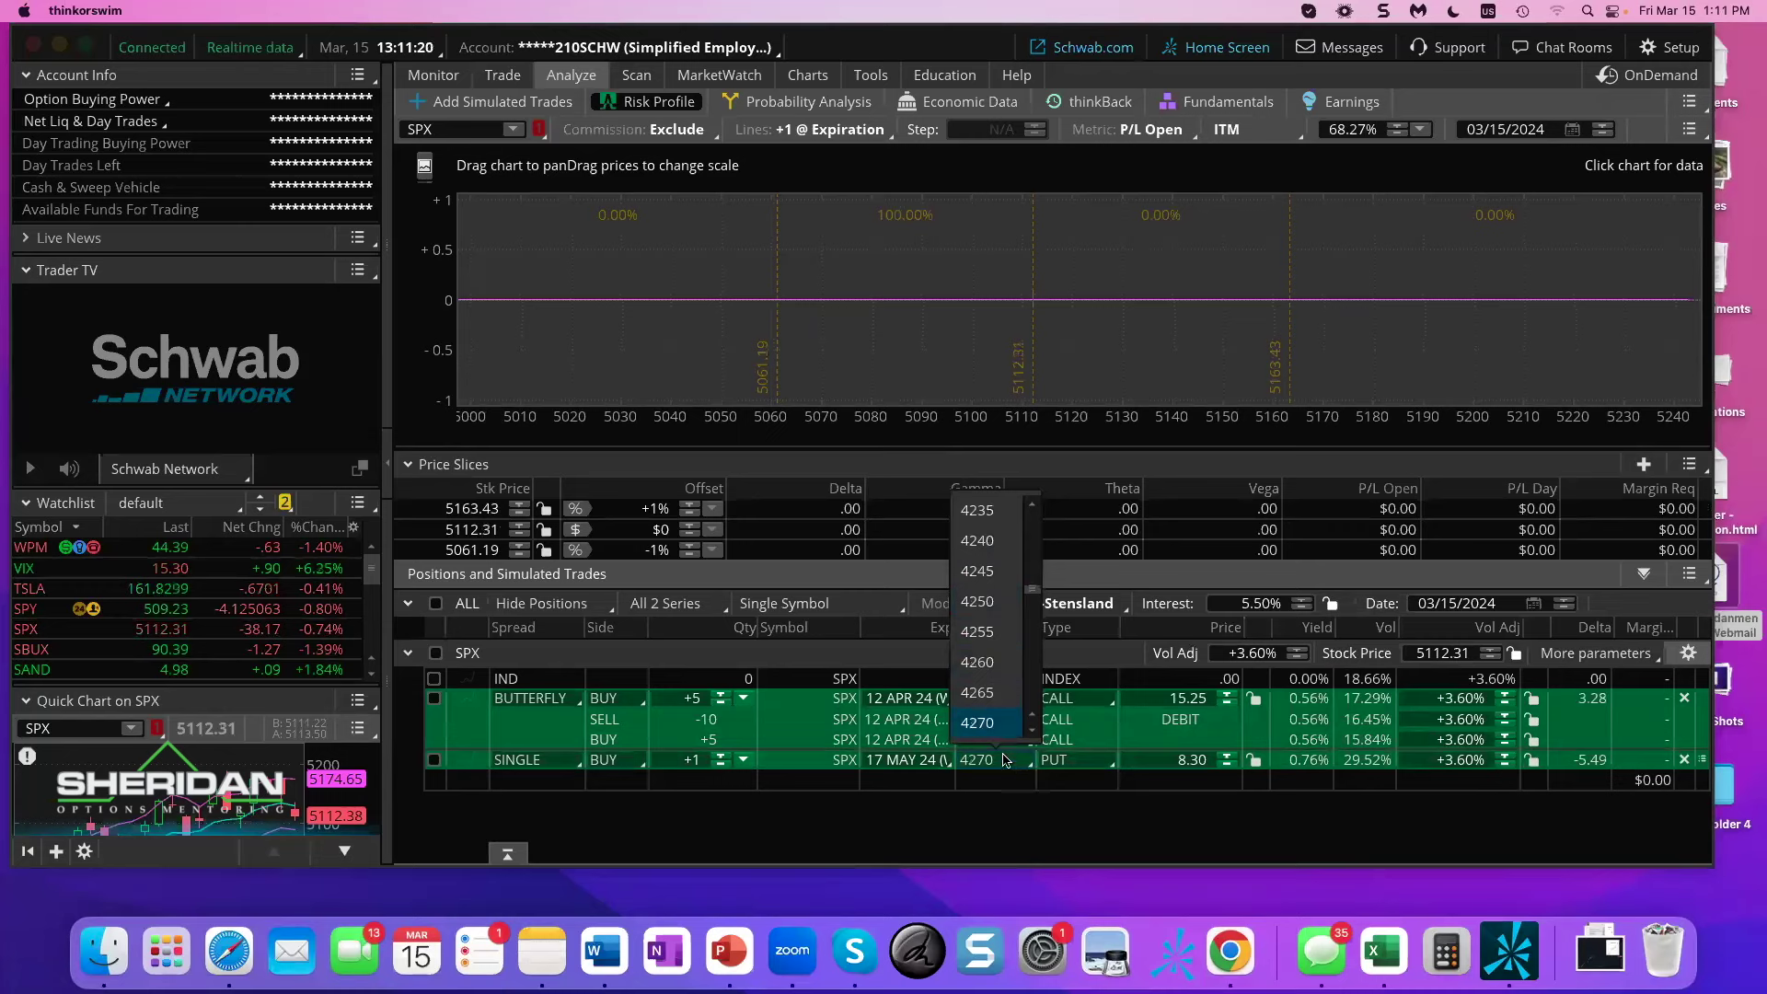
pyautogui.click(983, 600)
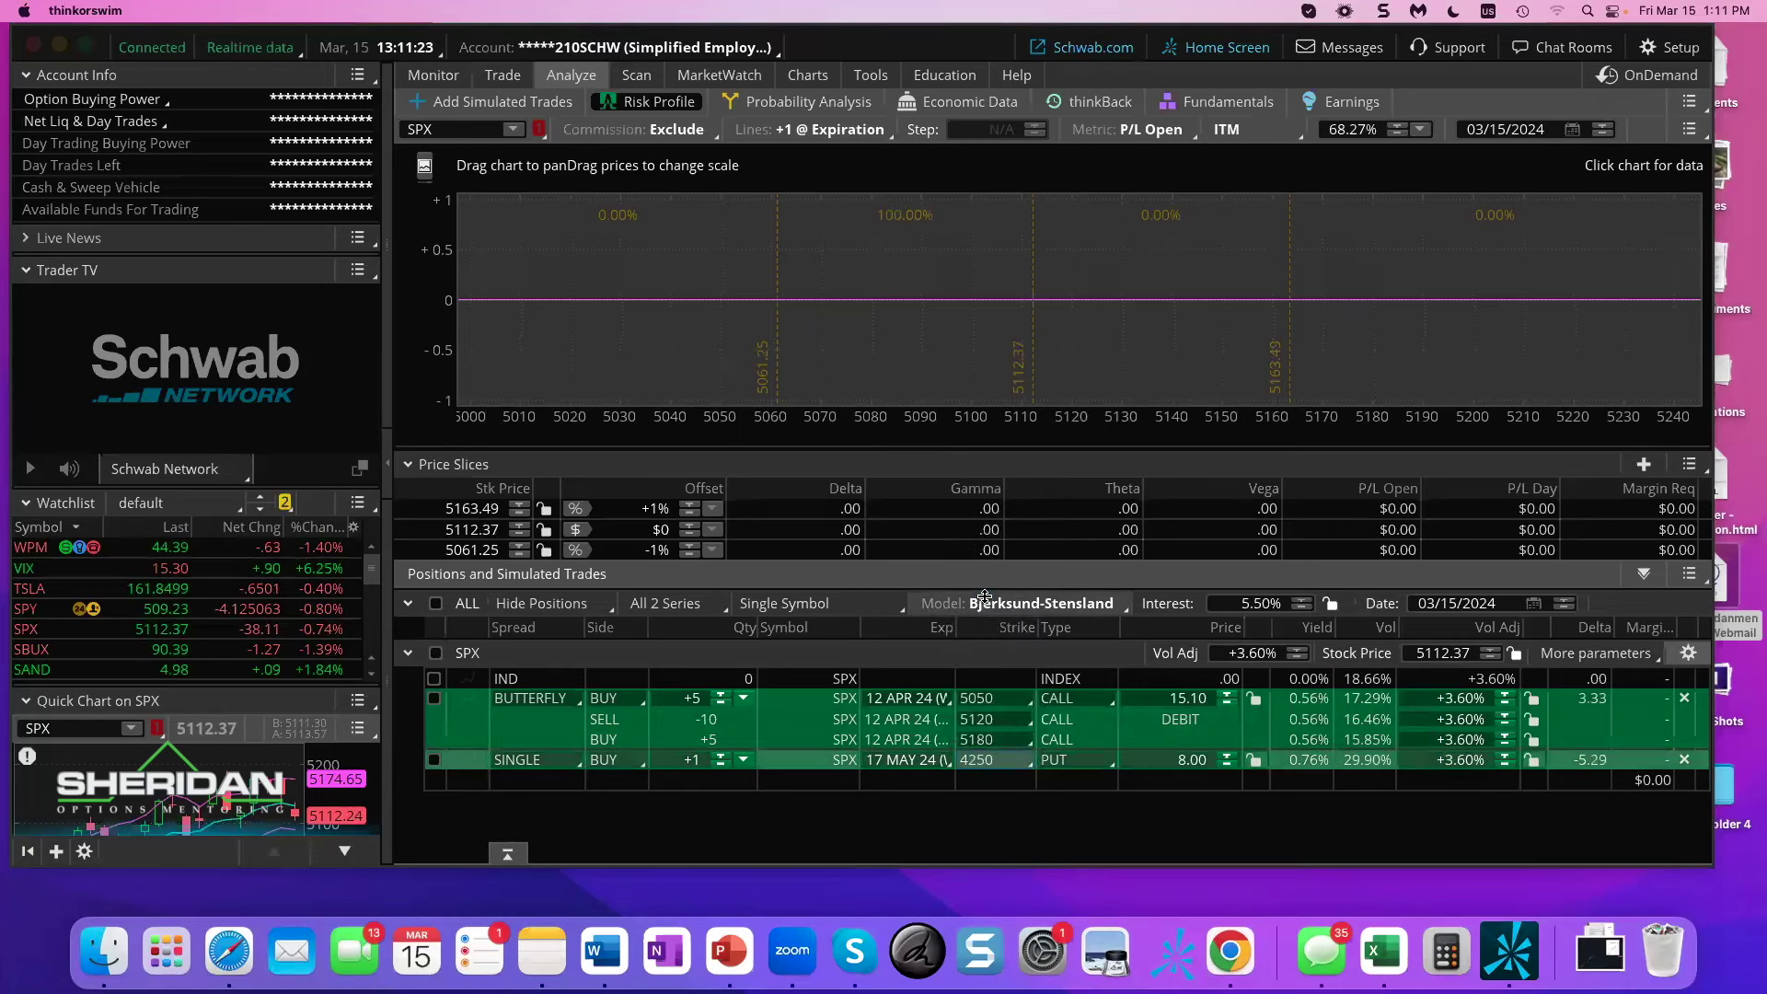
pyautogui.click(434, 699)
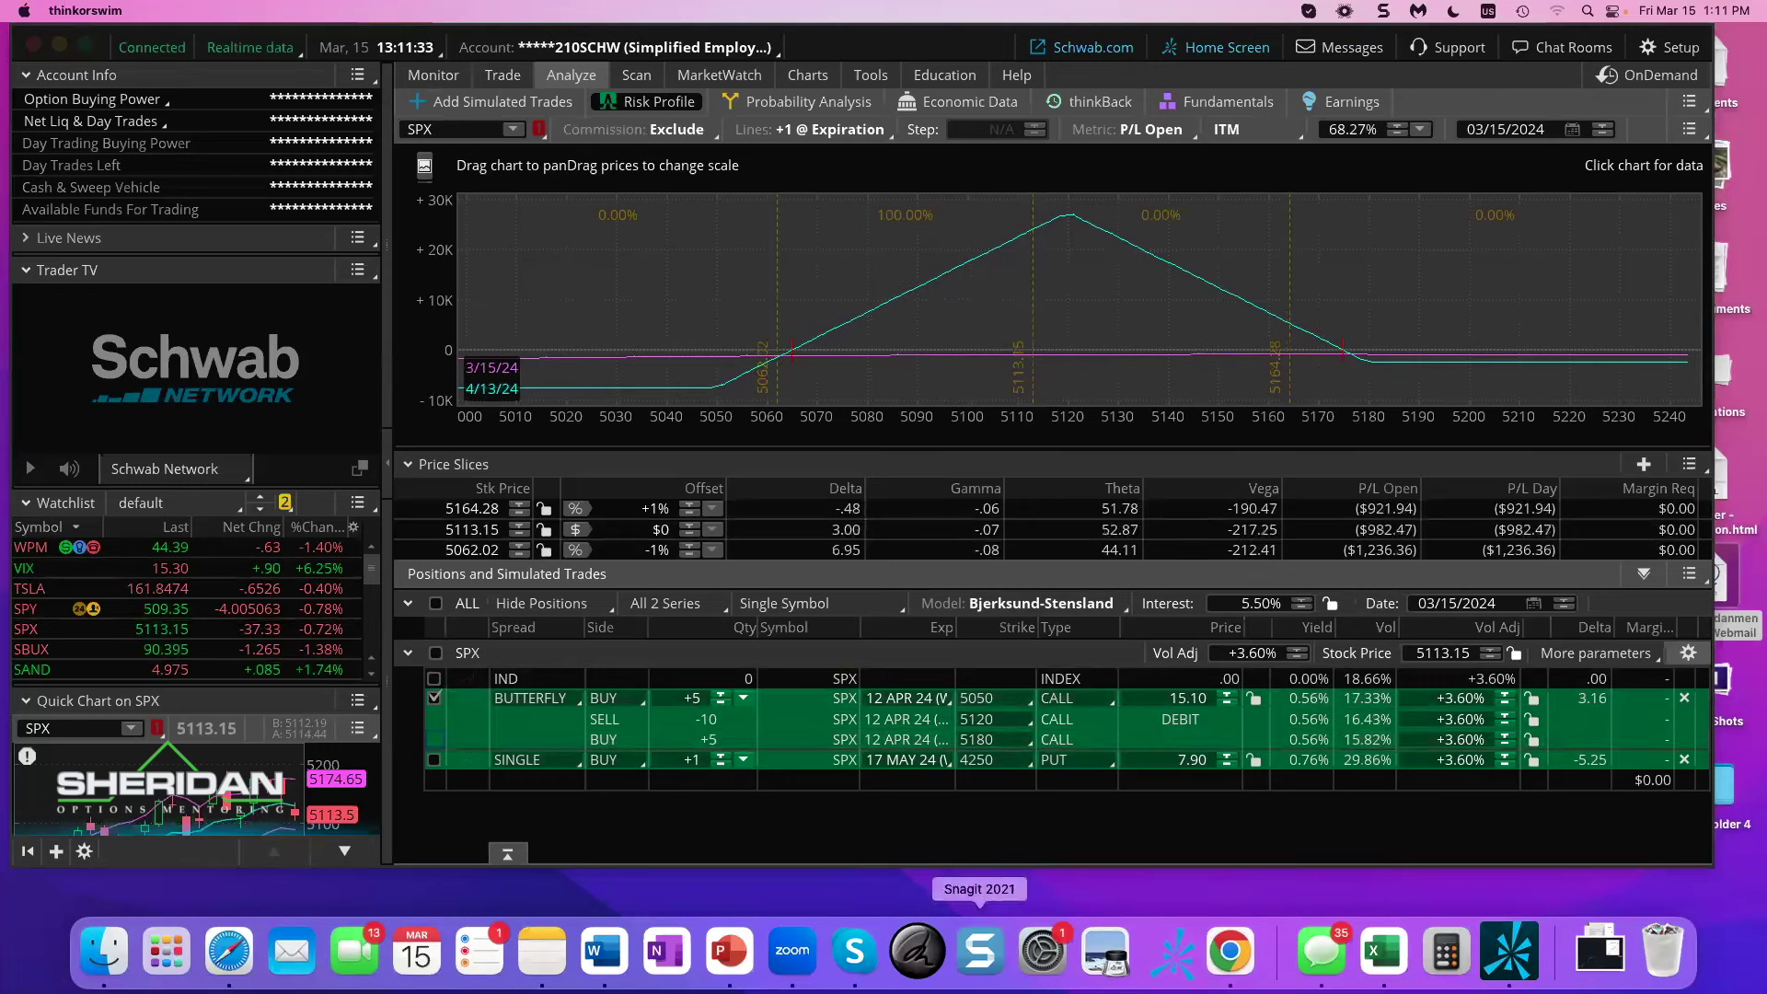
# - Handwrite a red 7500 beside the cash balance with the annotation pen
pyautogui.click(918, 950)
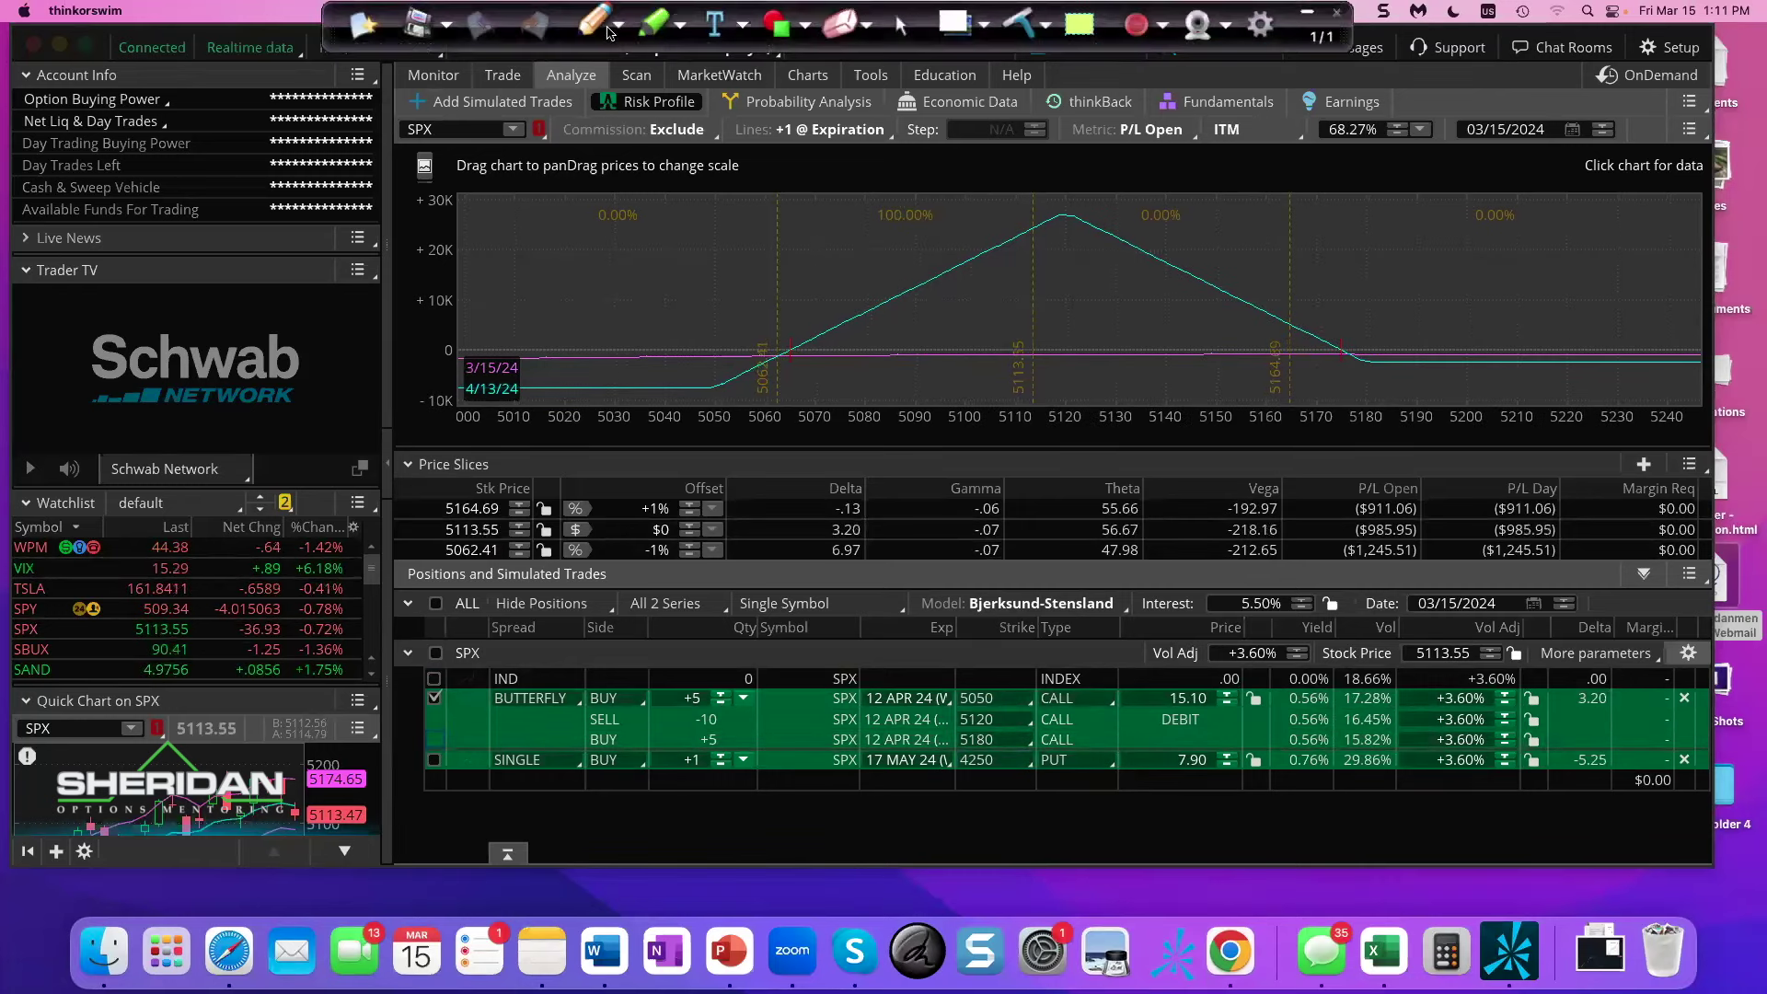
pyautogui.click(594, 23)
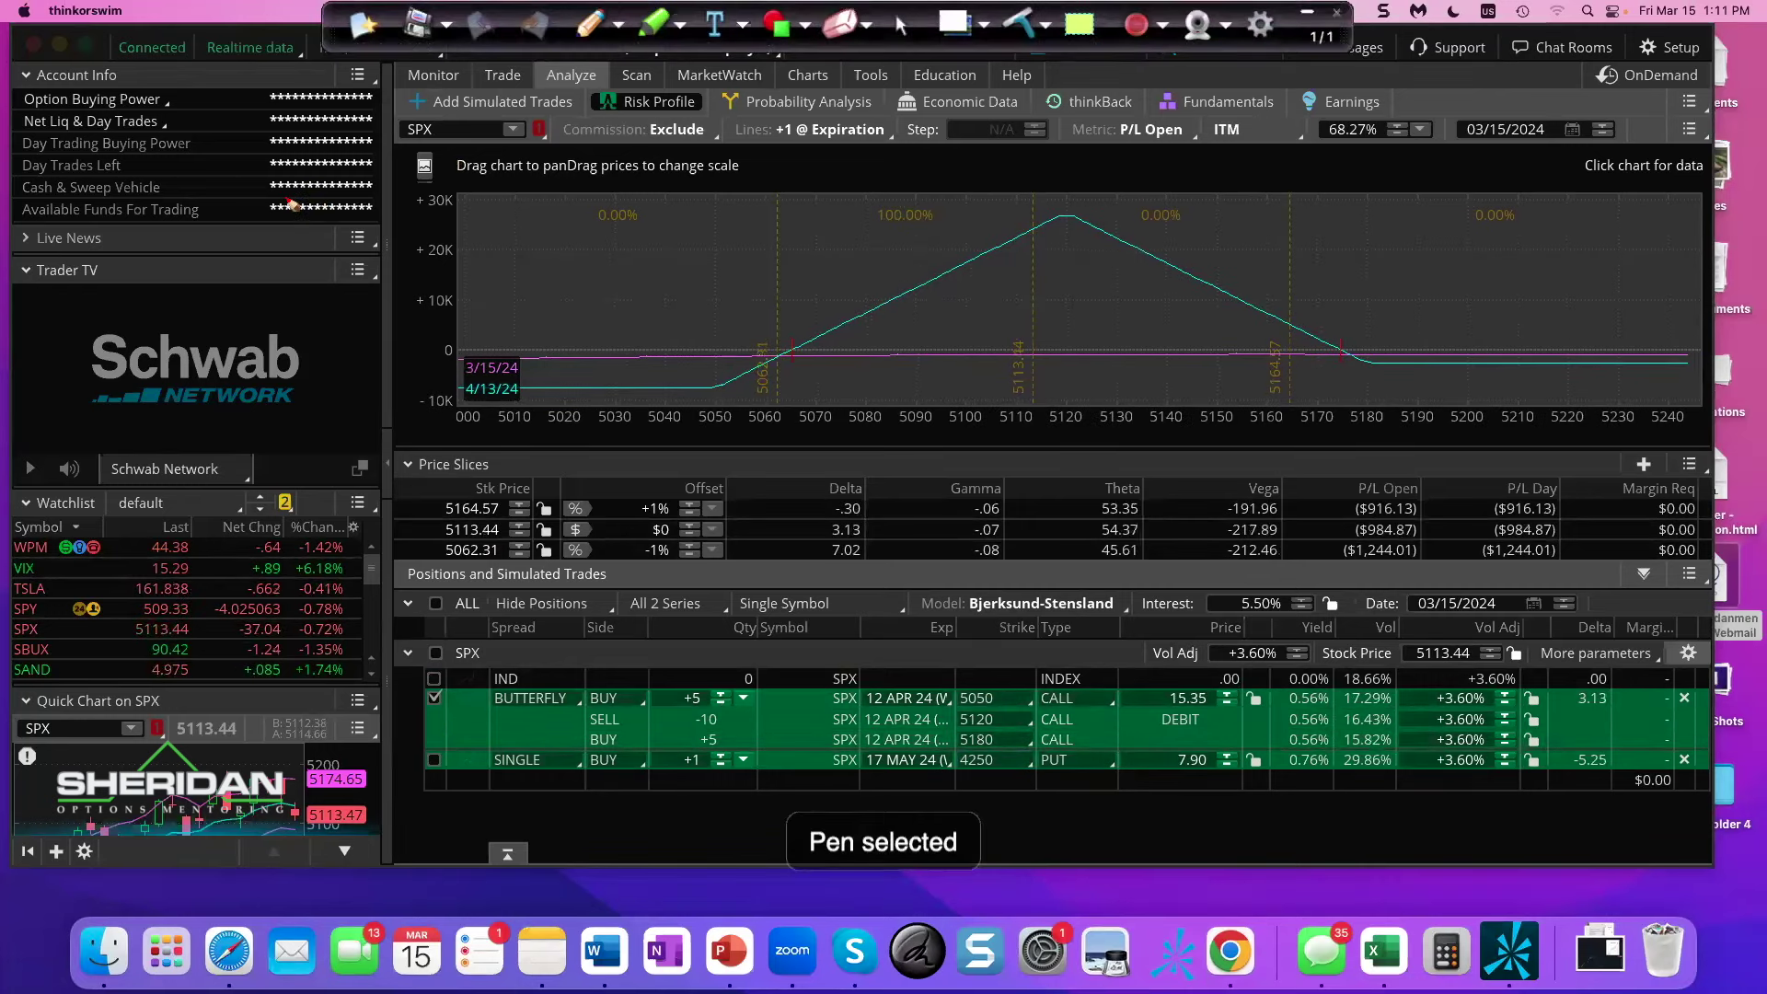
pyautogui.moveTo(276, 175); pyautogui.dragTo(324, 174)
pyautogui.moveTo(320, 178)
pyautogui.mouseDown()
pyautogui.moveTo(309, 213)
pyautogui.moveTo(333, 217)
pyautogui.moveTo(386, 184)
pyautogui.moveTo(409, 217)
pyautogui.moveTo(429, 190)
pyautogui.mouseUp()
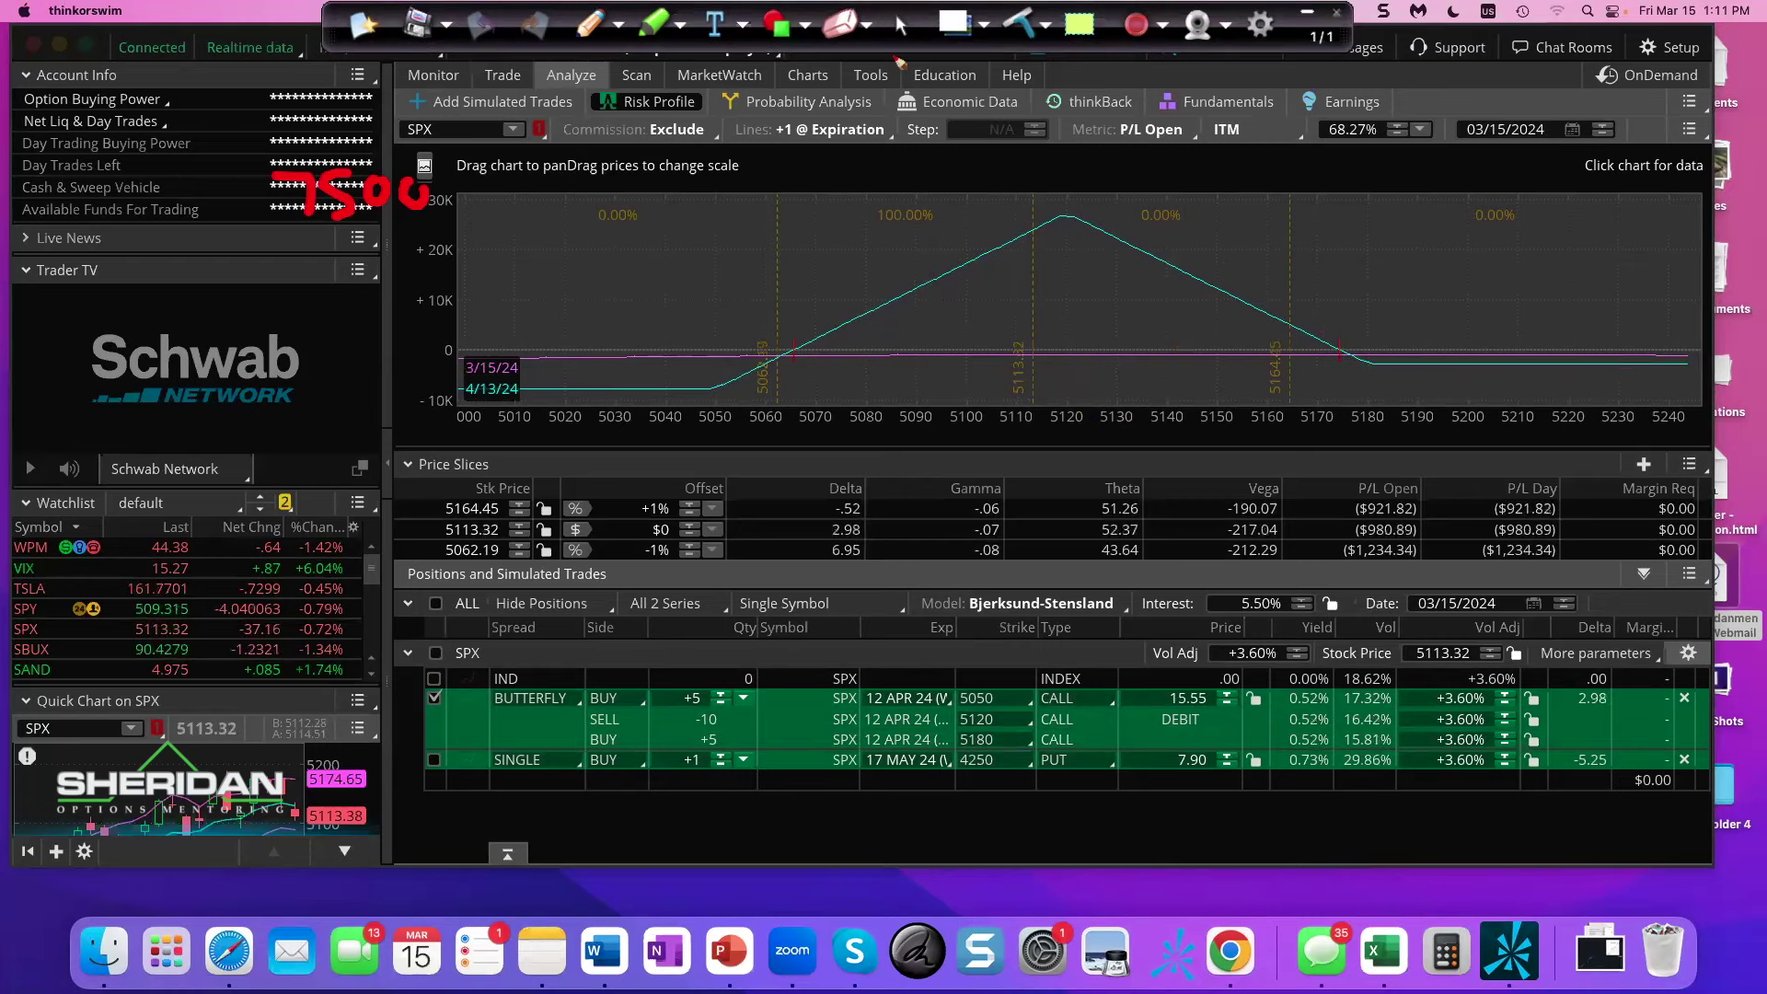
pyautogui.click(905, 25)
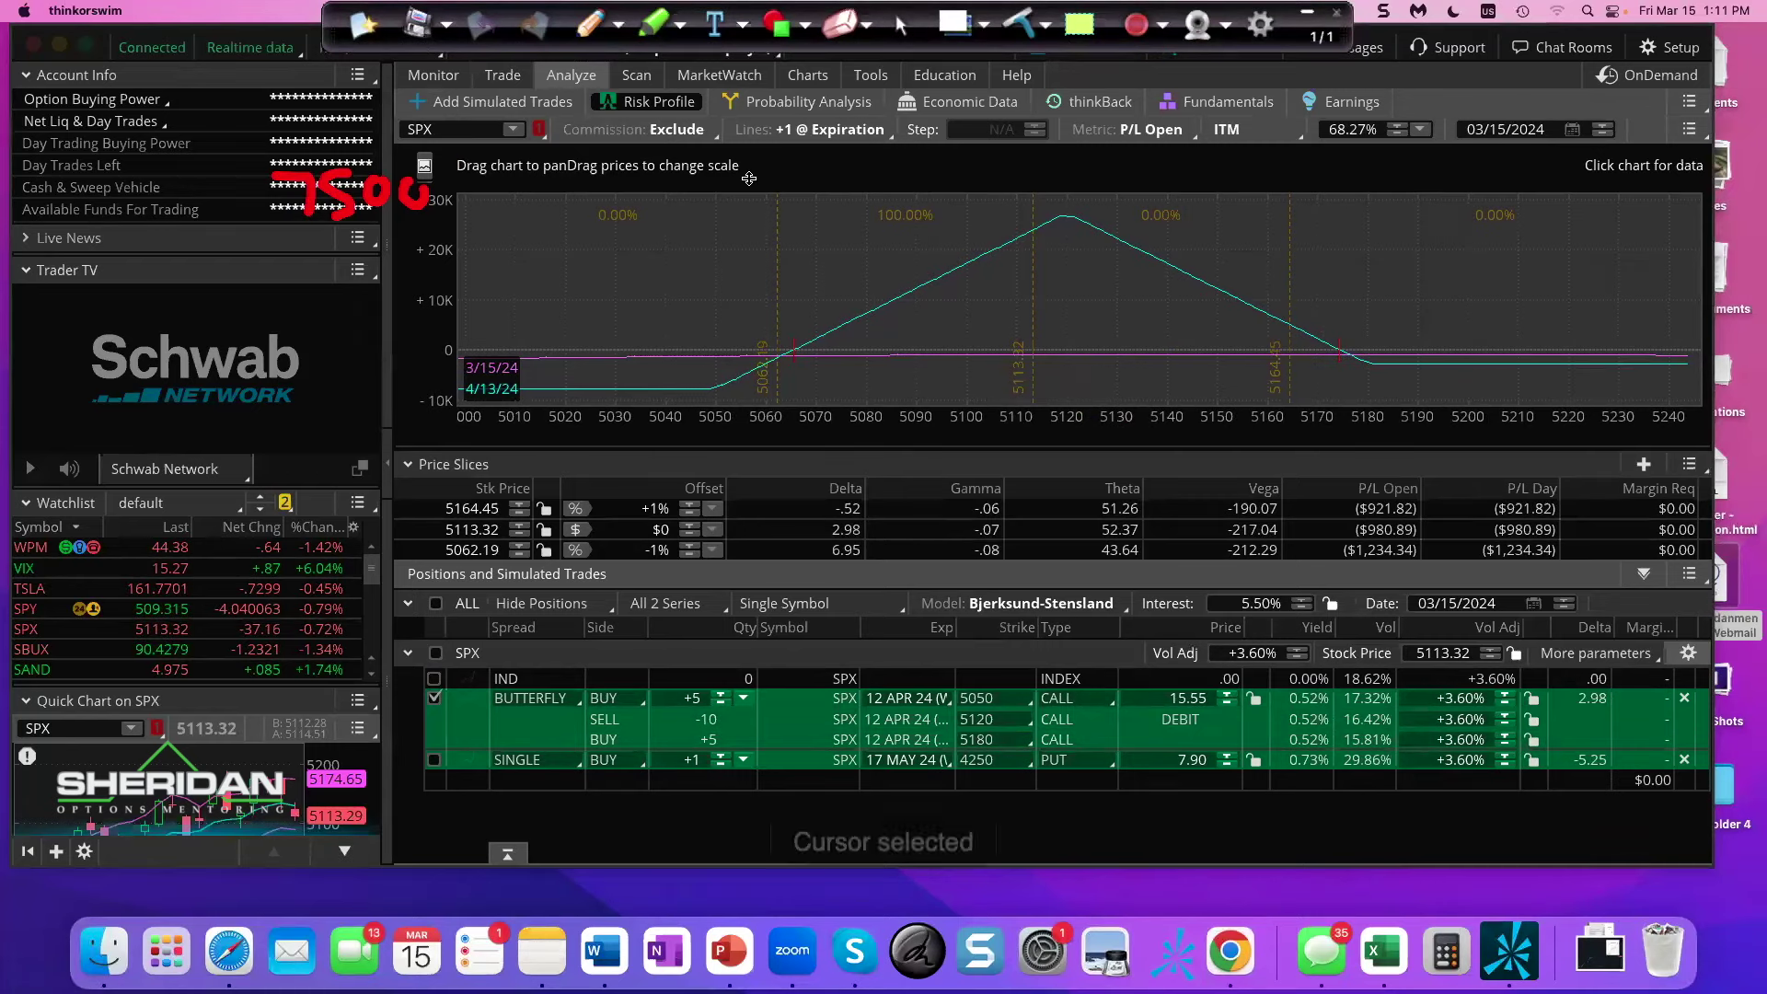
# - Briefly include then re-exclude the put, and lower the SPX Vol Adj to +2.90%
pyautogui.click(436, 762)
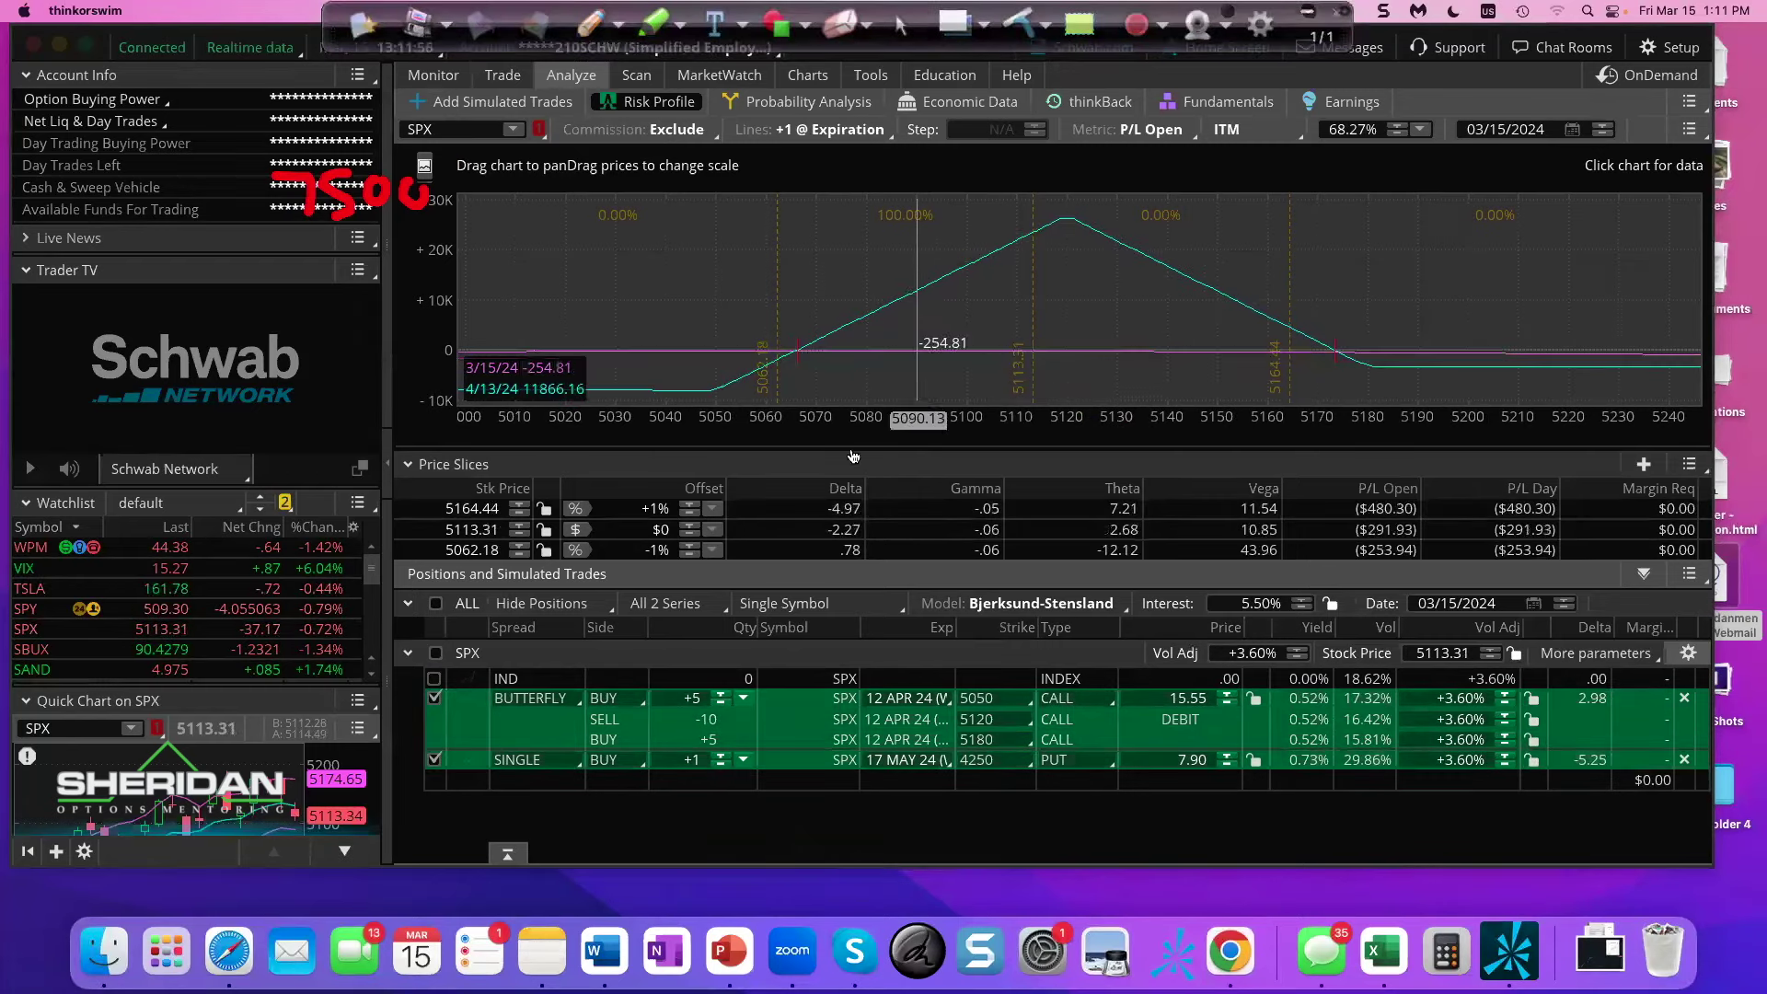
pyautogui.click(434, 760)
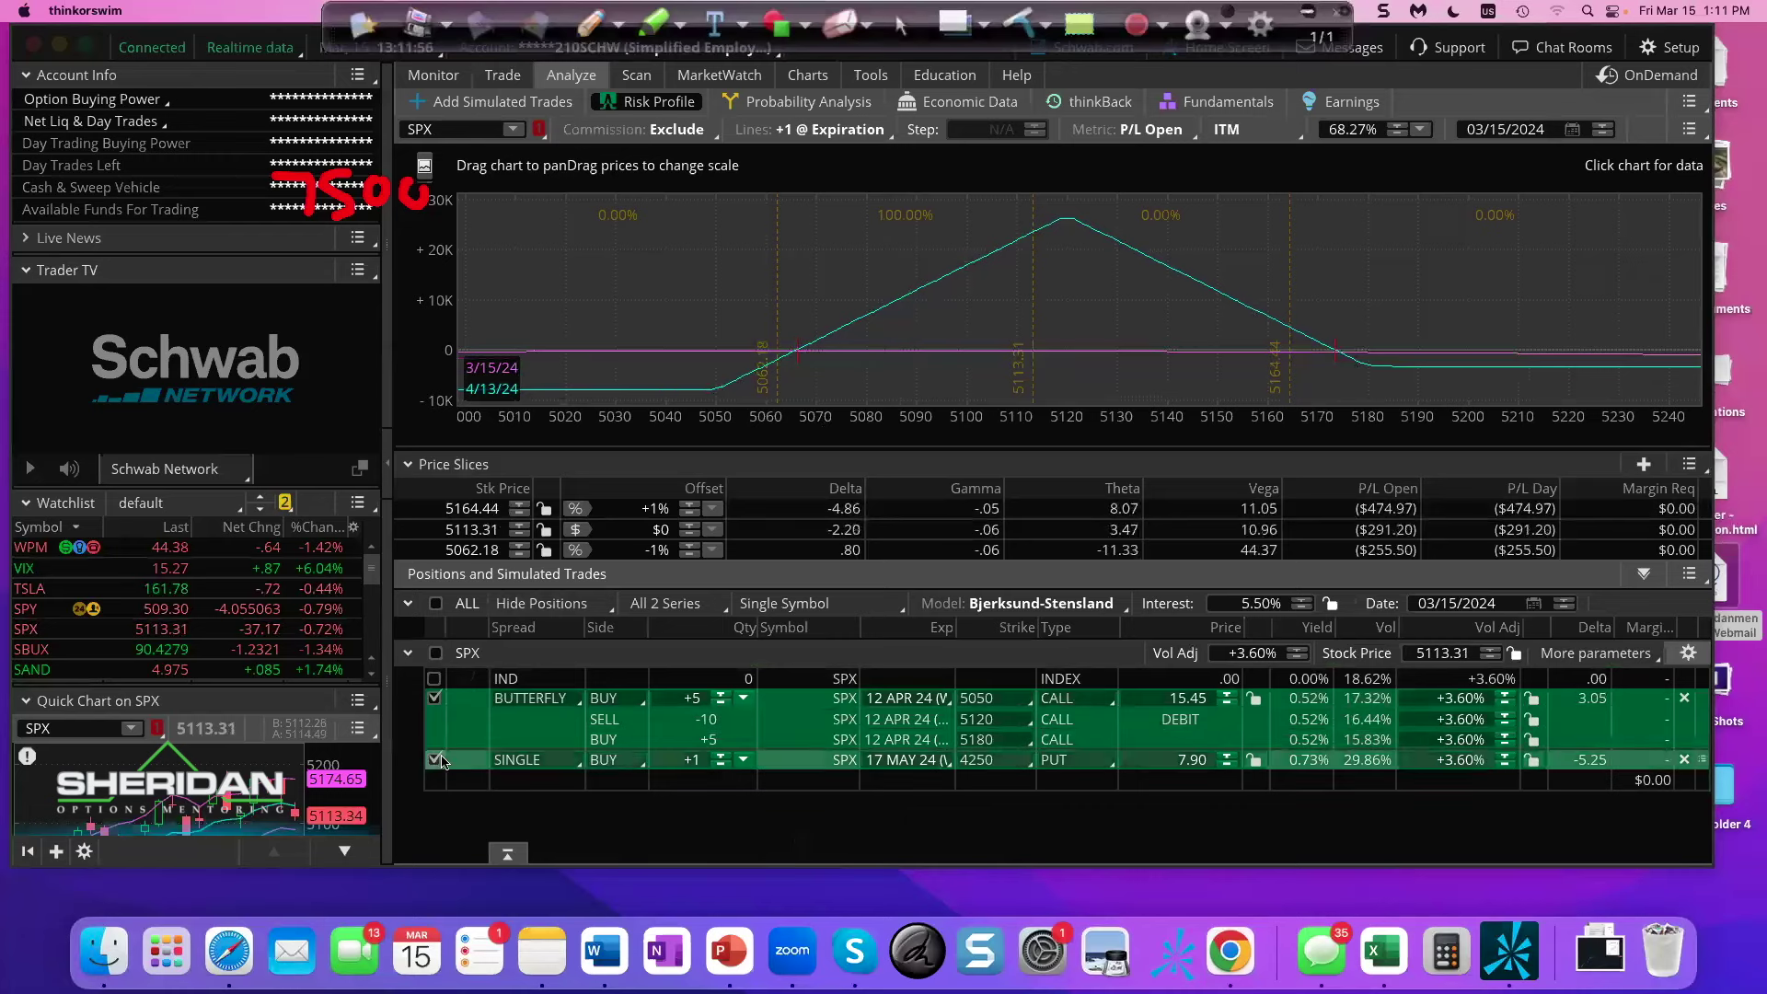
pyautogui.click(591, 24)
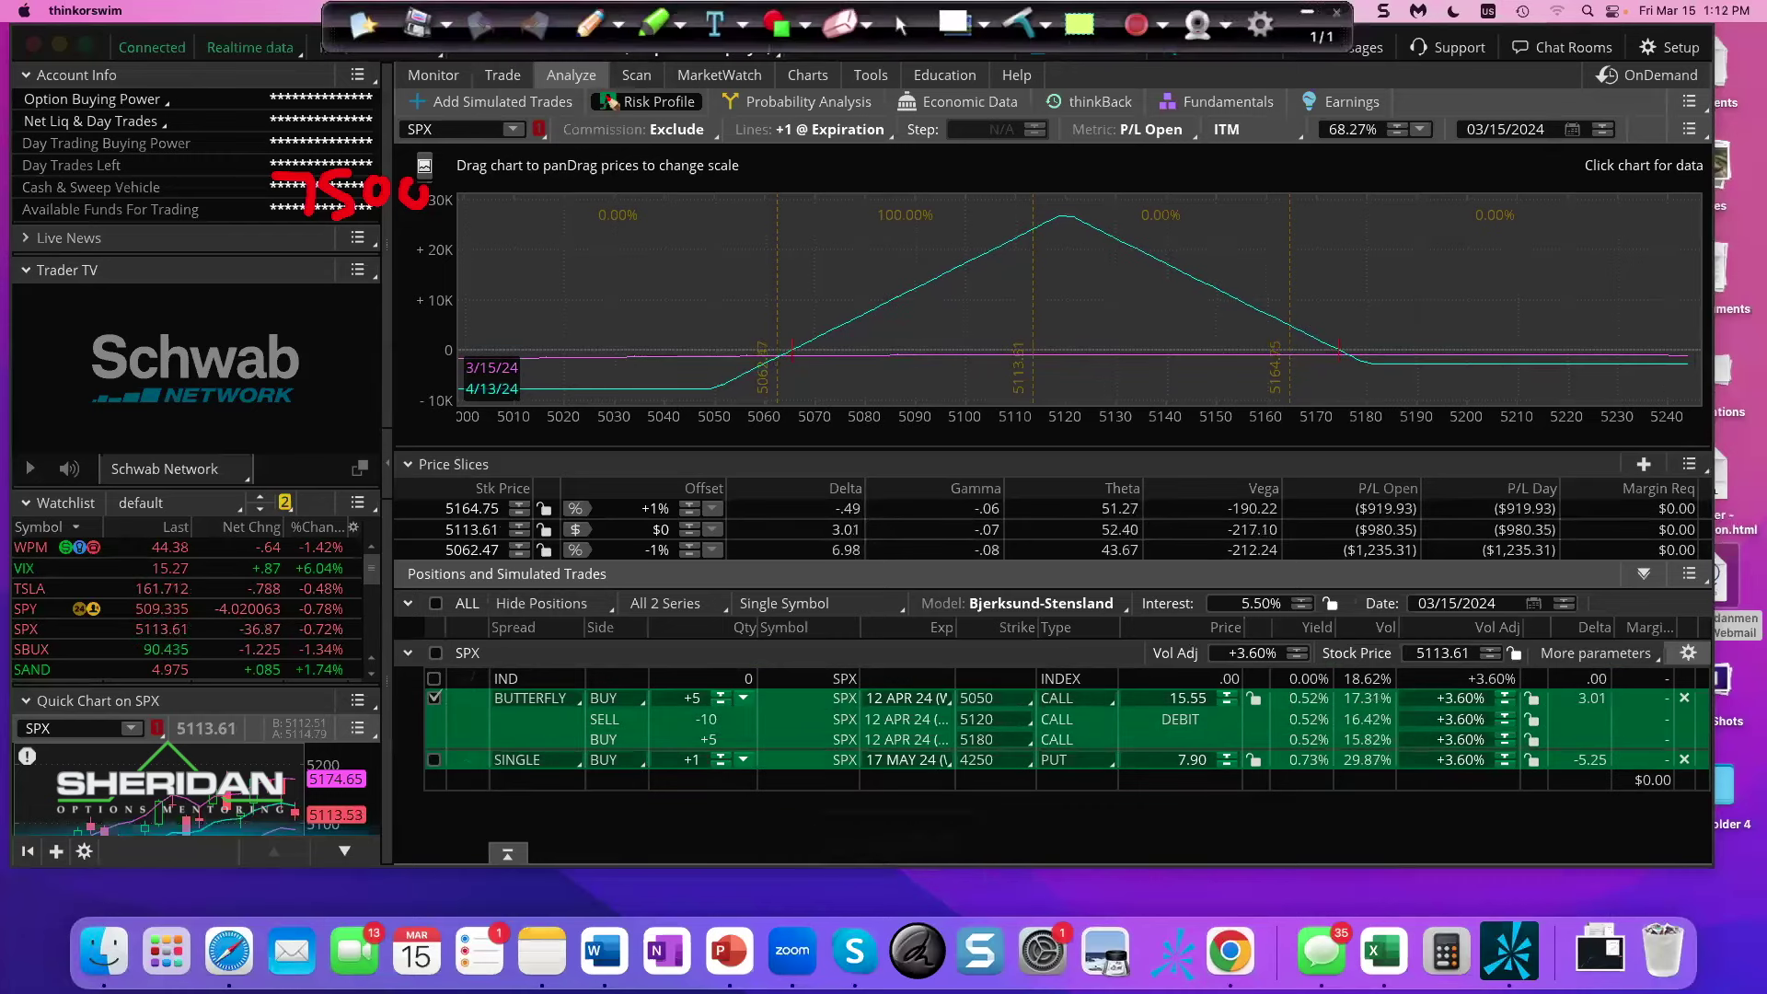
pyautogui.click(901, 25)
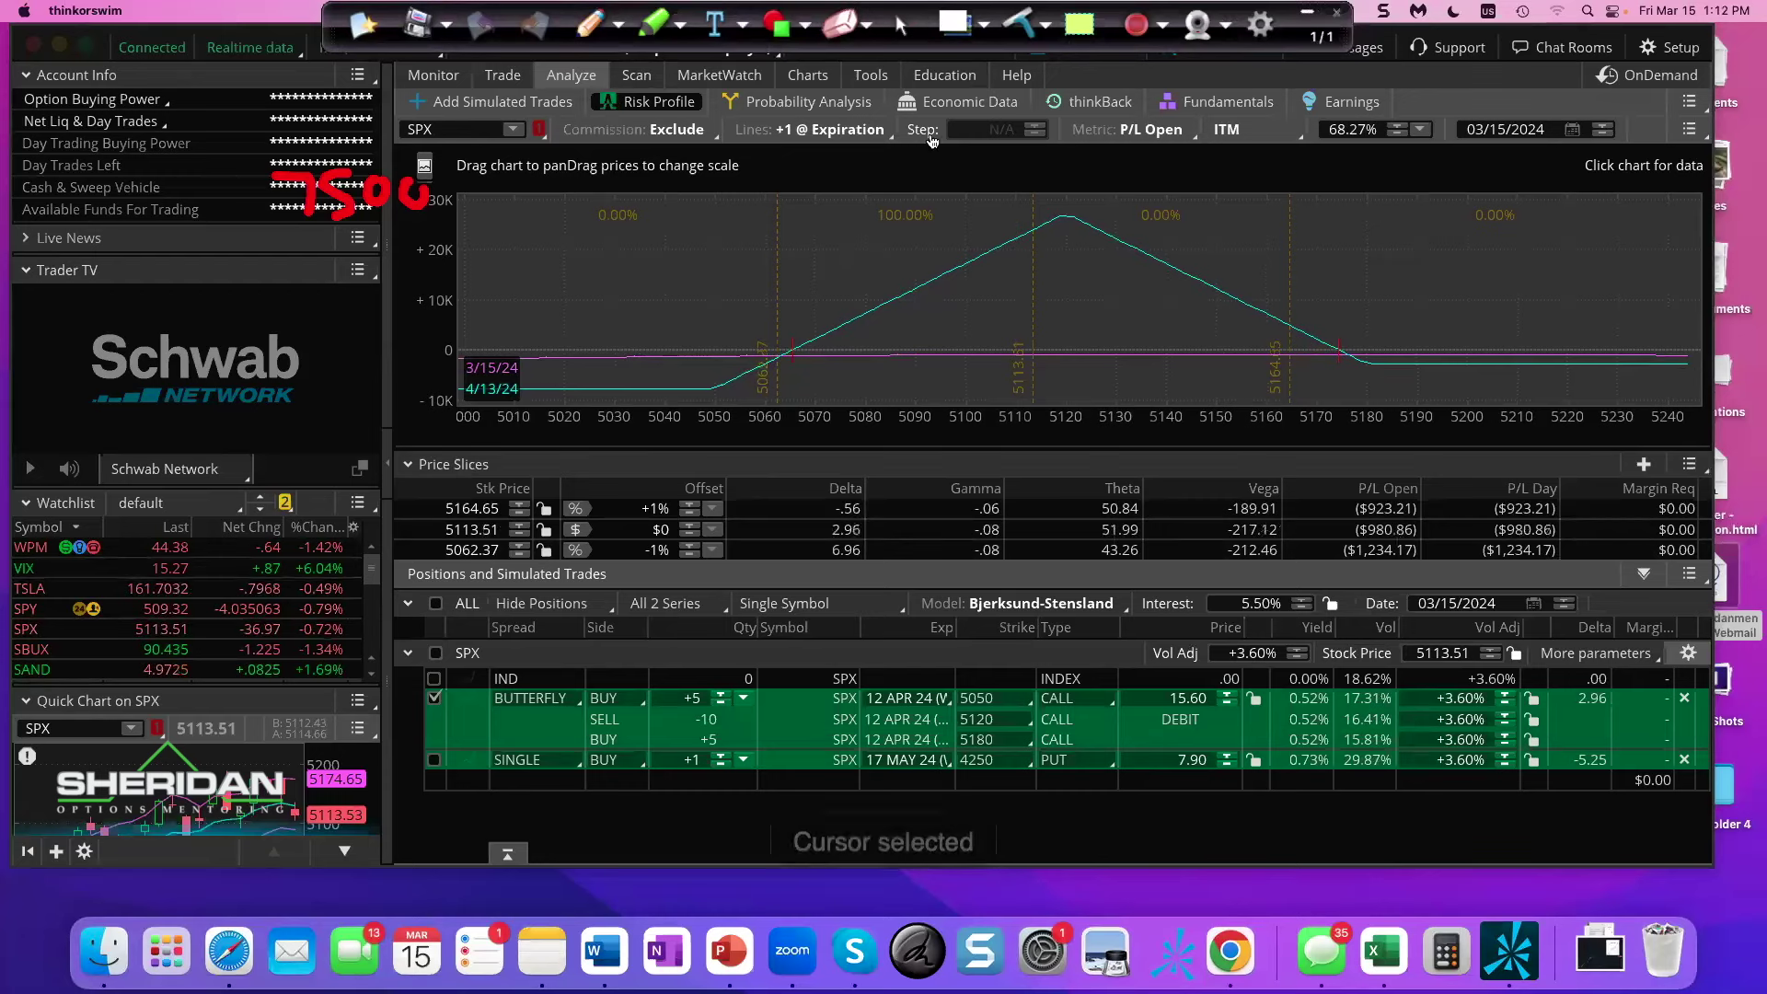
pyautogui.click(1297, 658)
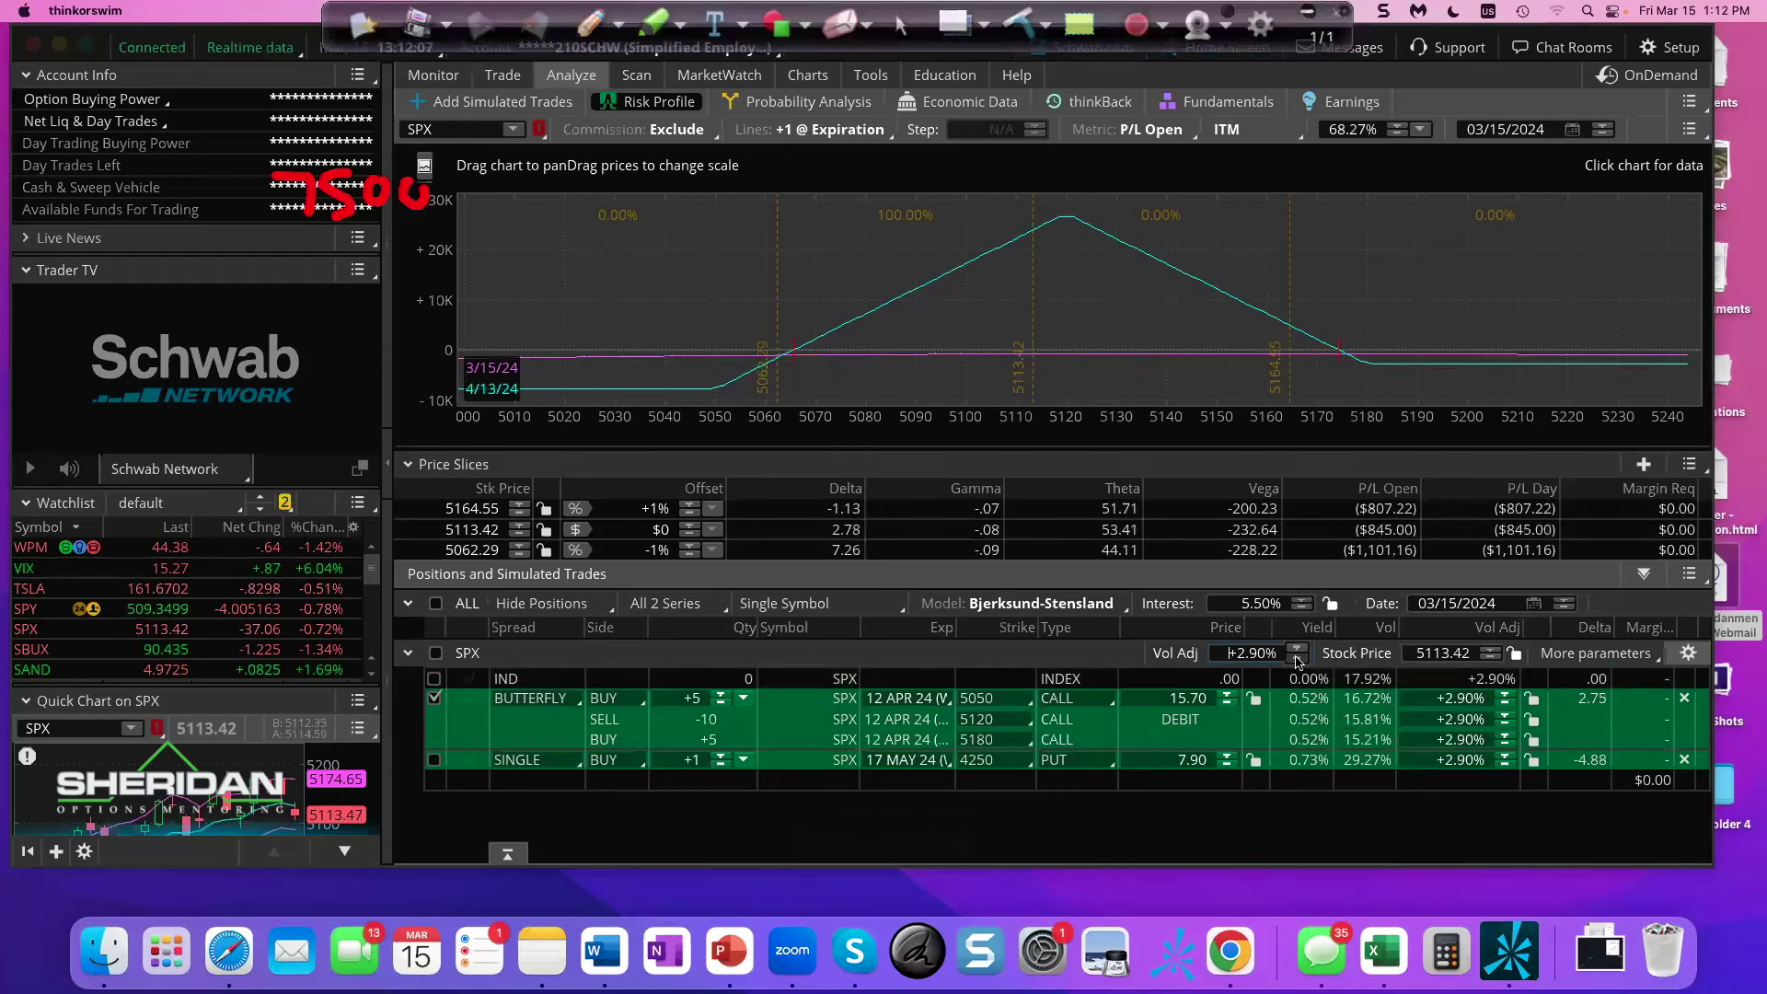
# - Step the SPX Vol Adj down from +2.90% to 0.00% with the spinner's down arrow
pyautogui.click(1298, 658)
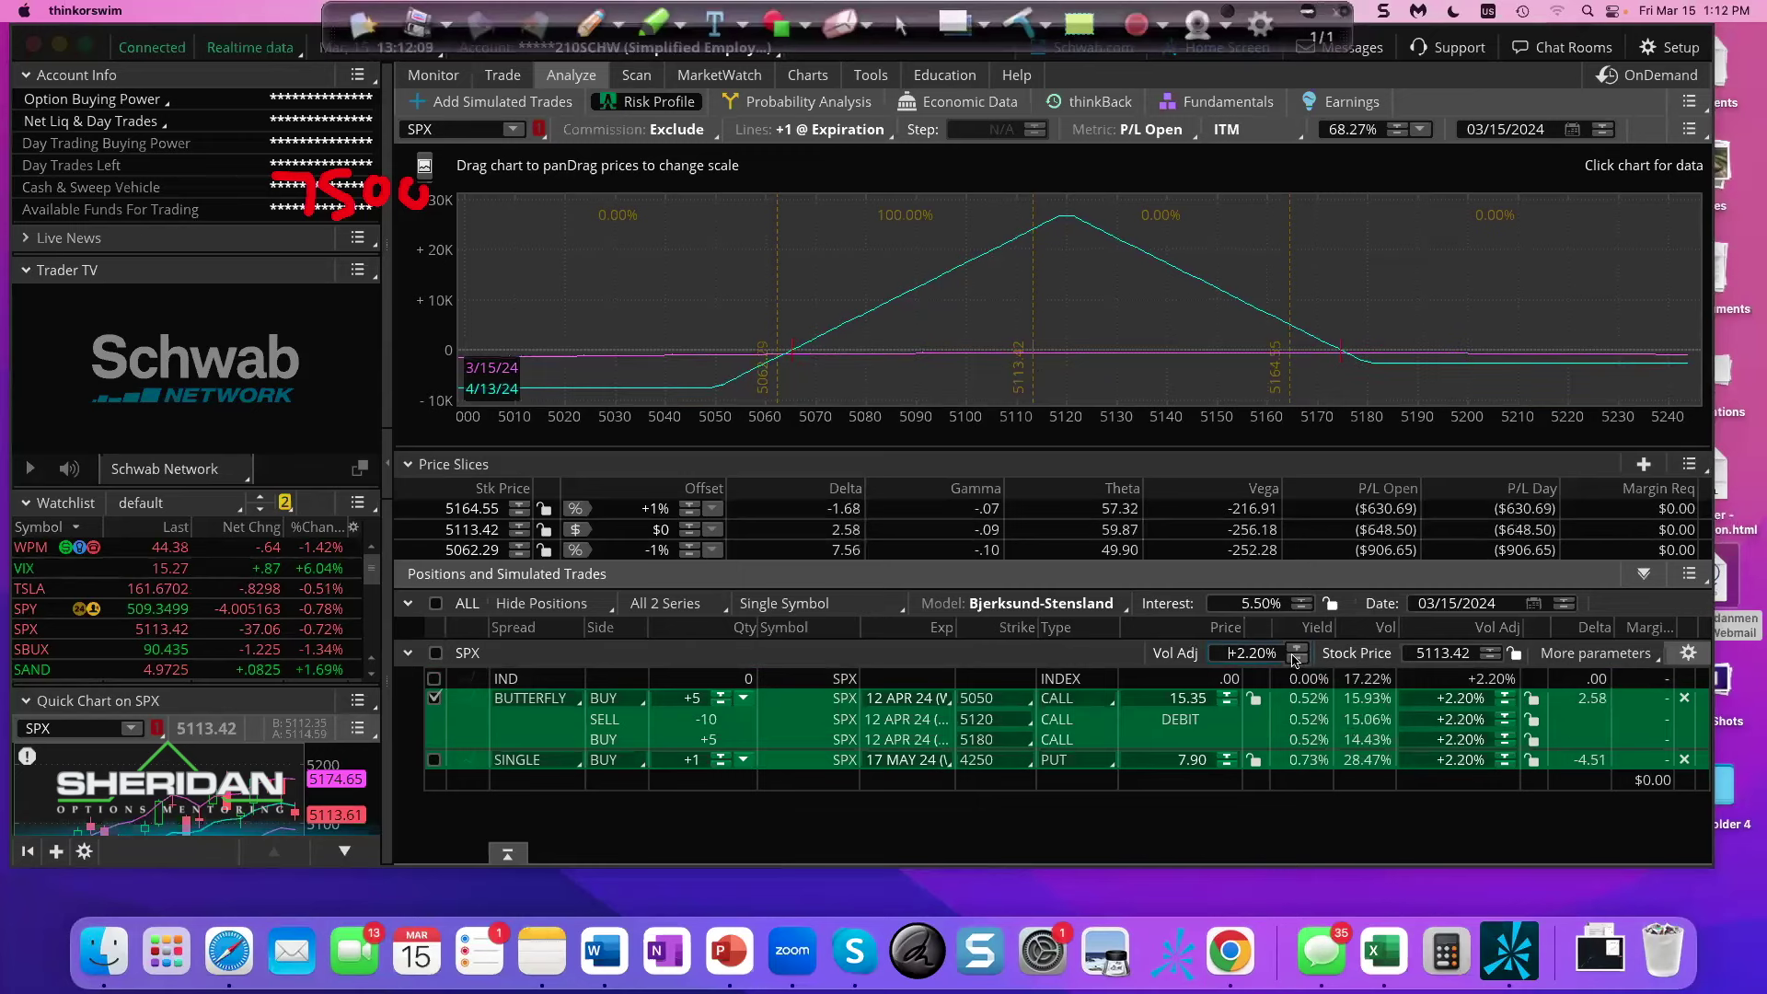
pyautogui.click(1297, 658)
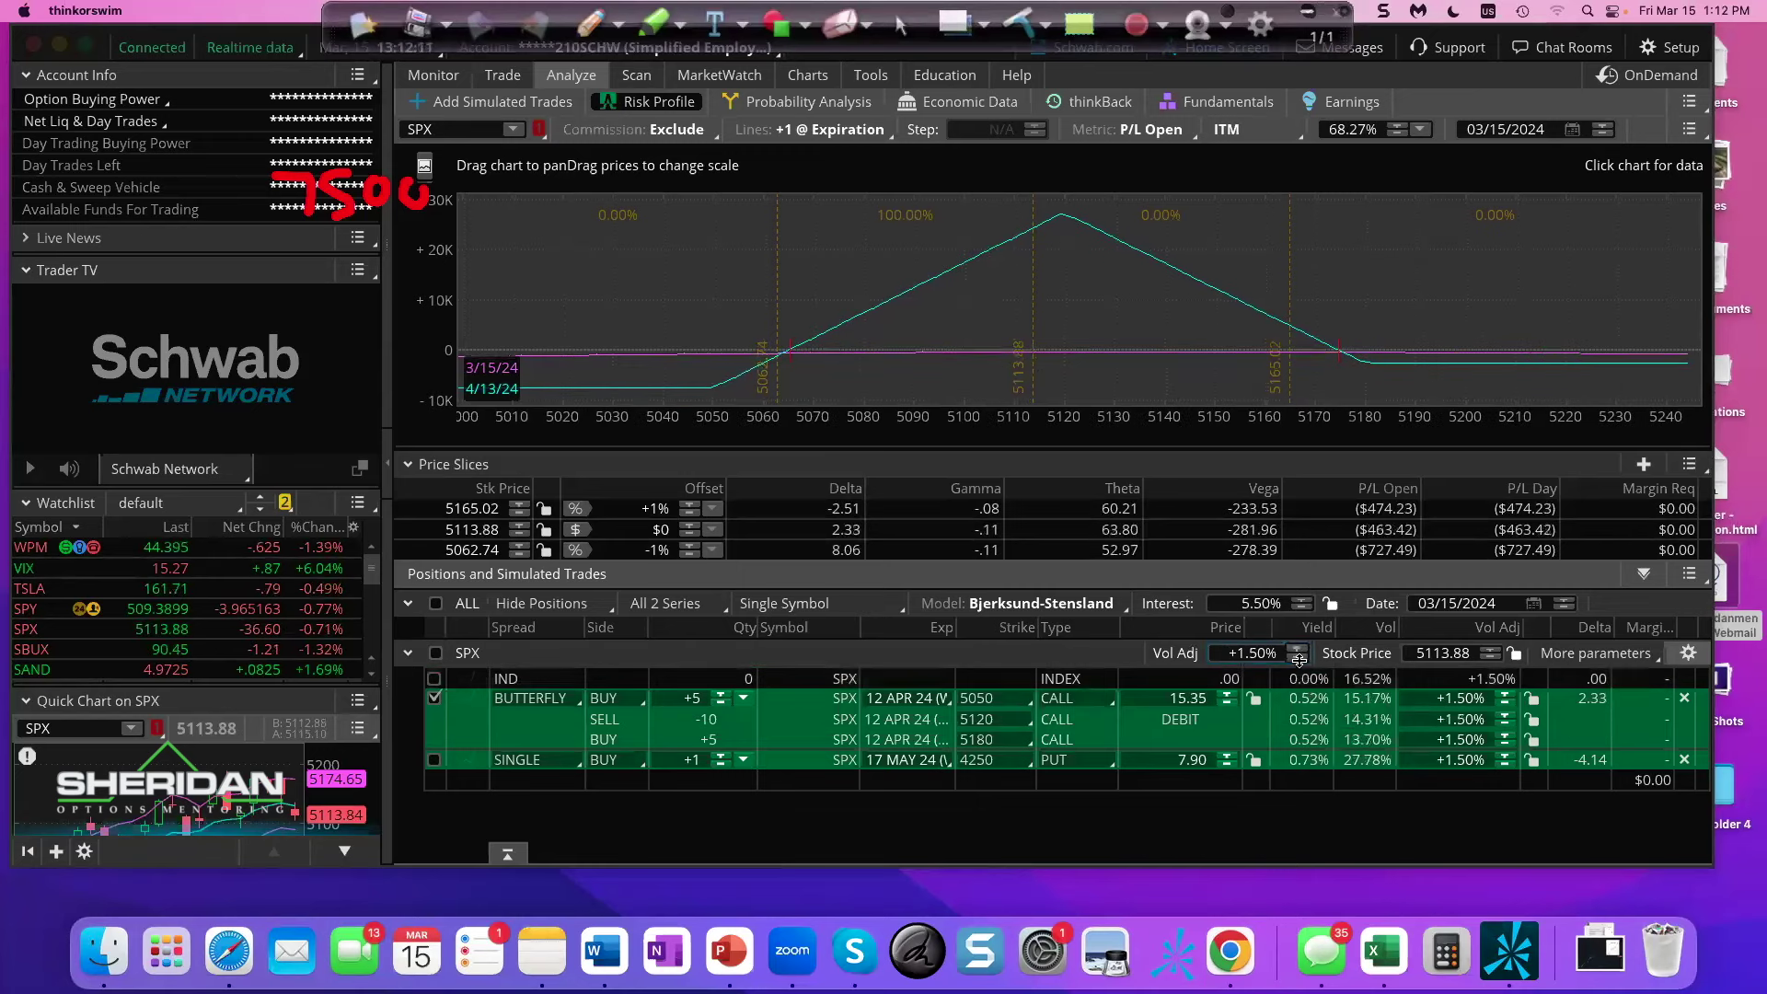
pyautogui.click(1298, 658)
pyautogui.click(1297, 658)
pyautogui.click(1298, 658)
pyautogui.click(1298, 658)
pyautogui.click(1298, 658)
pyautogui.click(1298, 658)
pyautogui.click(1297, 658)
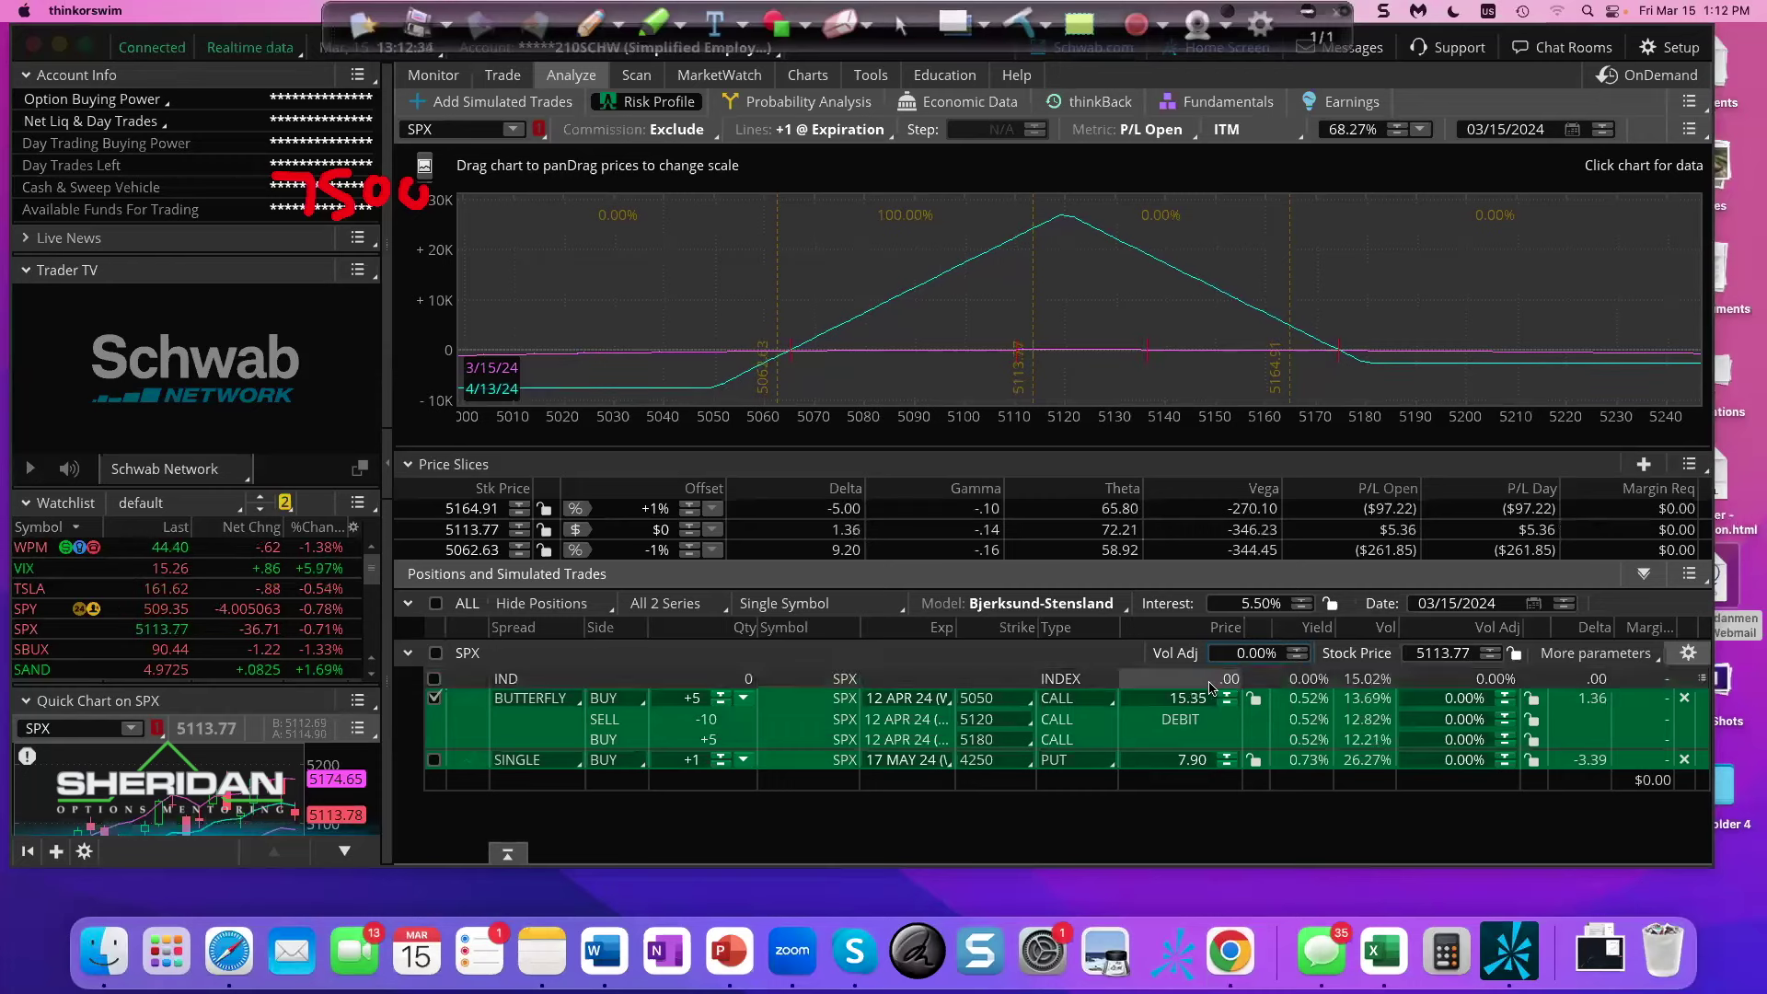
# - Annotate 14% and 790 under the 7500 note and pan the risk chart to start at 4990
pyautogui.click(591, 23)
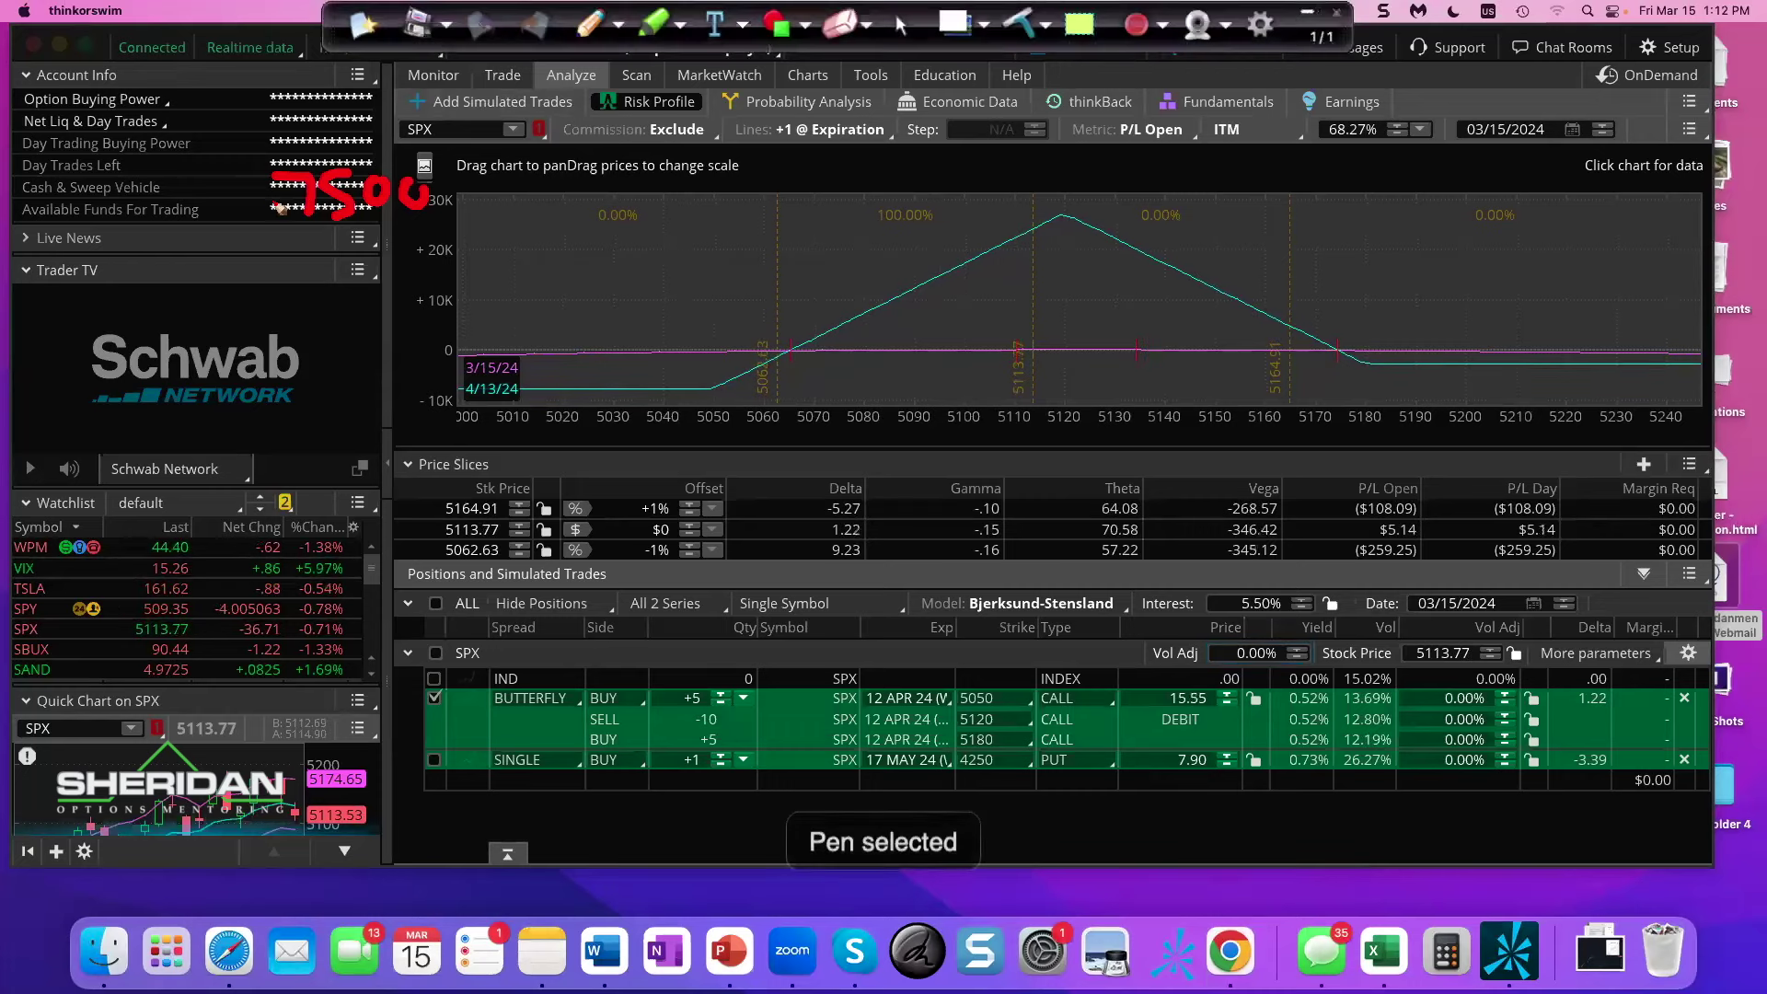
pyautogui.moveTo(281, 193)
pyautogui.mouseDown()
pyautogui.moveTo(235, 254)
pyautogui.moveTo(265, 305)
pyautogui.moveTo(324, 337)
pyautogui.moveTo(343, 304)
pyautogui.moveTo(401, 329)
pyautogui.mouseUp()
pyautogui.moveTo(1198, 811); pyautogui.dragTo(1202, 790)
pyautogui.click(304, 388)
pyautogui.moveTo(327, 390)
pyautogui.mouseDown()
pyautogui.moveTo(331, 421)
pyautogui.moveTo(366, 397)
pyautogui.moveTo(363, 429)
pyautogui.moveTo(397, 417)
pyautogui.mouseUp()
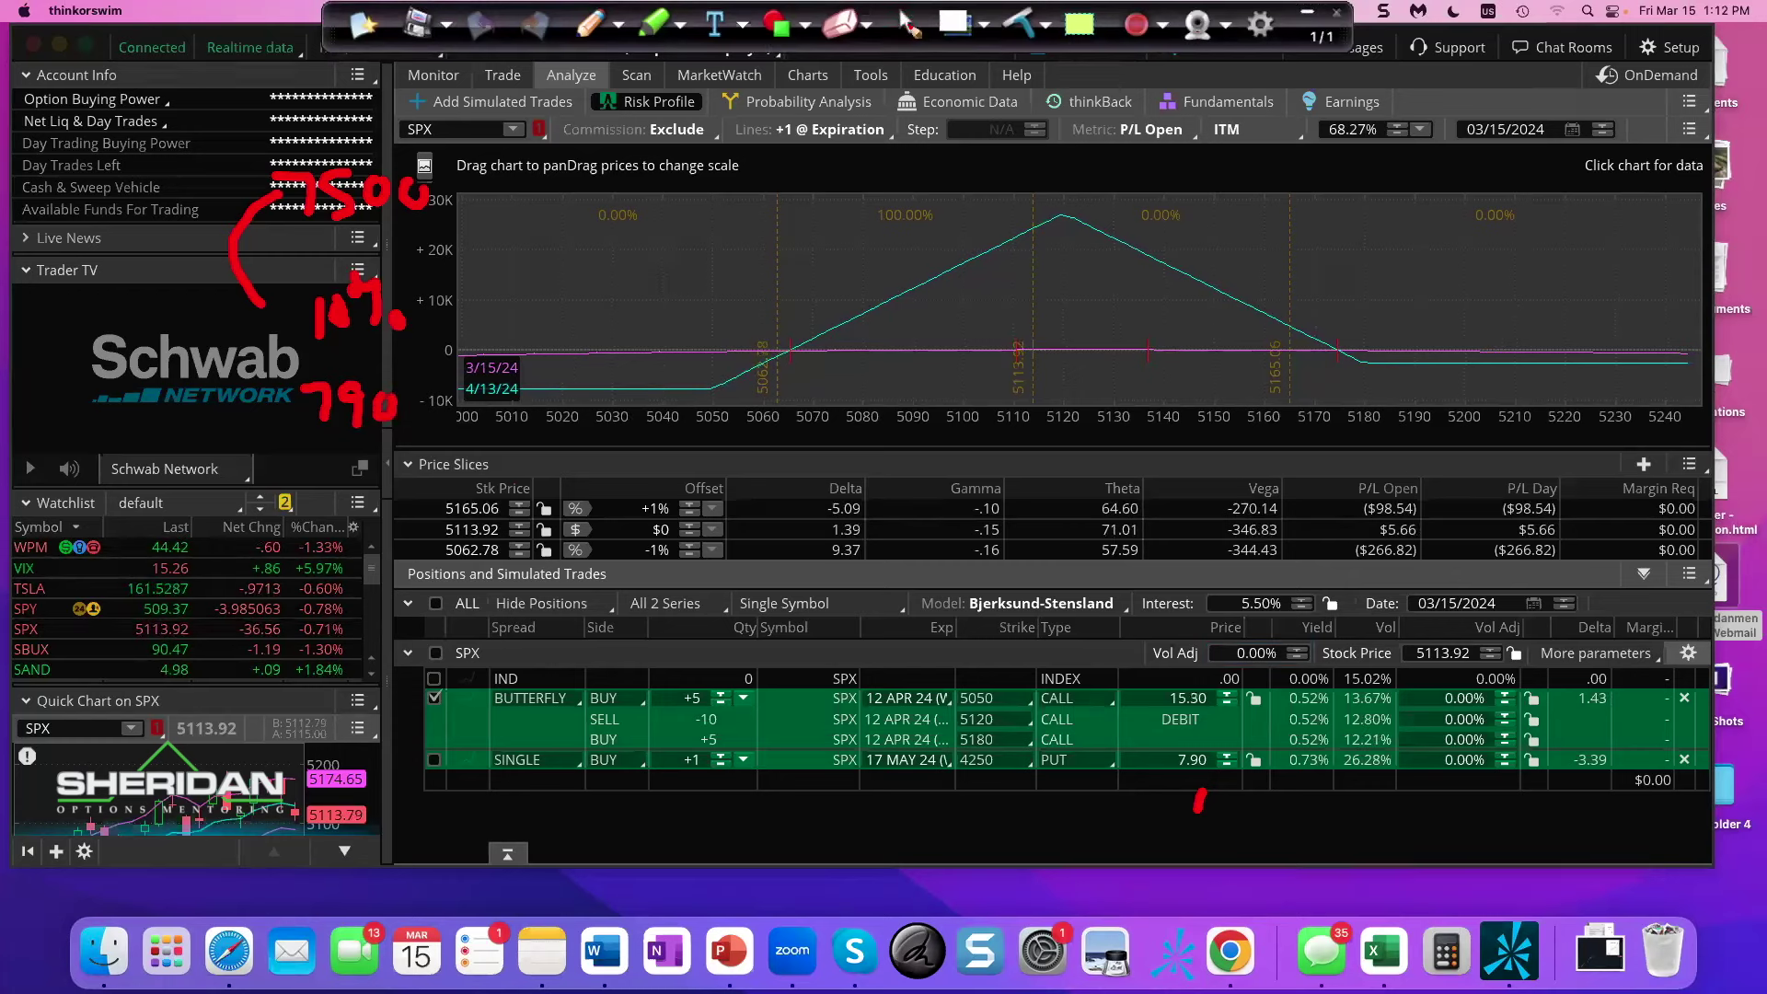
pyautogui.click(904, 24)
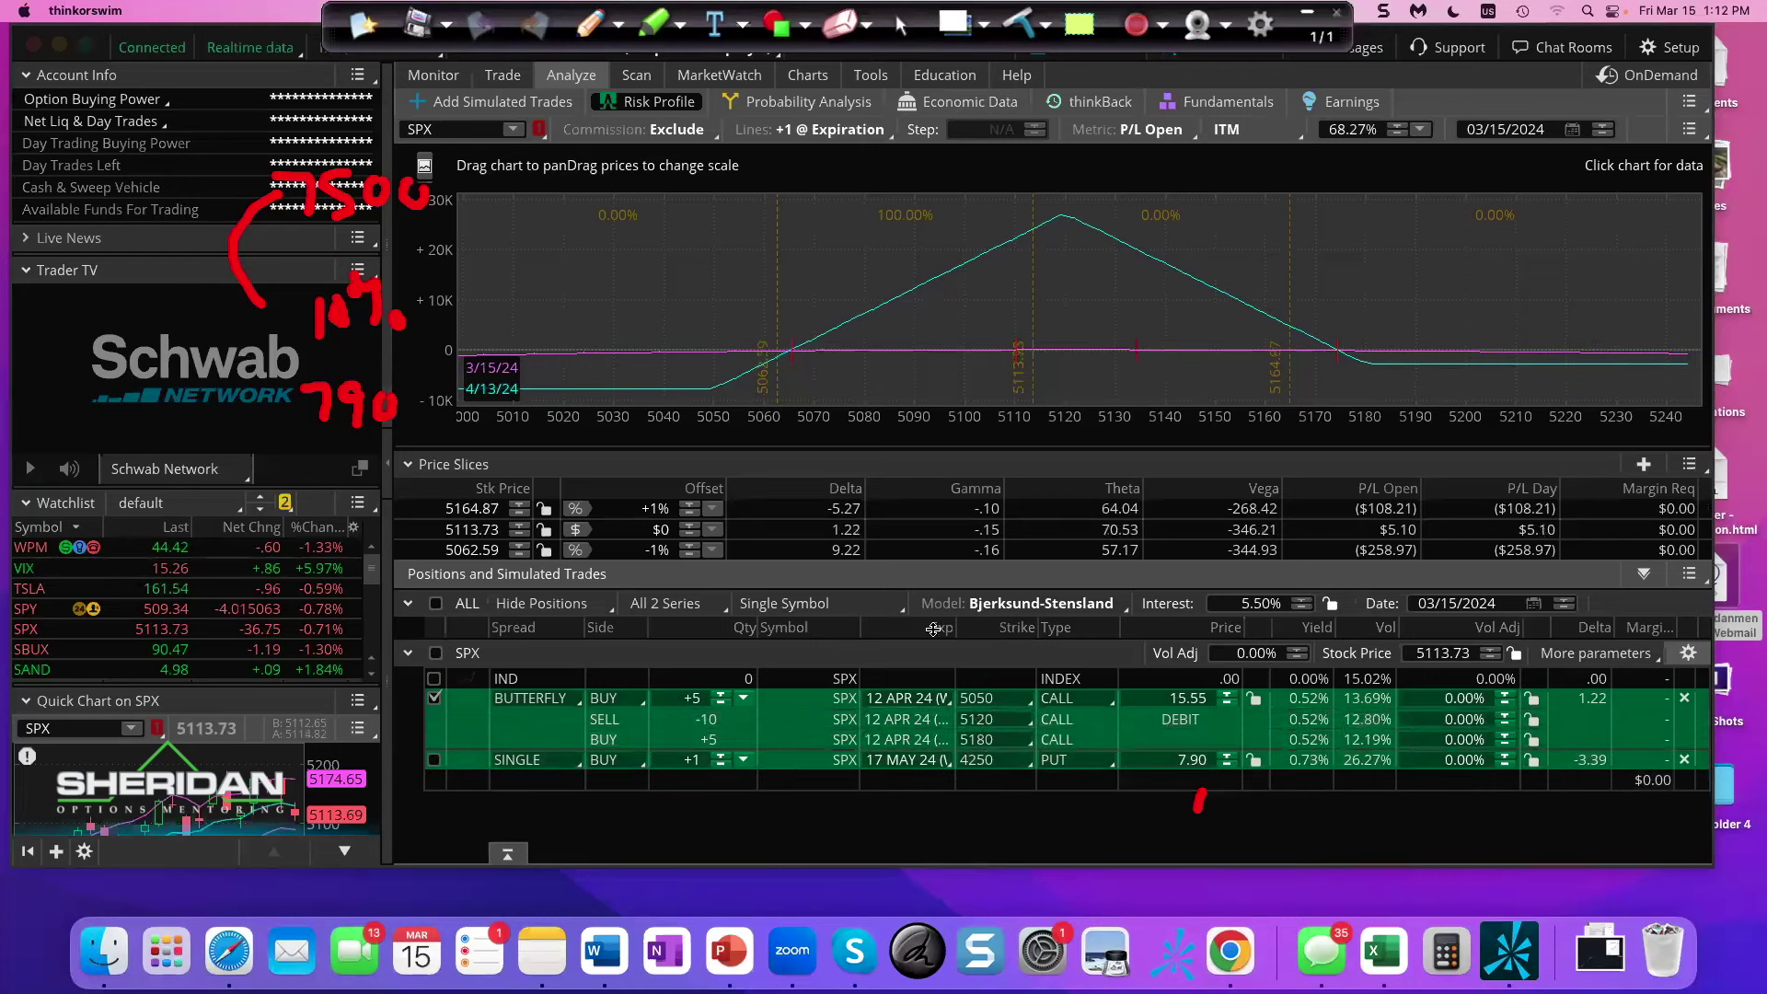
pyautogui.moveTo(1323, 258); pyautogui.dragTo(1398, 249)
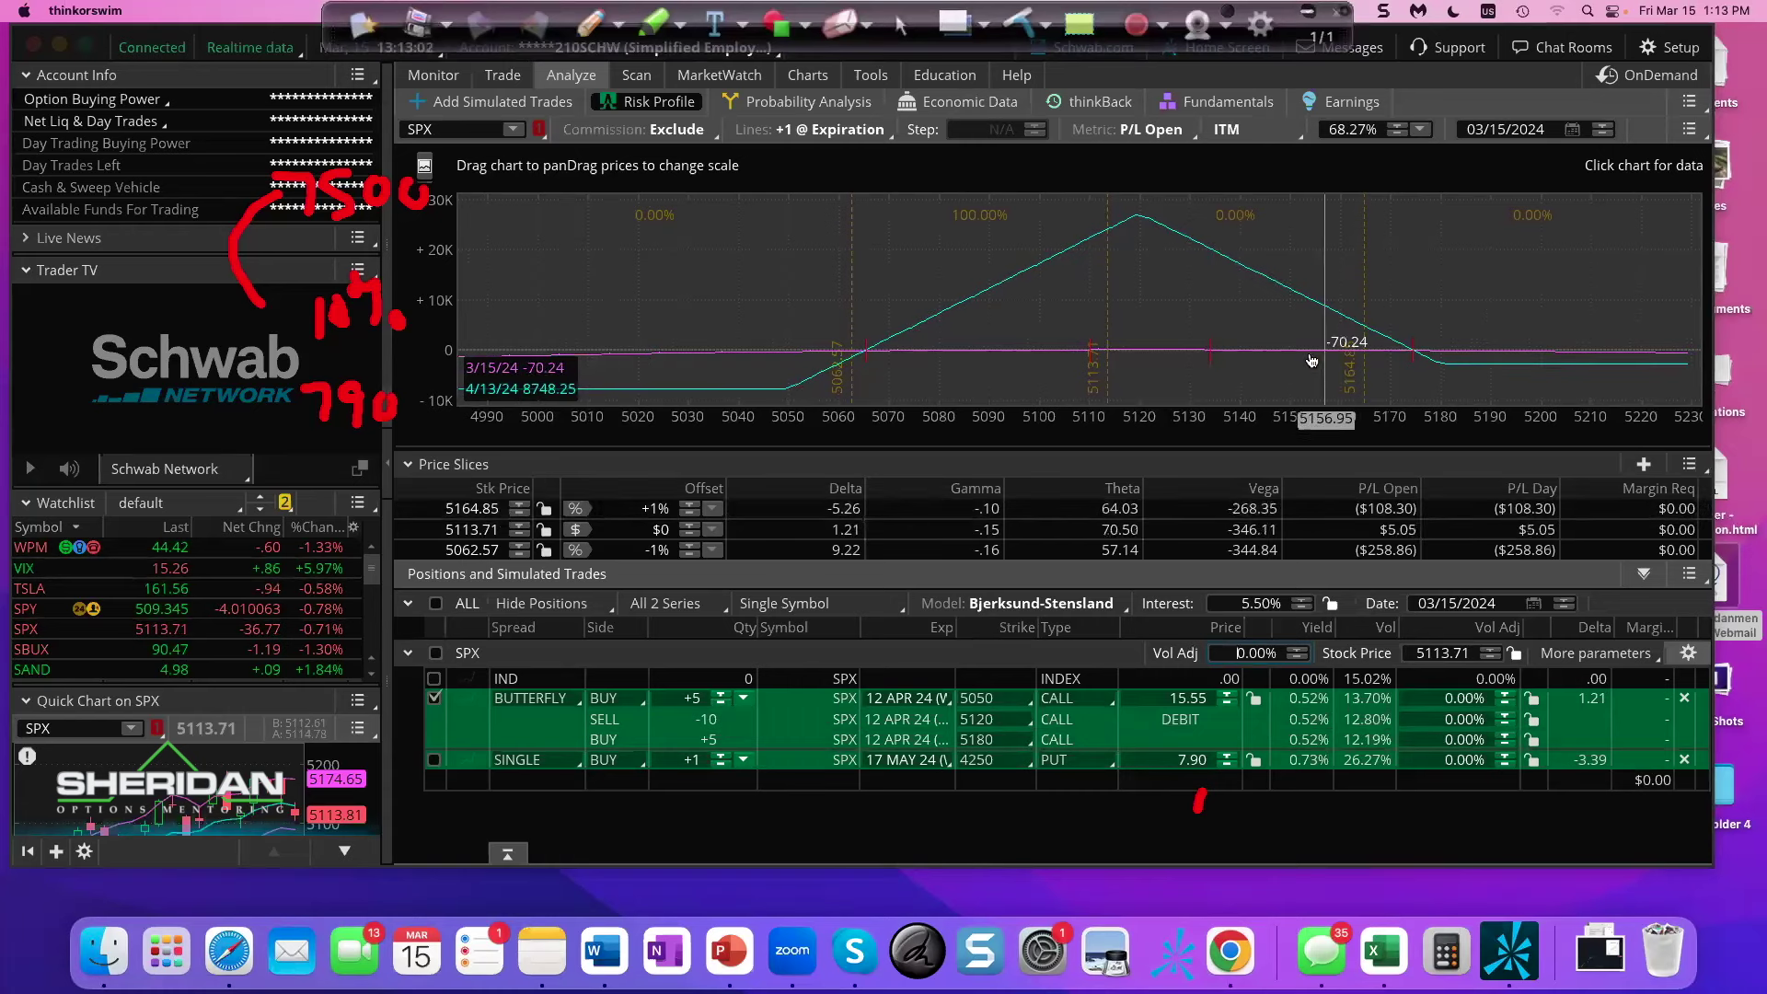
# - Handwrite 5120 over the tent peak, underline 5000, write 1130, and flag the Delta cell
pyautogui.click(595, 25)
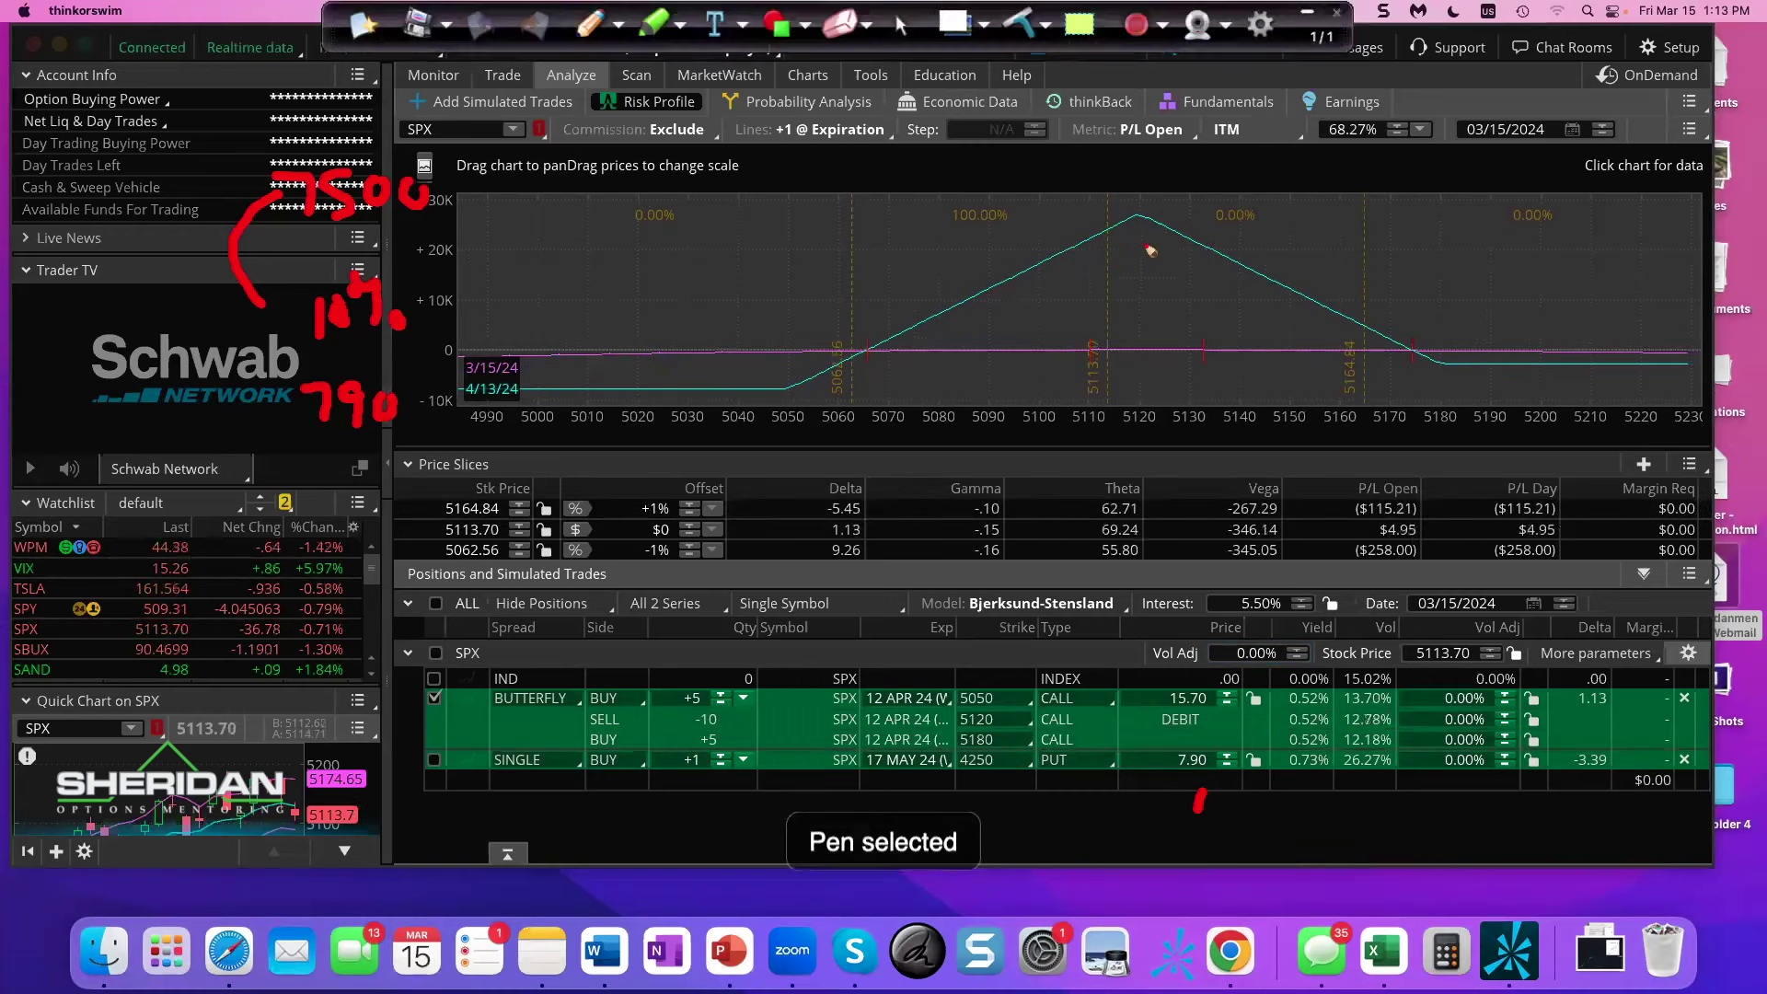
pyautogui.moveTo(1103, 171)
pyautogui.mouseDown()
pyautogui.moveTo(1097, 196)
pyautogui.moveTo(1130, 156)
pyautogui.moveTo(1165, 204)
pyautogui.moveTo(1230, 190)
pyautogui.mouseUp()
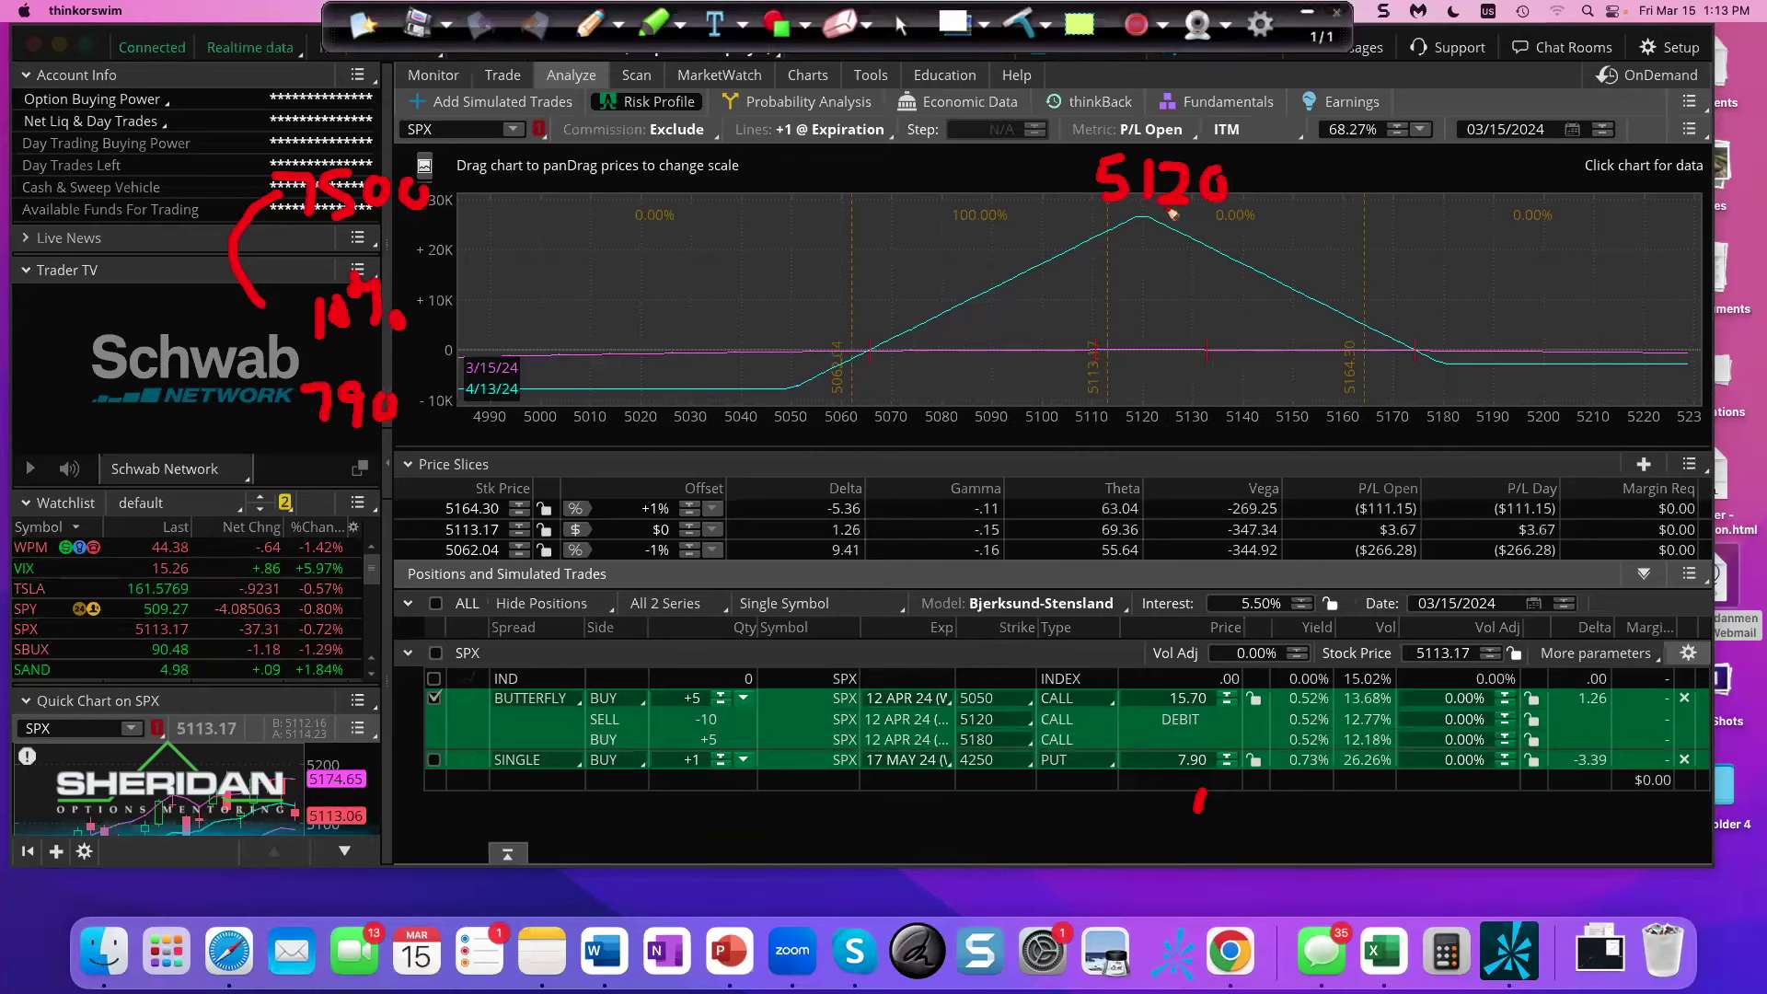
pyautogui.moveTo(528, 439); pyautogui.dragTo(560, 438)
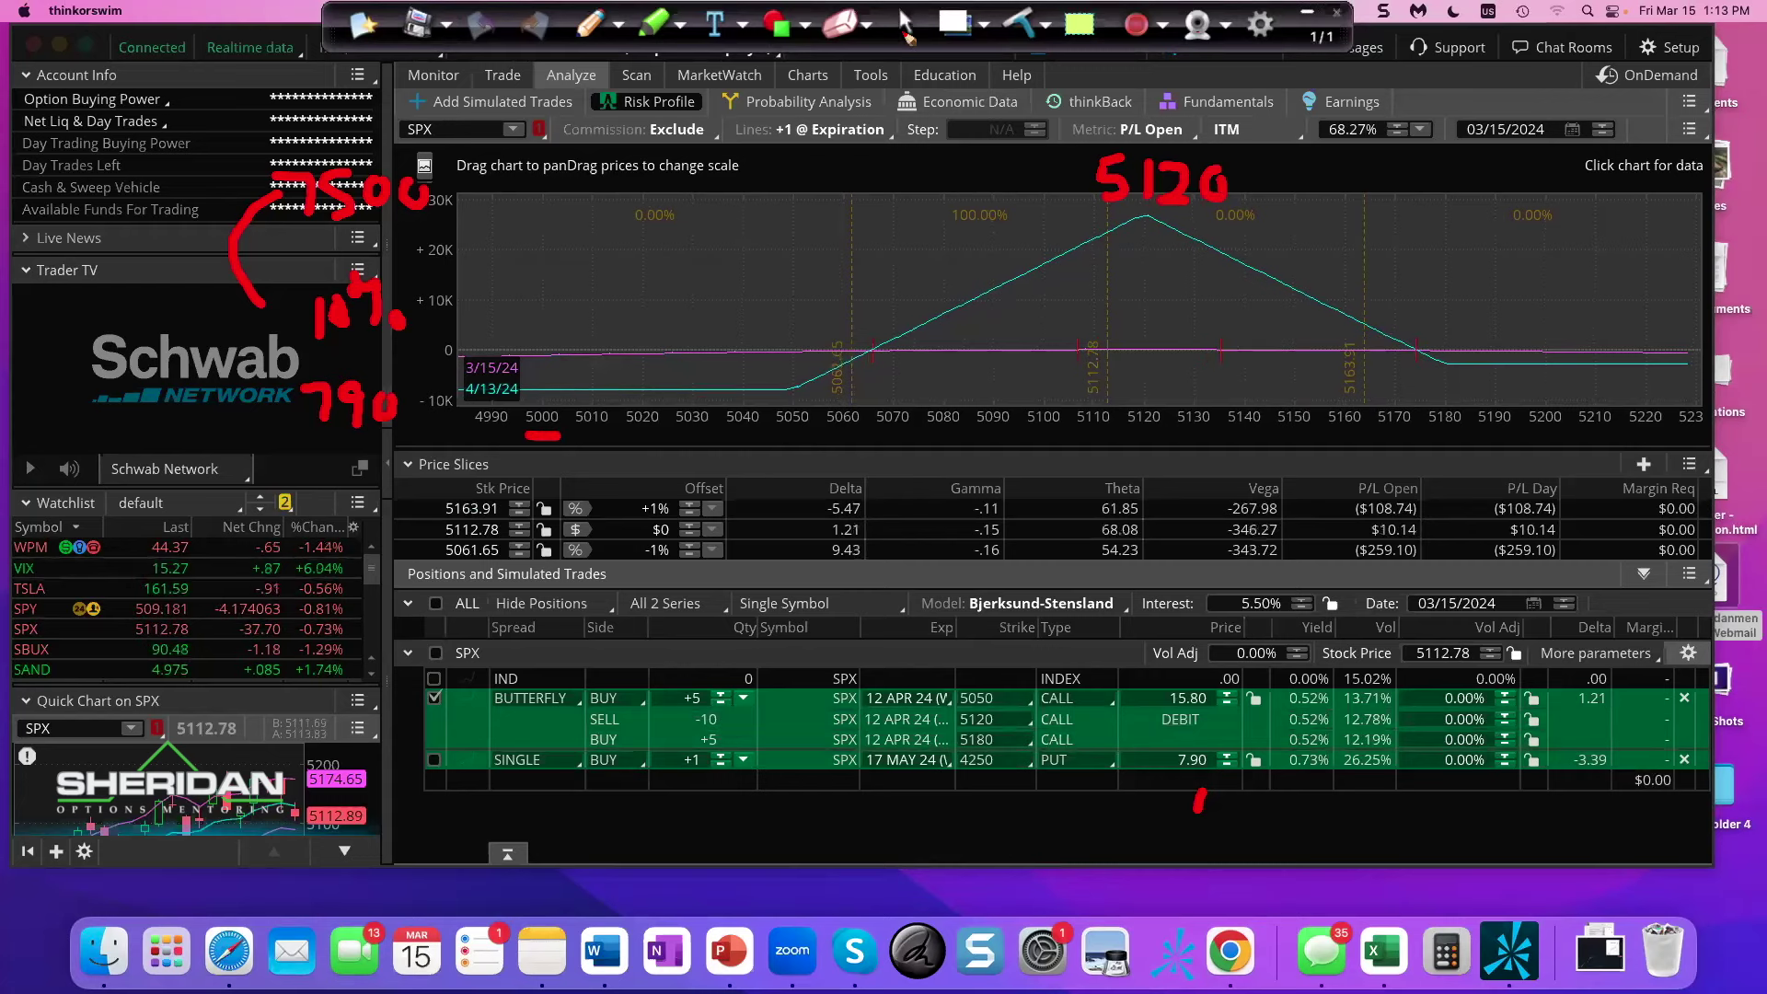
pyautogui.click(908, 22)
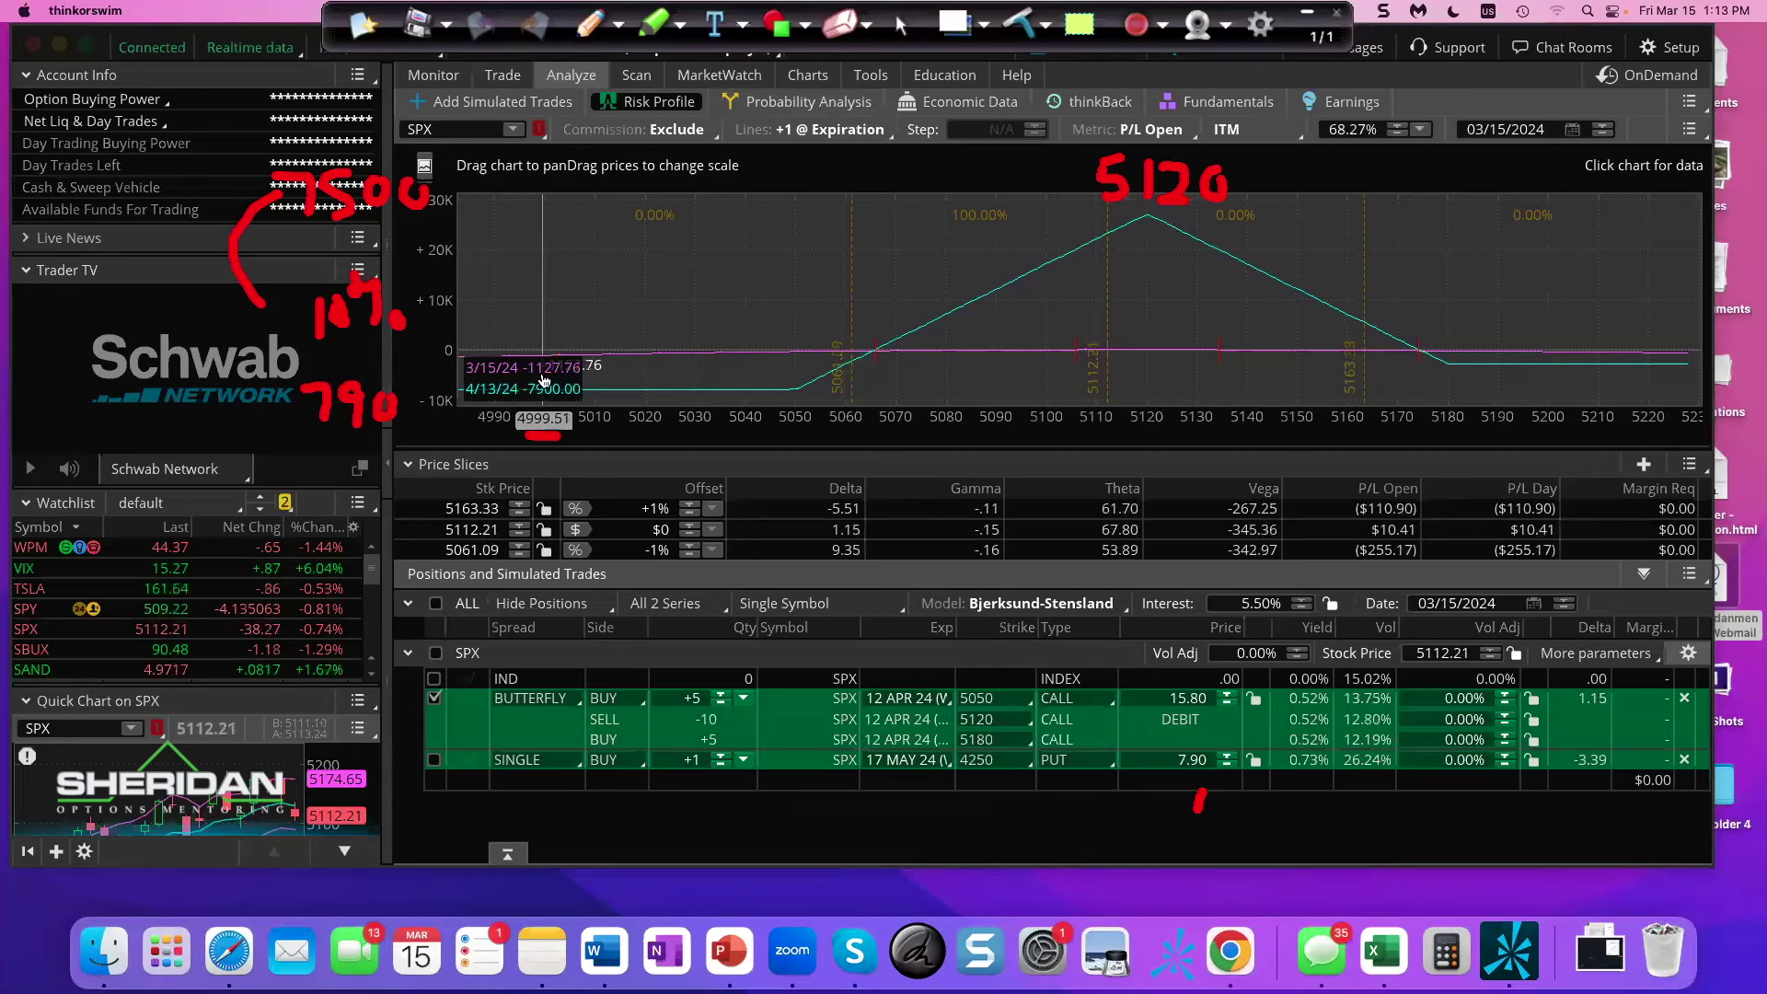
pyautogui.click(590, 22)
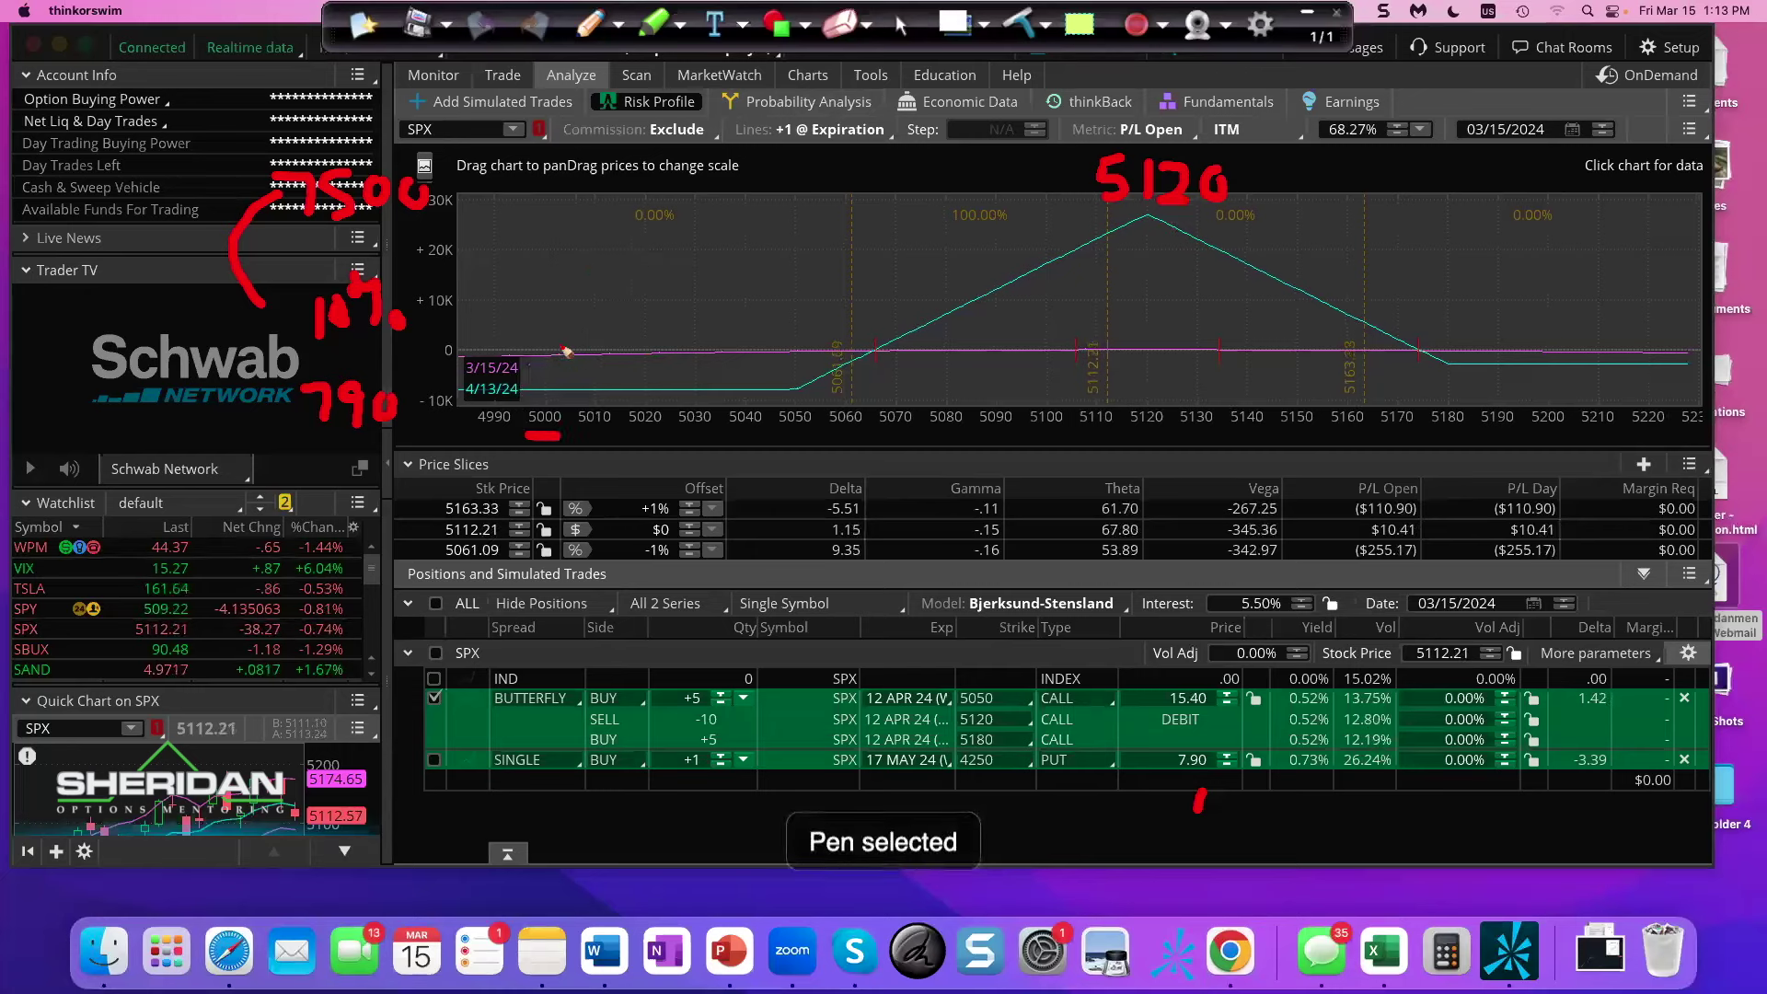
pyautogui.moveTo(544, 440)
pyautogui.mouseDown()
pyautogui.moveTo(544, 479)
pyautogui.moveTo(643, 498)
pyautogui.mouseUp()
pyautogui.click(583, 475)
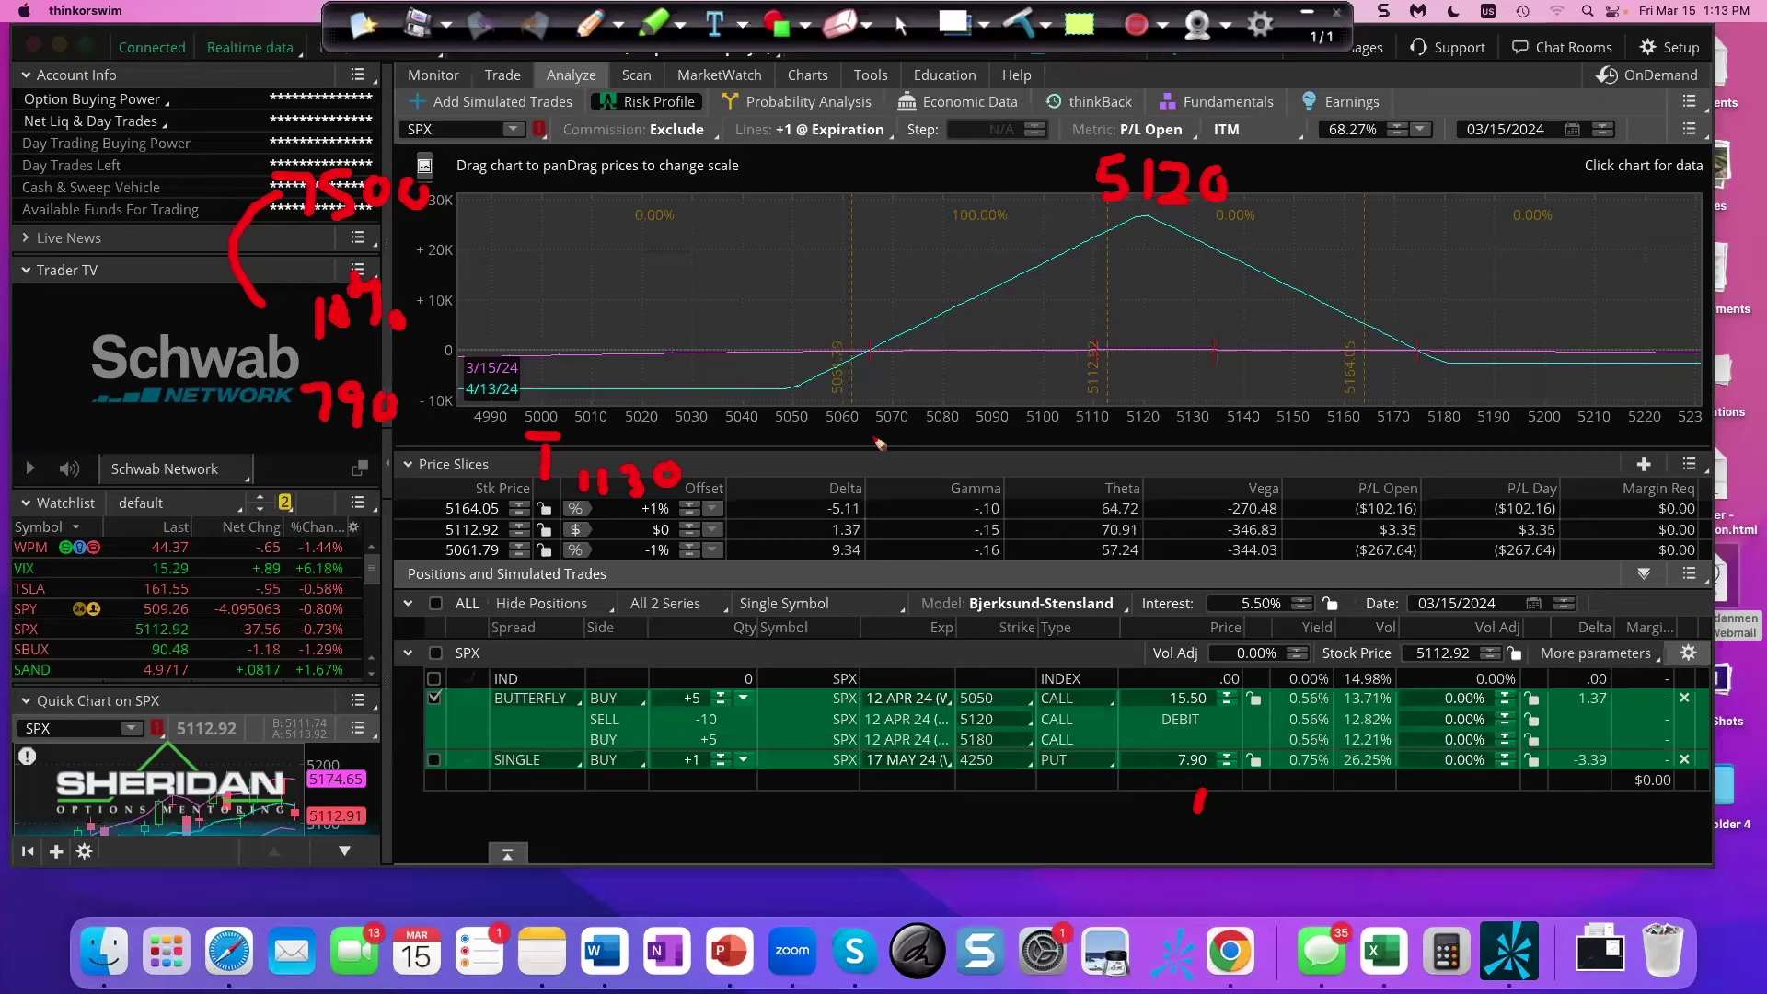
pyautogui.moveTo(810, 529); pyautogui.dragTo(821, 530)
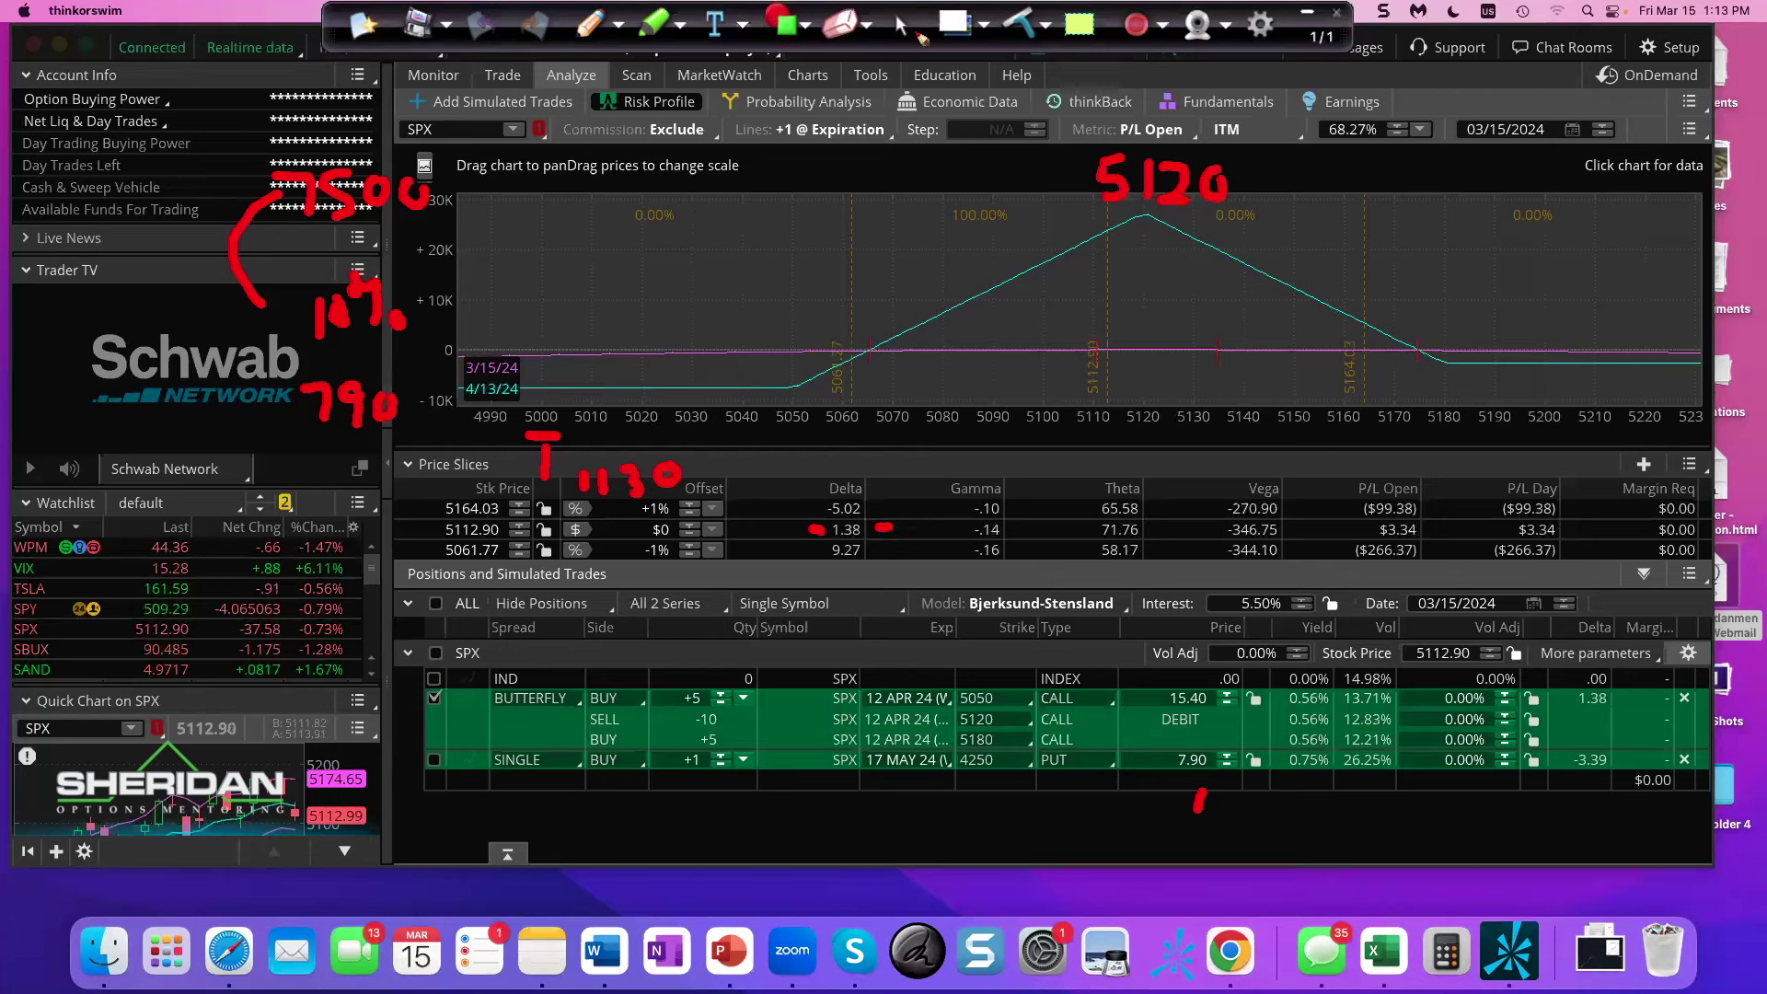
pyautogui.click(907, 25)
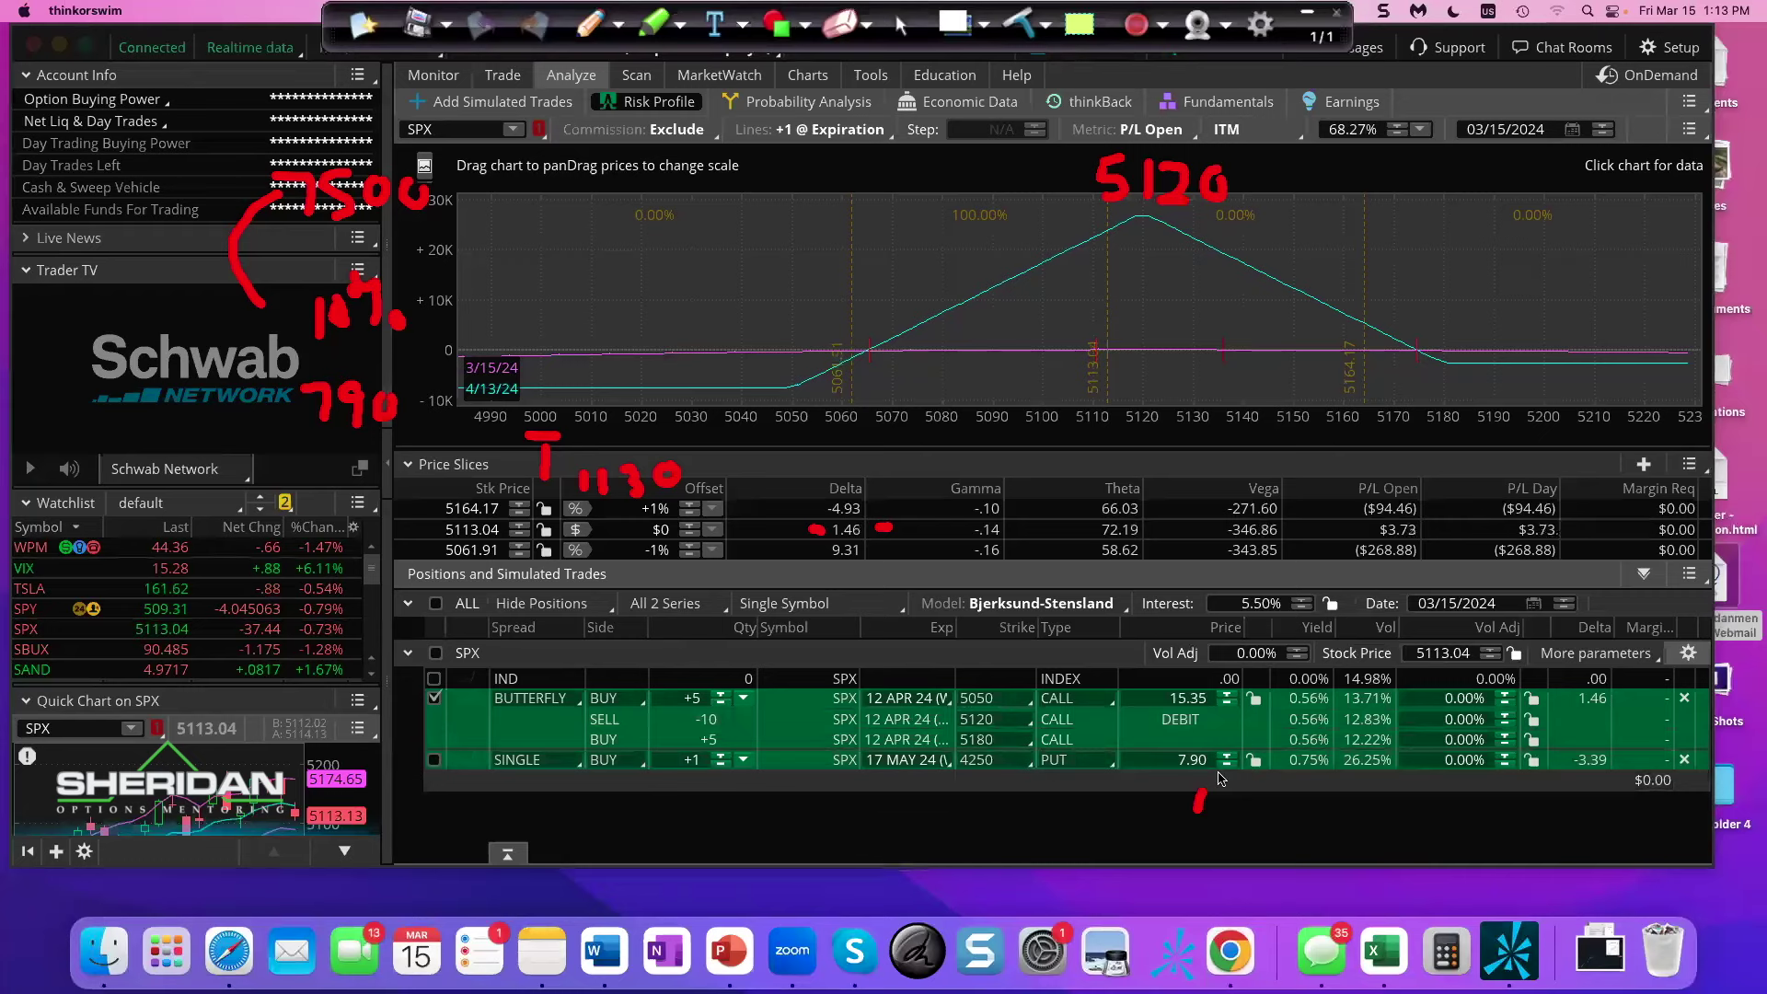
pyautogui.click(512, 102)
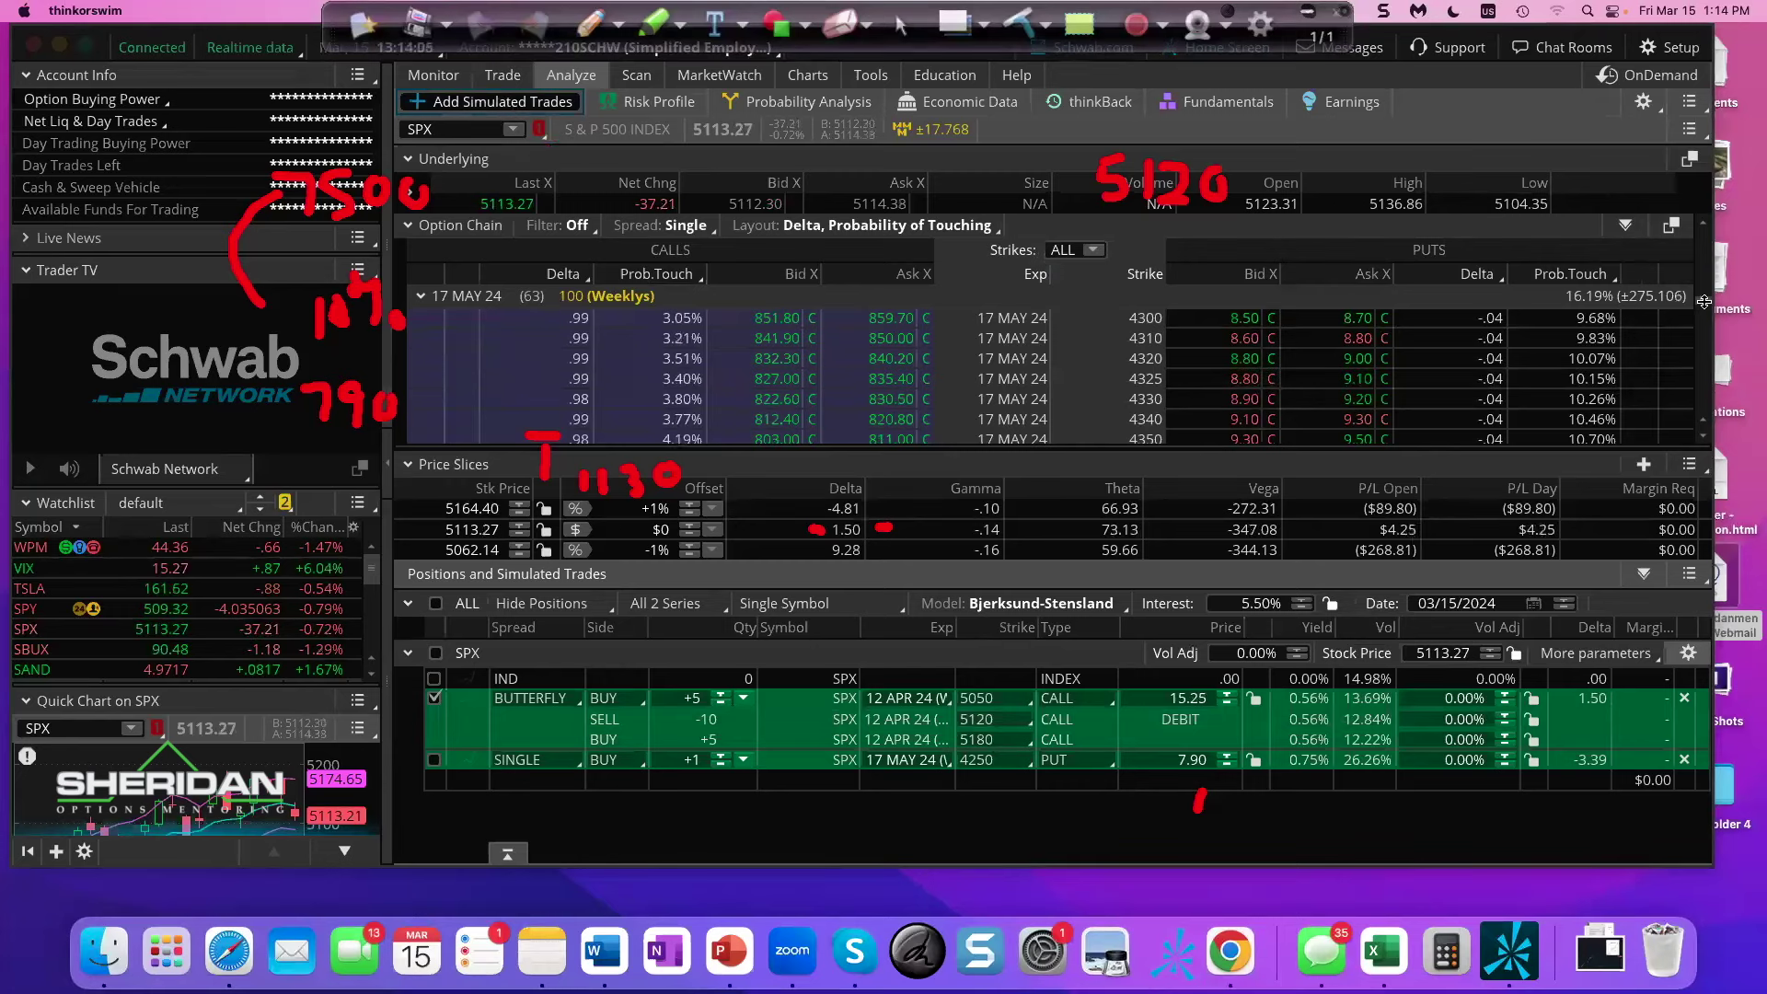
pyautogui.scroll(10, 1703, 302)
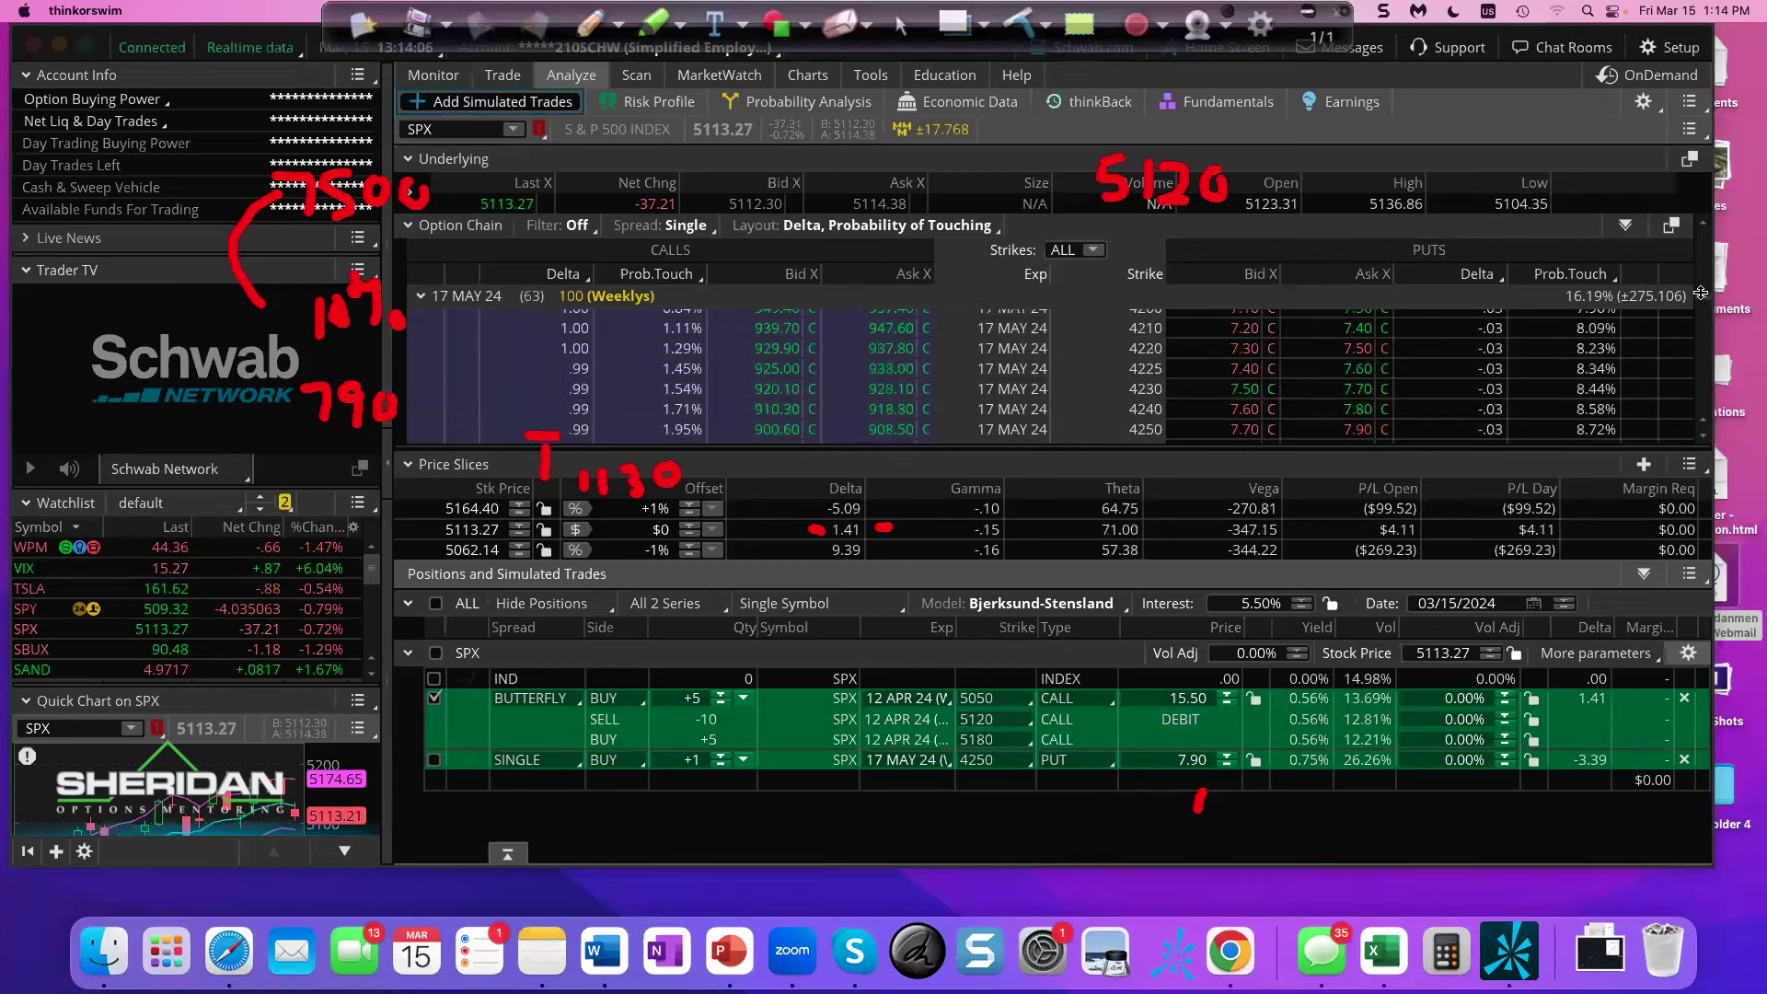
pyautogui.scroll(-6, 1701, 292)
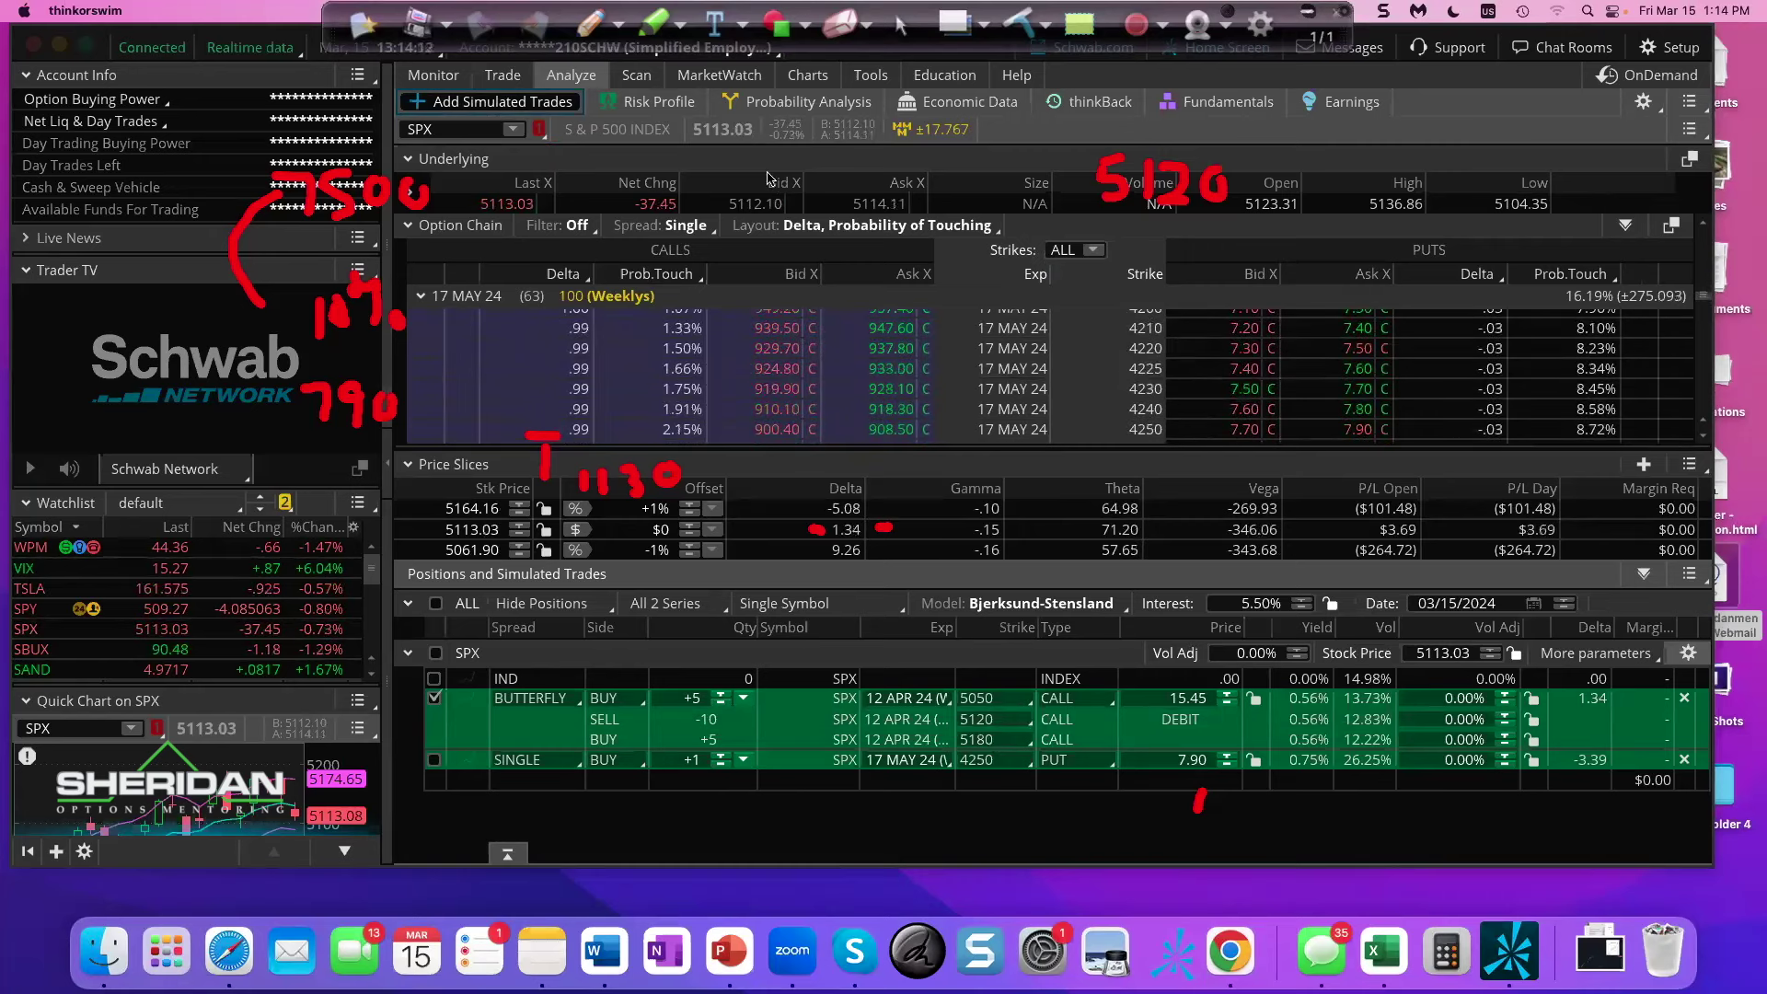
pyautogui.click(655, 101)
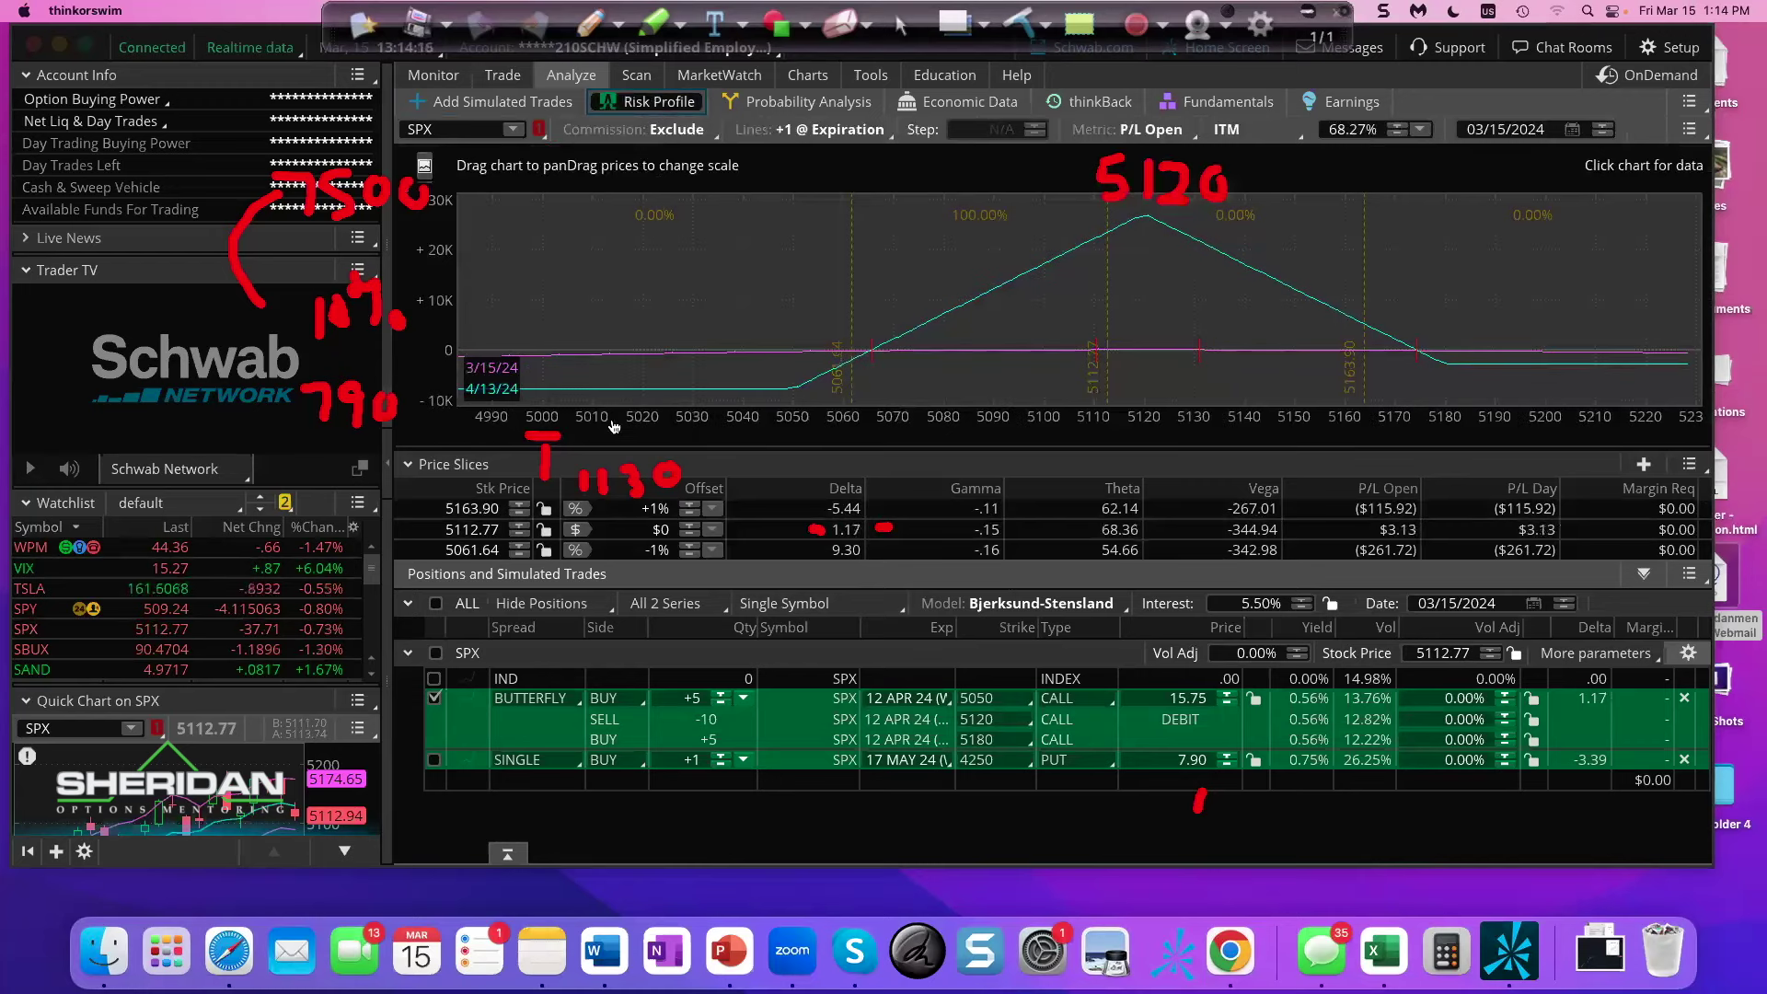
pyautogui.click(550, 406)
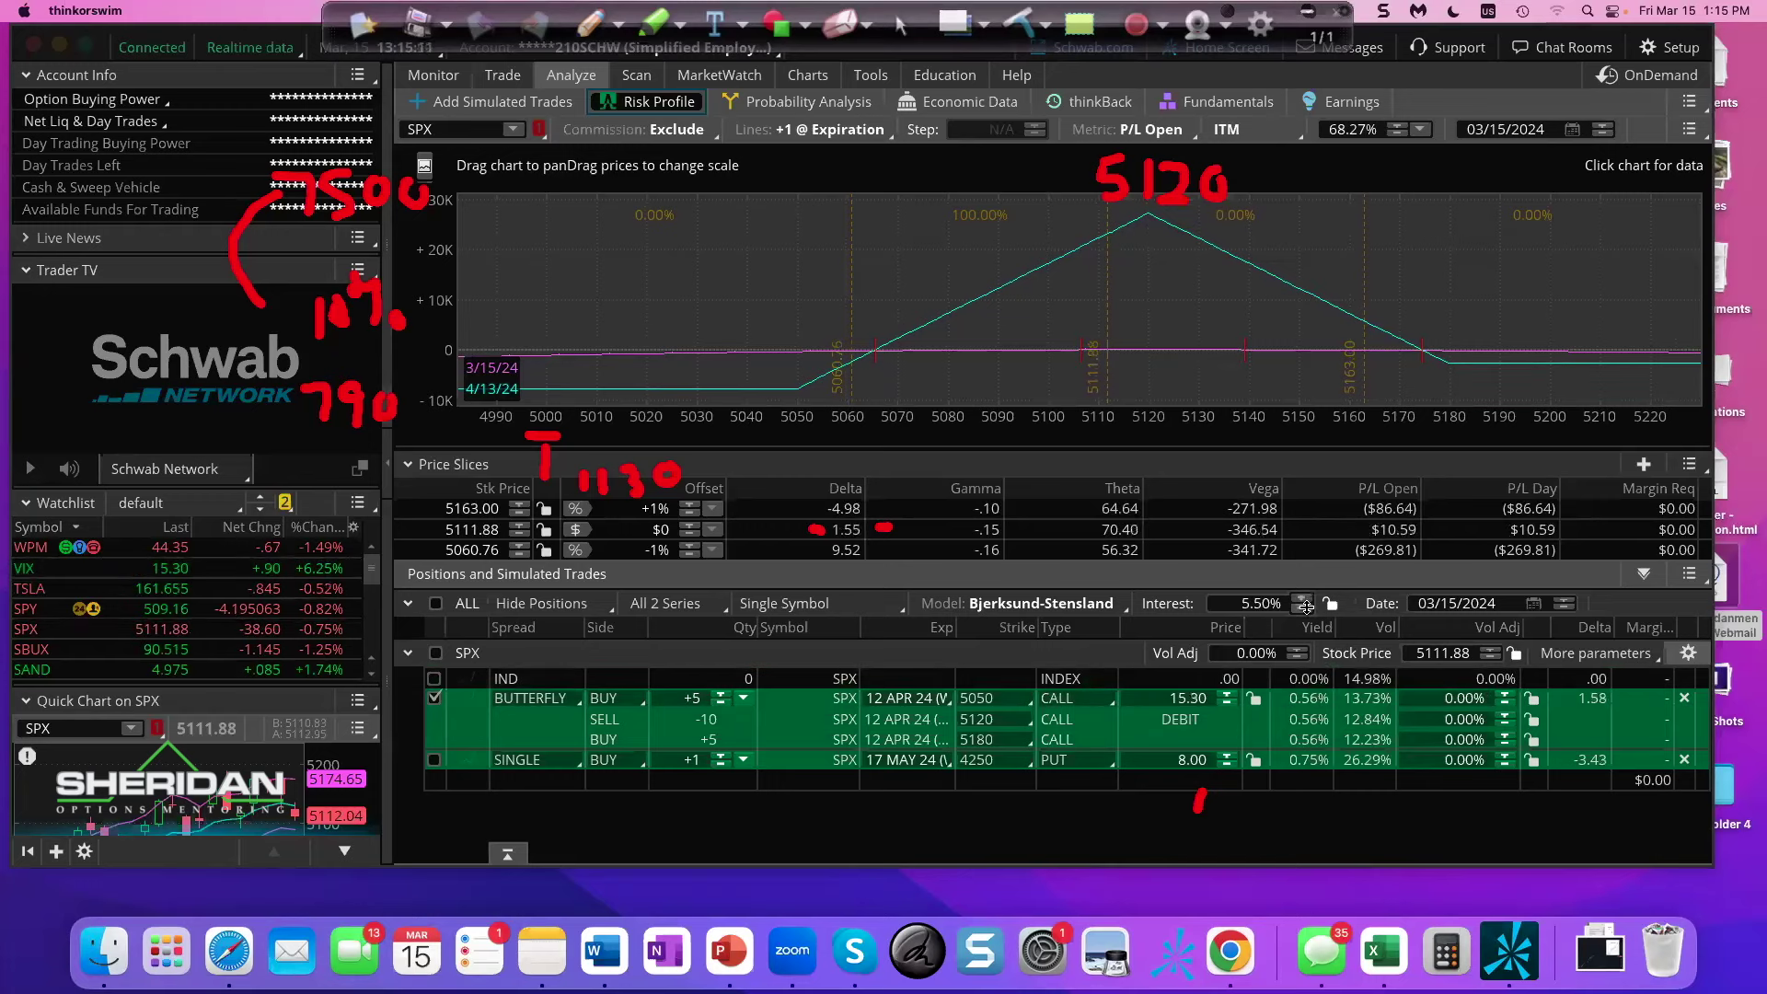
pyautogui.click(1690, 652)
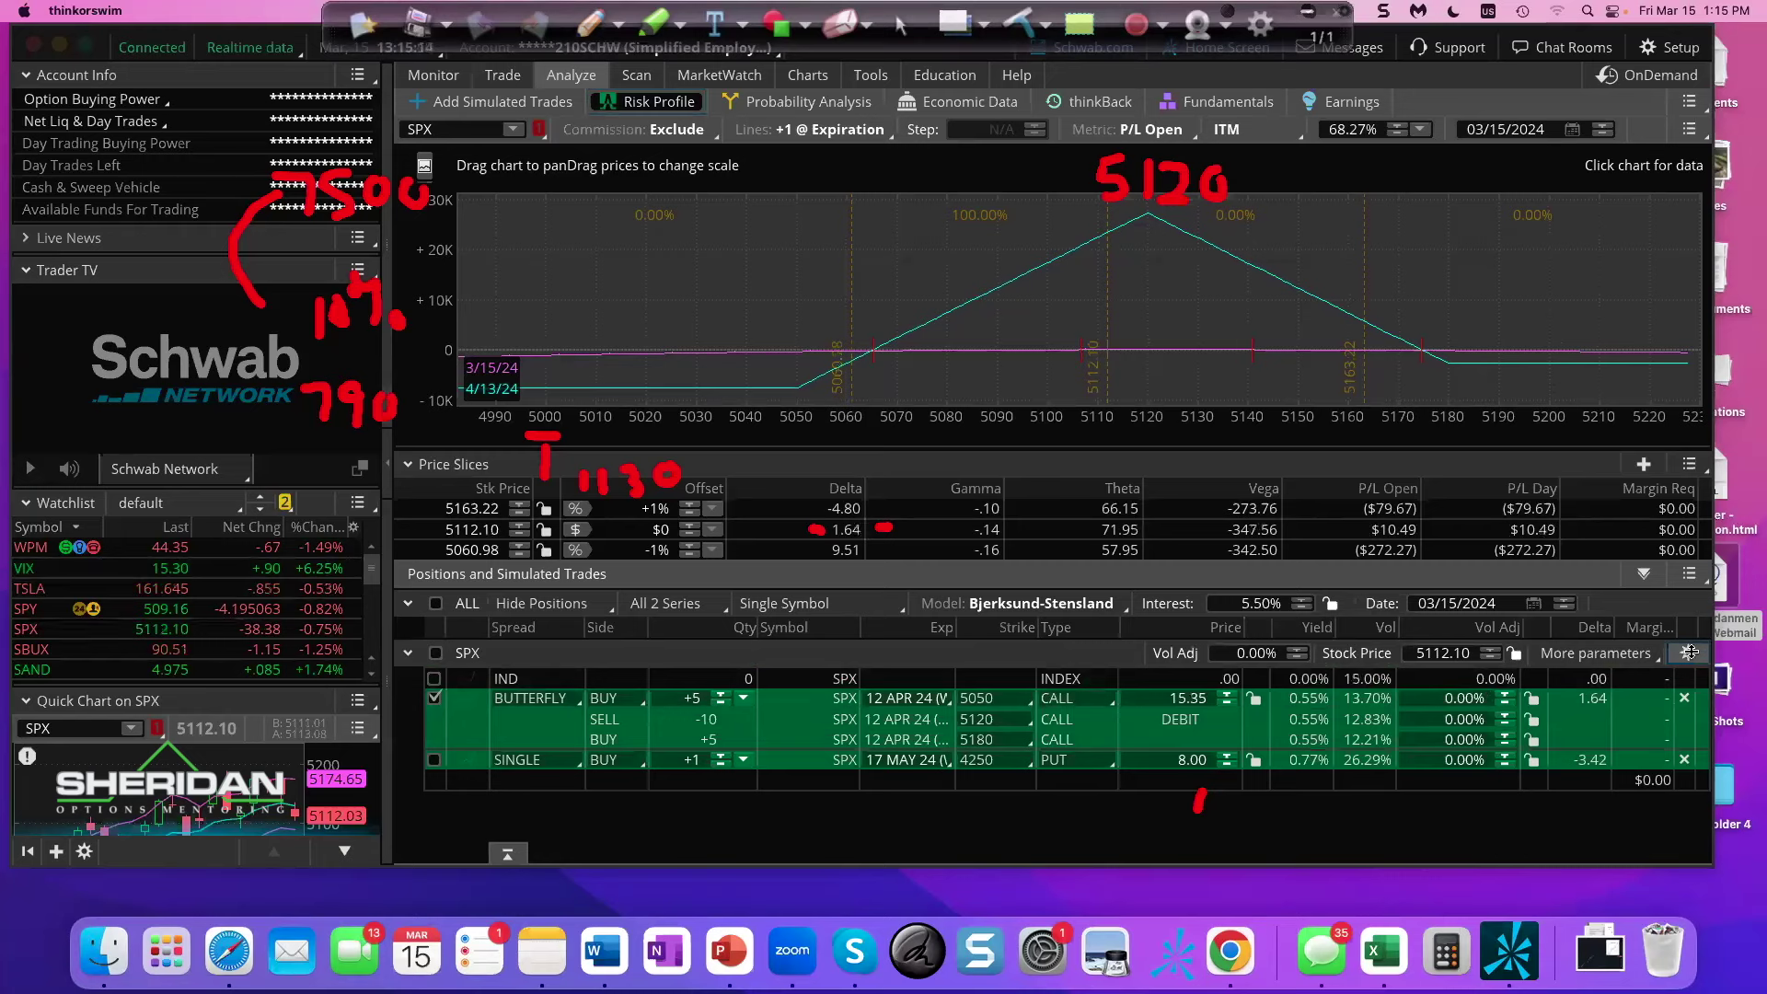
pyautogui.click(1296, 648)
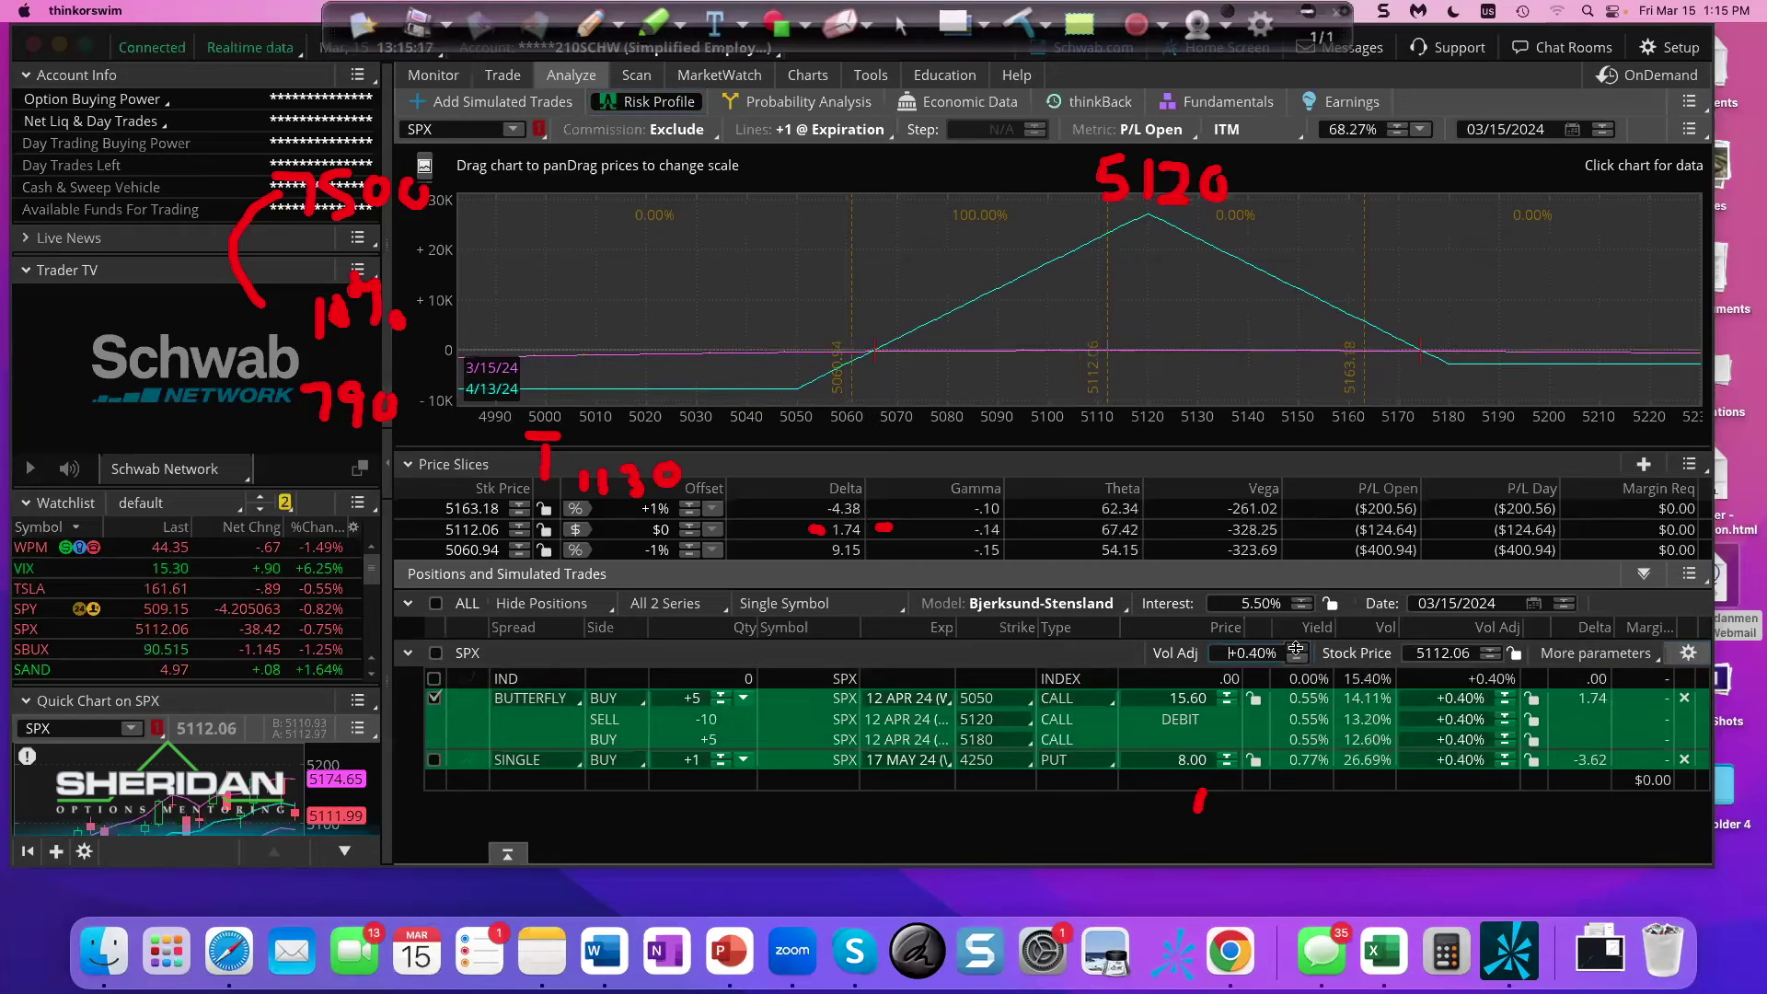
pyautogui.click(1296, 648)
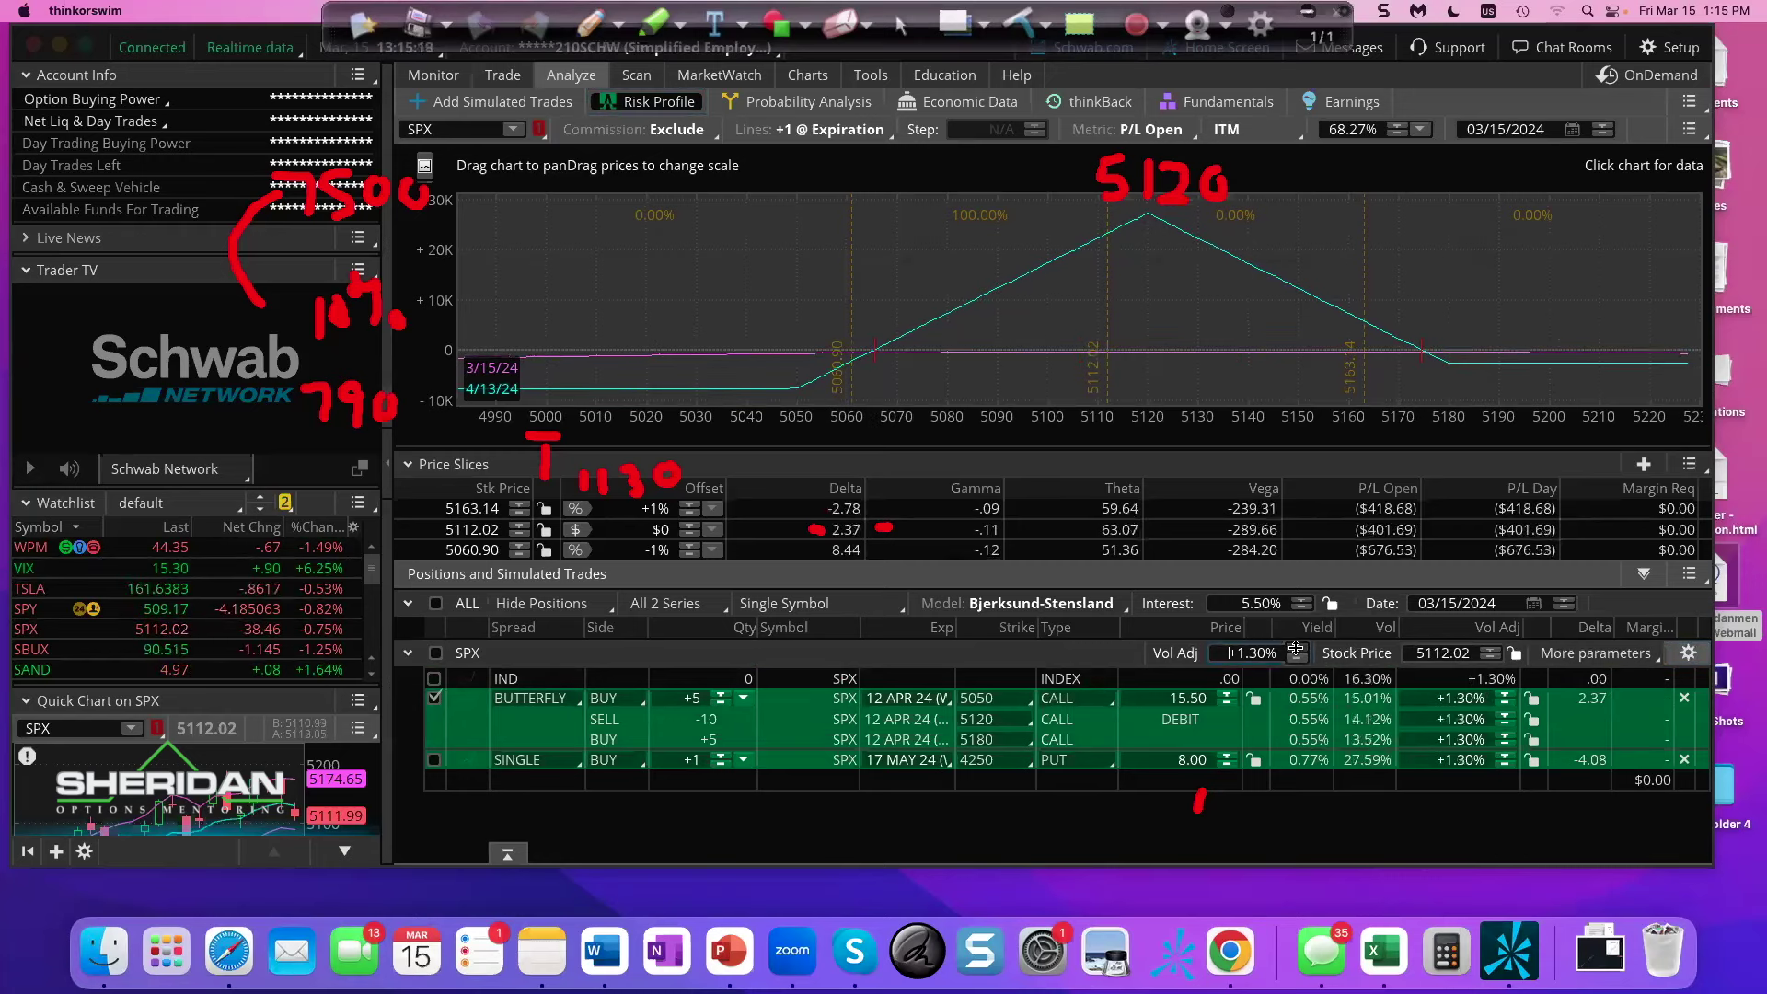
pyautogui.click(1296, 648)
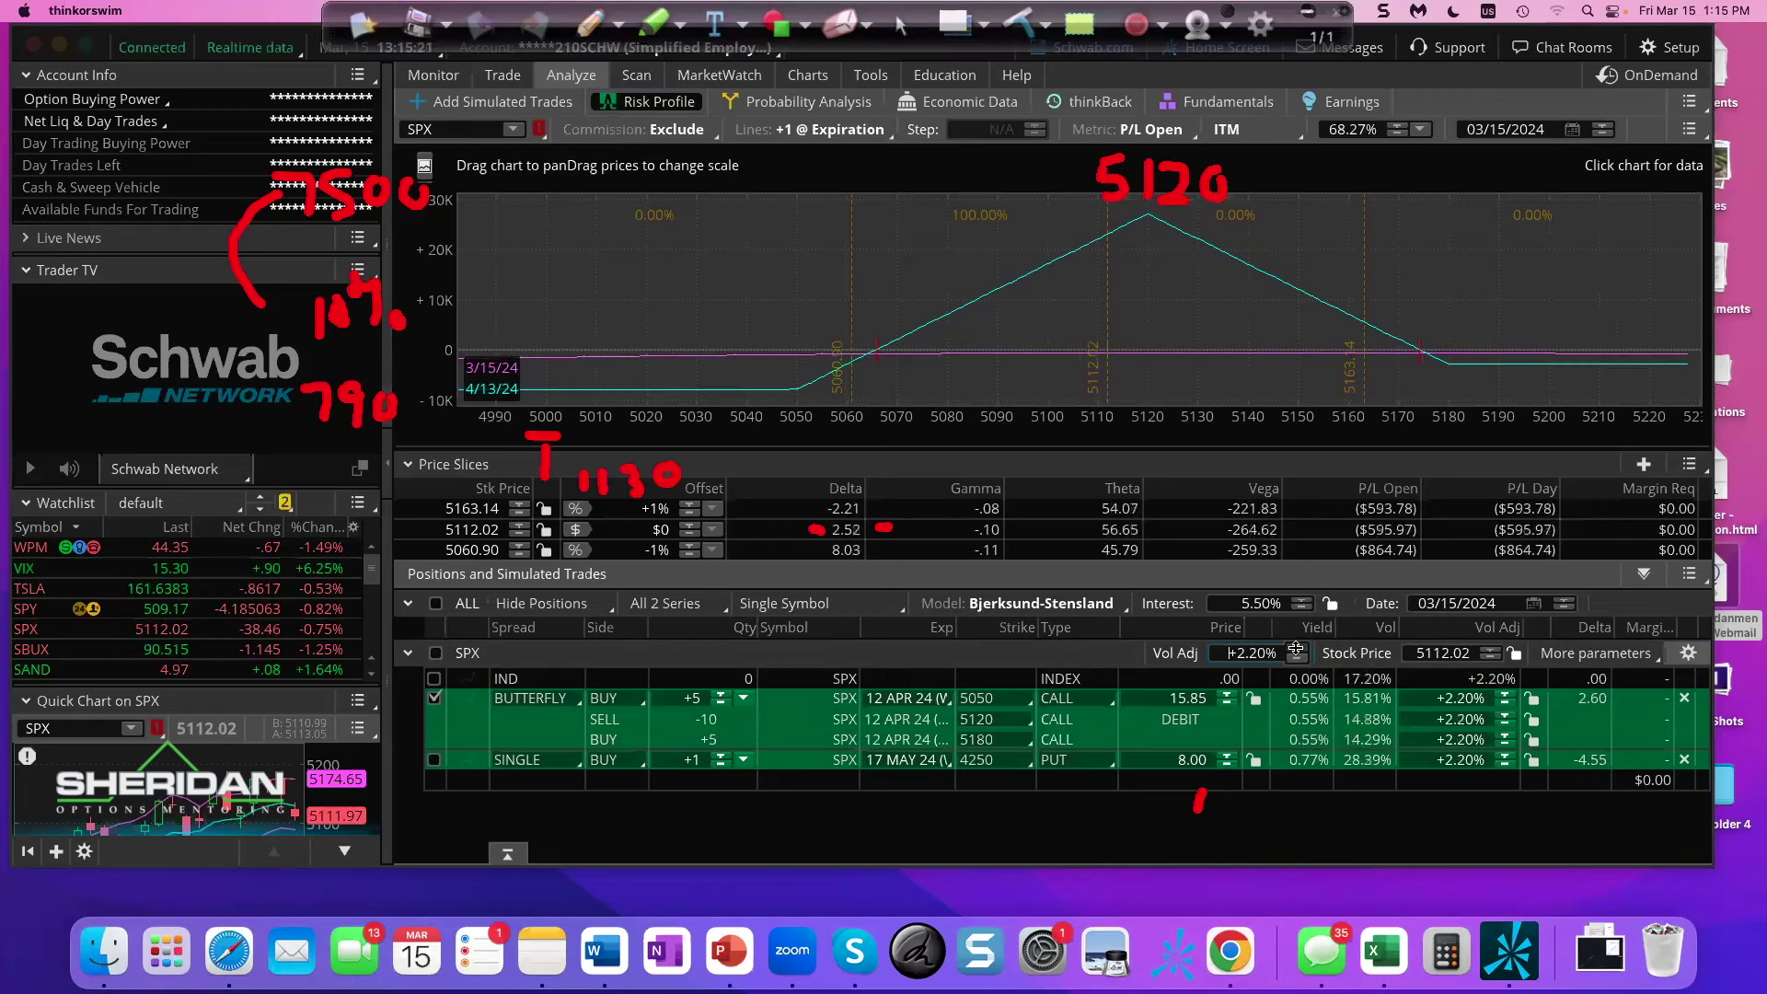
pyautogui.click(1295, 648)
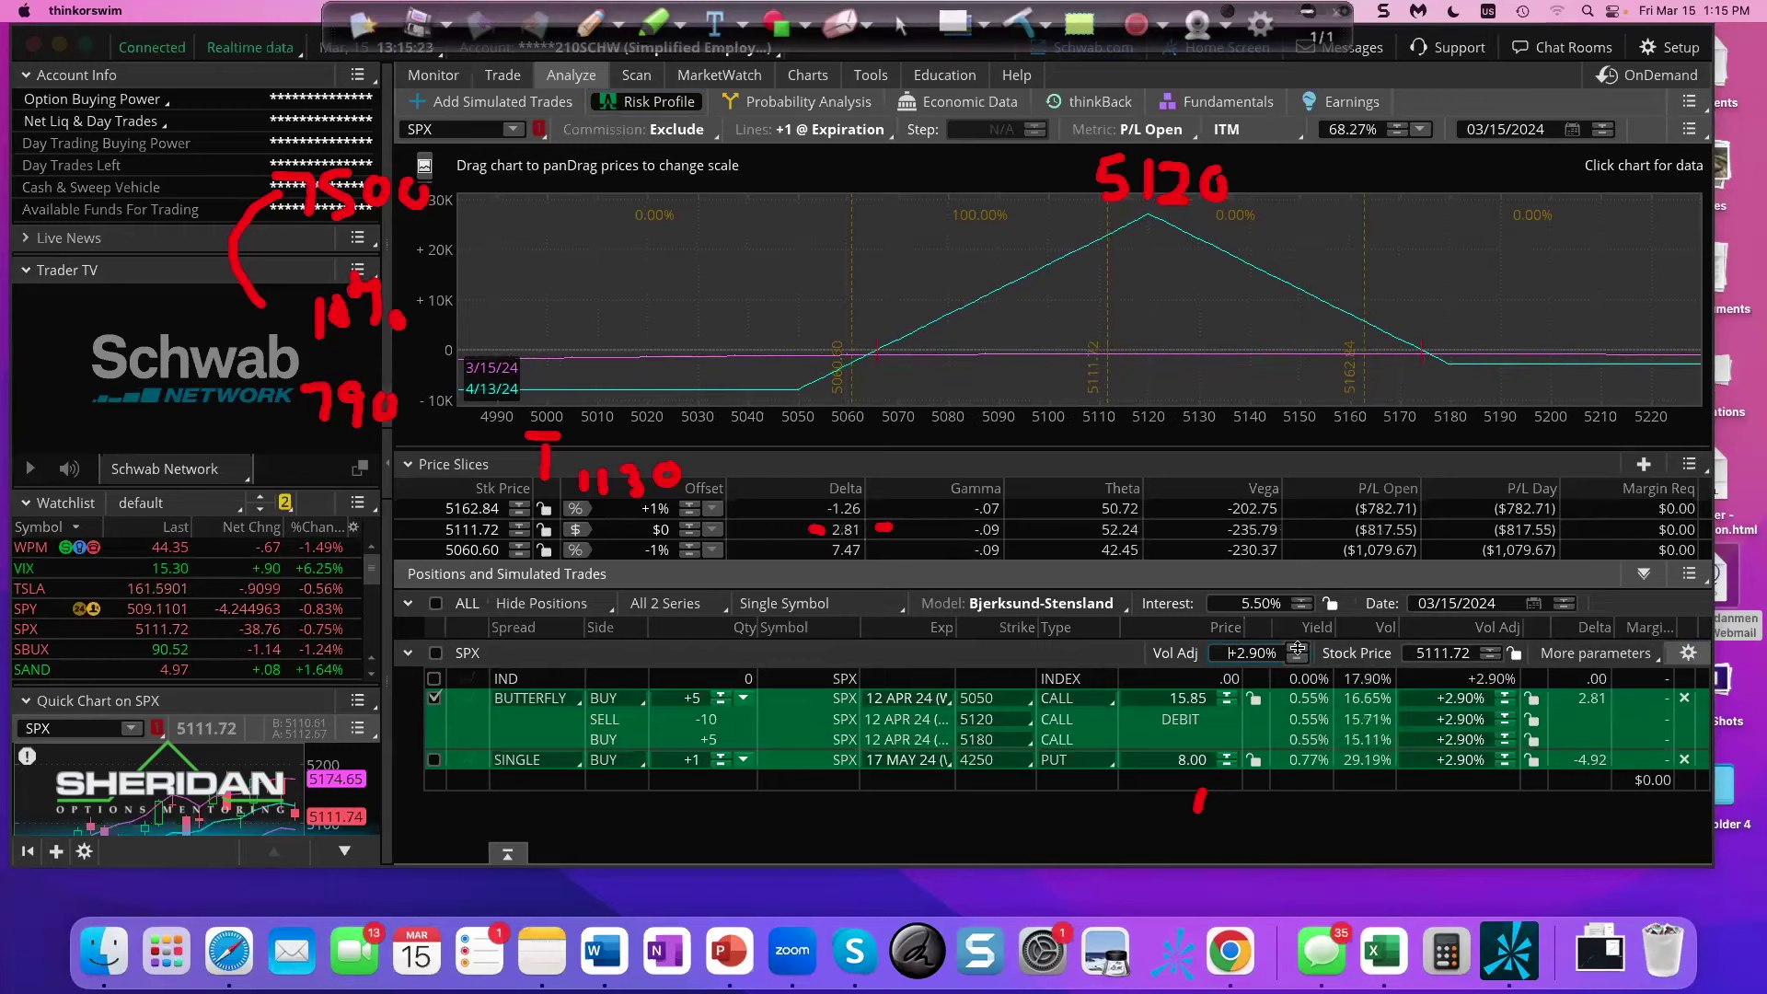
pyautogui.click(1296, 648)
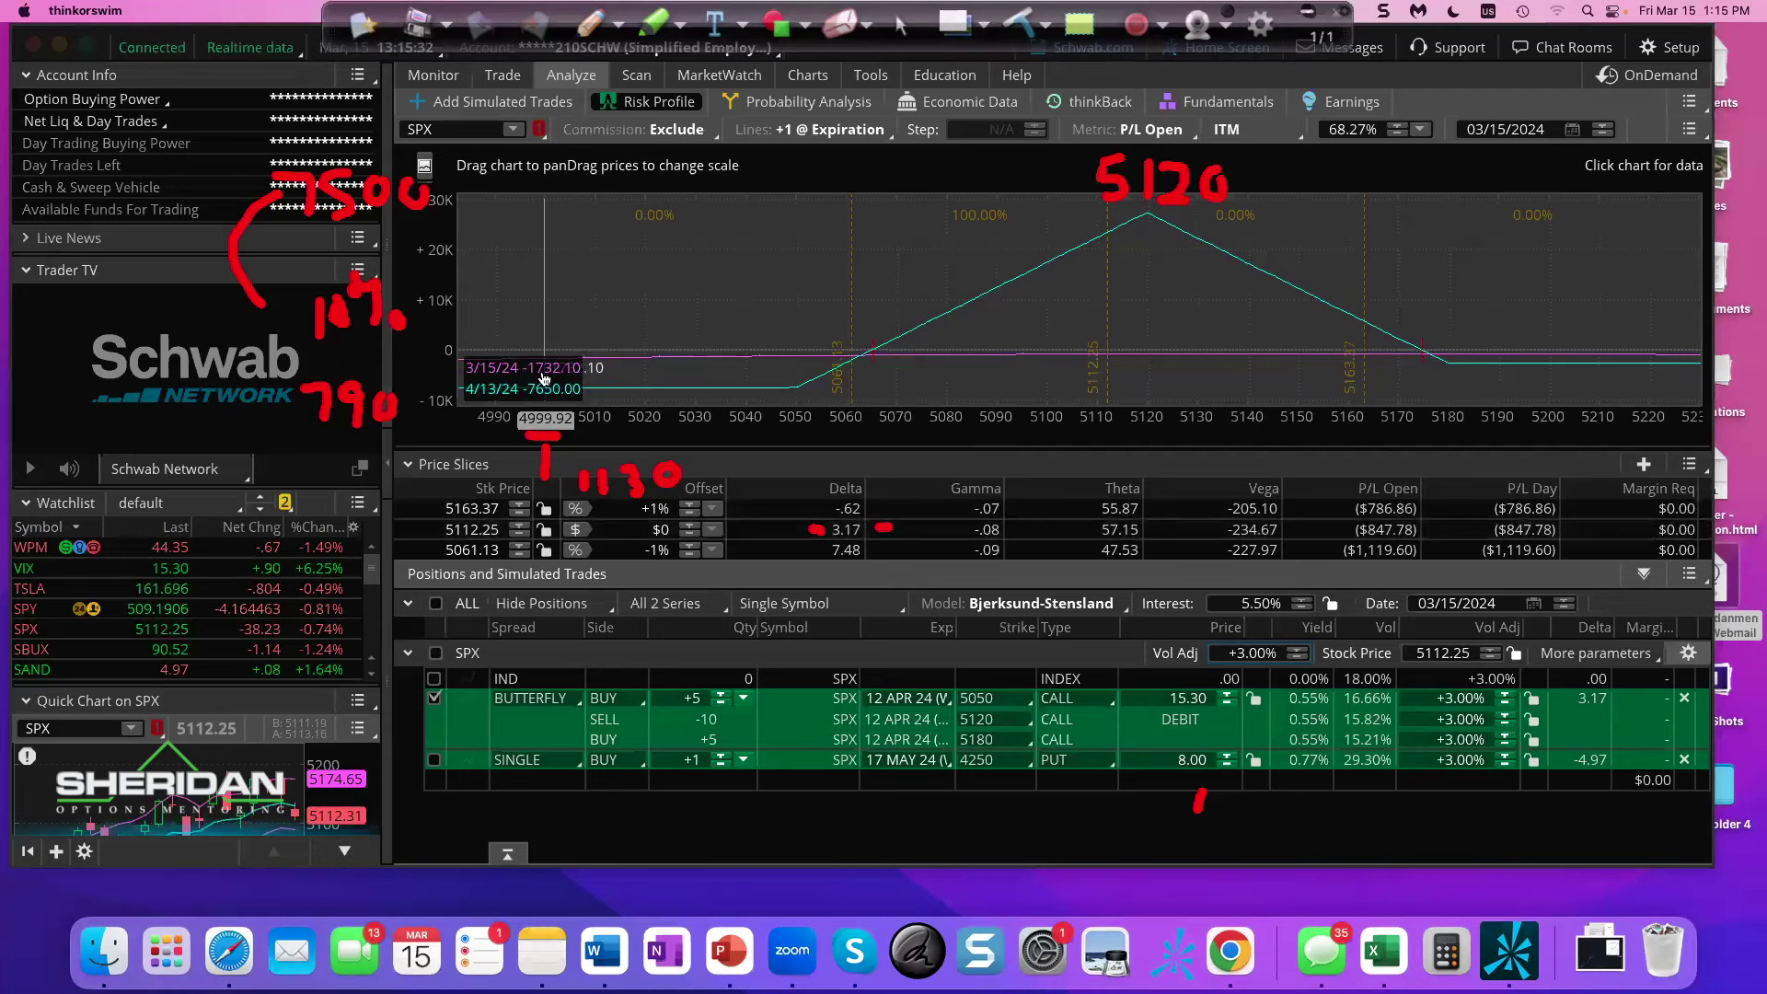
# - Include the 17 May 4250 put with the butterfly and jot 447 under the 1130 note
pyautogui.click(435, 761)
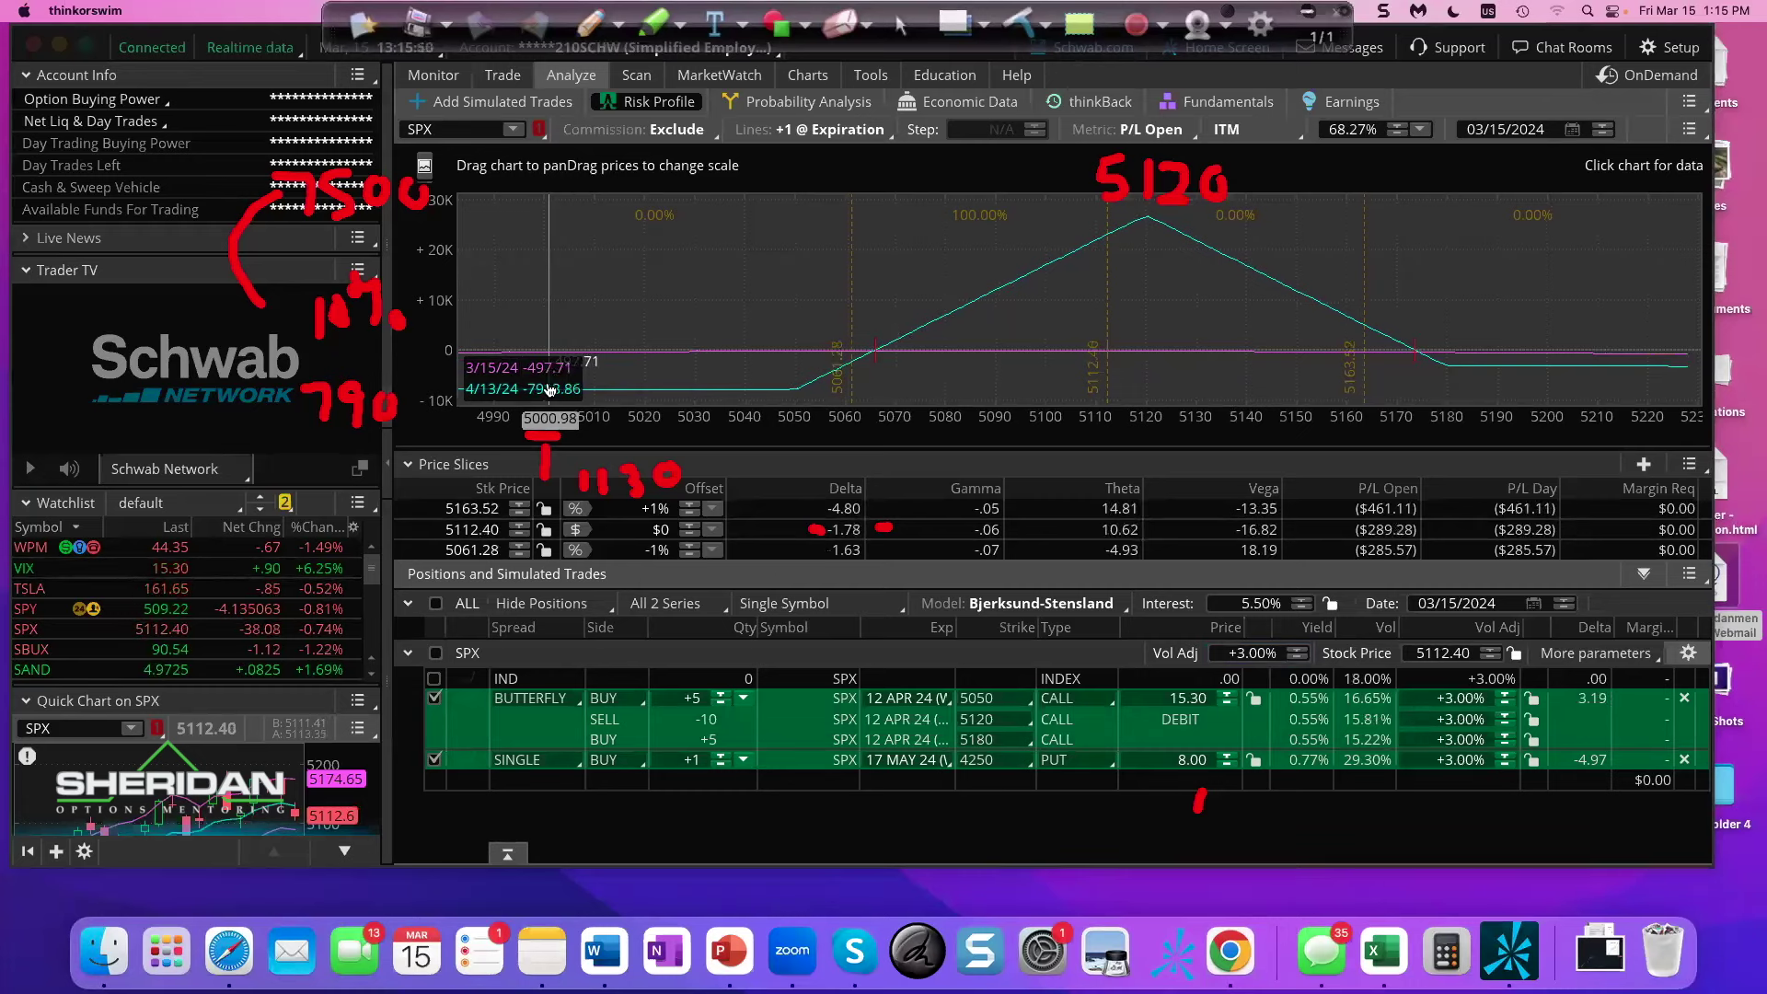
pyautogui.click(598, 25)
pyautogui.moveTo(607, 507)
pyautogui.mouseDown()
pyautogui.moveTo(628, 521)
pyautogui.moveTo(615, 536)
pyautogui.moveTo(651, 516)
pyautogui.moveTo(655, 545)
pyautogui.moveTo(685, 515)
pyautogui.moveTo(675, 538)
pyautogui.mouseUp()
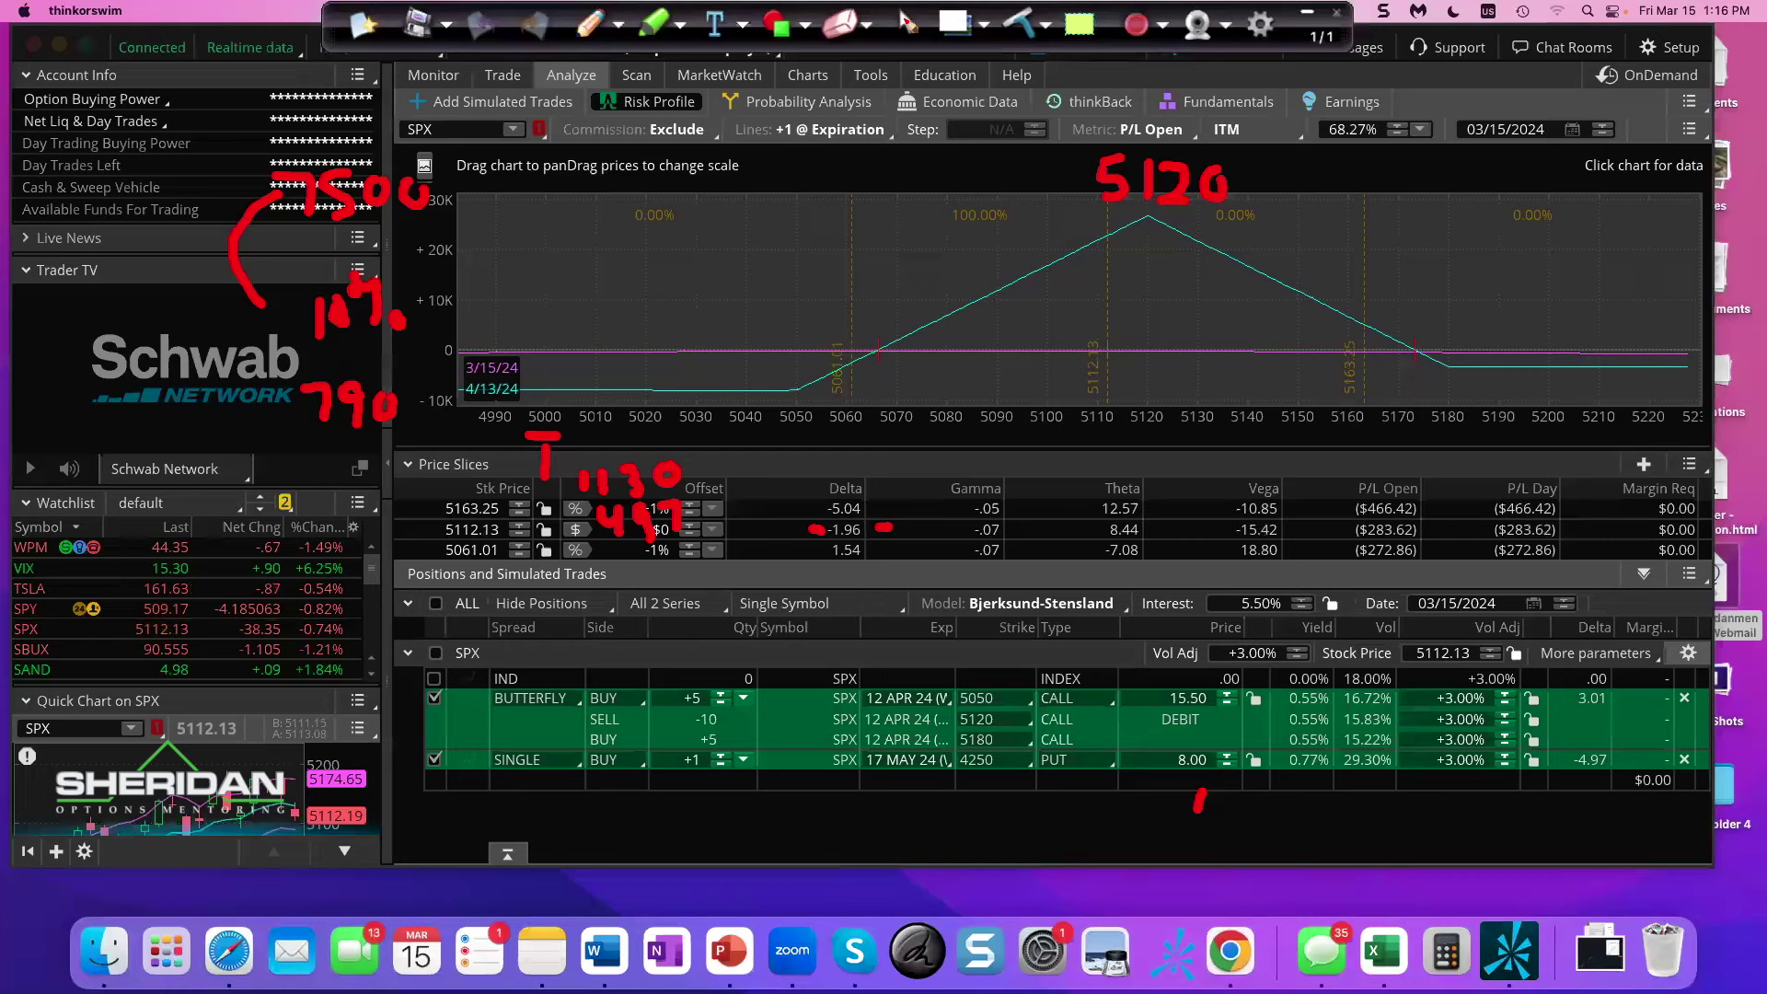
# - Step the Vol Adj from +3.00% down to 0.00%, then wipe the annotations with Super+Backspace
pyautogui.click(906, 23)
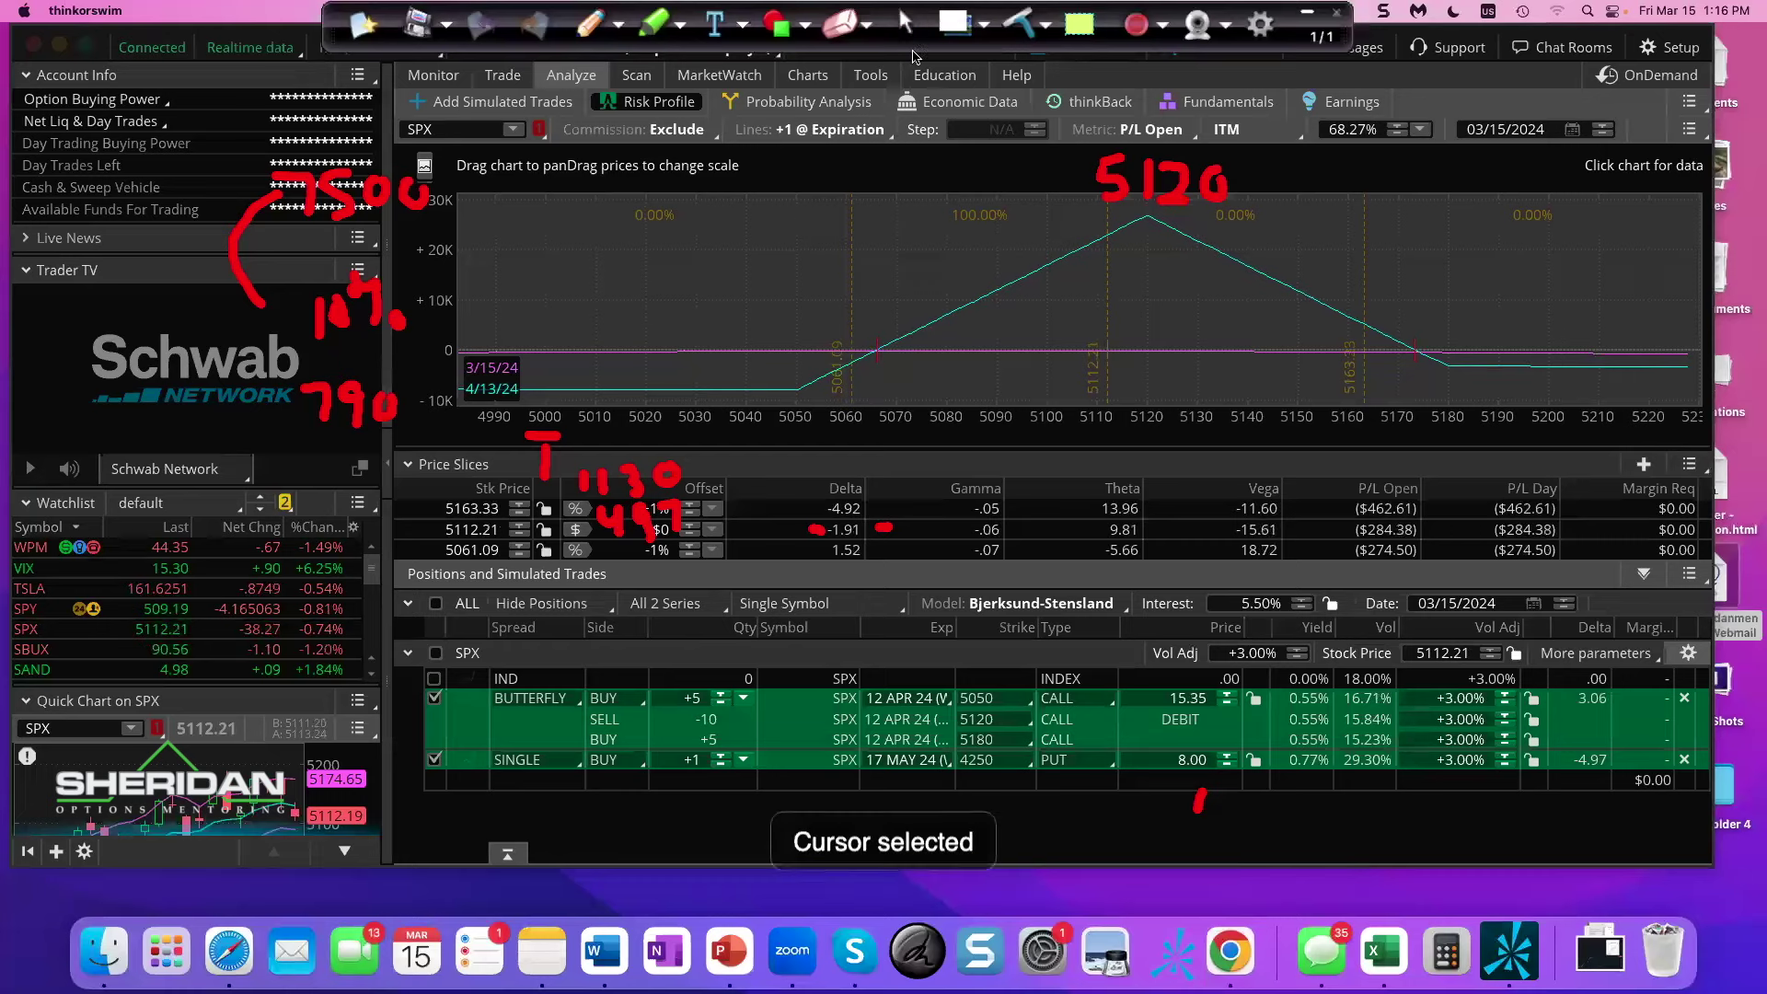
pyautogui.click(1298, 659)
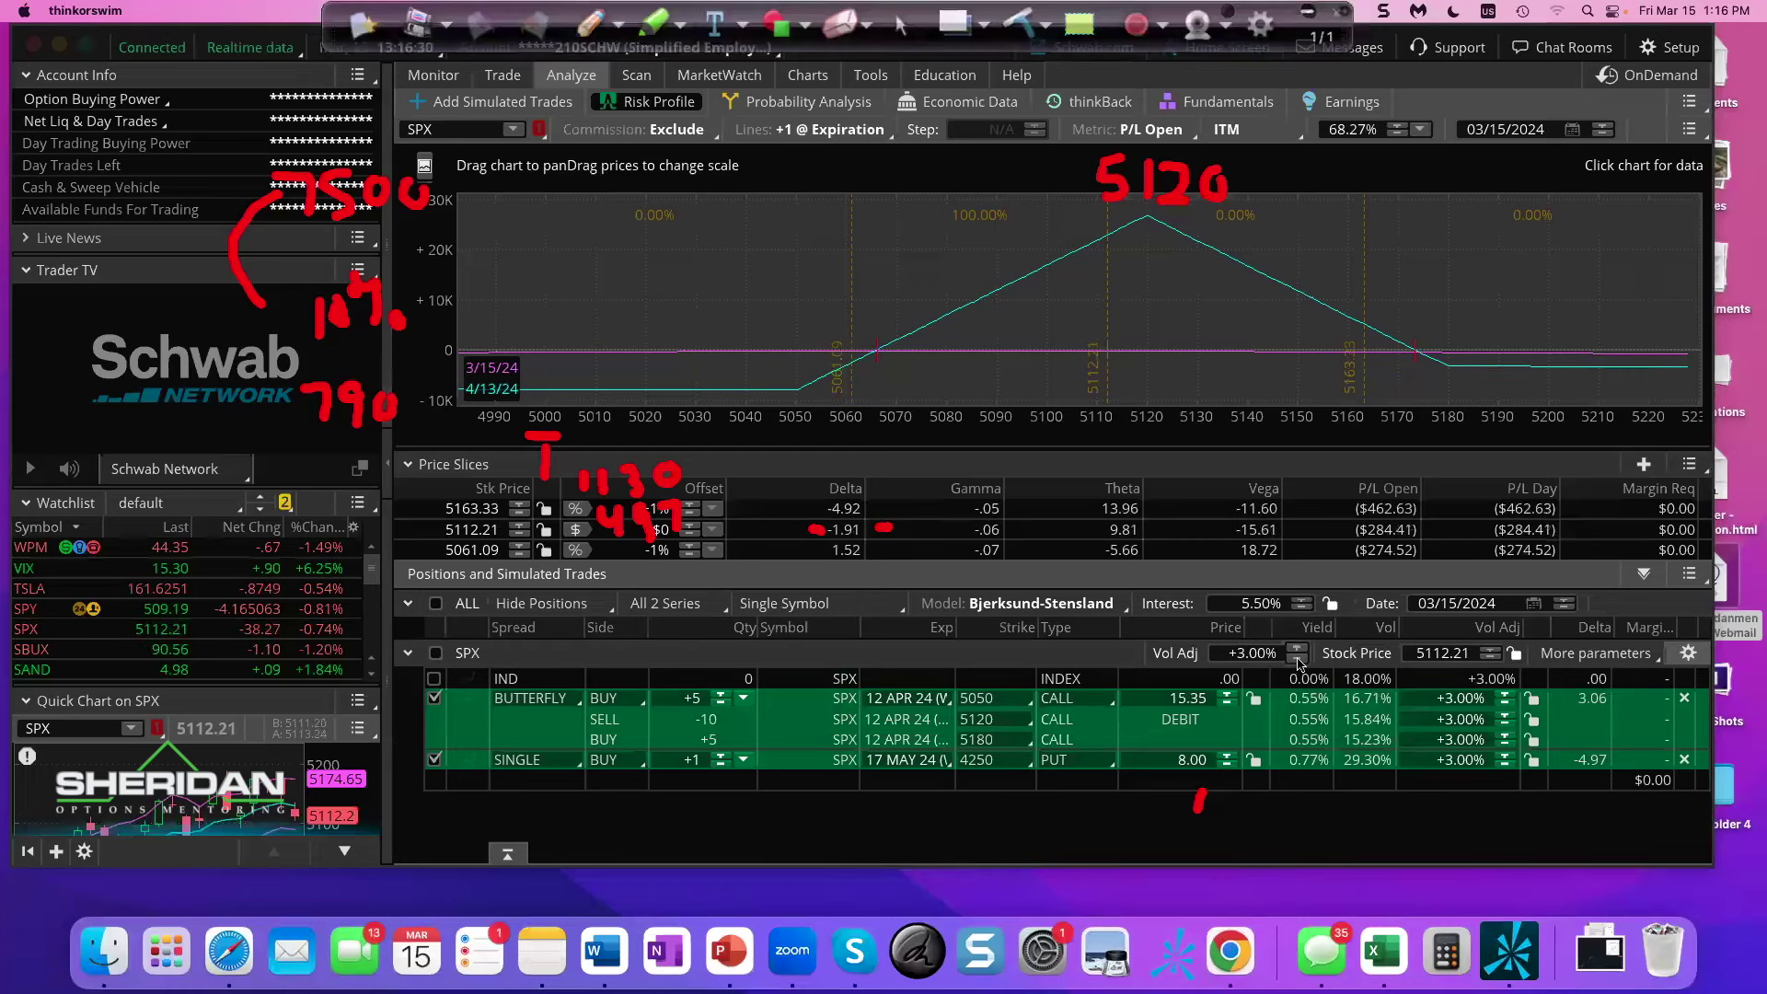
pyautogui.click(1297, 659)
pyautogui.click(1298, 659)
pyautogui.click(1298, 659)
pyautogui.click(1298, 659)
pyautogui.click(1297, 659)
pyautogui.click(1298, 659)
pyautogui.click(1298, 659)
pyautogui.click(1298, 659)
pyautogui.click(1298, 659)
pyautogui.click(1298, 659)
pyautogui.click(1298, 659)
pyautogui.click(1298, 659)
pyautogui.click(1297, 659)
pyautogui.click(1297, 659)
pyautogui.click(1298, 659)
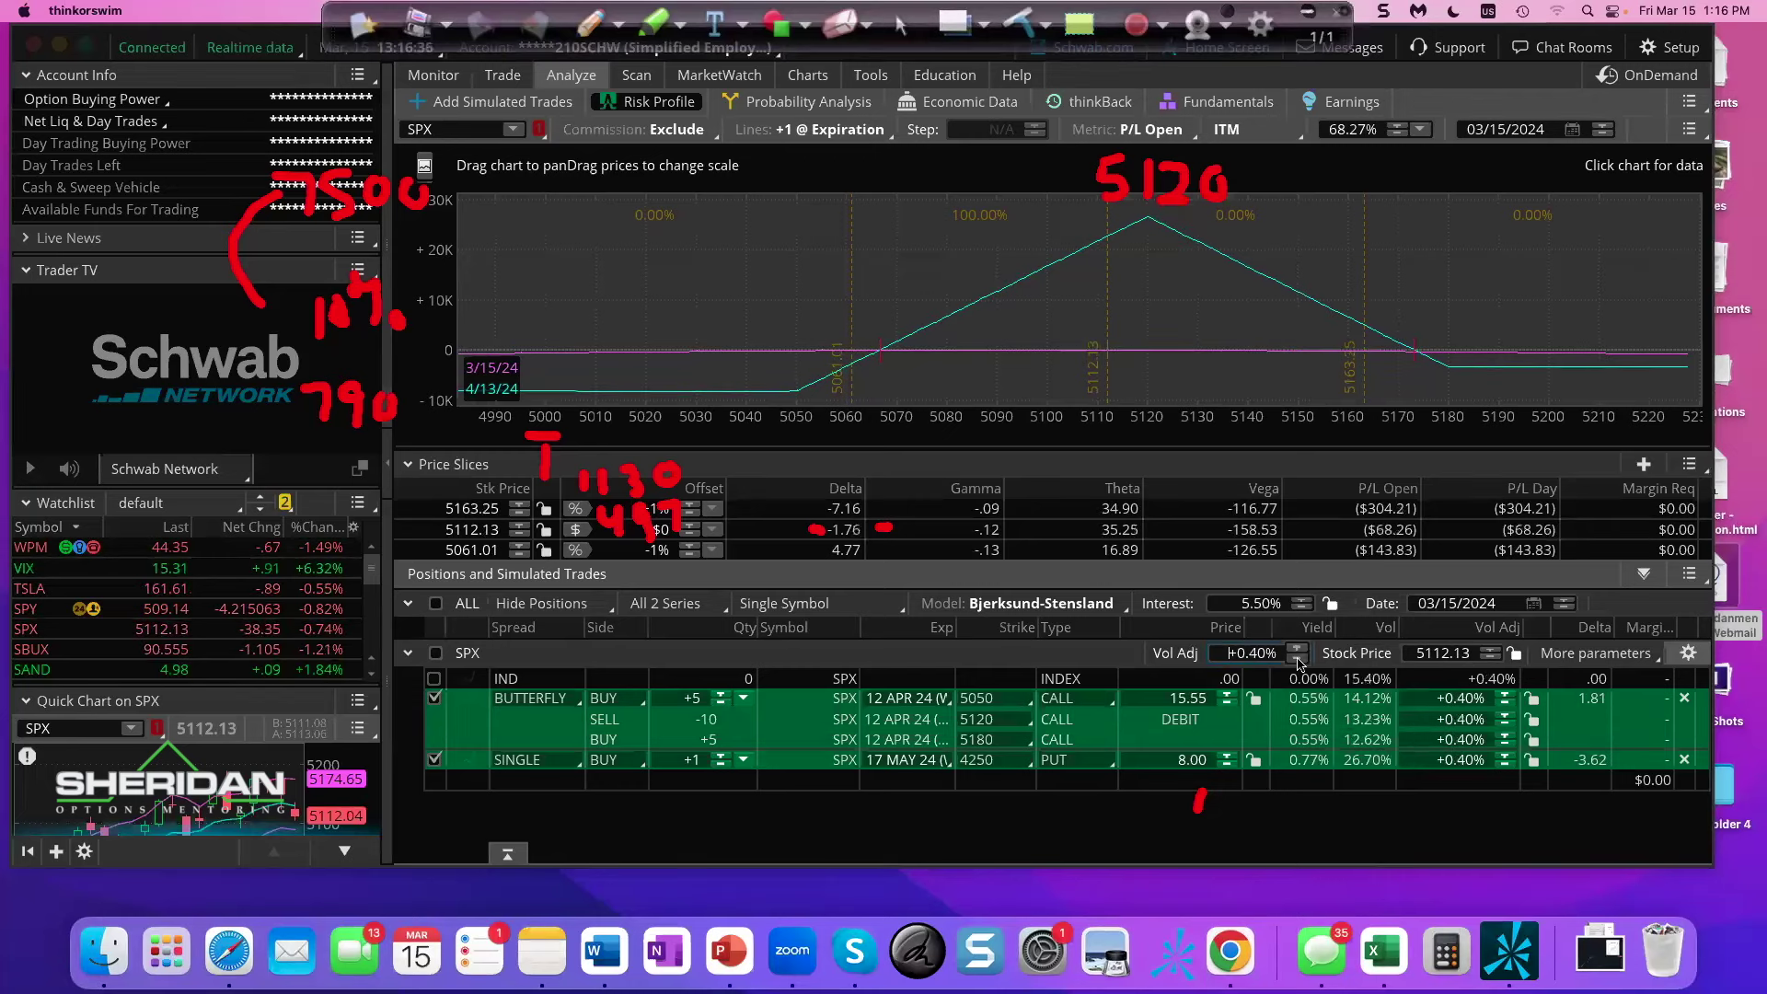
pyautogui.click(1297, 659)
pyautogui.click(1298, 659)
pyautogui.click(1298, 659)
pyautogui.click(1298, 659)
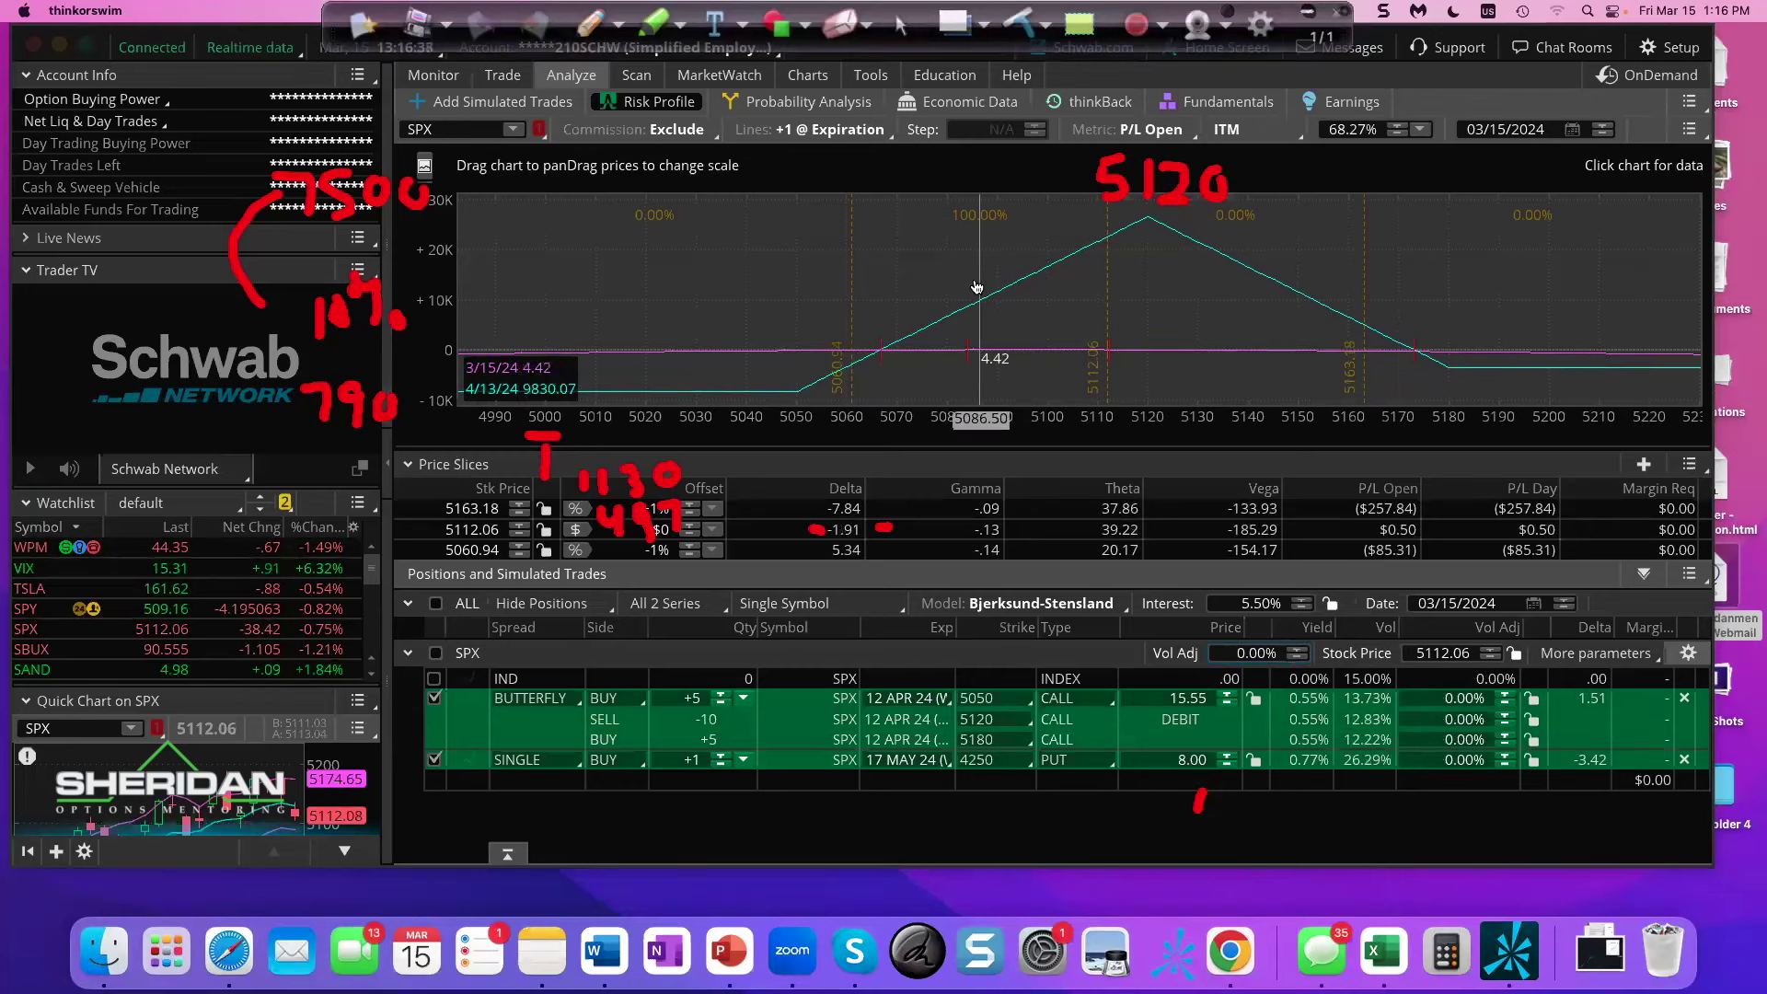
pyautogui.press('super+BackSpace')
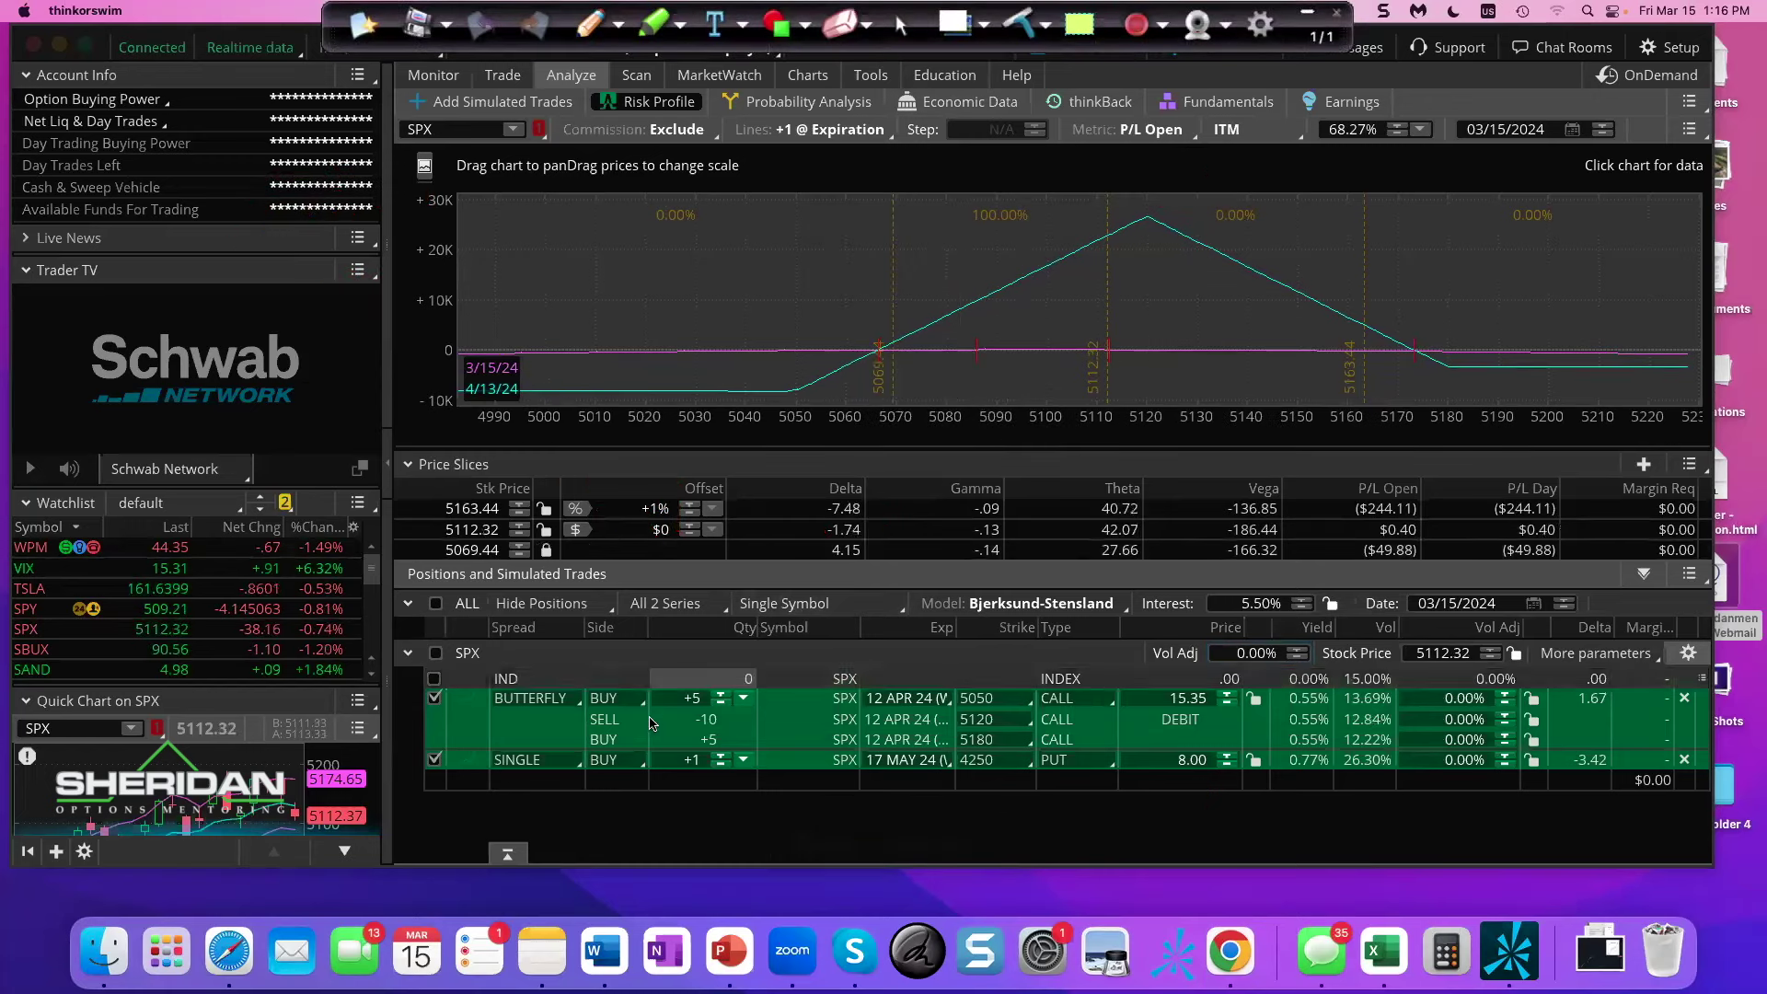
# - Toggle the 4250 put in and out of the profile, leave it excluded, and write 5111 on the chart
pyautogui.click(434, 760)
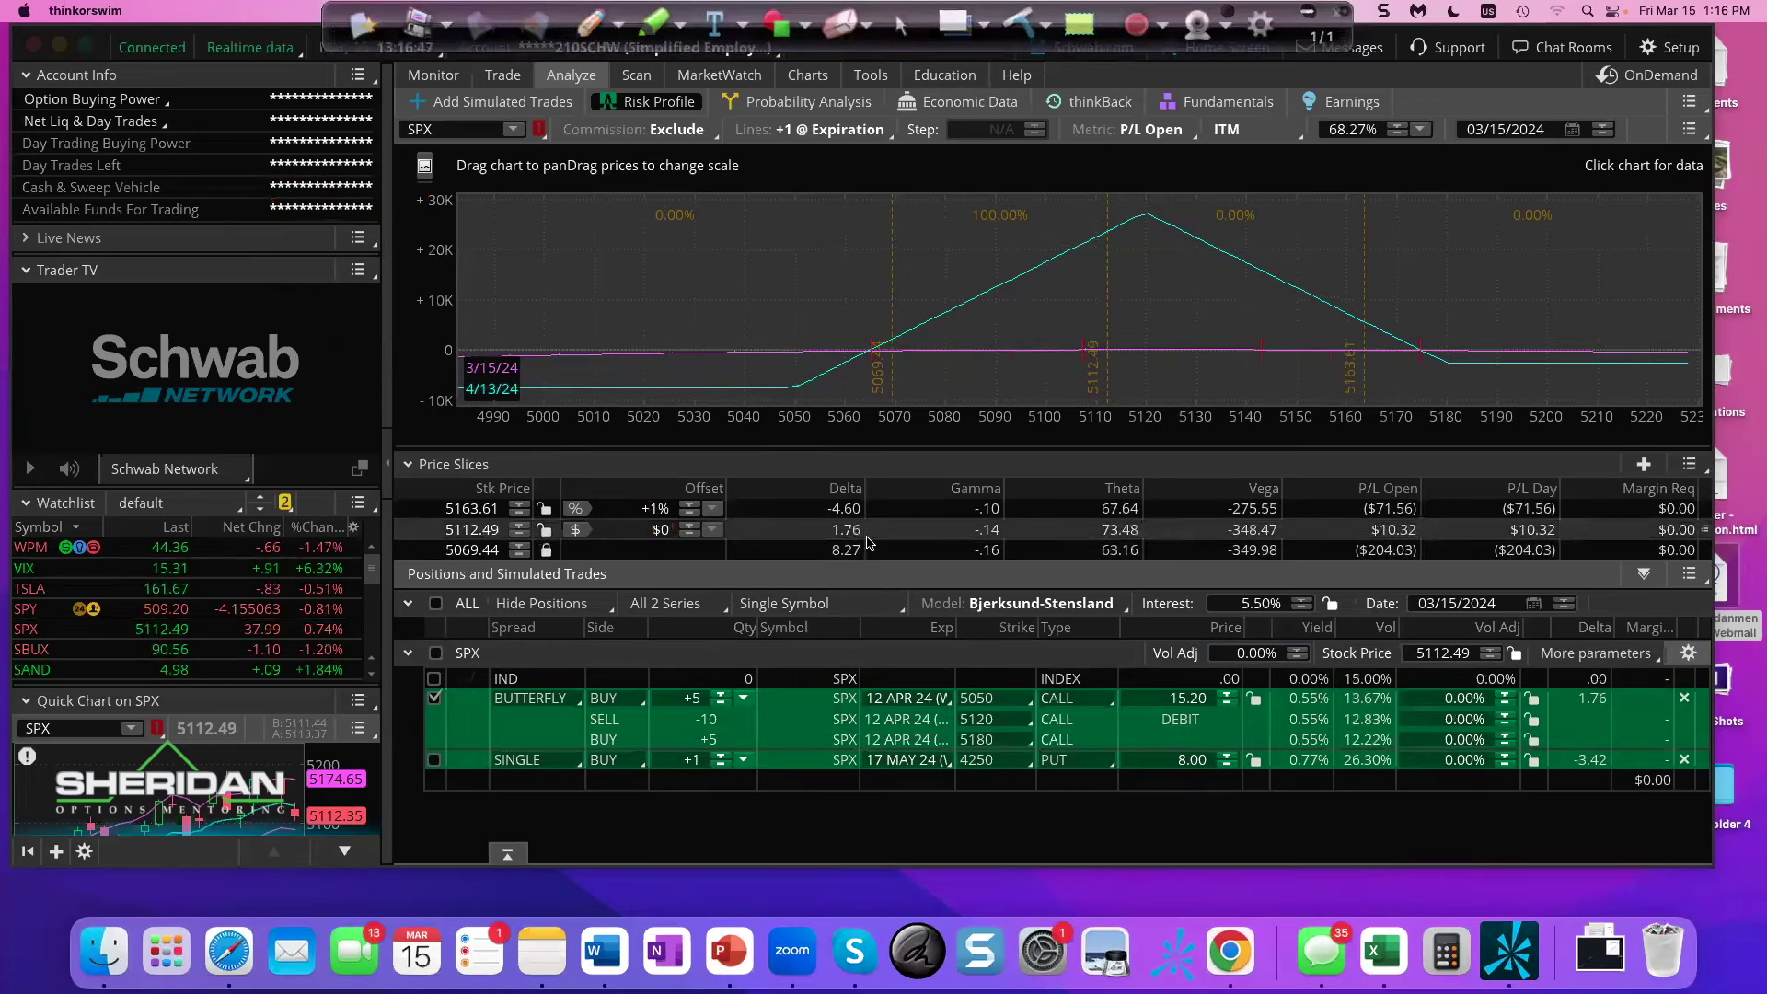
pyautogui.click(433, 760)
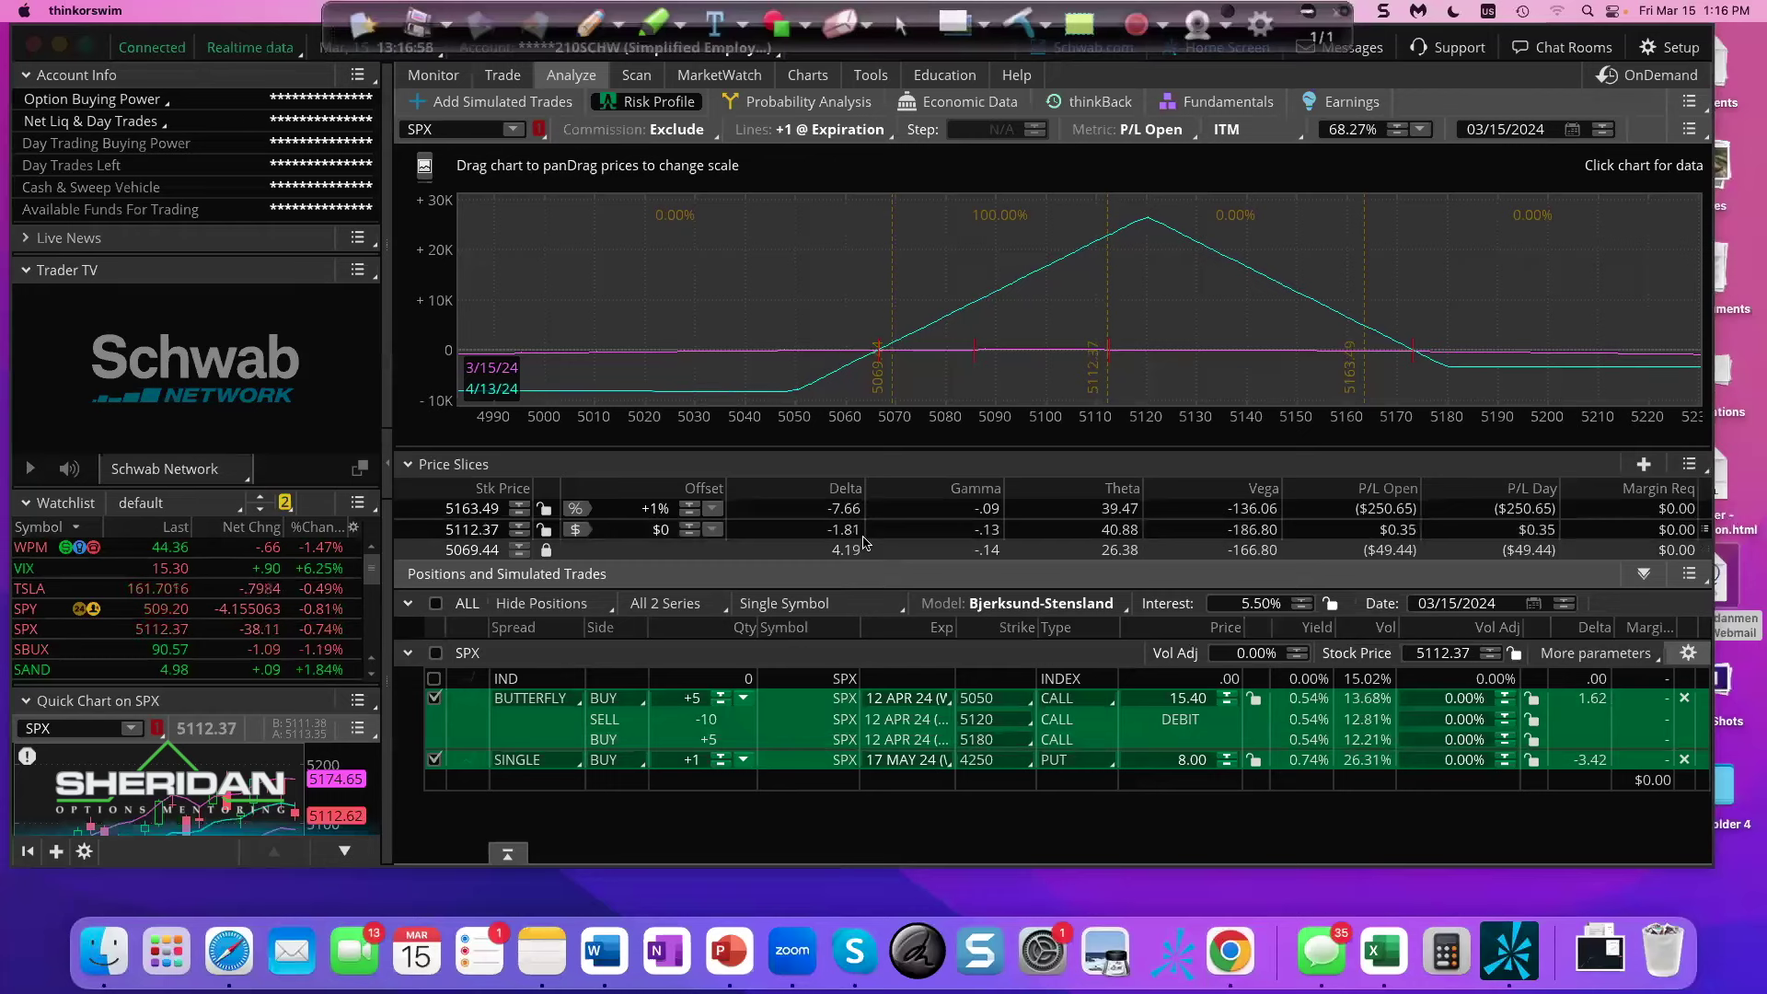
pyautogui.click(434, 760)
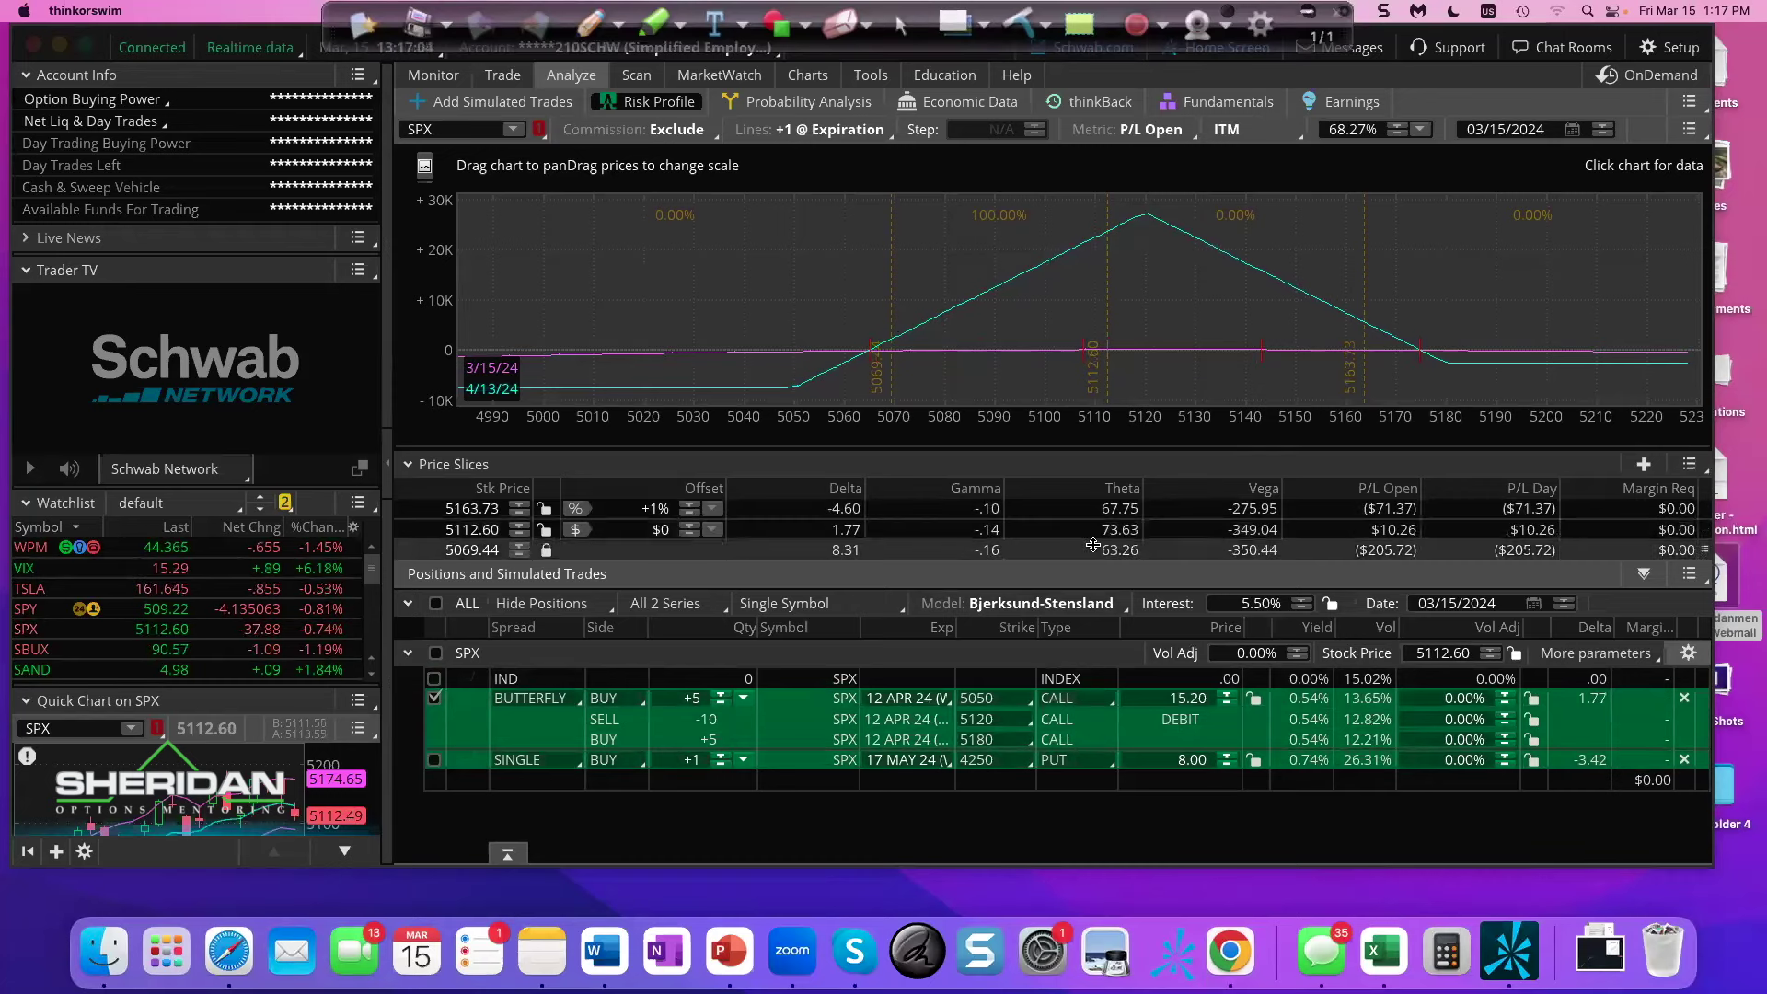
pyautogui.click(434, 759)
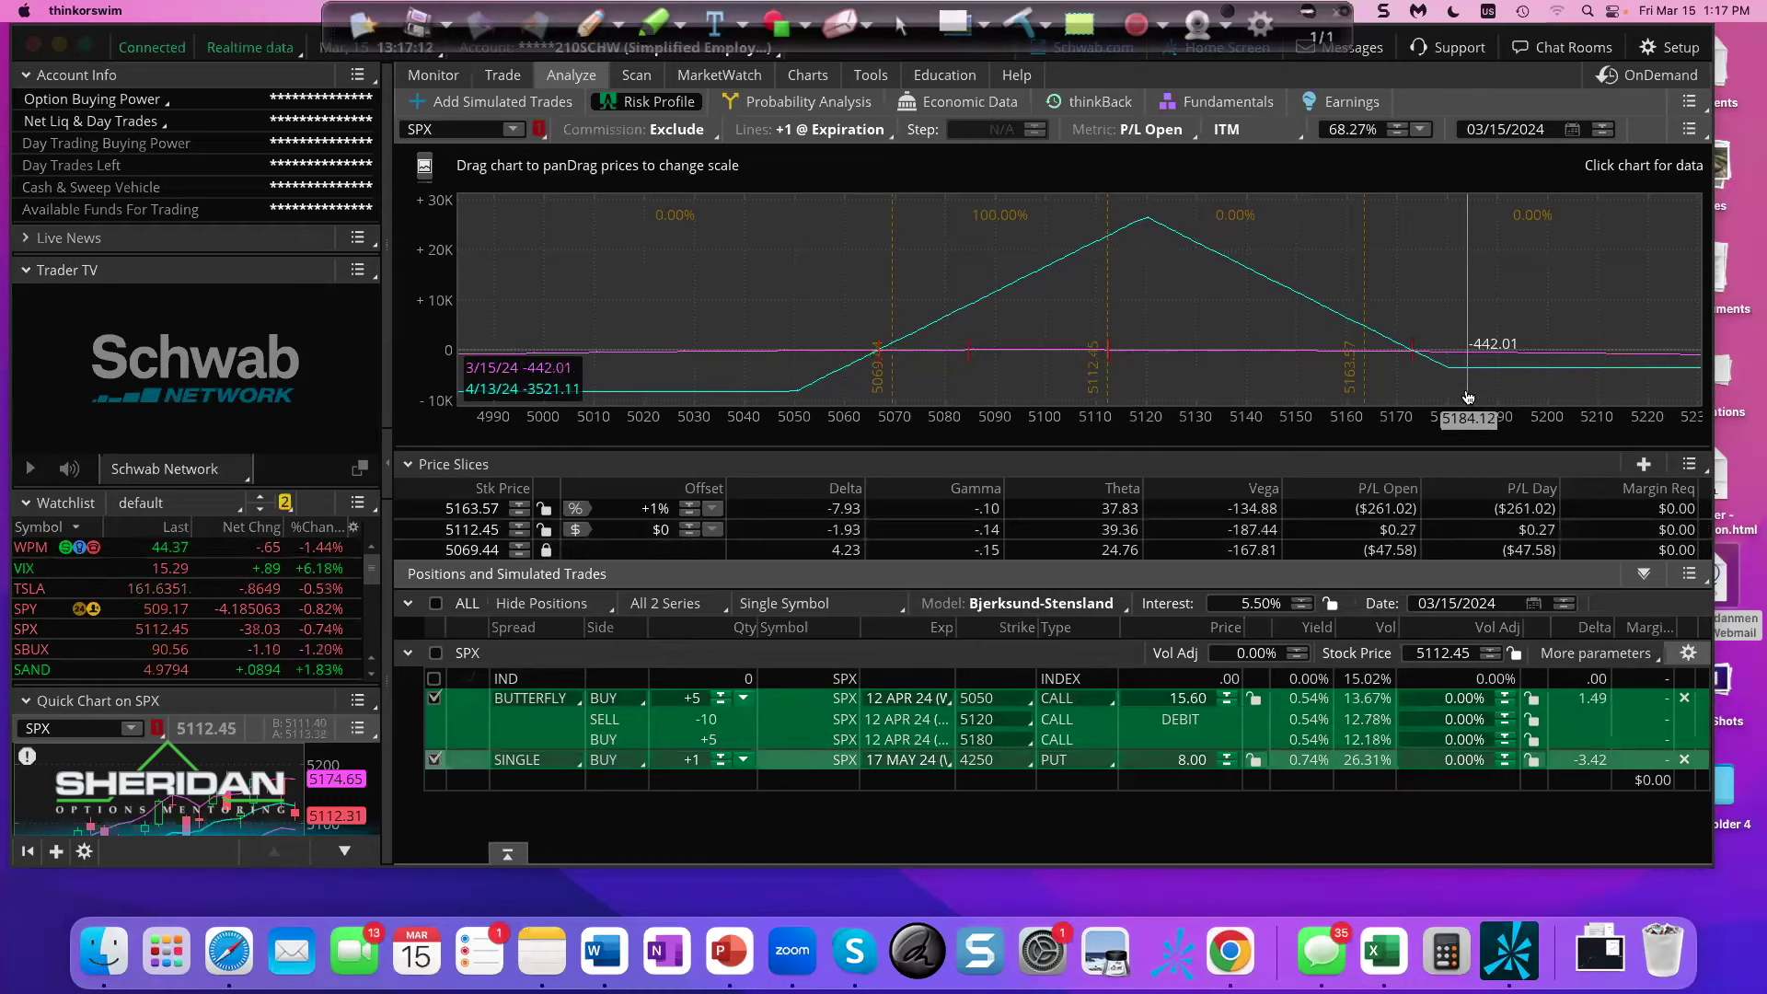
pyautogui.click(433, 759)
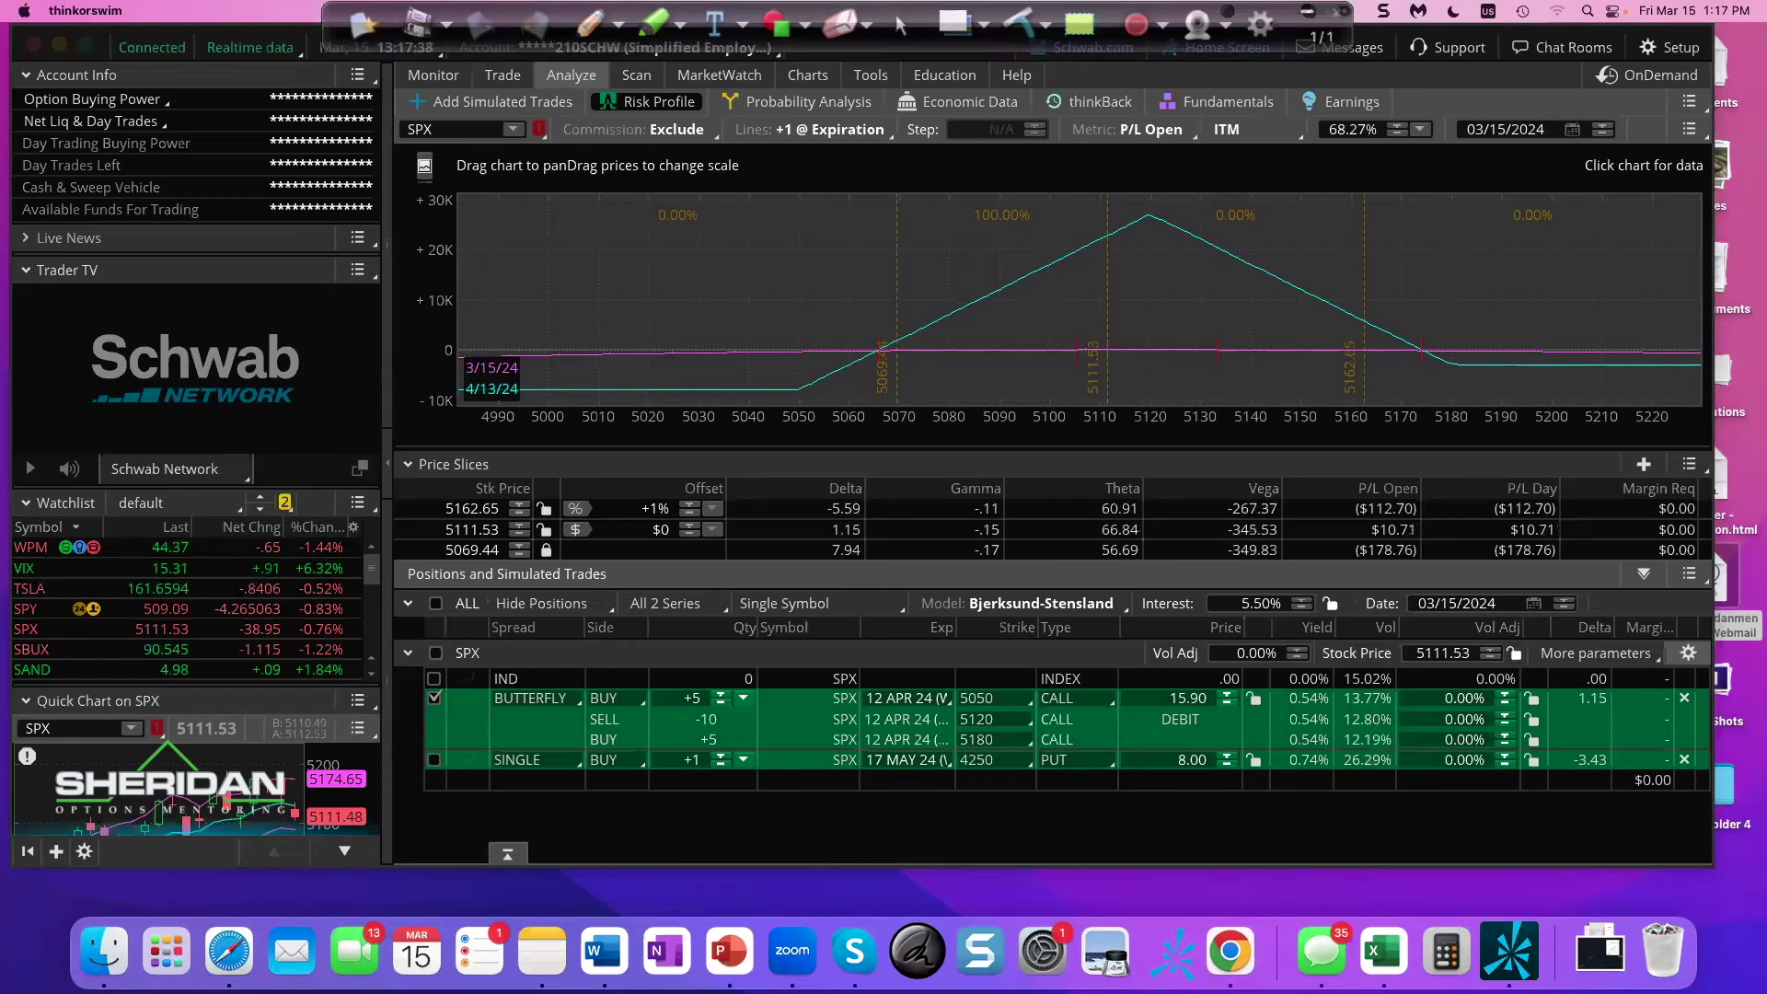
pyautogui.click(592, 22)
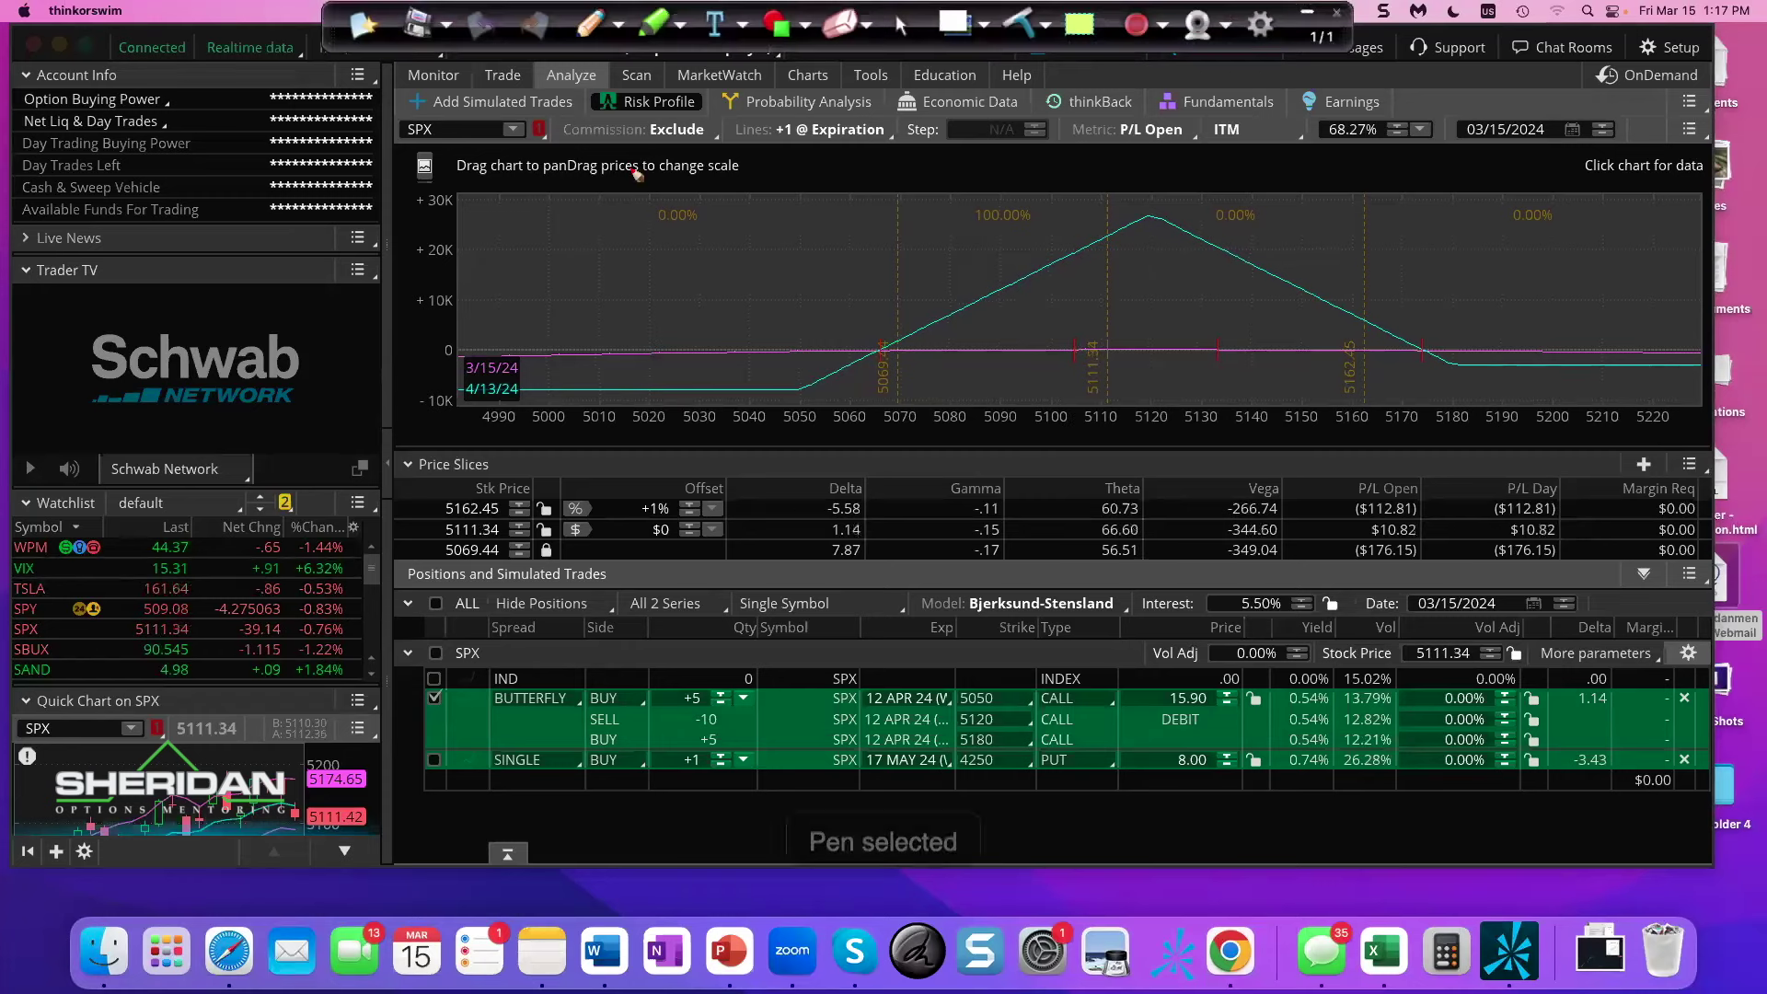
pyautogui.moveTo(642, 222)
pyautogui.mouseDown()
pyautogui.moveTo(617, 232)
pyautogui.moveTo(644, 261)
pyautogui.moveTo(636, 281)
pyautogui.moveTo(710, 251)
pyautogui.moveTo(712, 271)
pyautogui.moveTo(740, 271)
pyautogui.mouseUp()
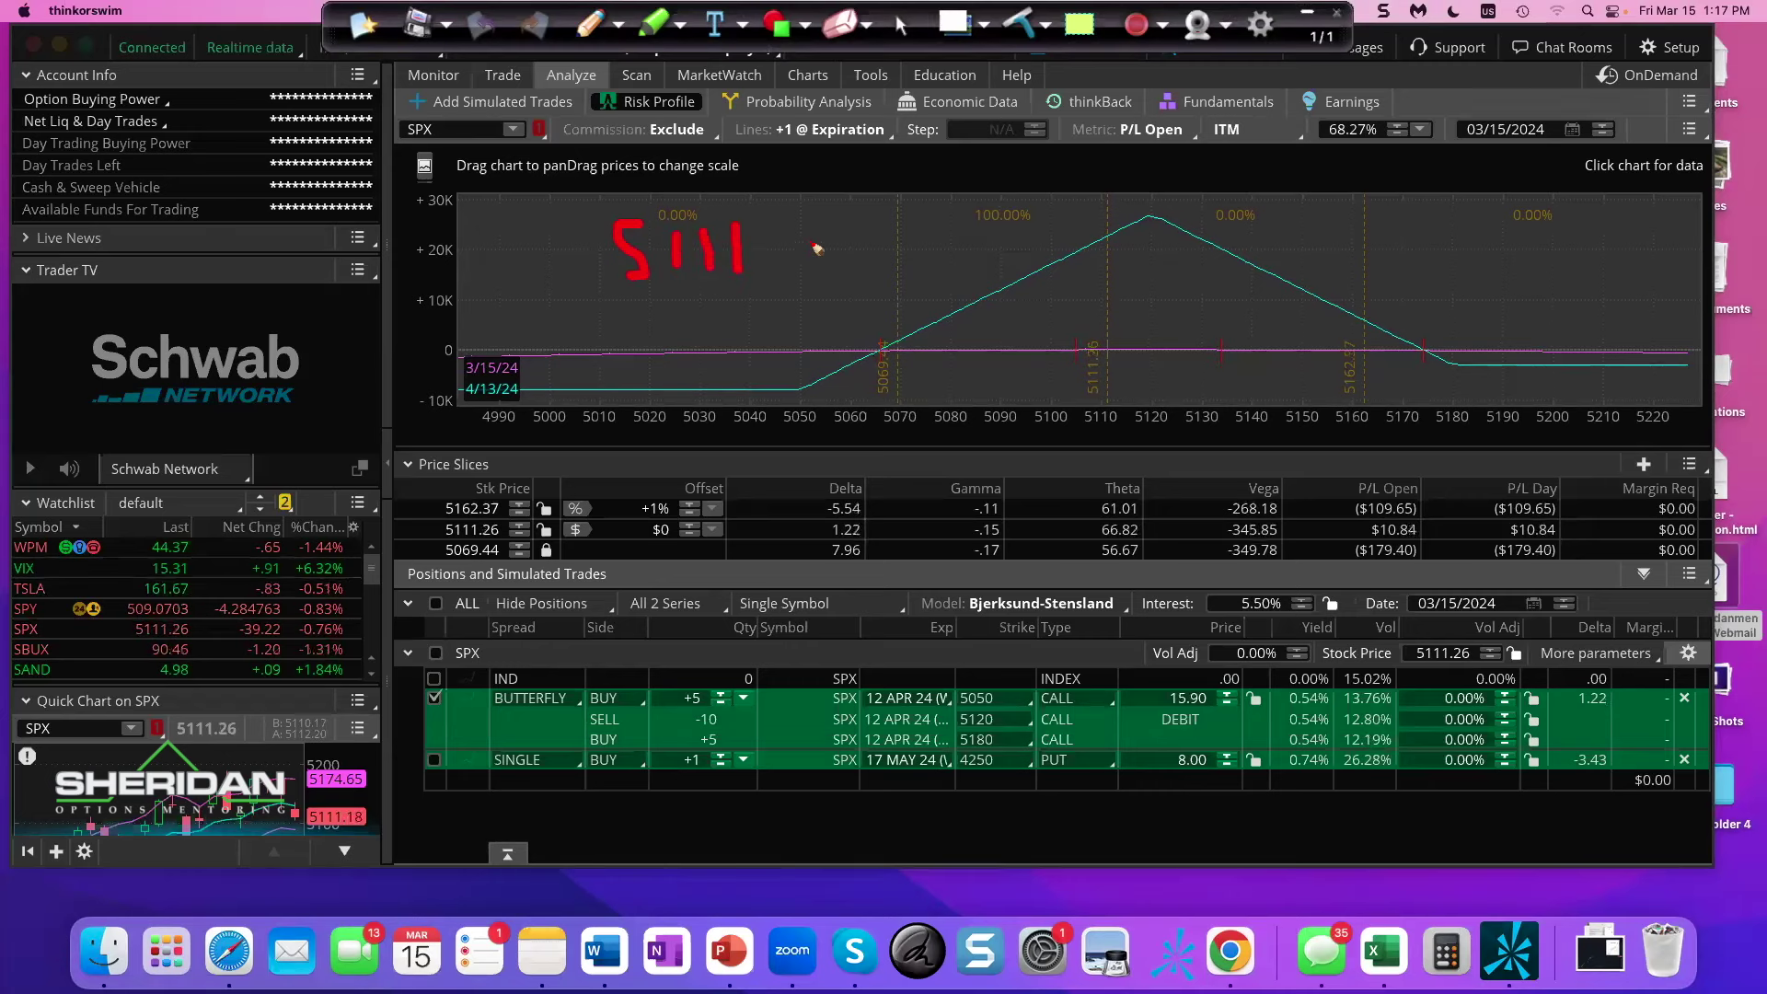
# - Handwrite 5111 × .14 × .052 in red pen across the risk profile chart
pyautogui.moveTo(816, 235)
pyautogui.mouseDown()
pyautogui.moveTo(803, 260)
pyautogui.moveTo(828, 272)
pyautogui.mouseUp()
pyautogui.click(863, 265)
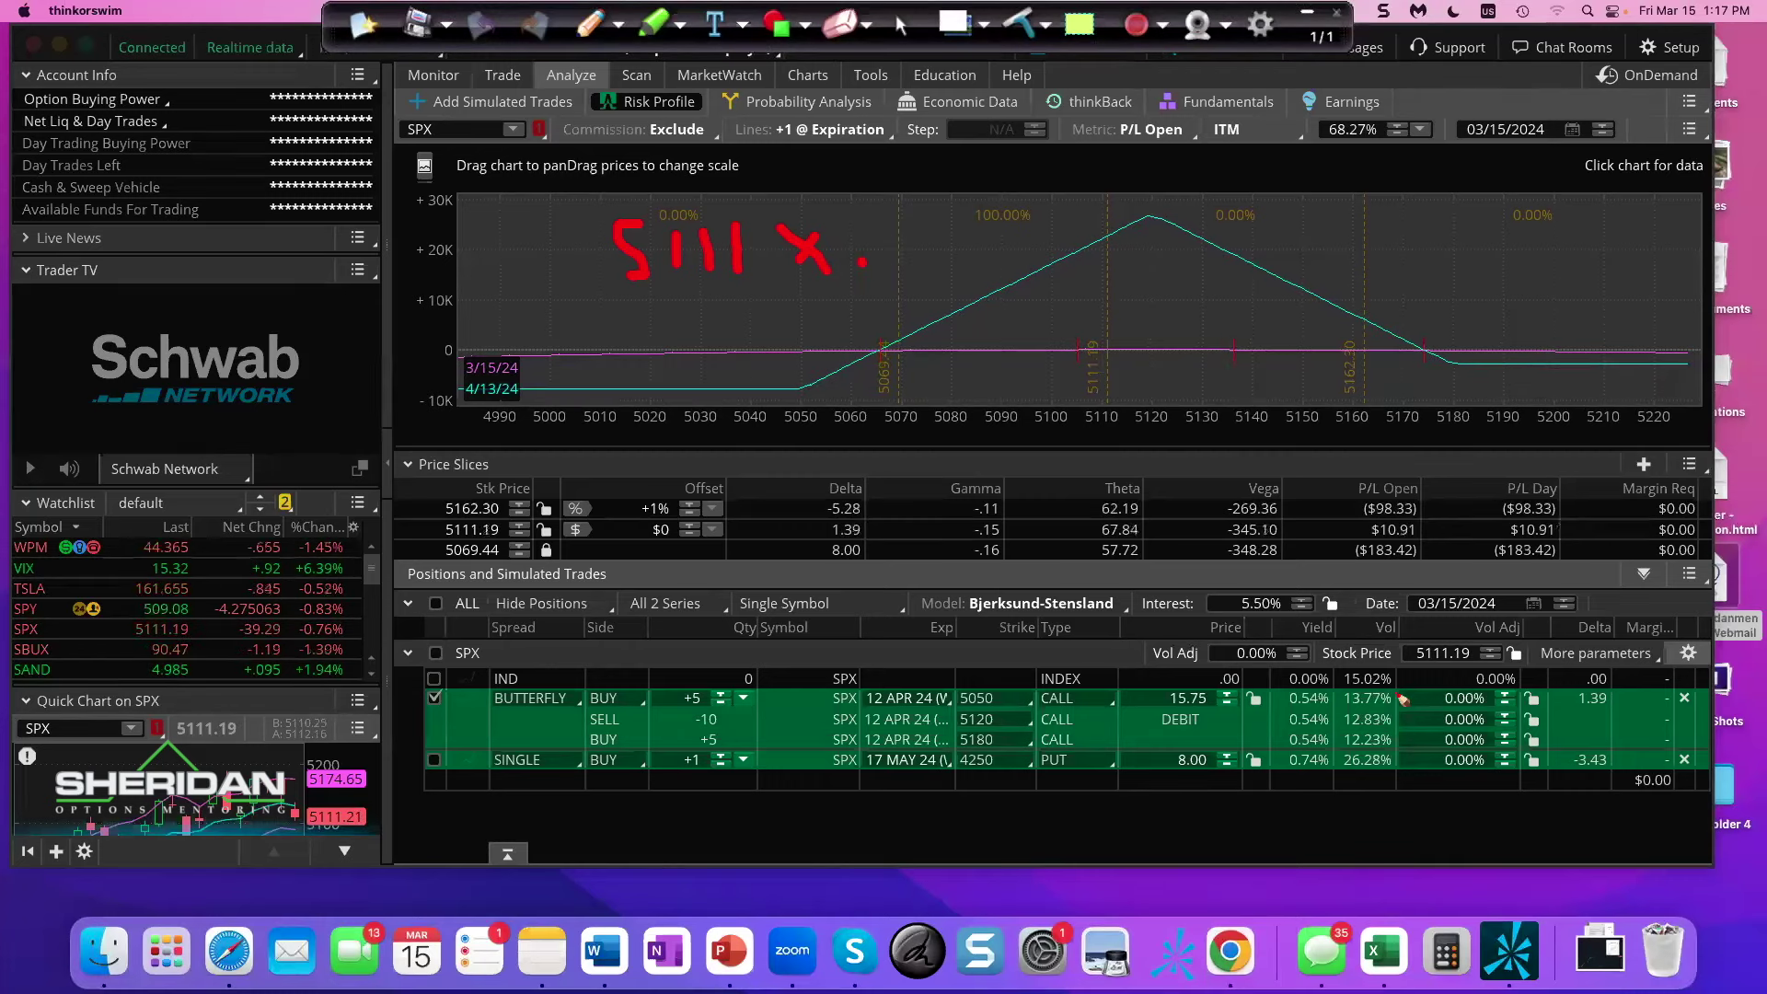
pyautogui.moveTo(1410, 707); pyautogui.dragTo(1423, 765)
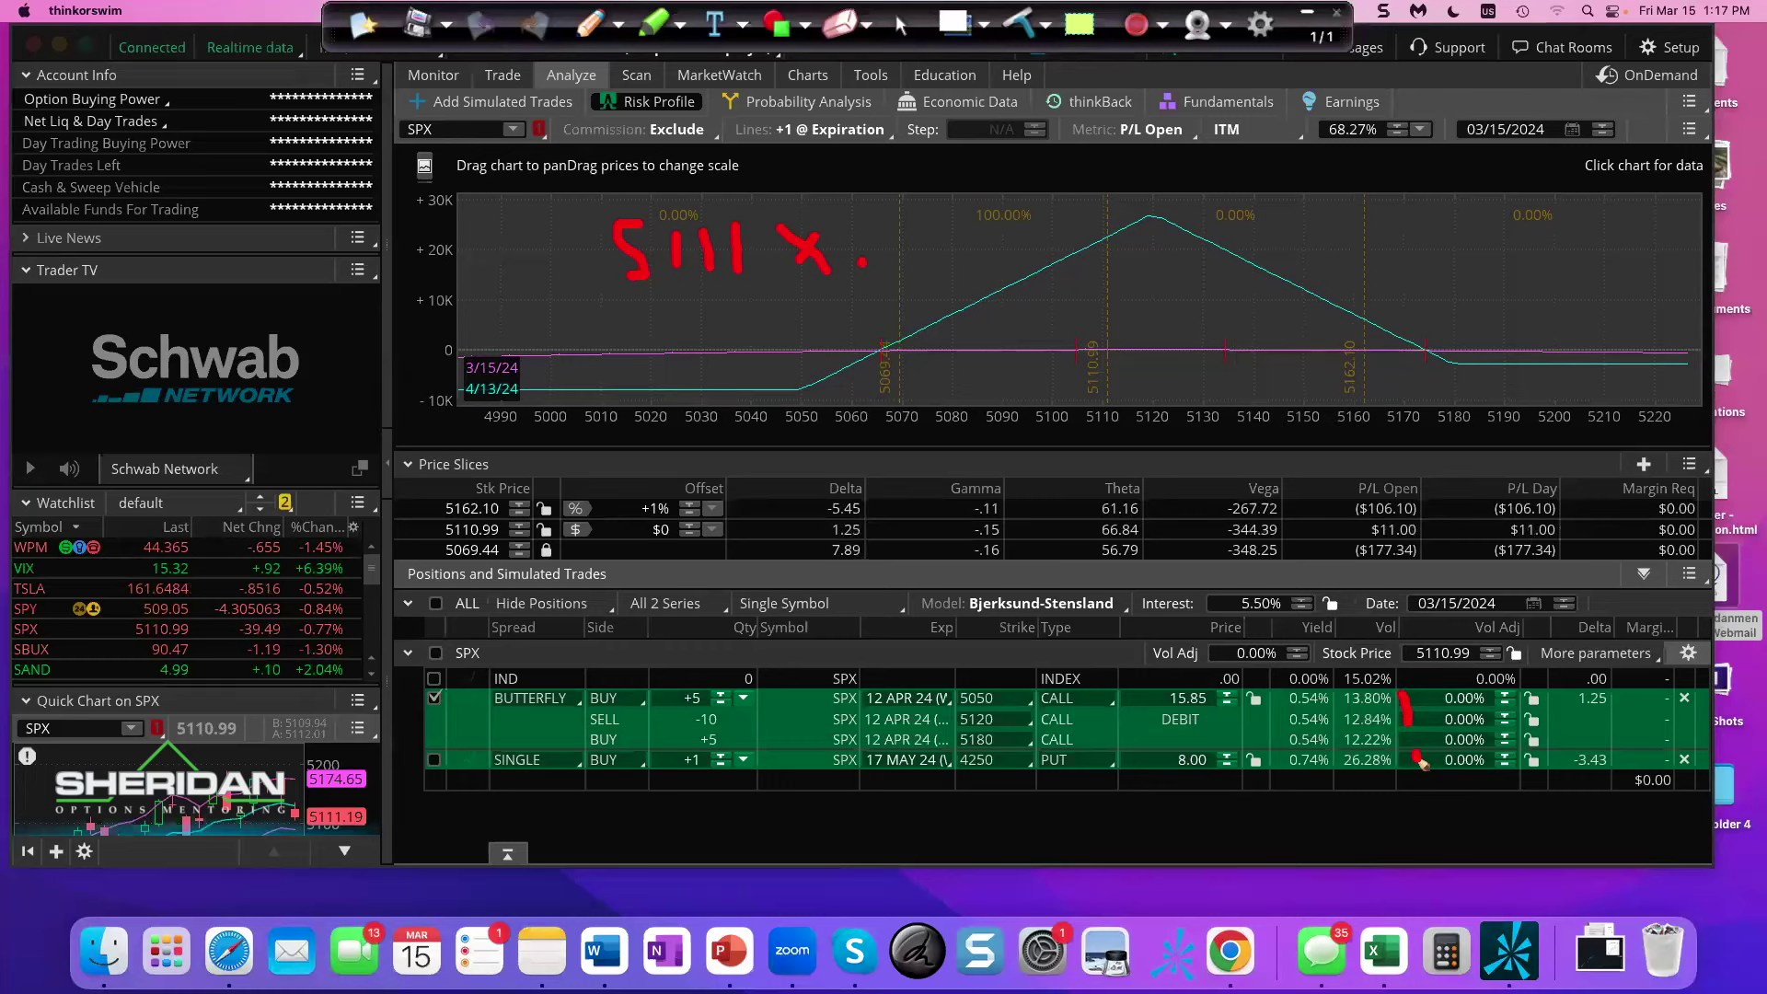
pyautogui.moveTo(901, 219)
pyautogui.mouseDown()
pyautogui.moveTo(904, 268)
pyautogui.moveTo(929, 236)
pyautogui.mouseUp()
pyautogui.moveTo(951, 221); pyautogui.dragTo(953, 272)
pyautogui.moveTo(1031, 224)
pyautogui.mouseDown()
pyautogui.moveTo(1003, 257)
pyautogui.moveTo(1086, 260)
pyautogui.moveTo(1102, 232)
pyautogui.moveTo(1146, 248)
pyautogui.moveTo(1125, 271)
pyautogui.moveTo(1201, 264)
pyautogui.mouseUp()
pyautogui.click(1058, 259)
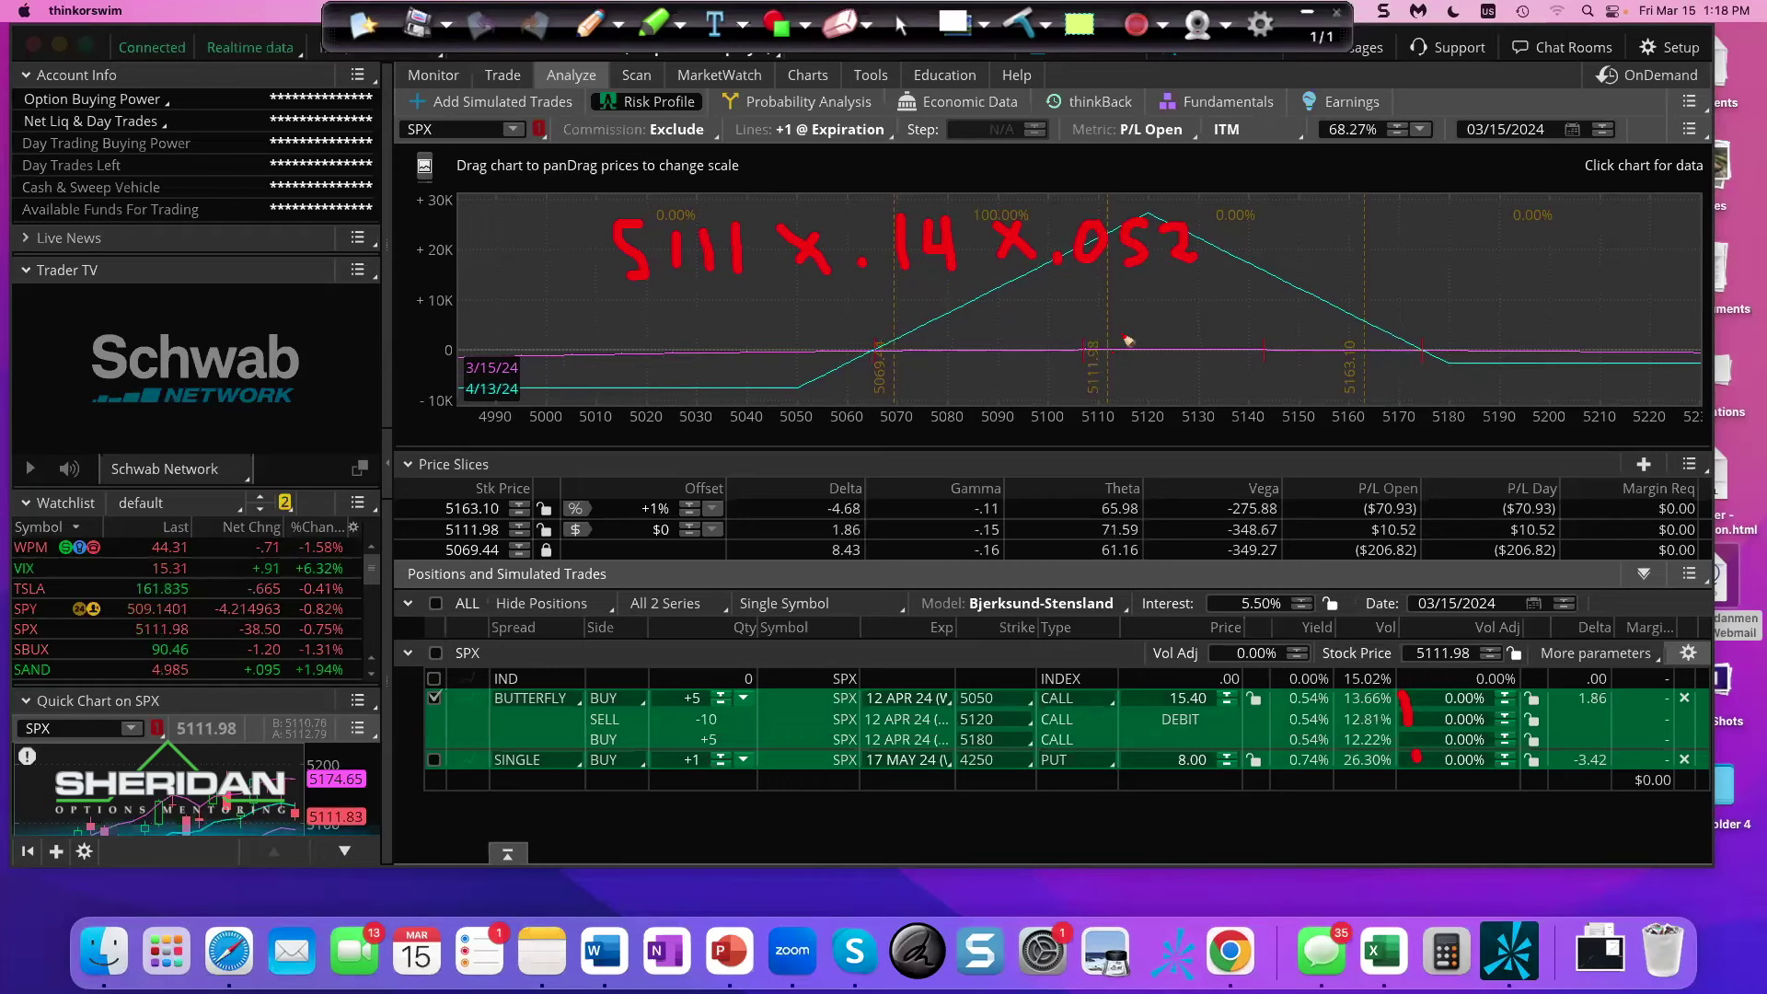
pyautogui.click(596, 24)
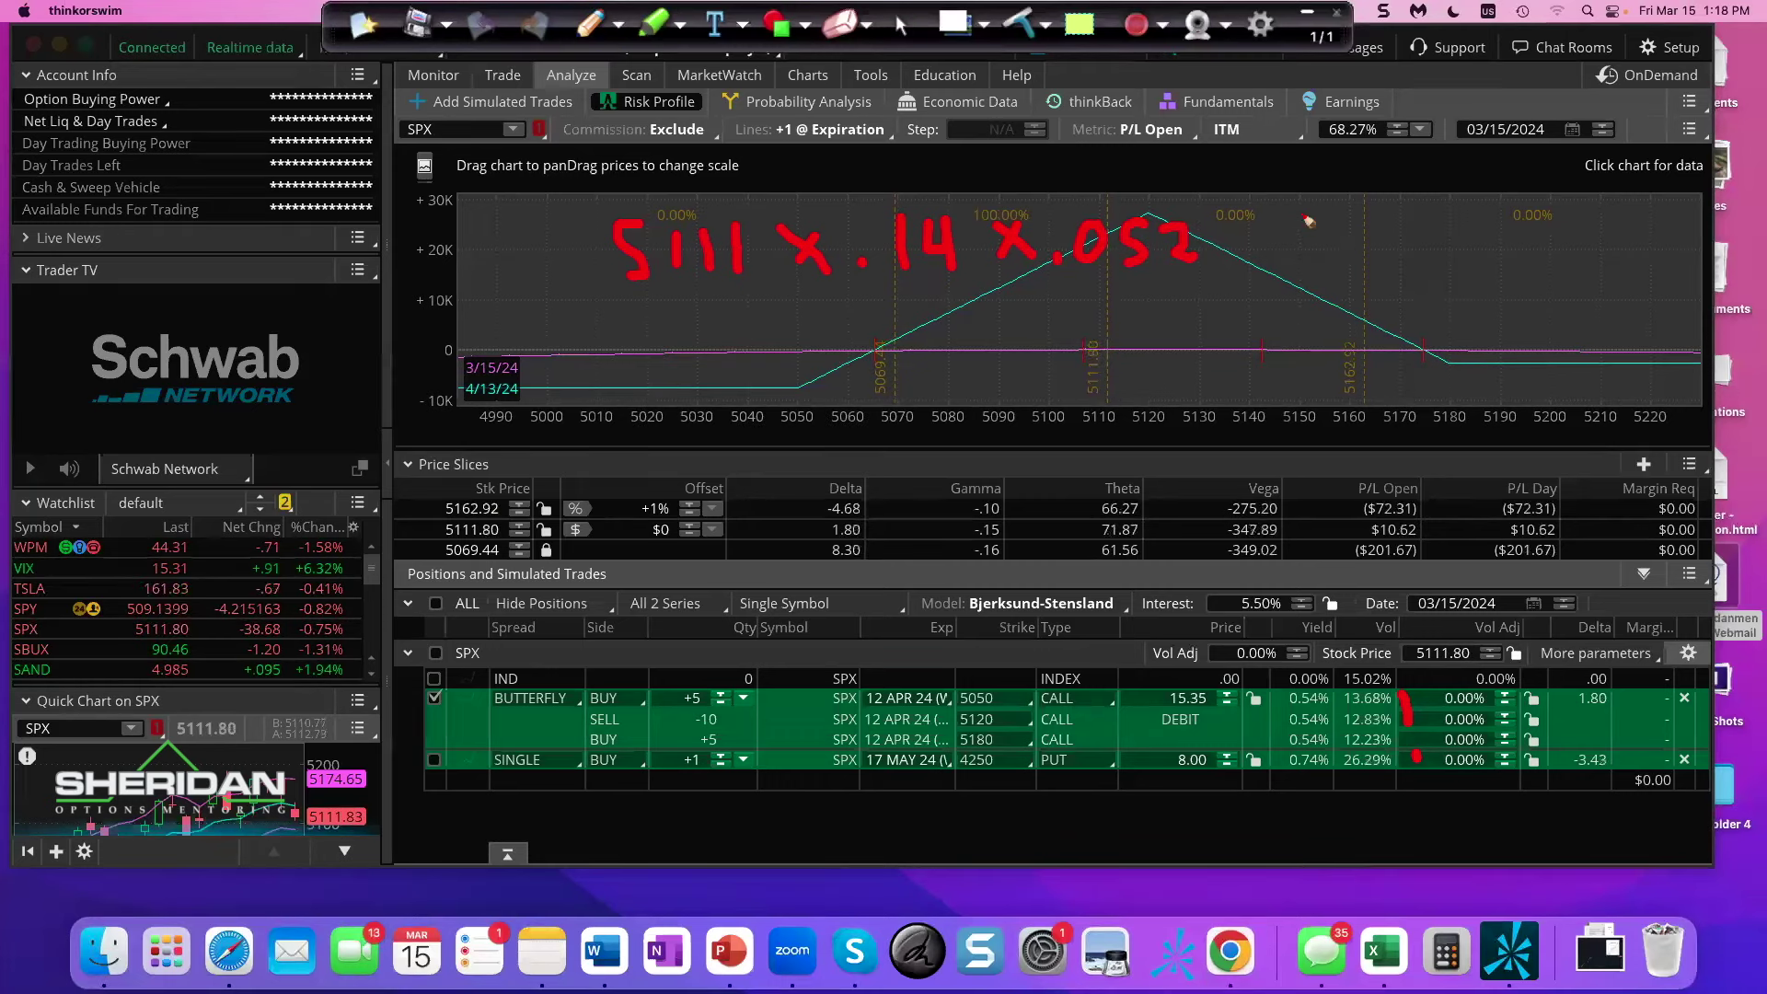
pyautogui.moveTo(1310, 215)
pyautogui.mouseDown()
pyautogui.moveTo(1339, 246)
pyautogui.moveTo(1313, 266)
pyautogui.moveTo(1376, 212)
pyautogui.moveTo(1369, 265)
pyautogui.mouseUp()
# - Note .15 below the calculation and begin writing 40 under the 37
pyautogui.click(879, 312)
pyautogui.moveTo(914, 291)
pyautogui.mouseDown()
pyautogui.moveTo(909, 320)
pyautogui.moveTo(931, 298)
pyautogui.moveTo(940, 317)
pyautogui.moveTo(919, 320)
pyautogui.mouseUp()
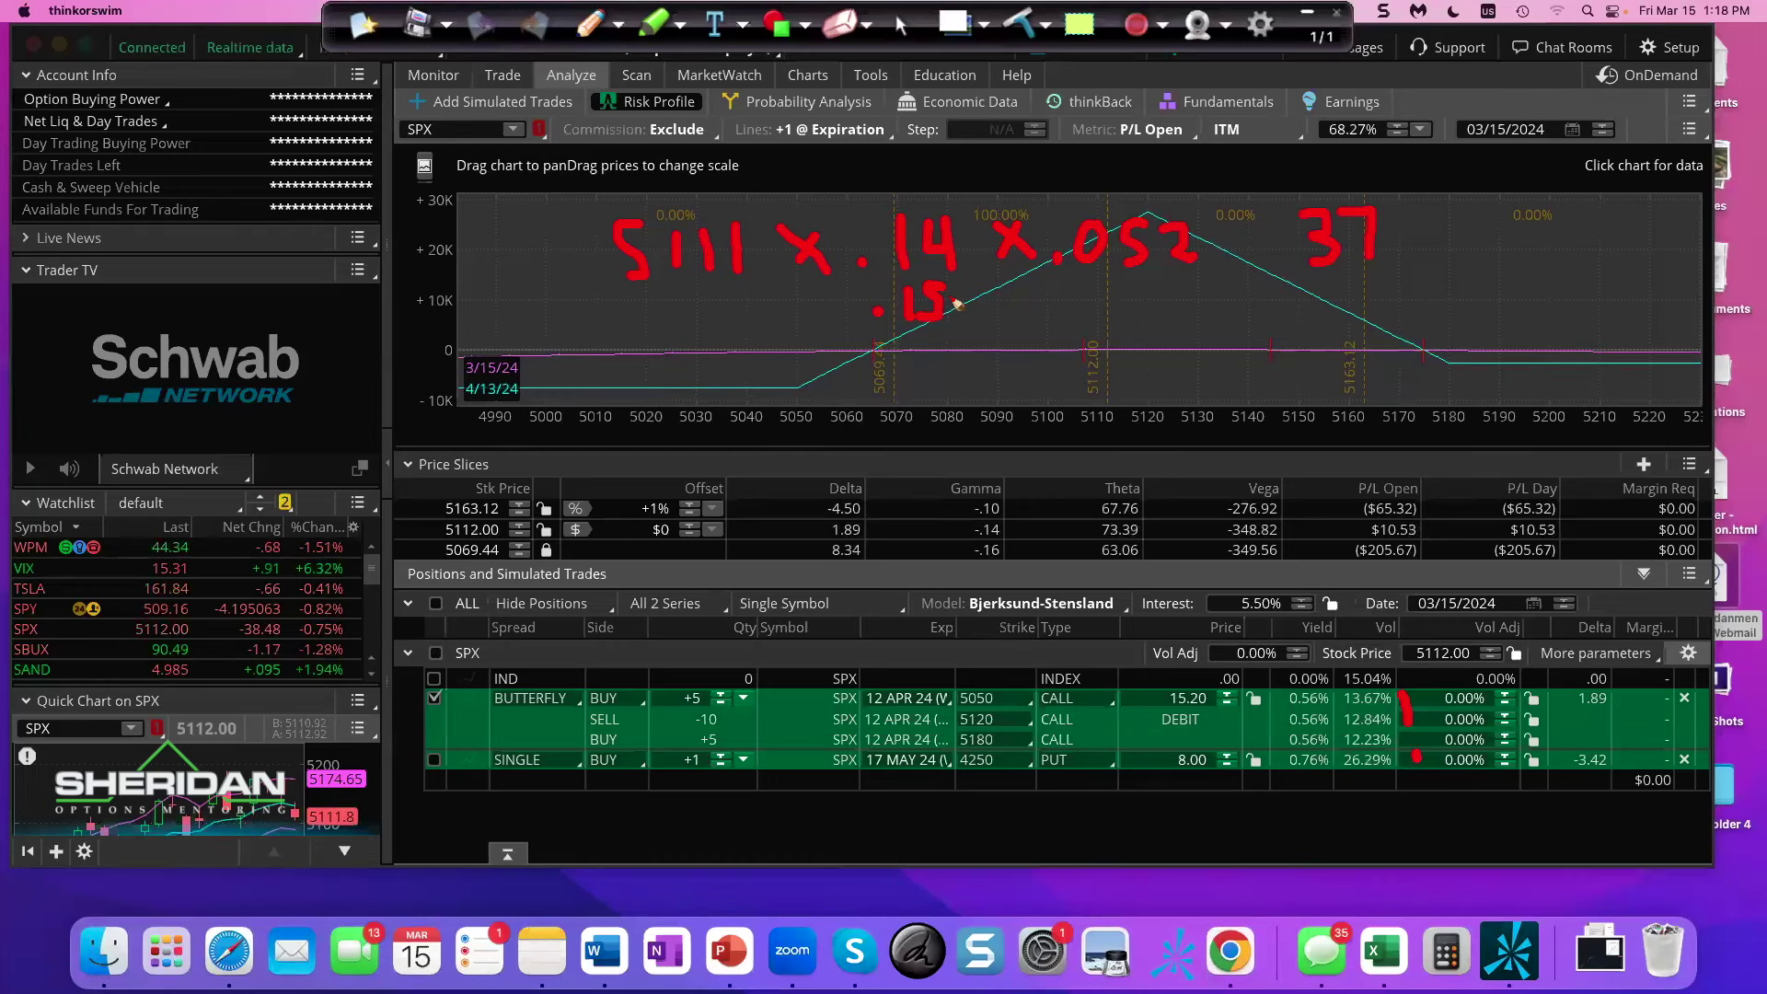
pyautogui.moveTo(1318, 296)
pyautogui.mouseDown()
pyautogui.moveTo(1328, 322)
pyautogui.moveTo(1344, 314)
pyautogui.moveTo(1337, 342)
pyautogui.moveTo(1378, 348)
pyautogui.moveTo(1400, 320)
pyautogui.moveTo(1383, 312)
pyautogui.mouseUp()
# - Finish the handwritten 40 beneath the 37 on the chart
pyautogui.click(1378, 316)
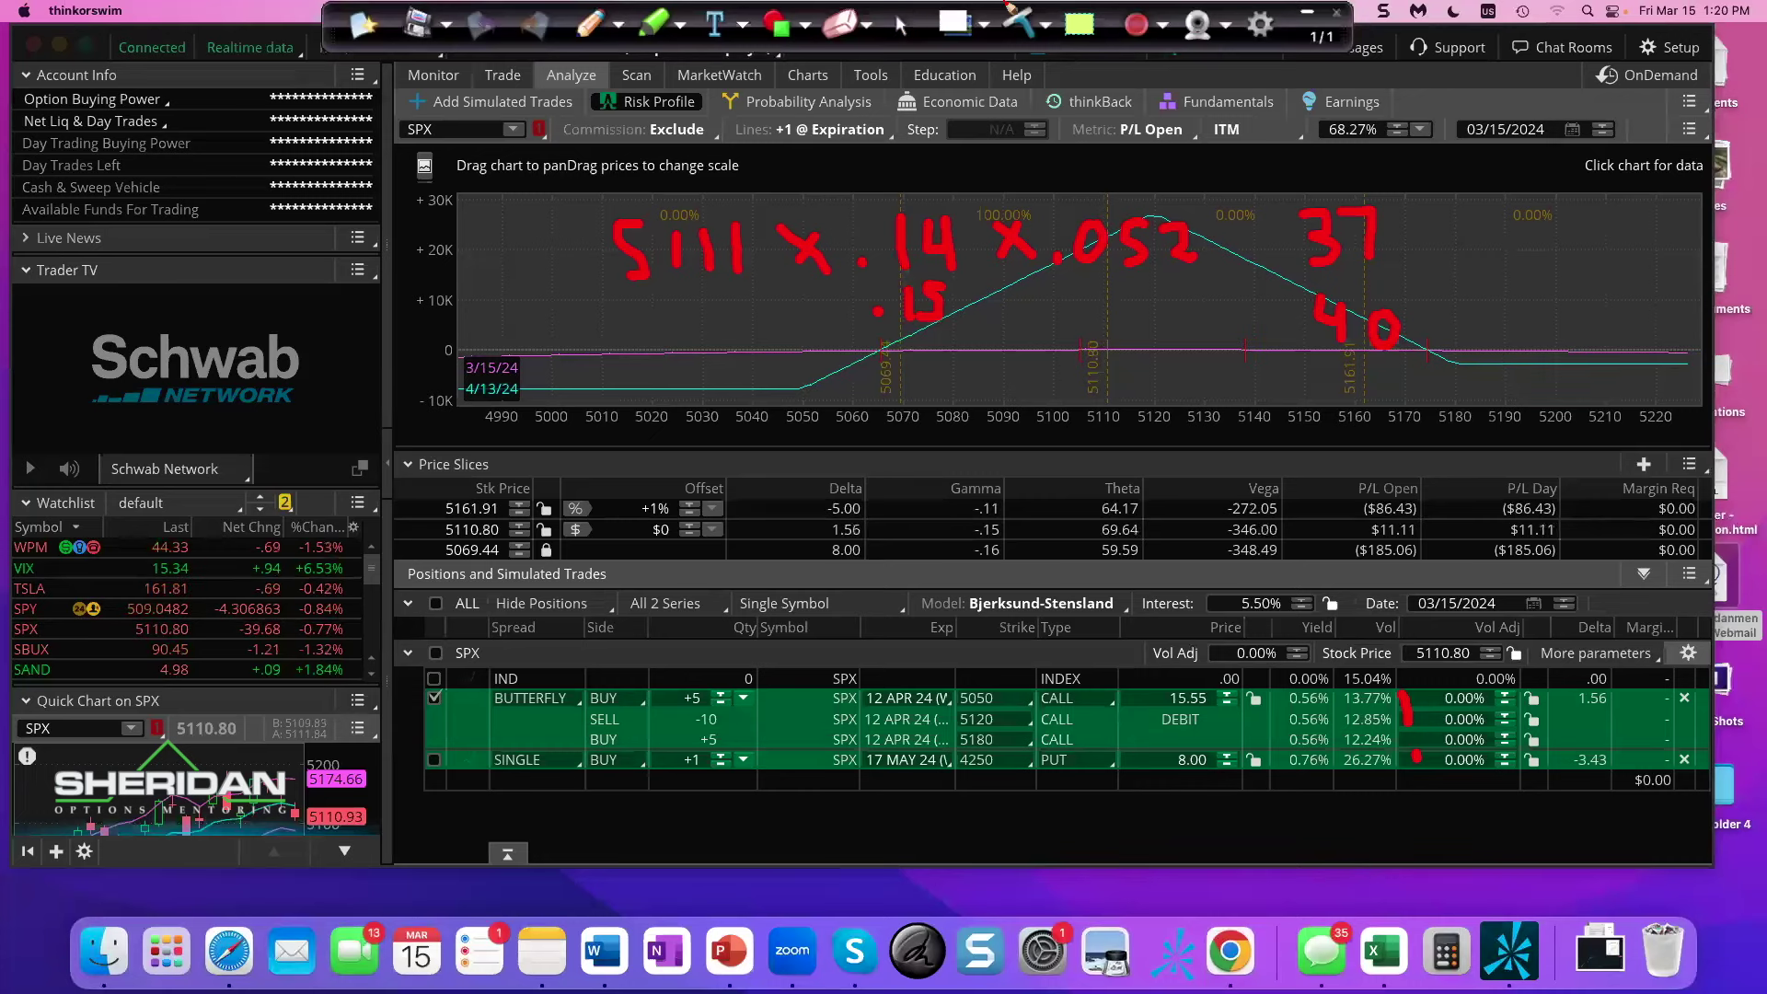
# - Clear the chart drawings and delete the 4250 put simulated trade
pyautogui.click(901, 24)
pyautogui.click(1020, 22)
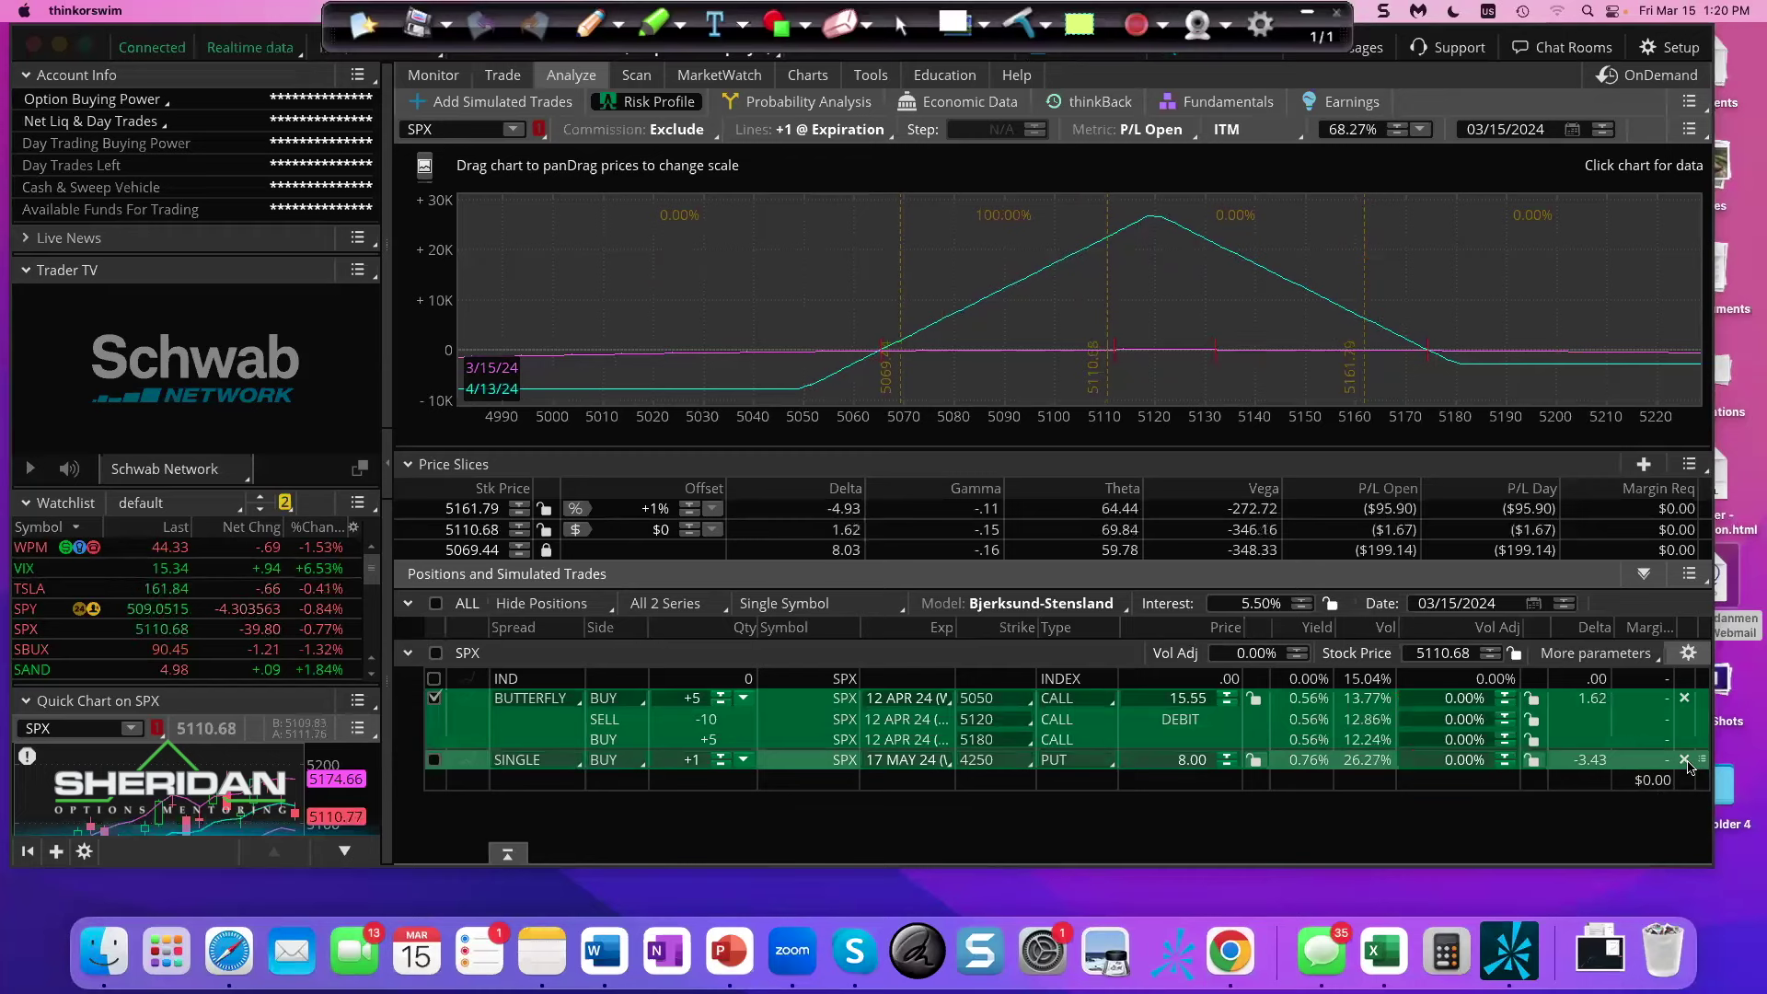
pyautogui.click(1687, 761)
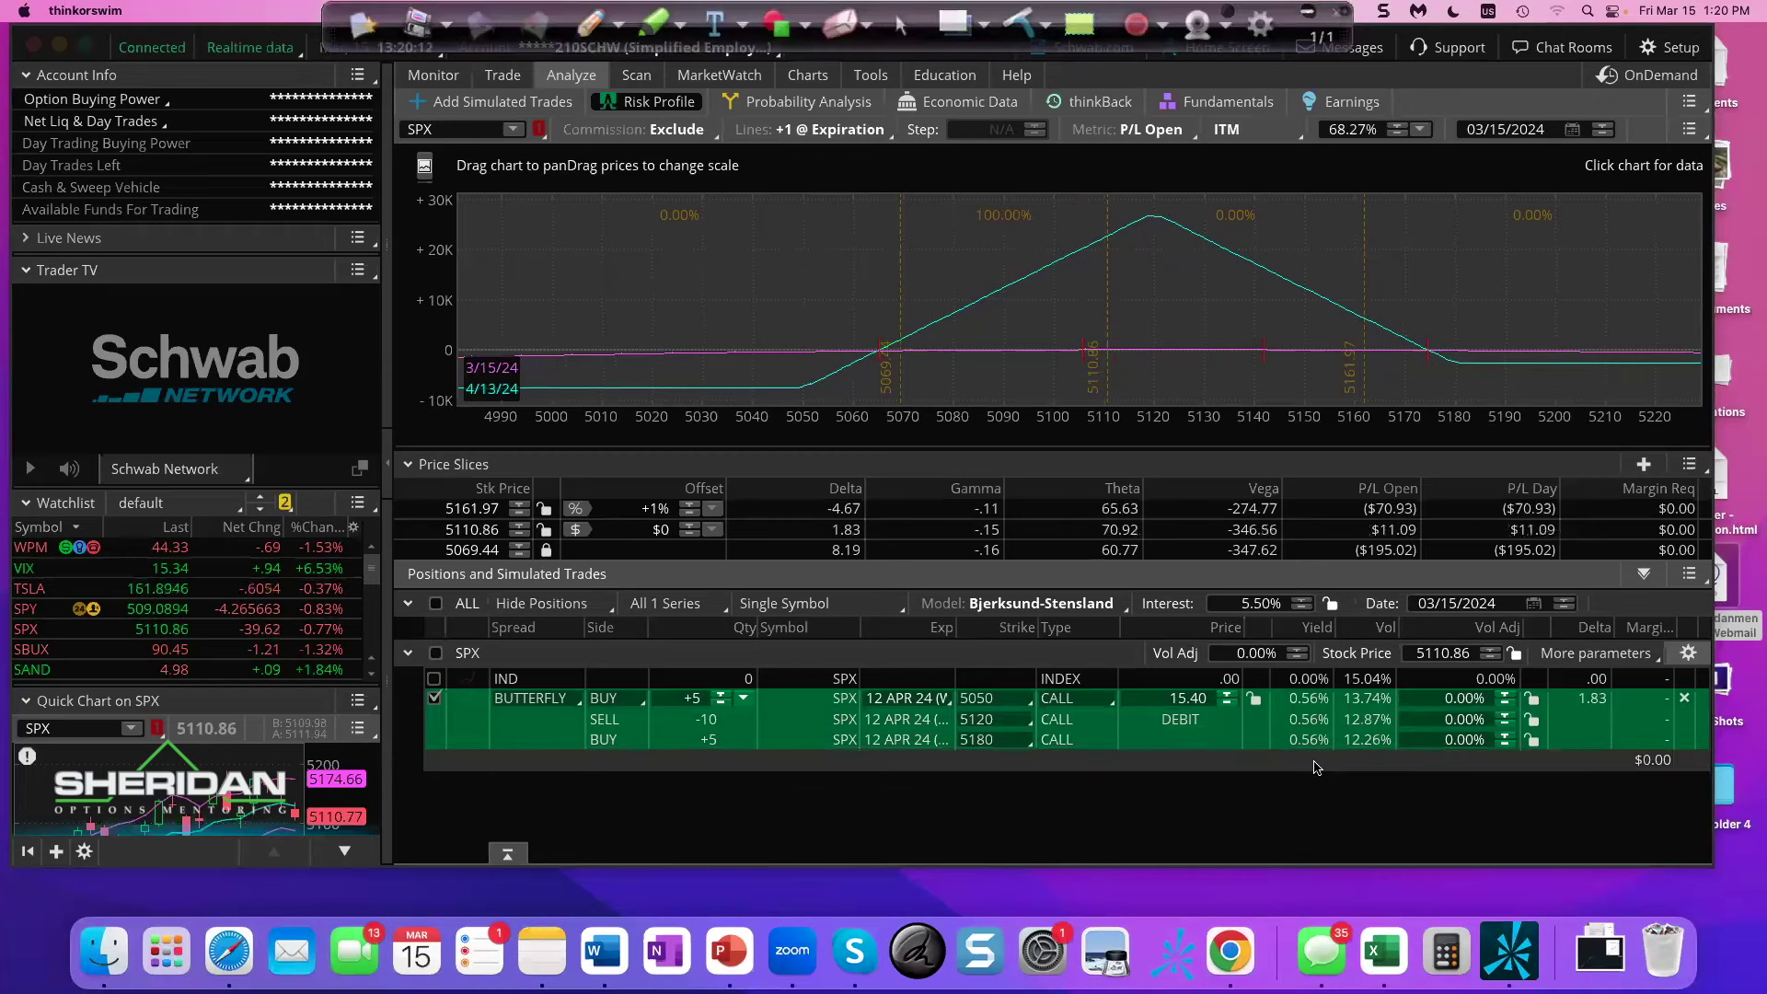
# - Restrike the butterfly legs to 5045, 5115 and 5175
pyautogui.click(1013, 700)
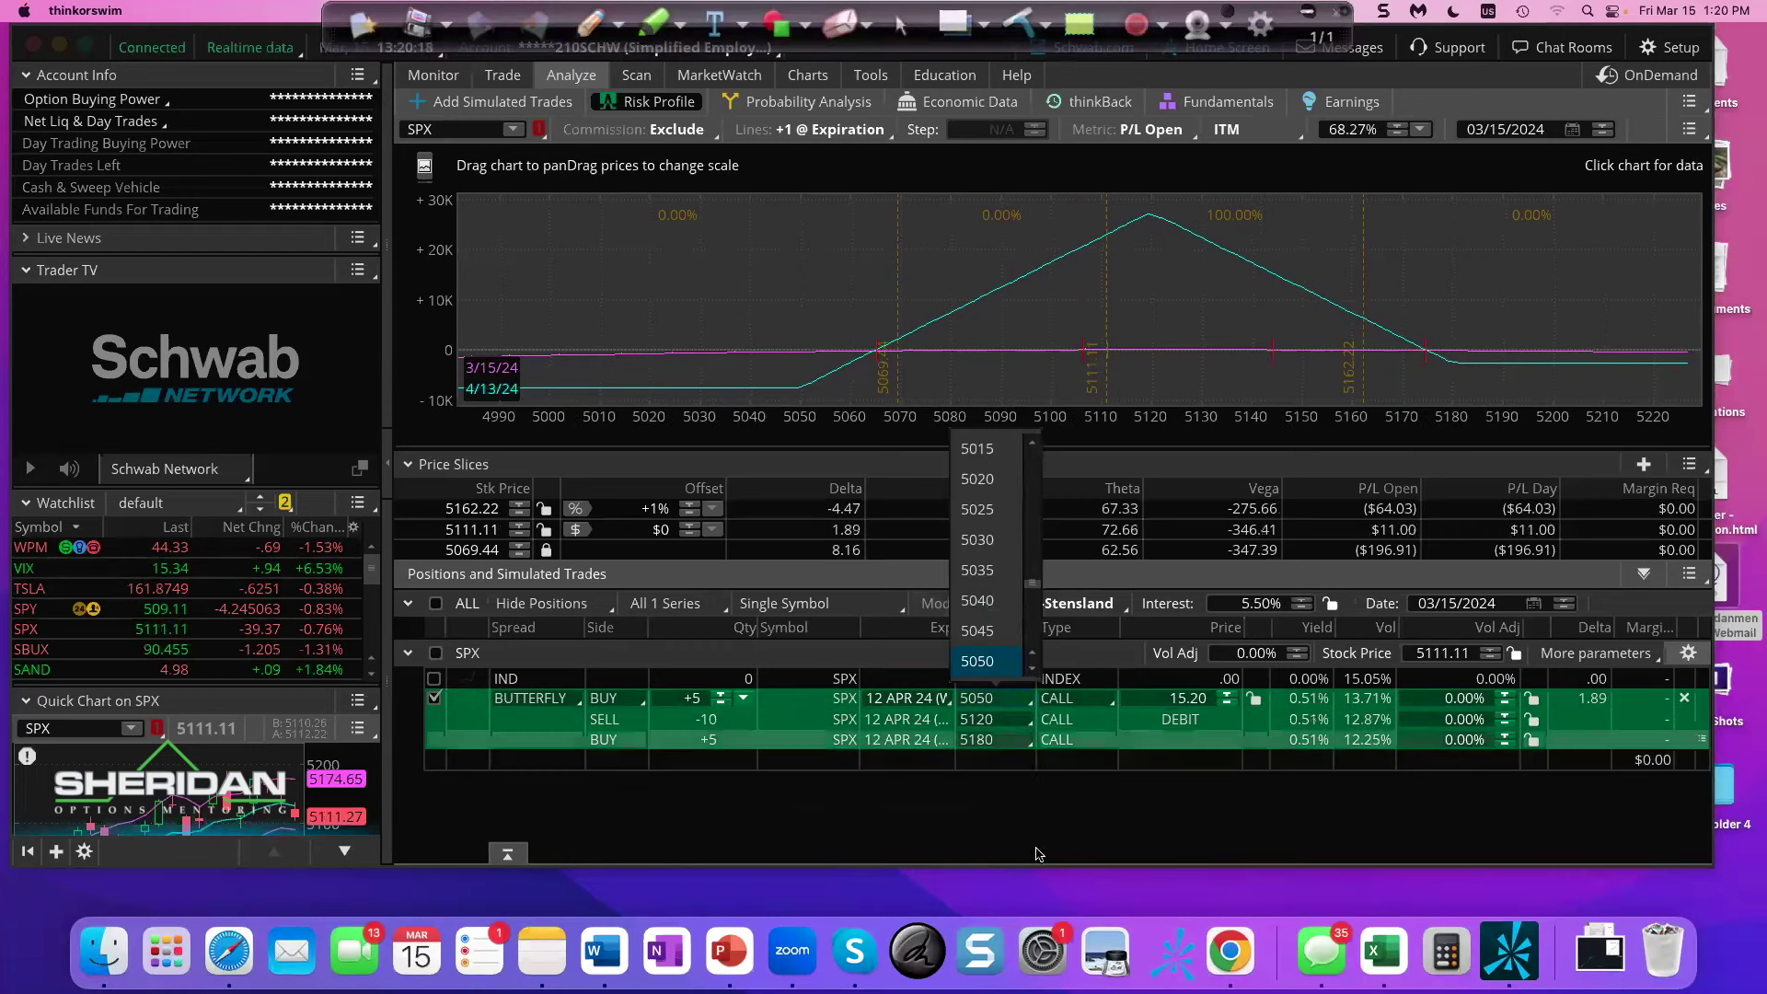
pyautogui.click(1016, 797)
pyautogui.click(1002, 698)
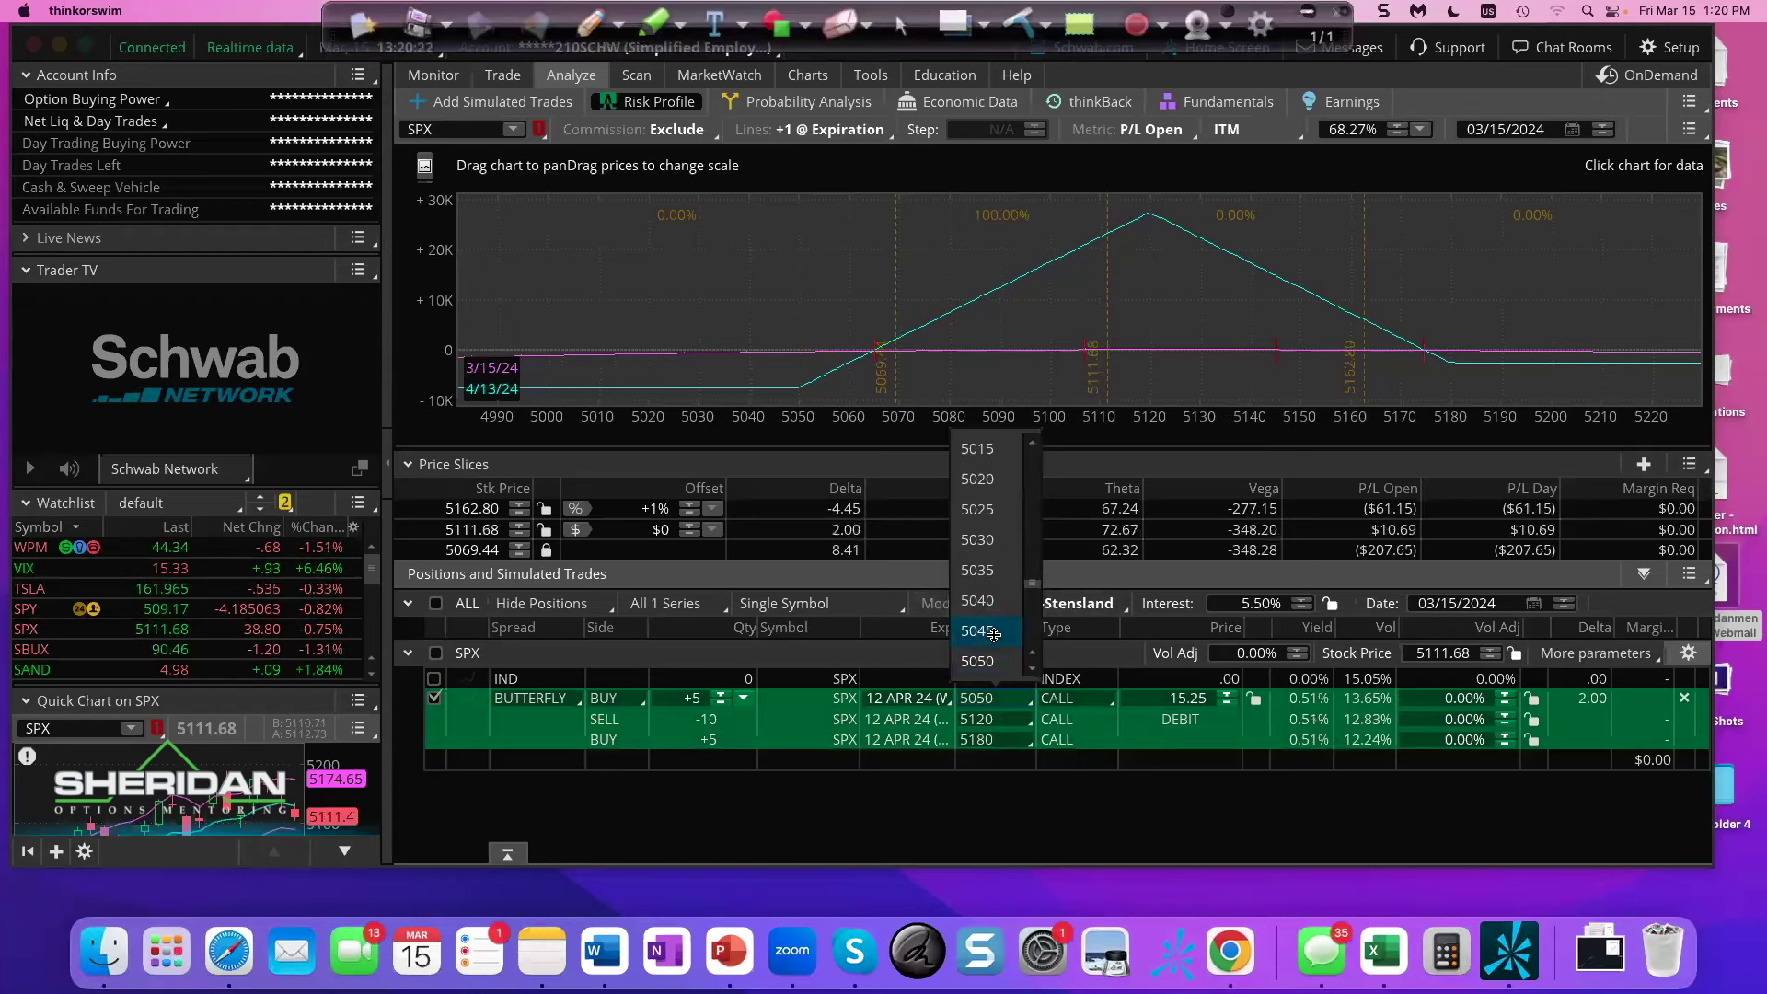
pyautogui.click(995, 661)
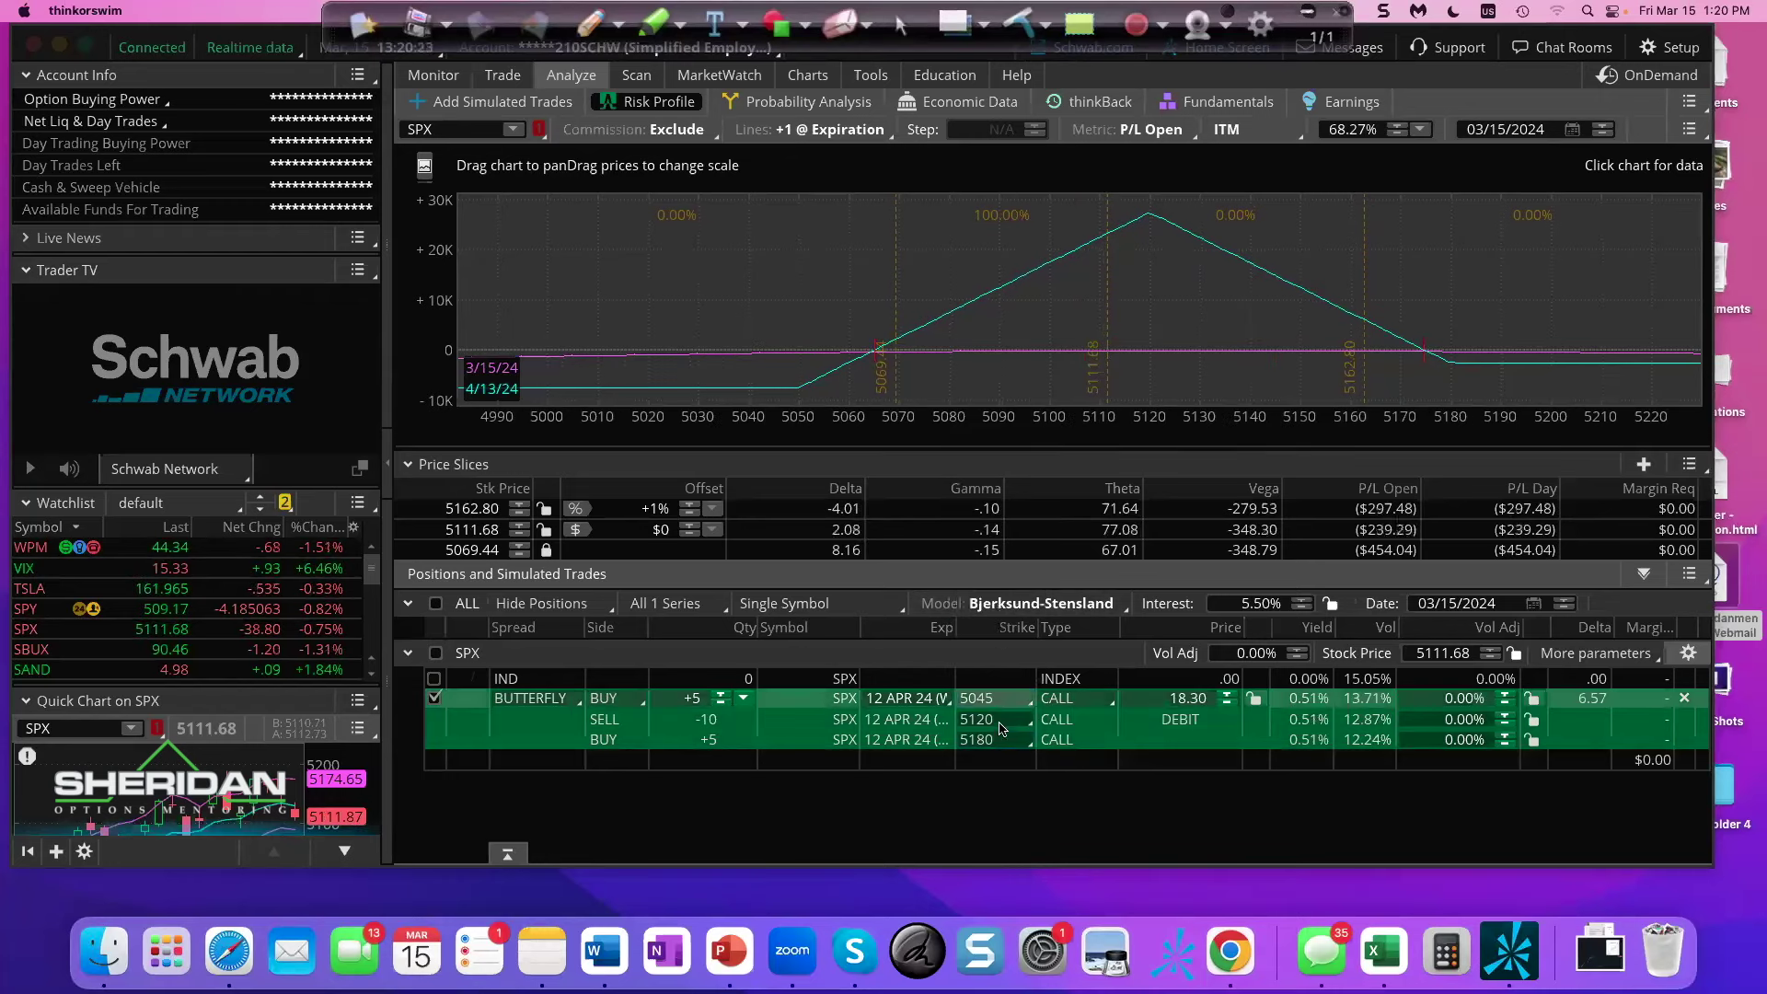
pyautogui.click(1003, 722)
pyautogui.click(996, 662)
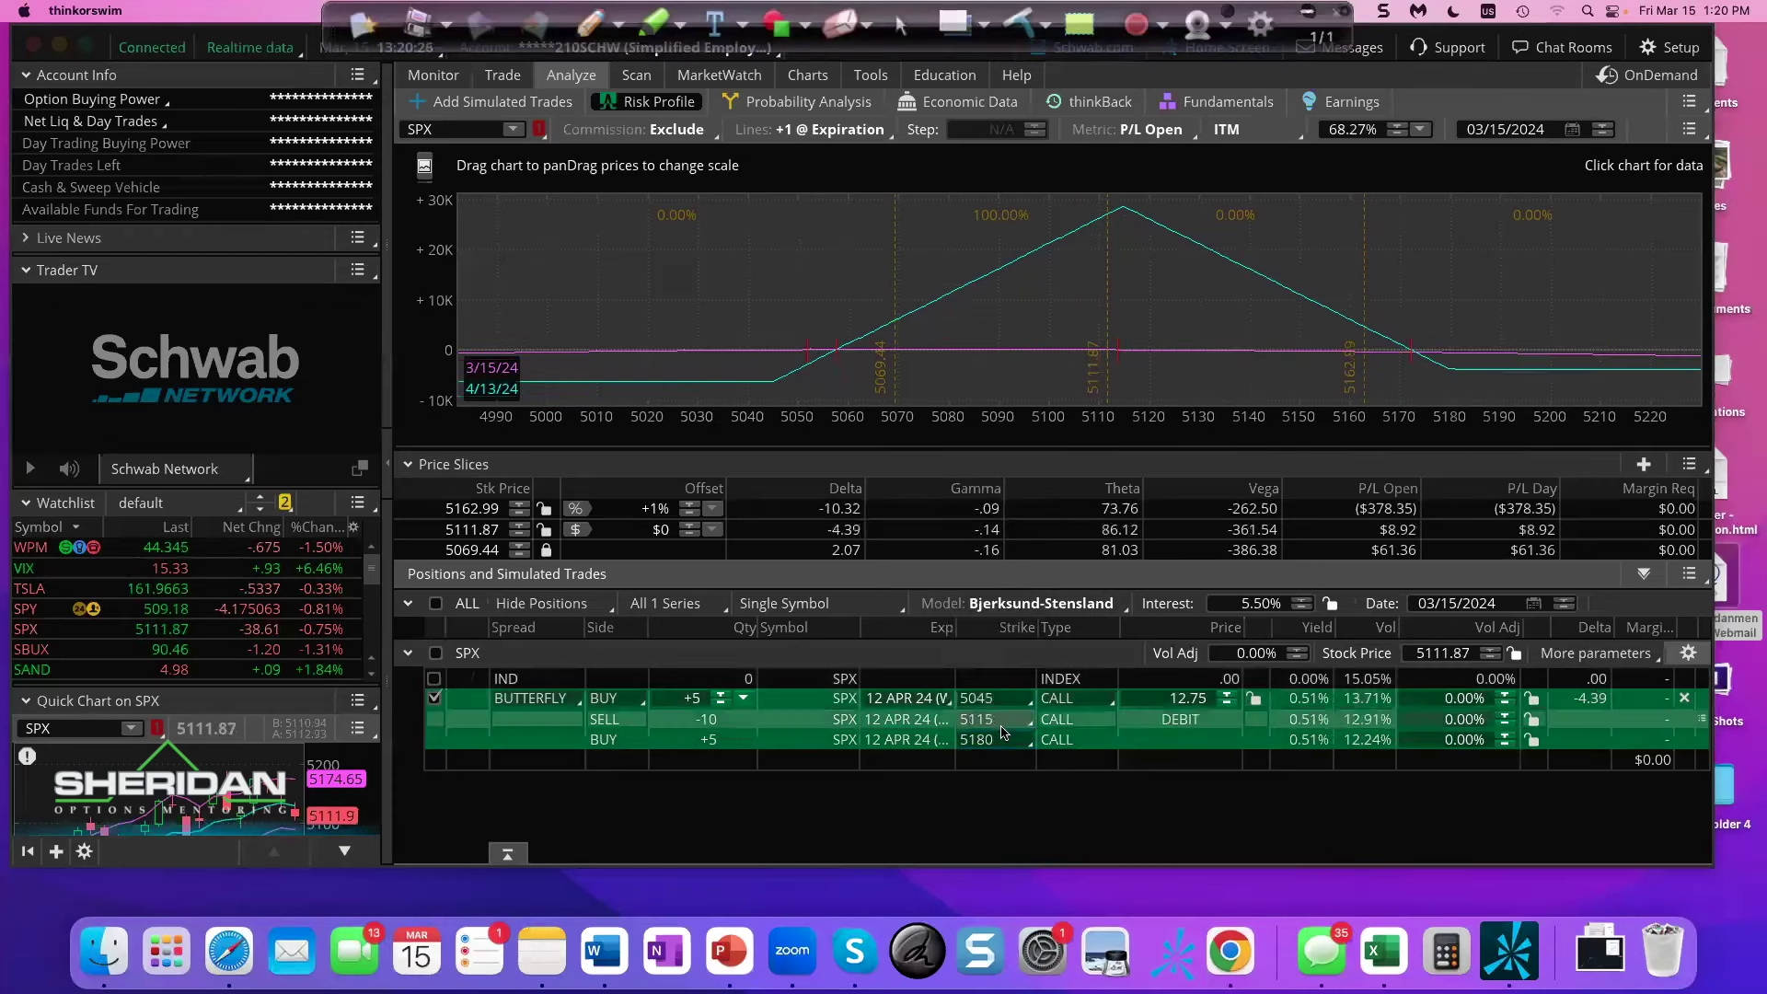
pyautogui.click(1003, 741)
pyautogui.click(983, 672)
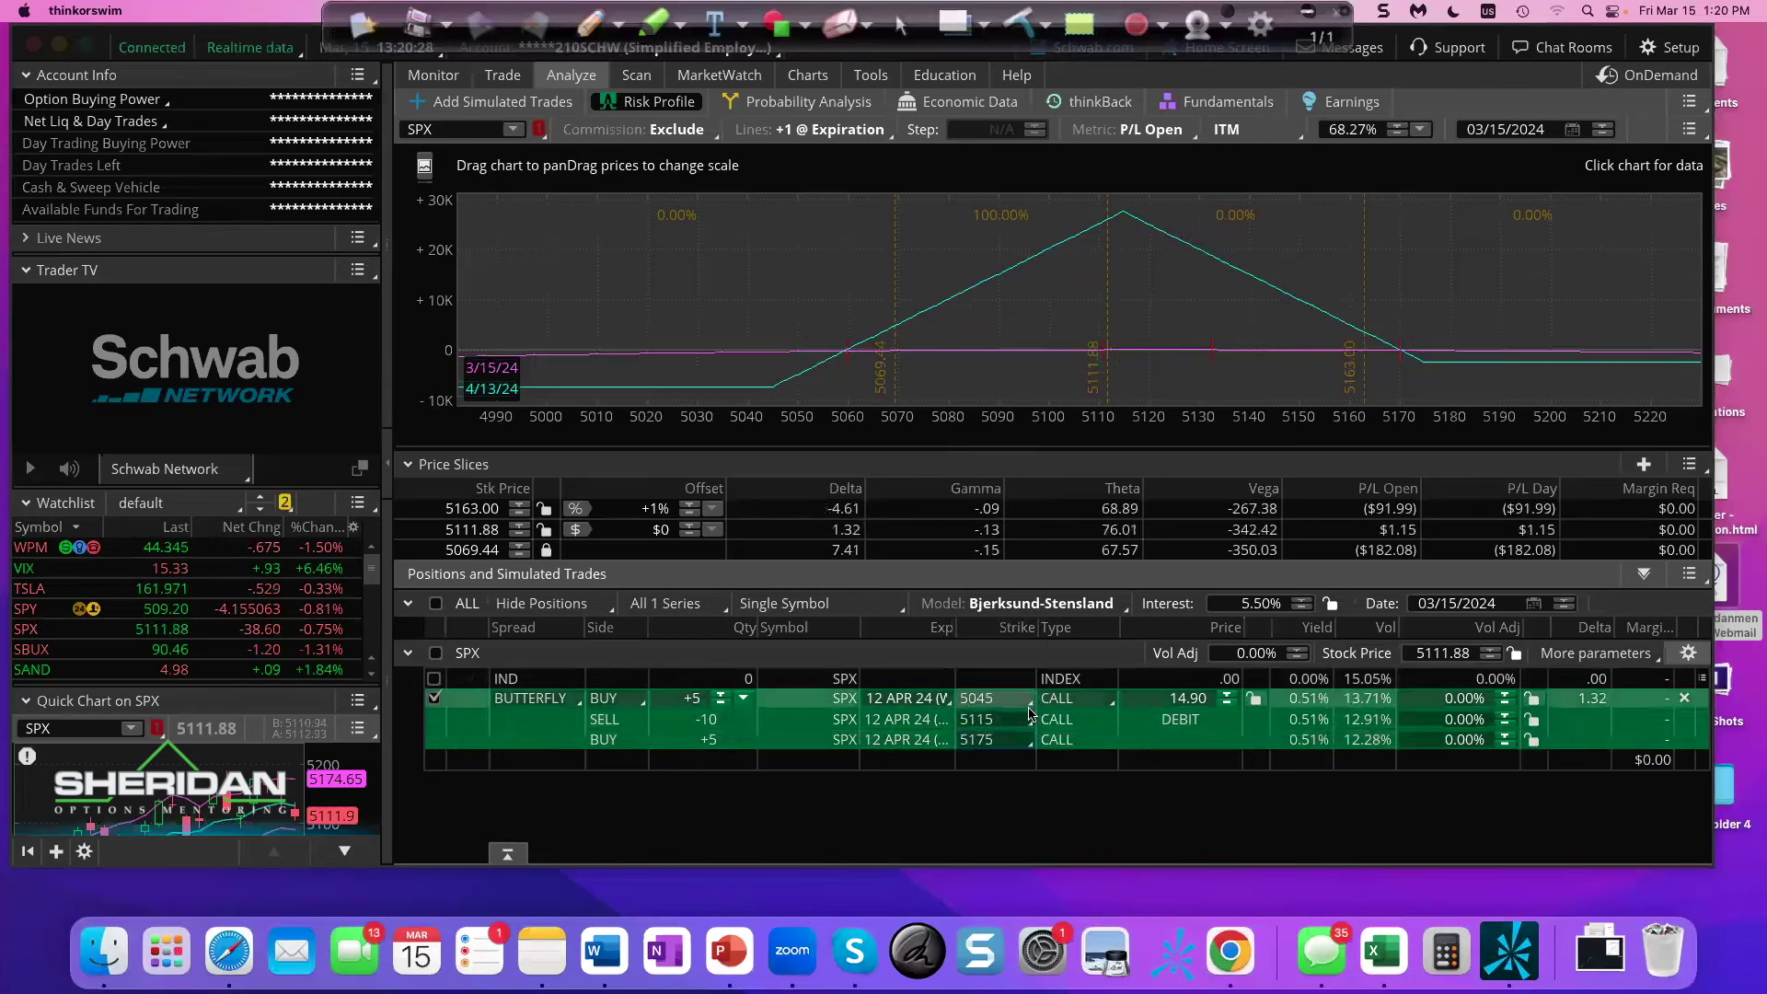
# - Bring up the option chain and collapse the 17 MAY 24 expiration
pyautogui.click(529, 104)
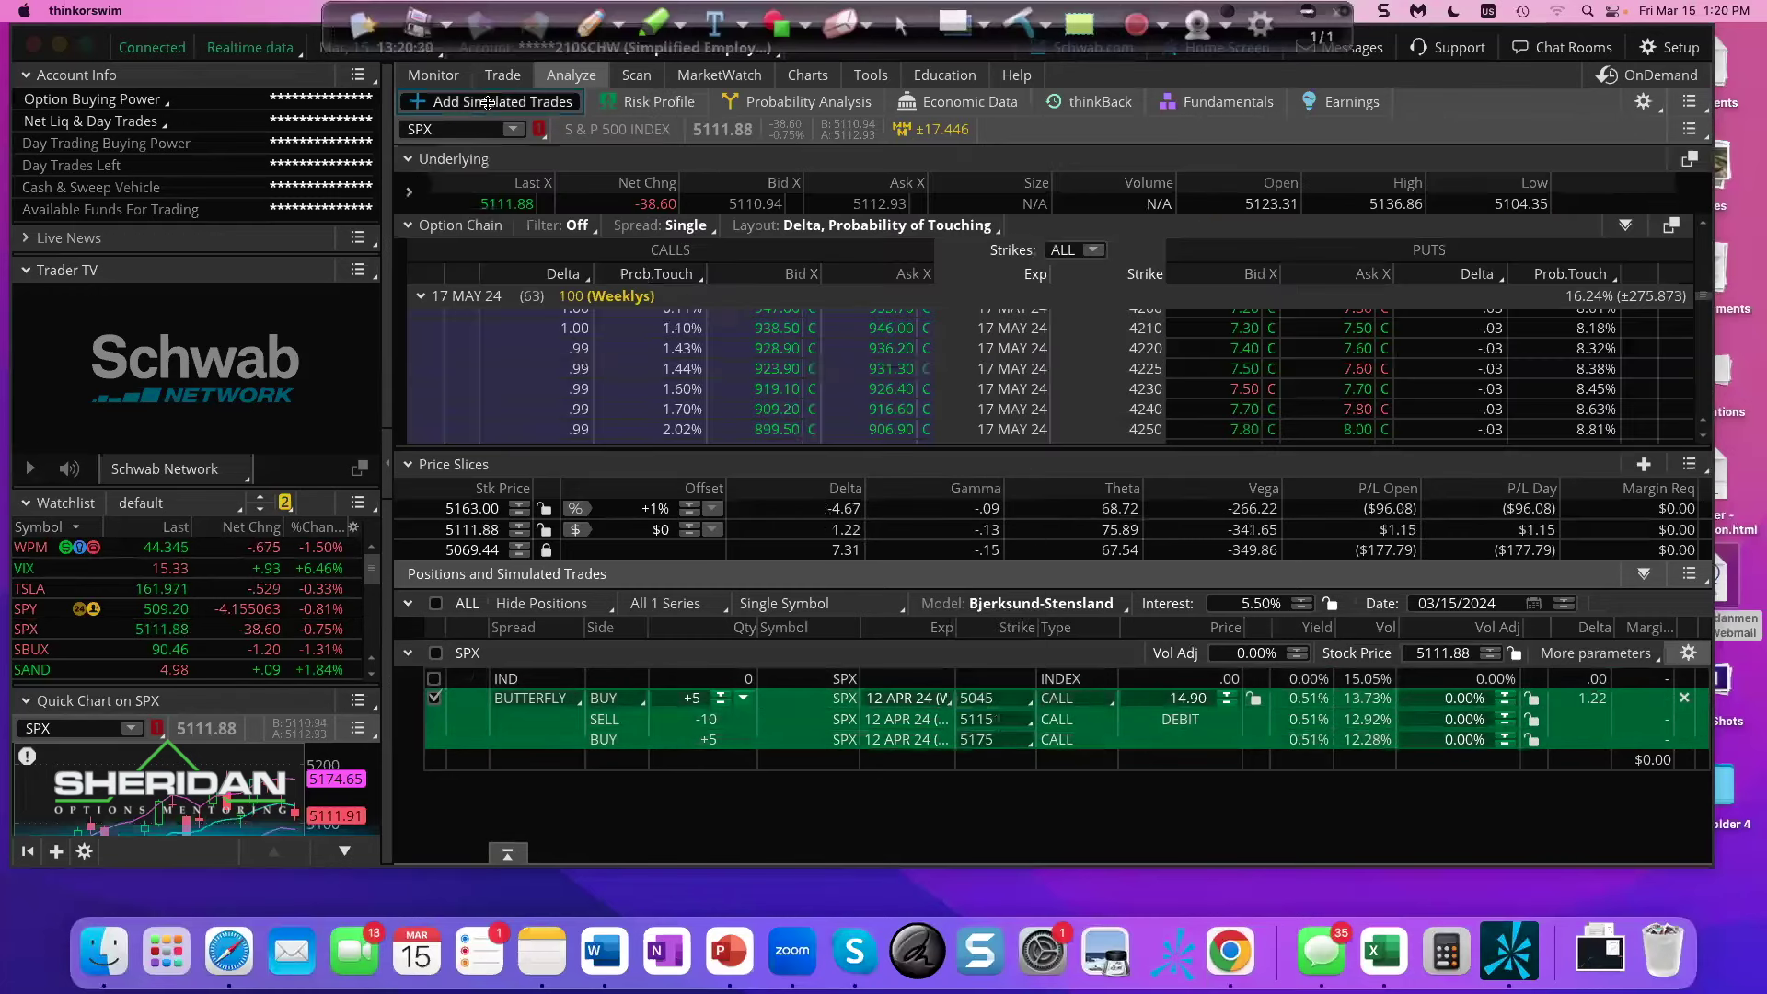
pyautogui.click(420, 294)
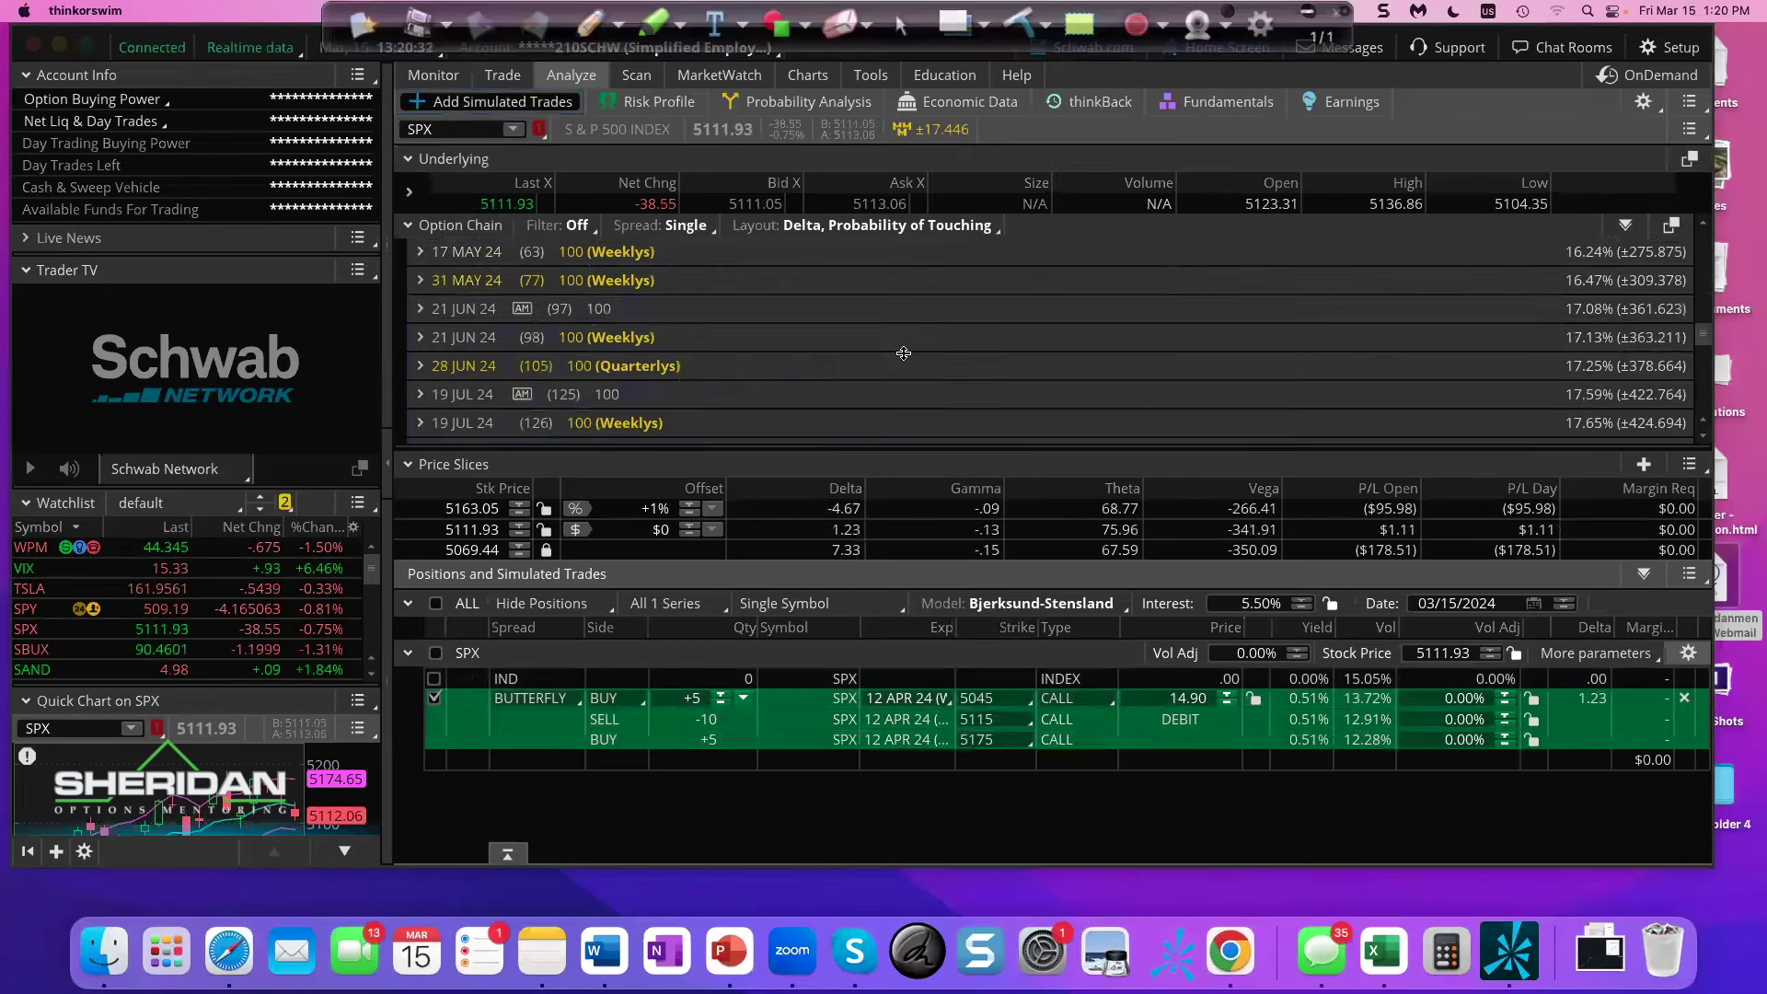
pyautogui.moveTo(1701, 335); pyautogui.dragTo(1693, 294)
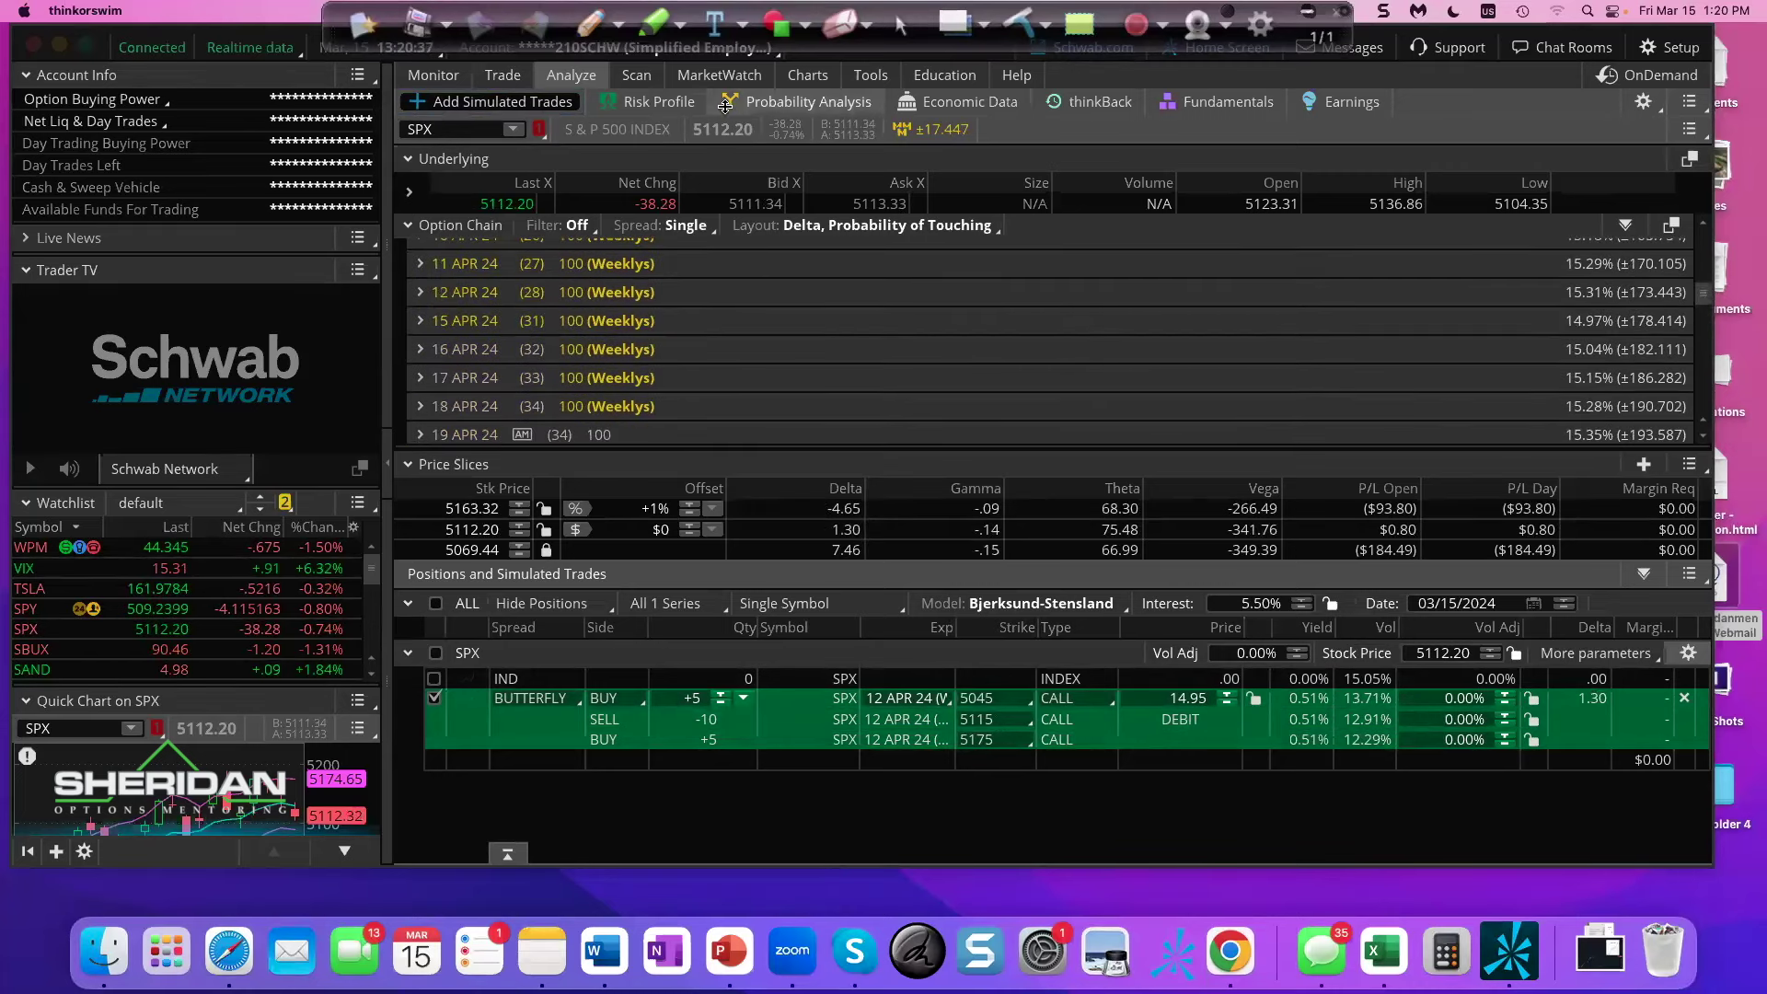
# - Set the third price slice to -1% and view the butterfly's risk profile
pyautogui.click(649, 101)
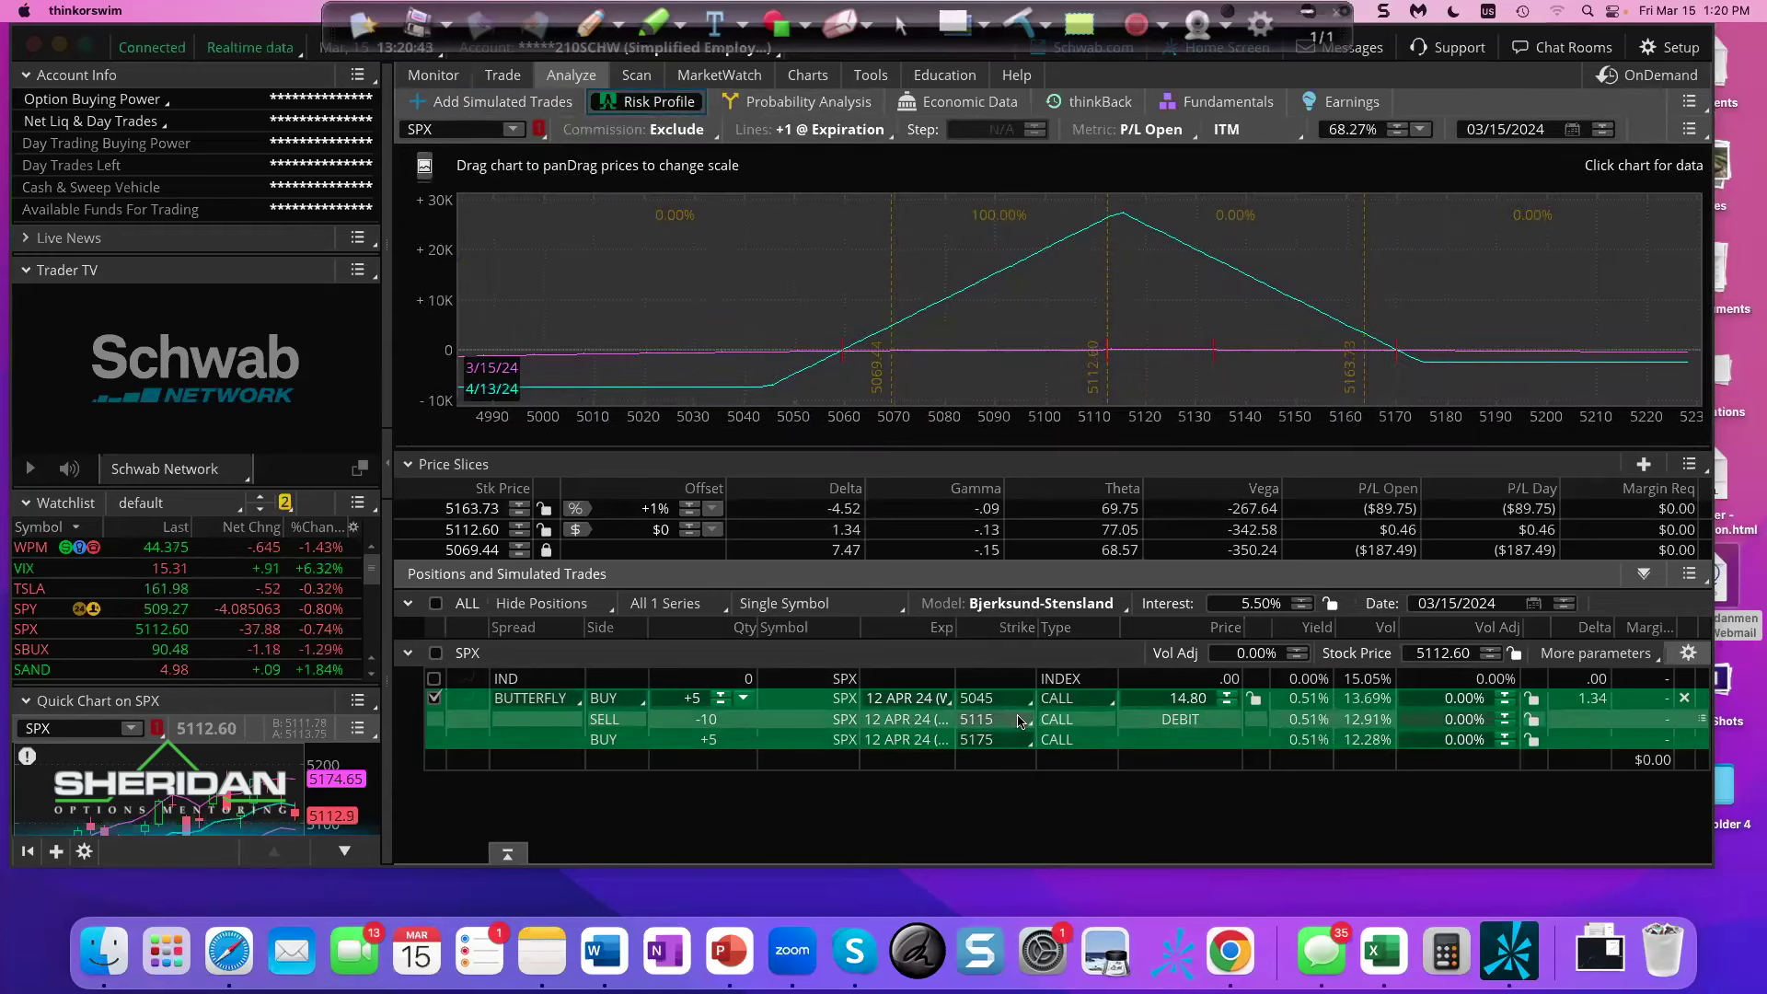
pyautogui.click(545, 551)
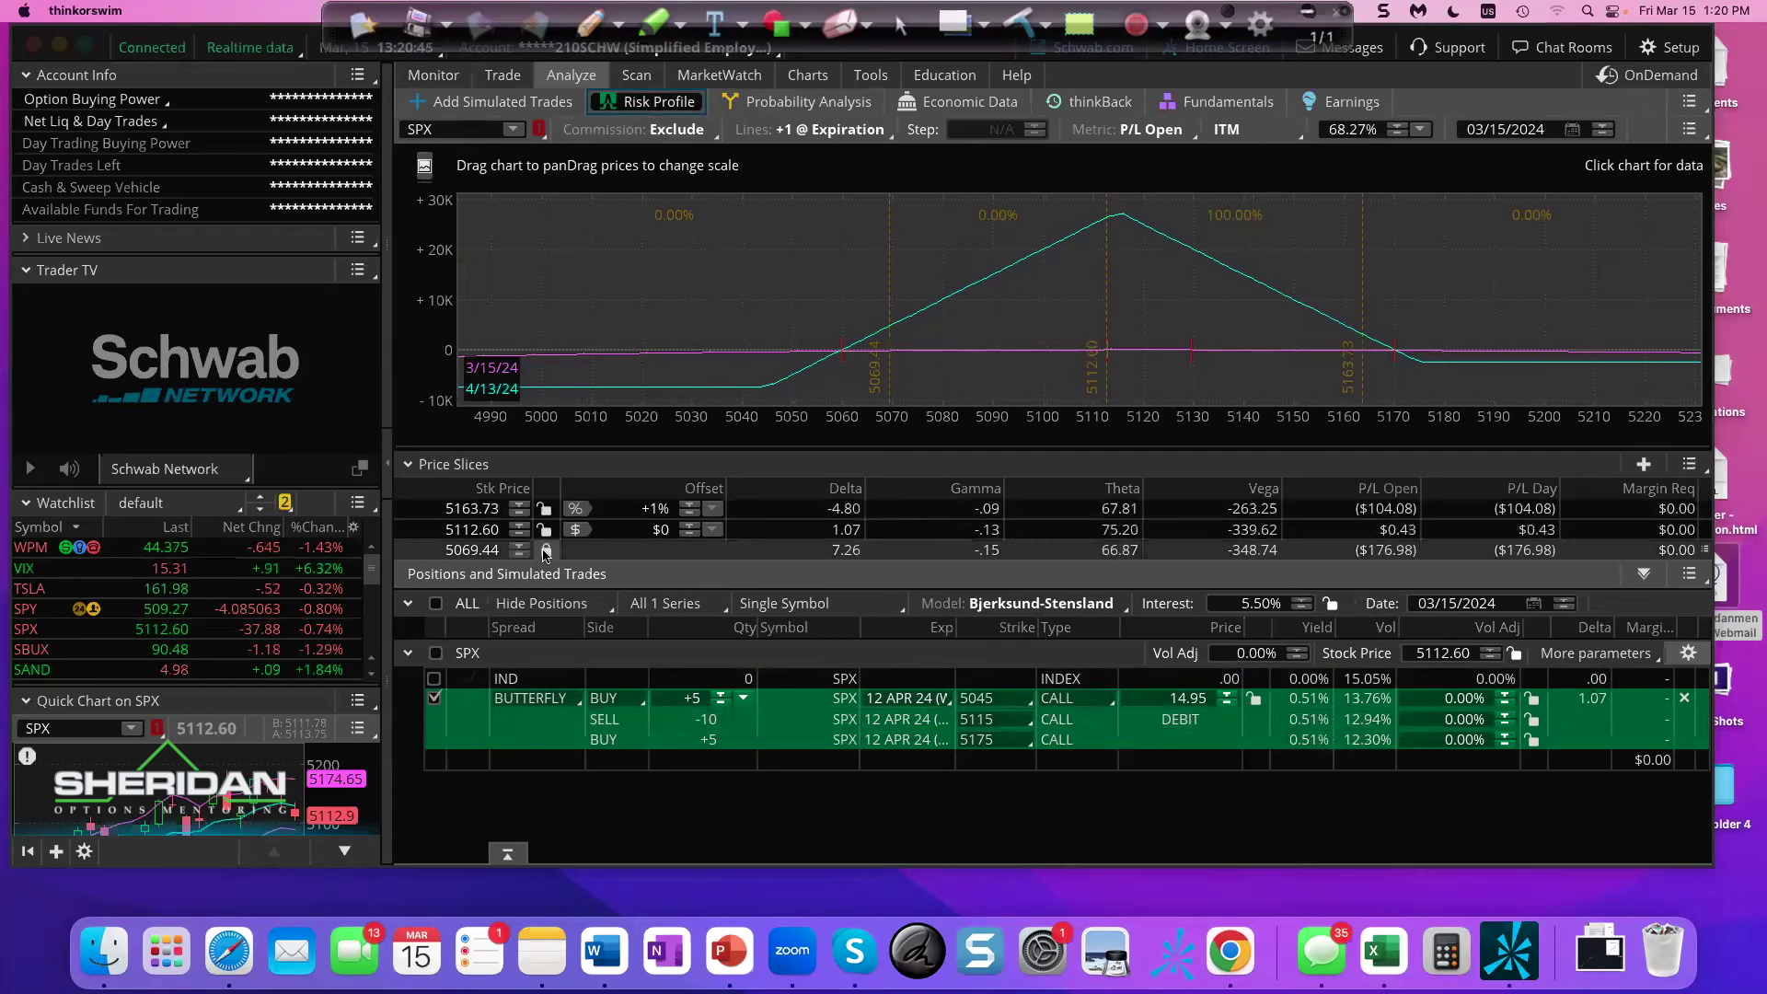
pyautogui.click(472, 101)
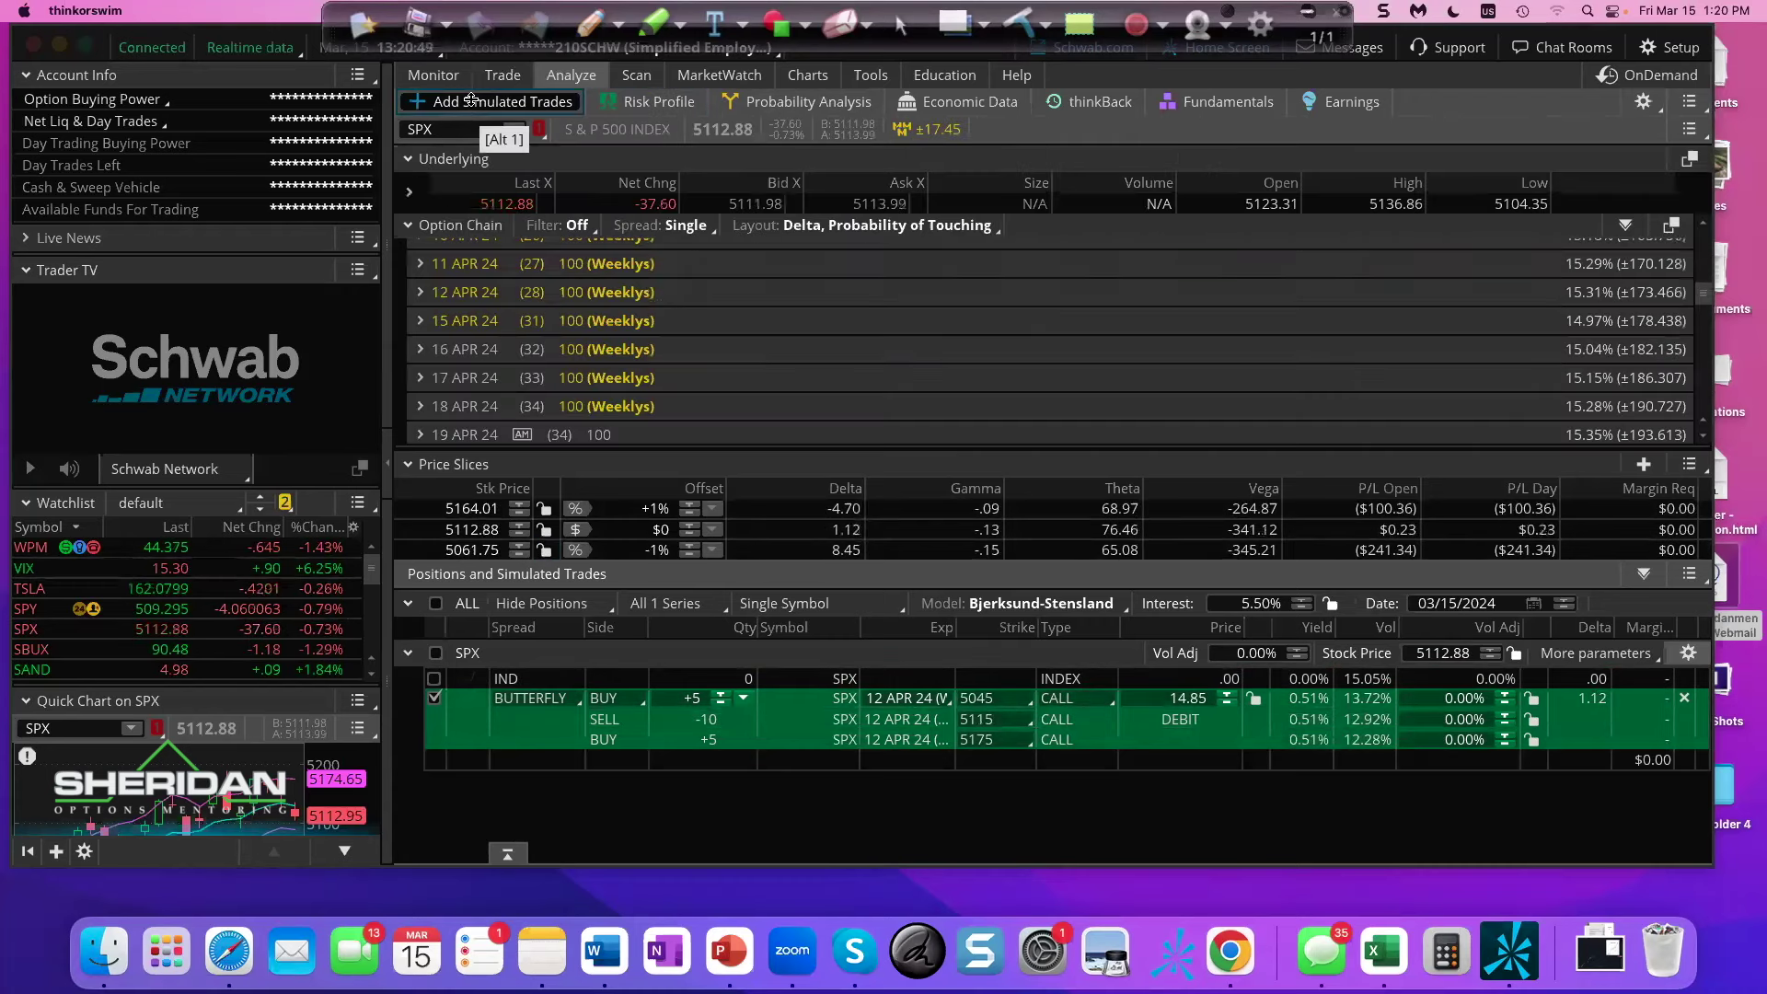
pyautogui.click(659, 101)
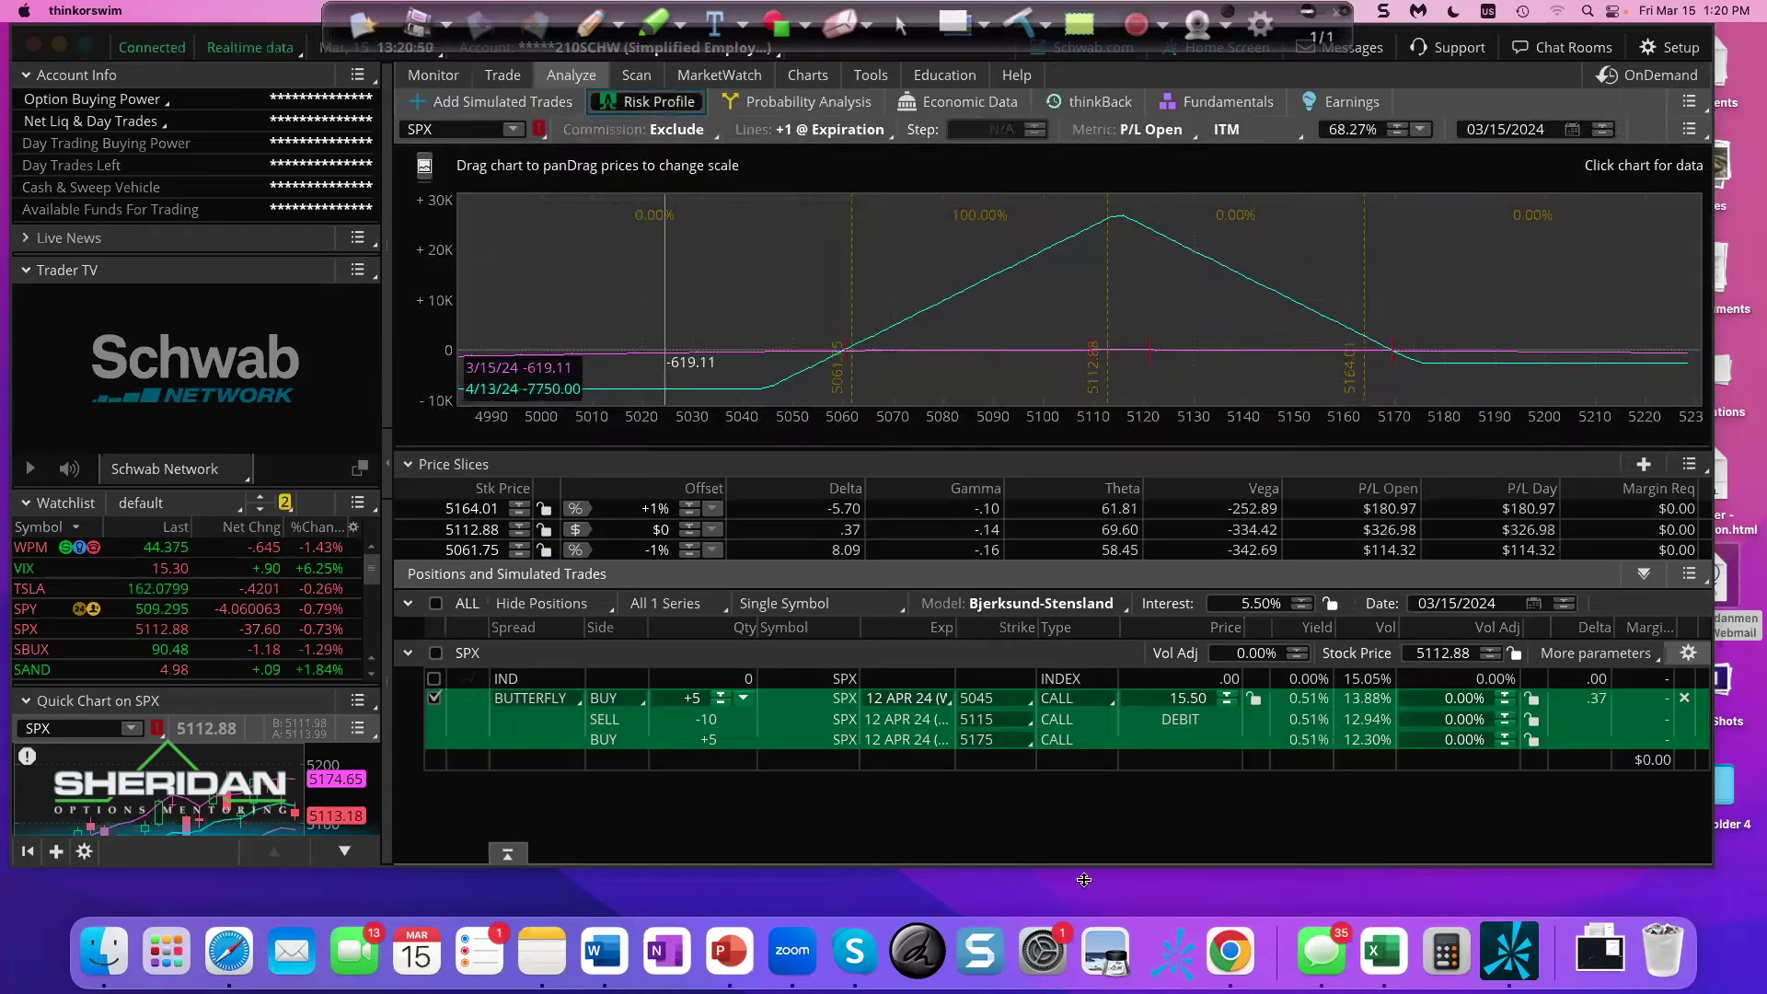
# - Shift the chart toward higher prices and step the butterfly down to 3/-6/3
pyautogui.moveTo(1088, 299)
pyautogui.mouseDown()
pyautogui.moveTo(982, 299)
pyautogui.moveTo(1082, 302)
pyautogui.mouseUp()
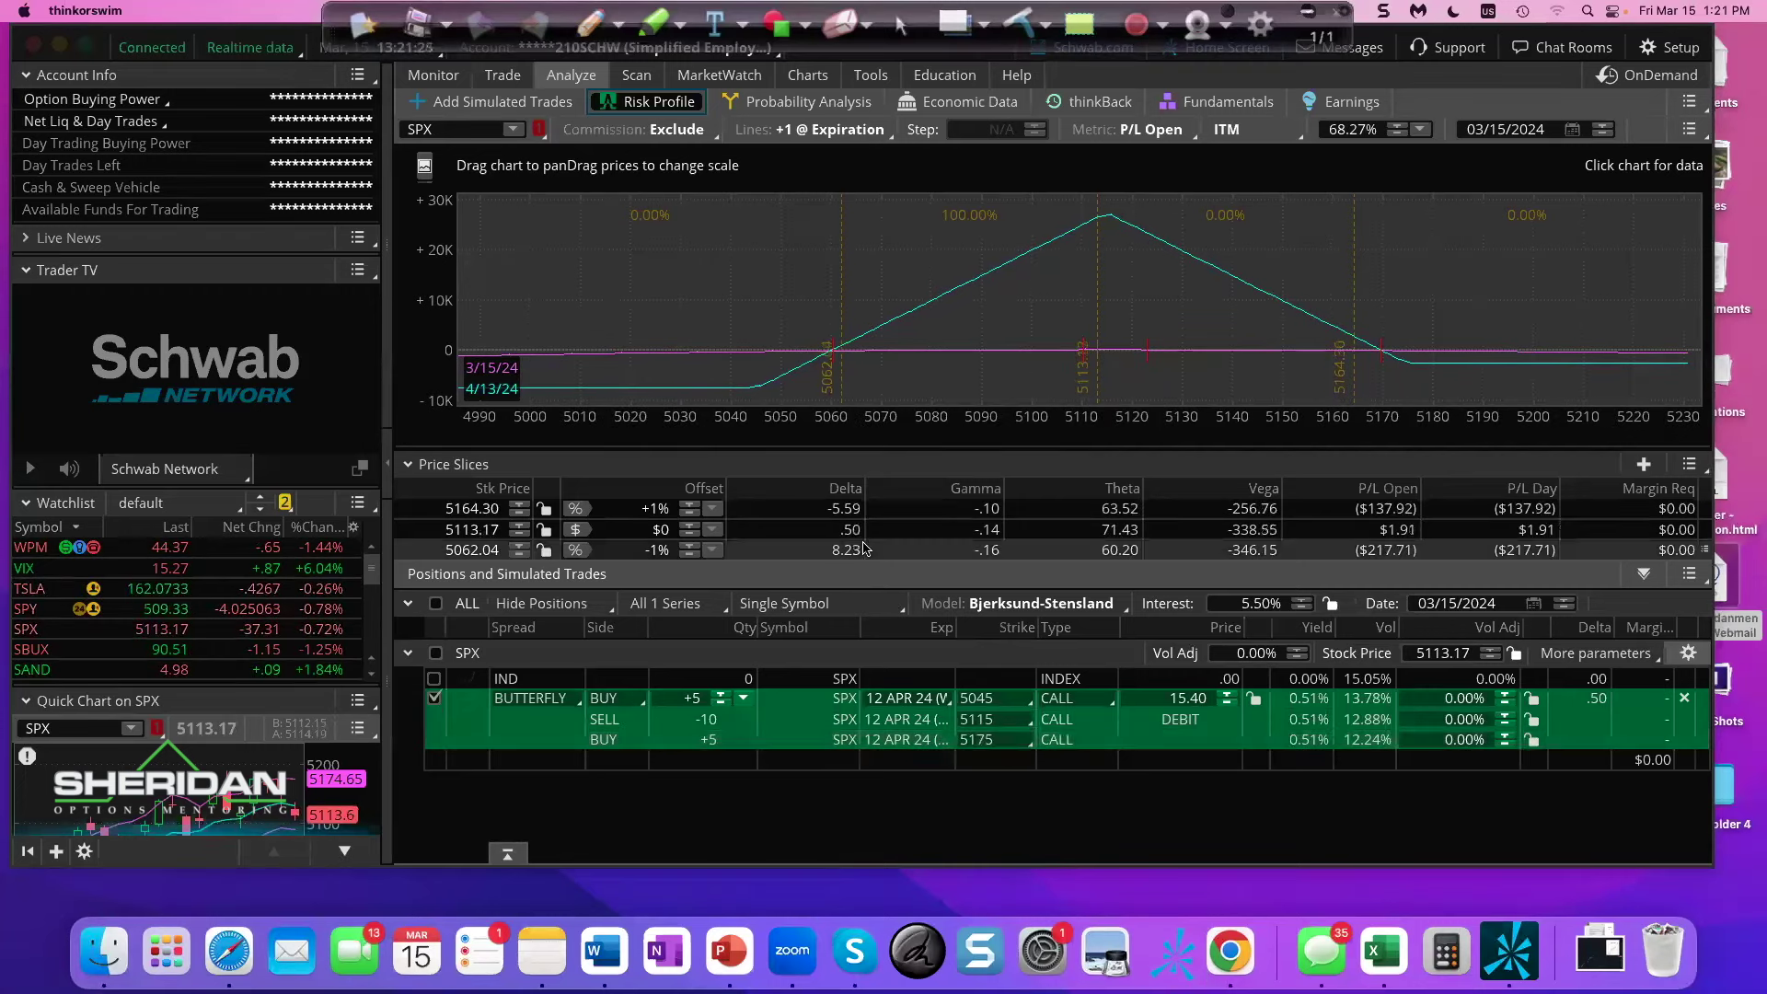
pyautogui.click(720, 702)
# - Lower the butterfly quantity until the legs read +1/-2/+1
pyautogui.click(719, 702)
pyautogui.click(719, 703)
pyautogui.click(720, 702)
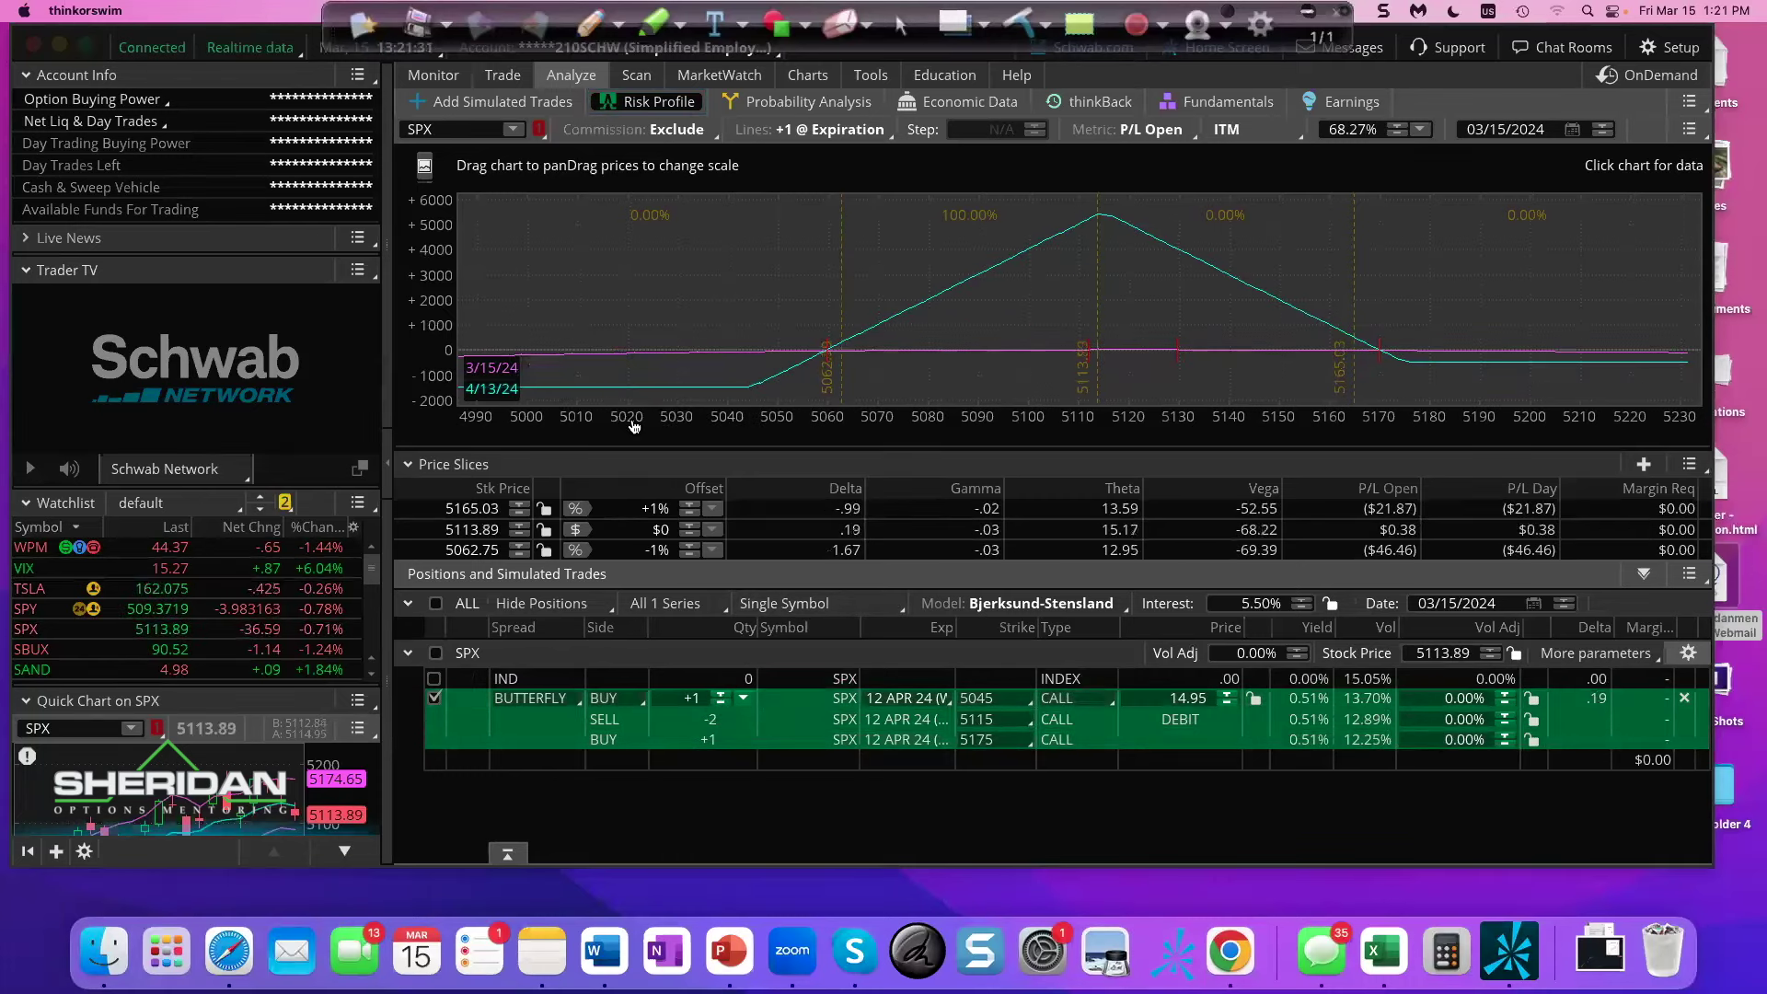
pyautogui.moveTo(635, 391)
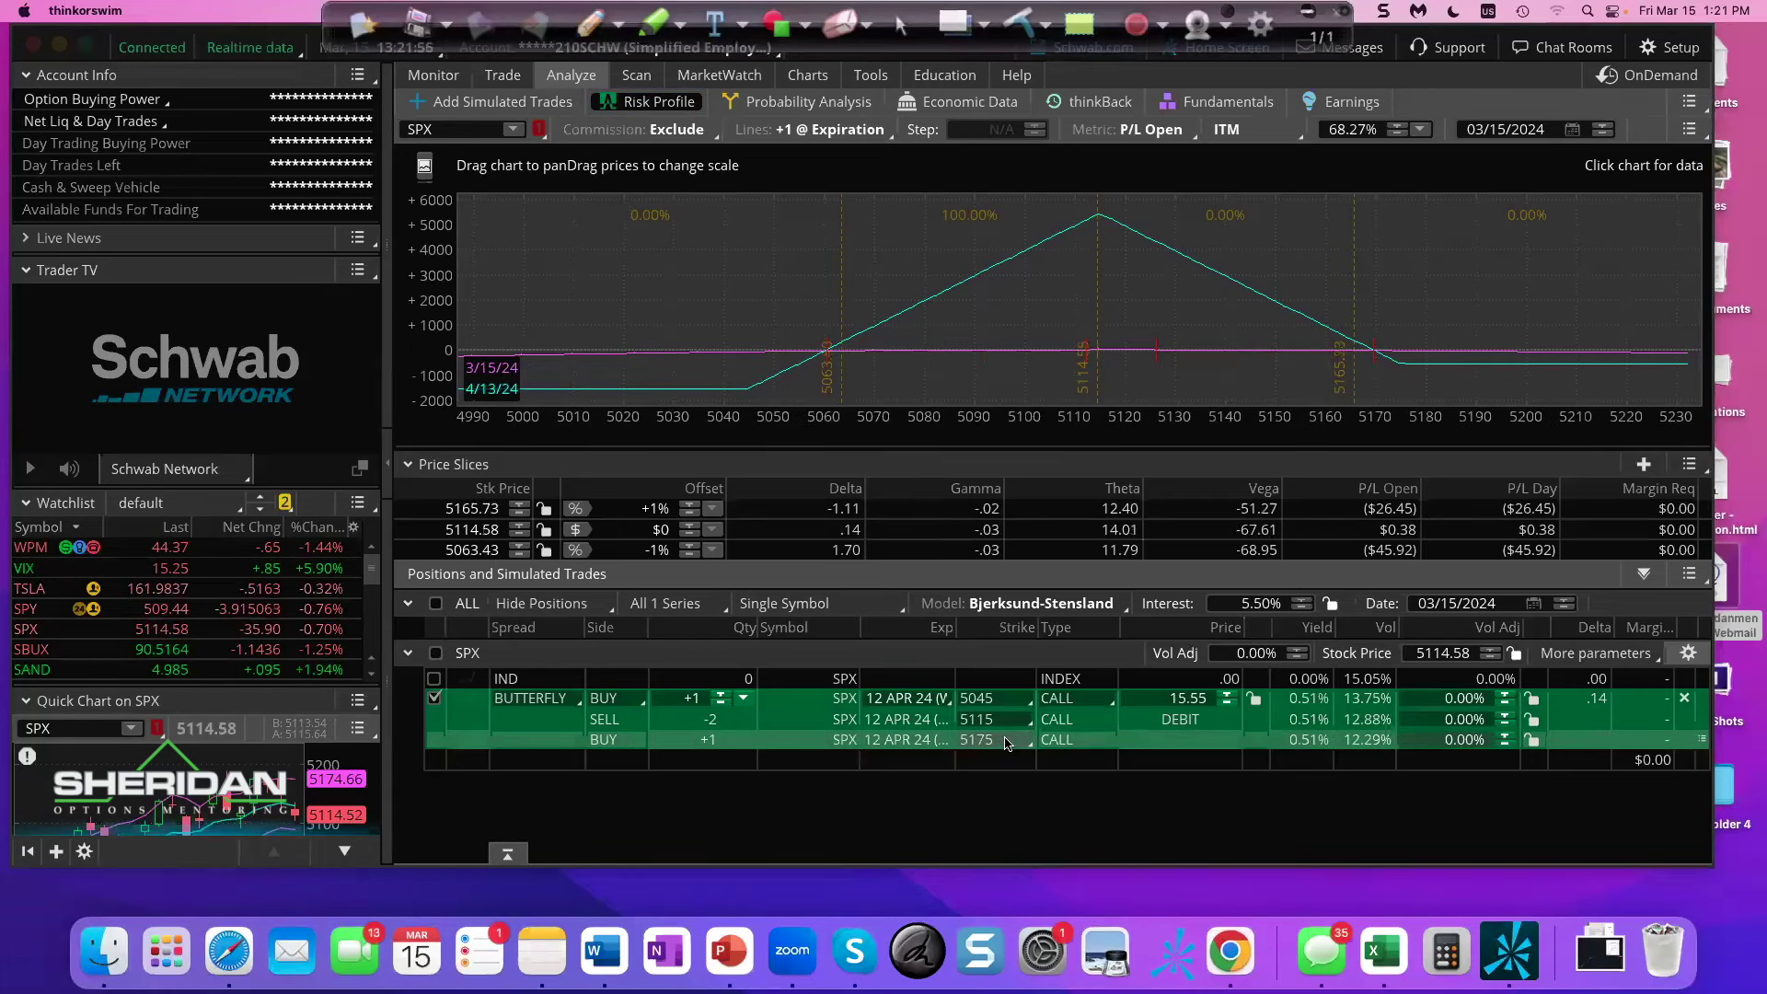
# - Change the upper long call strike from 5175 to 5180
pyautogui.click(1028, 742)
pyautogui.scroll(-1, 1031, 707)
pyautogui.click(1005, 704)
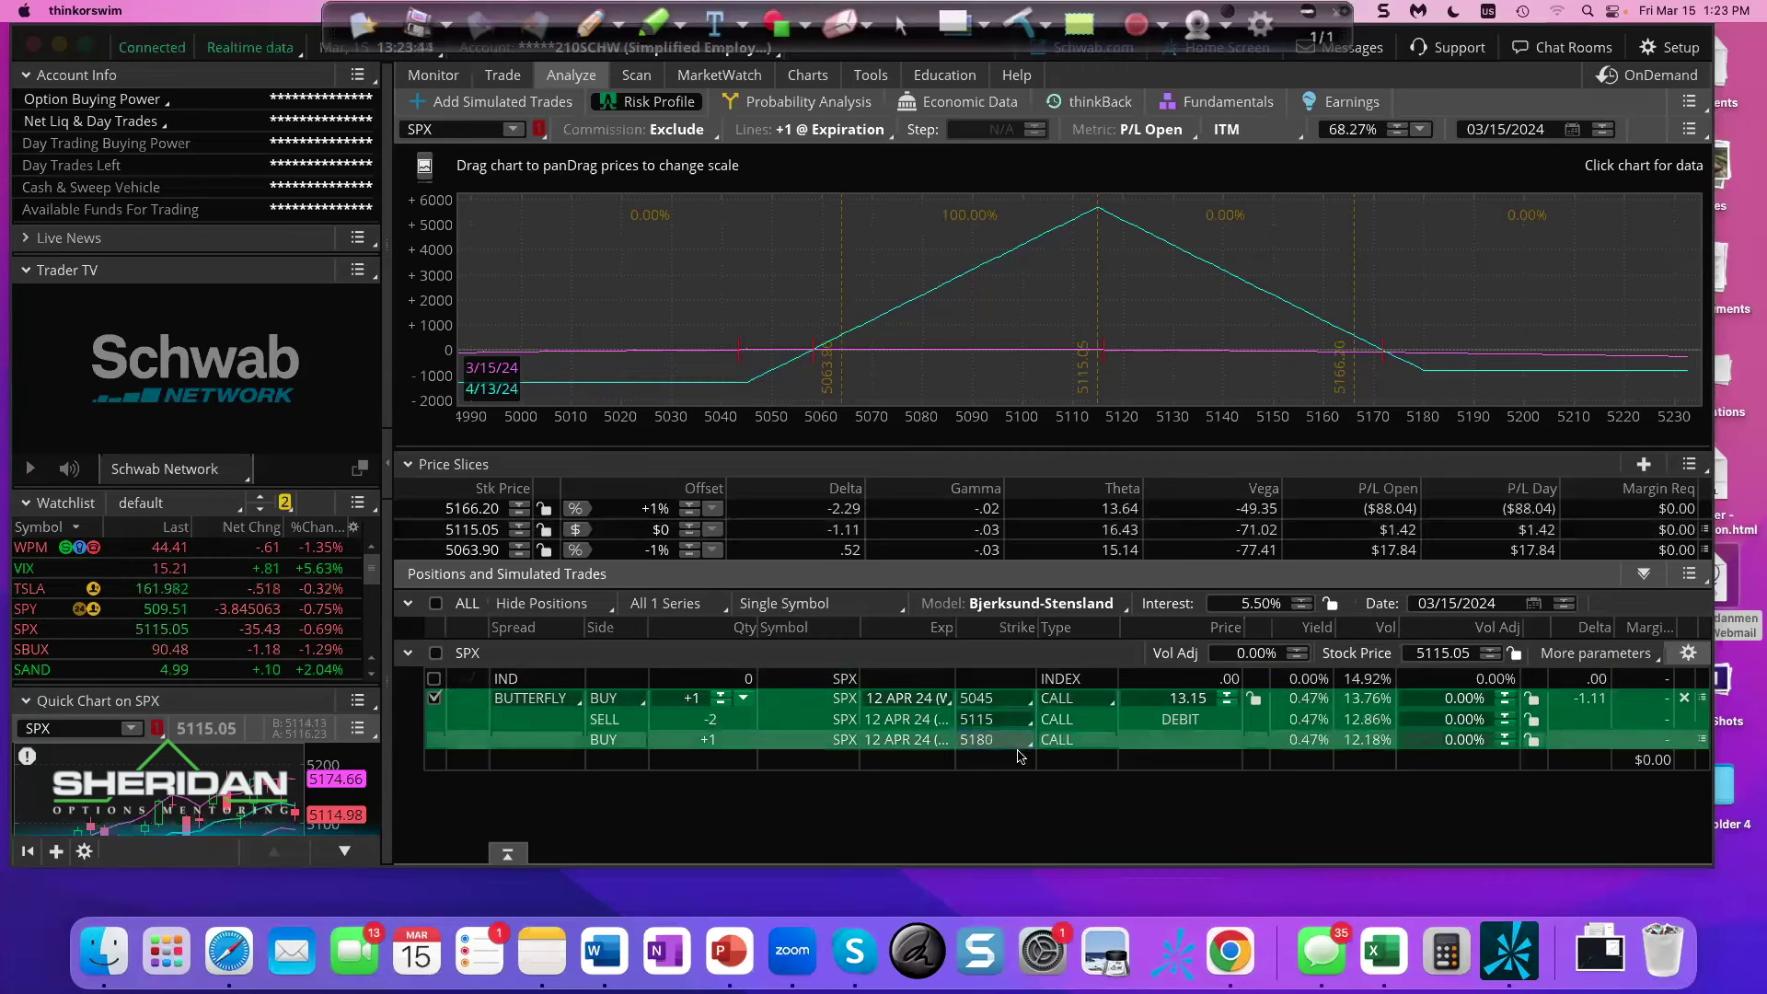
pyautogui.click(1015, 742)
pyautogui.click(1013, 666)
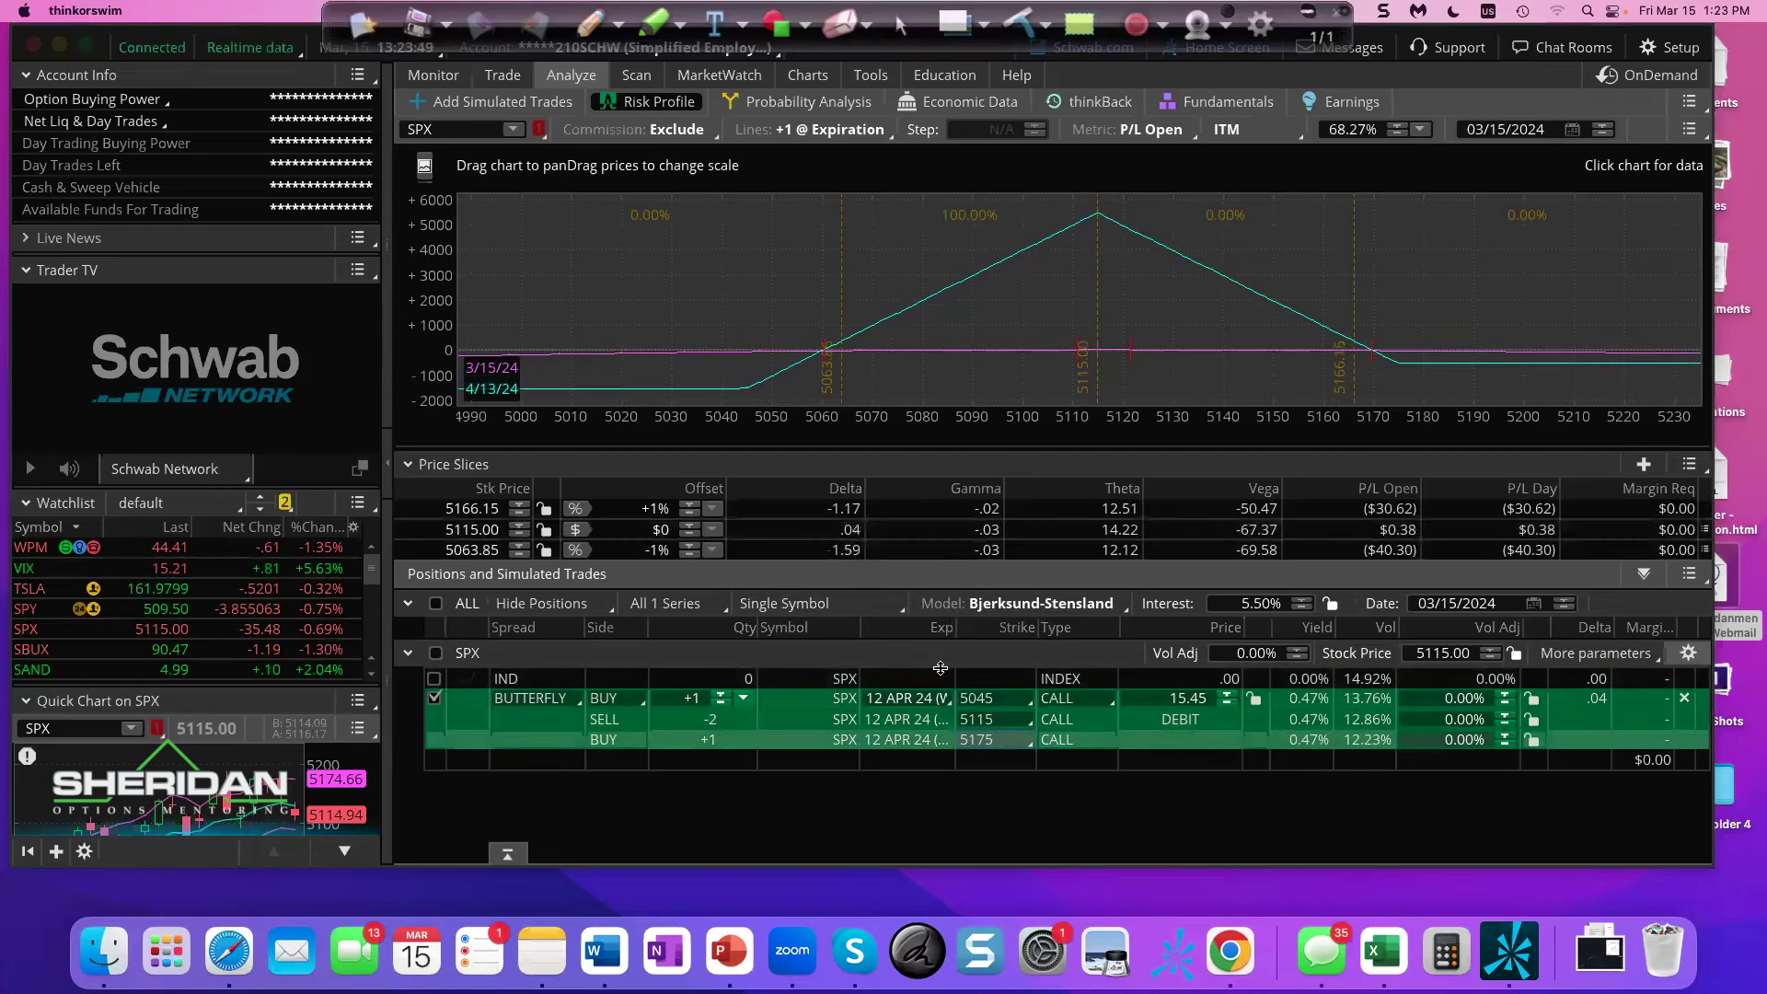
pyautogui.click(1005, 742)
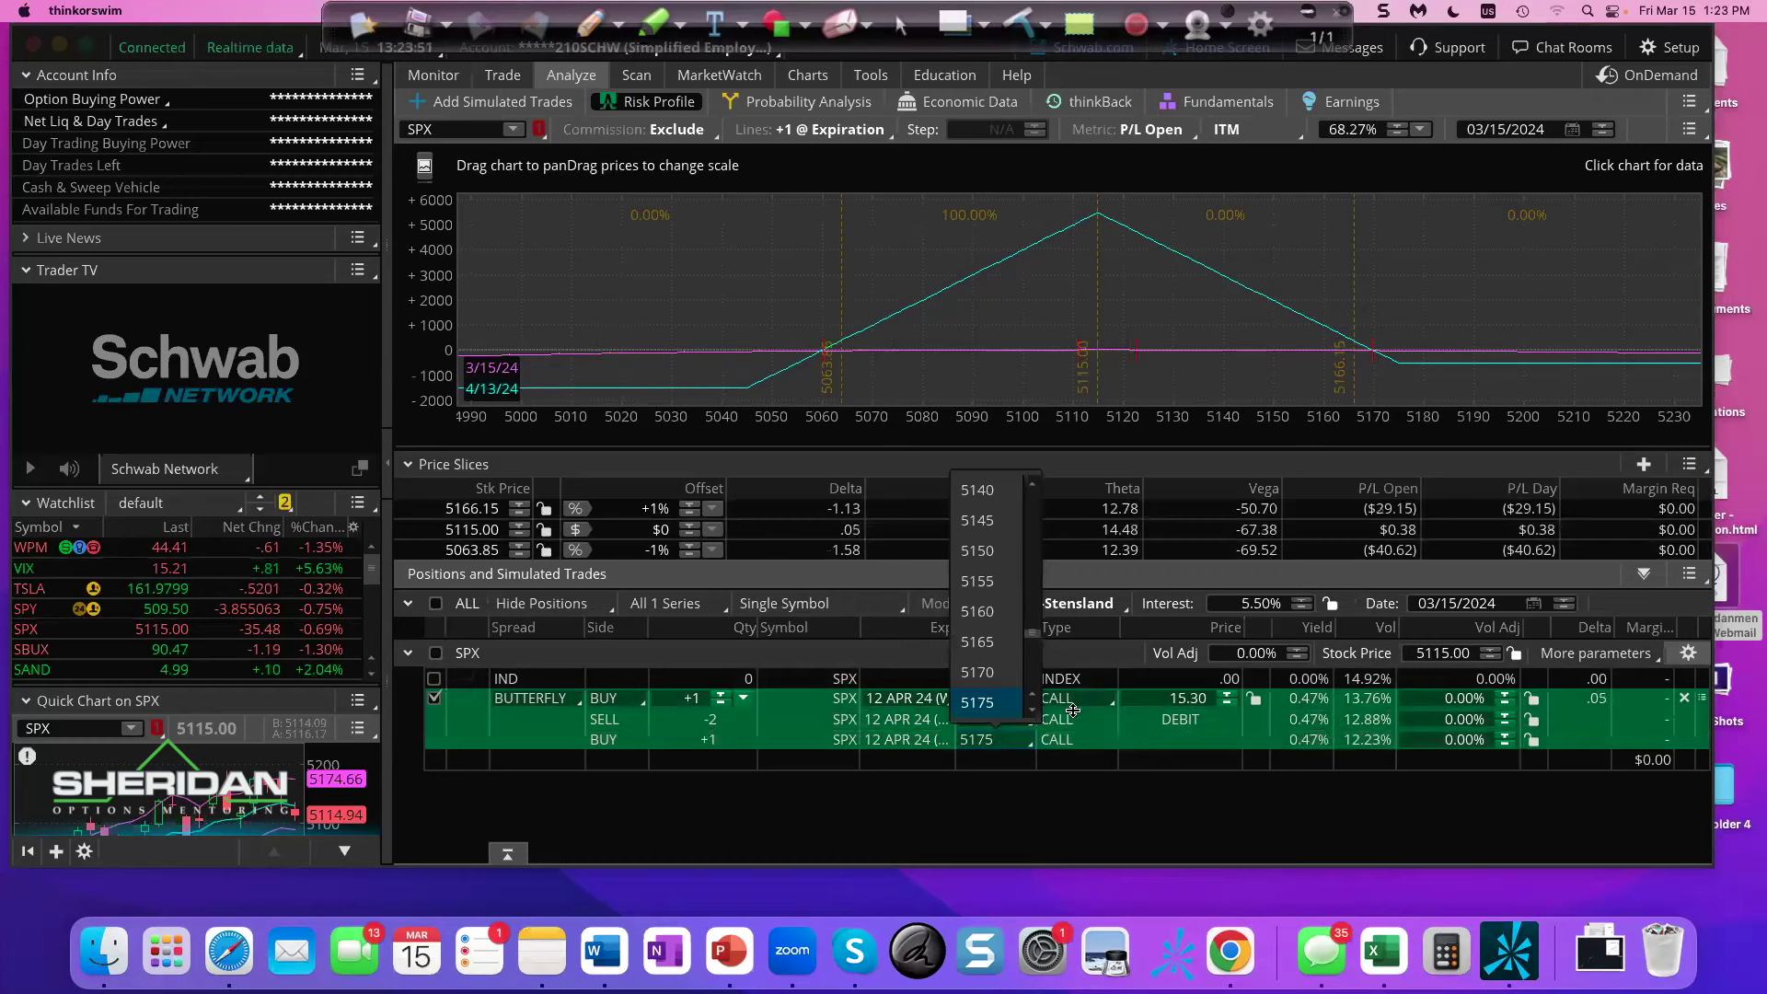
pyautogui.click(1036, 709)
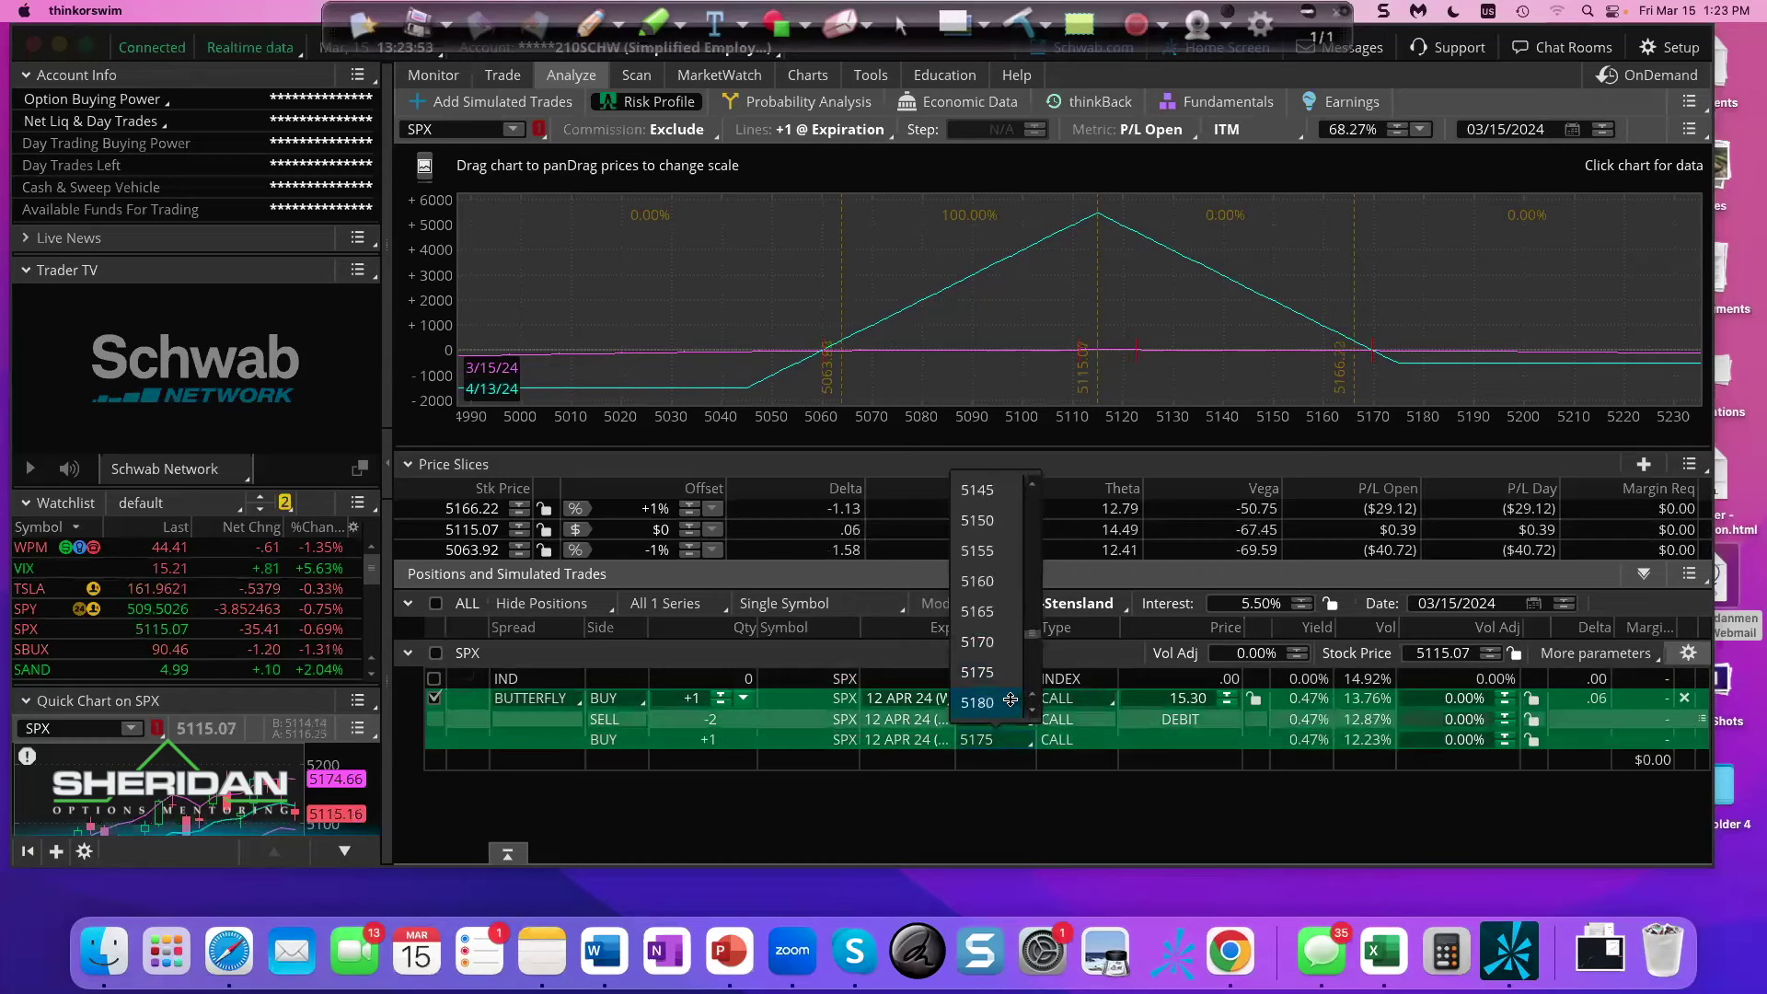
pyautogui.click(1012, 702)
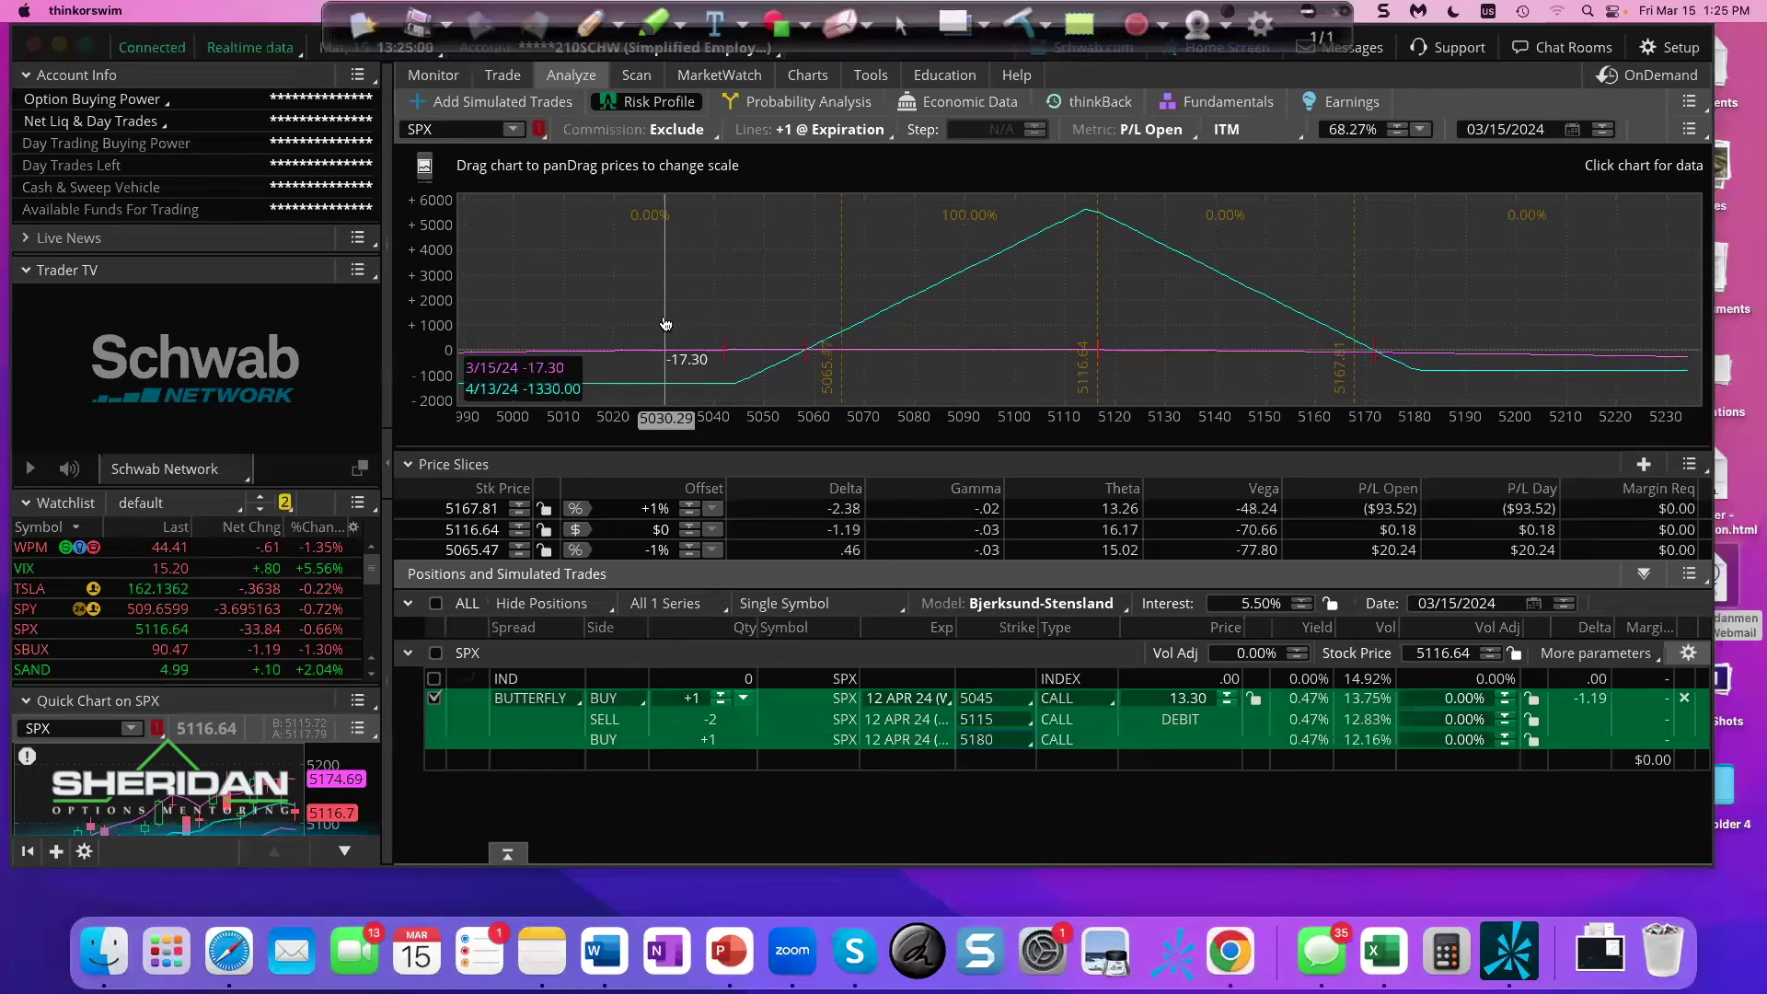
# - Restrike the short calls to 5120 and the lower long call to 5050
pyautogui.click(1027, 724)
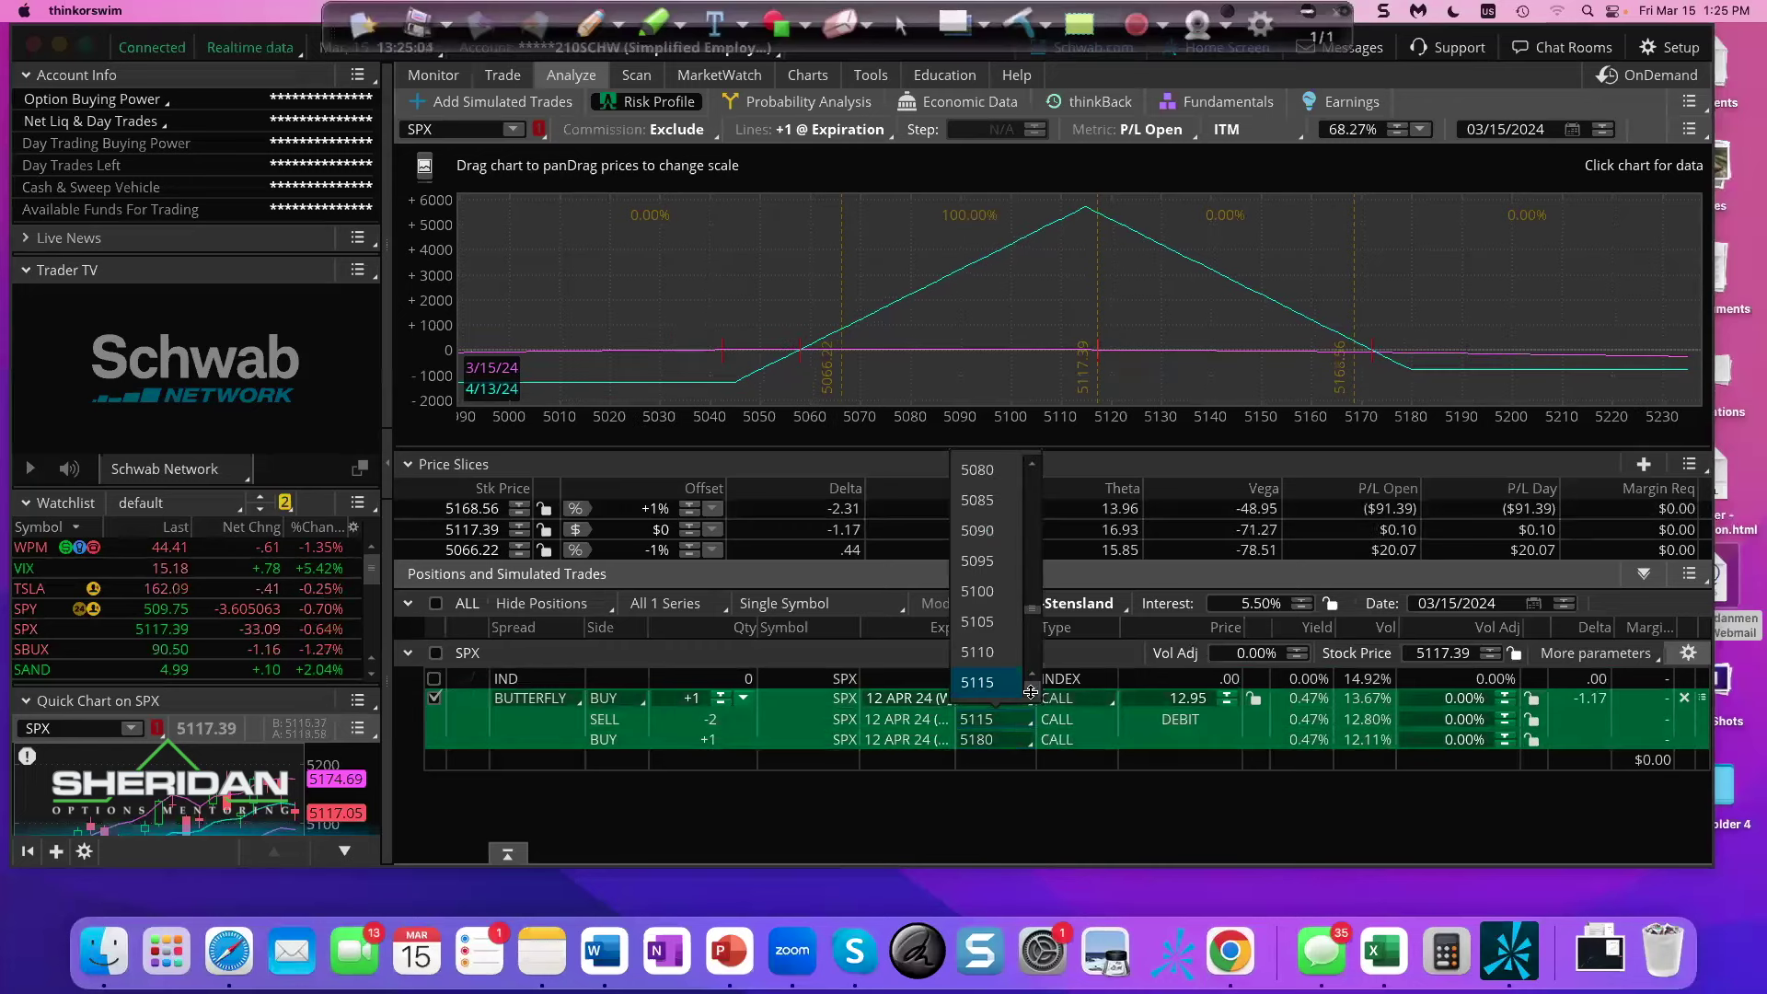
pyautogui.click(998, 683)
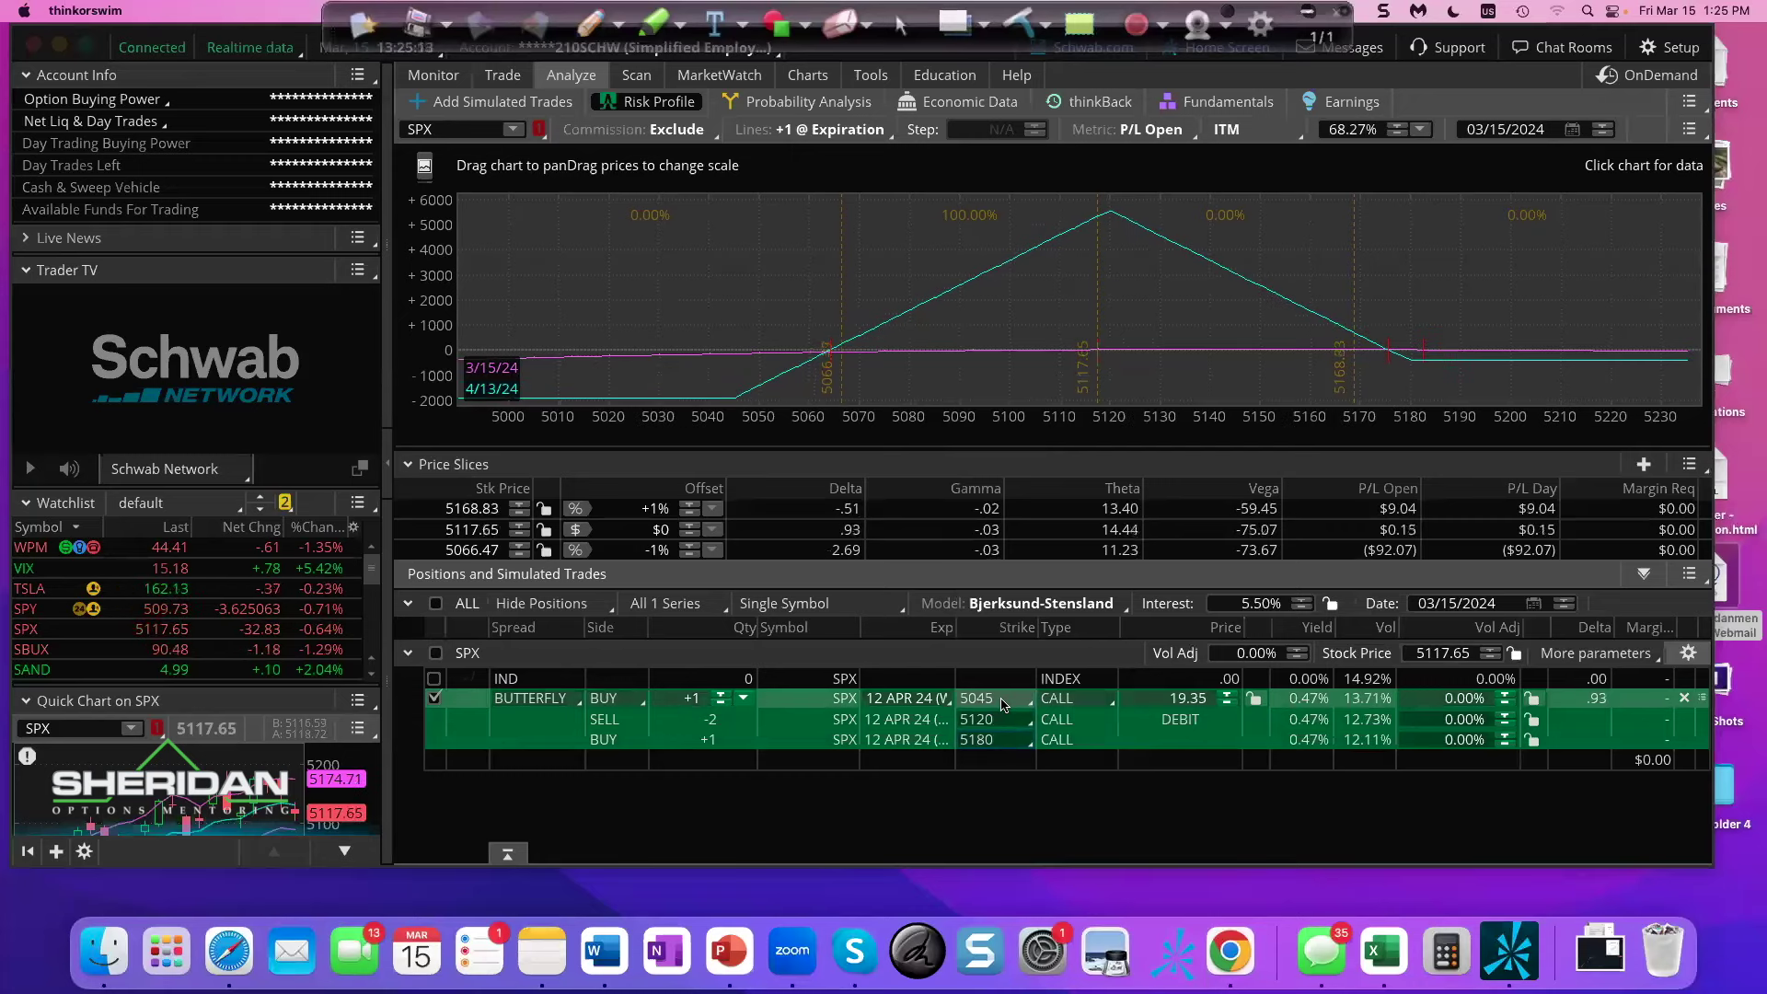
pyautogui.click(1005, 703)
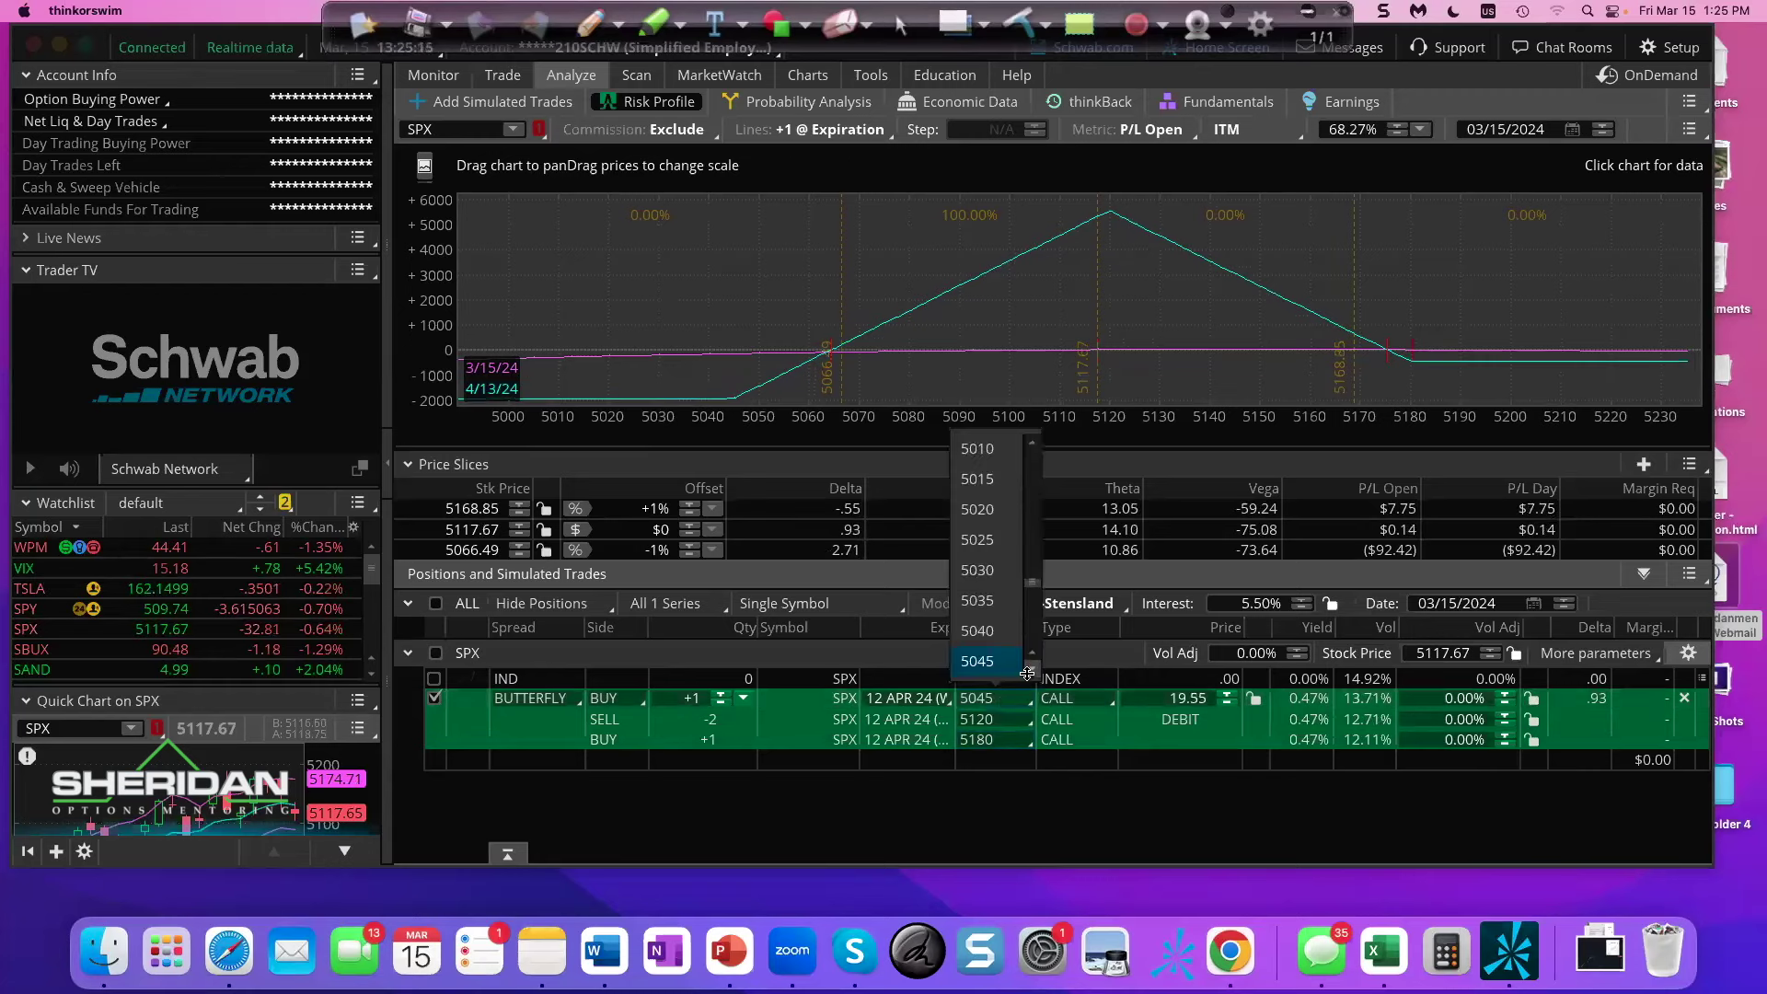
pyautogui.click(997, 661)
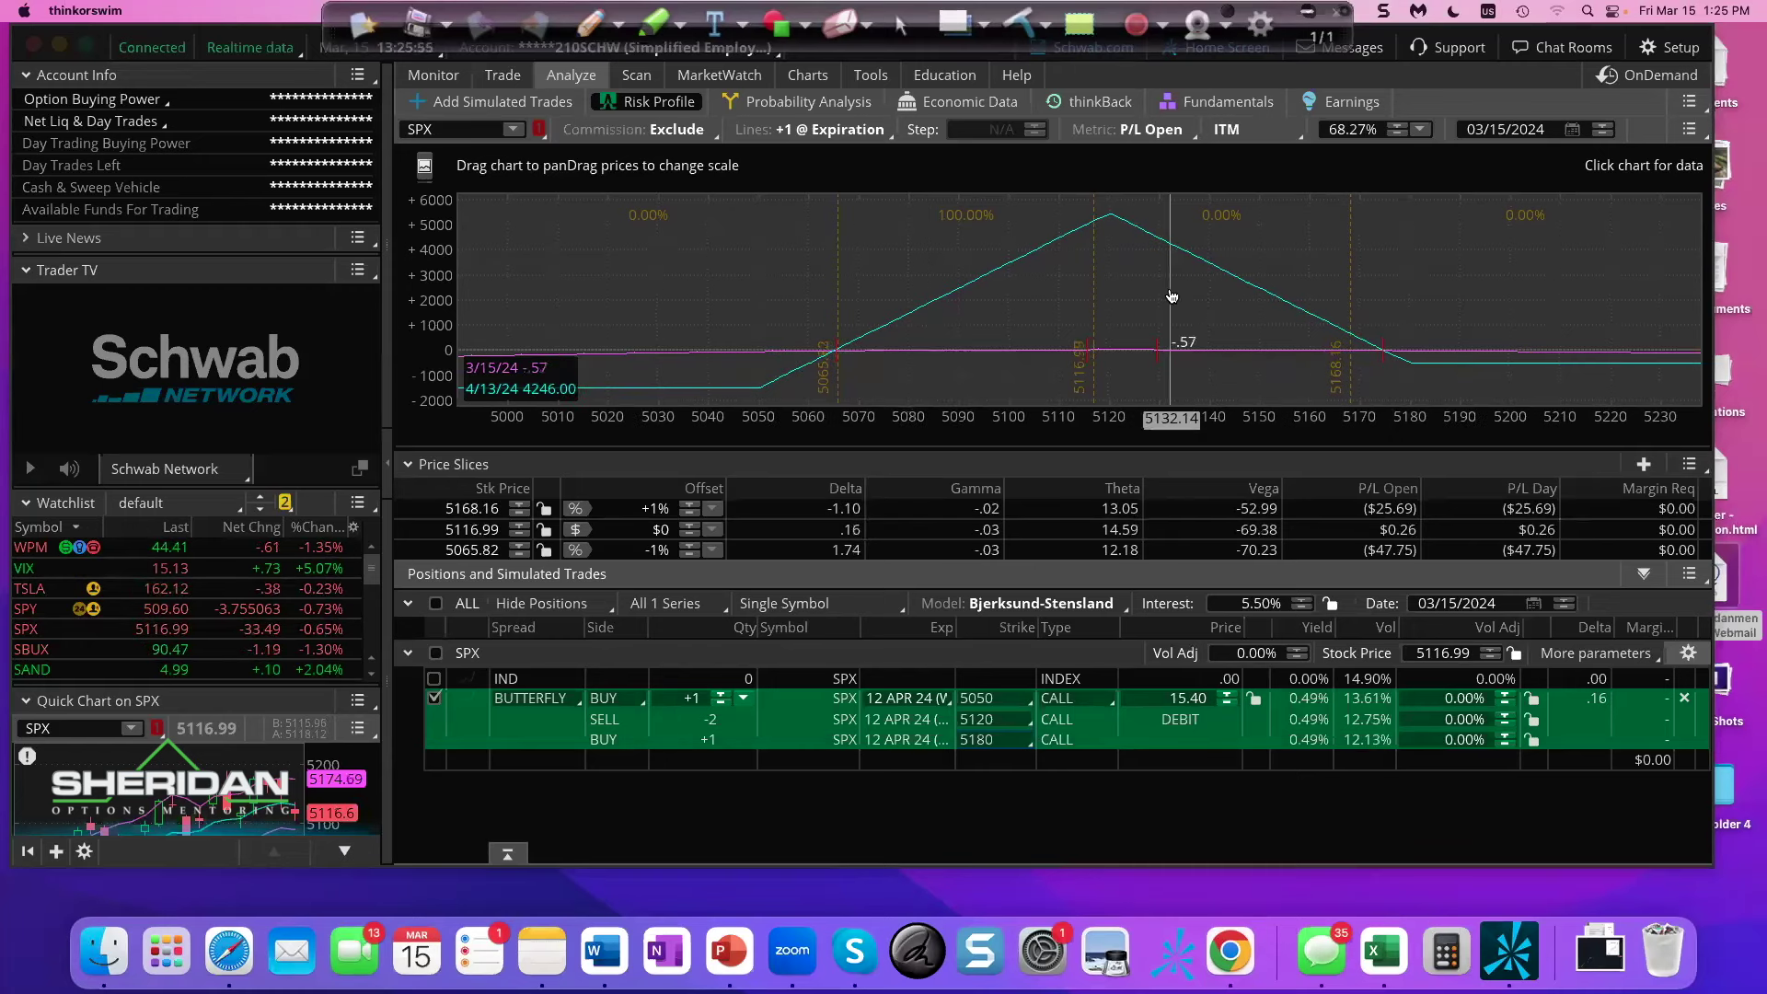
# - Bring up the SPX option chain for simulated trades, scrolled to the weekly expirations
pyautogui.moveTo(1168, 293); pyautogui.dragTo(1127, 290)
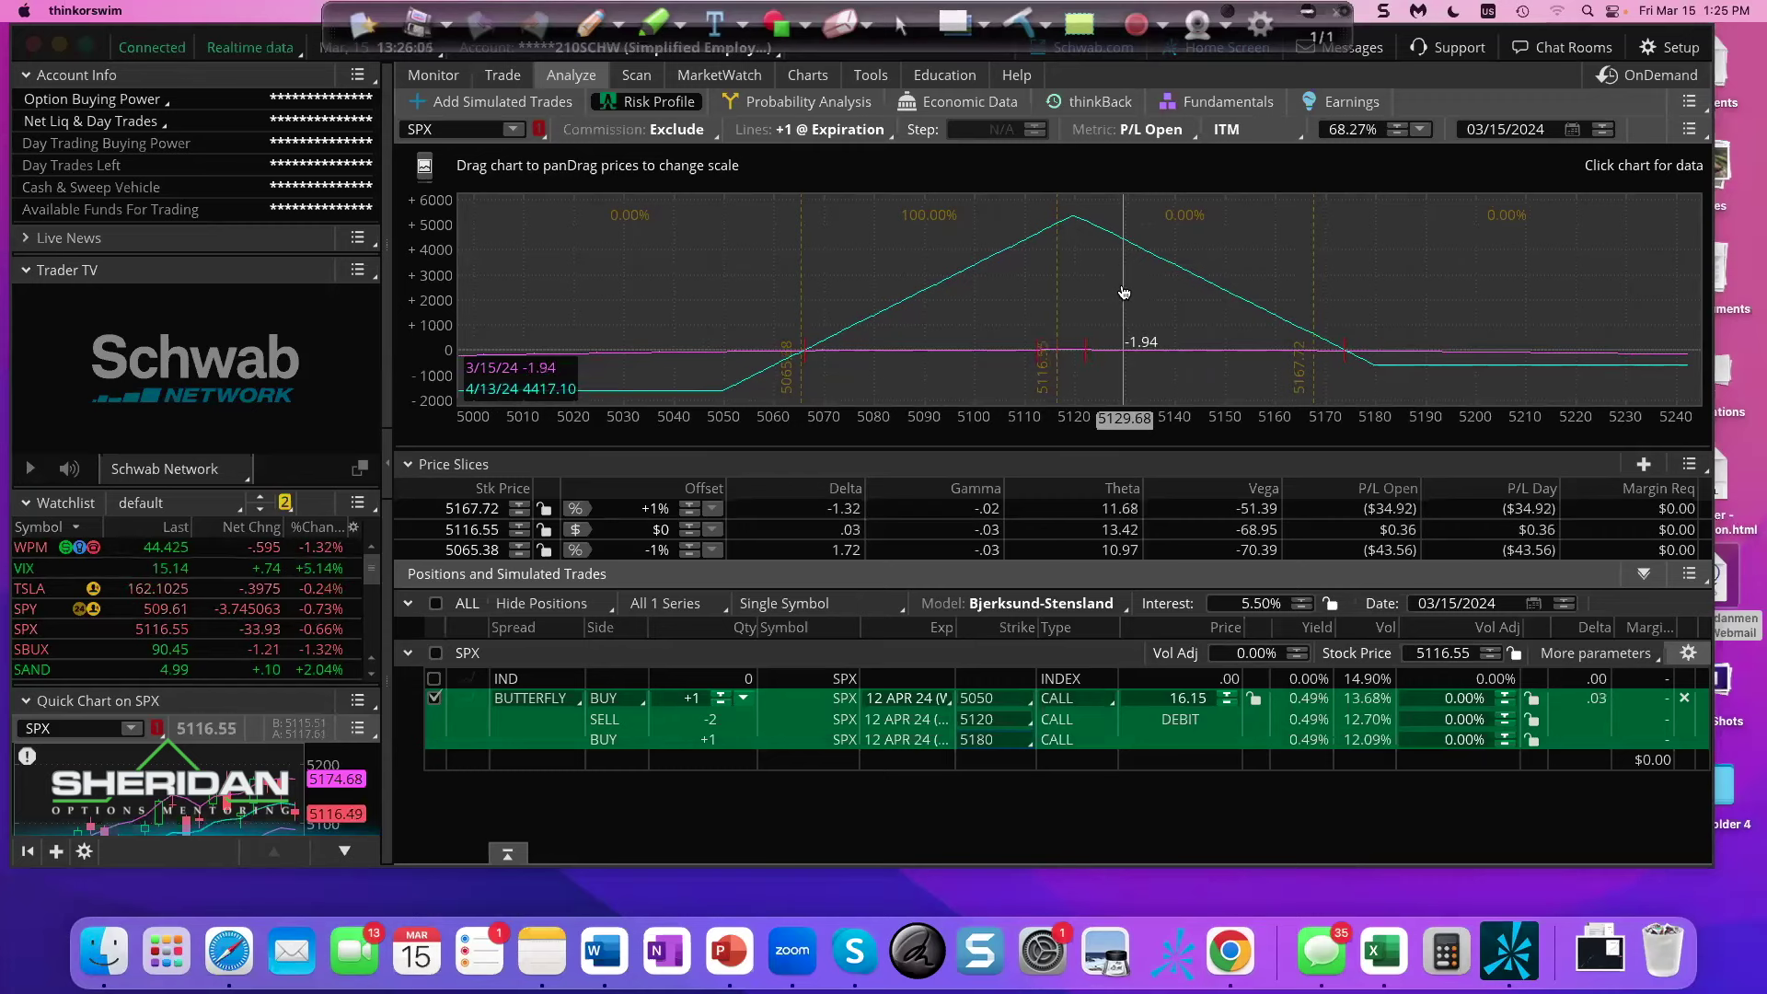
pyautogui.click(534, 97)
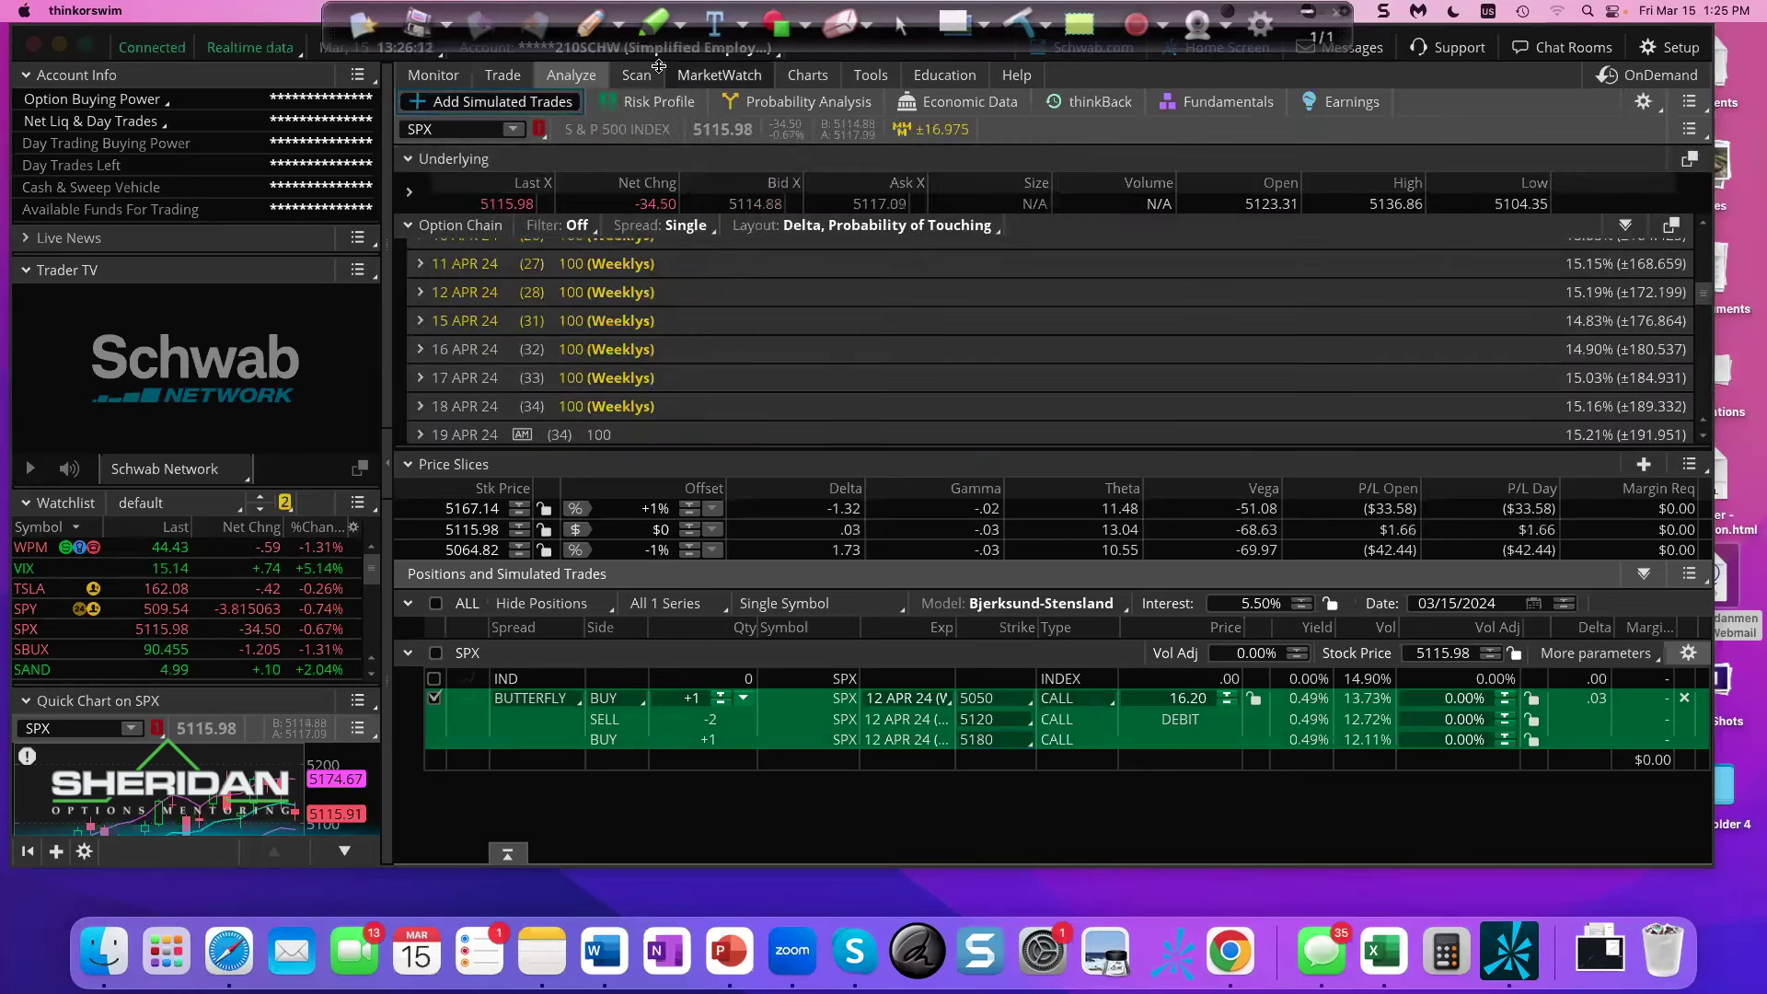
pyautogui.click(673, 103)
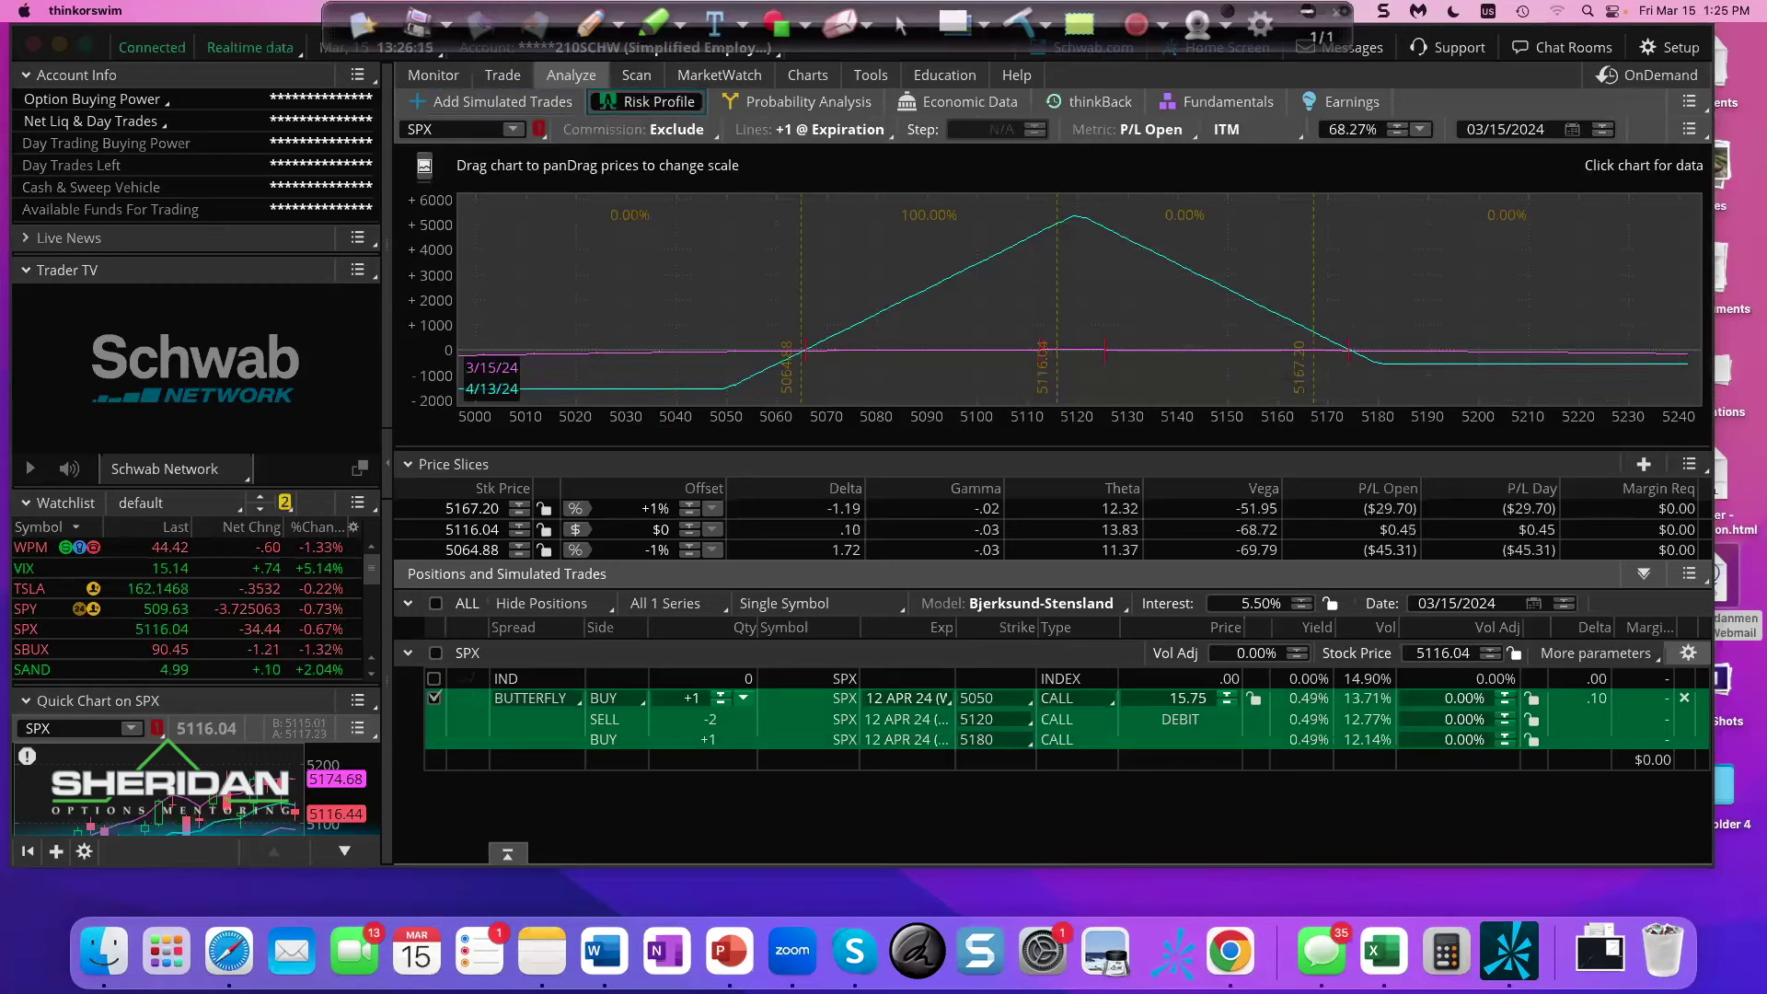
pyautogui.click(489, 101)
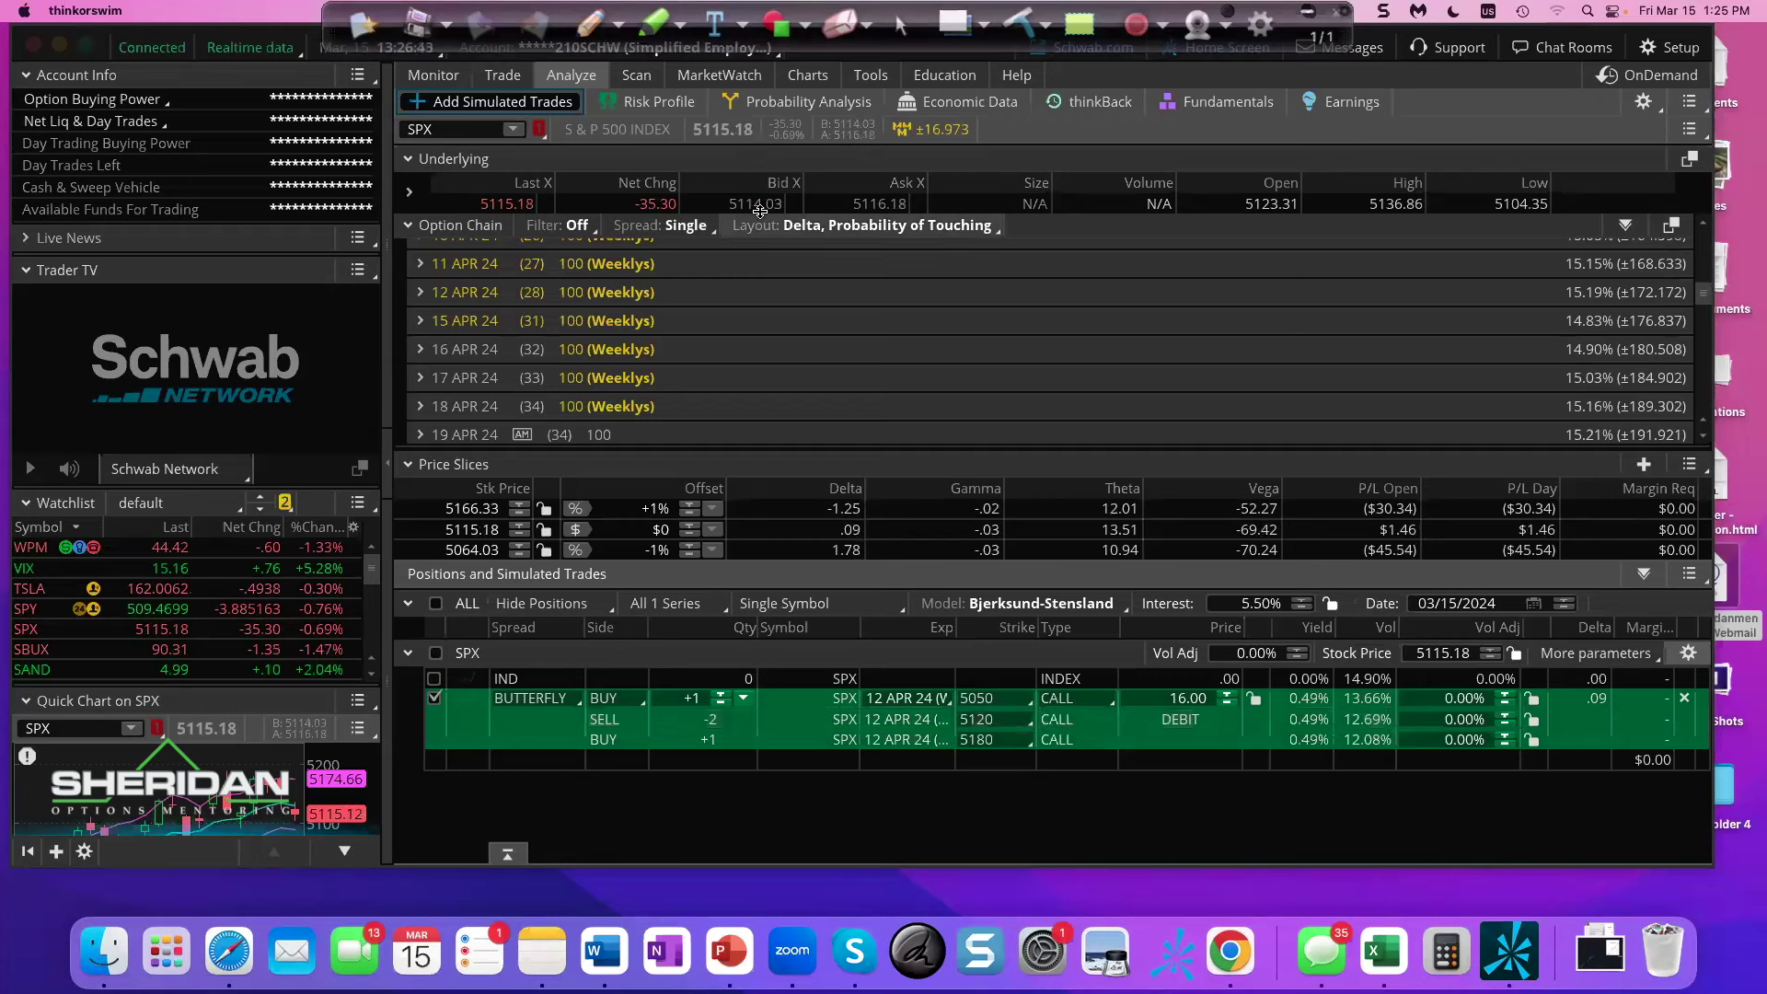
pyautogui.moveTo(1712, 293); pyautogui.dragTo(1697, 245)
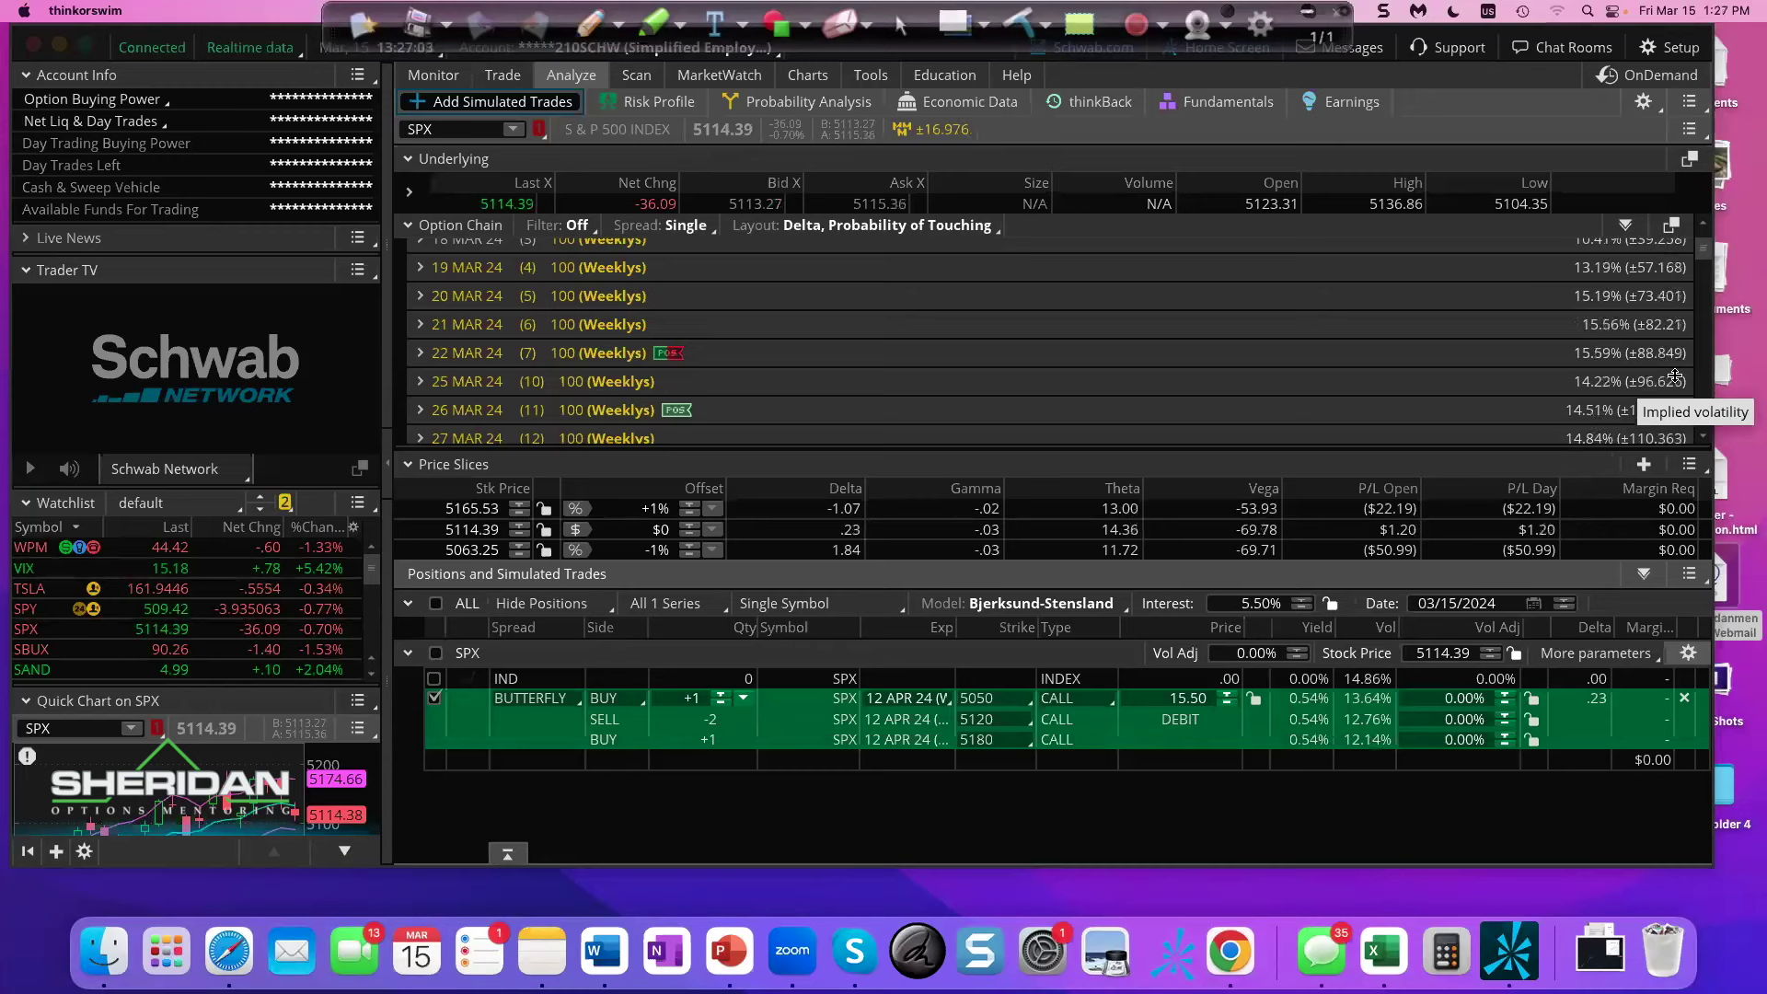
# - Show the 22 MAR 24 strikes and raise the butterfly to four lots (+4/-8/+4)
pyautogui.click(419, 352)
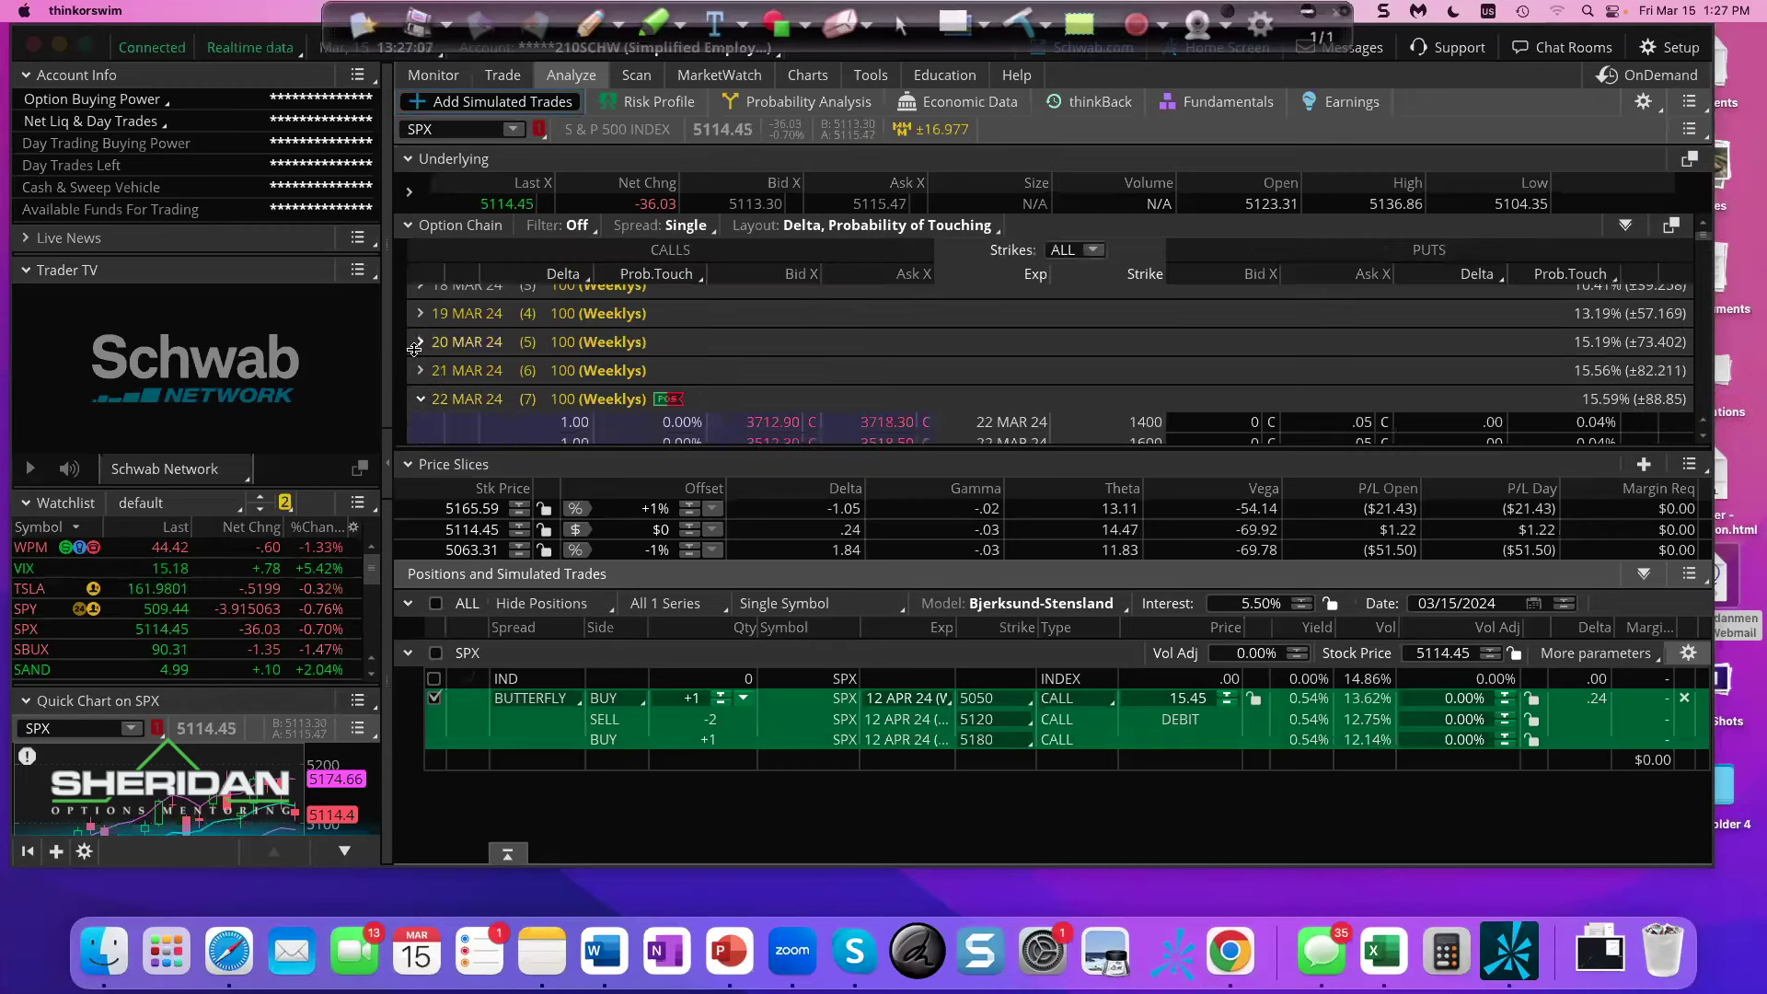
pyautogui.moveTo(1703, 235); pyautogui.dragTo(1717, 344)
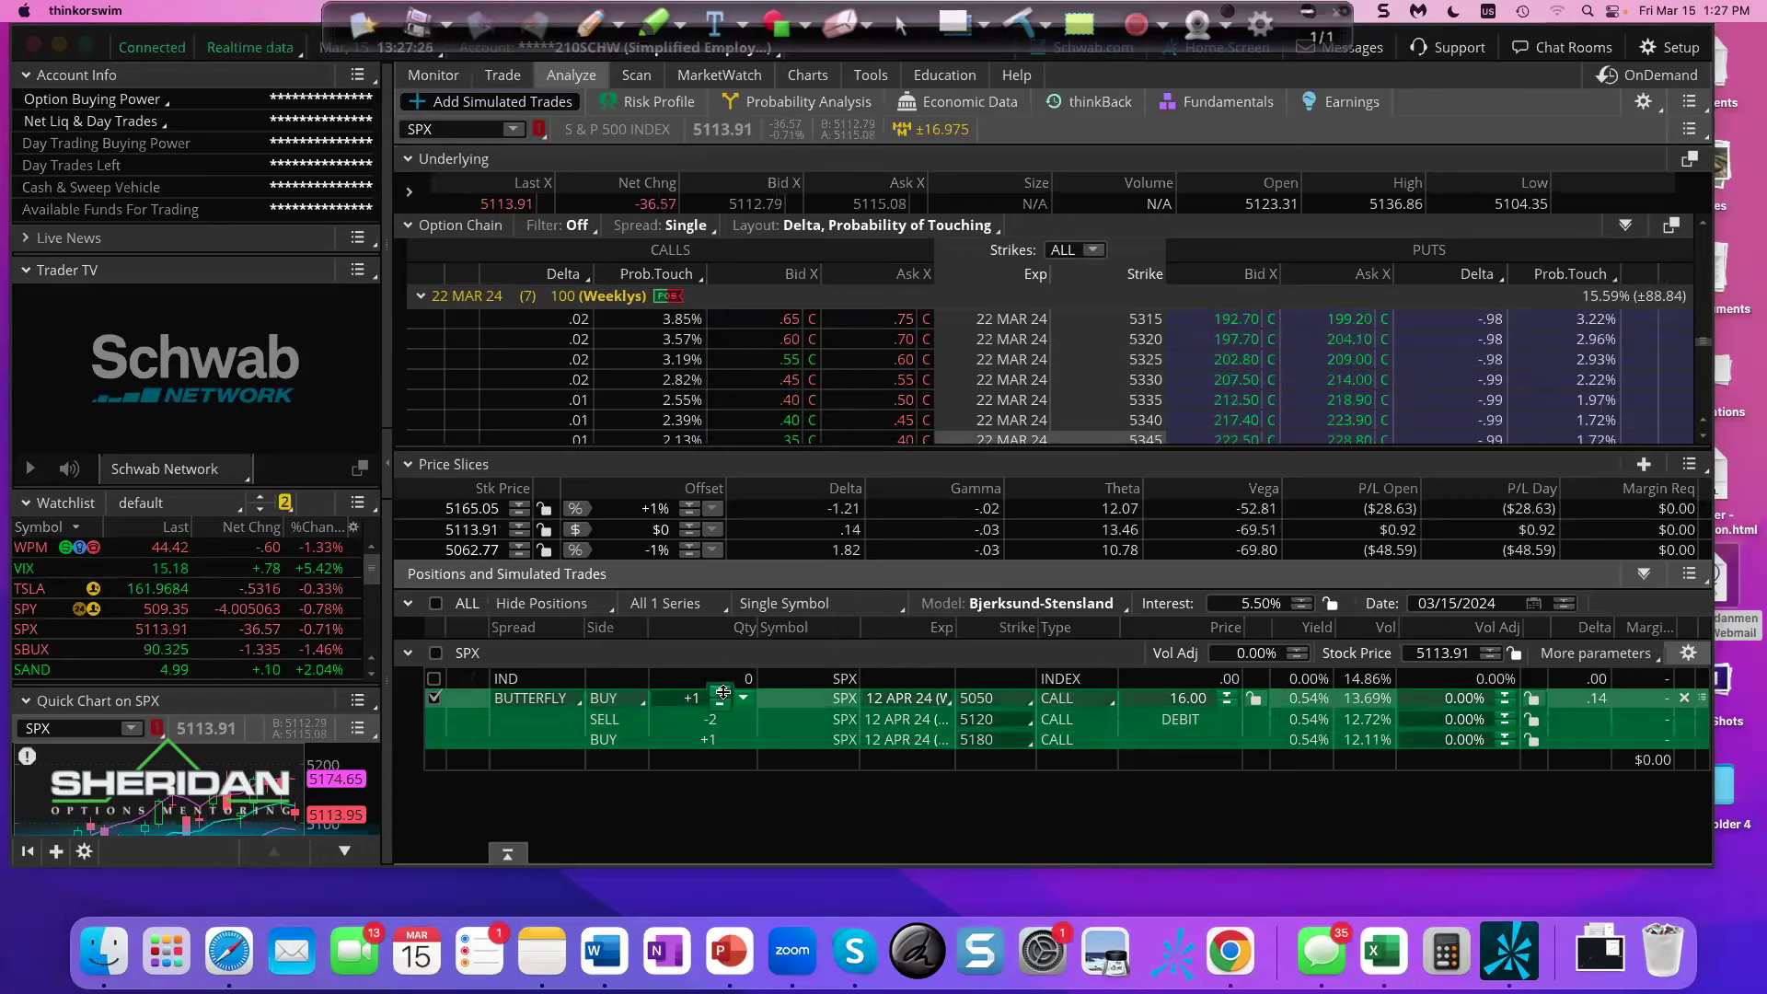
pyautogui.click(723, 692)
pyautogui.click(722, 692)
pyautogui.click(722, 692)
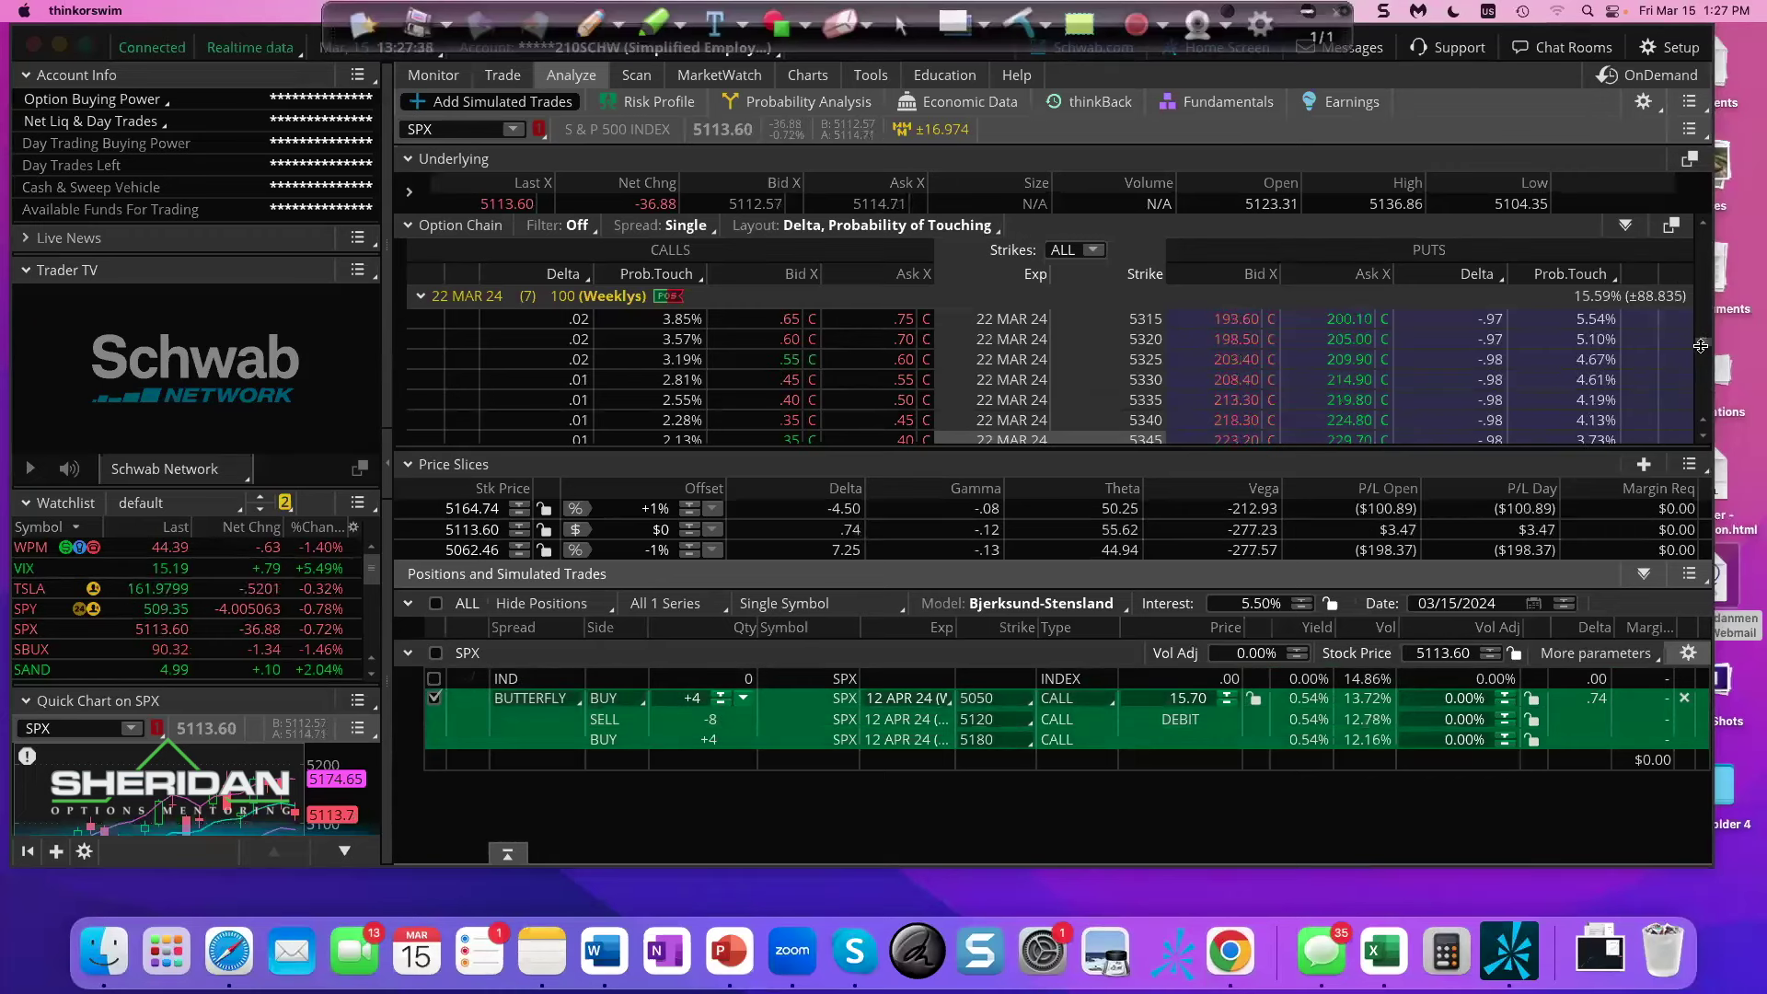
# - Scroll the 22 MAR 24 chain up toward the 5075–5100 strikes
pyautogui.scroll(4, 1700, 340)
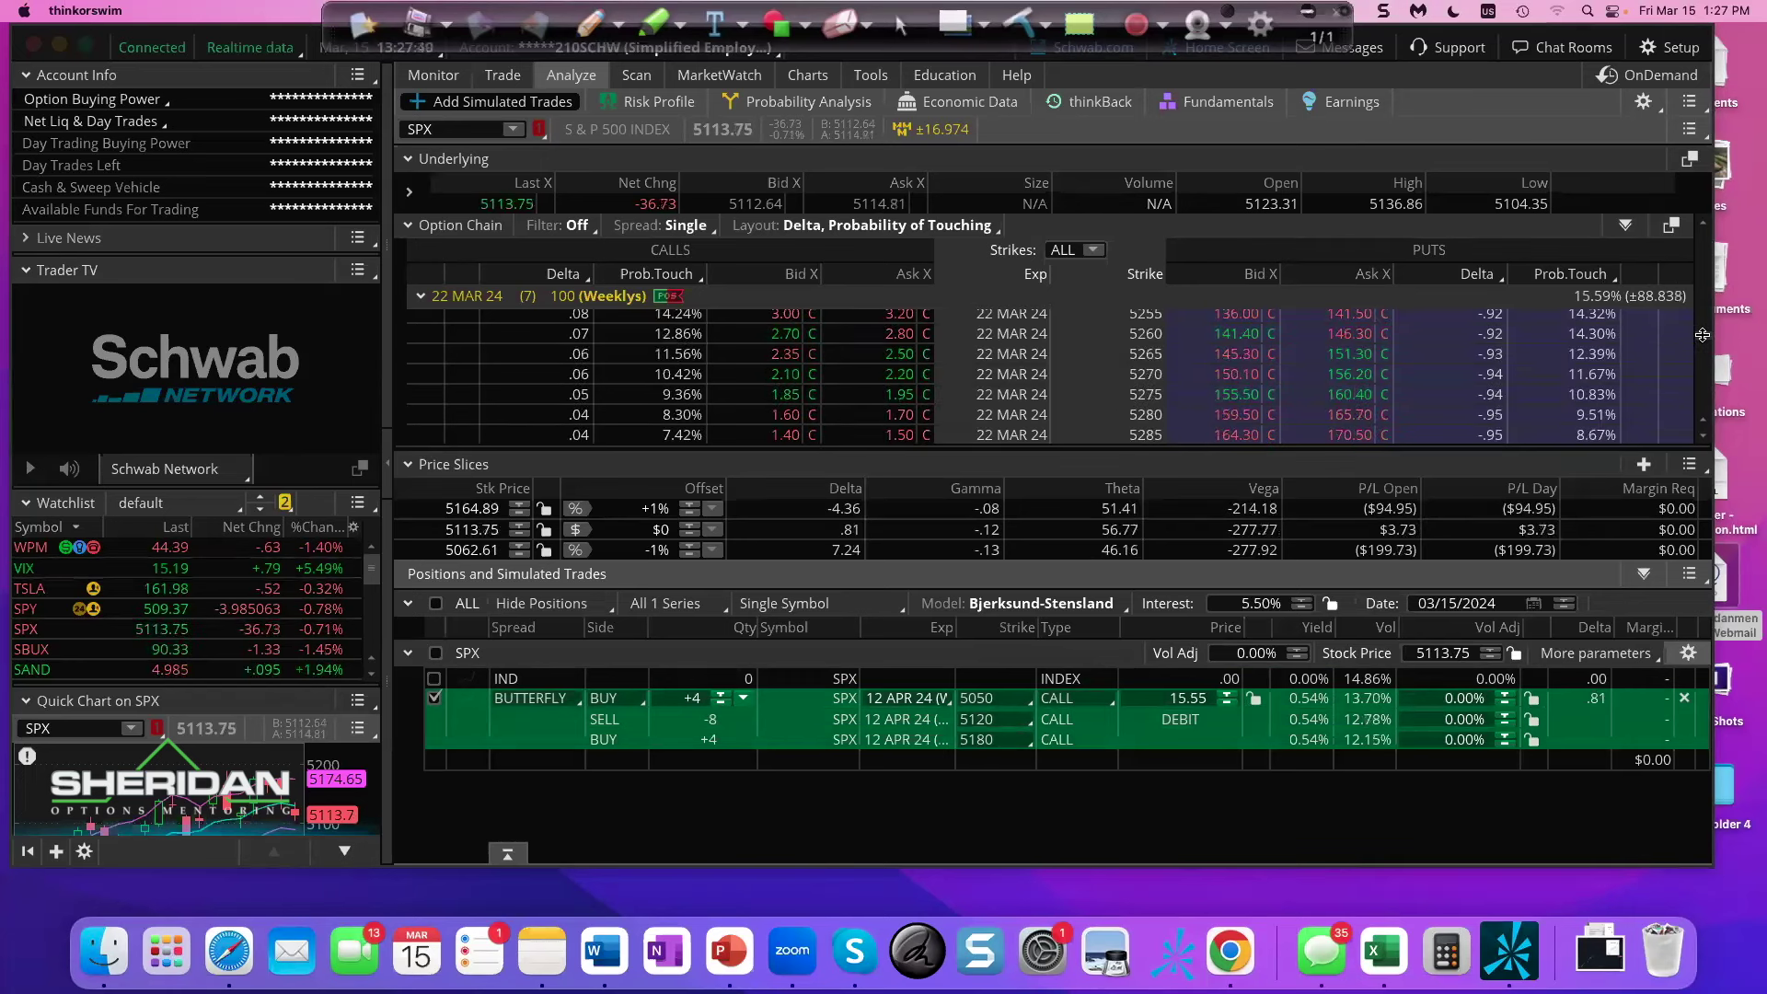
pyautogui.scroll(2, 1702, 335)
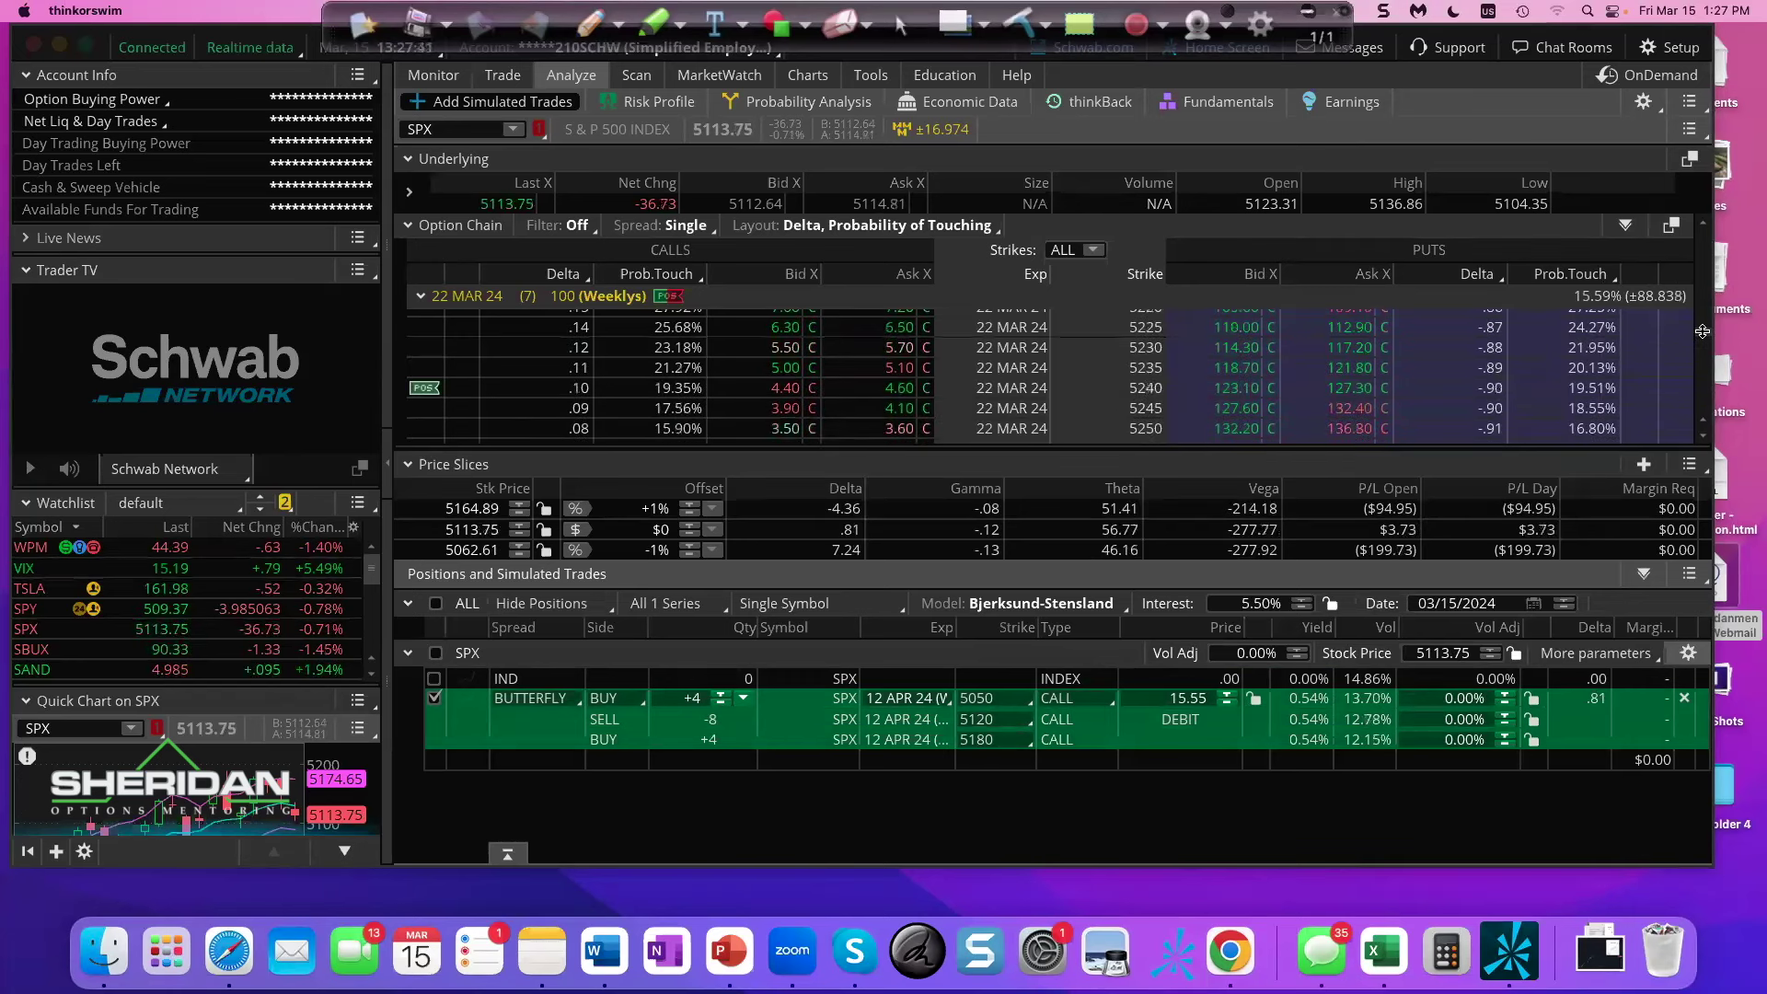
pyautogui.scroll(10, 1700, 314)
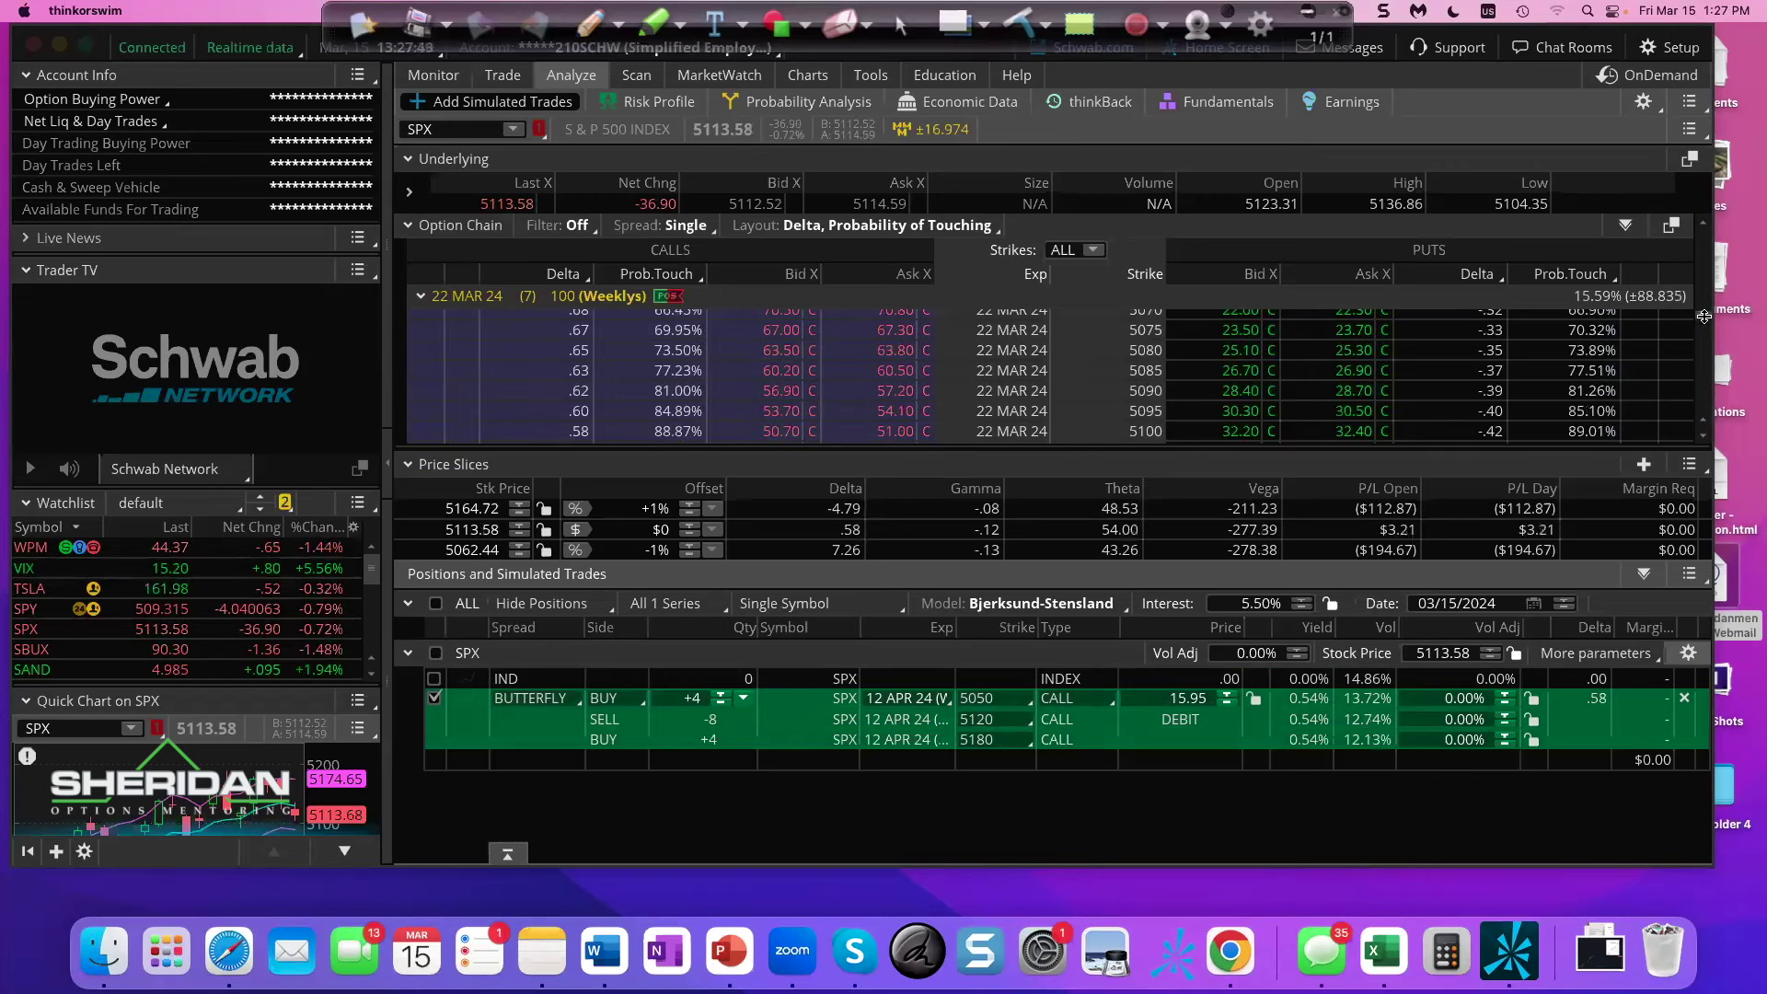
# - Create a simulated 22 Mar 5090/5085/5080 buy put butterfly and reduce it to +4/-8/+4 contracts
pyautogui.rightClick(1327, 368)
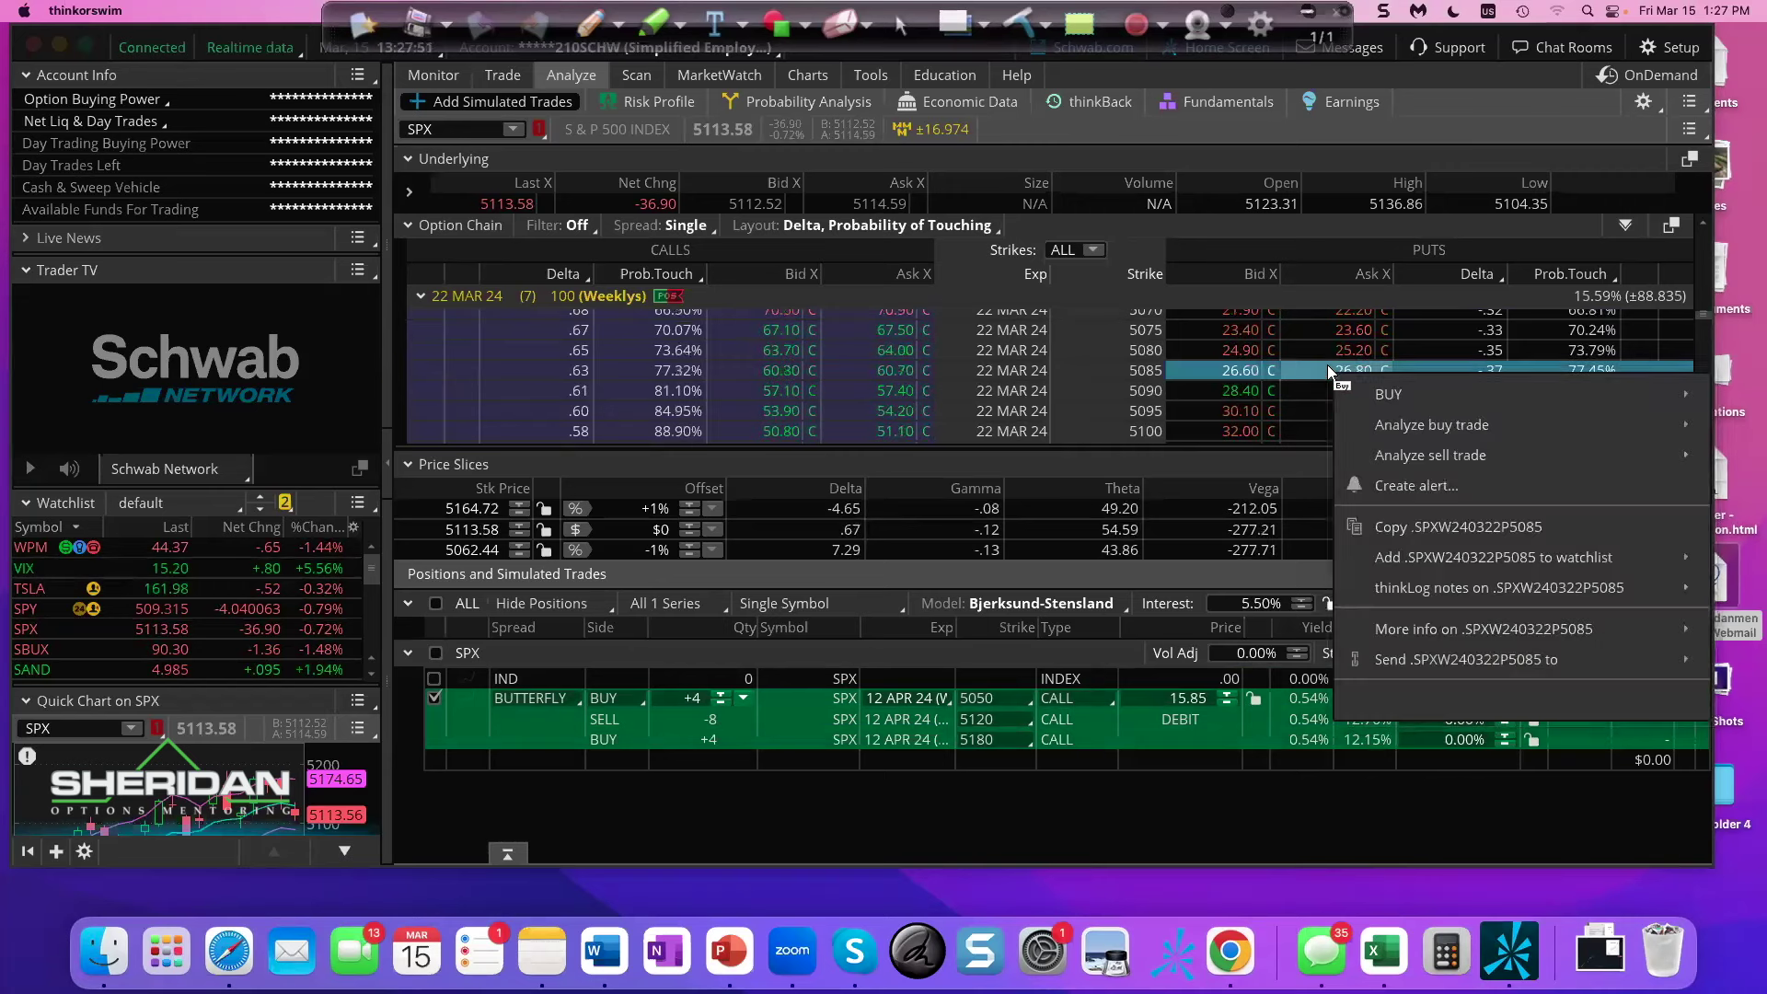
pyautogui.moveTo(1418, 426)
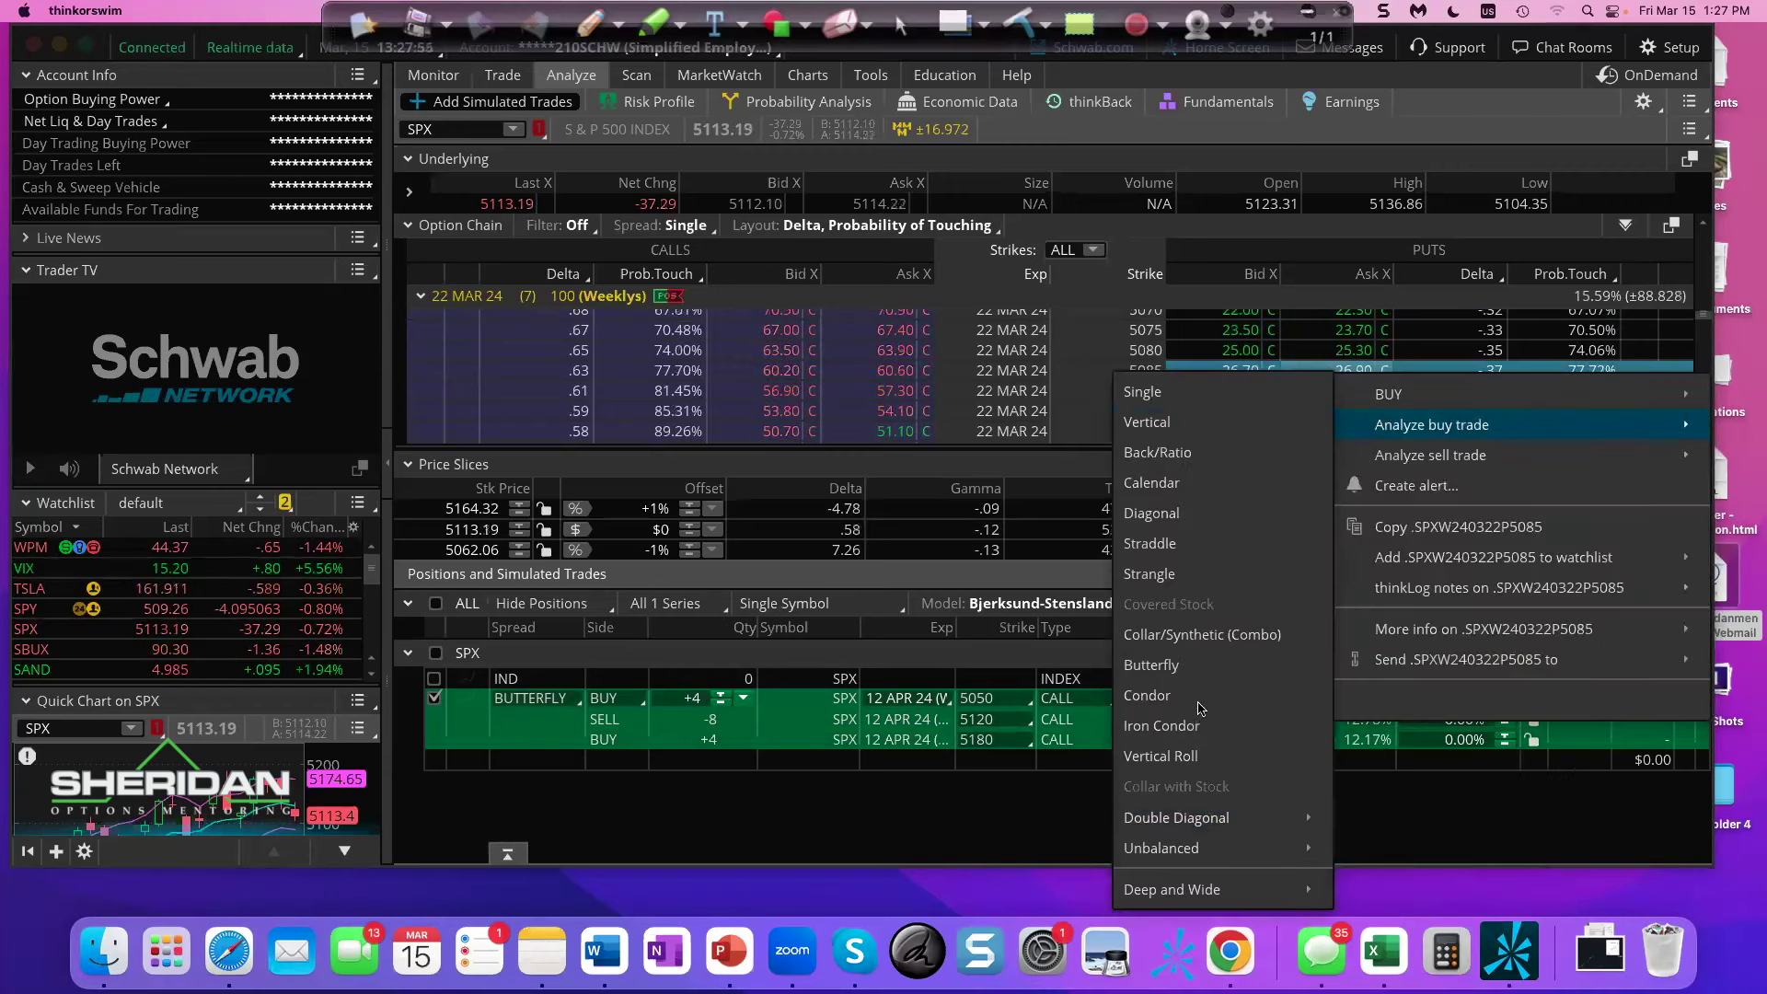
pyautogui.click(1152, 664)
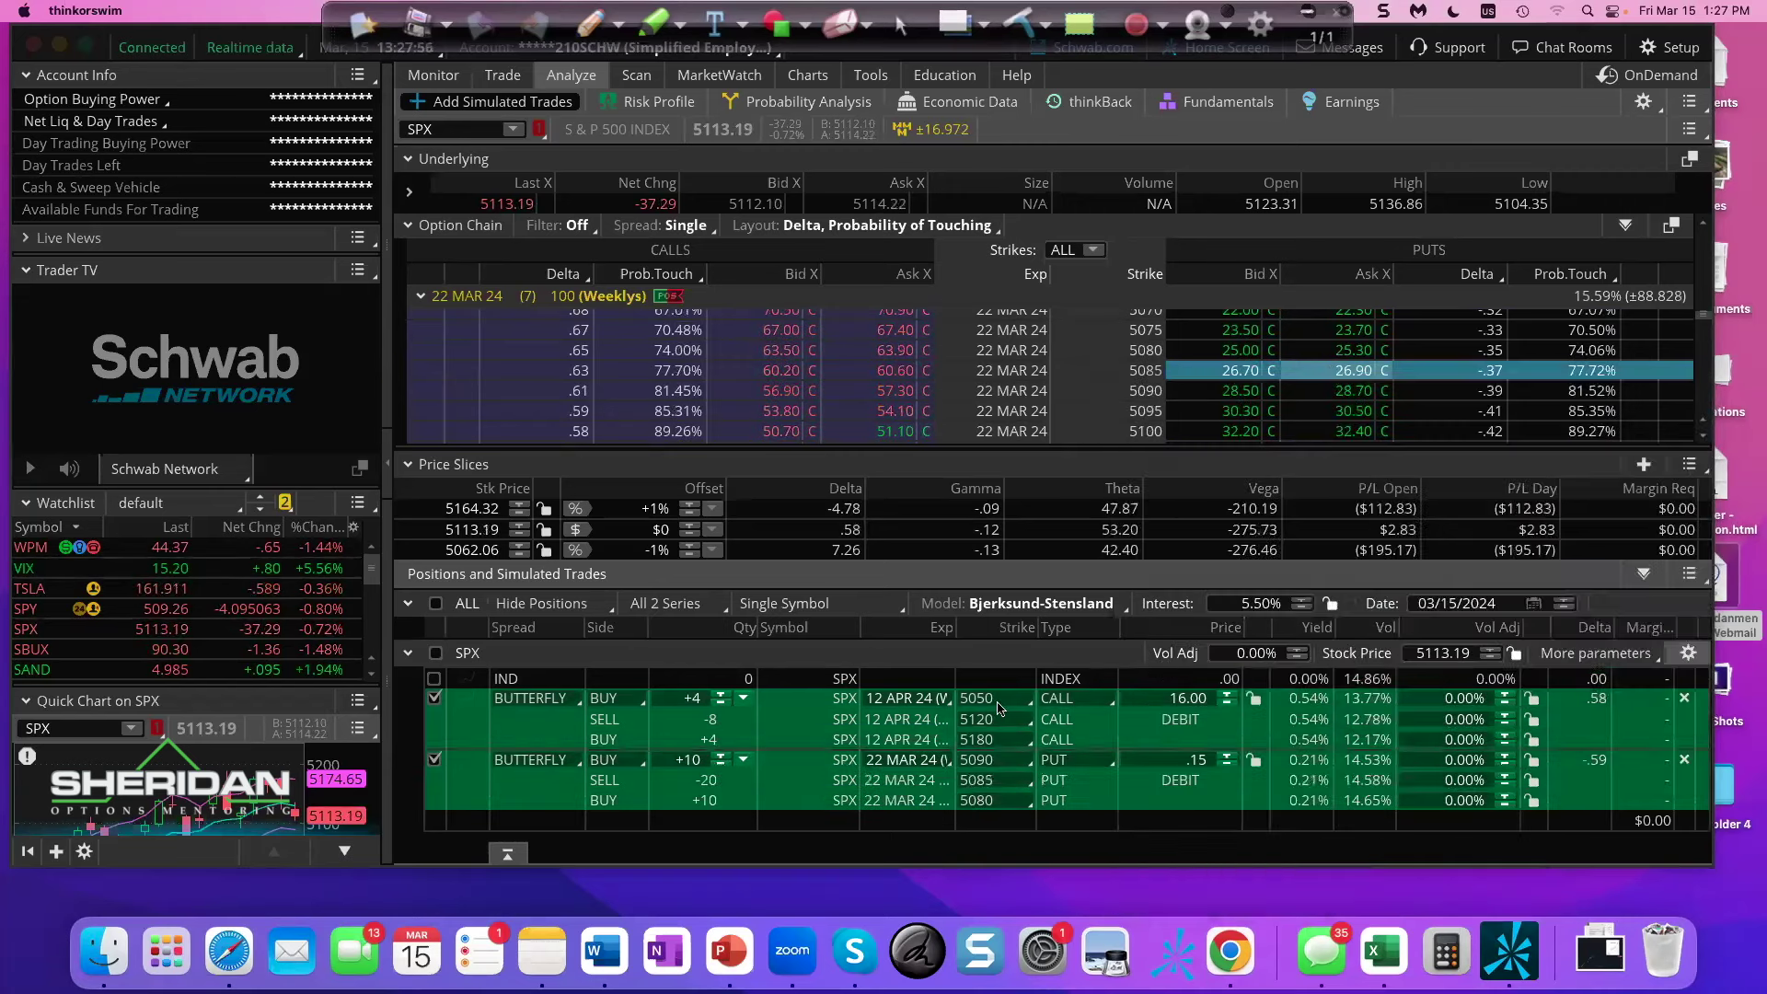
pyautogui.click(721, 764)
pyautogui.click(720, 764)
pyautogui.click(721, 764)
pyautogui.click(721, 763)
pyautogui.click(721, 764)
pyautogui.click(721, 764)
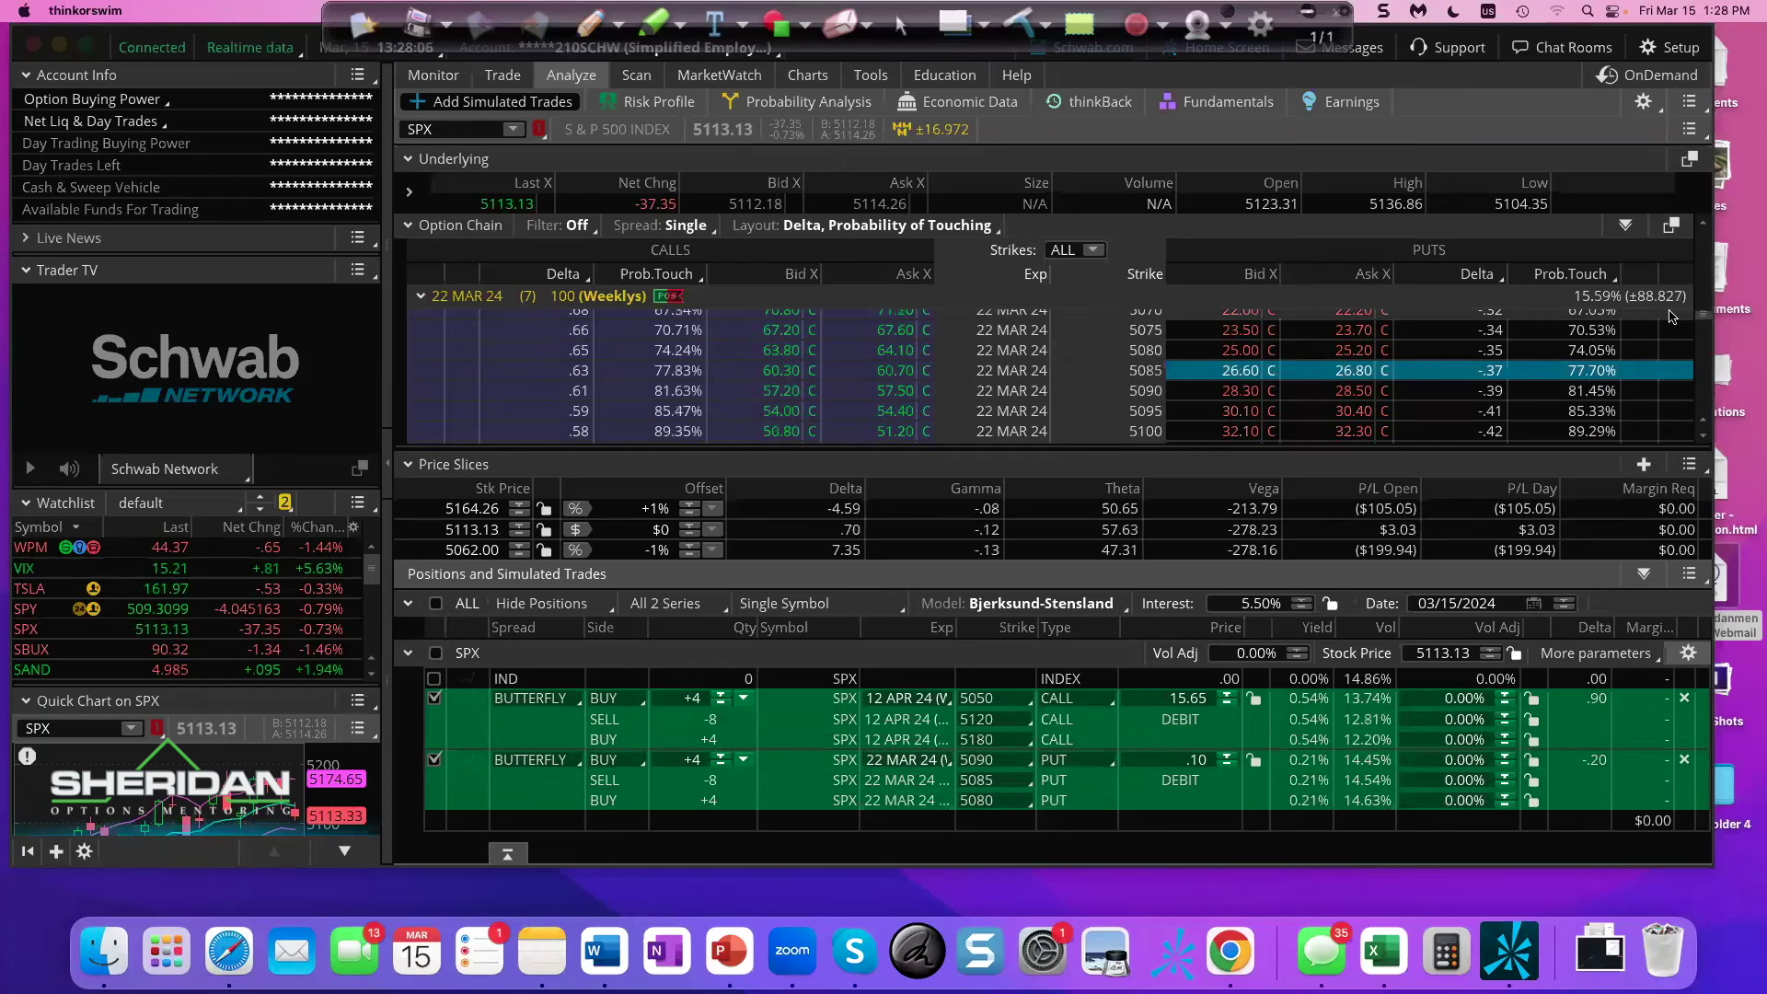
# - Restrike the put butterfly's short leg to 5020 and its upper long leg to 5045
pyautogui.click(1009, 760)
pyautogui.click(1031, 526)
pyautogui.click(1030, 526)
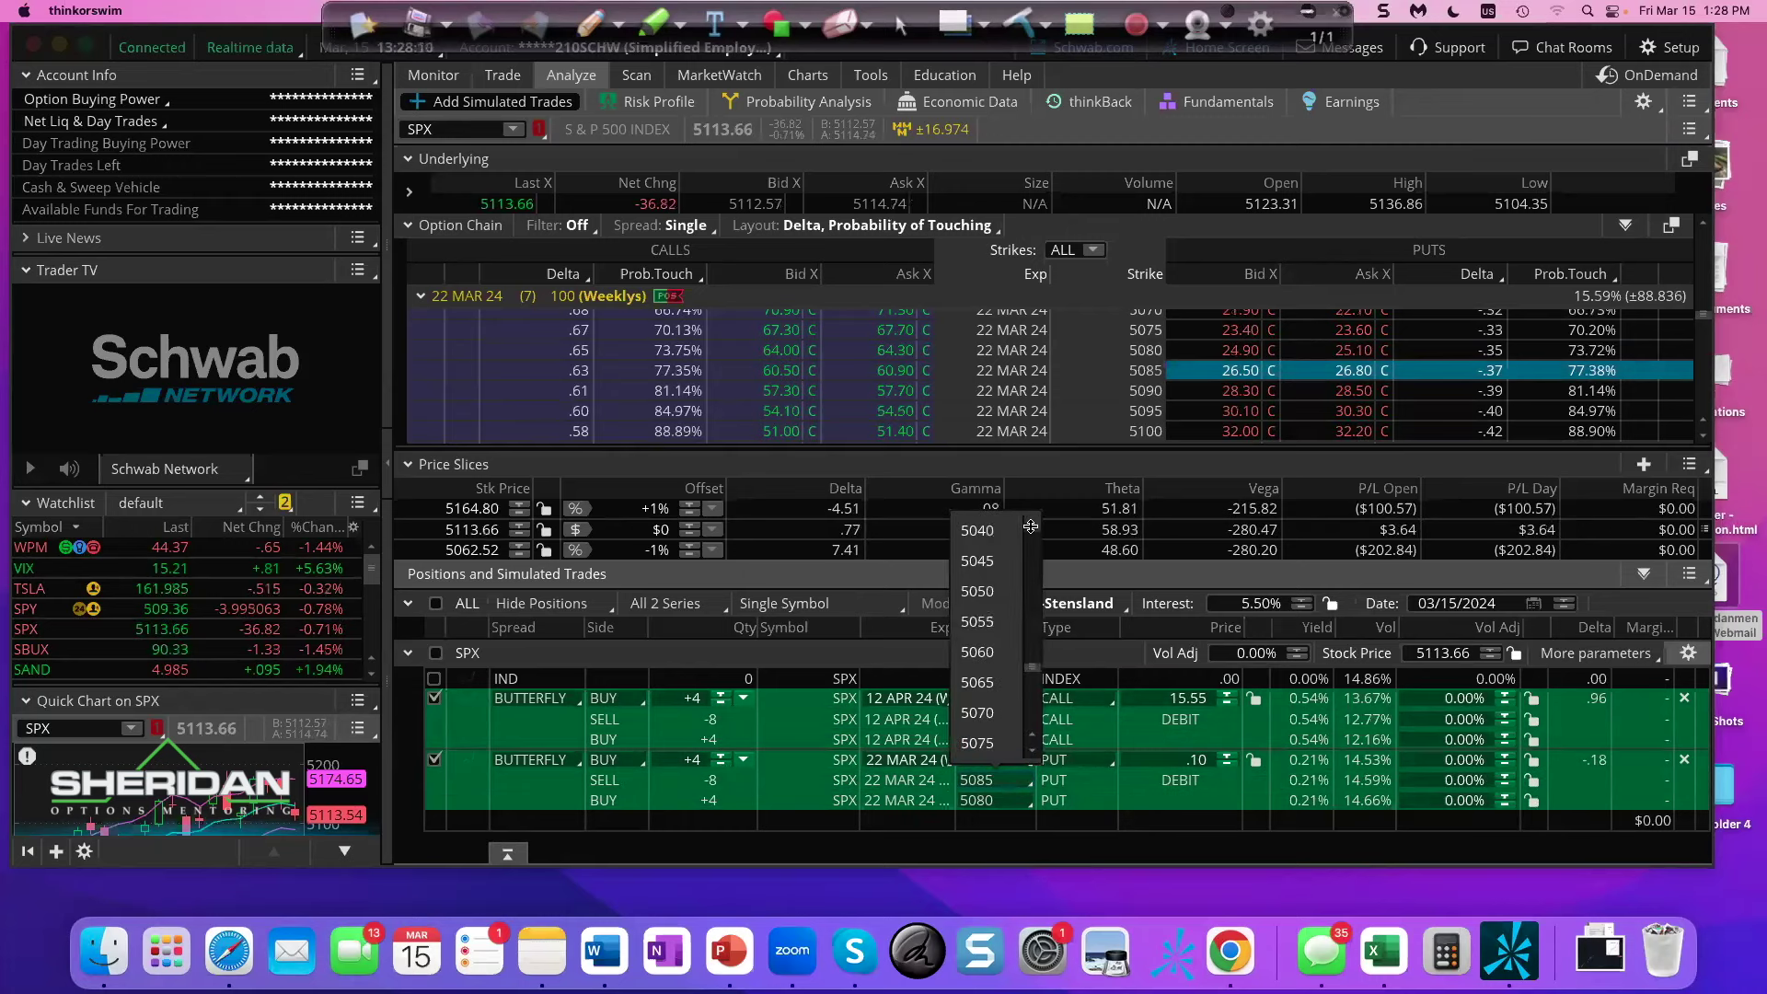
pyautogui.click(1031, 525)
pyautogui.click(1031, 525)
pyautogui.click(1030, 526)
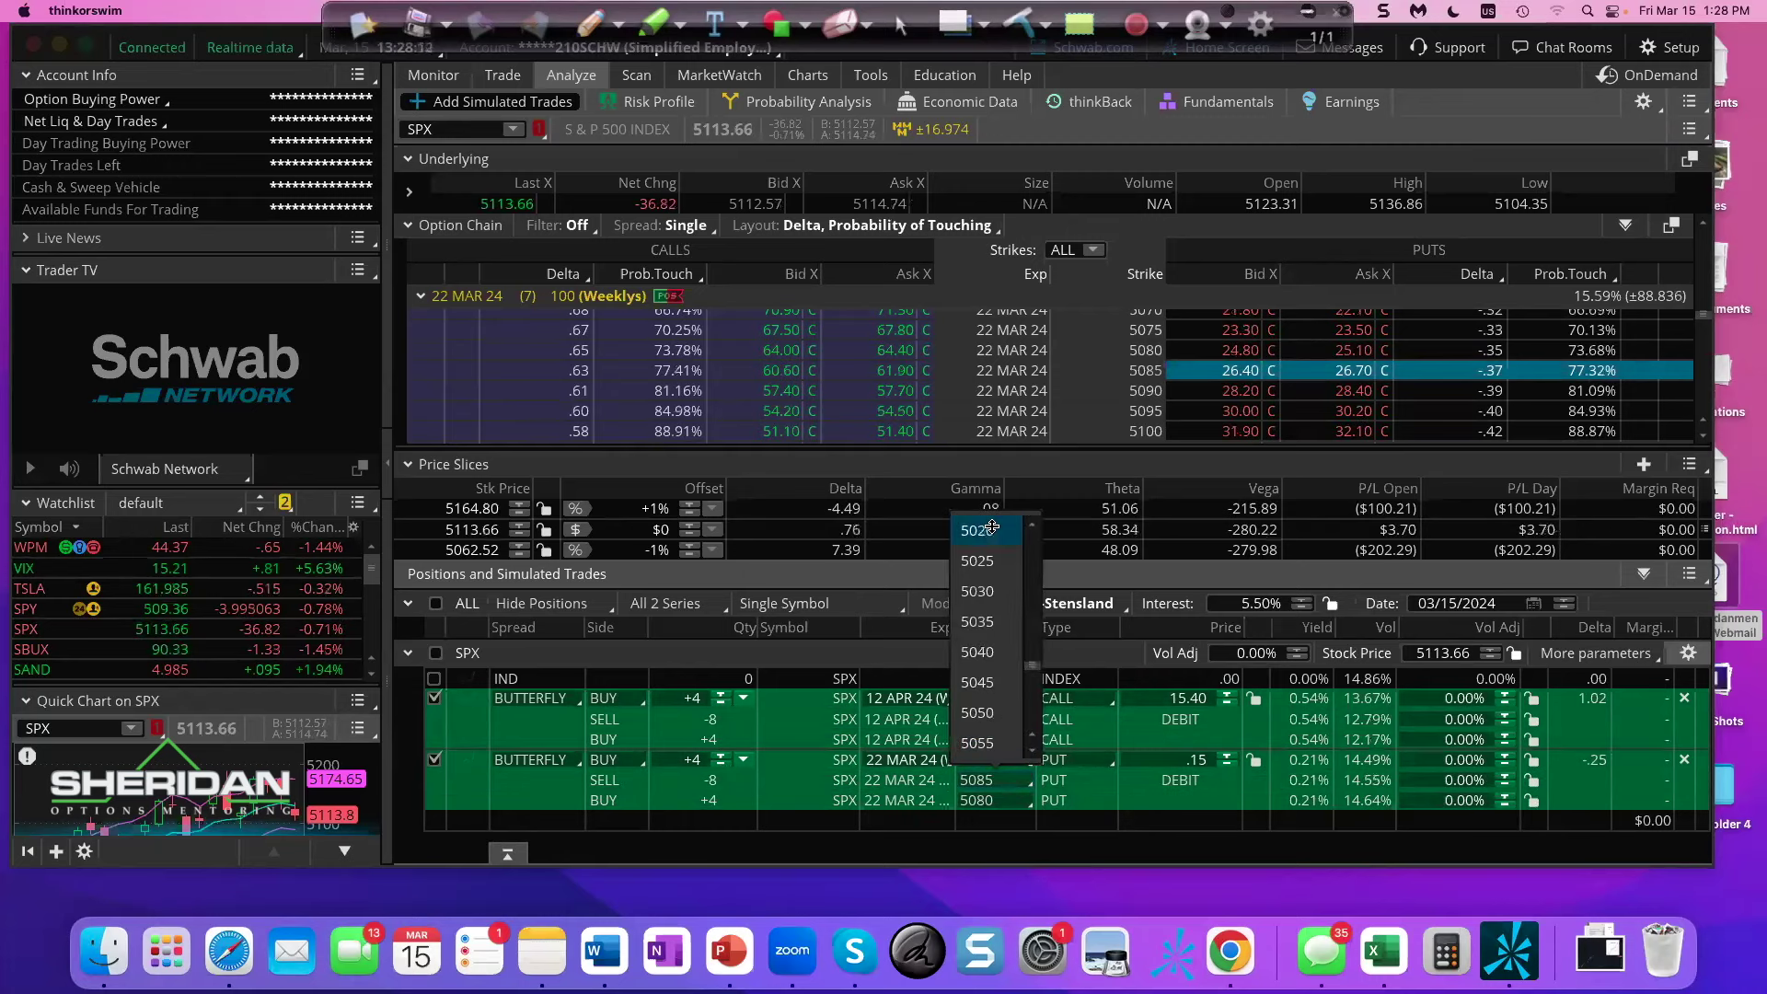
pyautogui.click(977, 530)
pyautogui.click(996, 764)
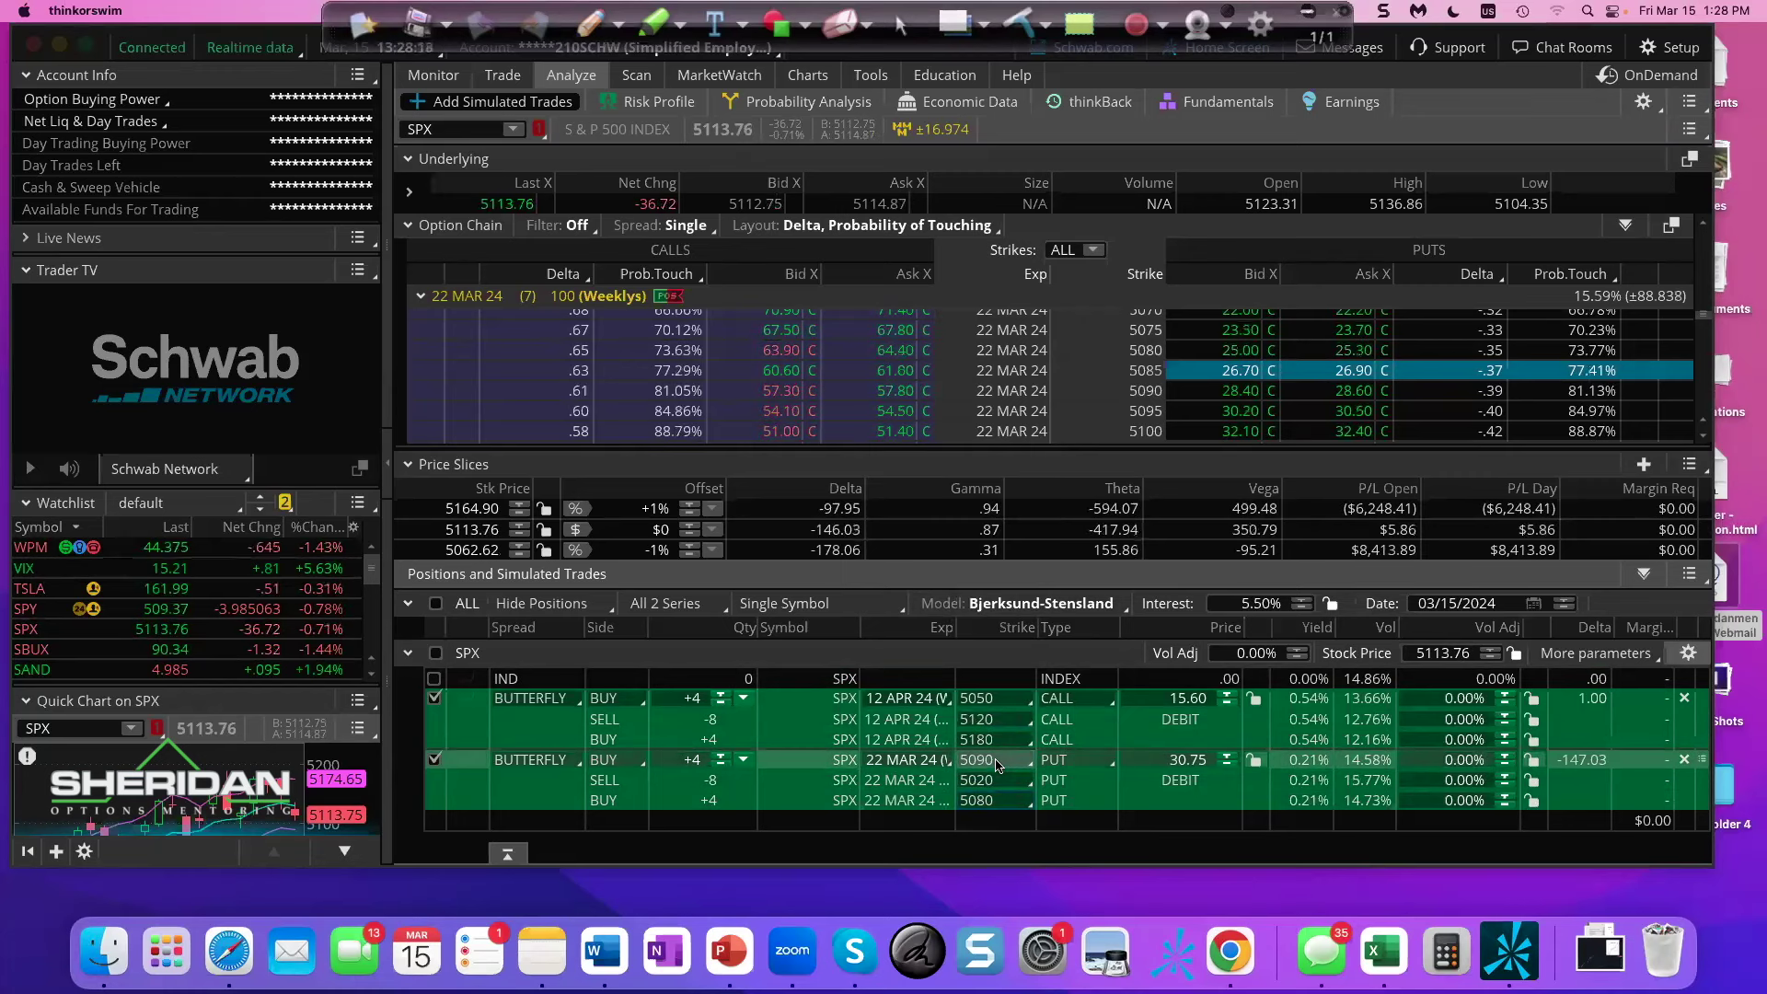
pyautogui.click(1001, 759)
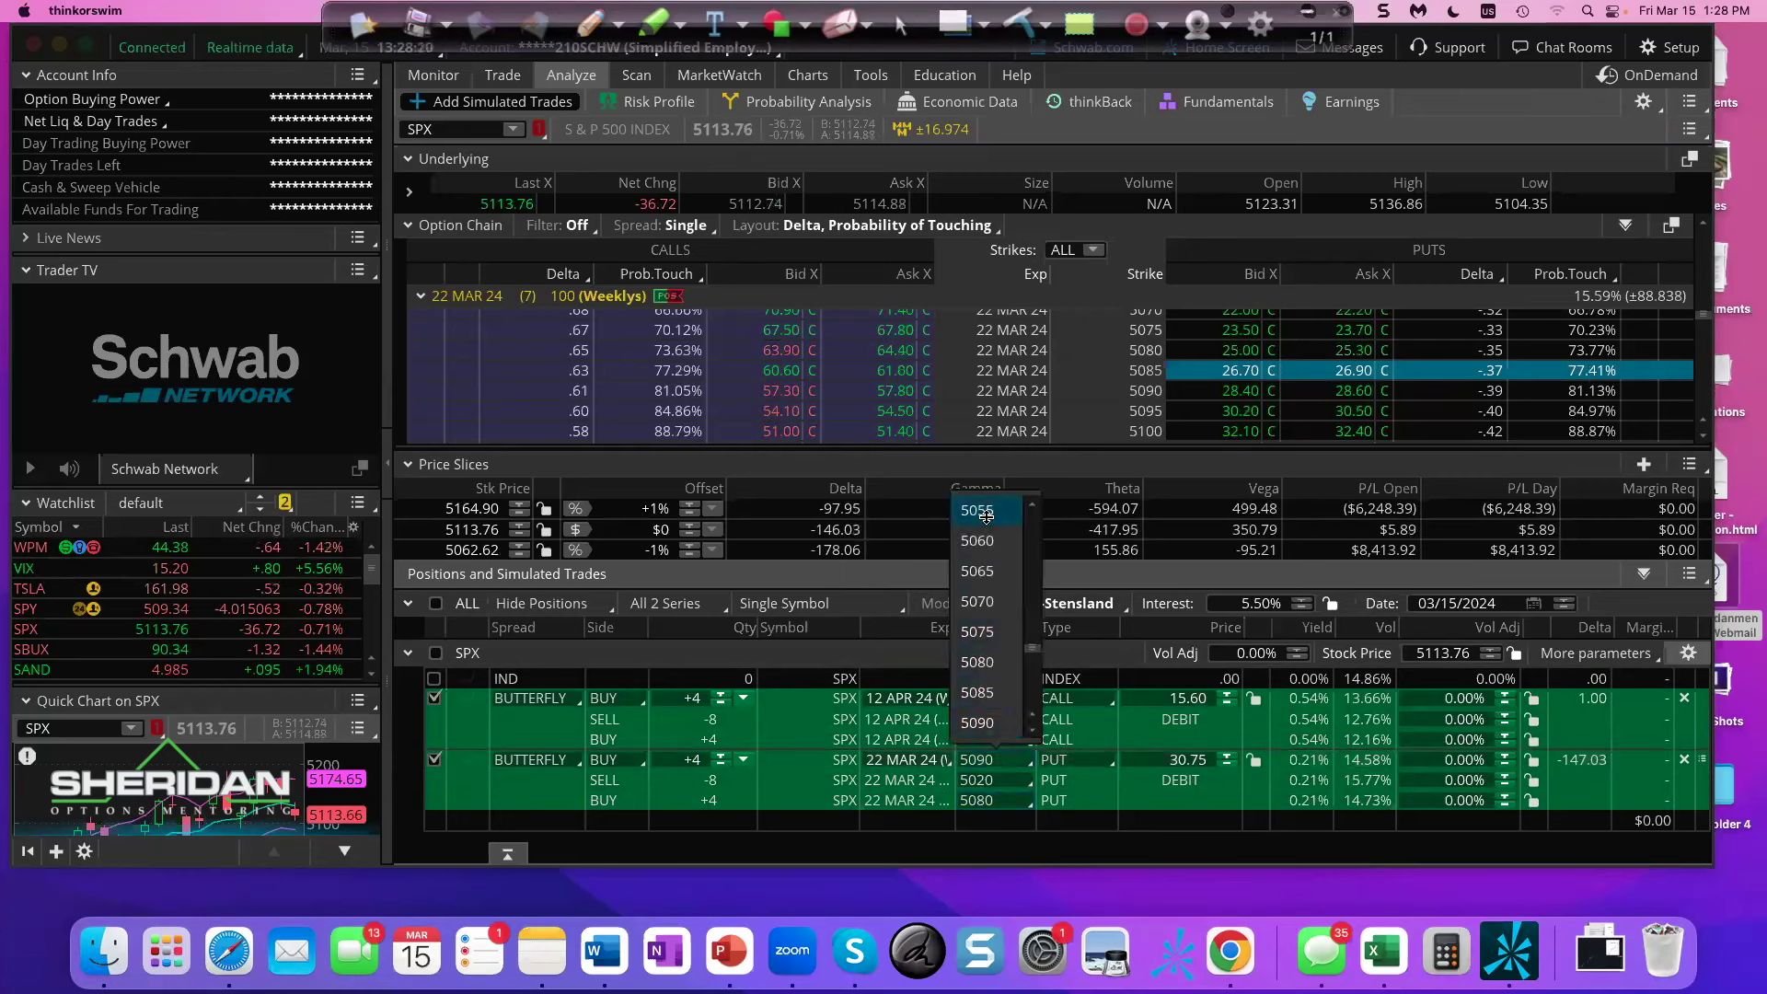
pyautogui.click(1025, 506)
pyautogui.click(1026, 505)
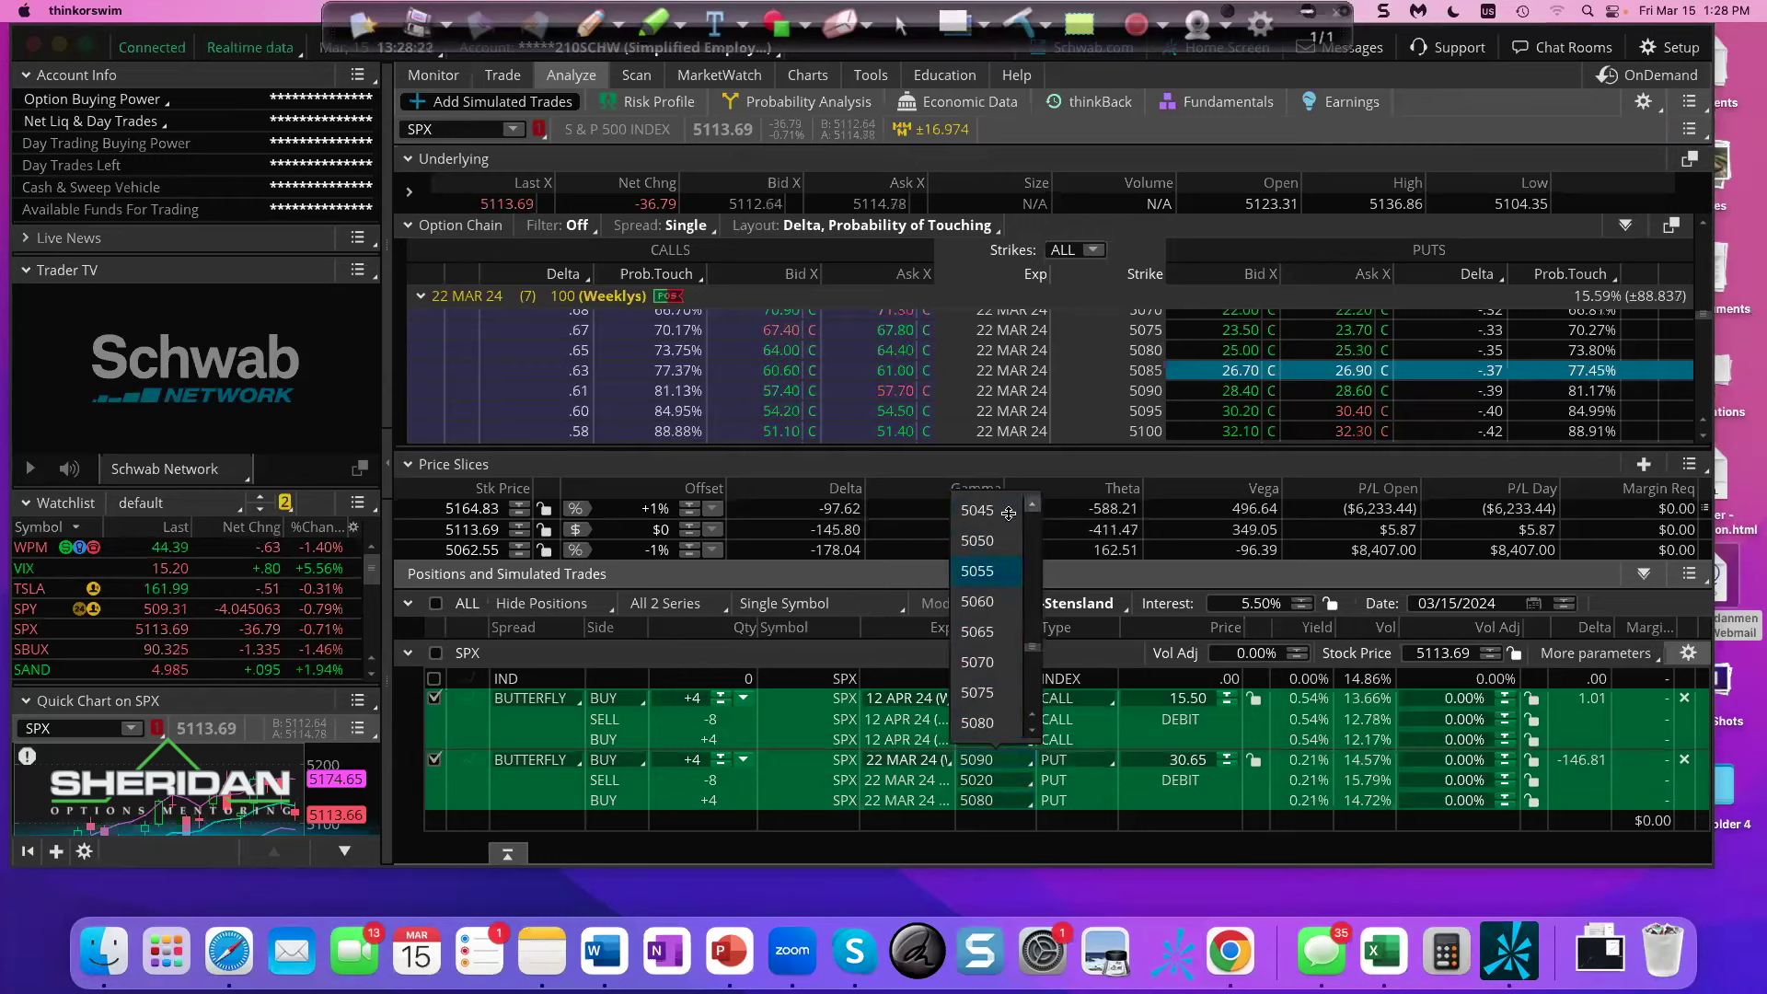
pyautogui.click(986, 509)
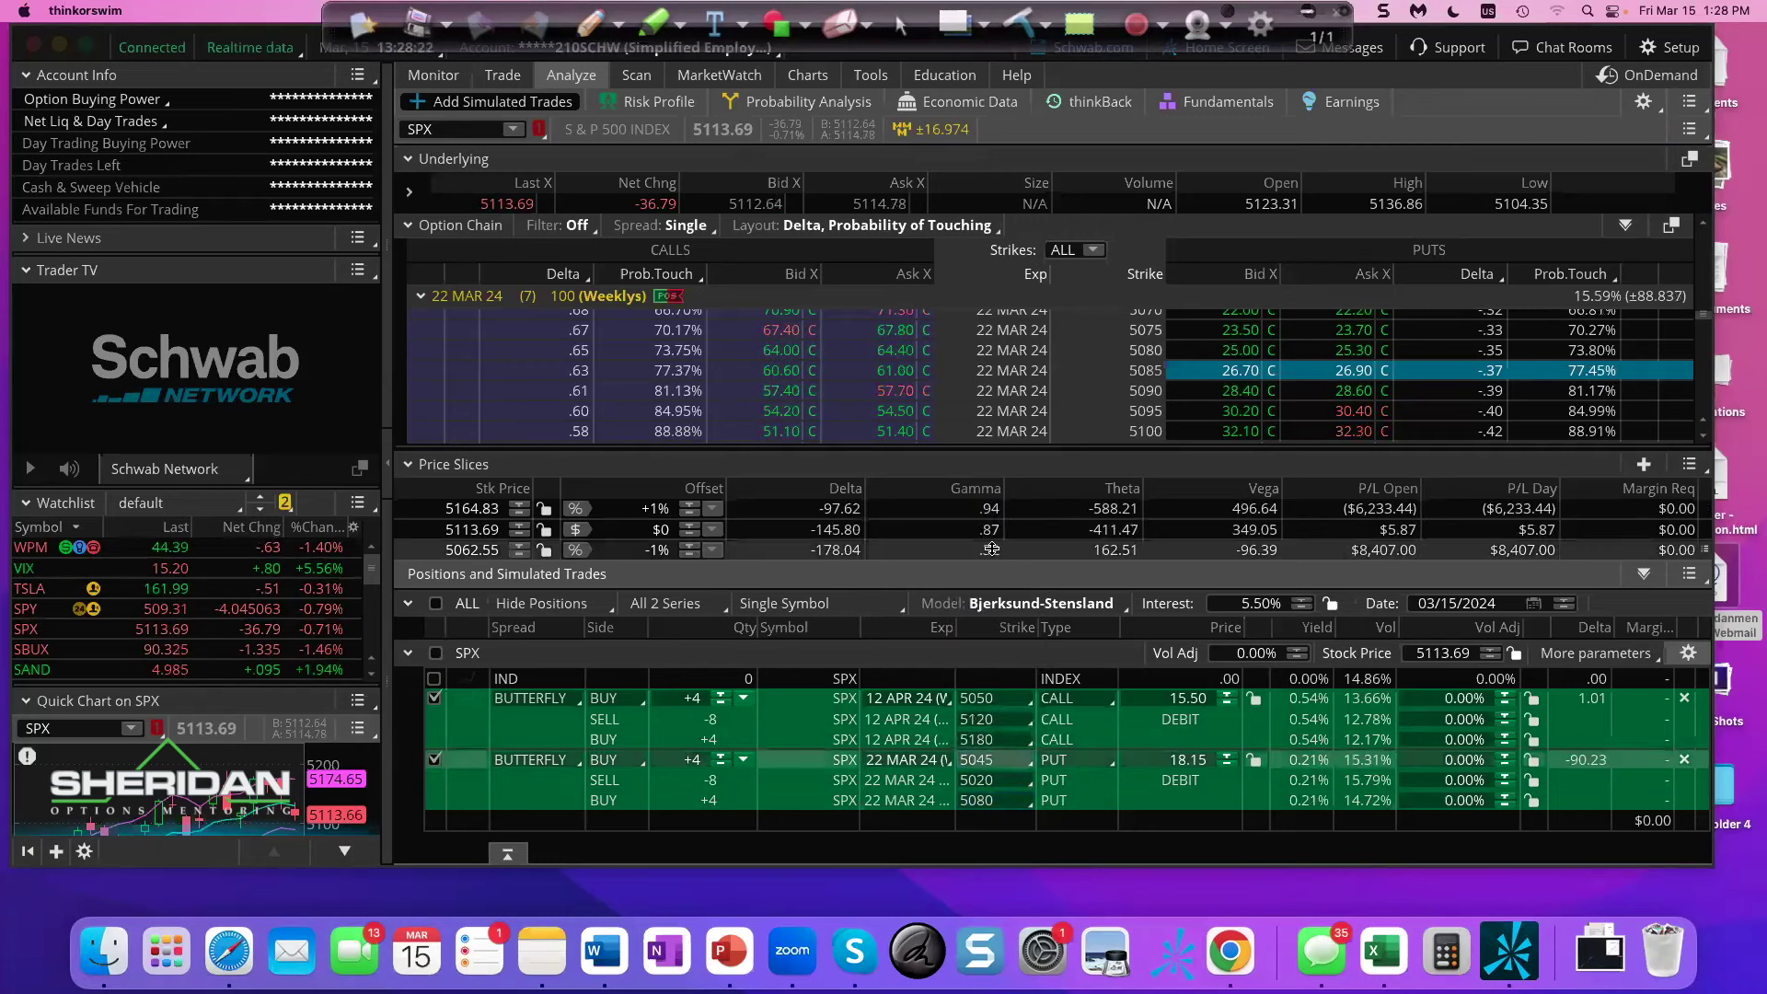
# - Set the lower long put to 4995, exclude the butterfly from analysis, and show the risk profile
pyautogui.click(1010, 806)
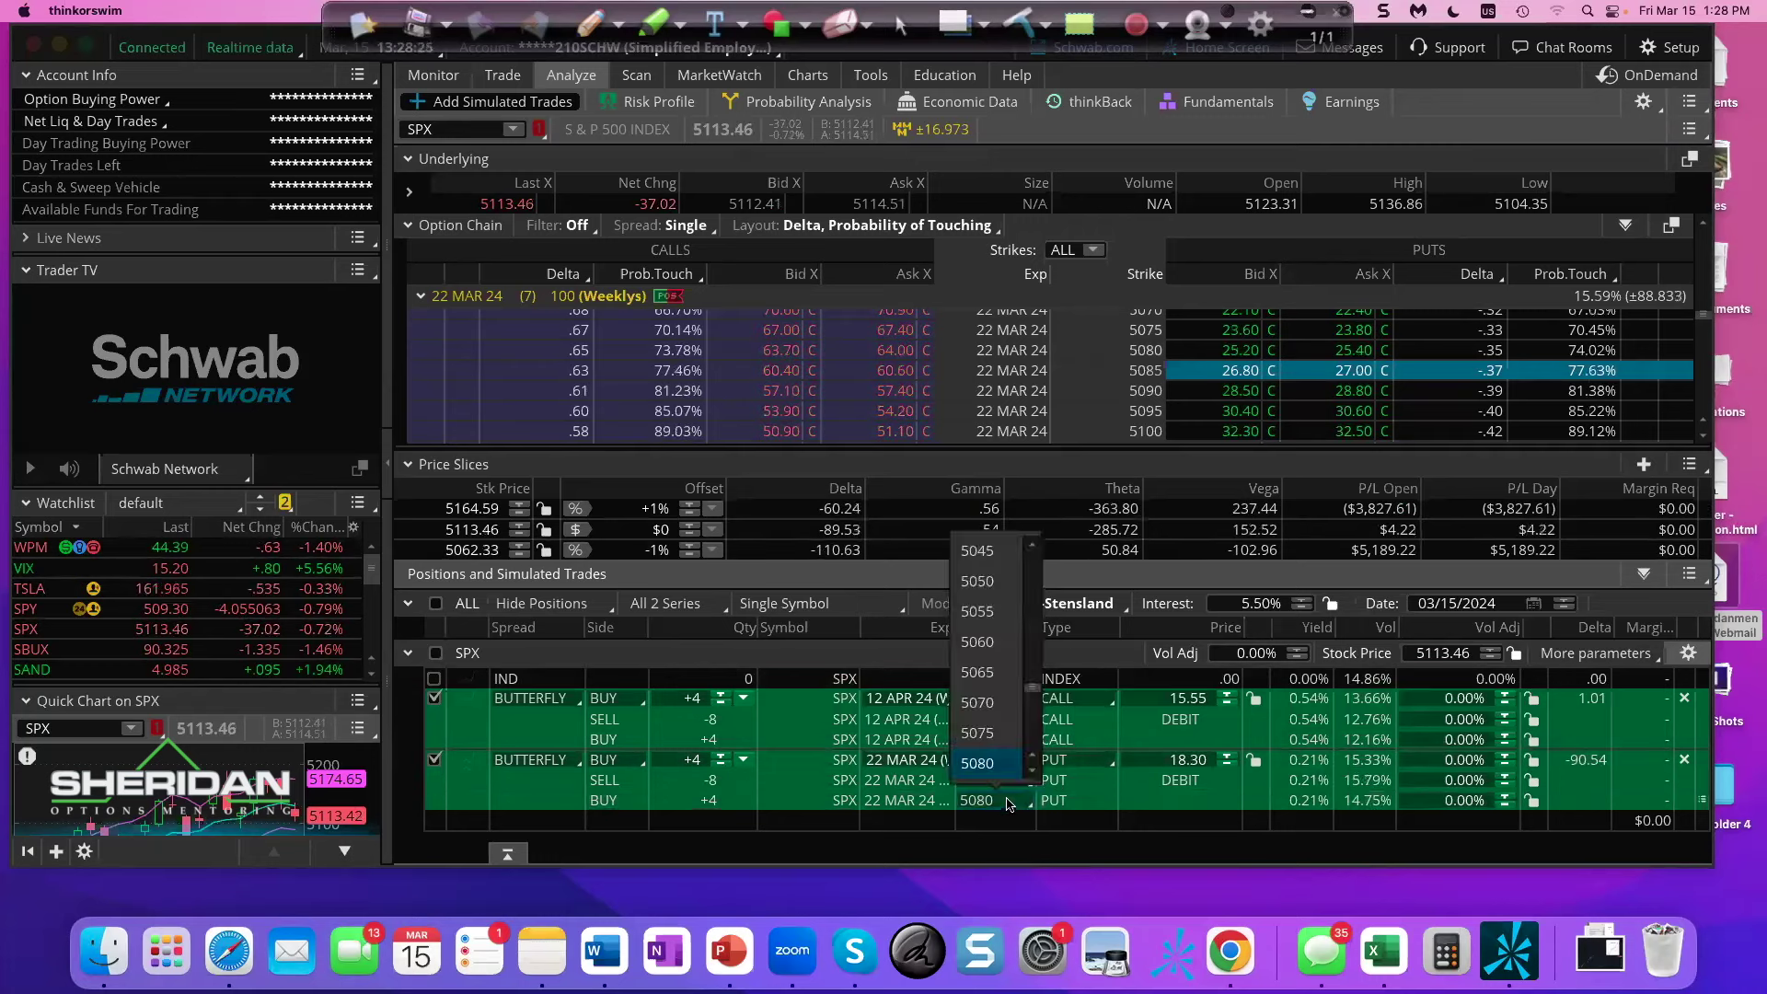
pyautogui.click(1032, 543)
pyautogui.click(1032, 543)
pyautogui.click(978, 550)
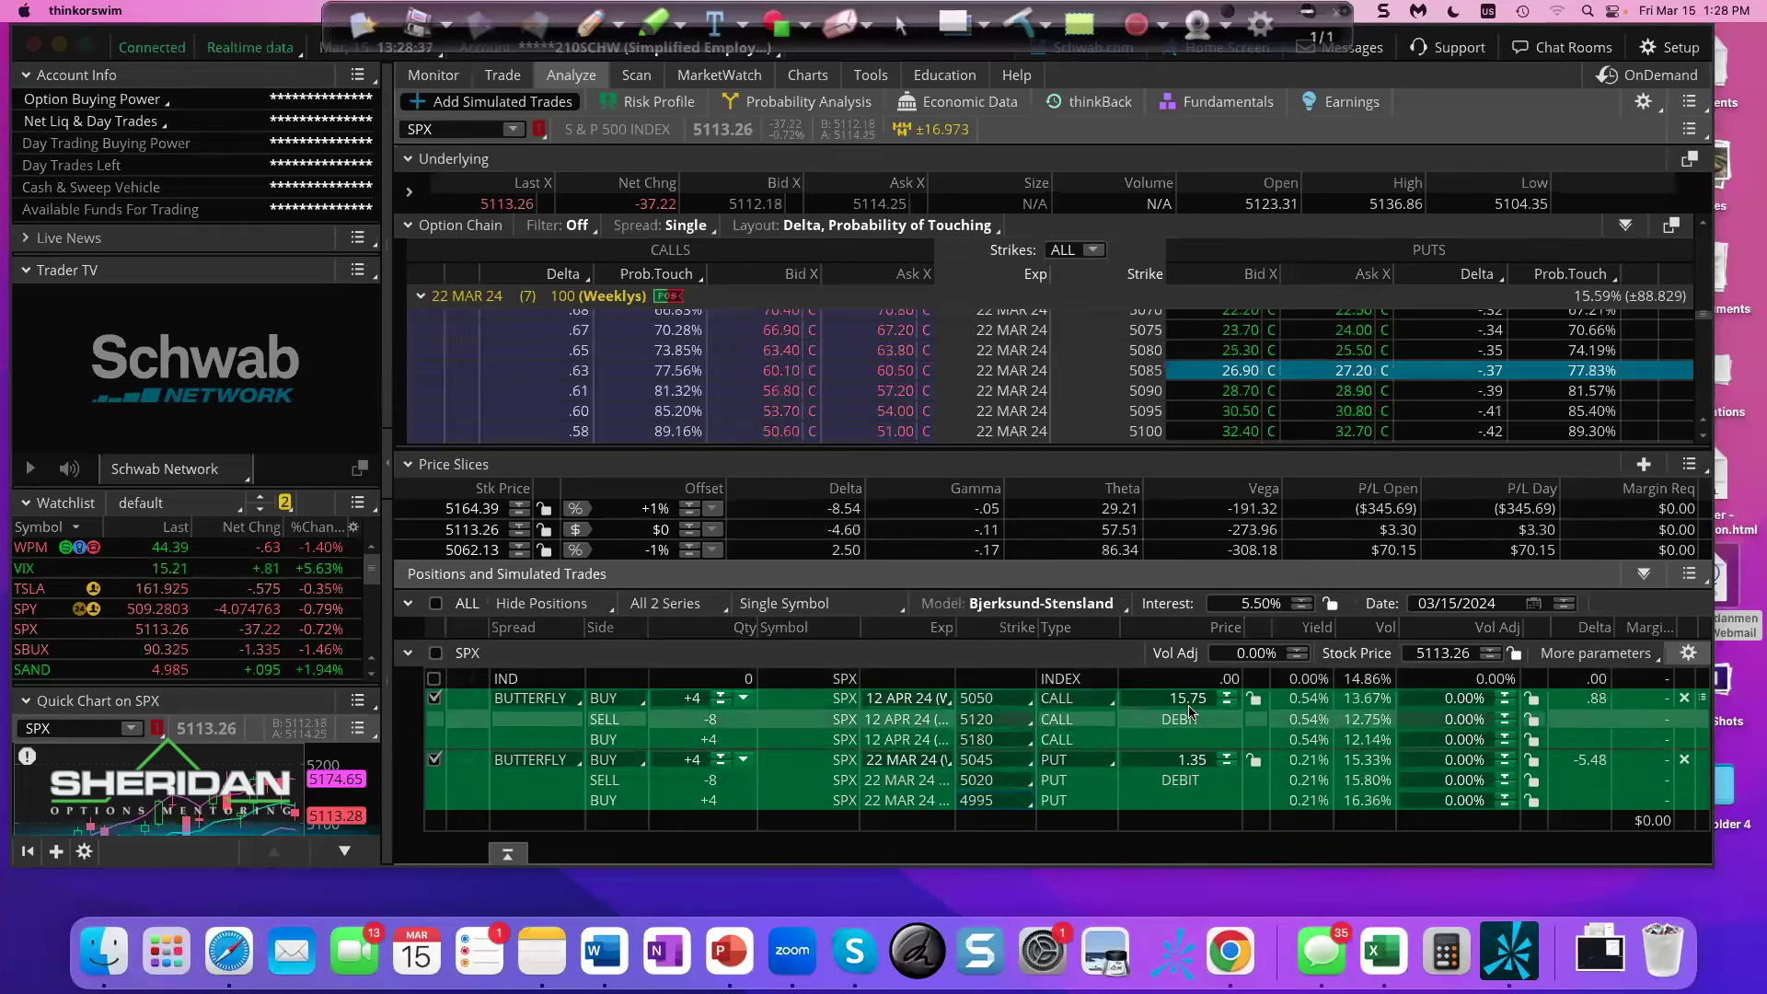
pyautogui.click(436, 759)
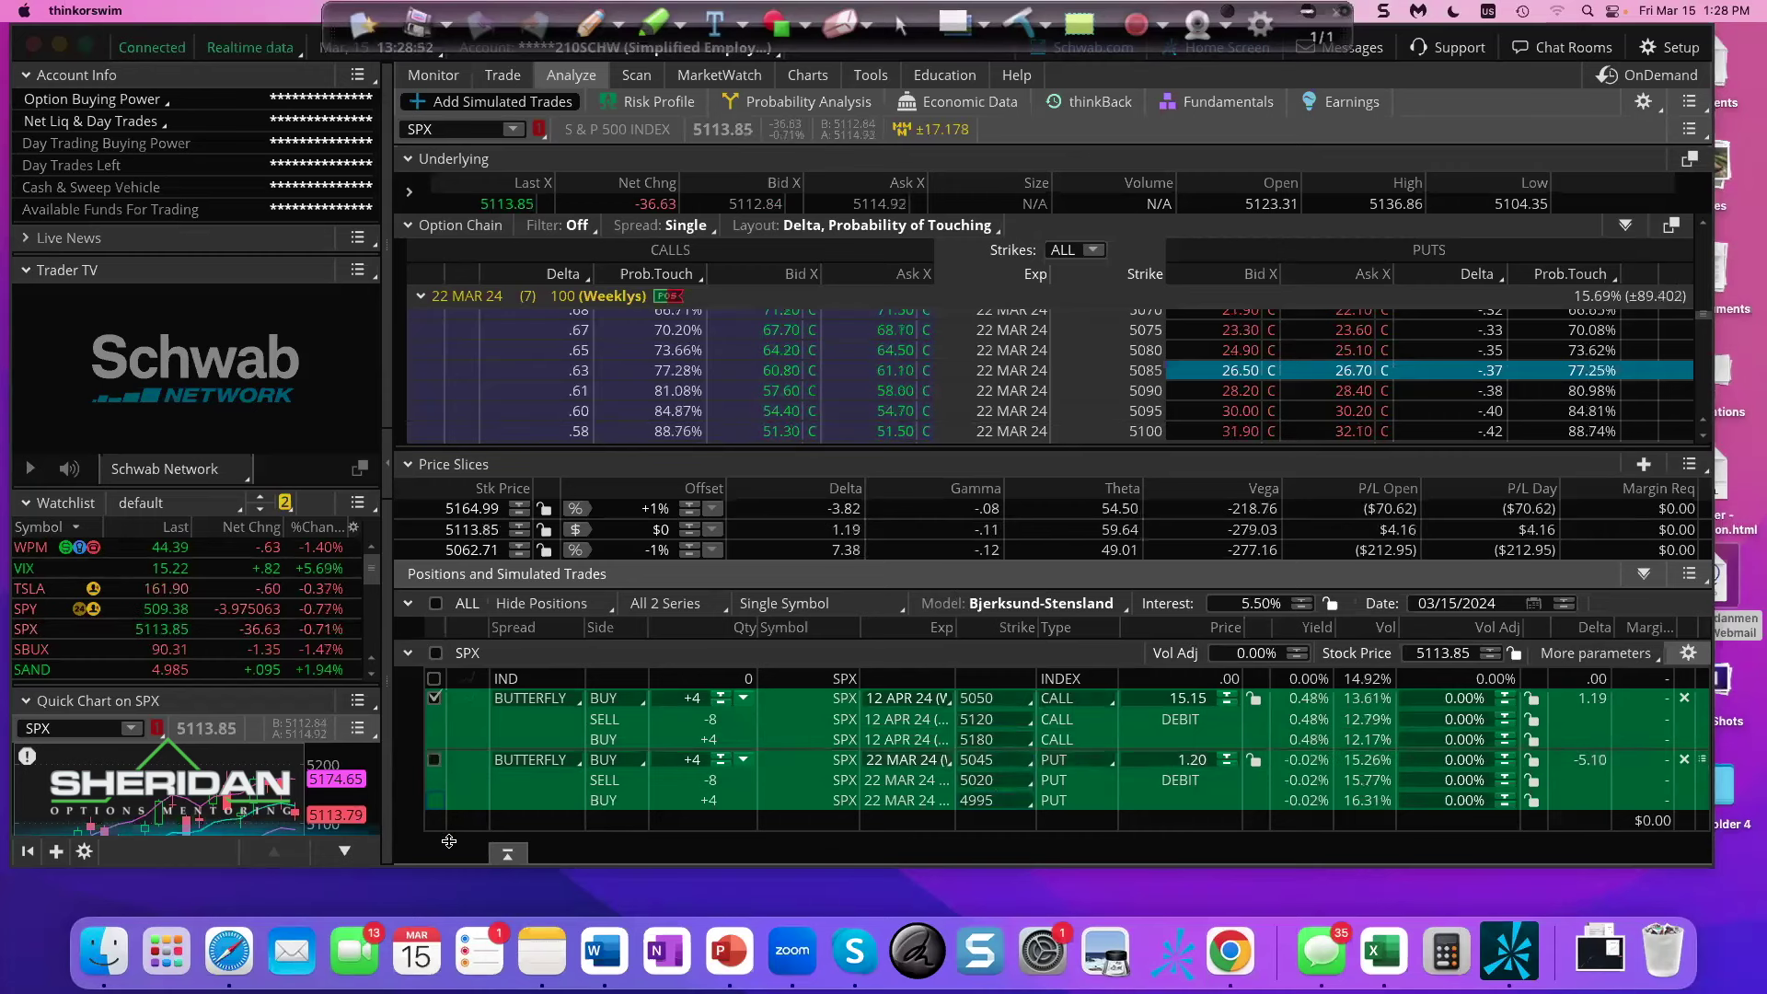
pyautogui.click(682, 103)
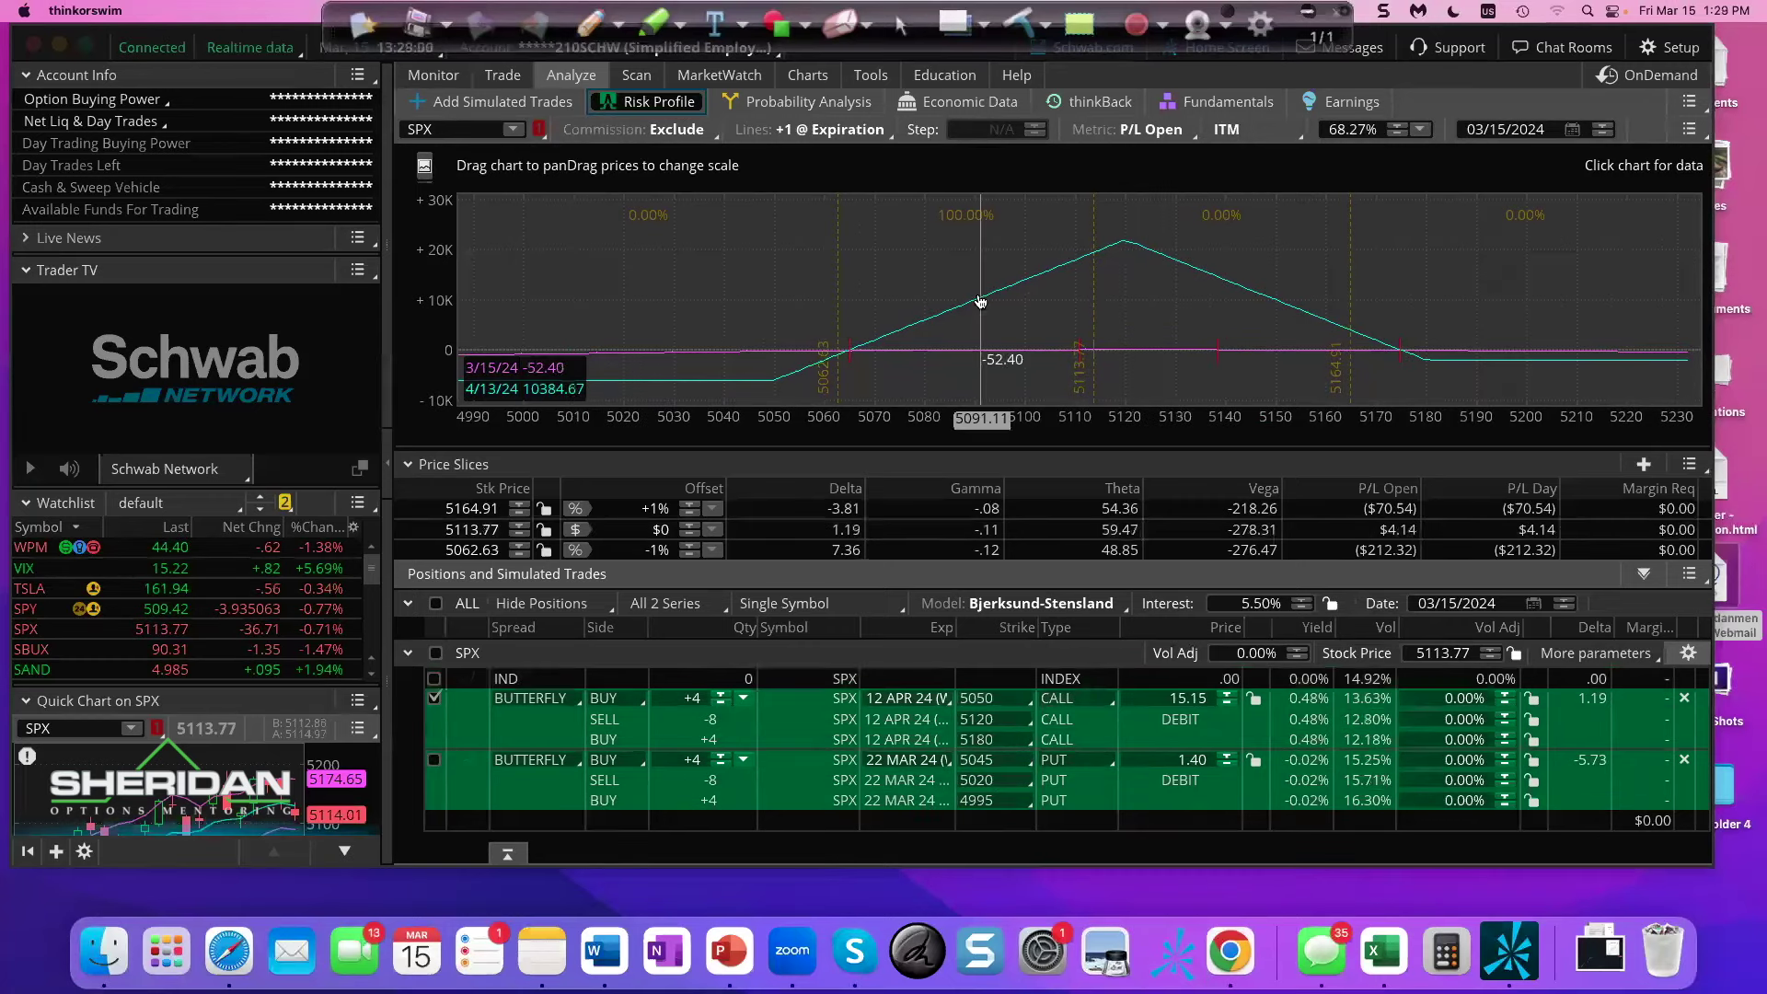
# - Pan the risk chart, mark the 5114 current price, then re-include the put butterfly in the analysis
pyautogui.moveTo(962, 242); pyautogui.dragTo(1146, 240)
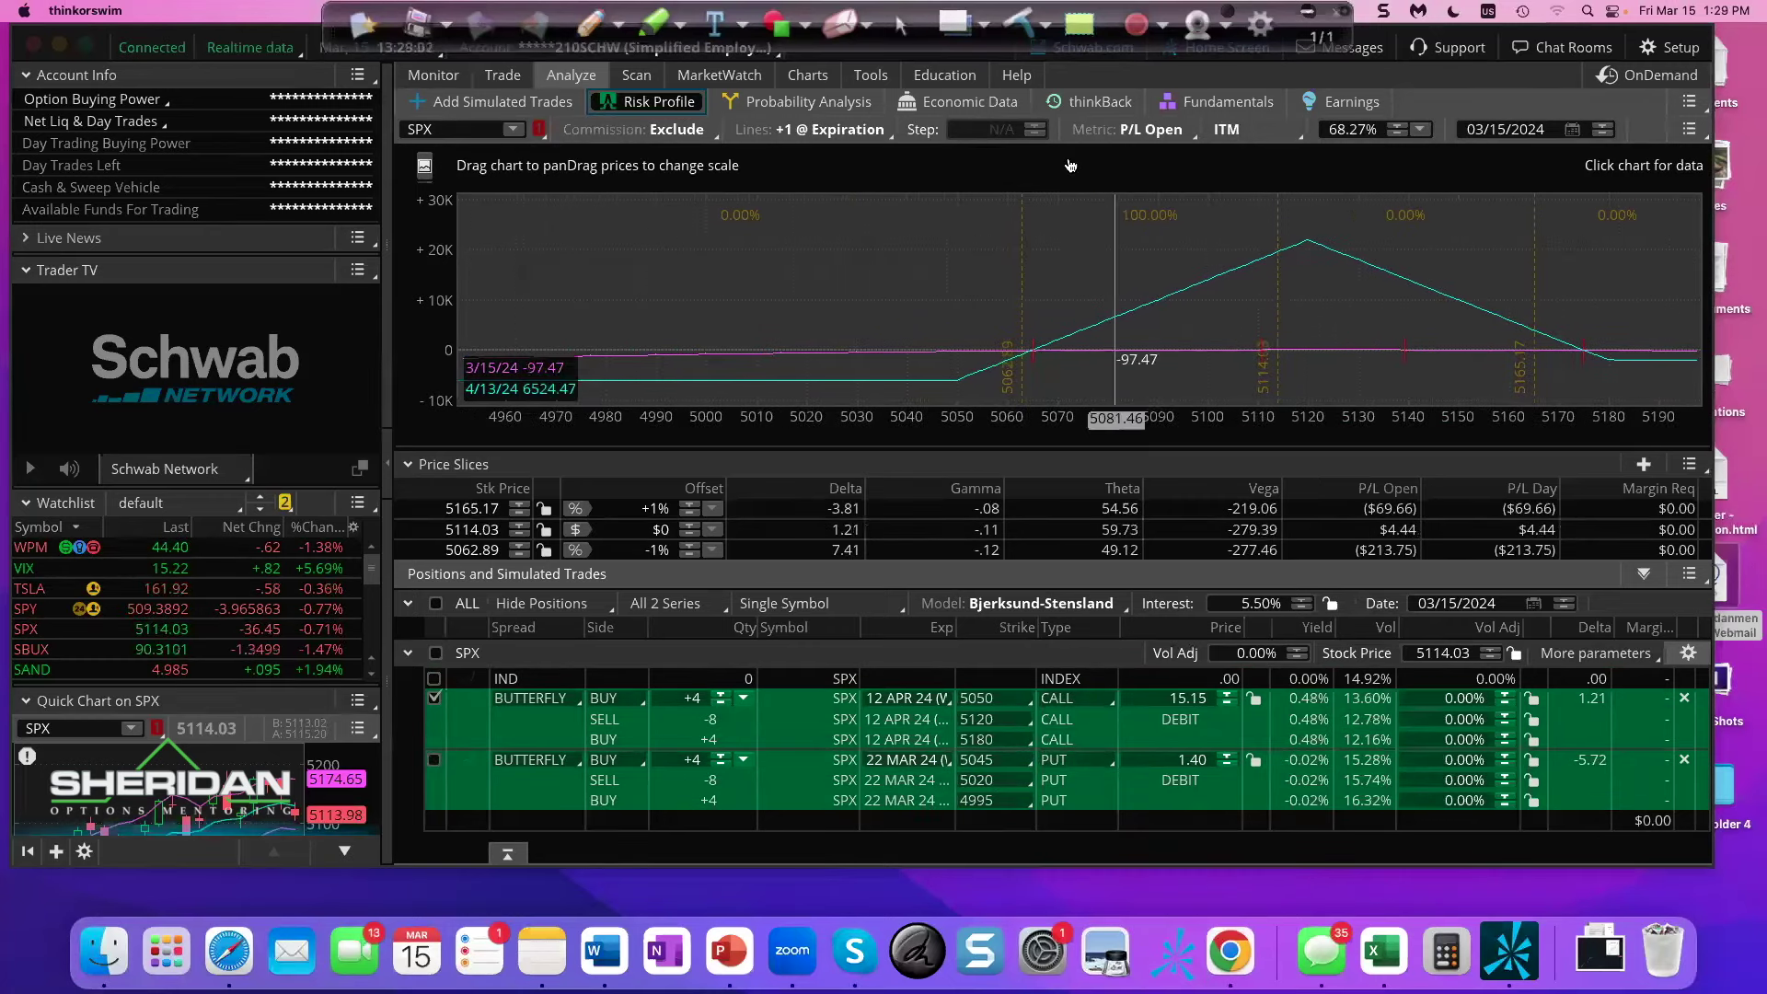
pyautogui.click(593, 30)
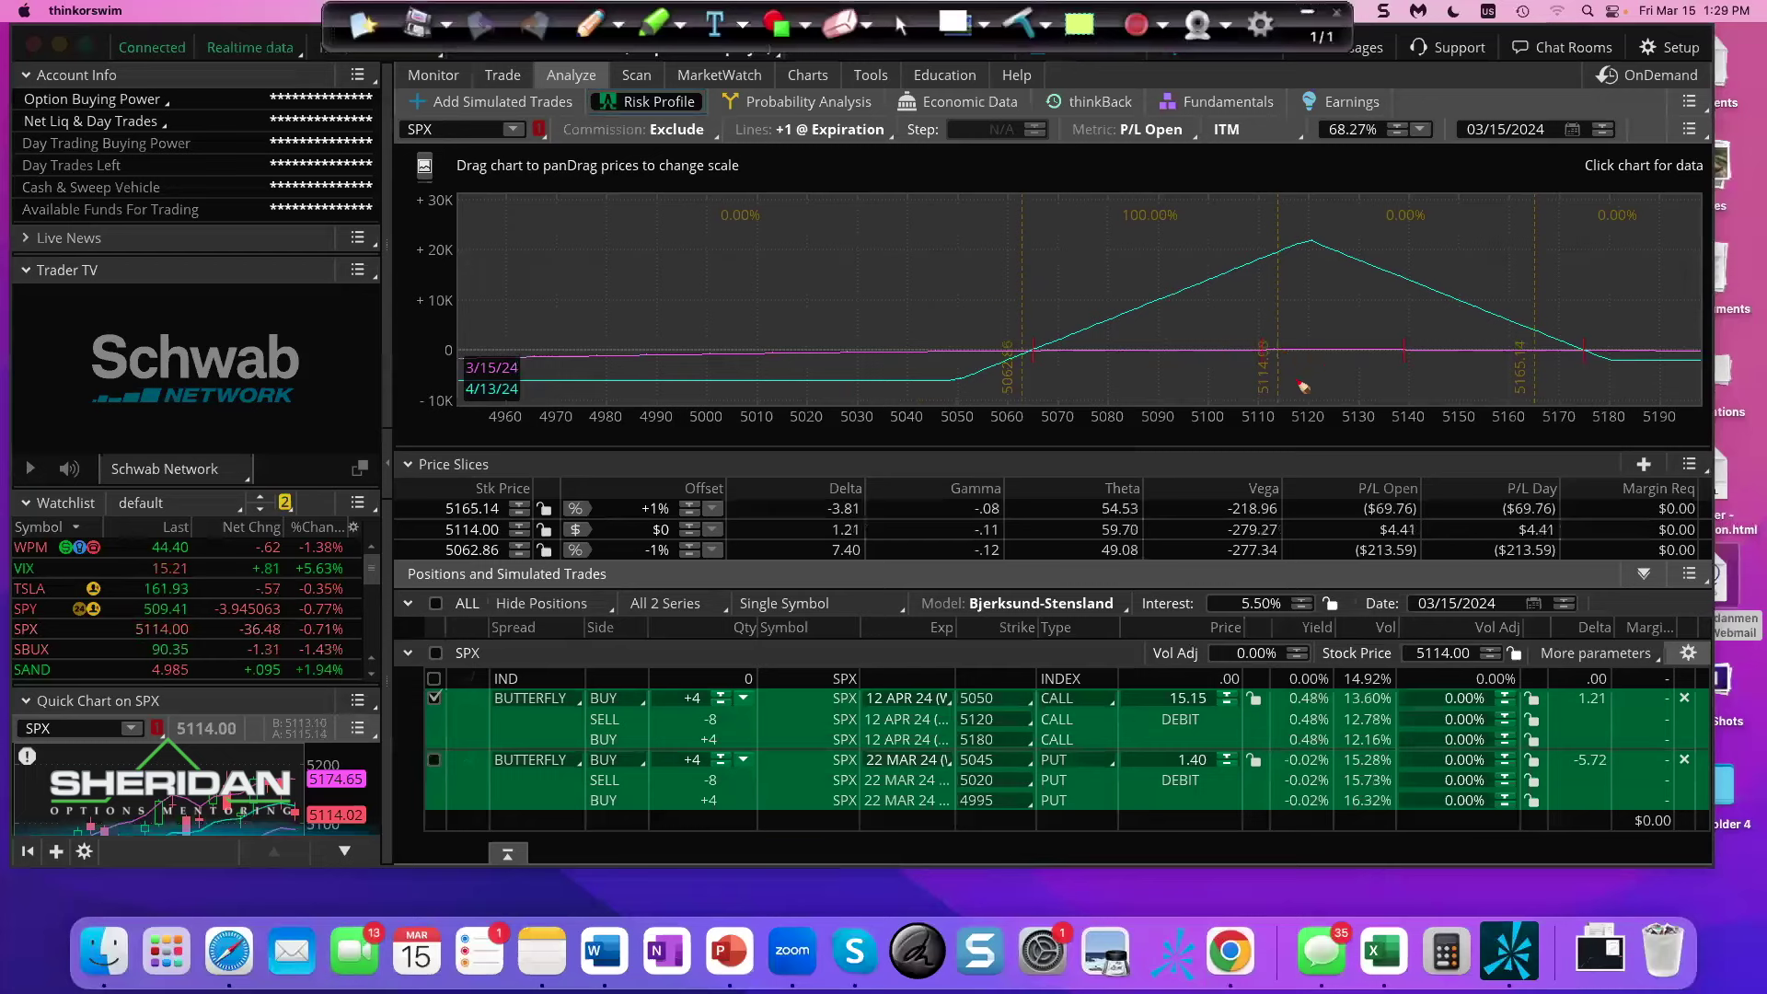
pyautogui.moveTo(1282, 355)
pyautogui.mouseDown()
pyautogui.moveTo(1291, 471)
pyautogui.moveTo(1284, 429)
pyautogui.moveTo(1303, 426)
pyautogui.moveTo(1320, 464)
pyautogui.moveTo(1373, 441)
pyautogui.moveTo(1382, 455)
pyautogui.mouseUp()
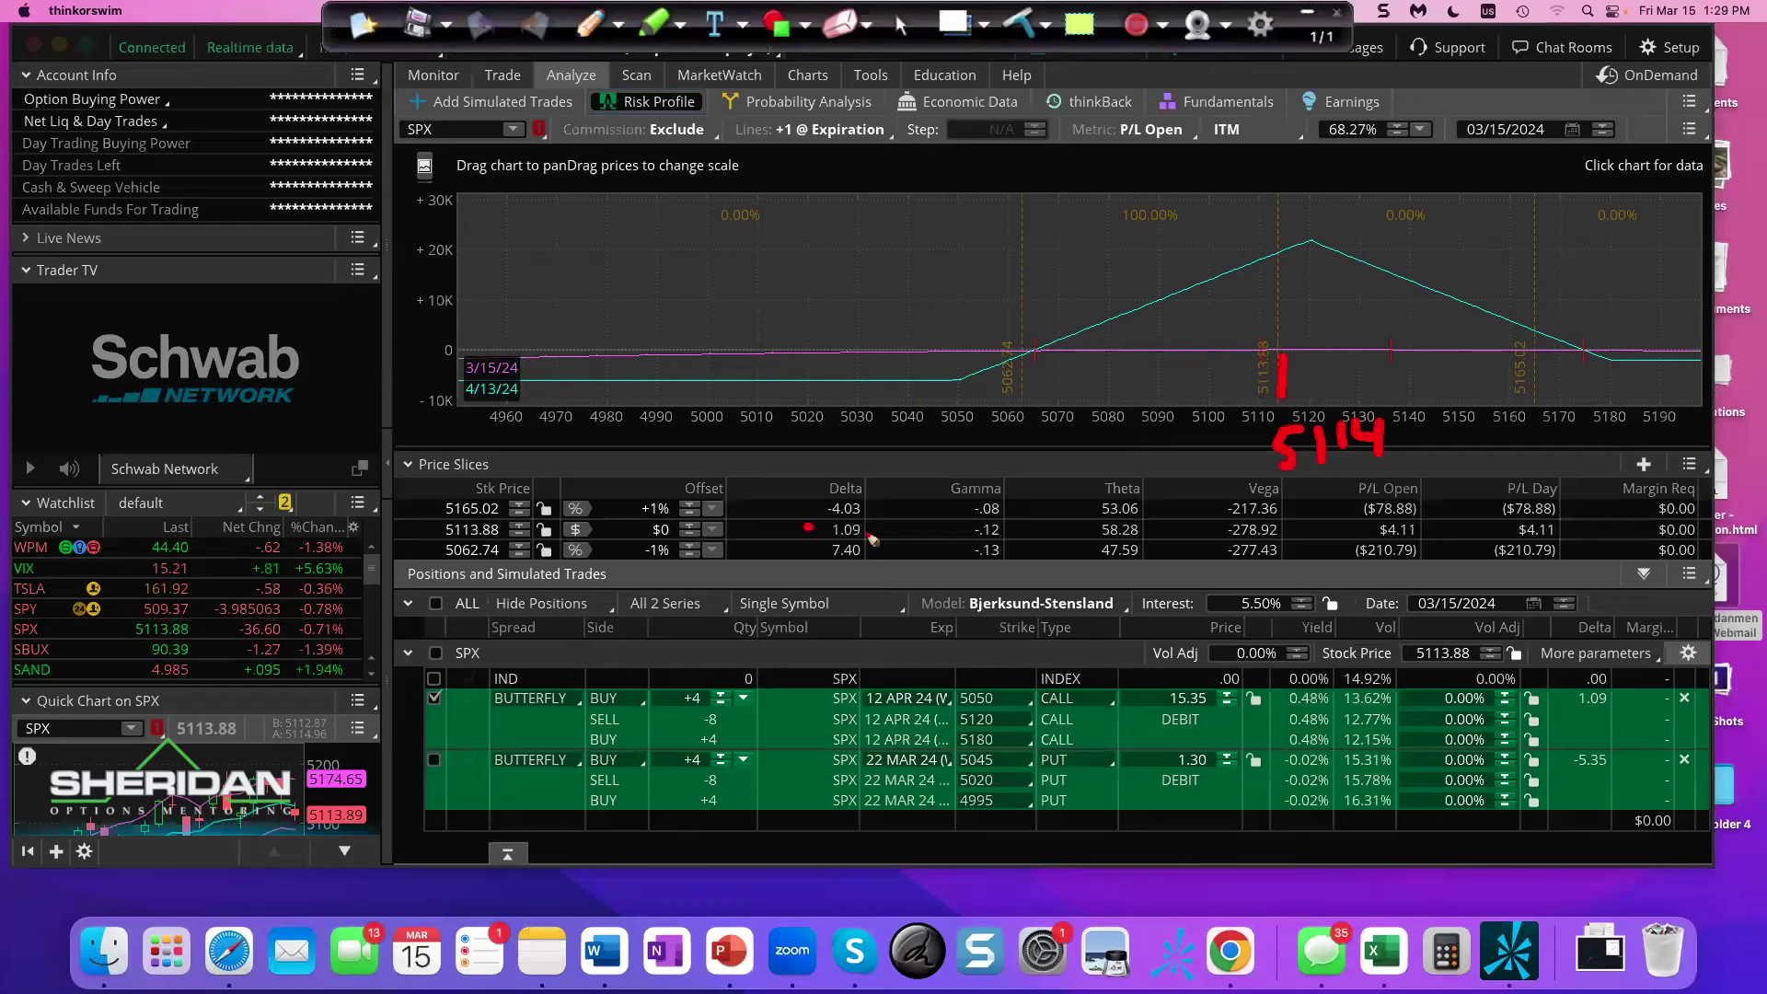
pyautogui.moveTo(881, 525); pyautogui.dragTo(897, 523)
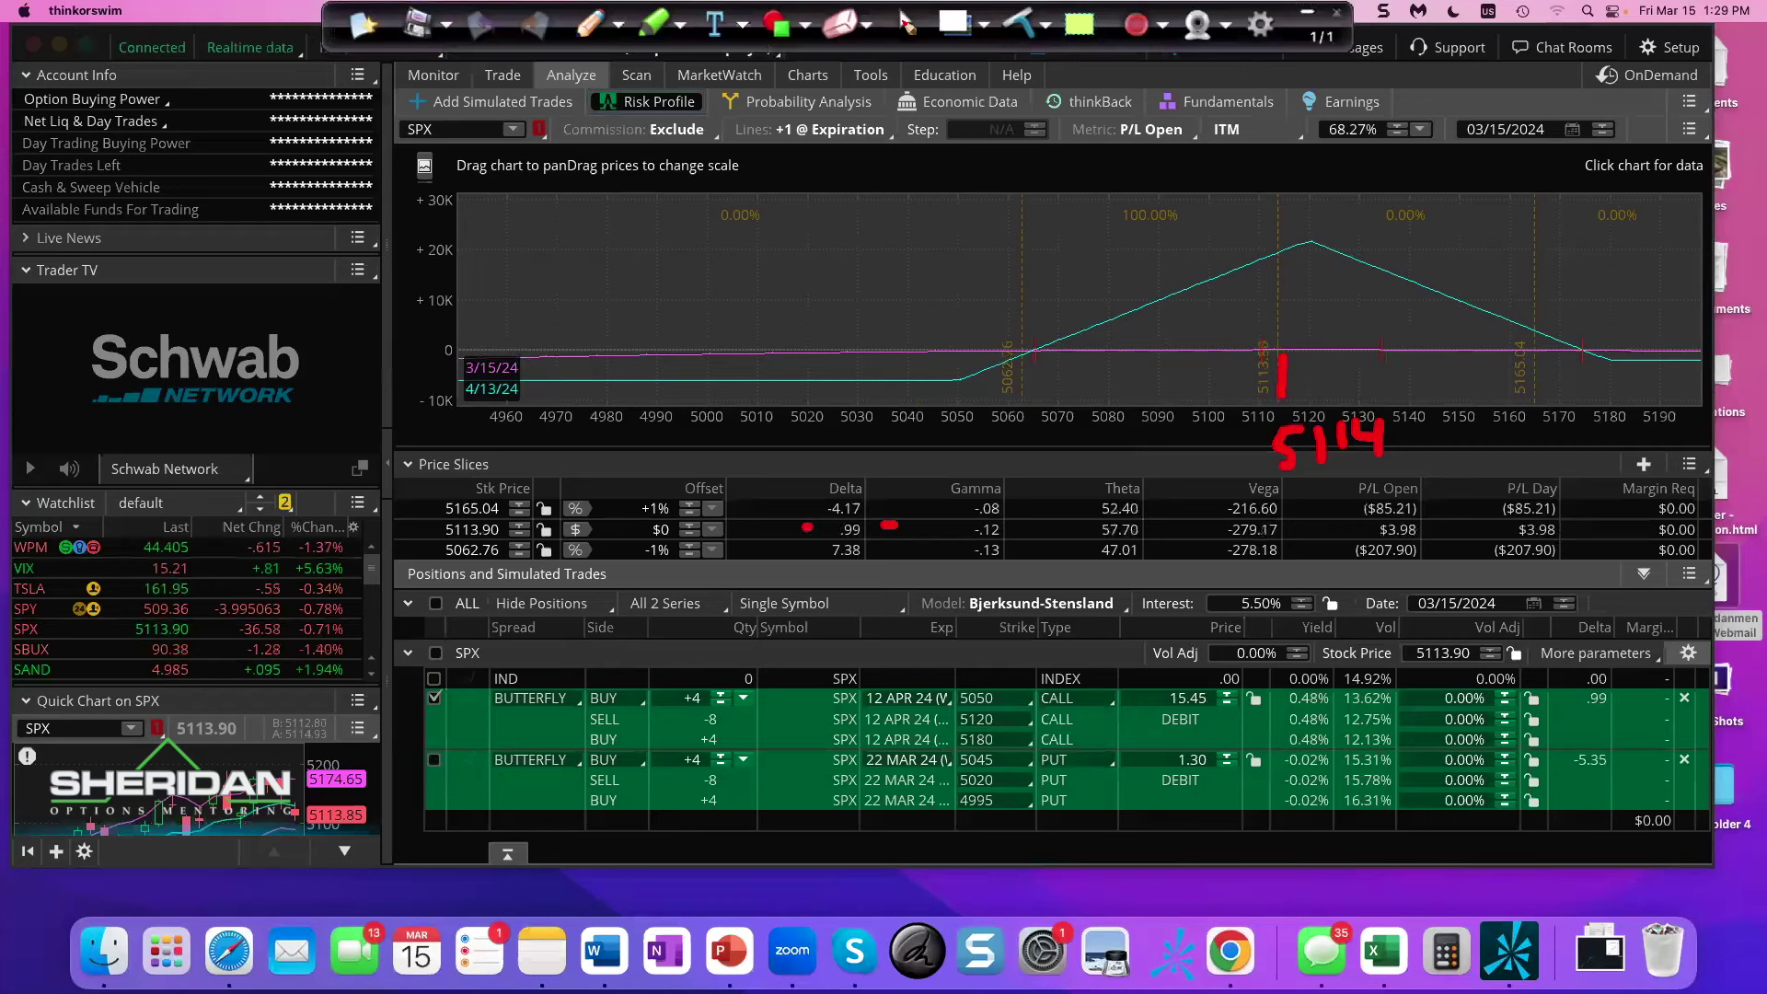
pyautogui.click(907, 23)
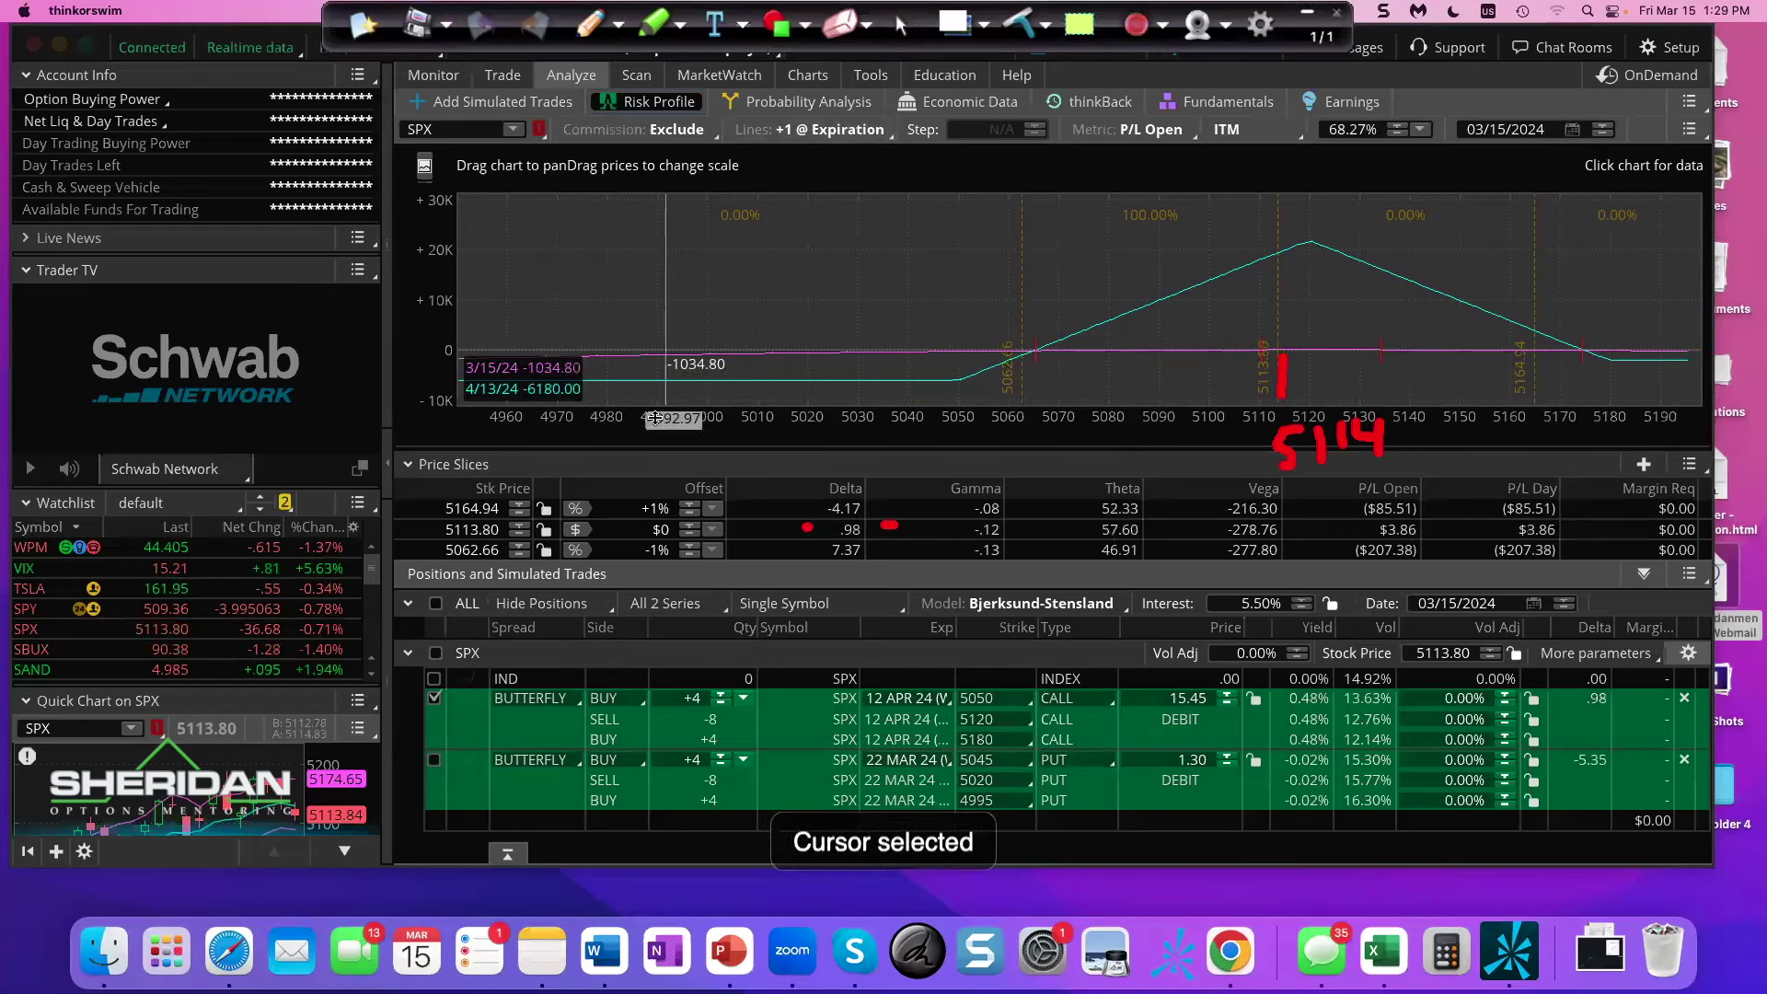
pyautogui.click(434, 760)
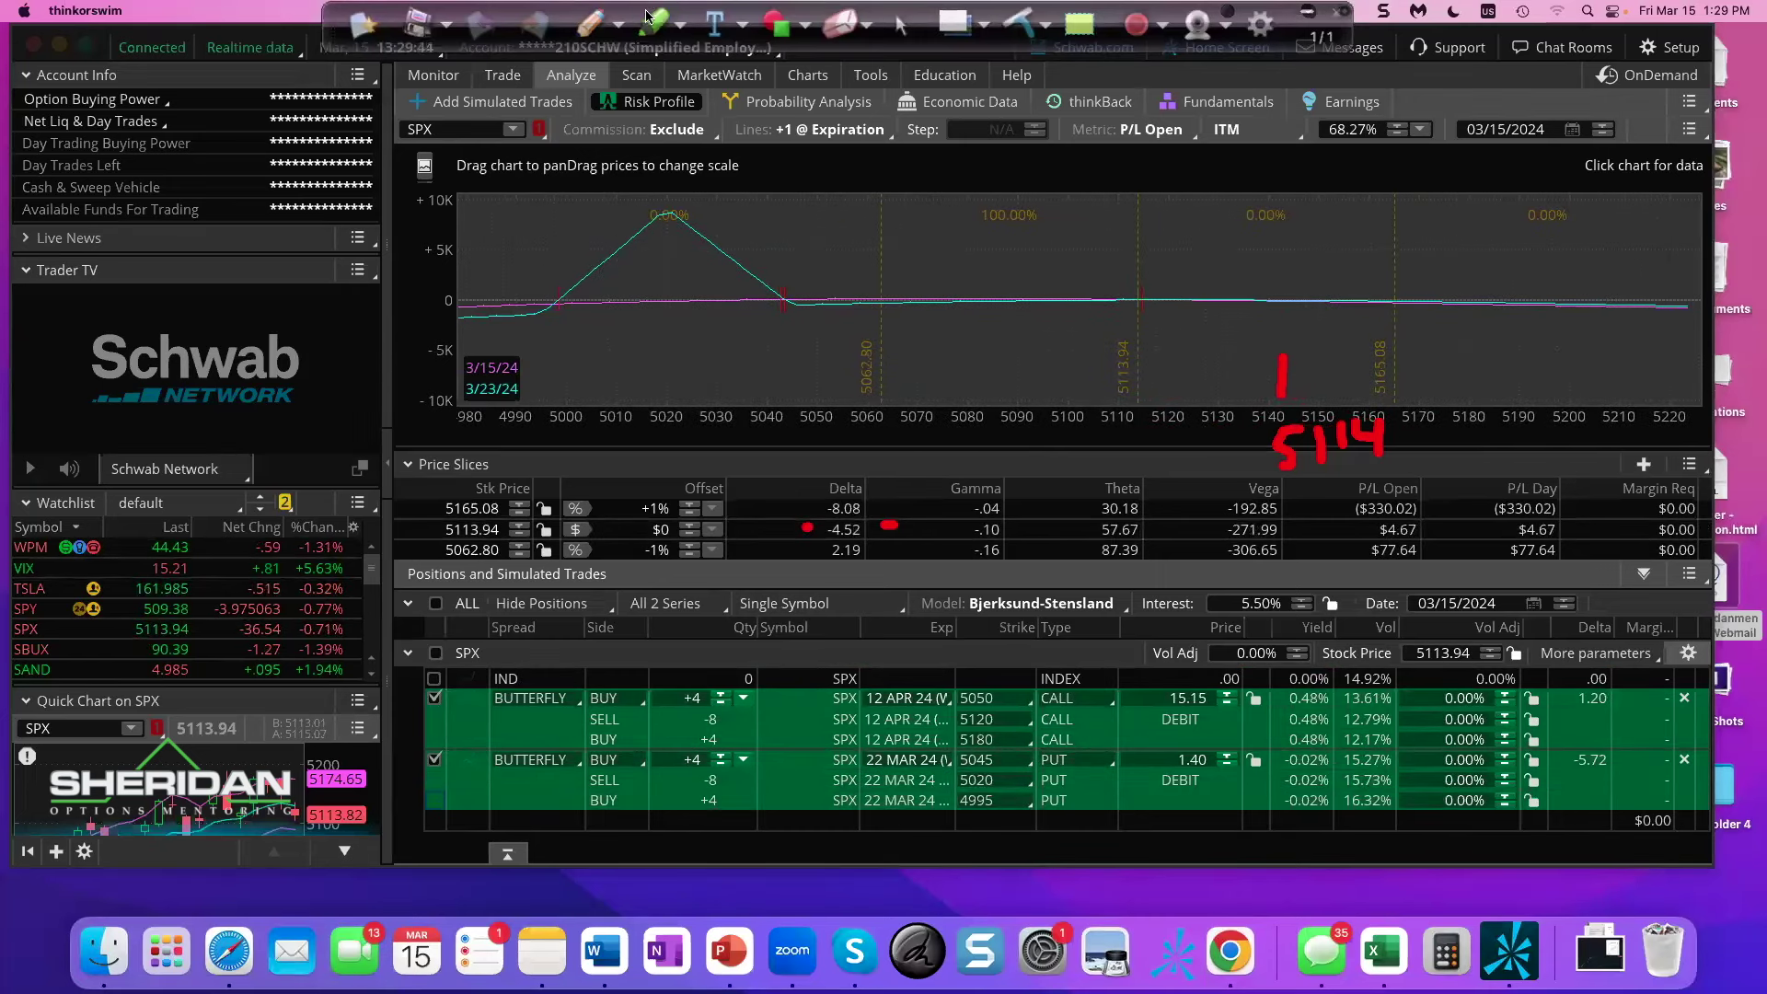
pyautogui.click(592, 23)
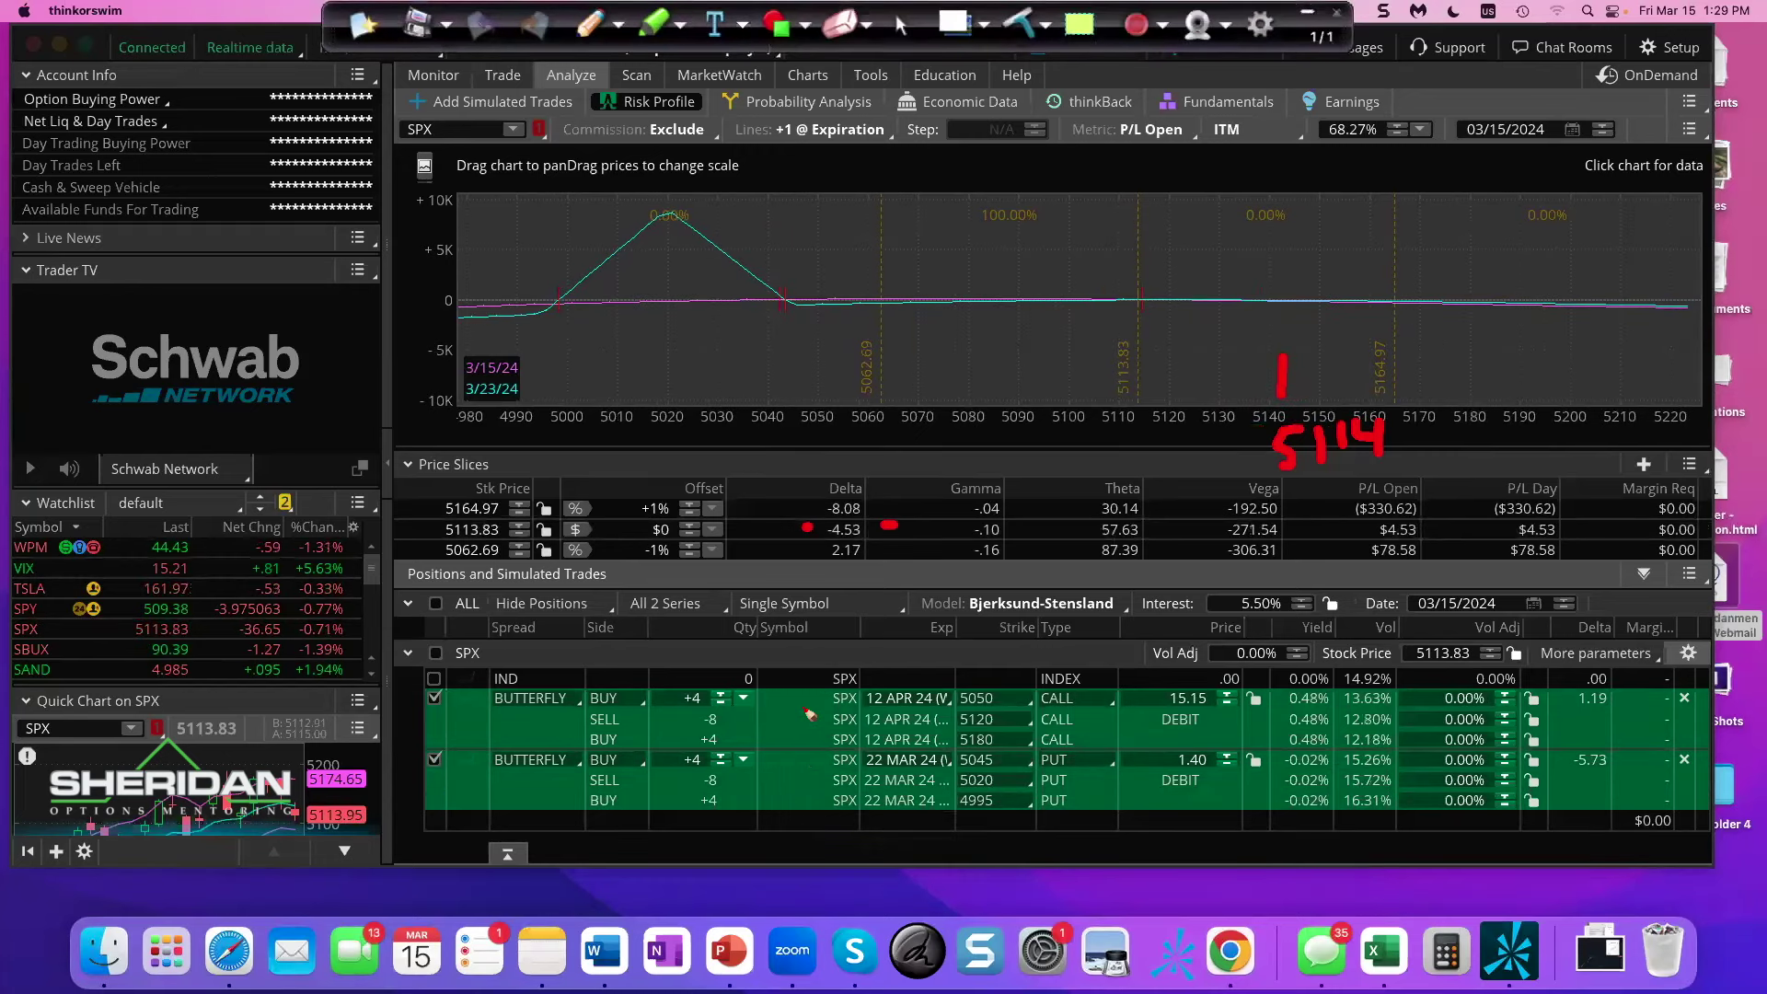
pyautogui.moveTo(802, 686); pyautogui.dragTo(797, 750)
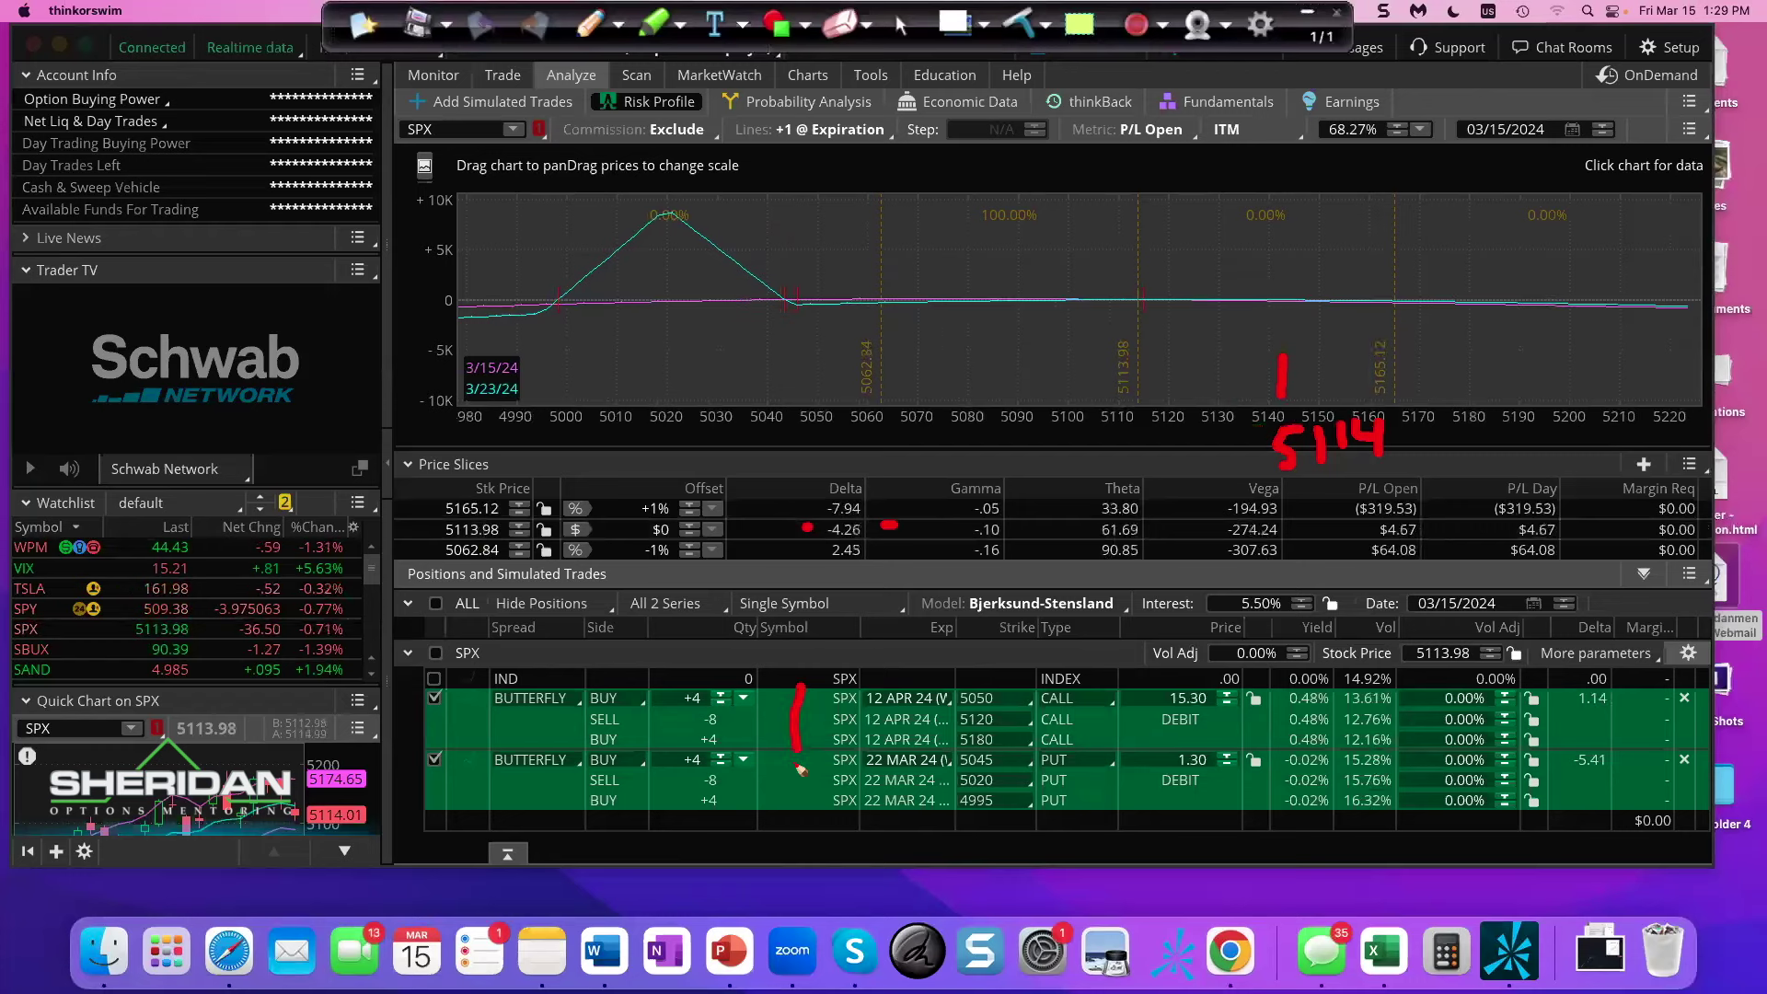
pyautogui.moveTo(800, 767); pyautogui.dragTo(794, 800)
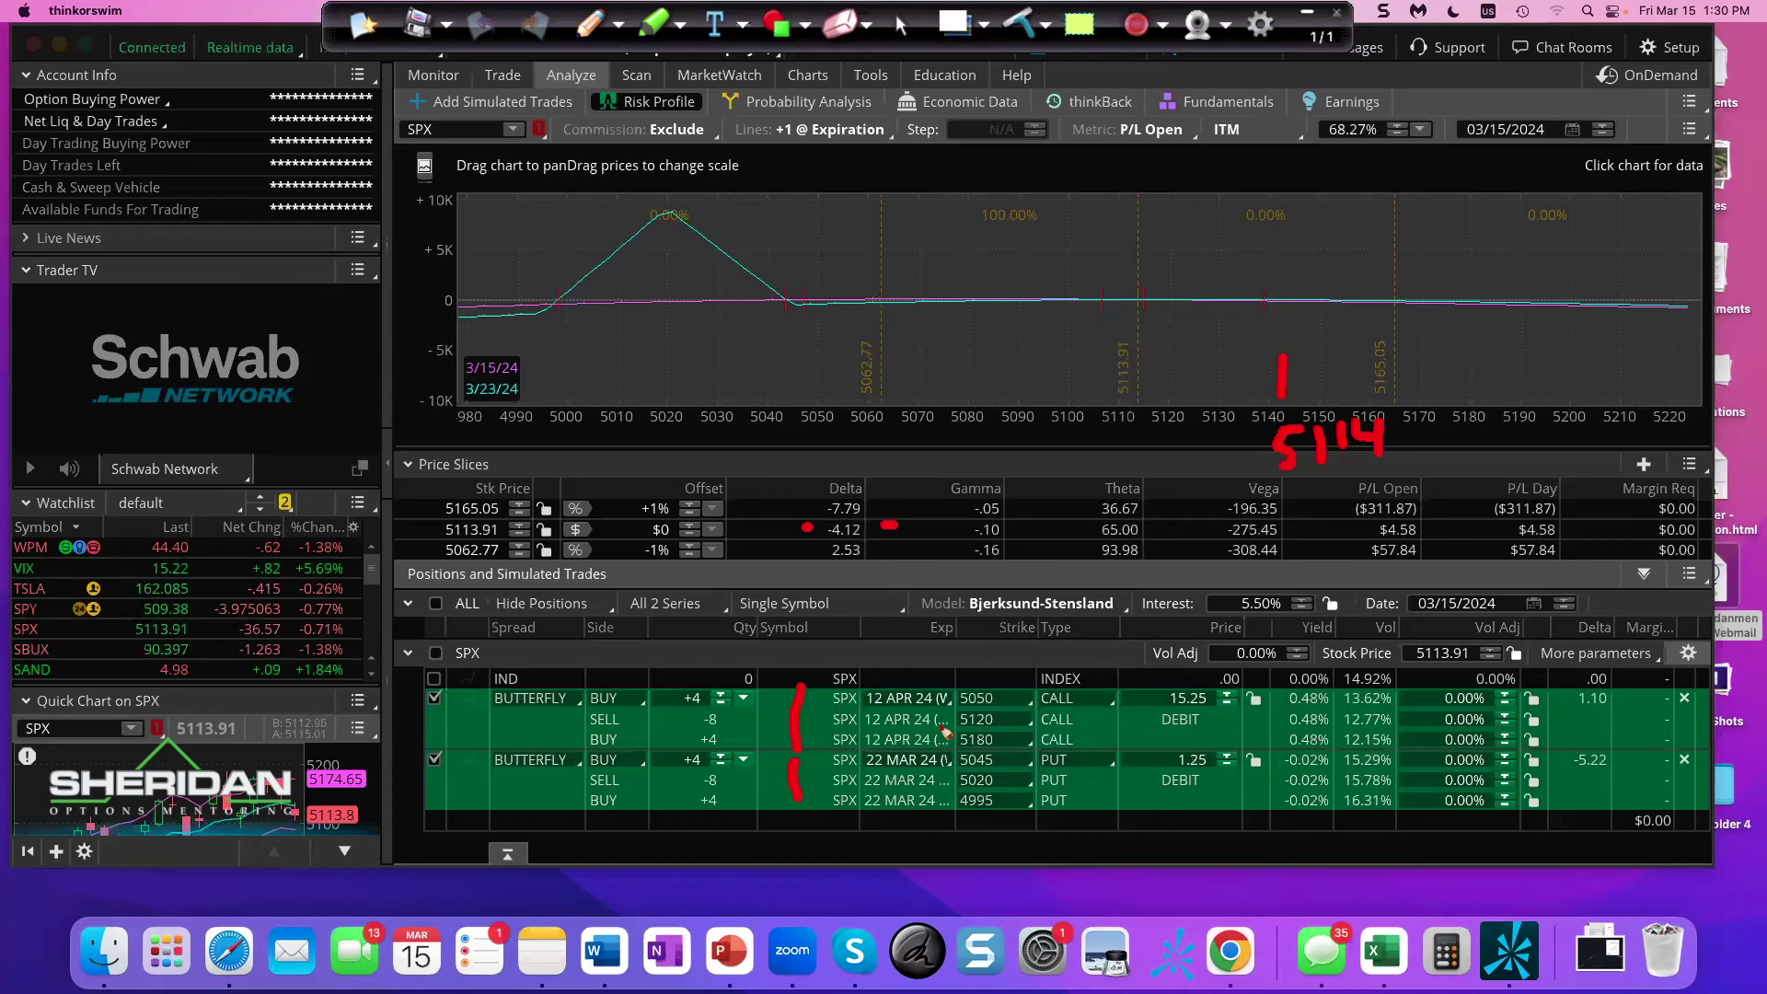
pyautogui.moveTo(1041, 649)
pyautogui.mouseDown()
pyautogui.moveTo(1013, 661)
pyautogui.moveTo(1043, 687)
pyautogui.mouseUp()
pyautogui.moveTo(906, 530); pyautogui.dragTo(911, 530)
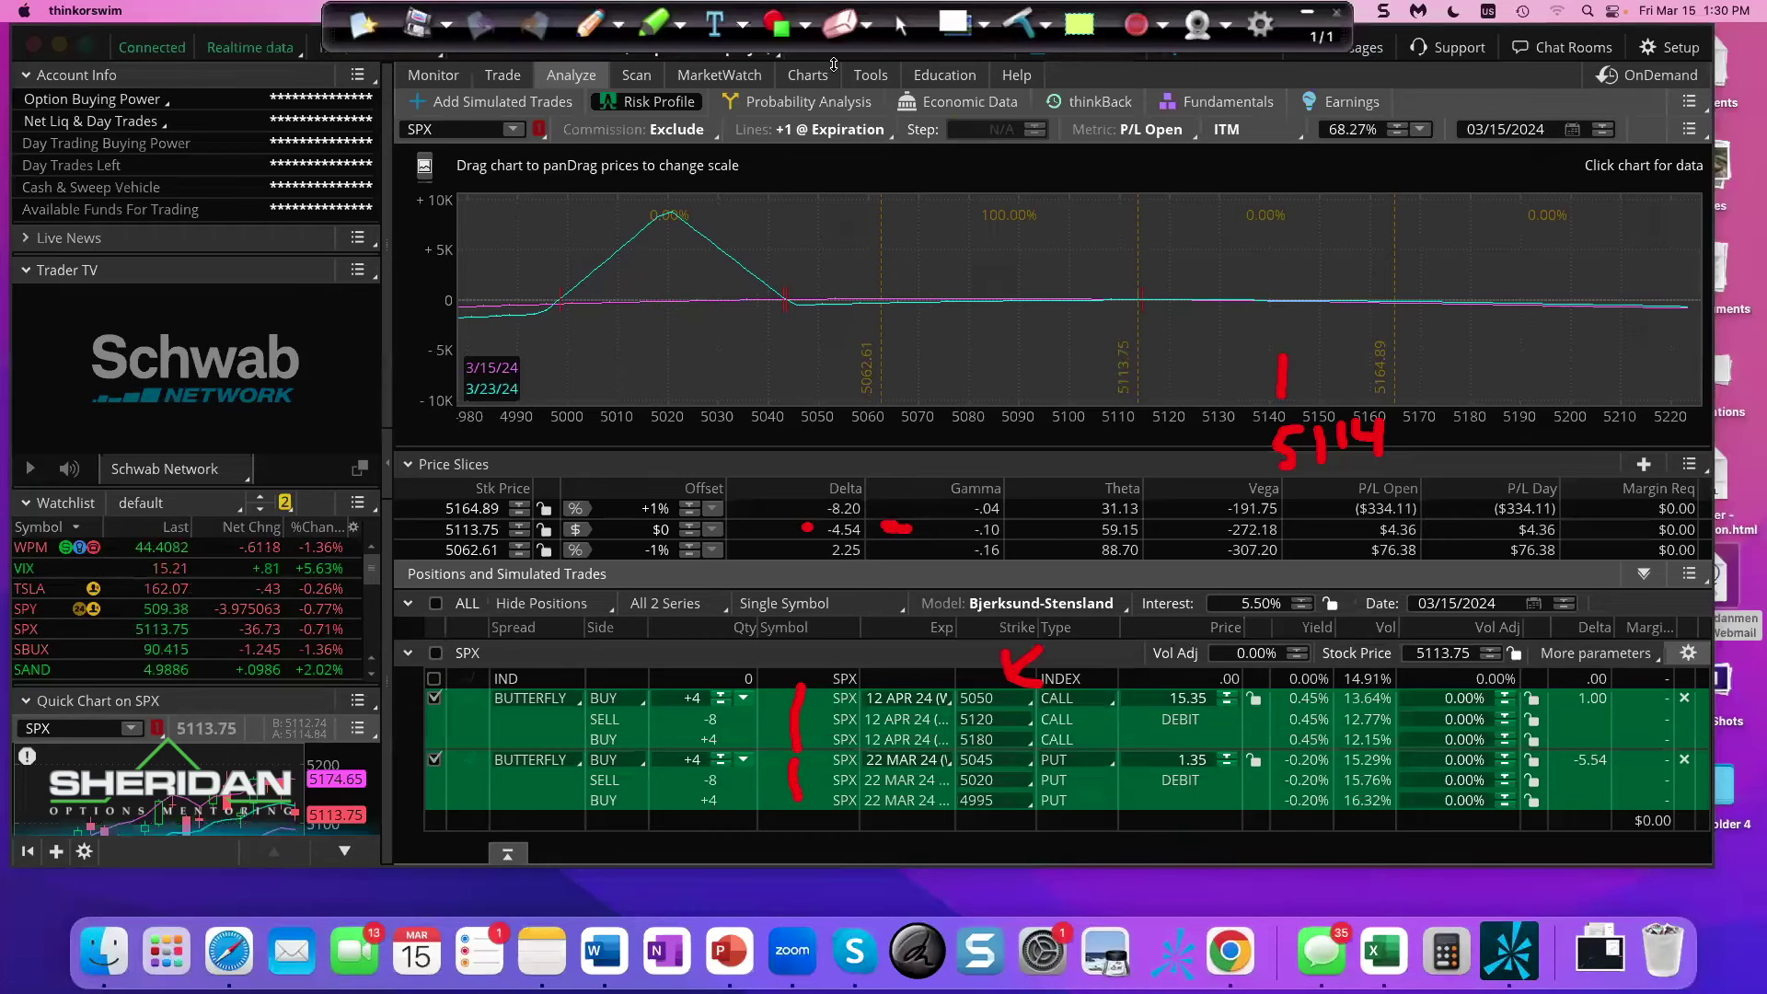
pyautogui.click(901, 25)
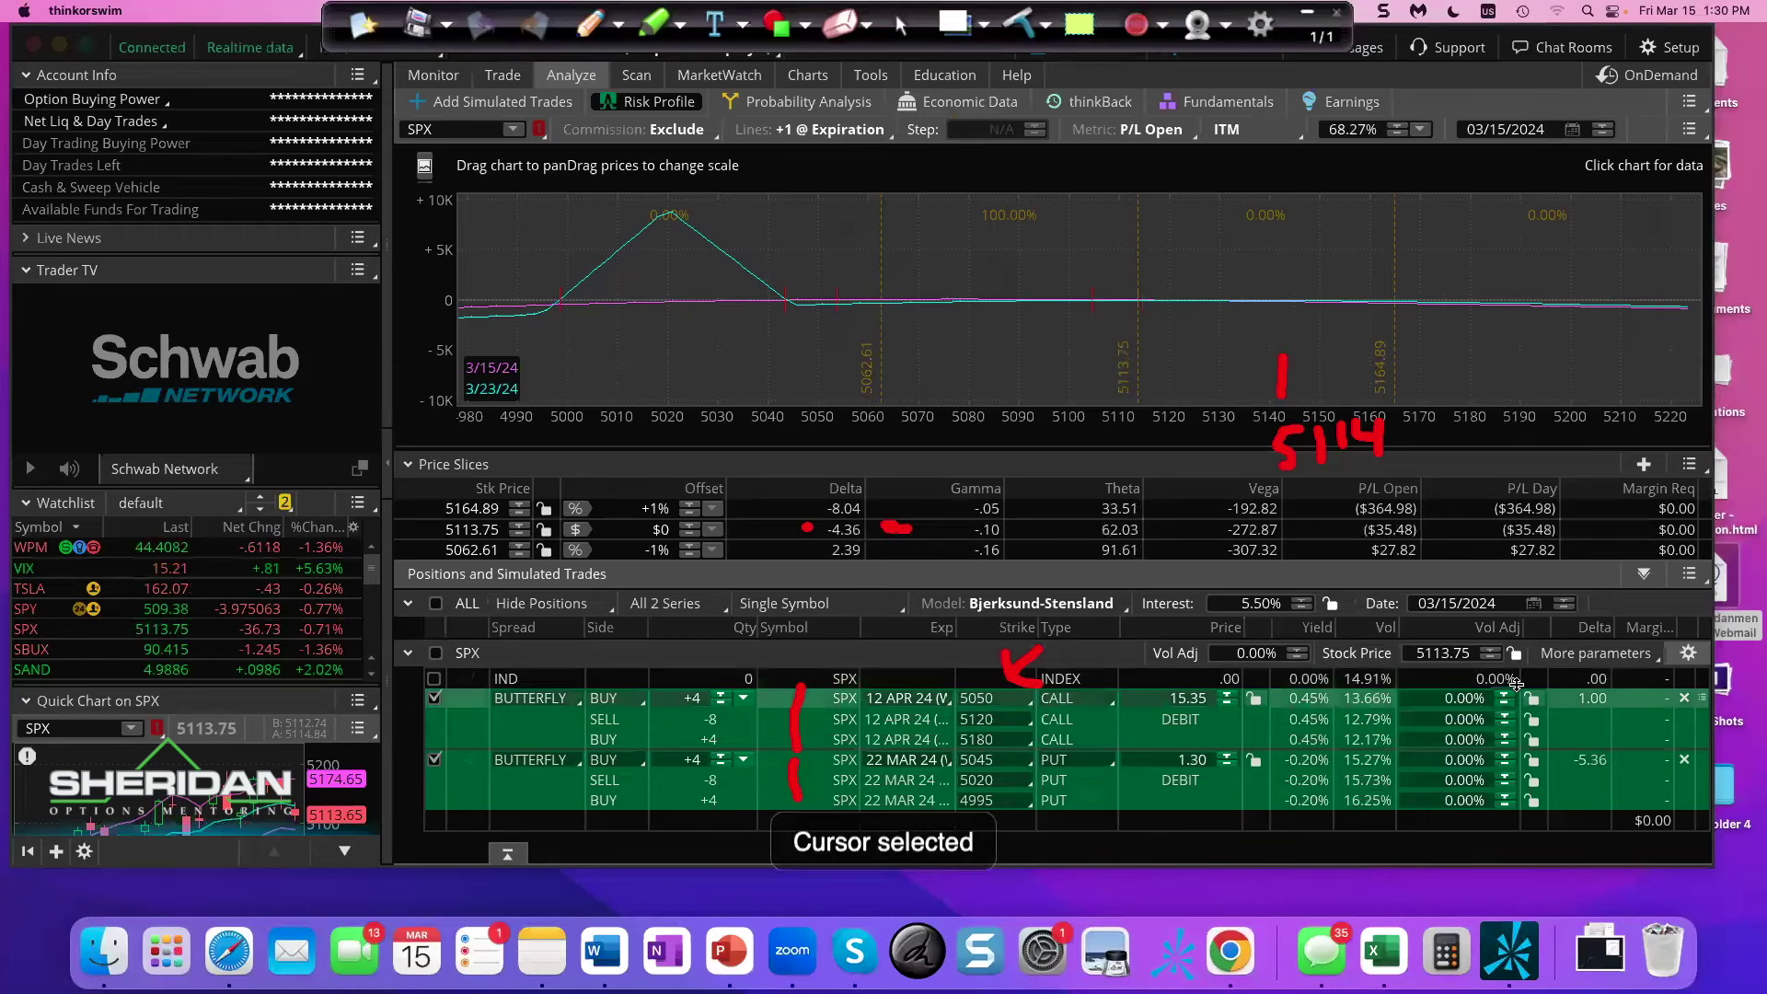
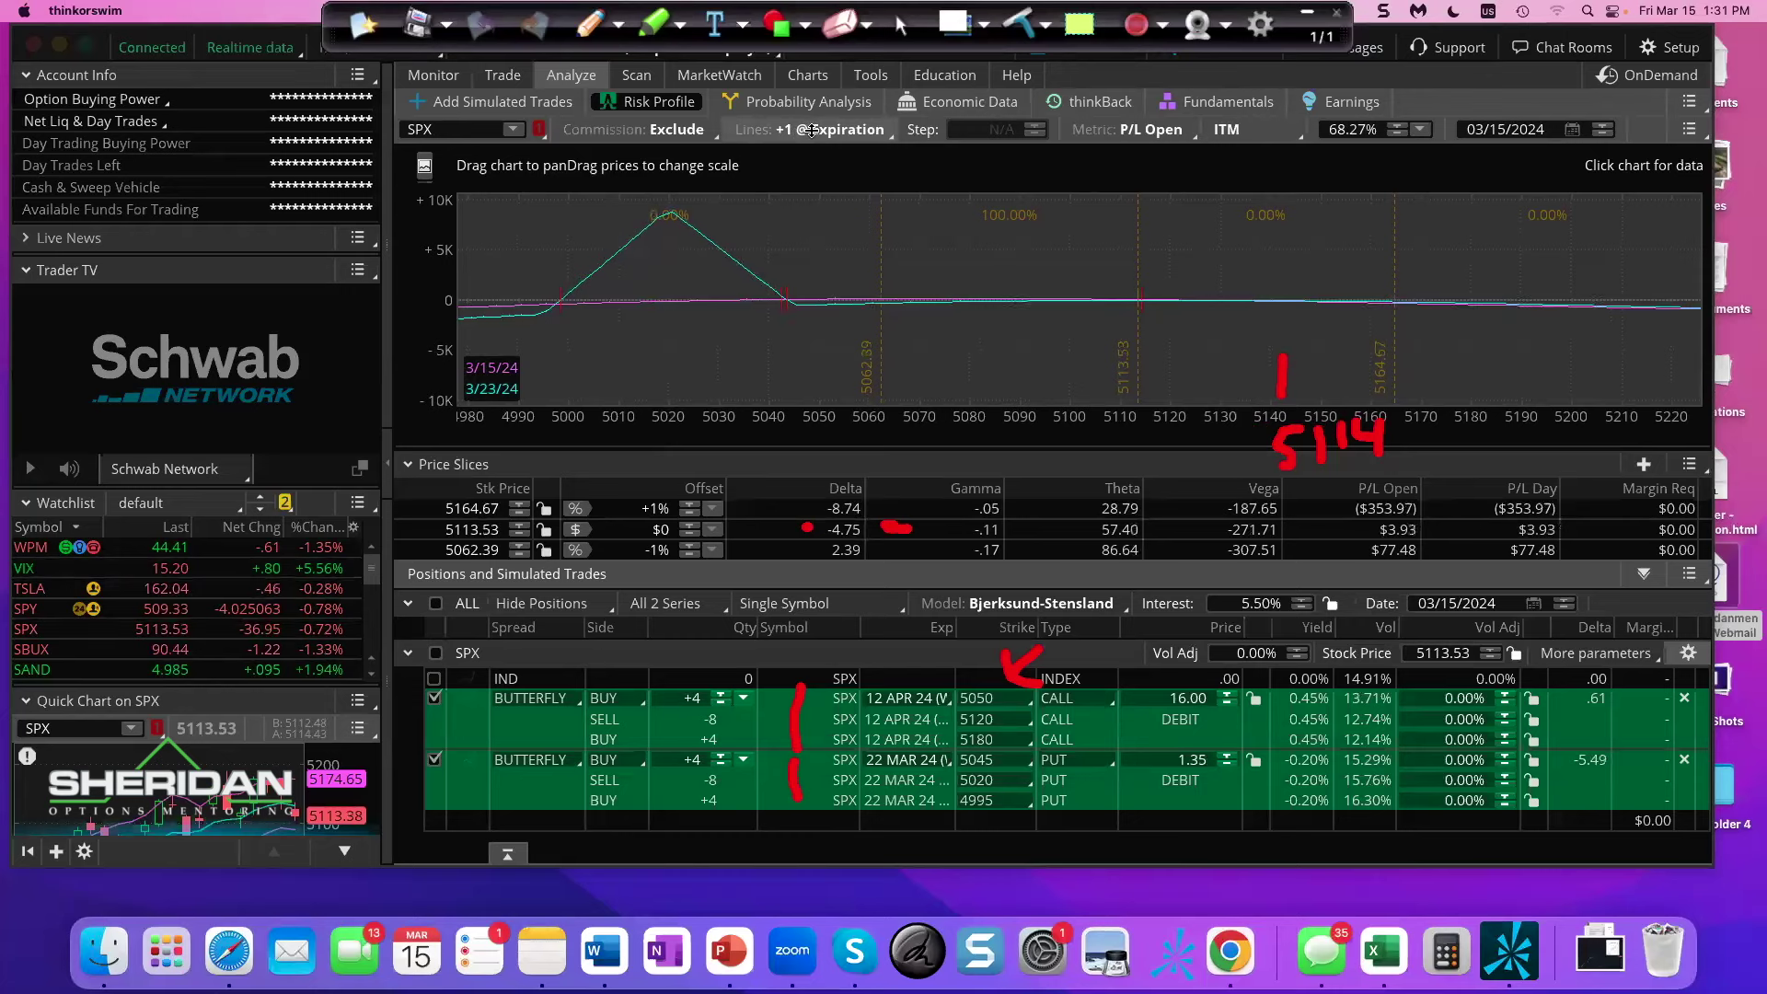
# - Set the Lines option to +2 @ Expiration so a 4/13/24 curve joins 3/15 and 3/23
pyautogui.click(810, 129)
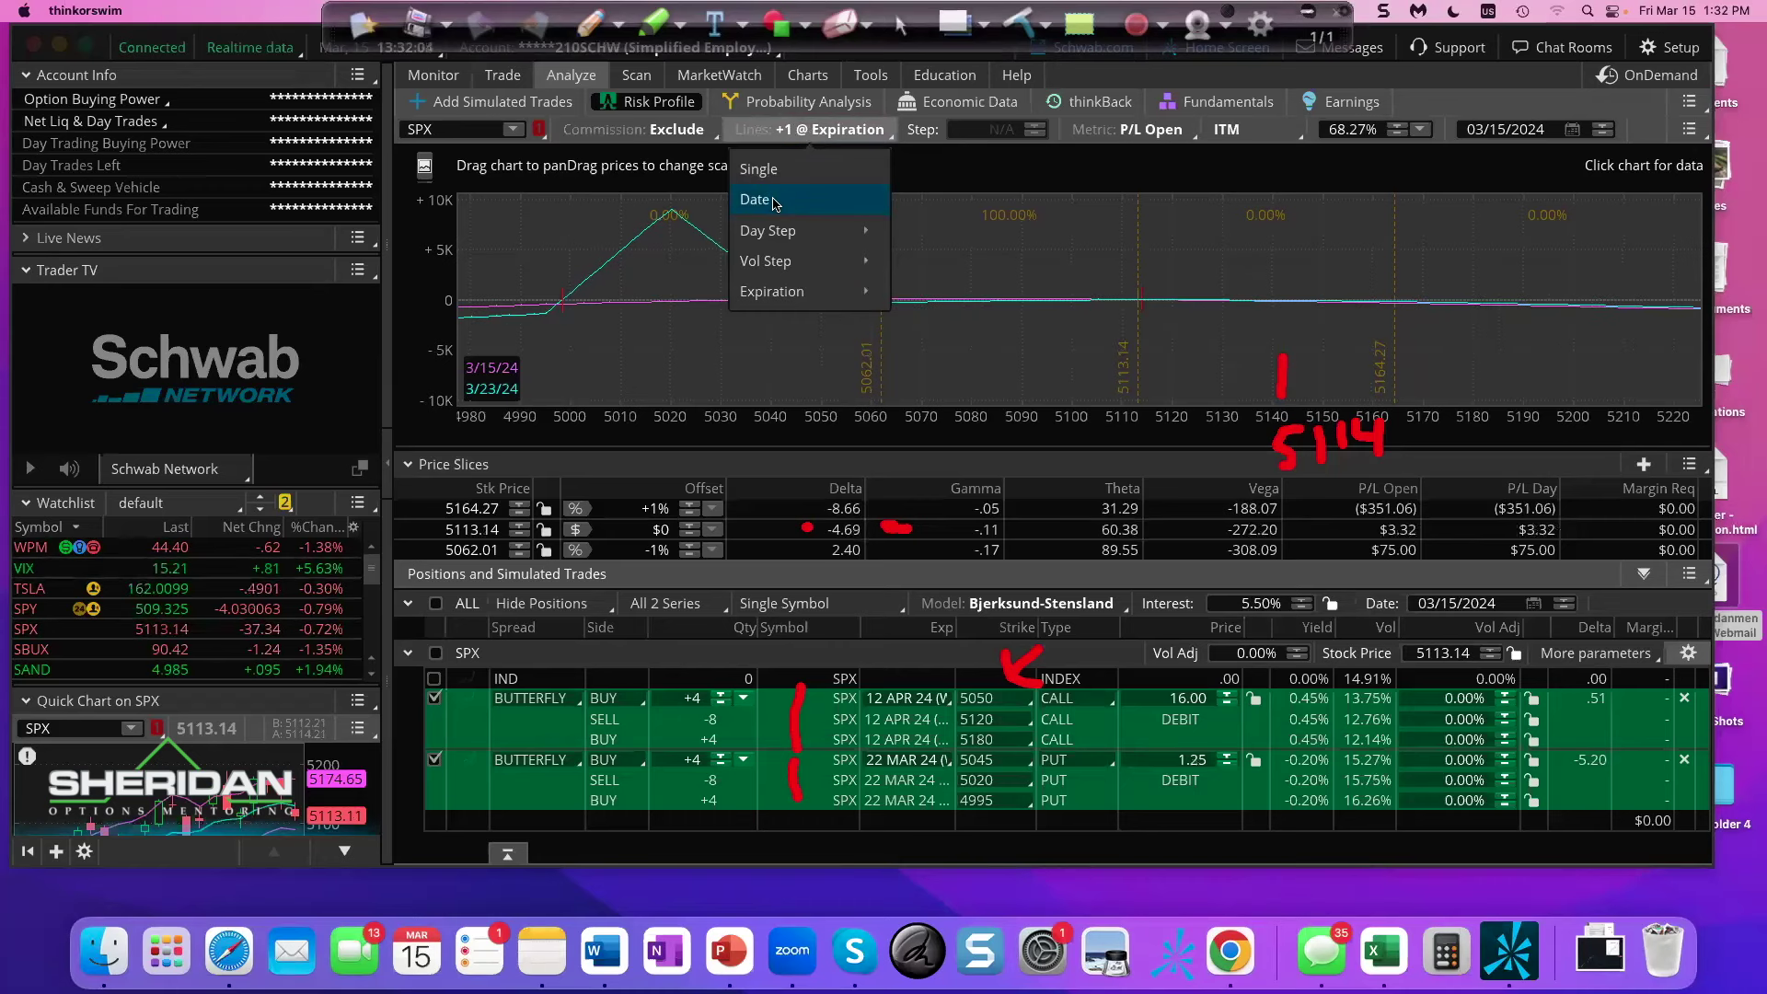
pyautogui.moveTo(778, 293)
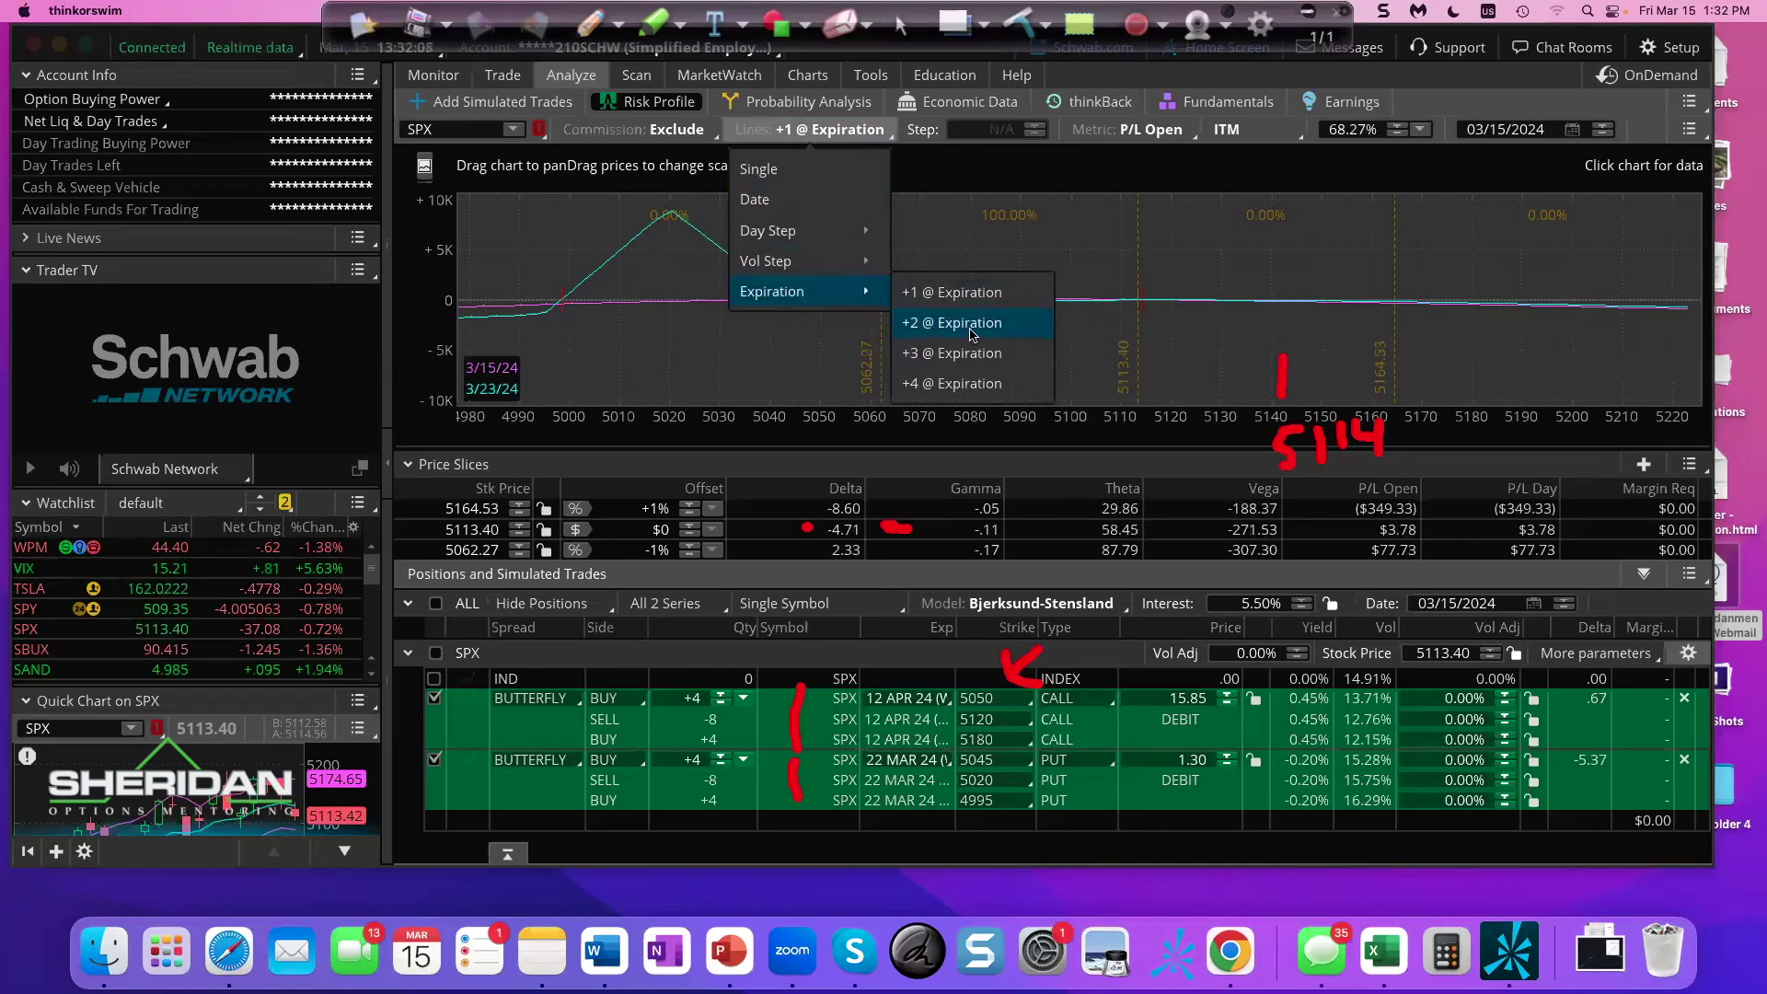
pyautogui.click(971, 324)
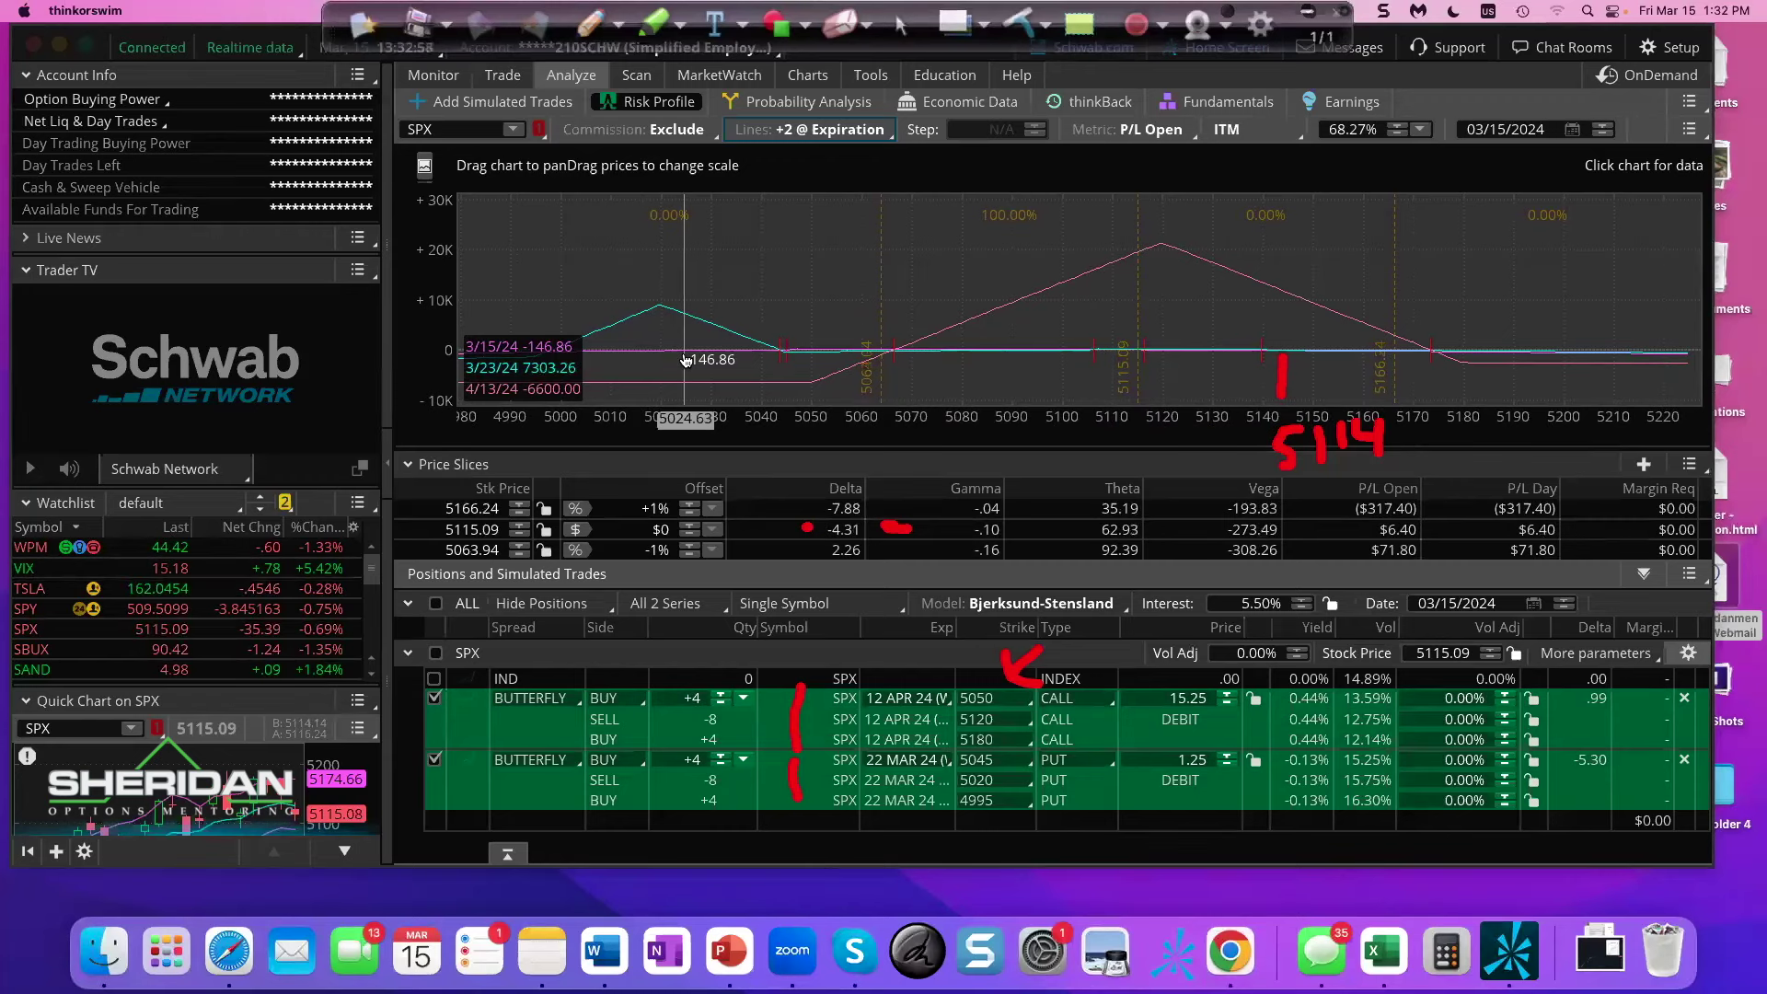
# - Graph only the 22 MAR put butterfly and bring up the analysis-date calendar
pyautogui.click(434, 760)
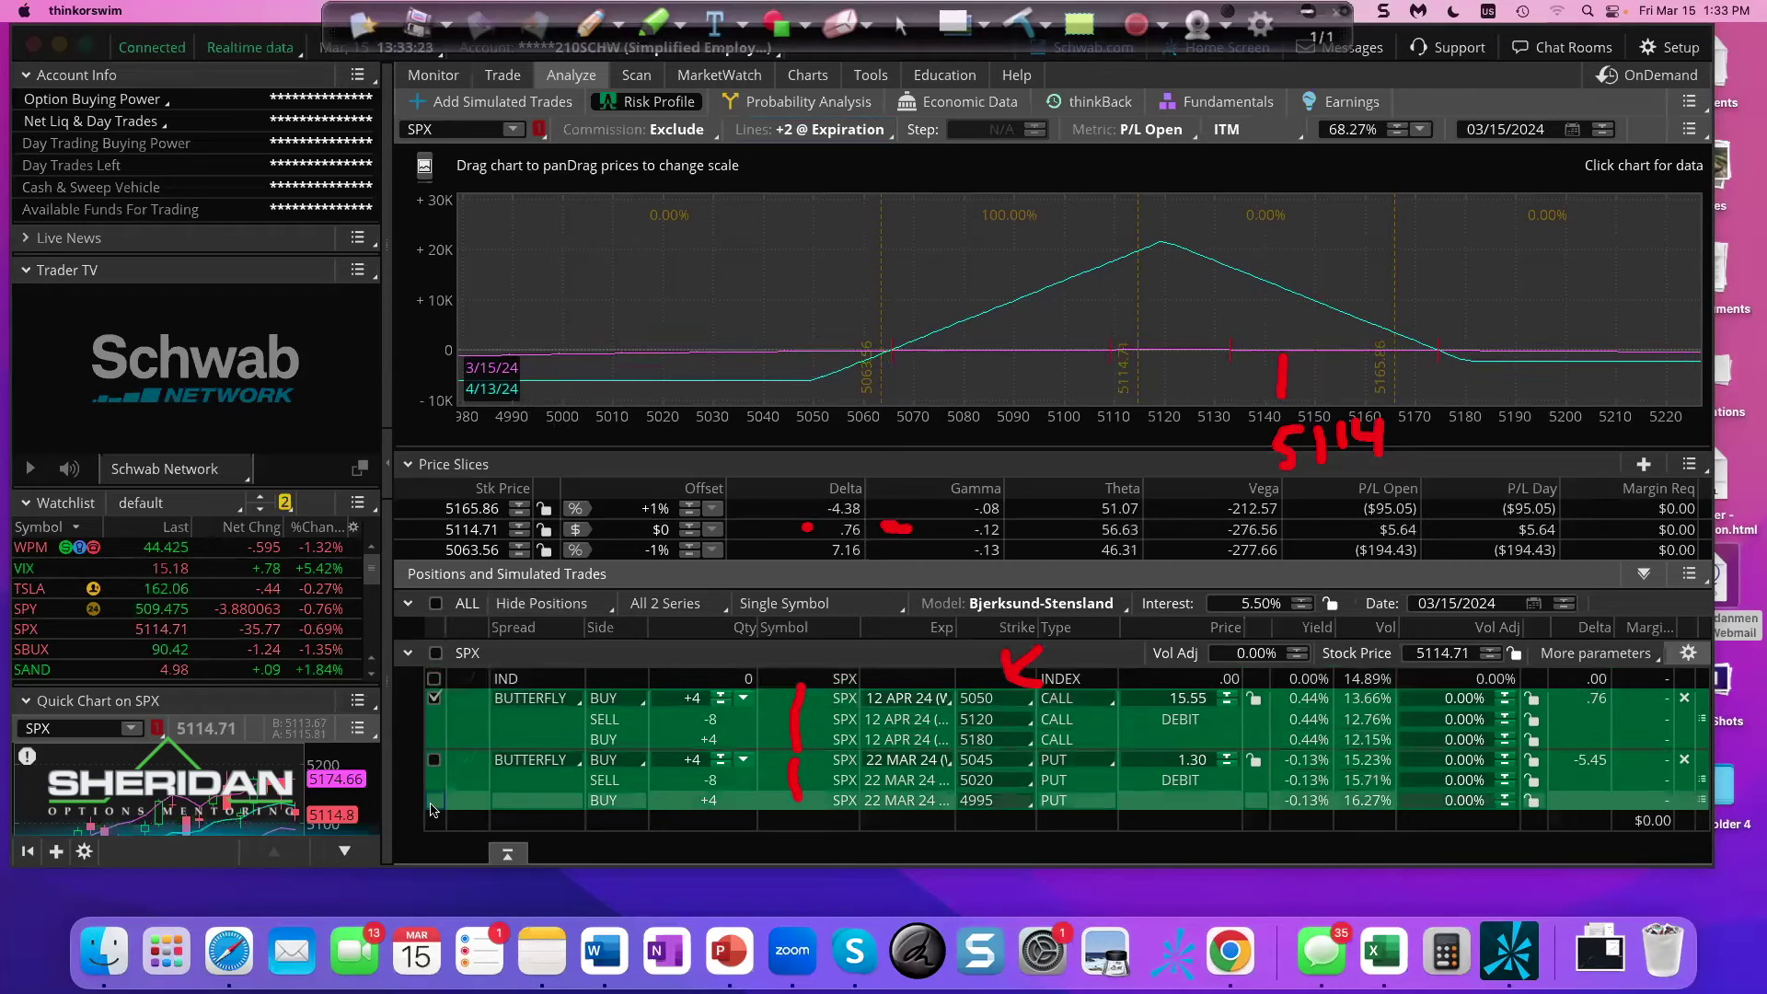
pyautogui.click(434, 759)
pyautogui.click(434, 698)
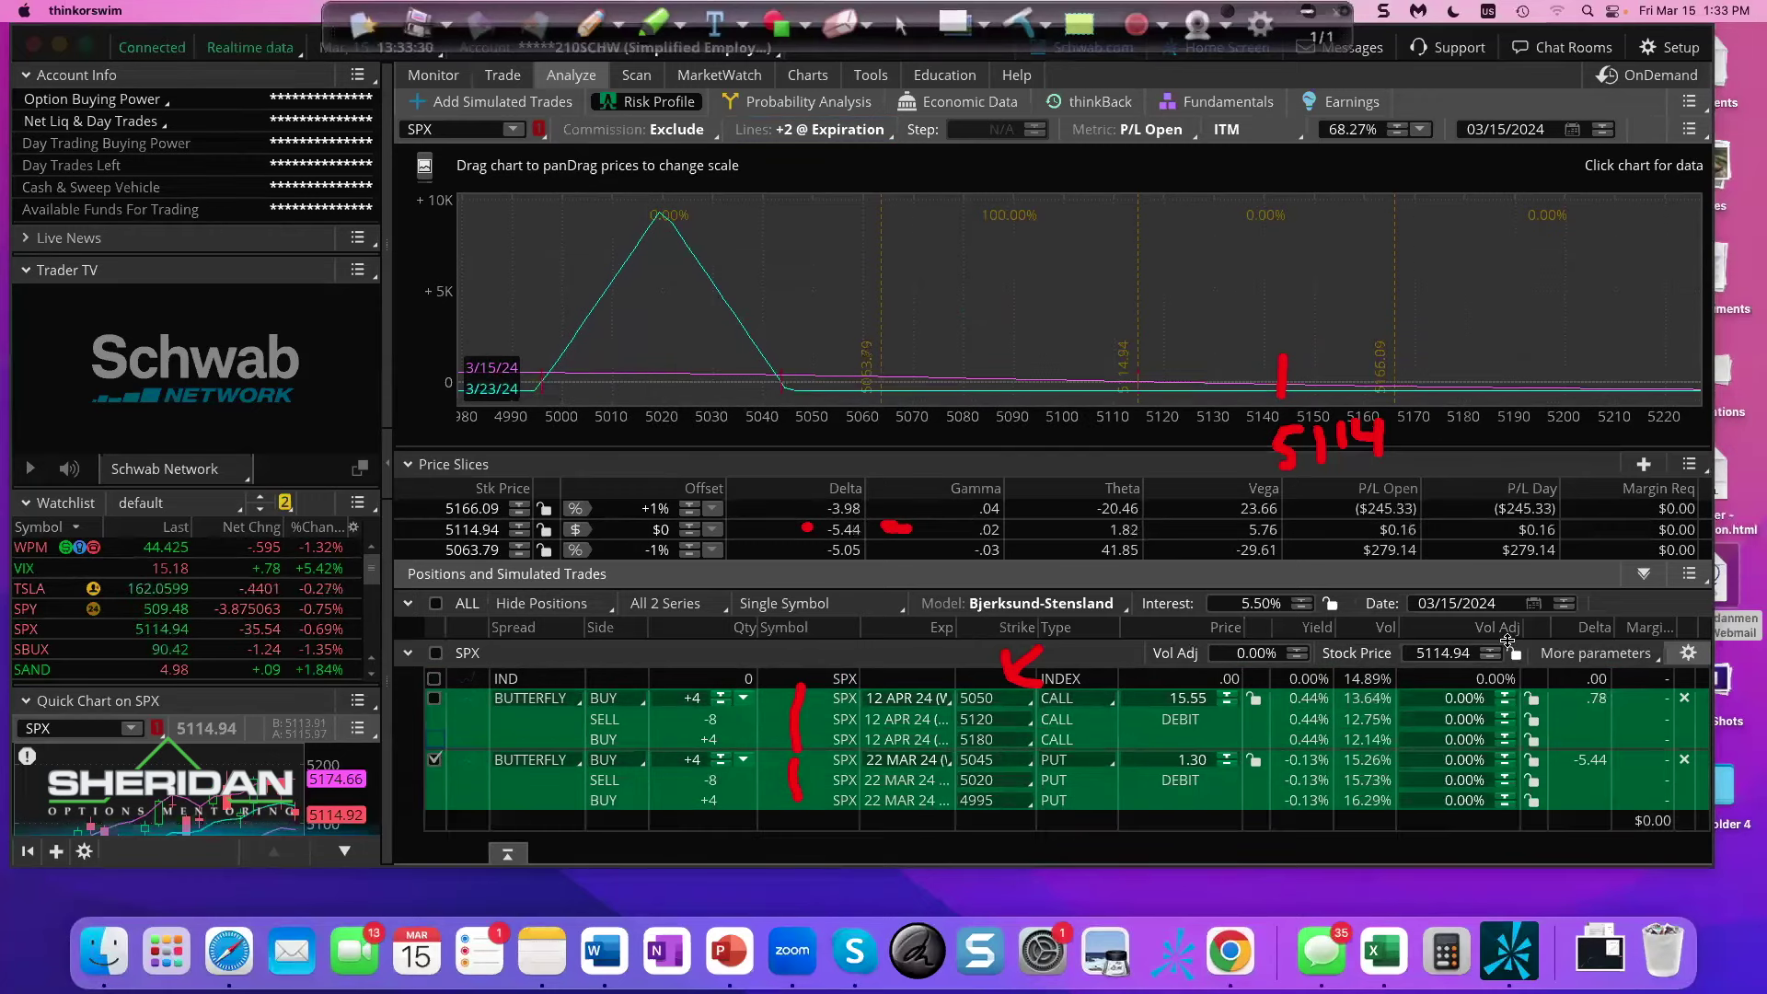
pyautogui.click(1535, 606)
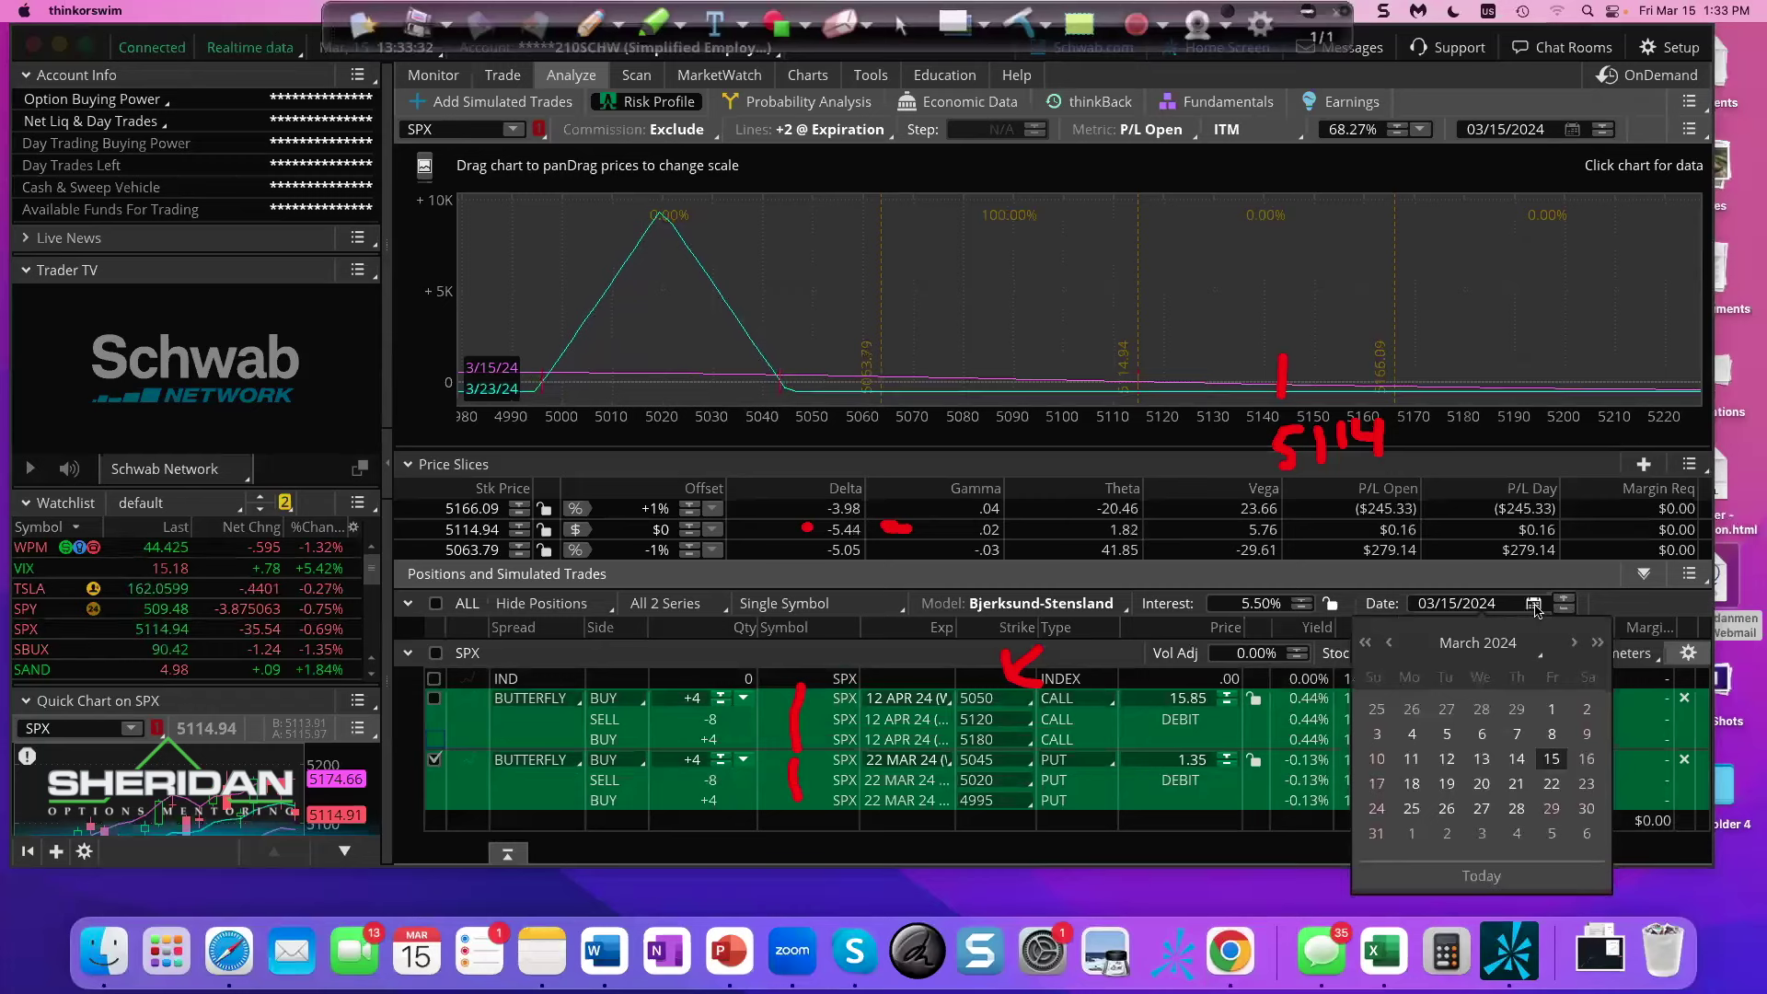
# - Set the analysis date to March 20, 2024 and add the call butterfly back in
pyautogui.click(1481, 784)
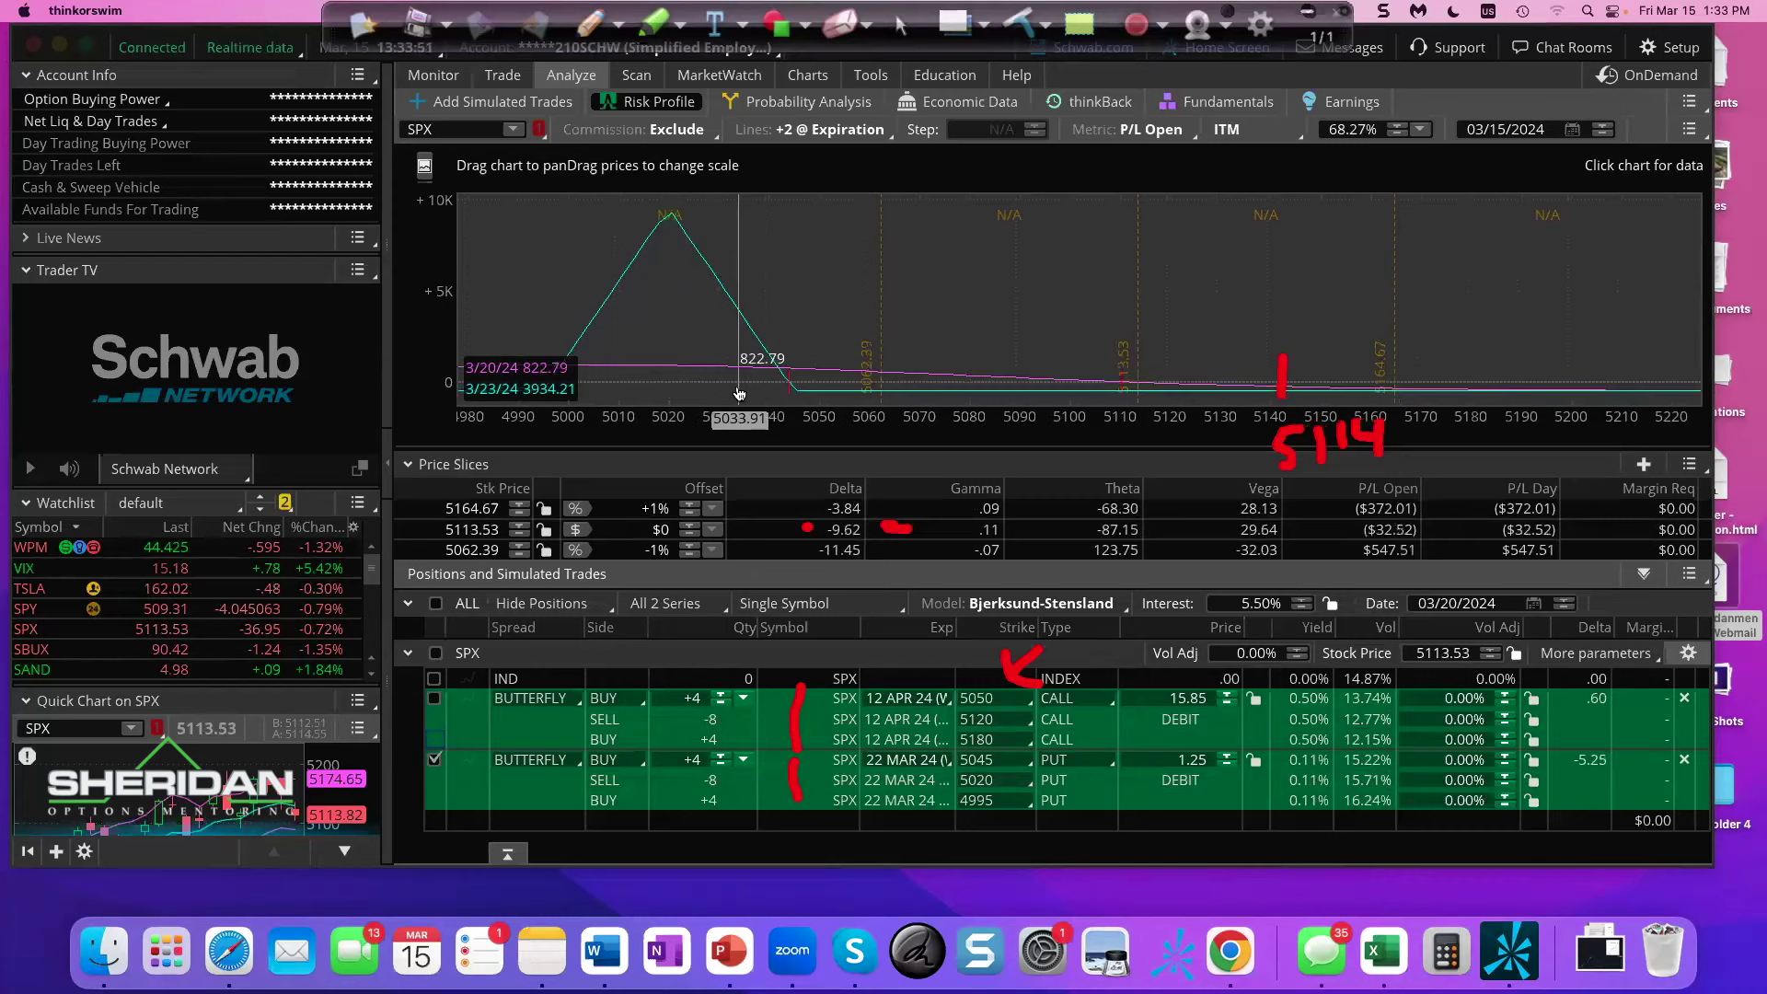
pyautogui.click(435, 703)
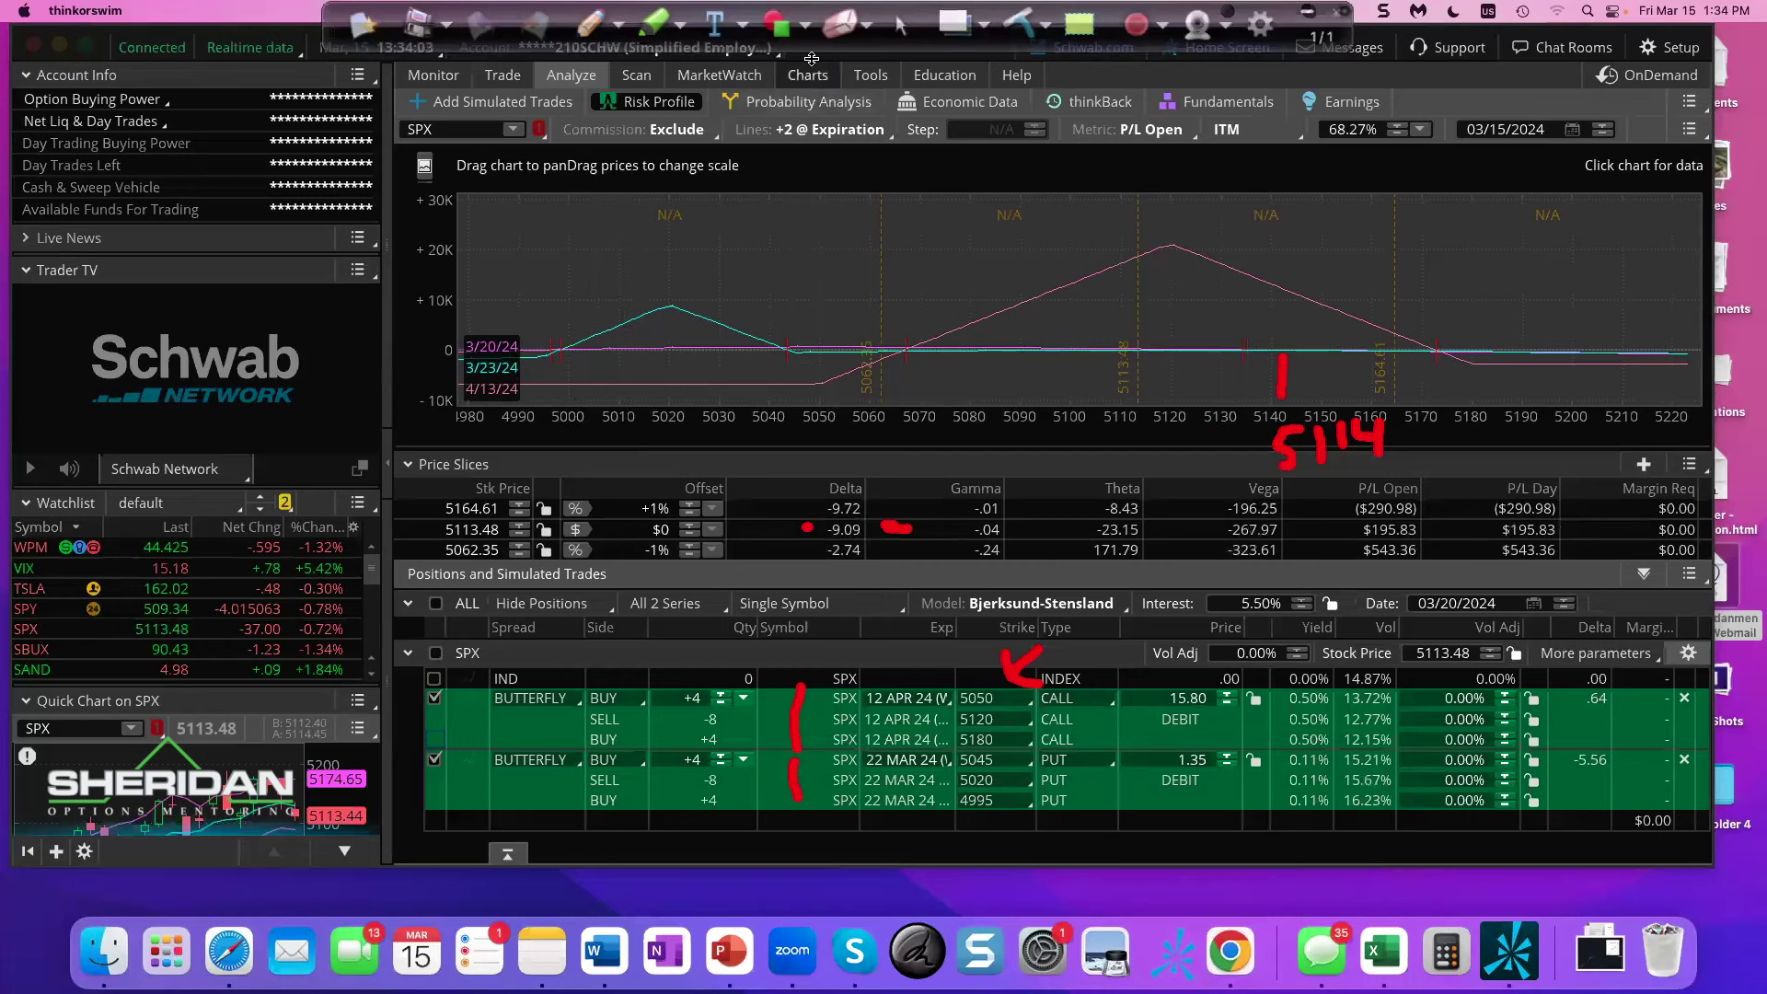
# - Switch the Lines option to +1 @ Expiration for a single extra expiration curve
pyautogui.click(816, 129)
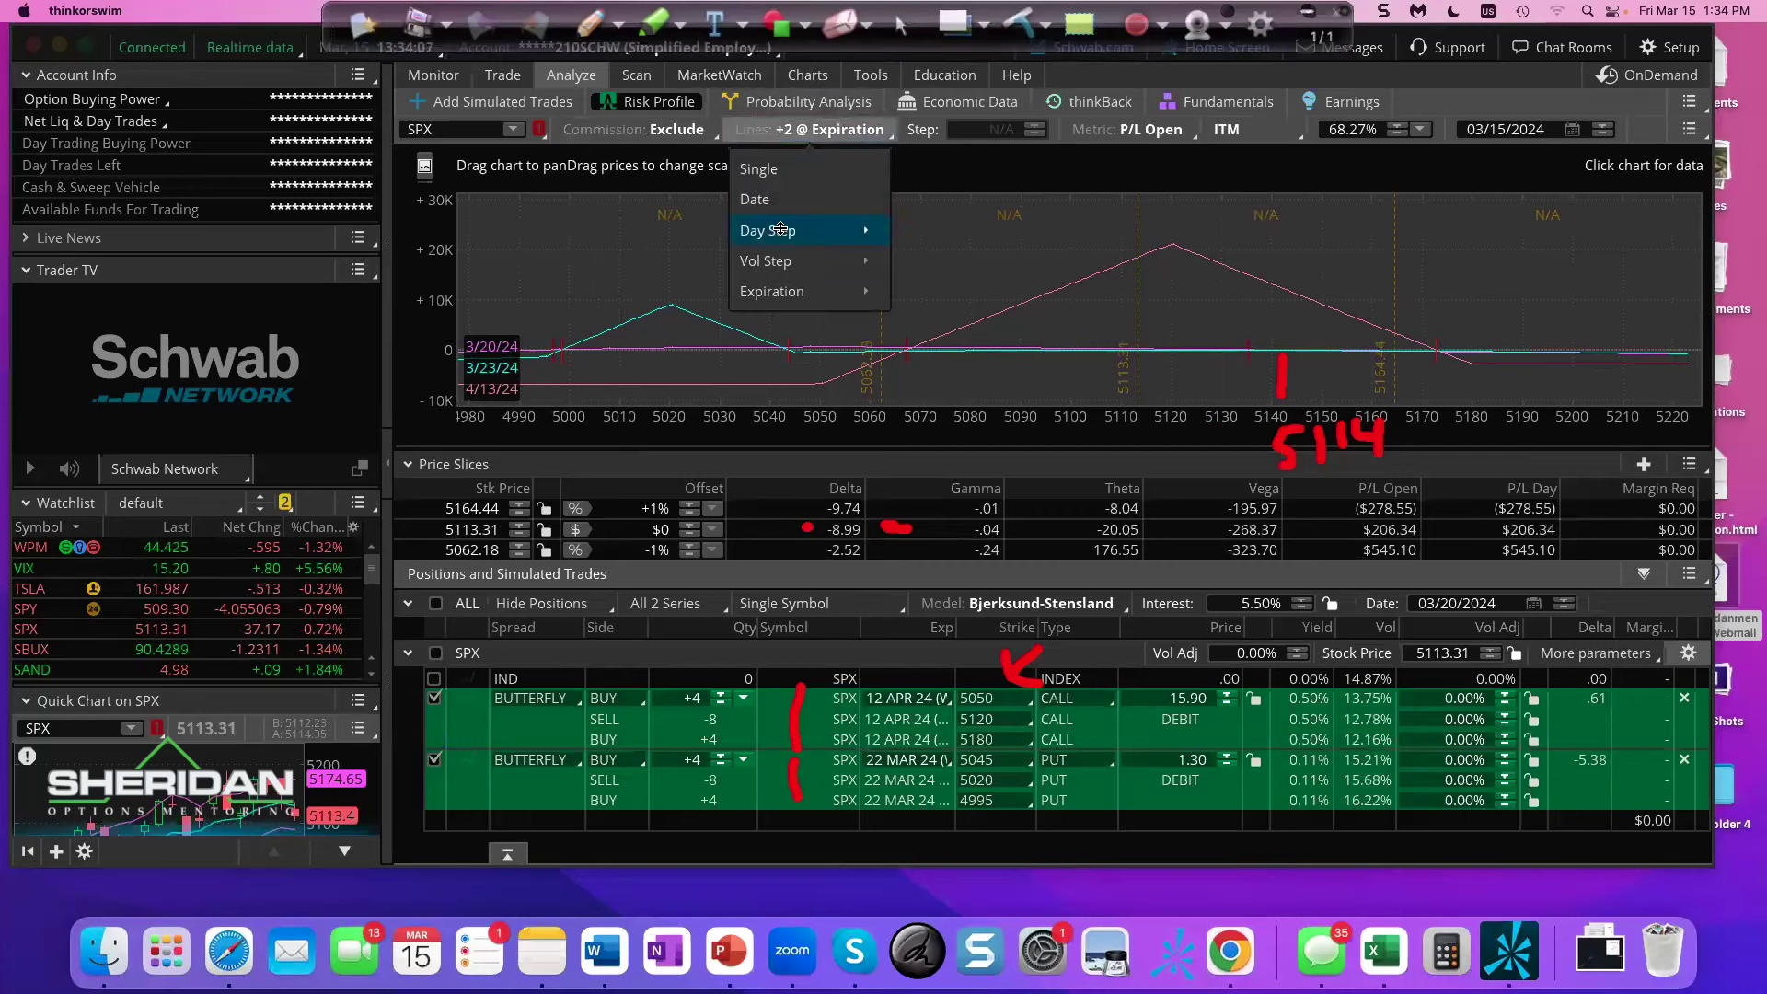
pyautogui.moveTo(789, 293)
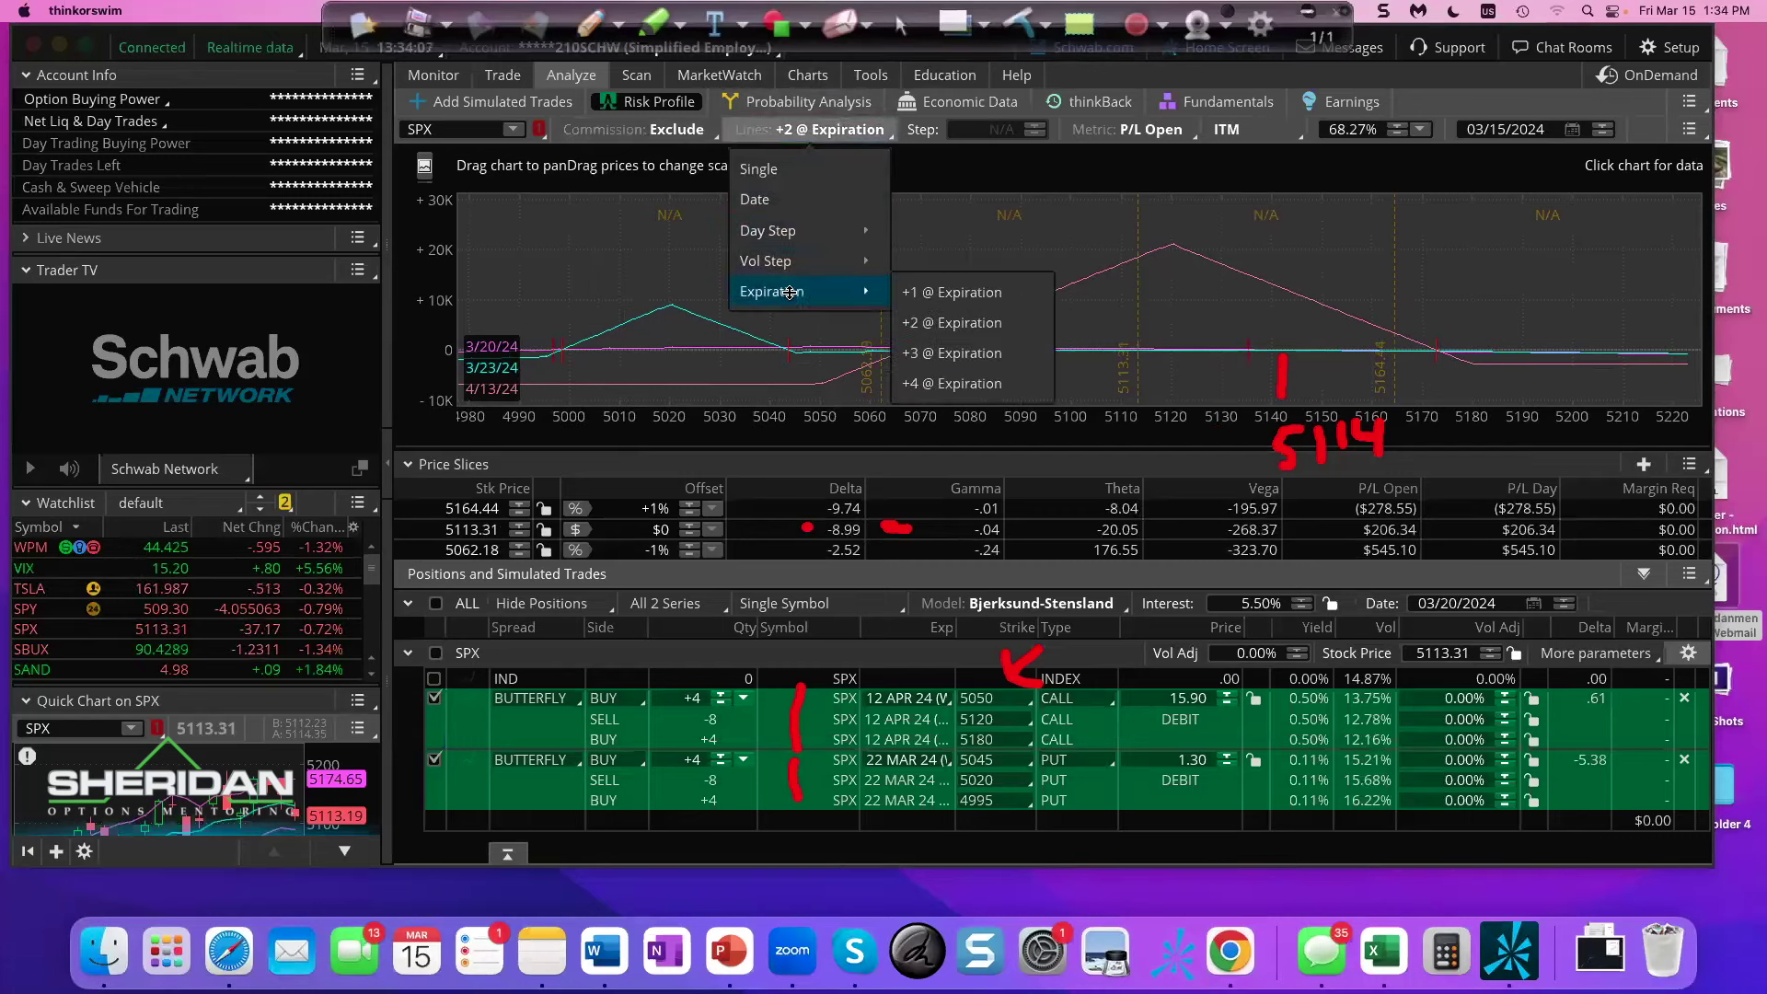
pyautogui.click(973, 293)
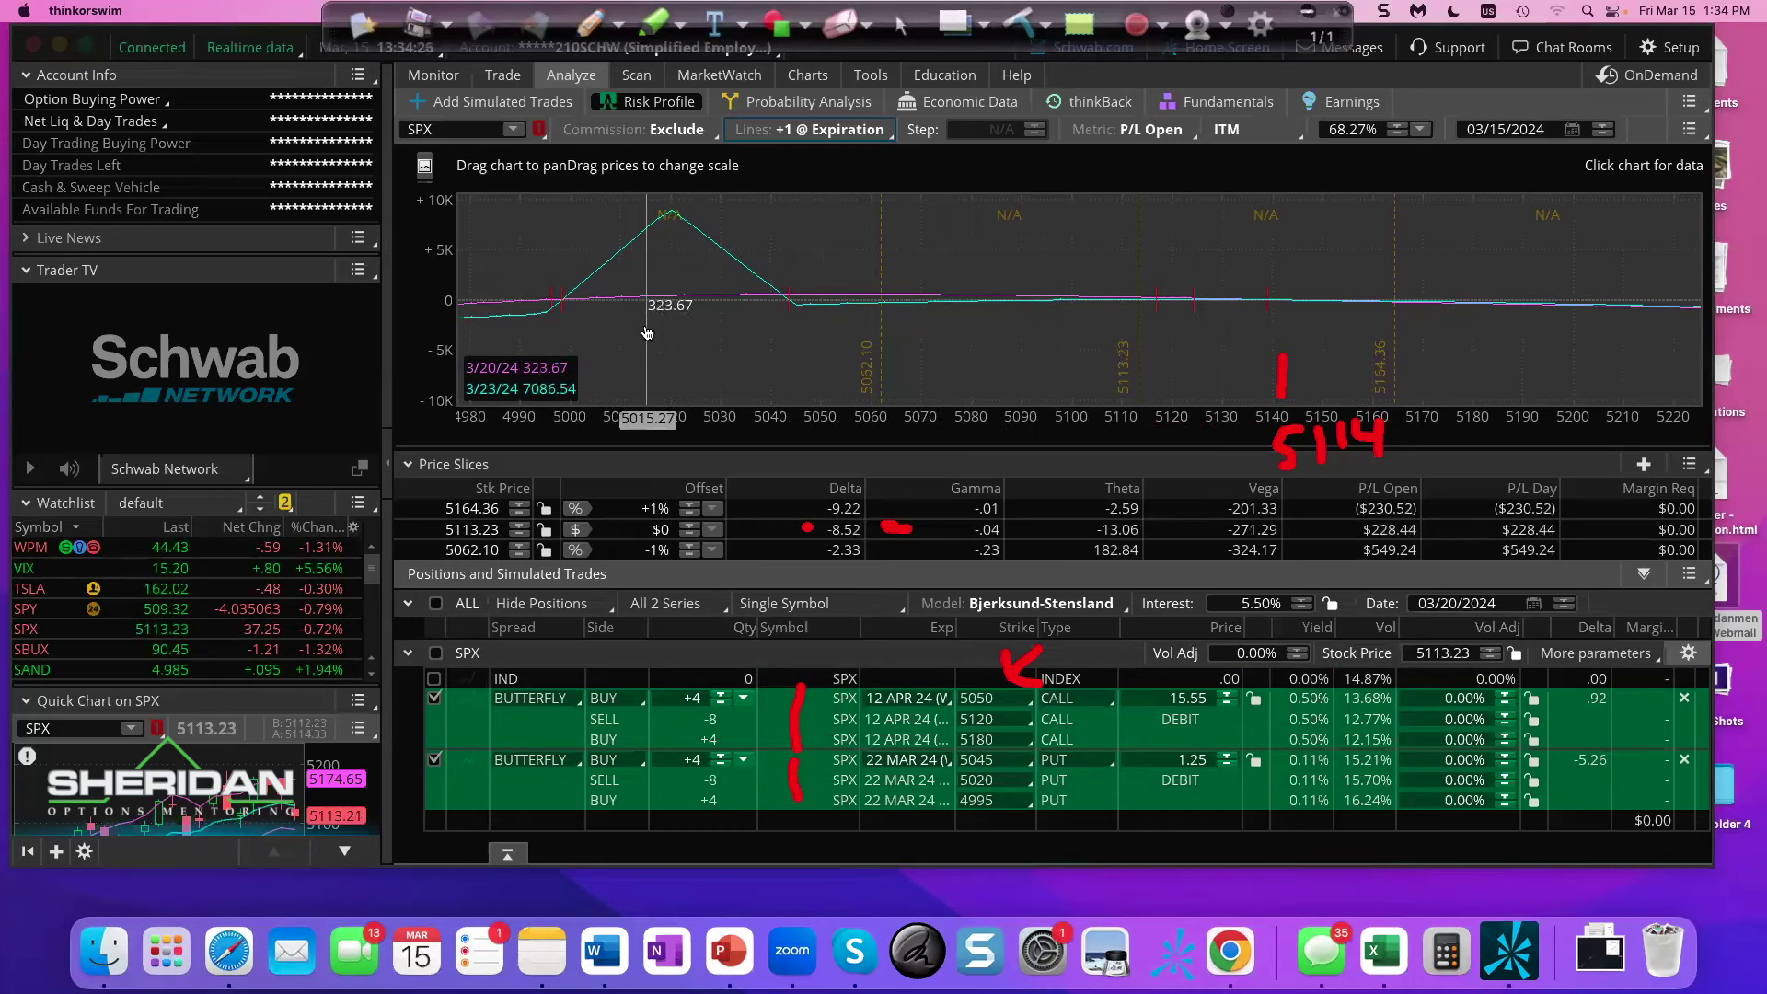
# - Erase the red annotations, then re-include both the call and put butterflies
pyautogui.click(435, 760)
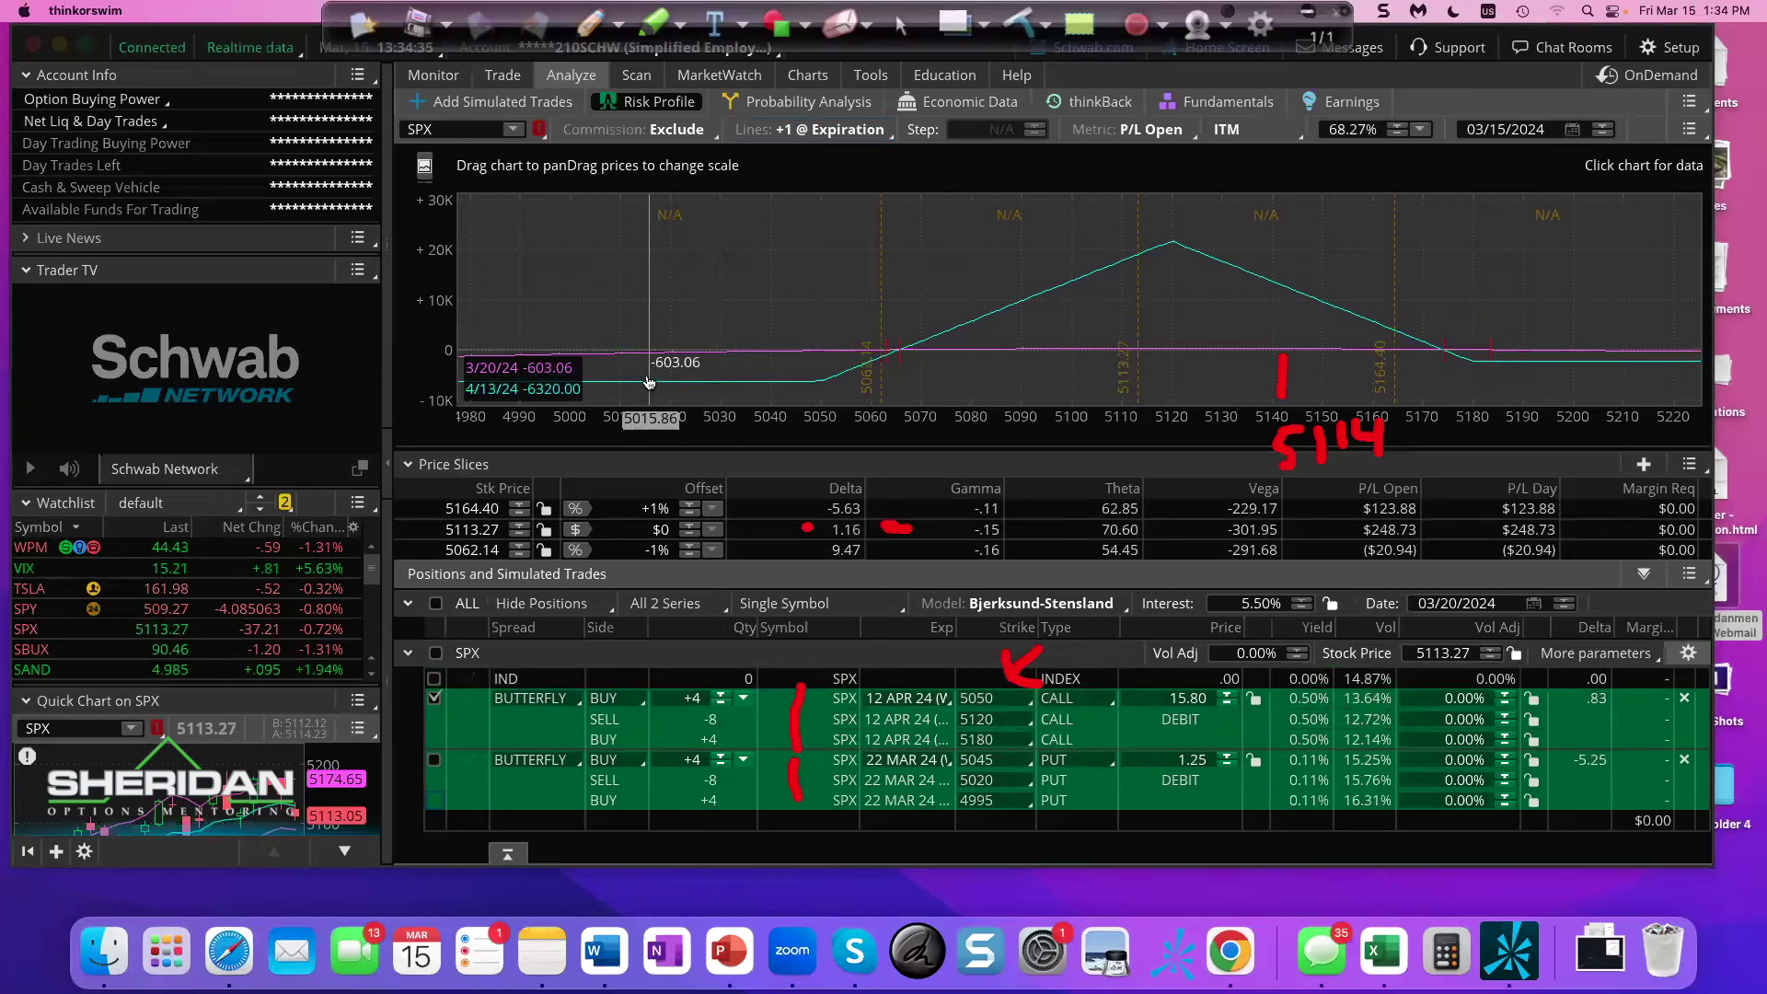
pyautogui.click(1021, 21)
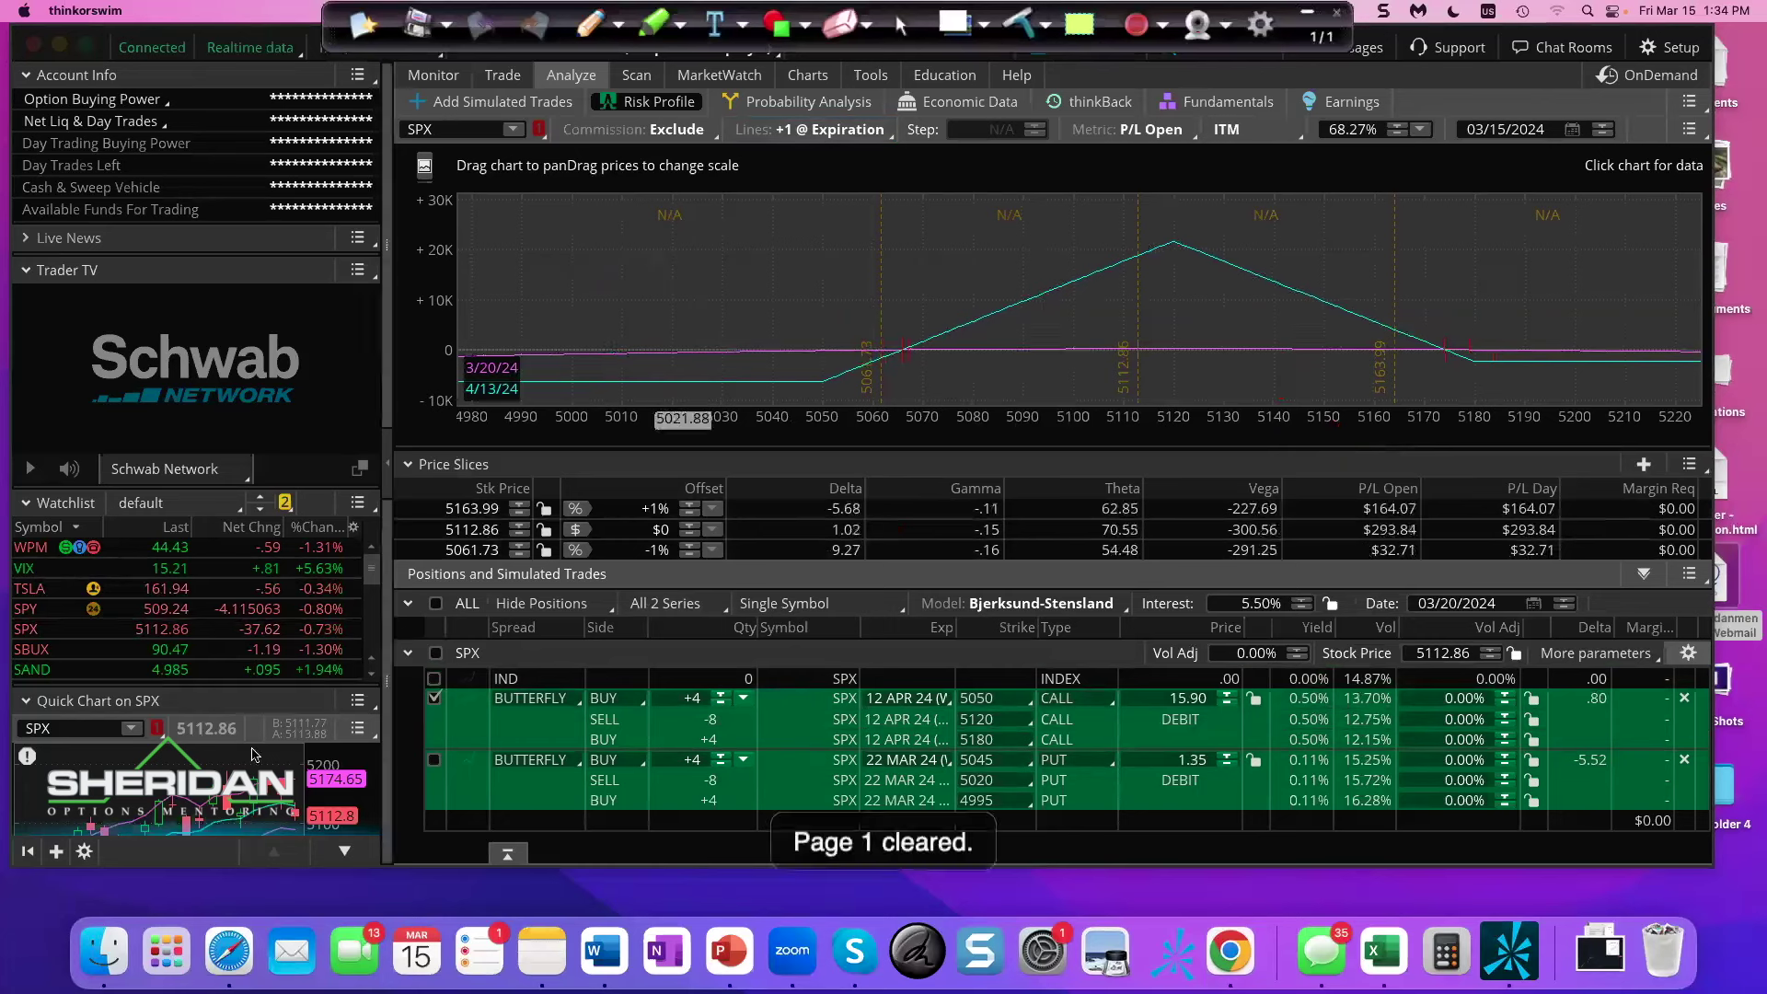
pyautogui.click(433, 698)
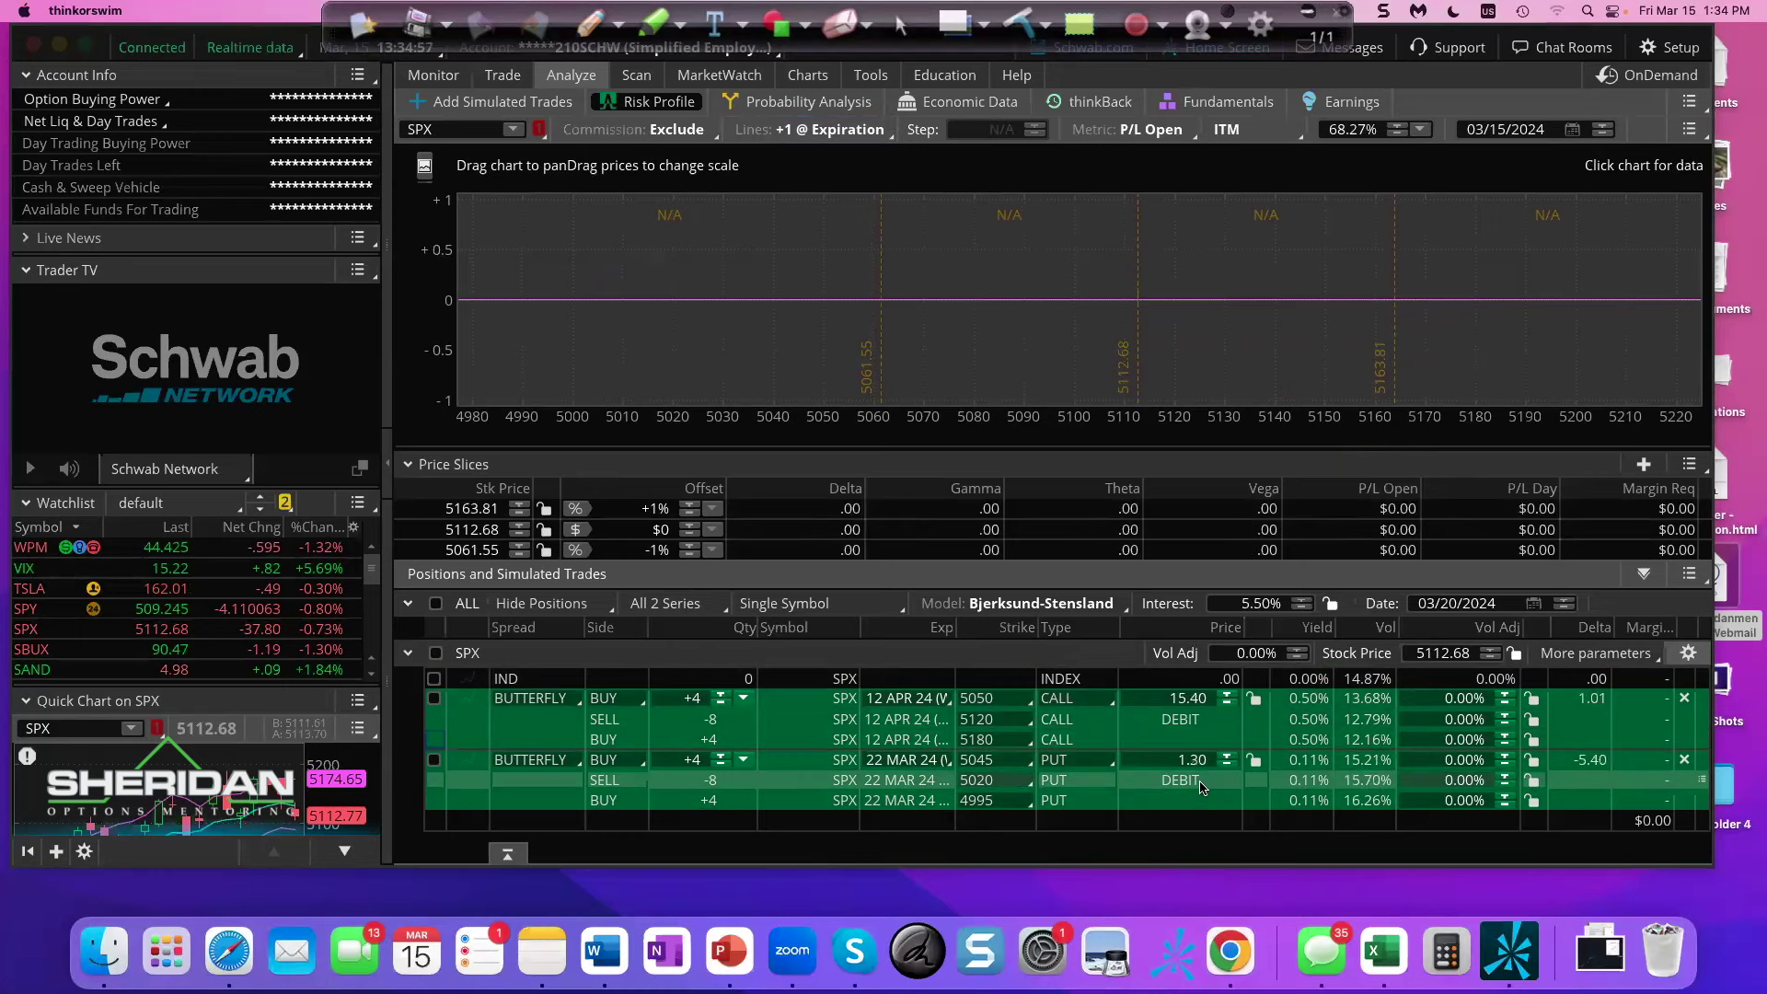
pyautogui.click(434, 698)
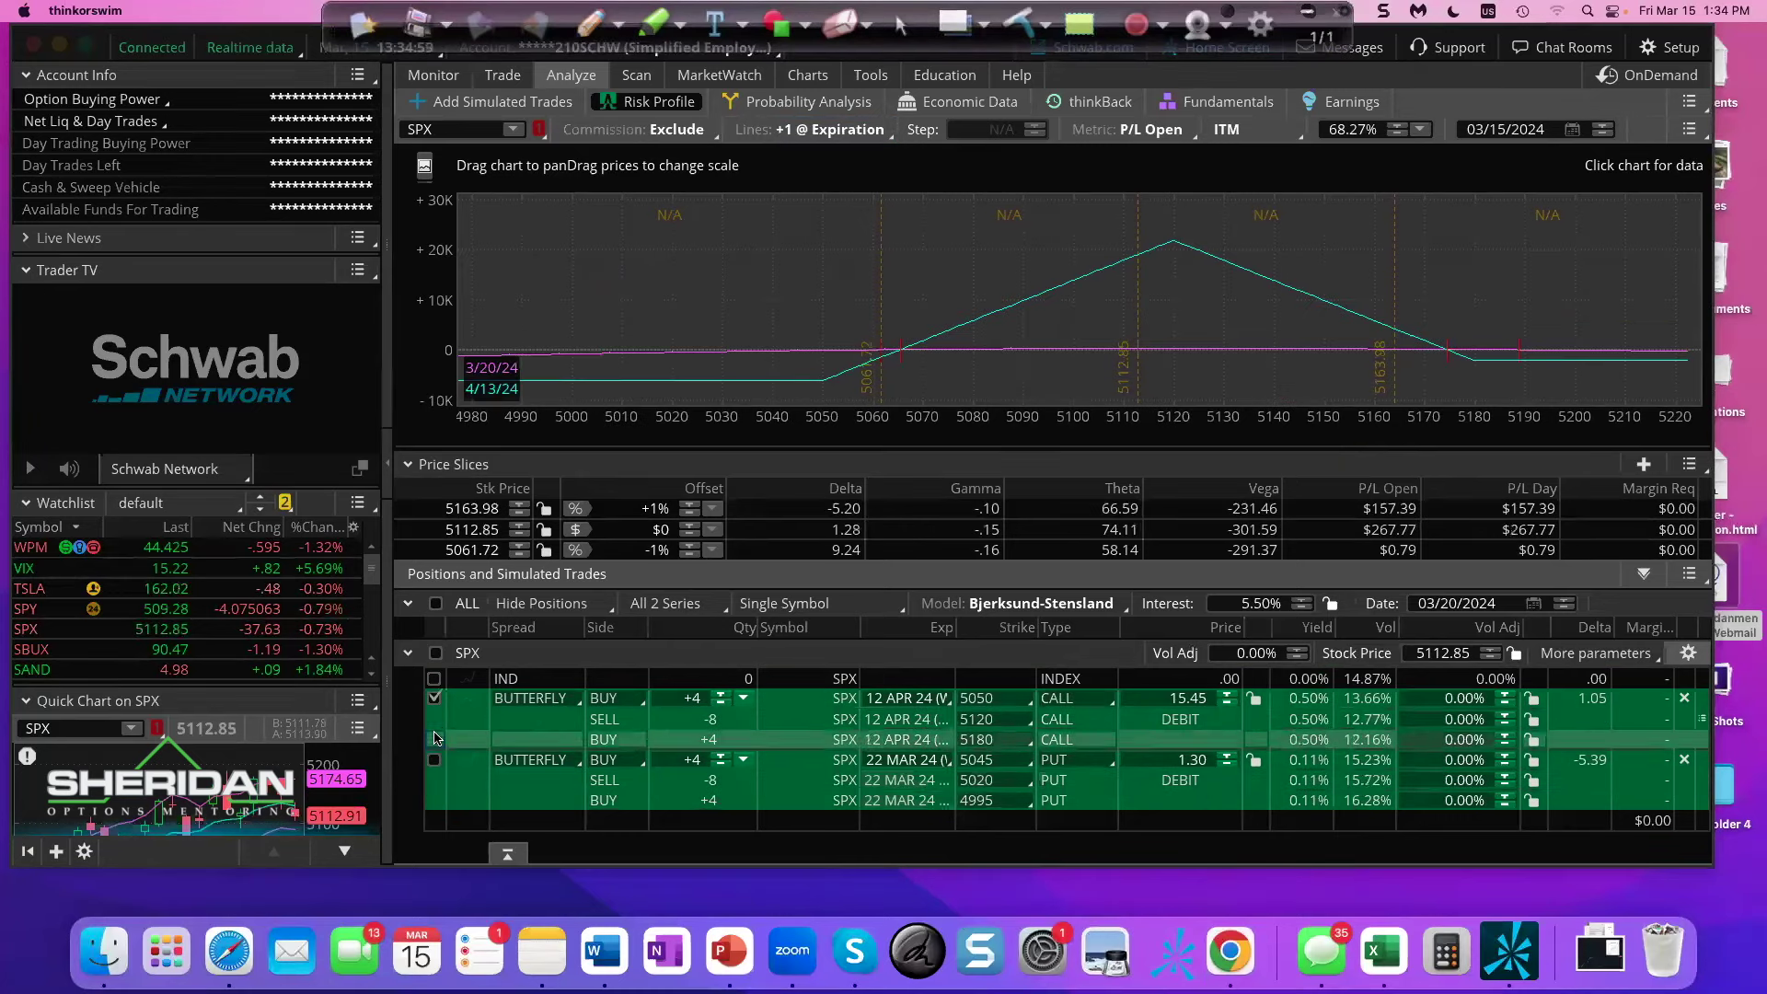
pyautogui.click(434, 760)
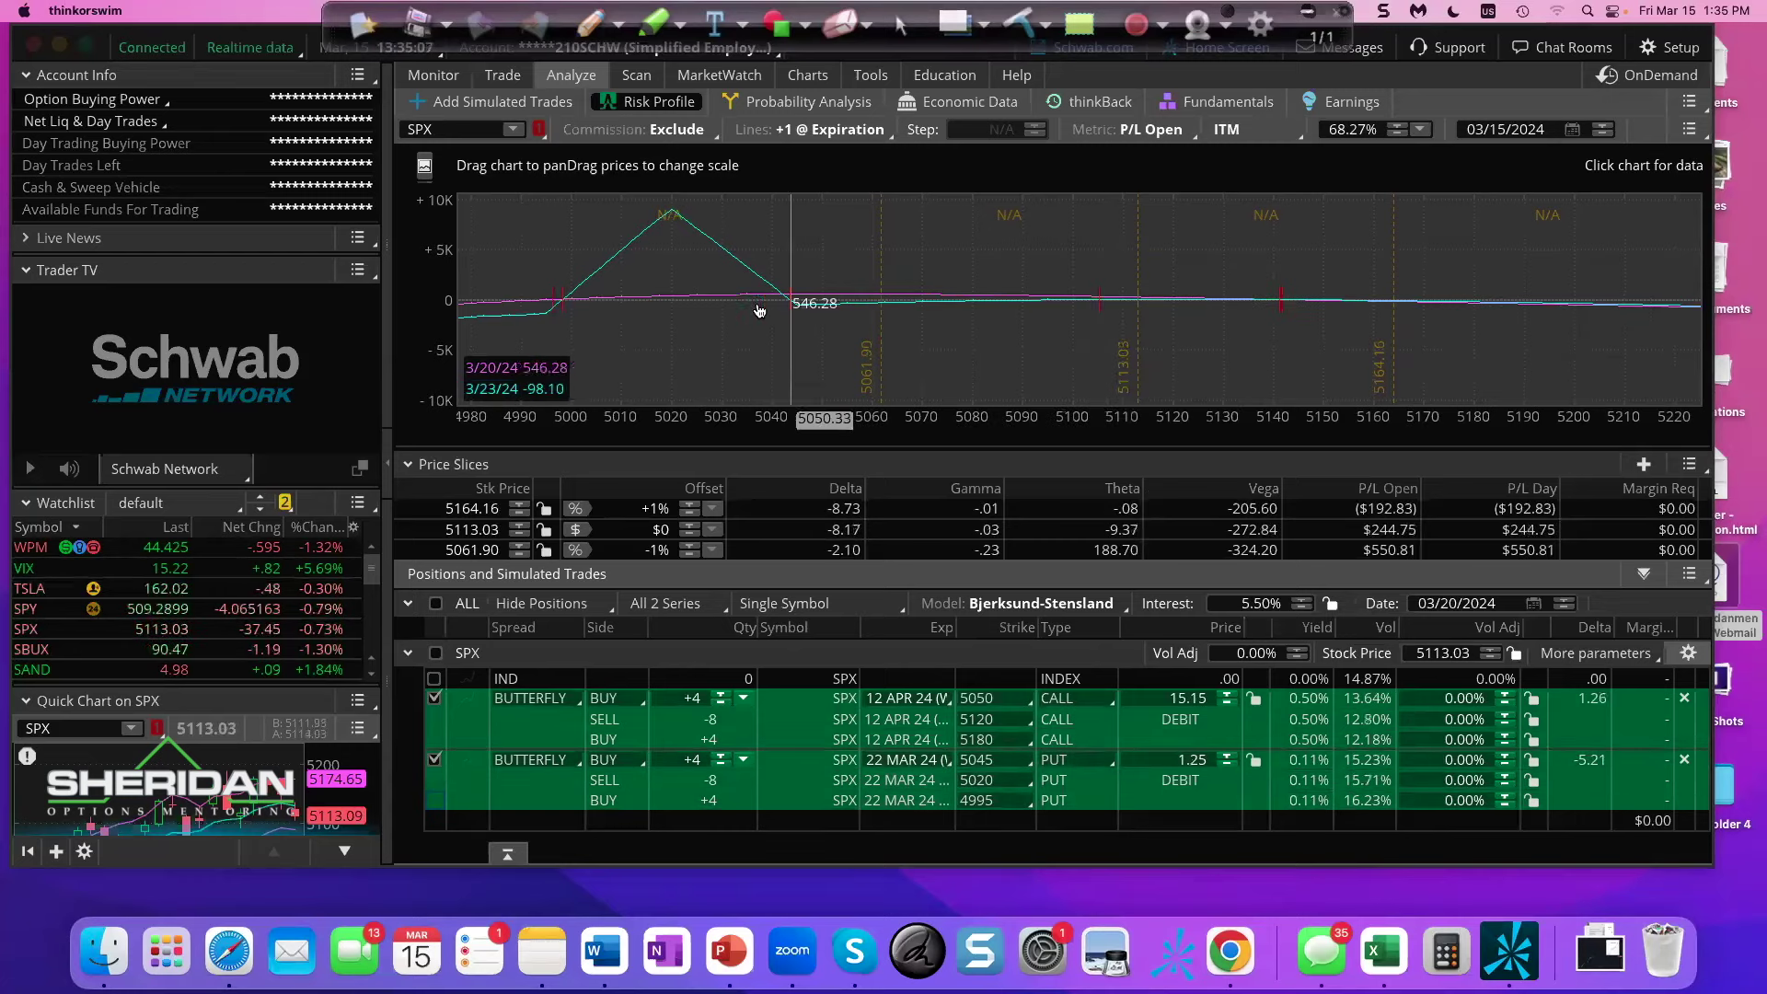
# - Pan the P/L chart slightly so the price range starts near 4970
pyautogui.moveTo(849, 327)
pyautogui.mouseDown()
pyautogui.moveTo(1038, 327)
pyautogui.moveTo(852, 335)
pyautogui.mouseUp()
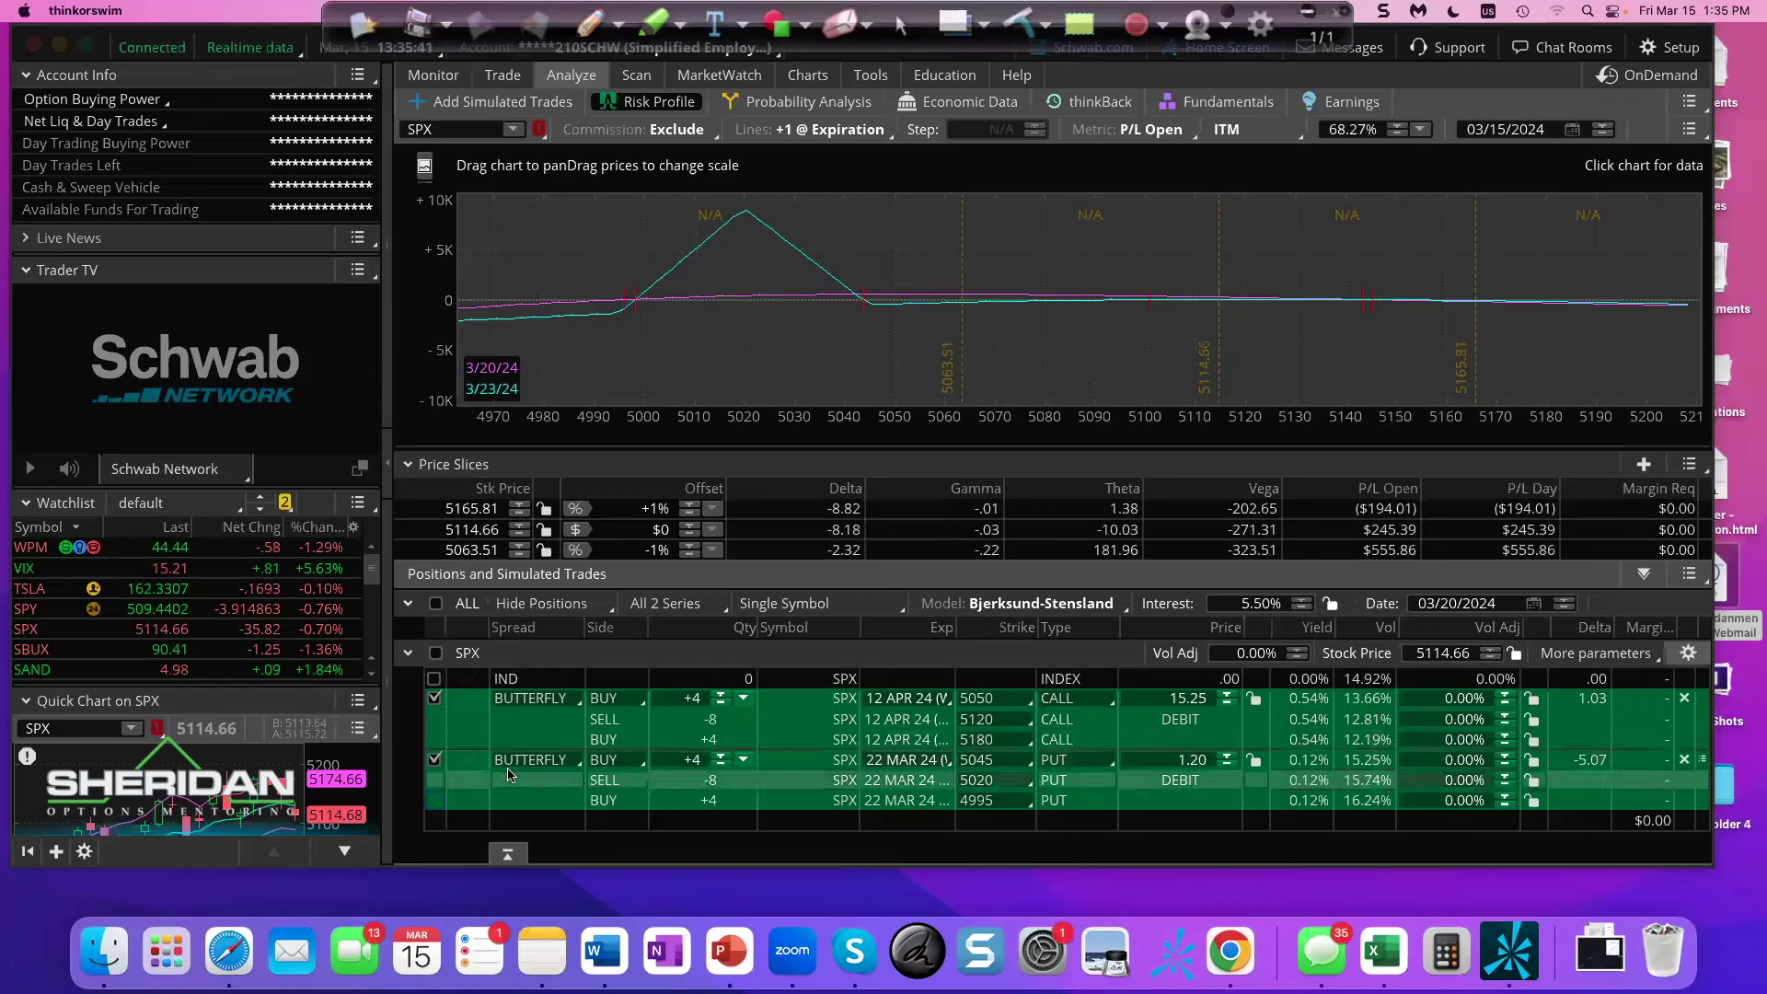
# - Exclude the 22 MAR put butterfly, leaving only the 12 APR call butterfly analysed
pyautogui.click(436, 761)
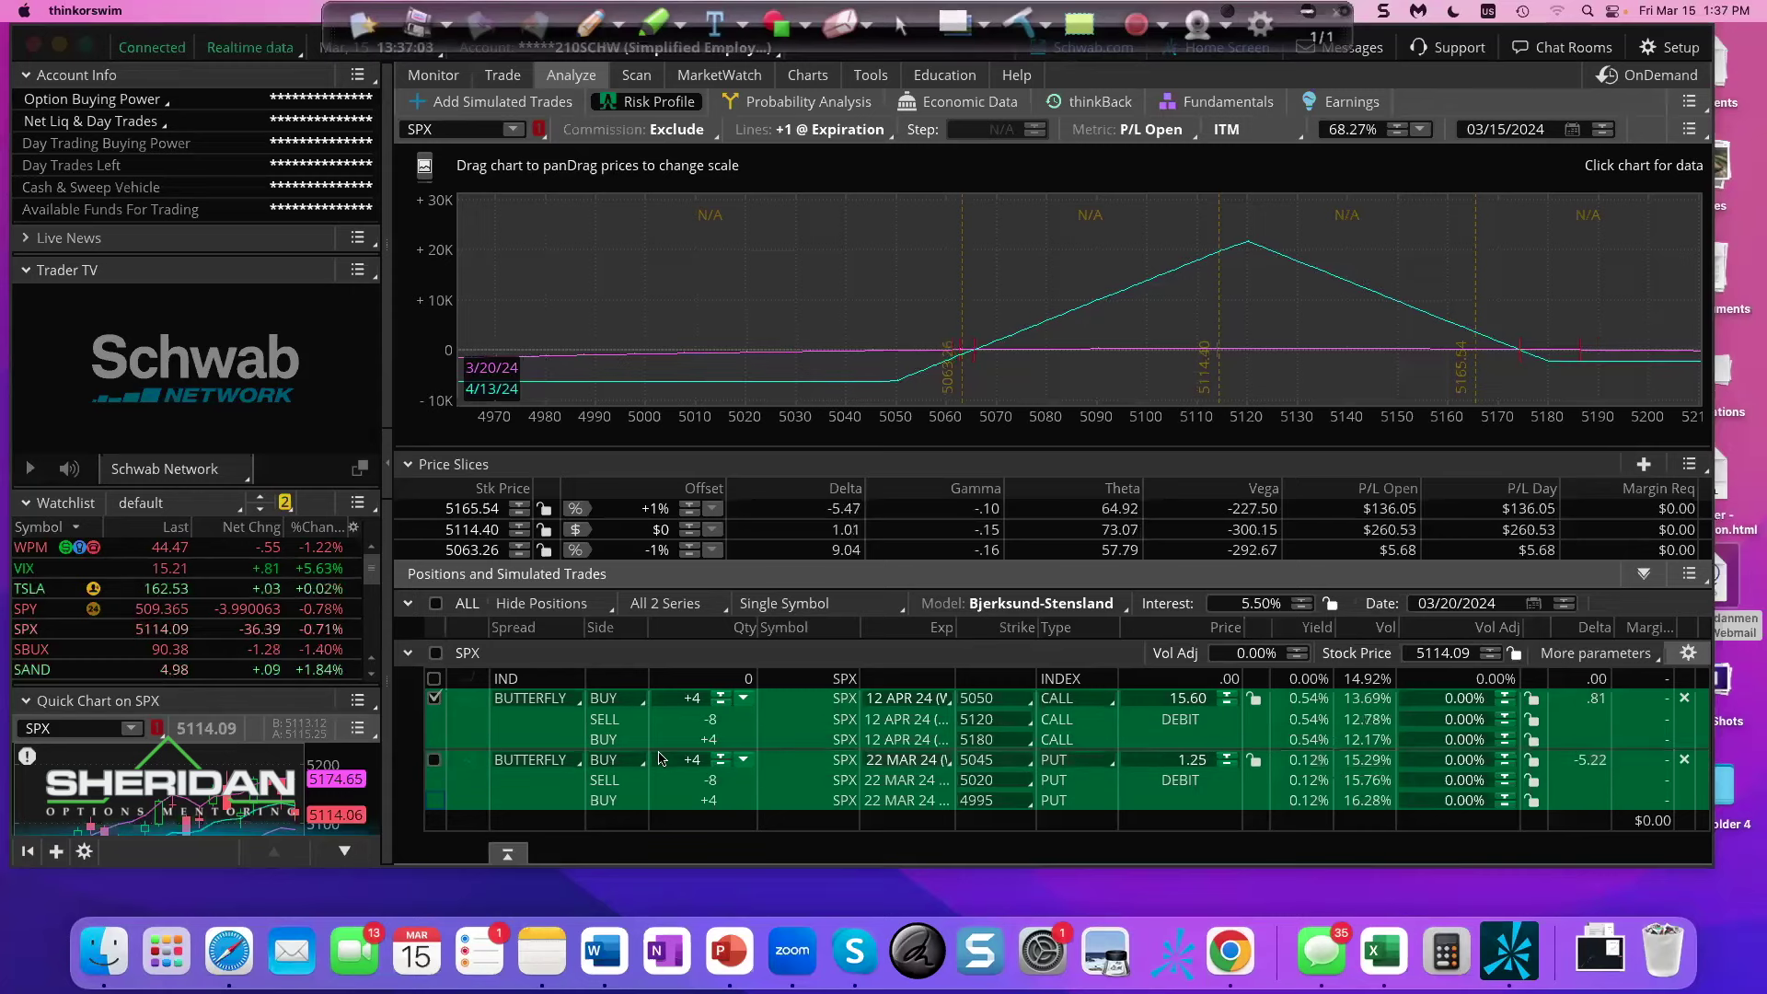
# - Isolate the put butterfly, change its strikes to 5050/5020/4990, then uncheck it
pyautogui.click(434, 760)
pyautogui.click(433, 697)
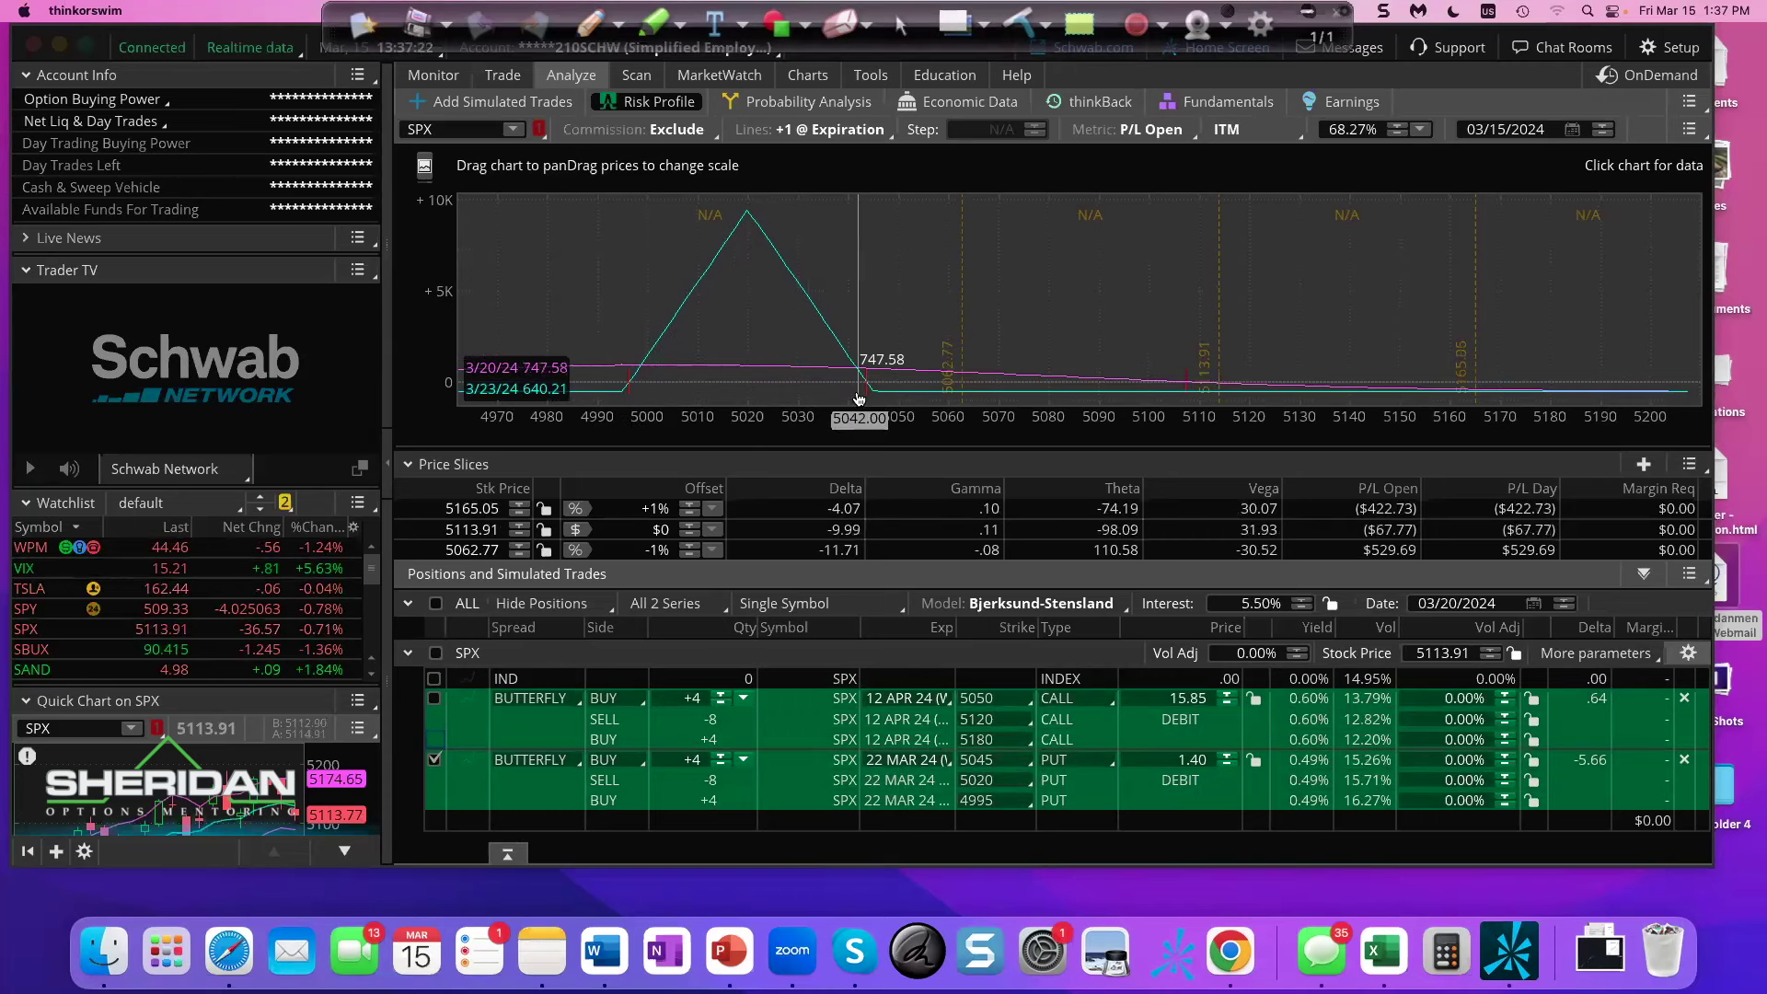
pyautogui.click(1019, 764)
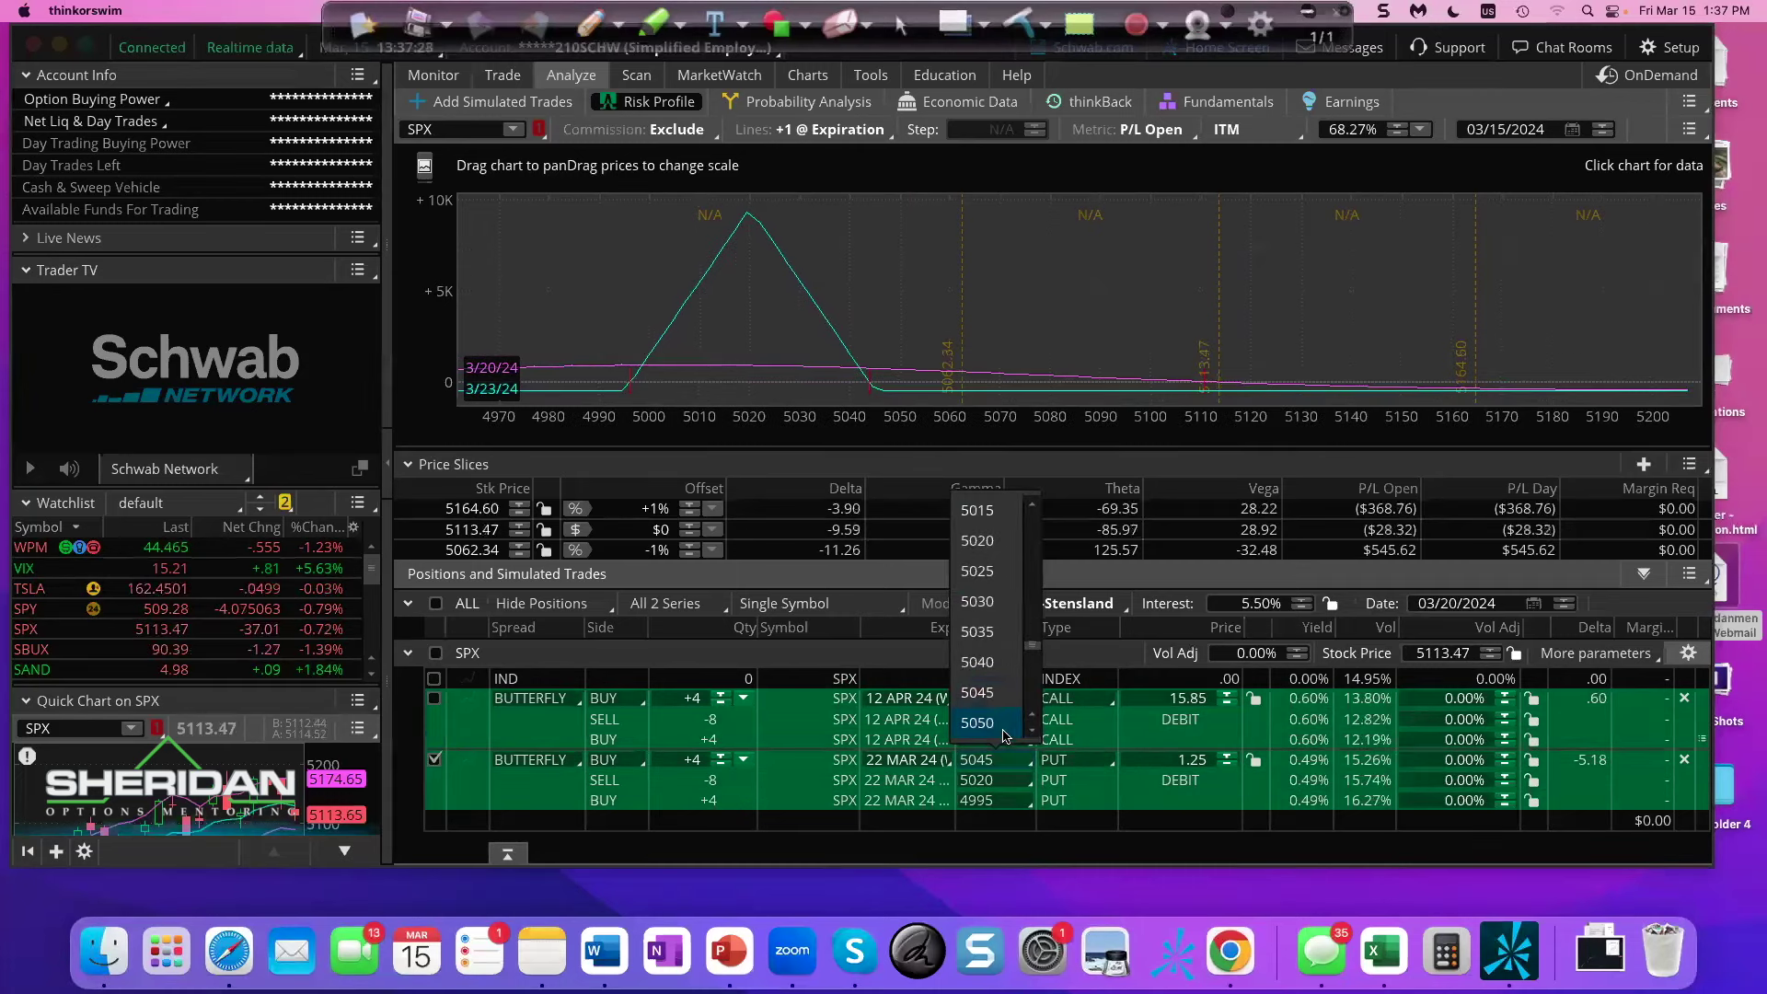
pyautogui.click(1008, 724)
pyautogui.click(1006, 807)
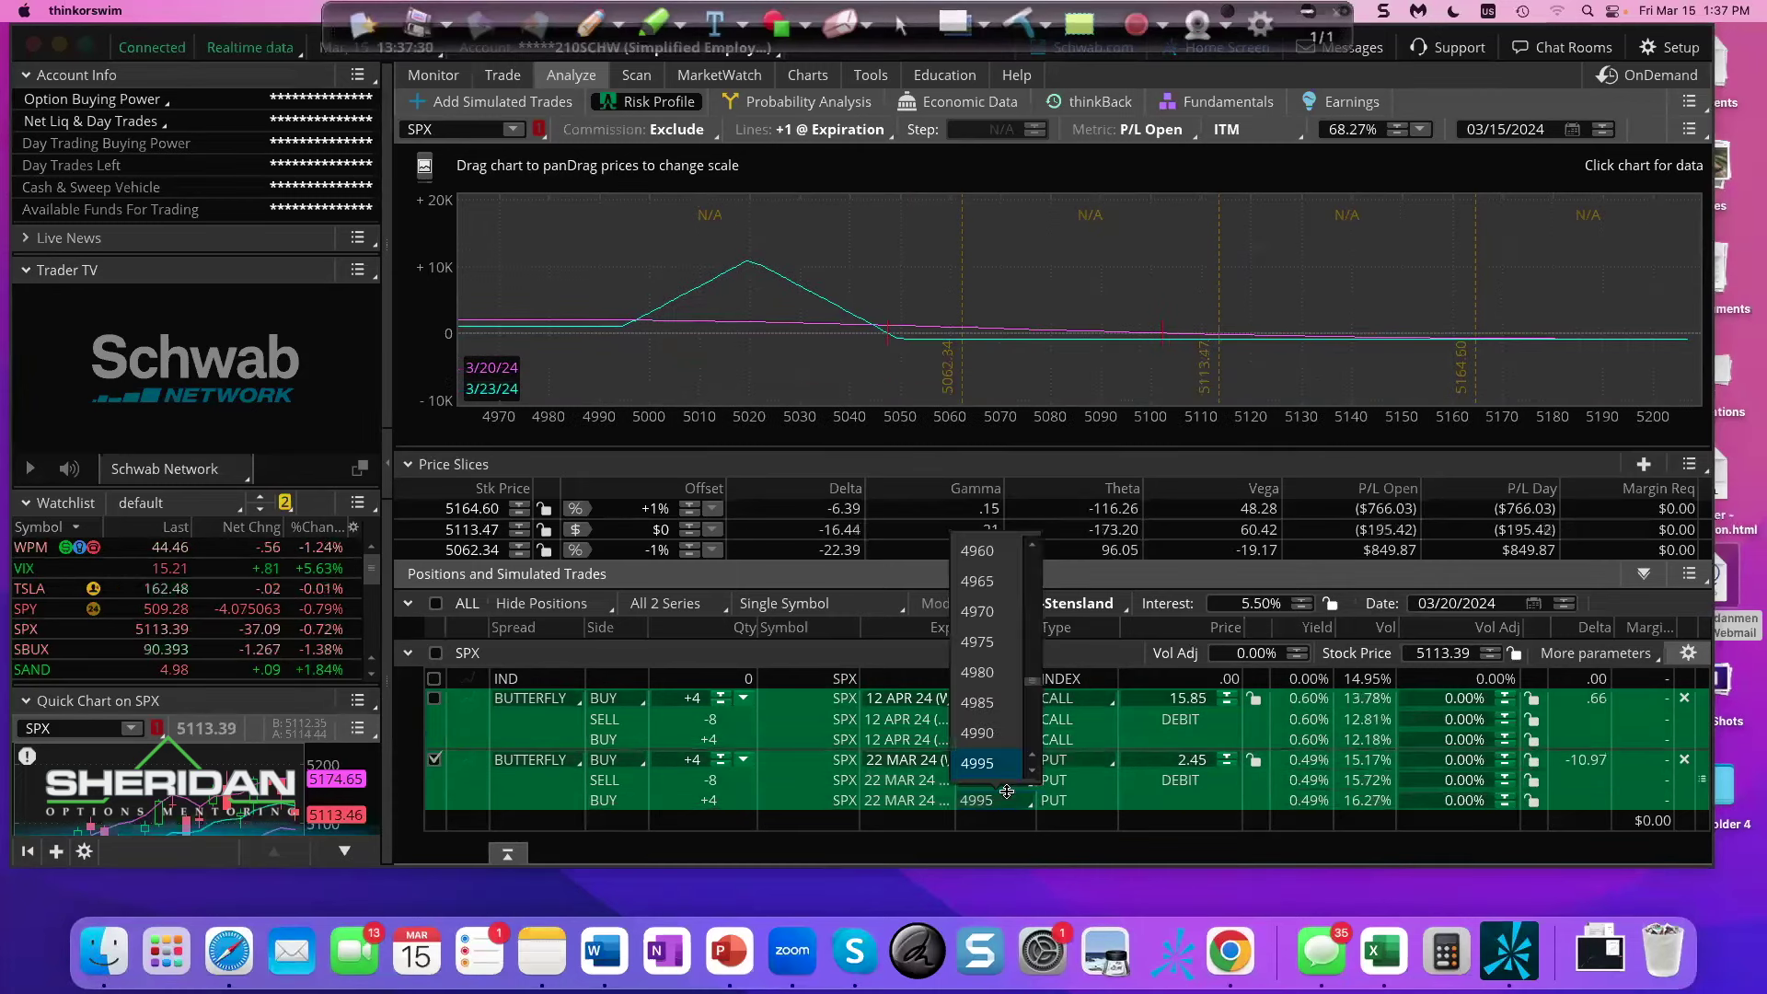
pyautogui.click(990, 738)
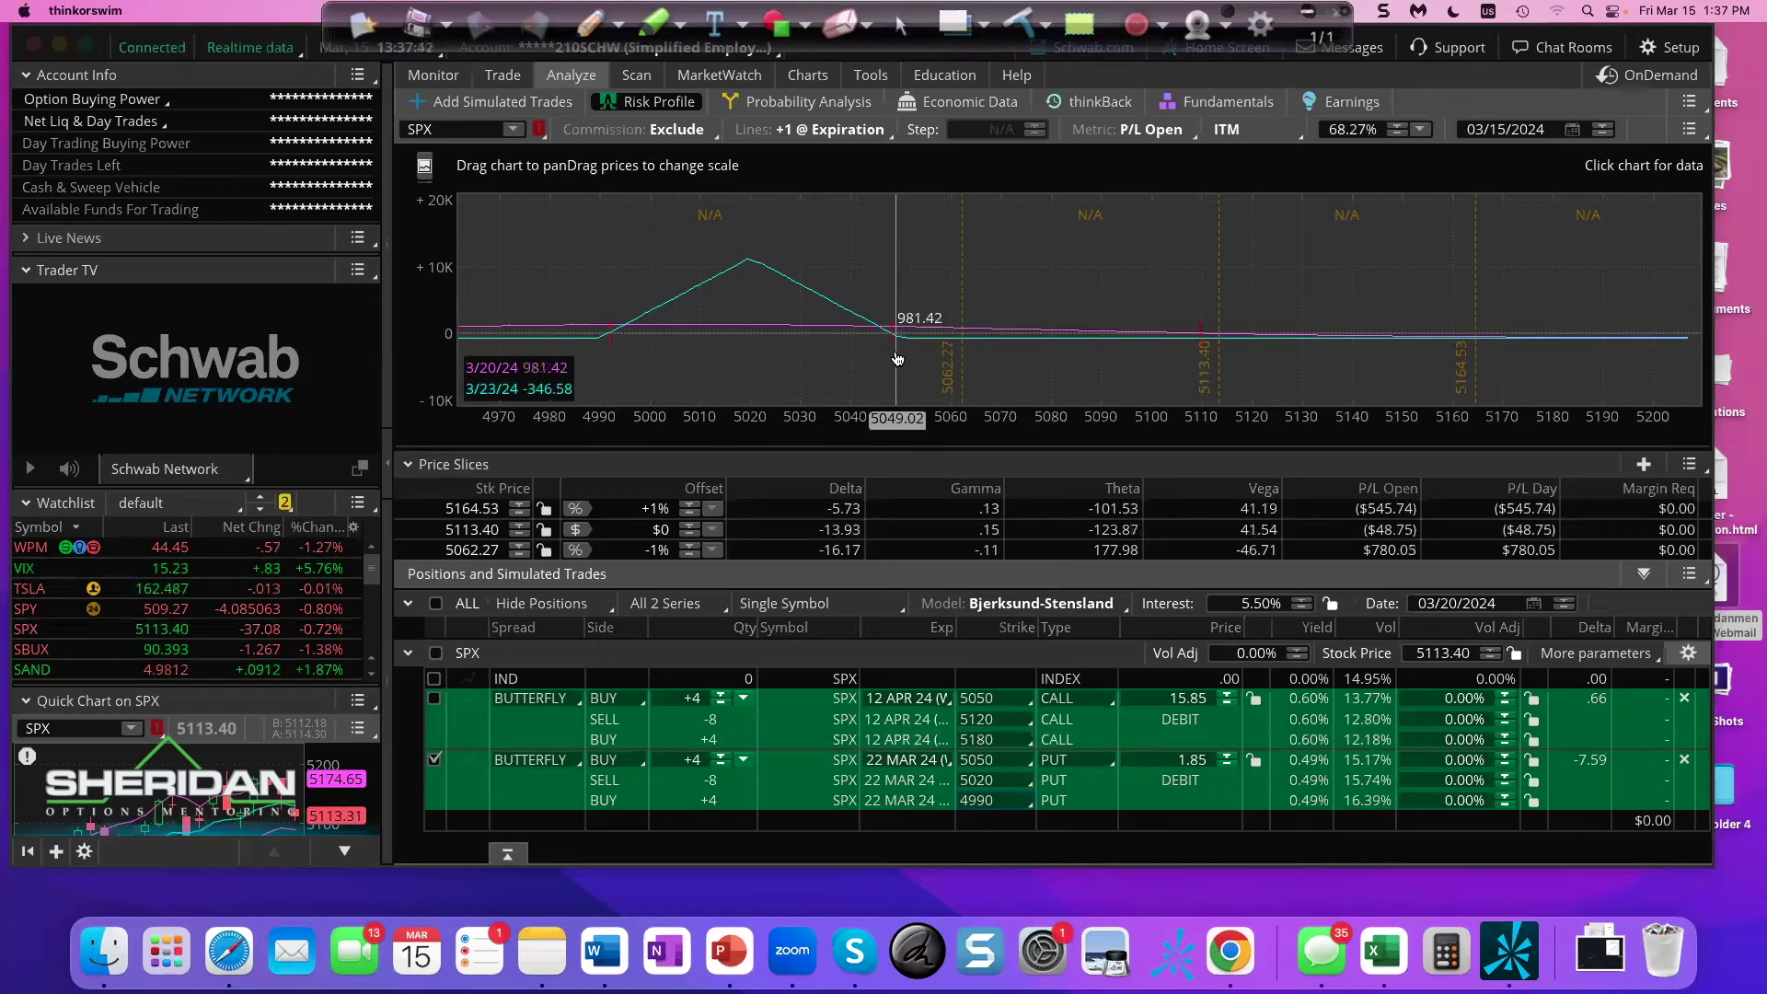
pyautogui.click(433, 761)
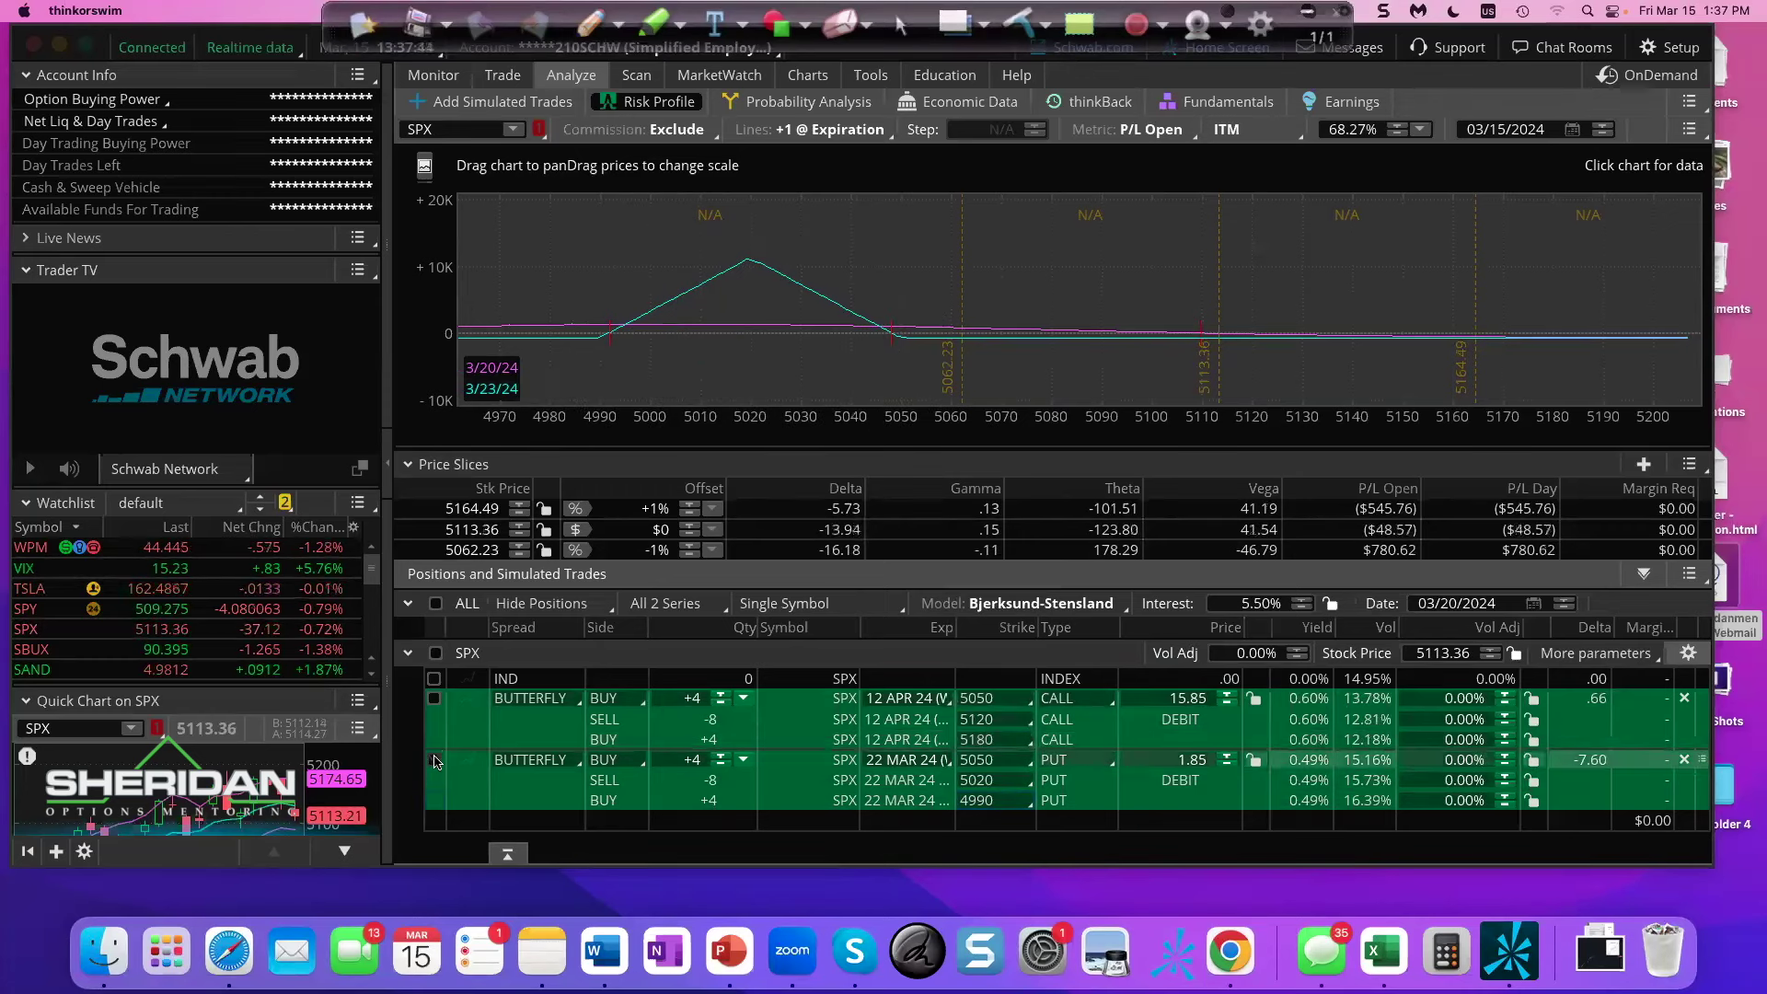
# - Delete the 12 APR call and 22 MAR put butterflies from the simulated trades
pyautogui.click(1685, 699)
pyautogui.click(1685, 699)
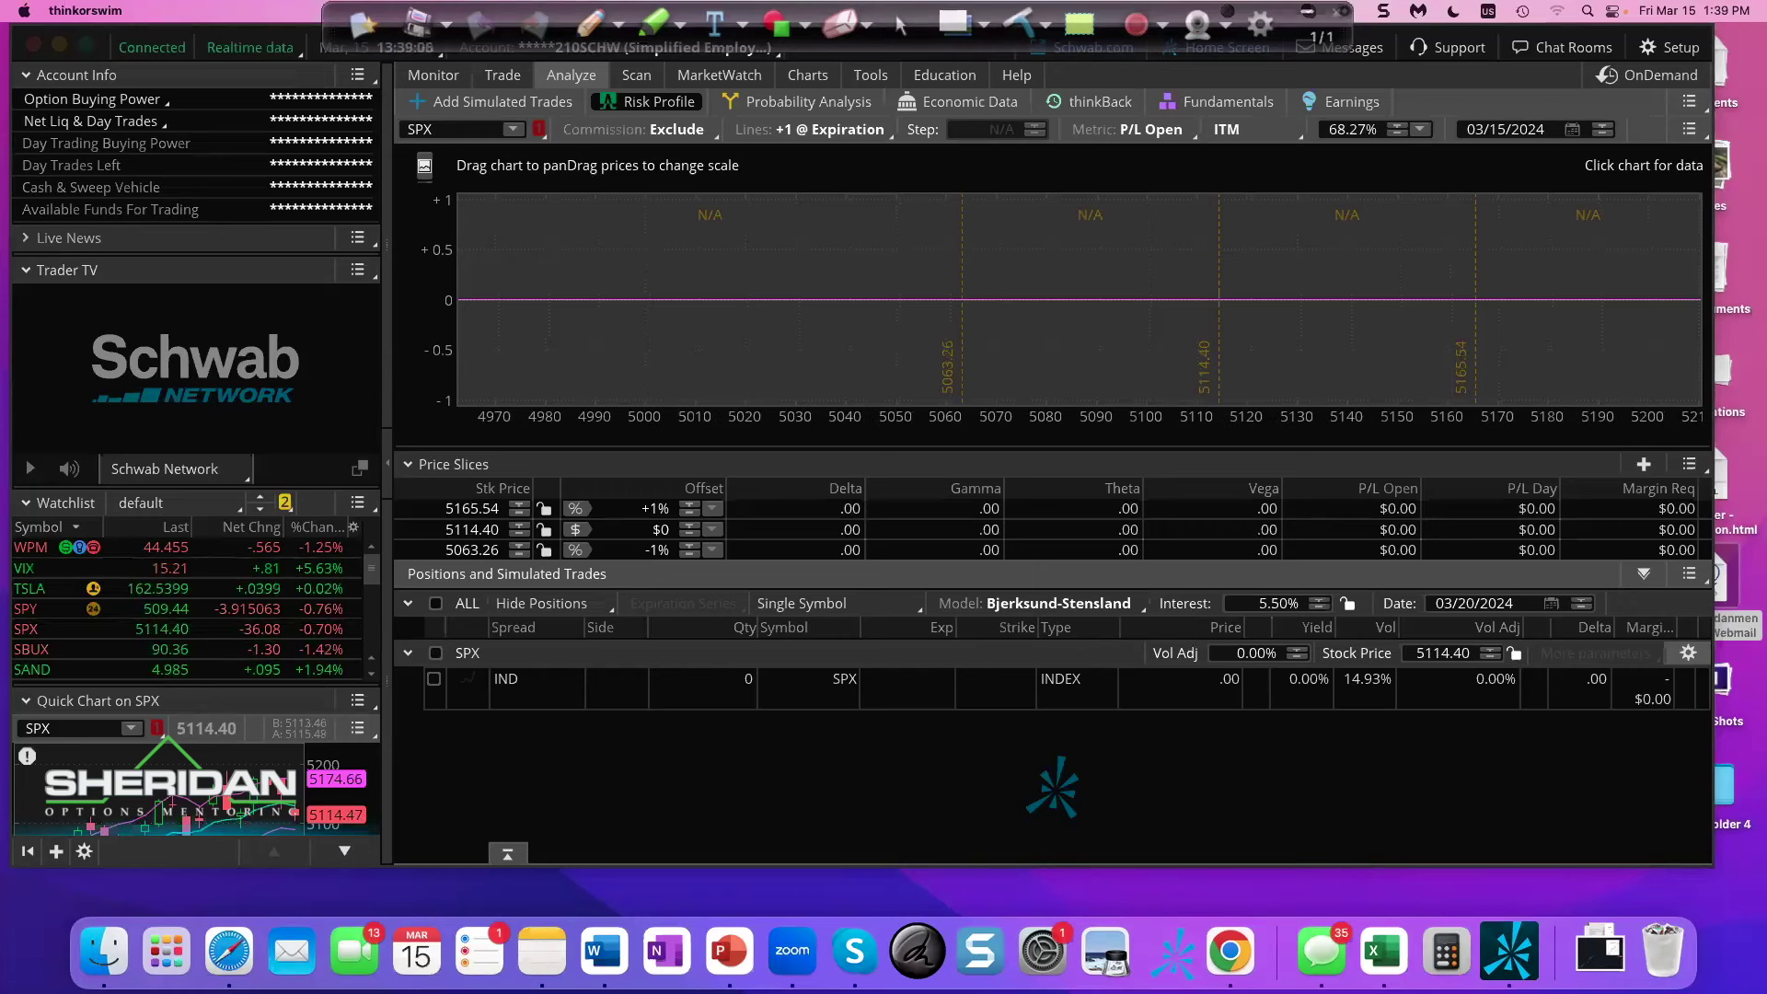
pyautogui.click(520, 107)
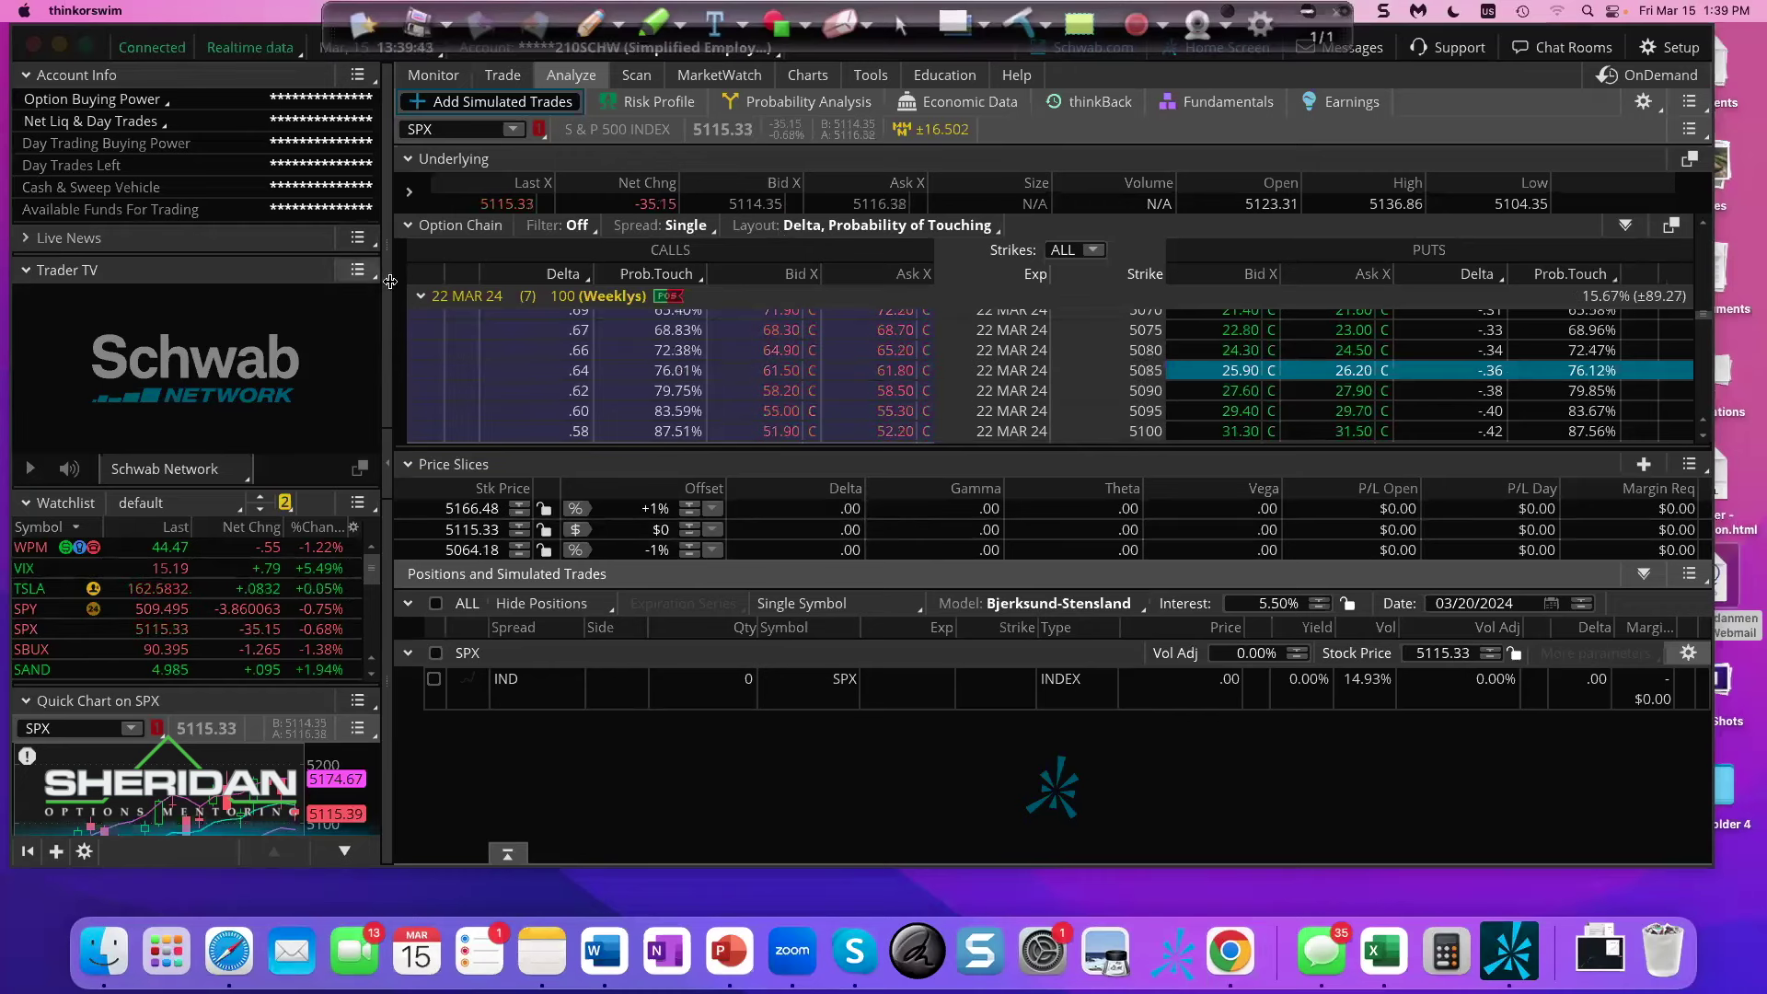
pyautogui.click(422, 296)
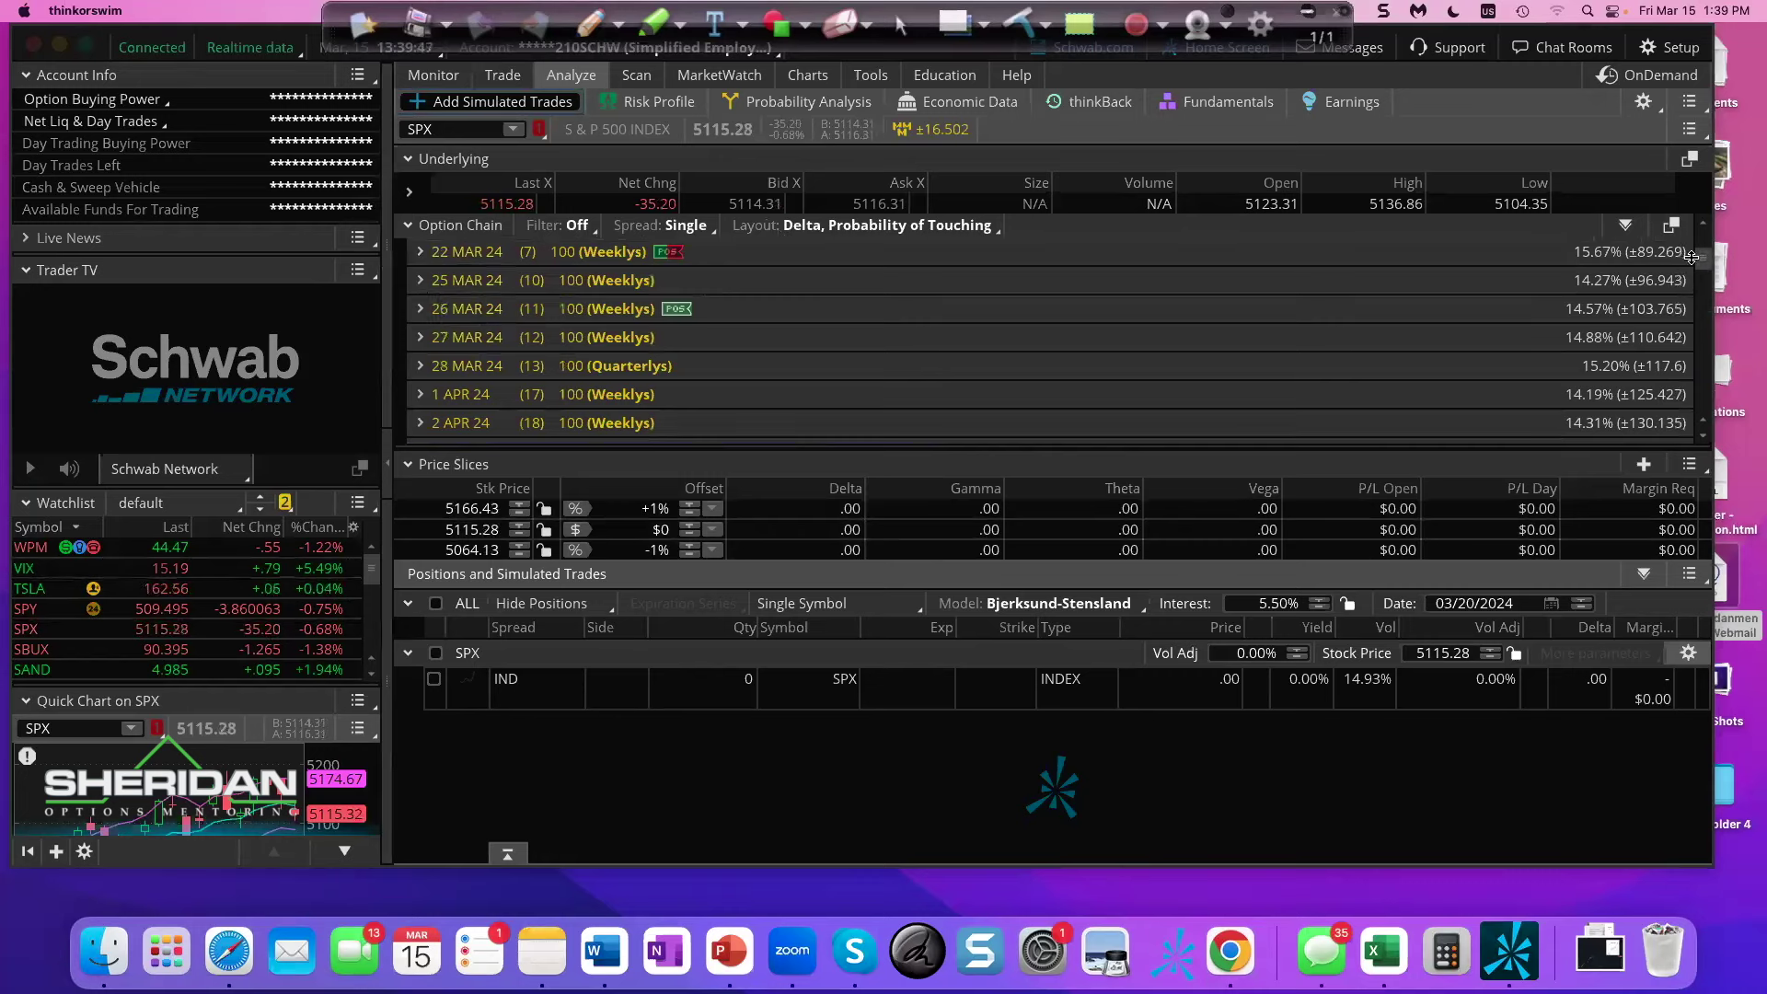
pyautogui.moveTo(1695, 255); pyautogui.dragTo(1697, 260)
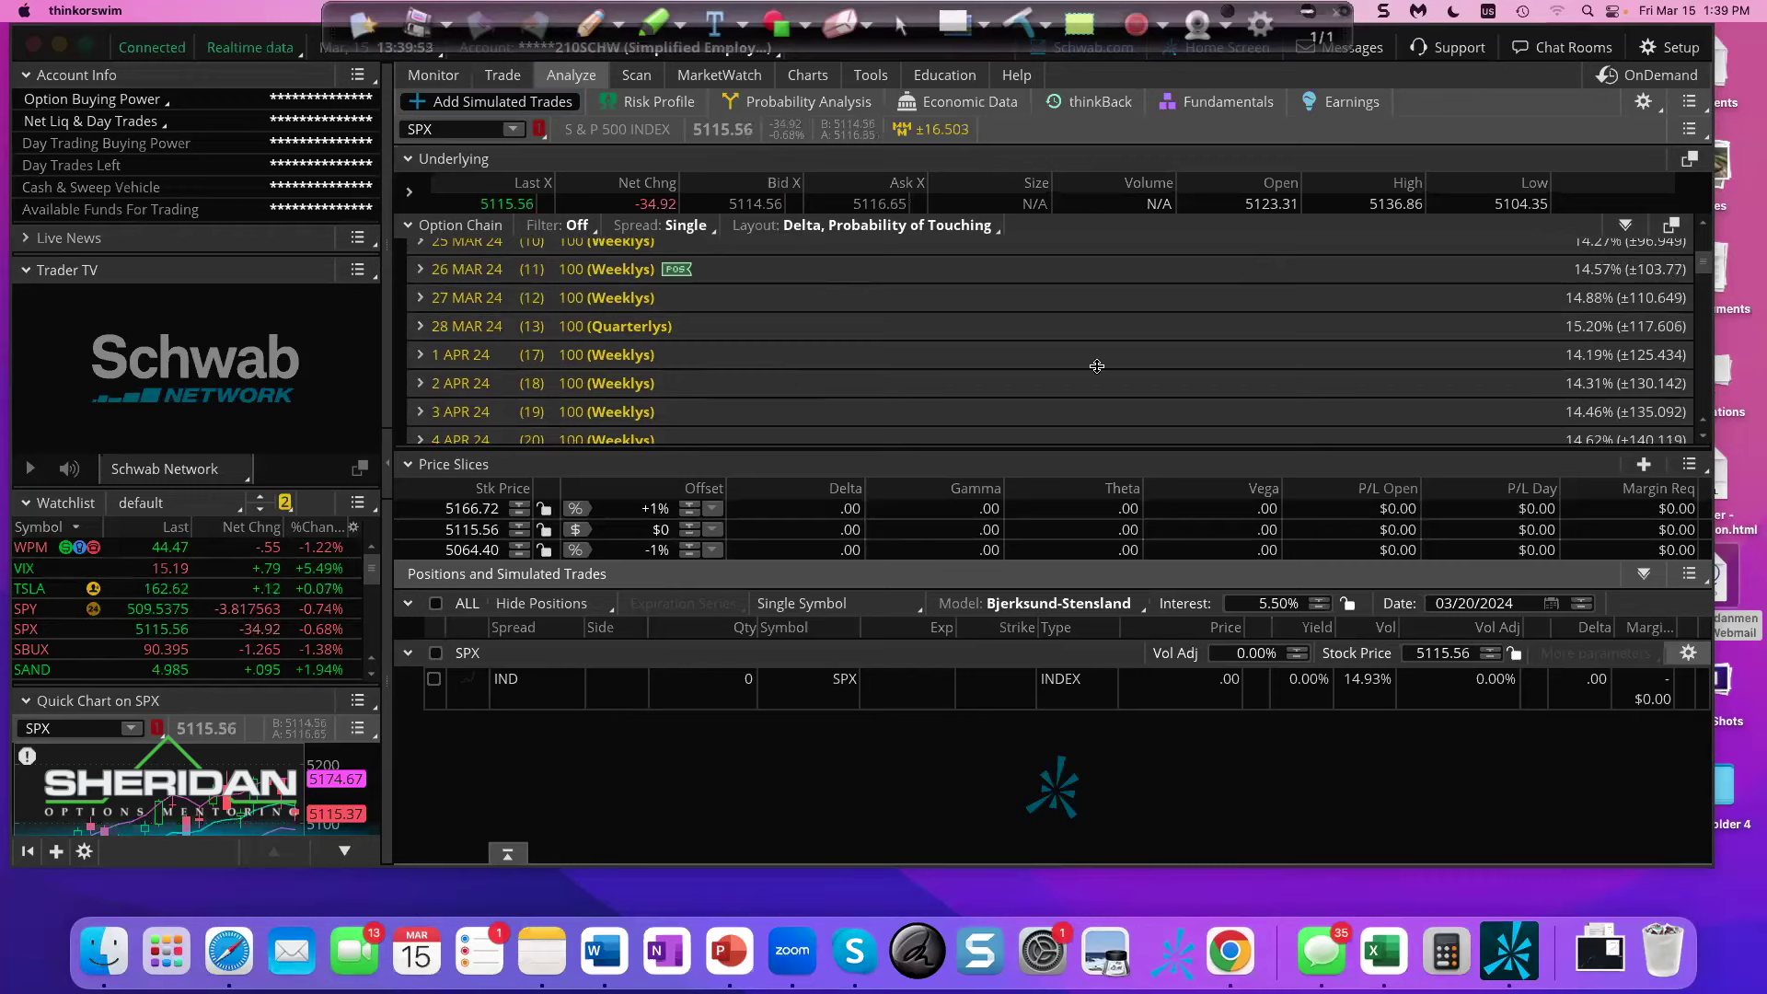
pyautogui.moveTo(1702, 263); pyautogui.dragTo(1704, 272)
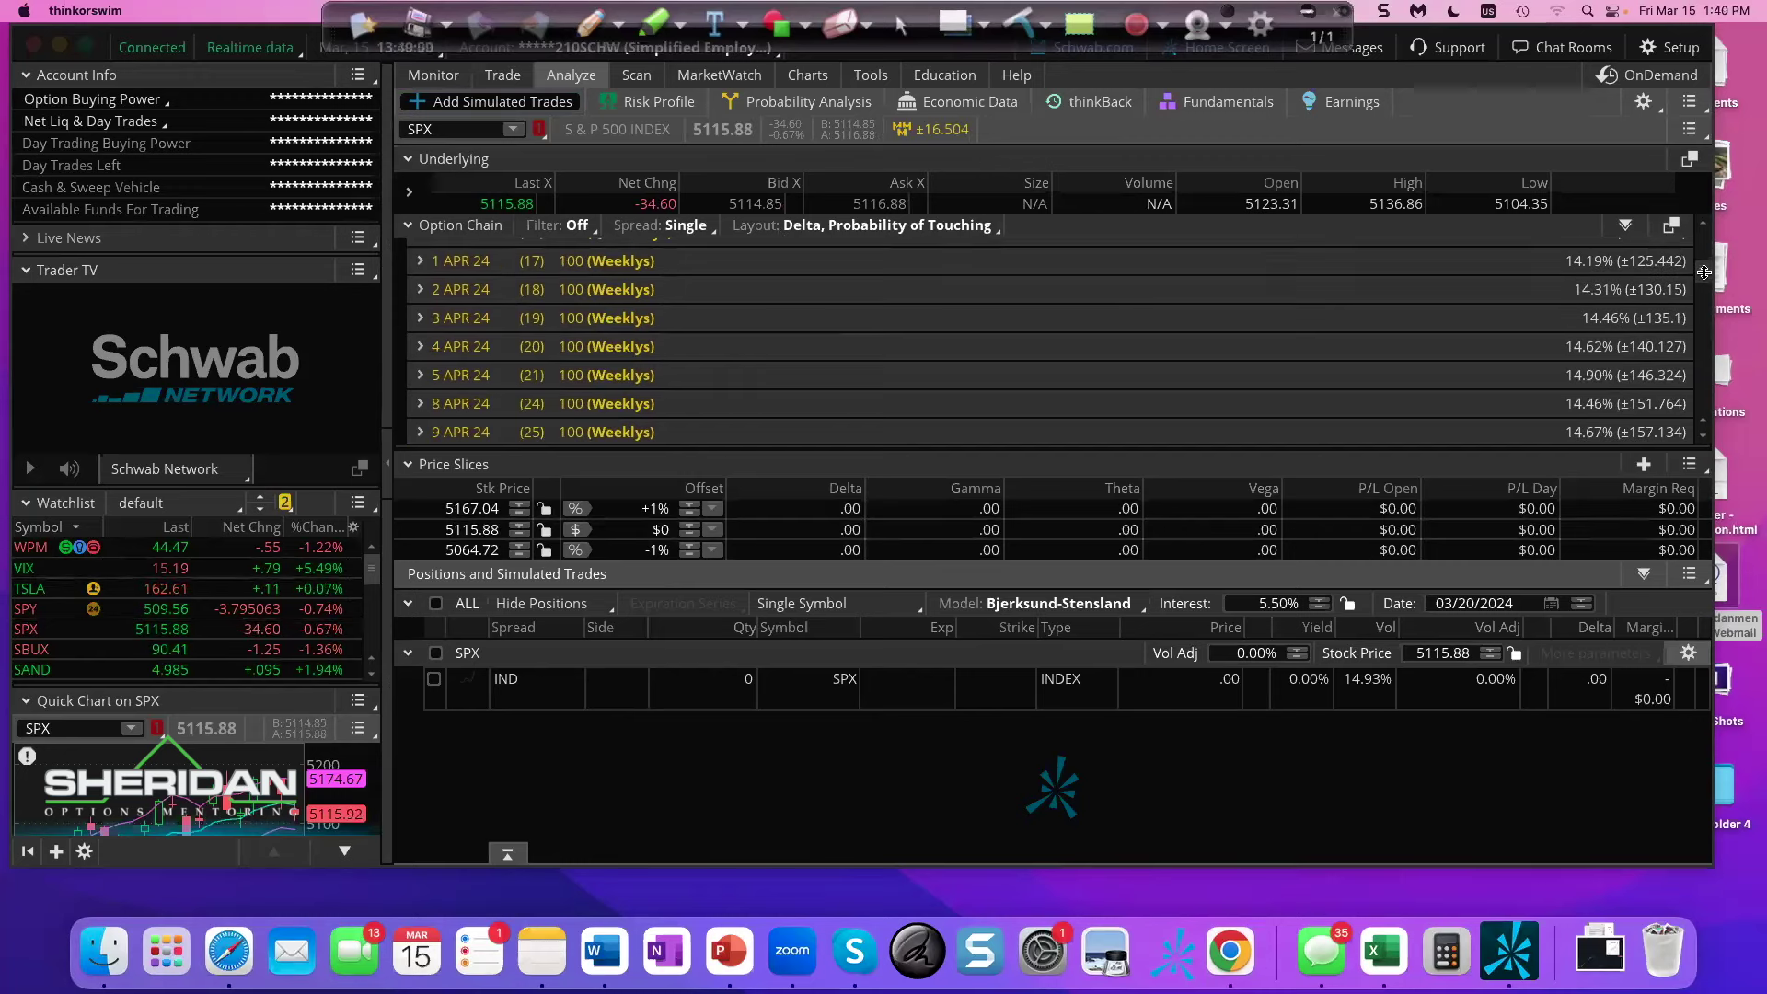
pyautogui.click(419, 371)
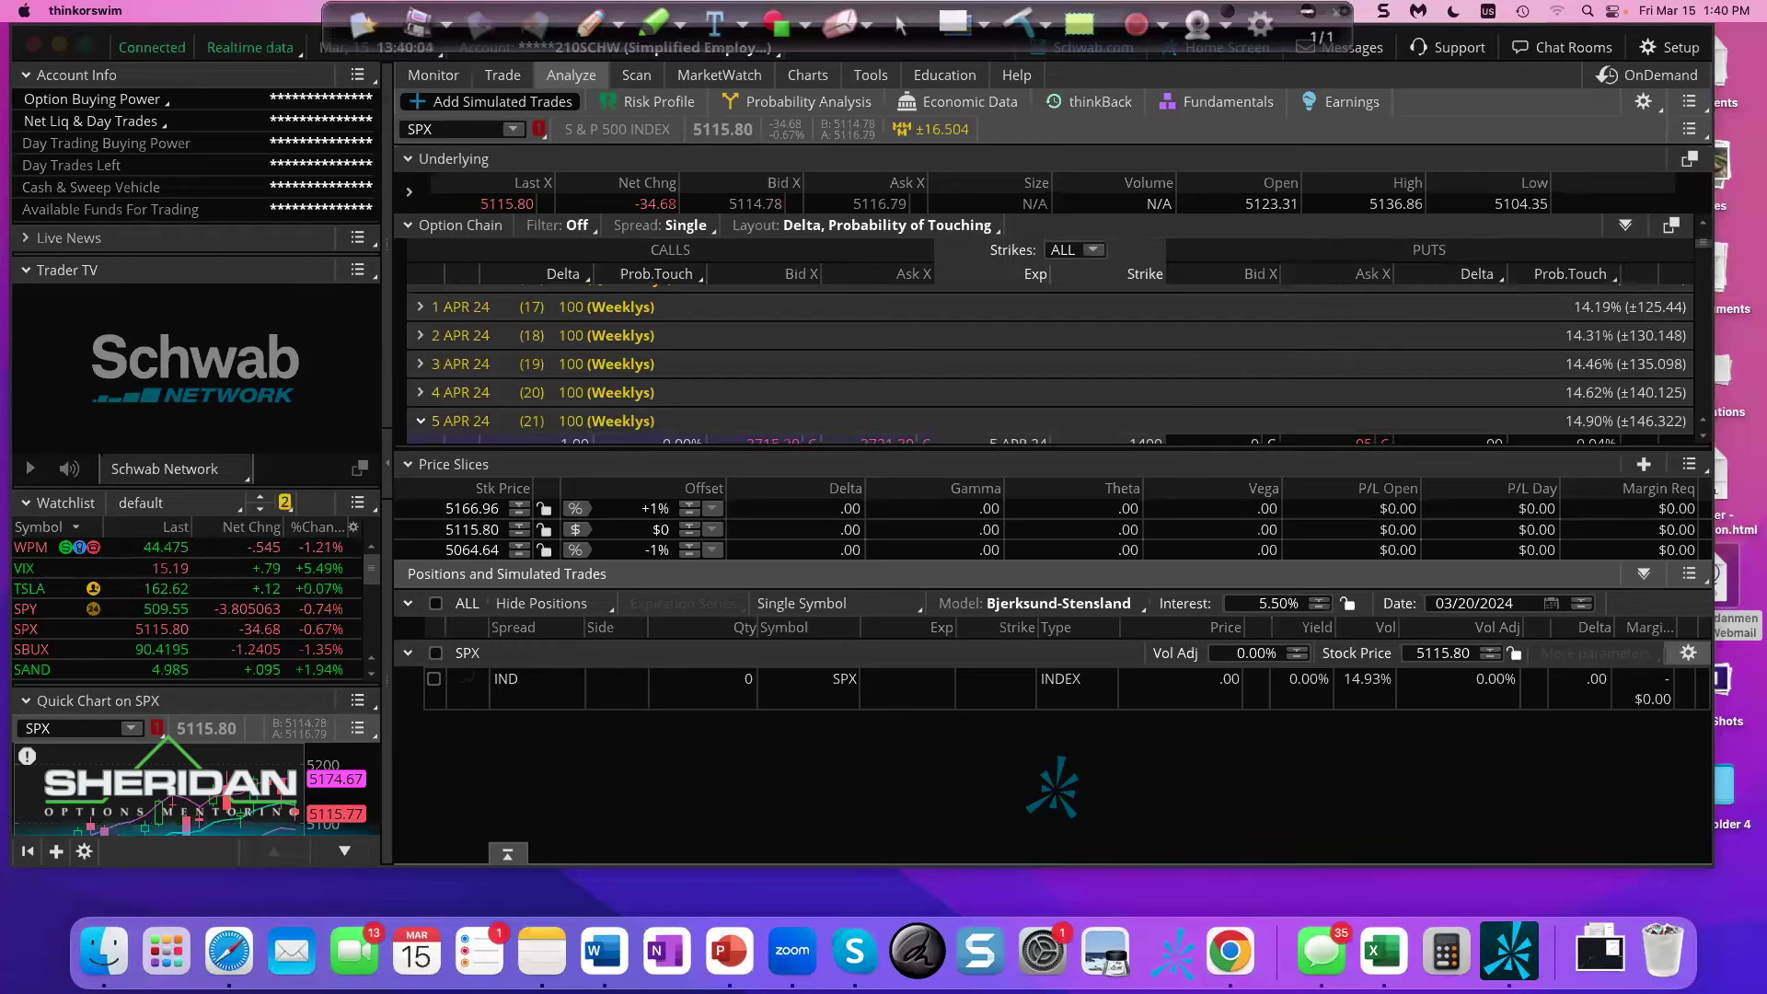
pyautogui.moveTo(1703, 242)
pyautogui.mouseDown()
pyautogui.moveTo(1703, 277)
pyautogui.moveTo(1698, 233)
pyautogui.mouseUp()
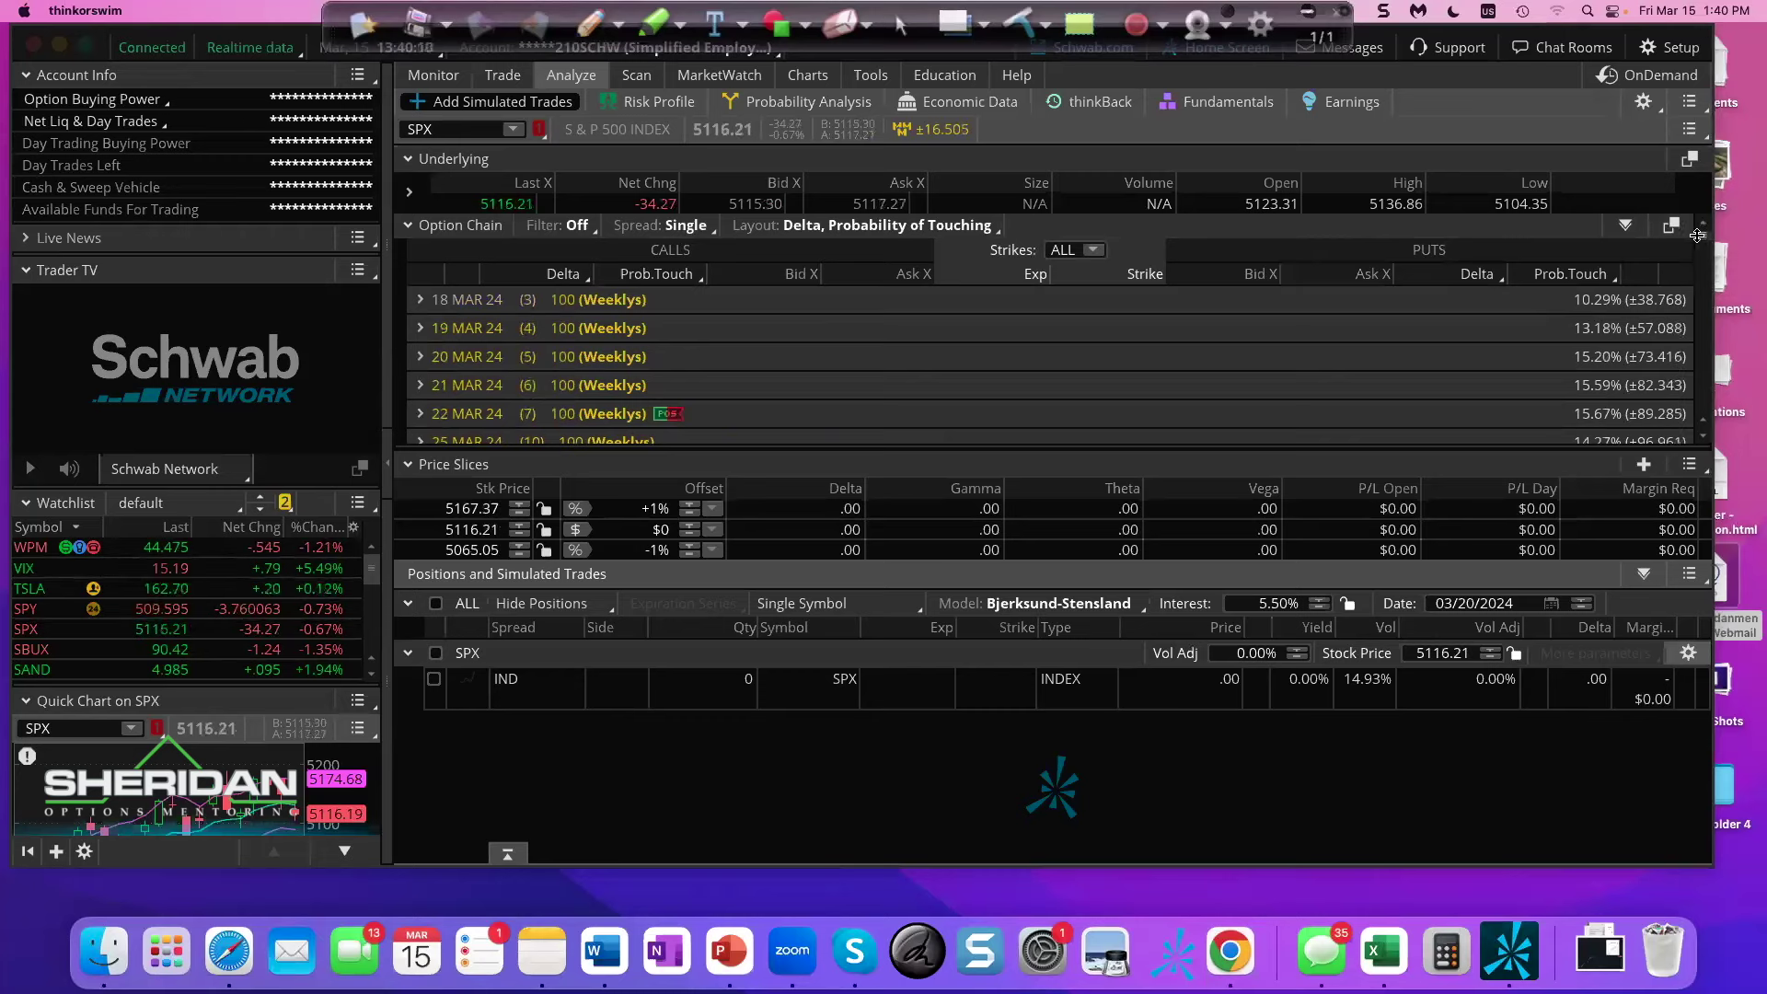
pyautogui.moveTo(1698, 232); pyautogui.dragTo(1698, 239)
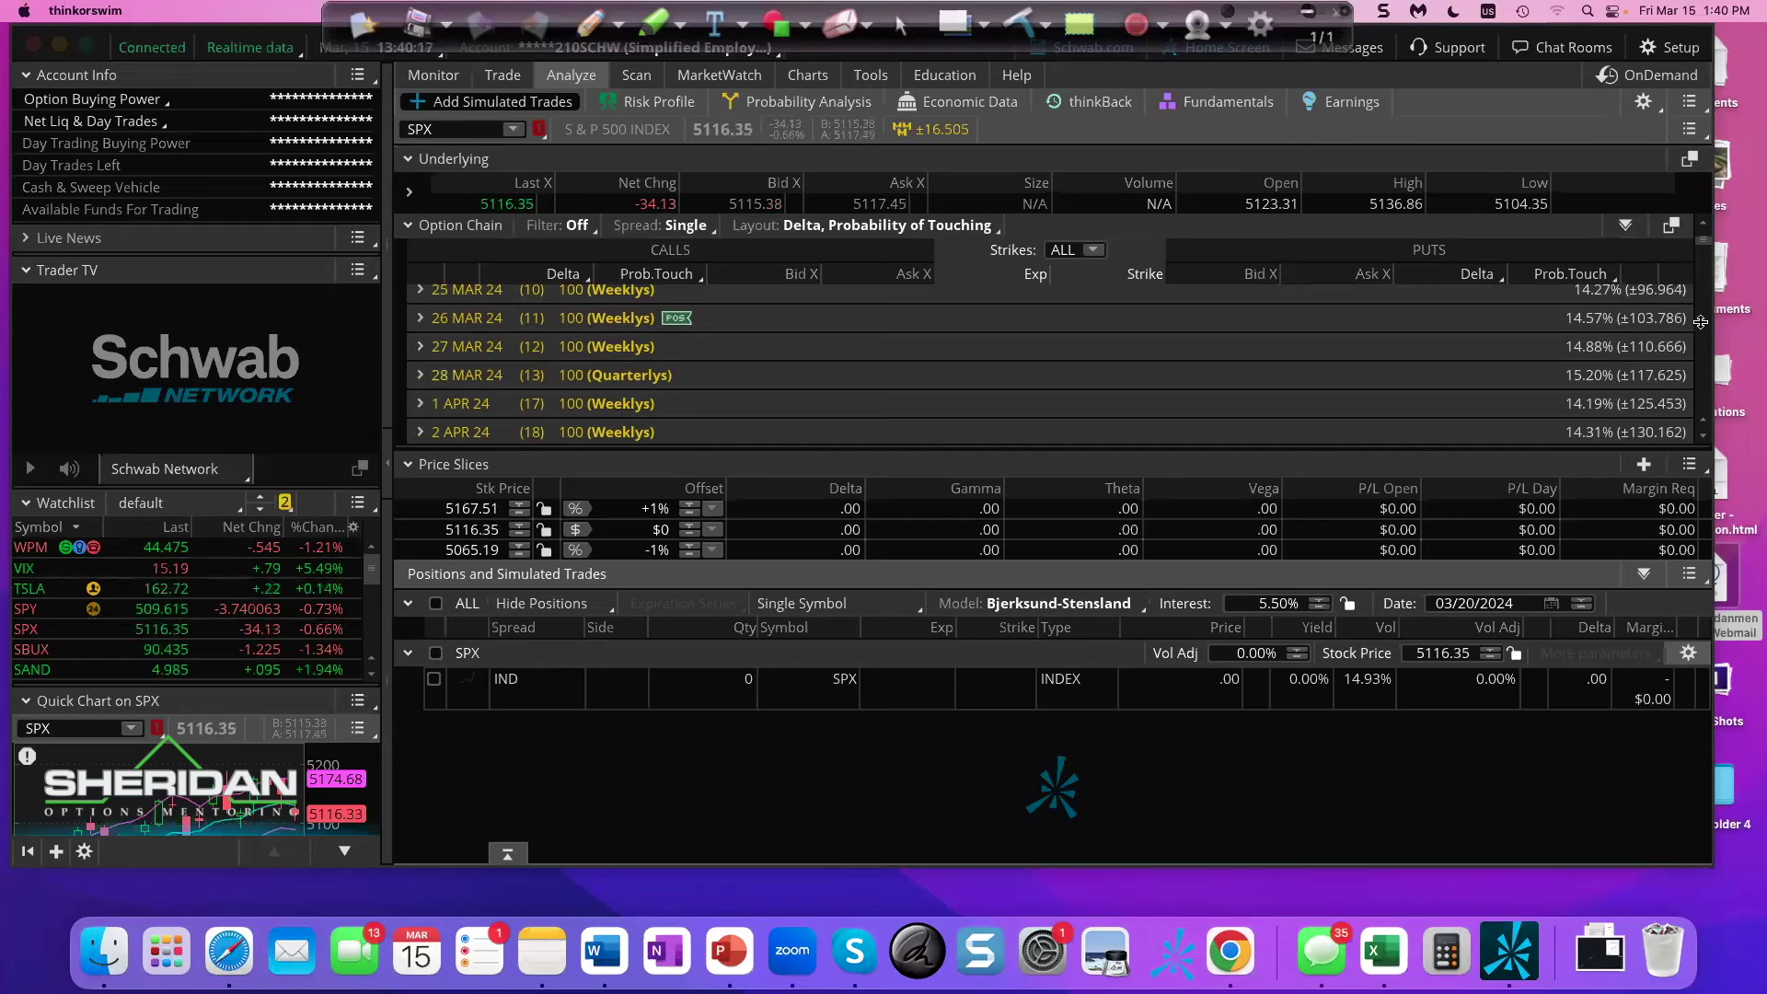
pyautogui.scroll(-3, 1700, 240)
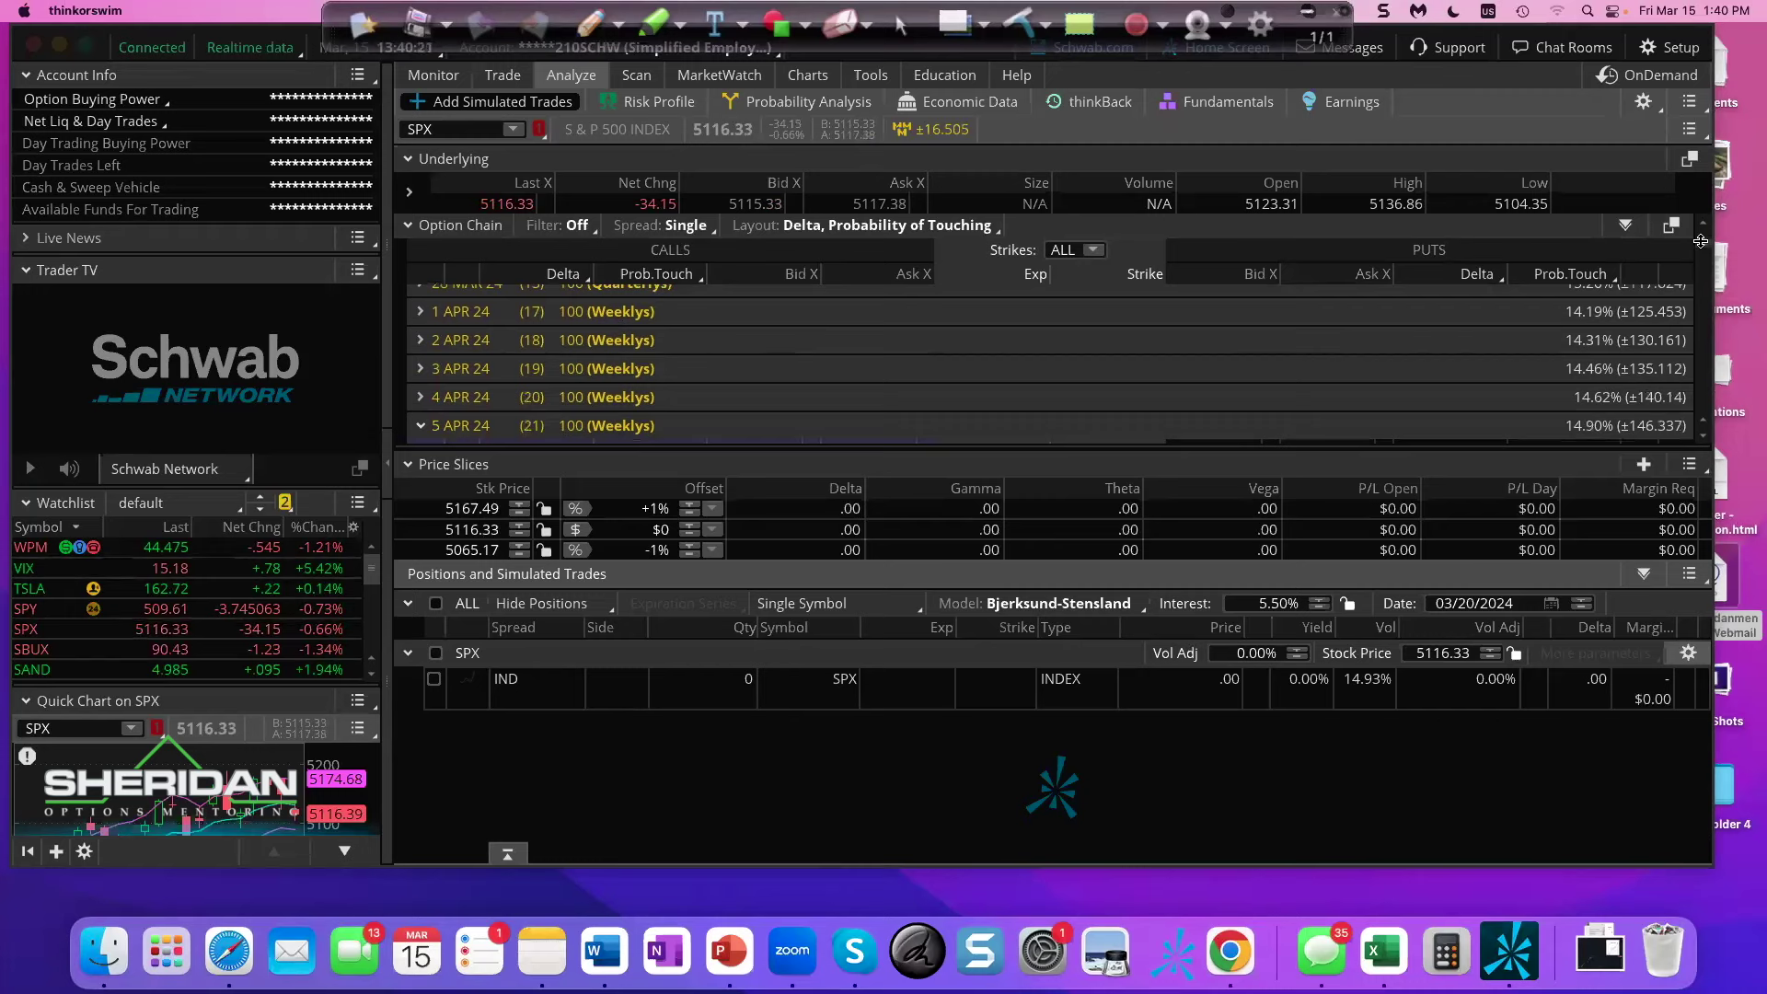
pyautogui.scroll(-1, 1699, 241)
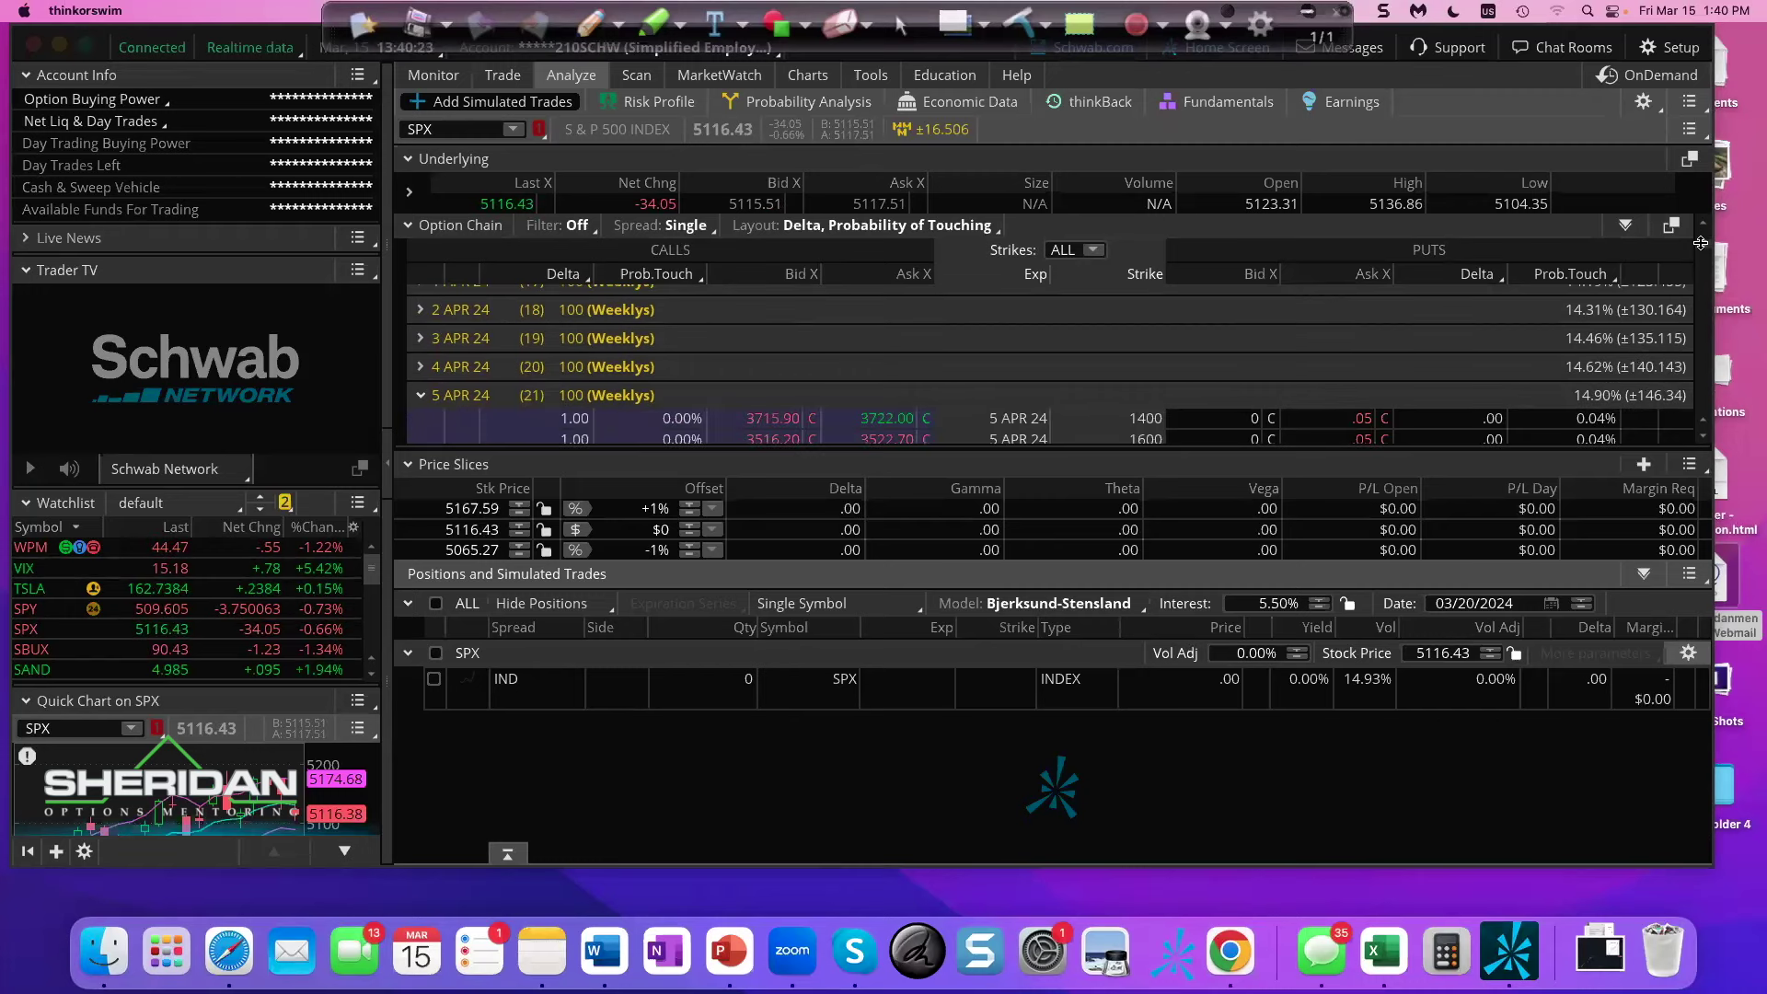
pyautogui.scroll(-1, 1700, 243)
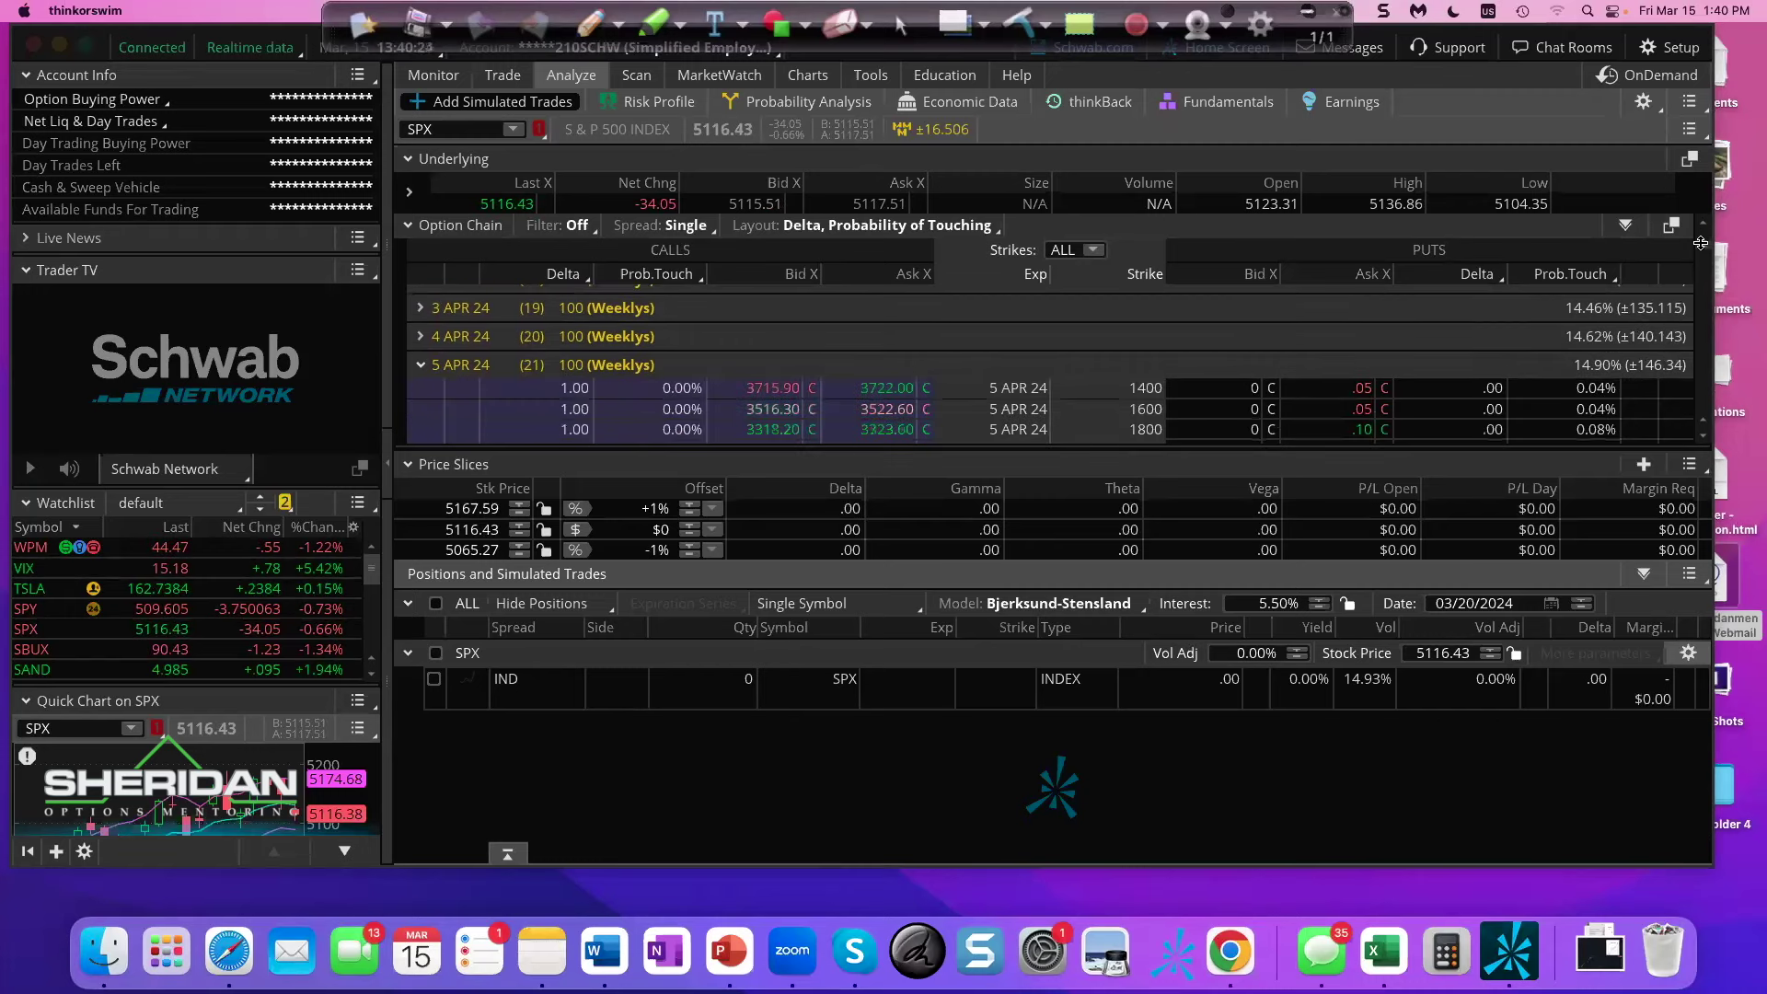
pyautogui.click(423, 362)
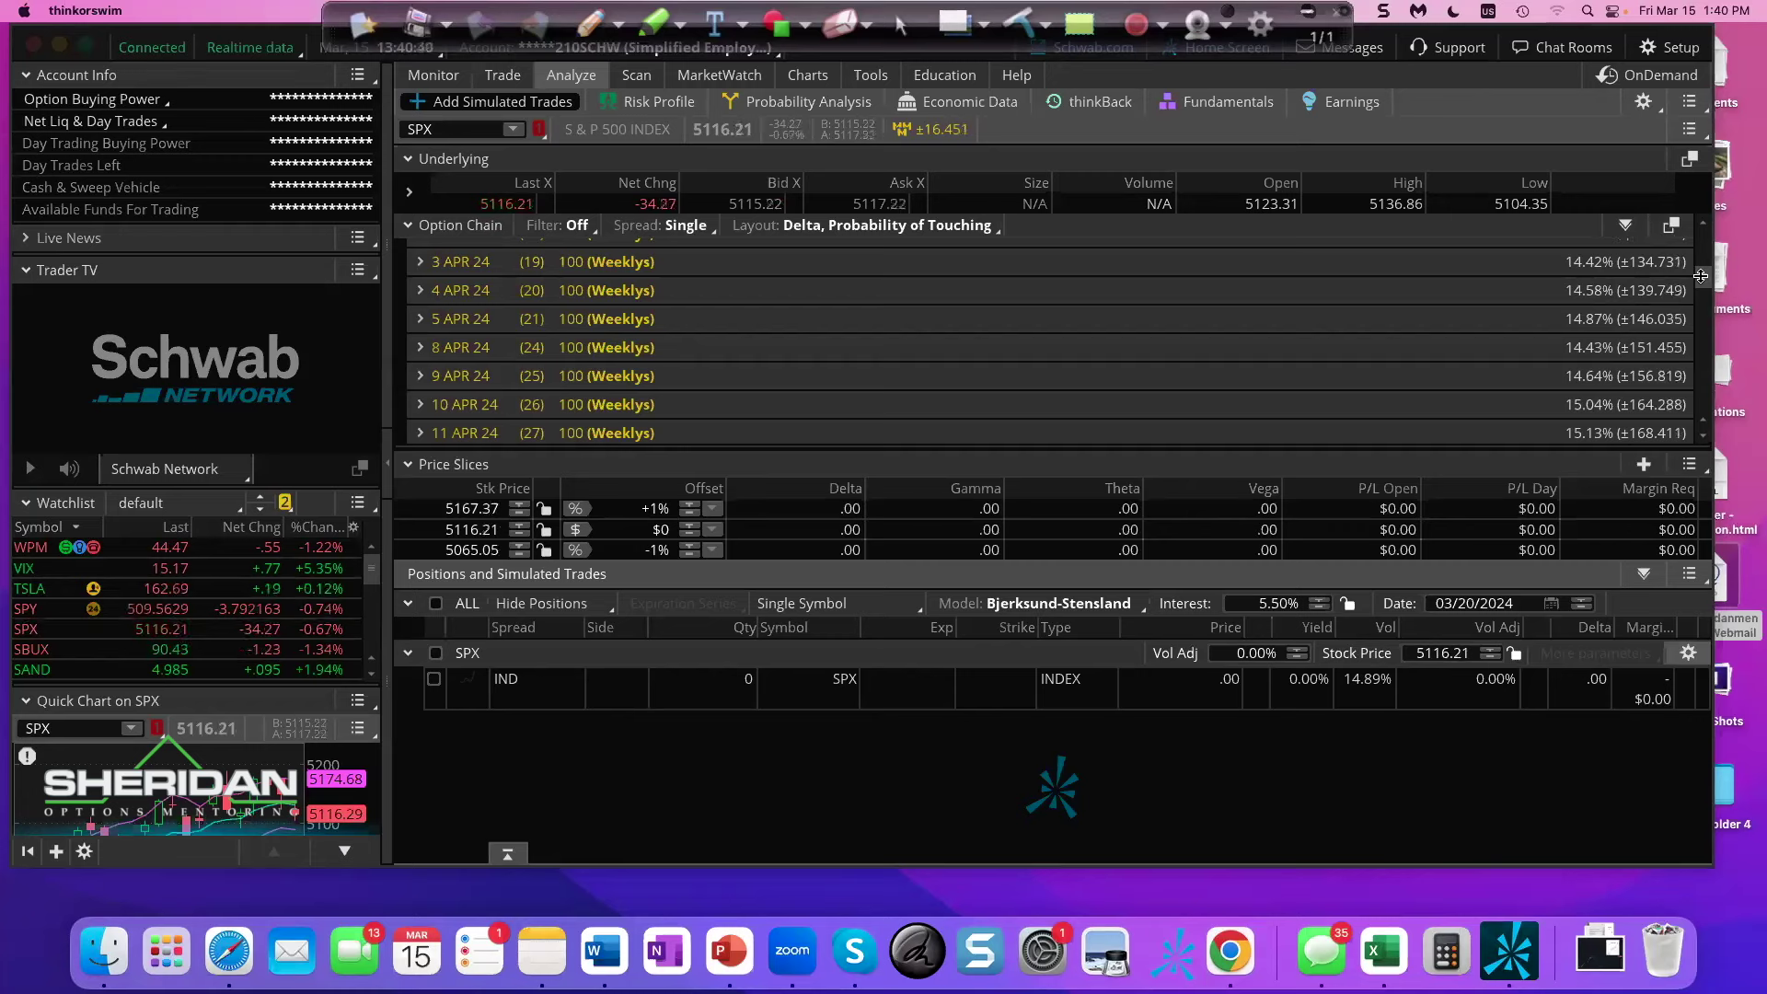
pyautogui.moveTo(1700, 278); pyautogui.dragTo(1696, 289)
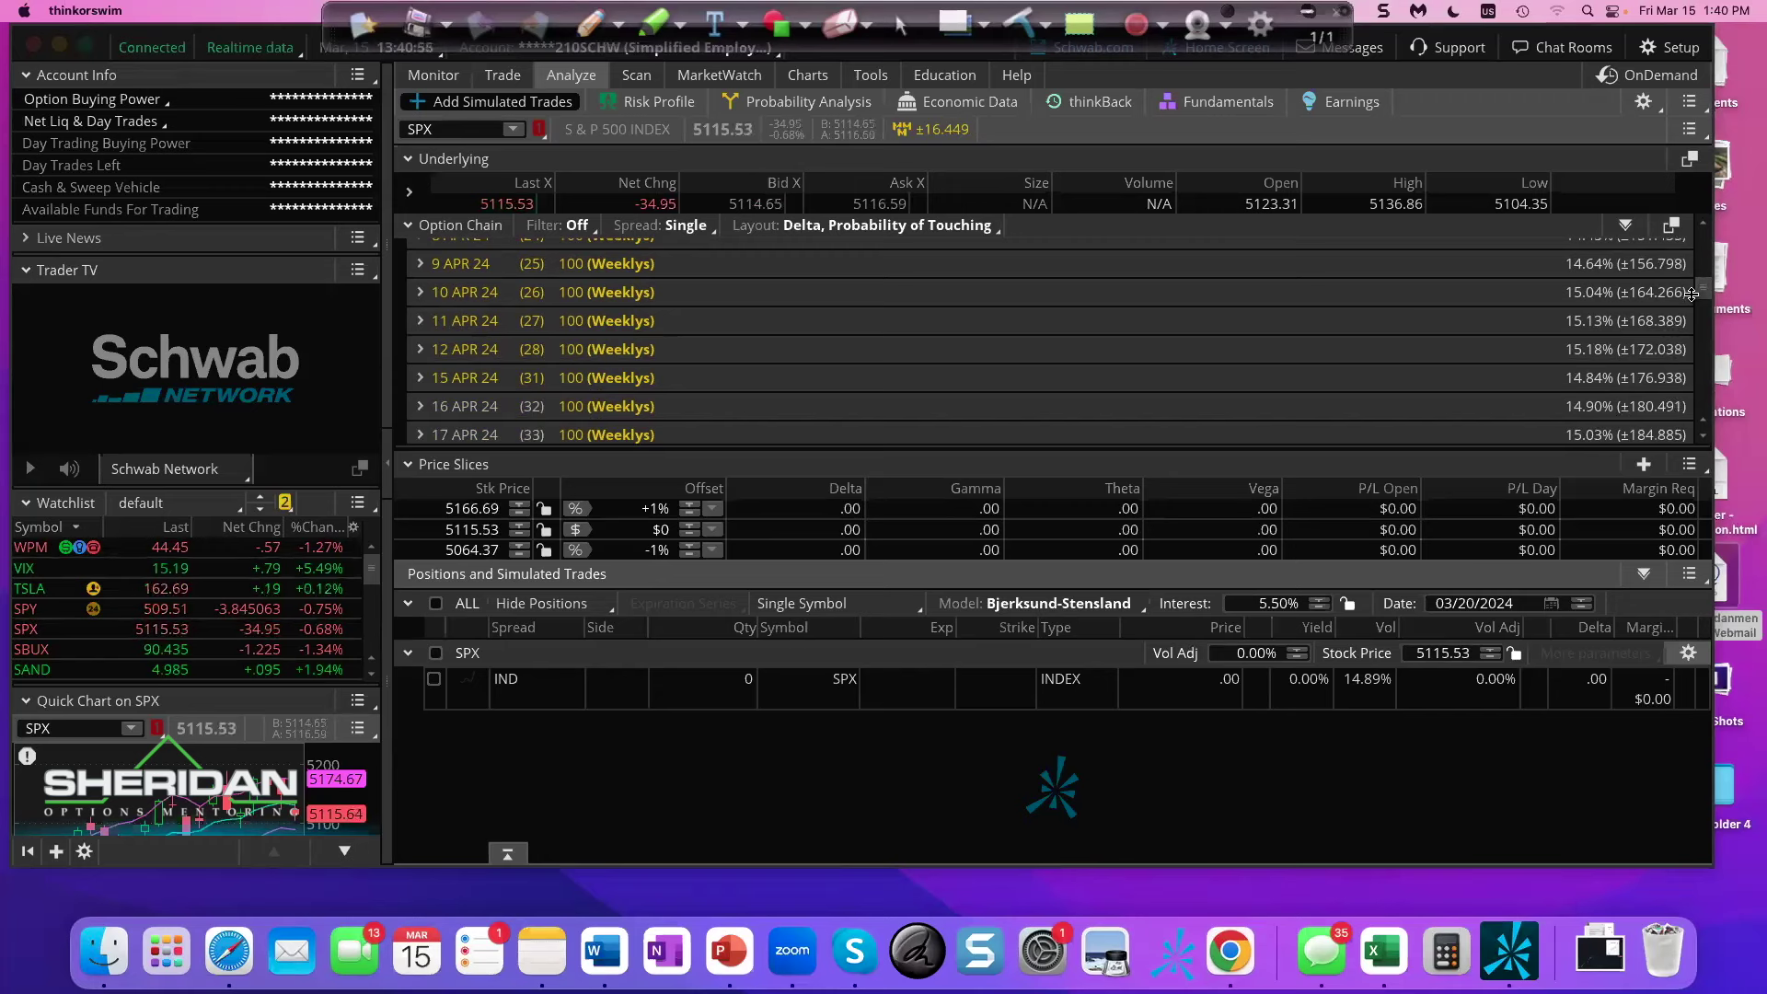
pyautogui.moveTo(1699, 287); pyautogui.dragTo(1696, 263)
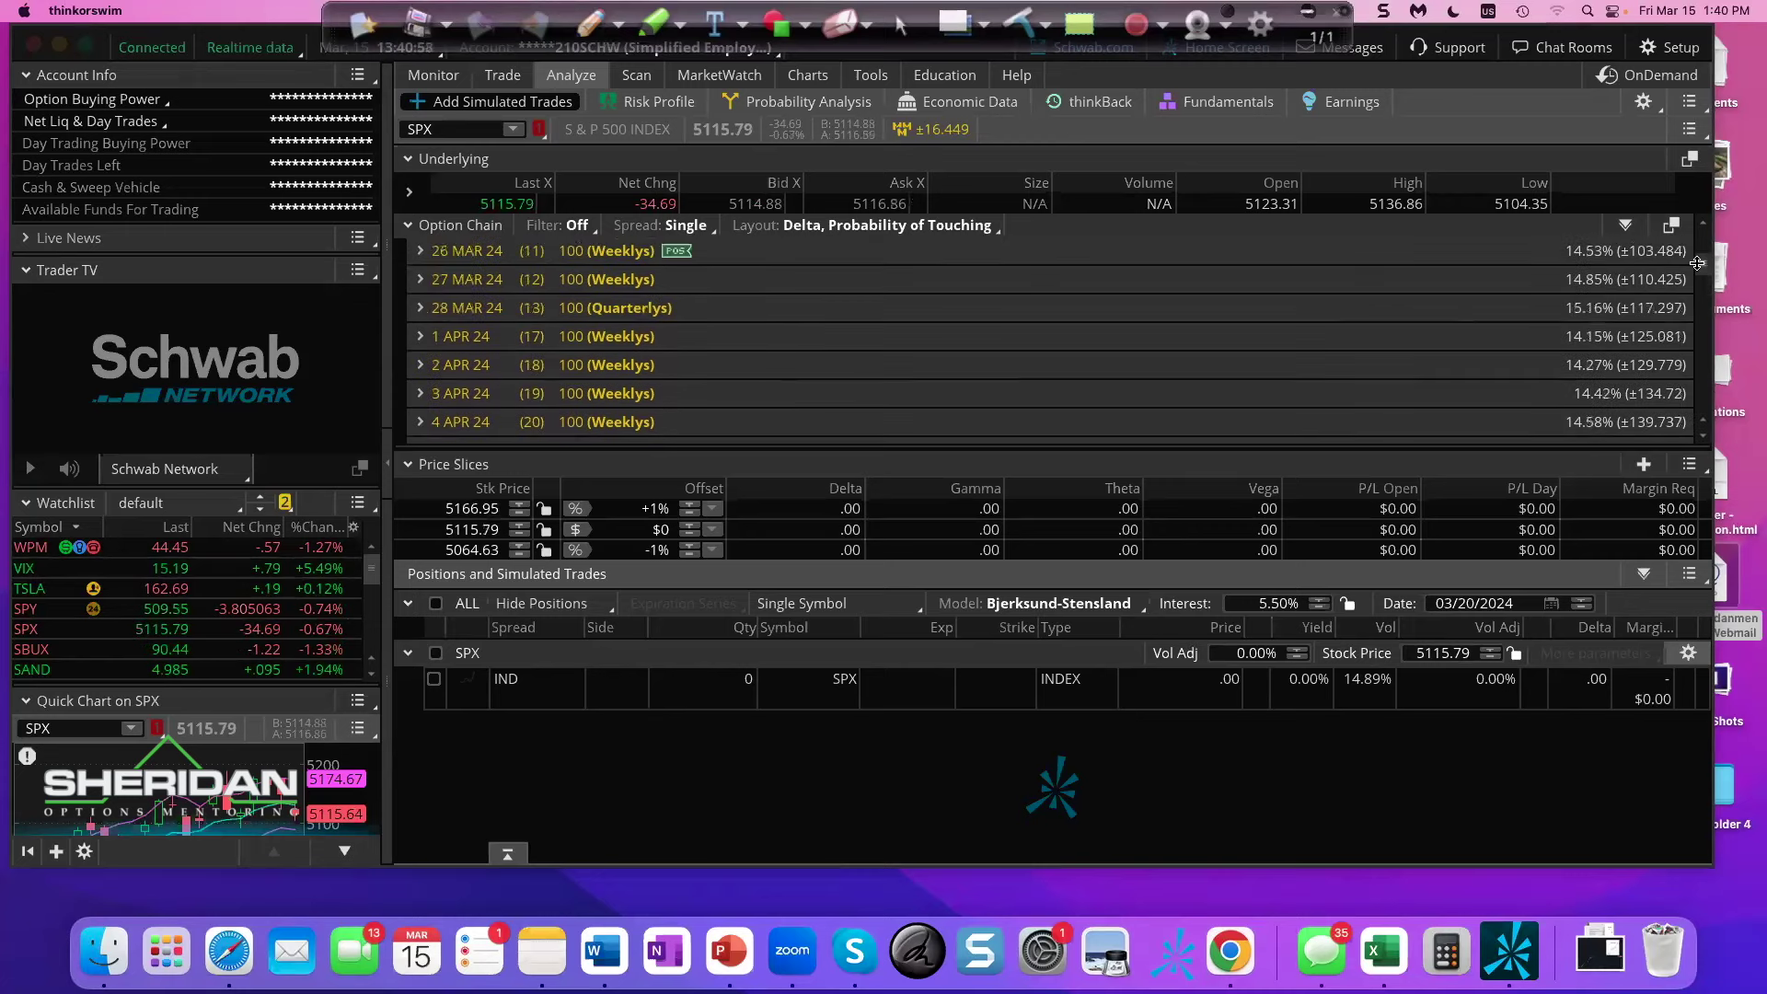
# - Expand the 28 MAR 24 expiration and scroll down to its 4720–4745 strikes
pyautogui.click(421, 307)
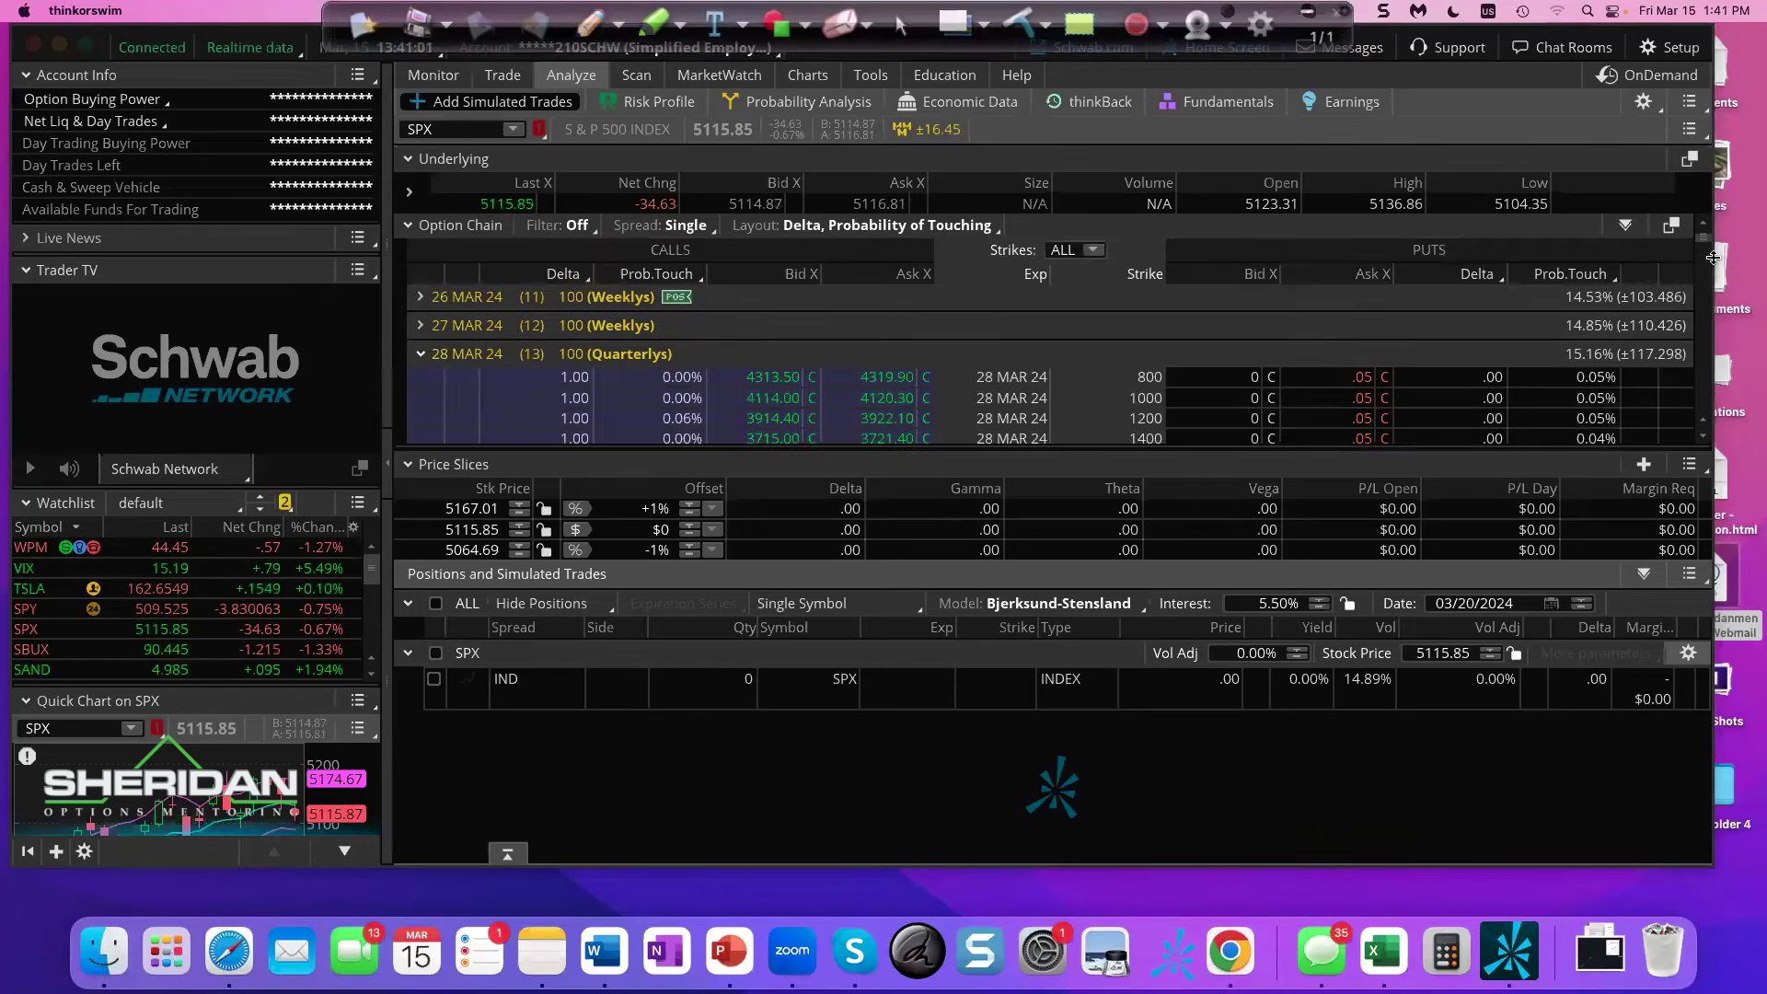
pyautogui.moveTo(1698, 237); pyautogui.dragTo(1691, 306)
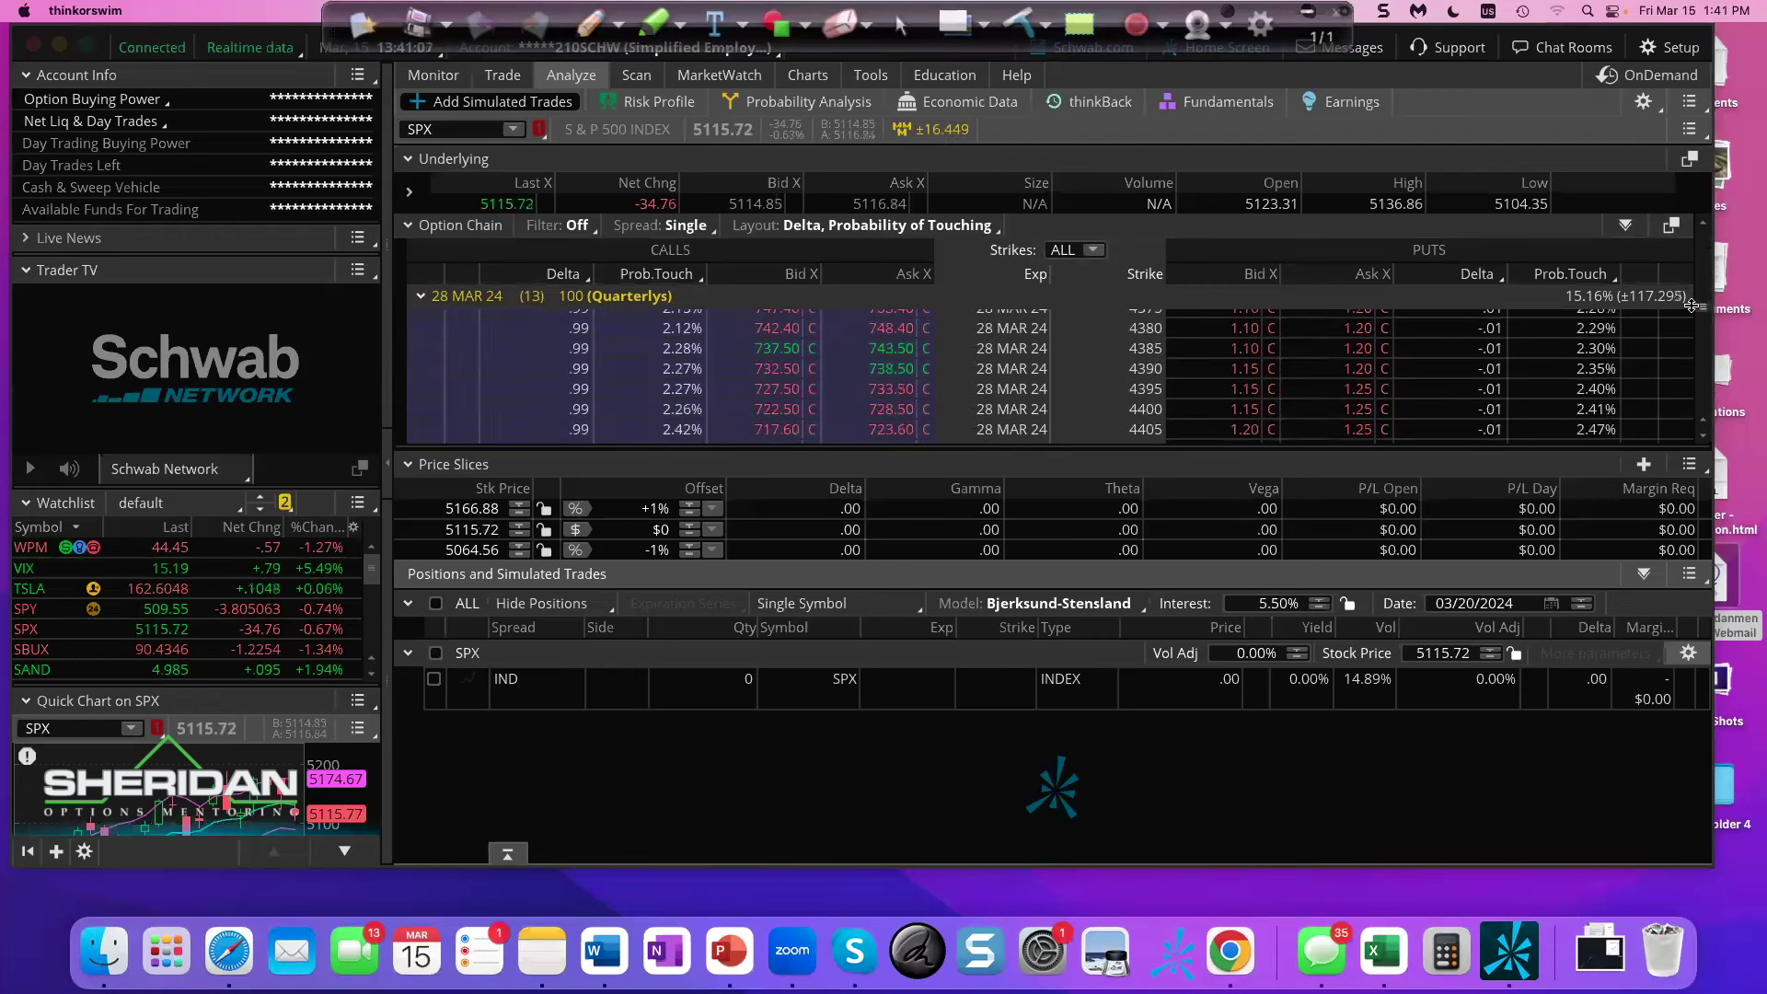
pyautogui.scroll(-1, 1690, 306)
pyautogui.scroll(-15, 1690, 305)
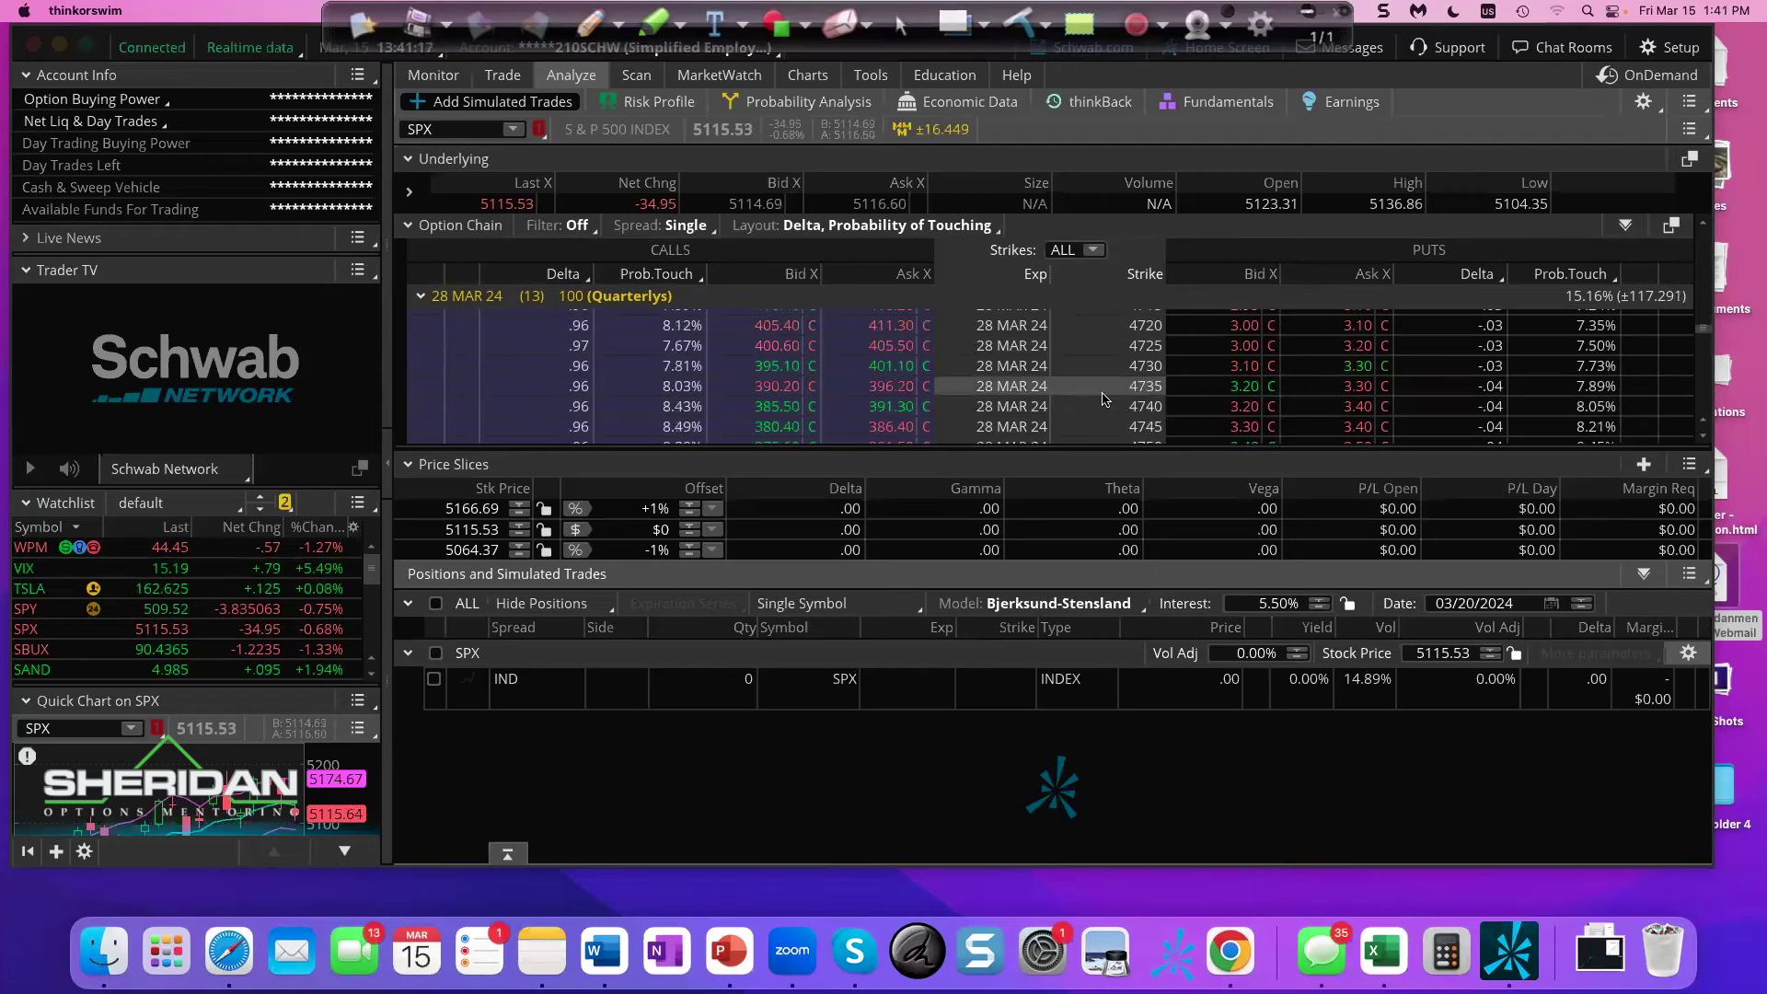
# - Add a simulated buy of 10 SPX 28 MAR 24 4730 puts at 3.30
pyautogui.rightClick(1011, 374)
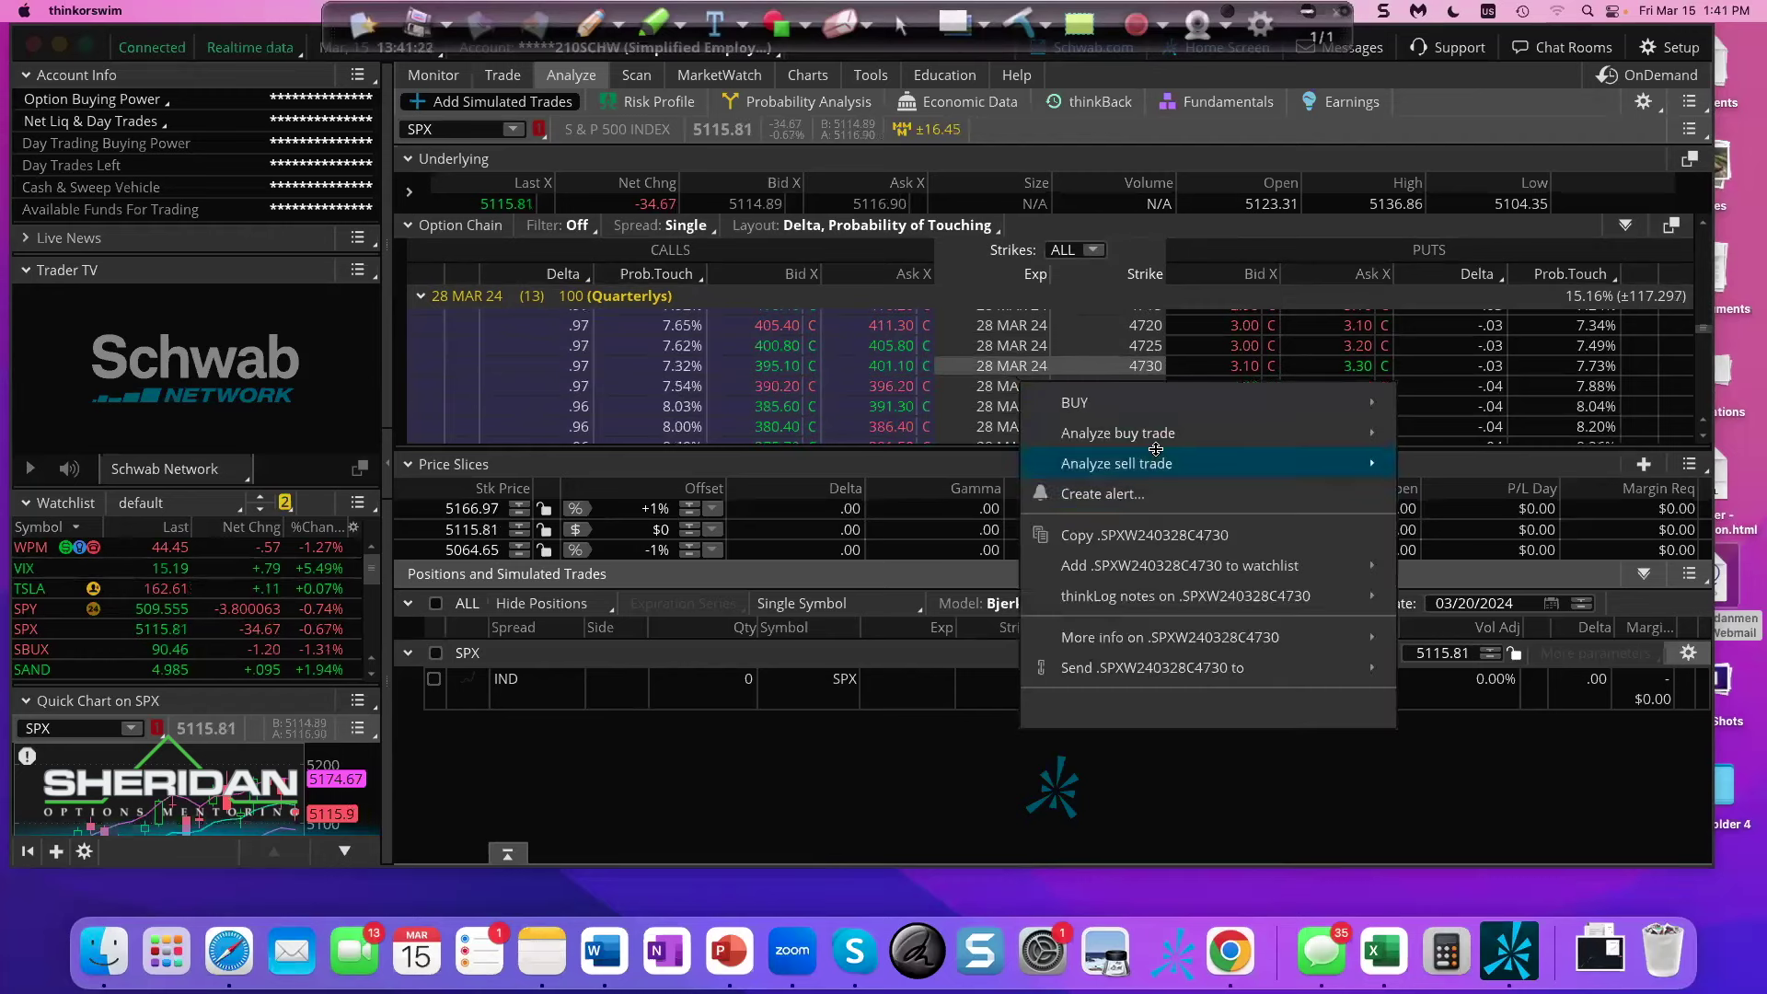
pyautogui.moveTo(1362, 402)
pyautogui.moveTo(1311, 434)
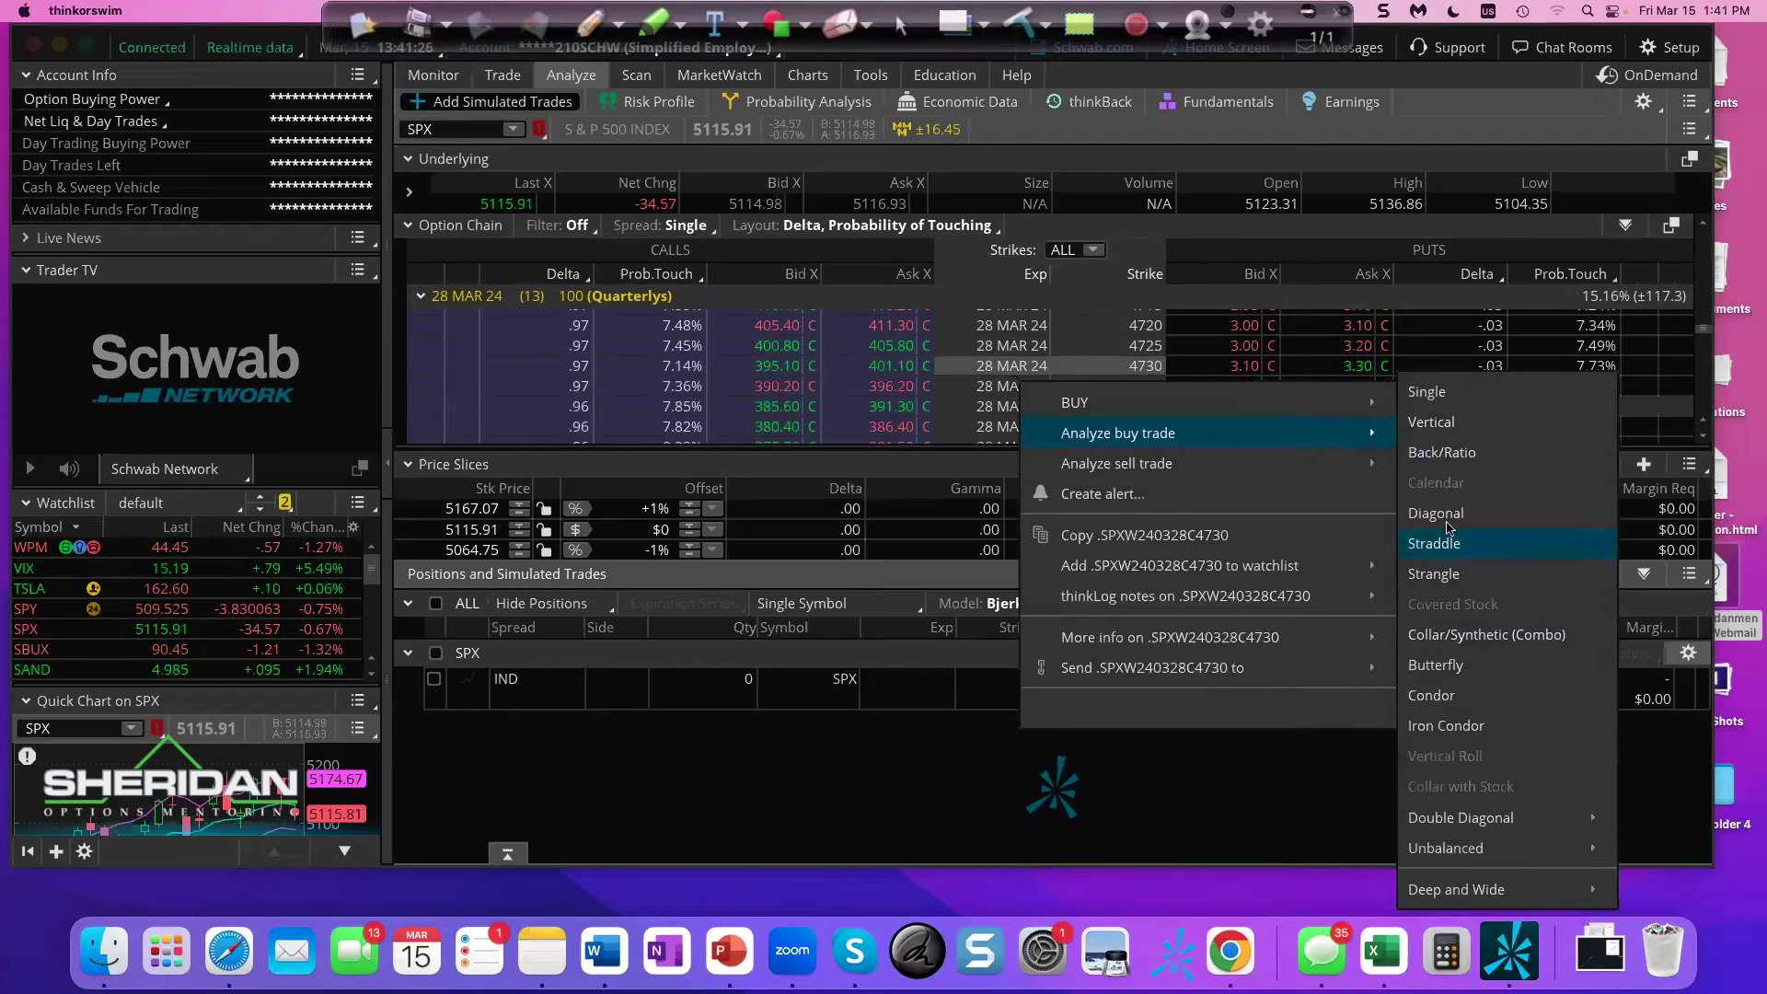
pyautogui.click(1300, 364)
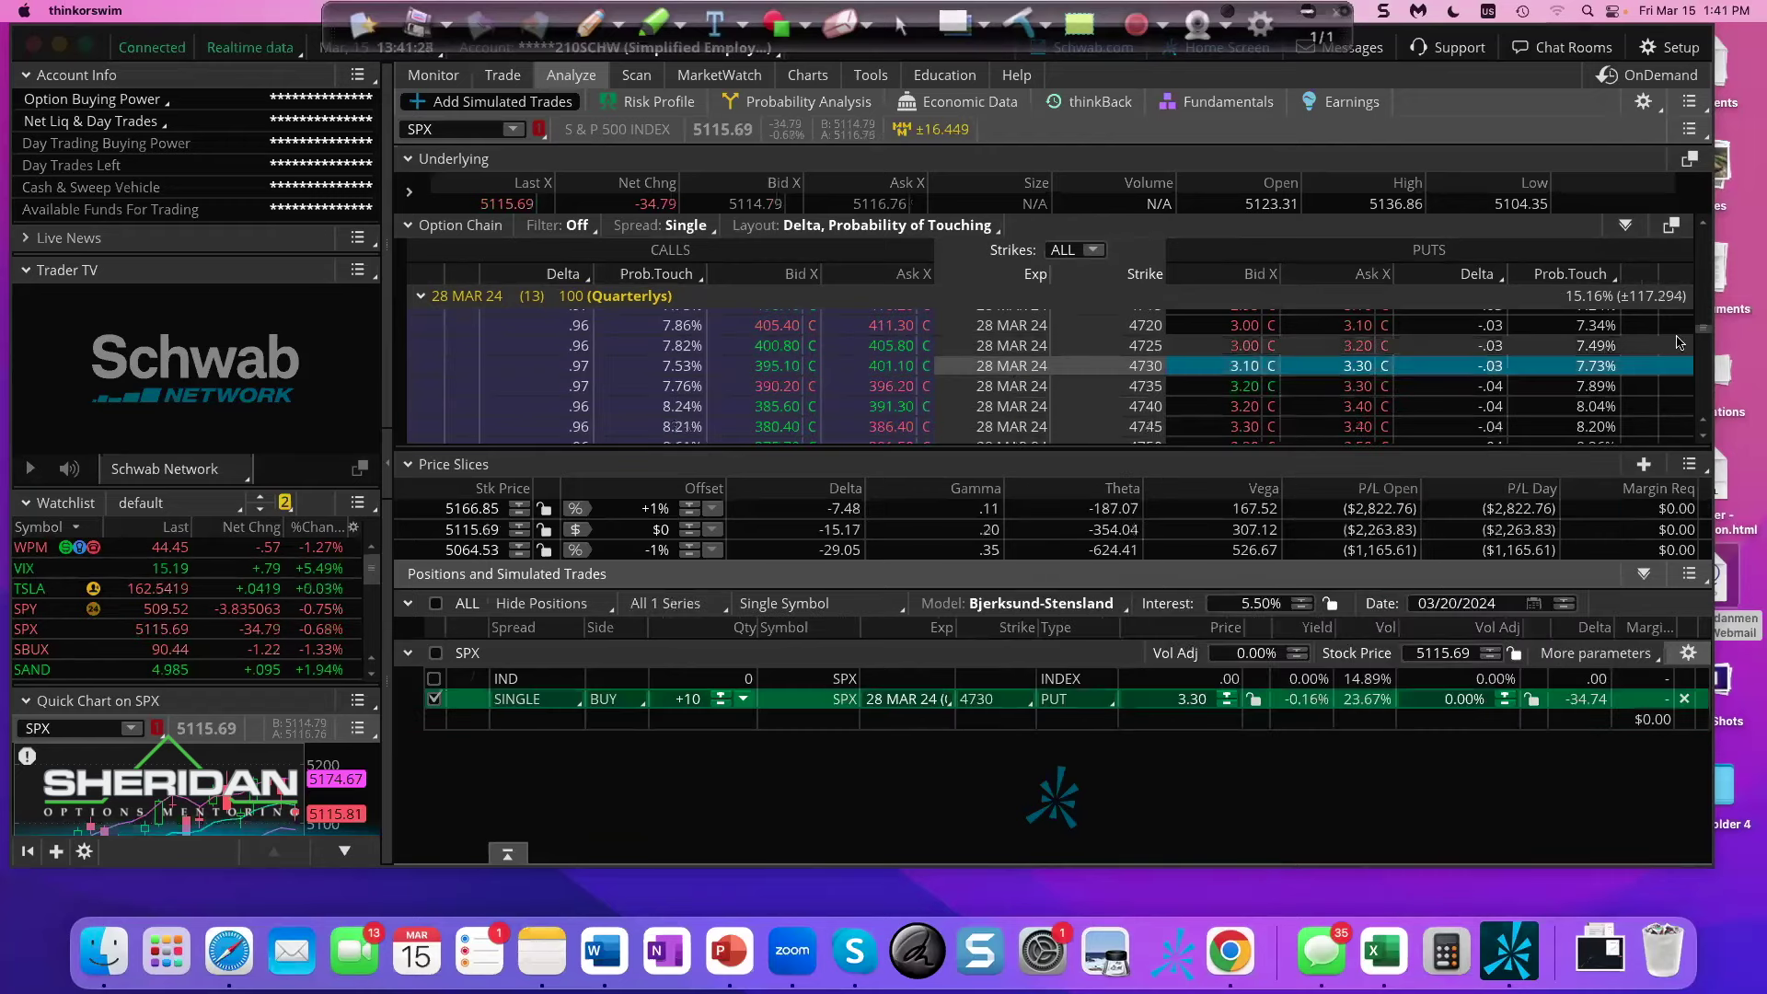
pyautogui.moveTo(1703, 330); pyautogui.dragTo(1714, 353)
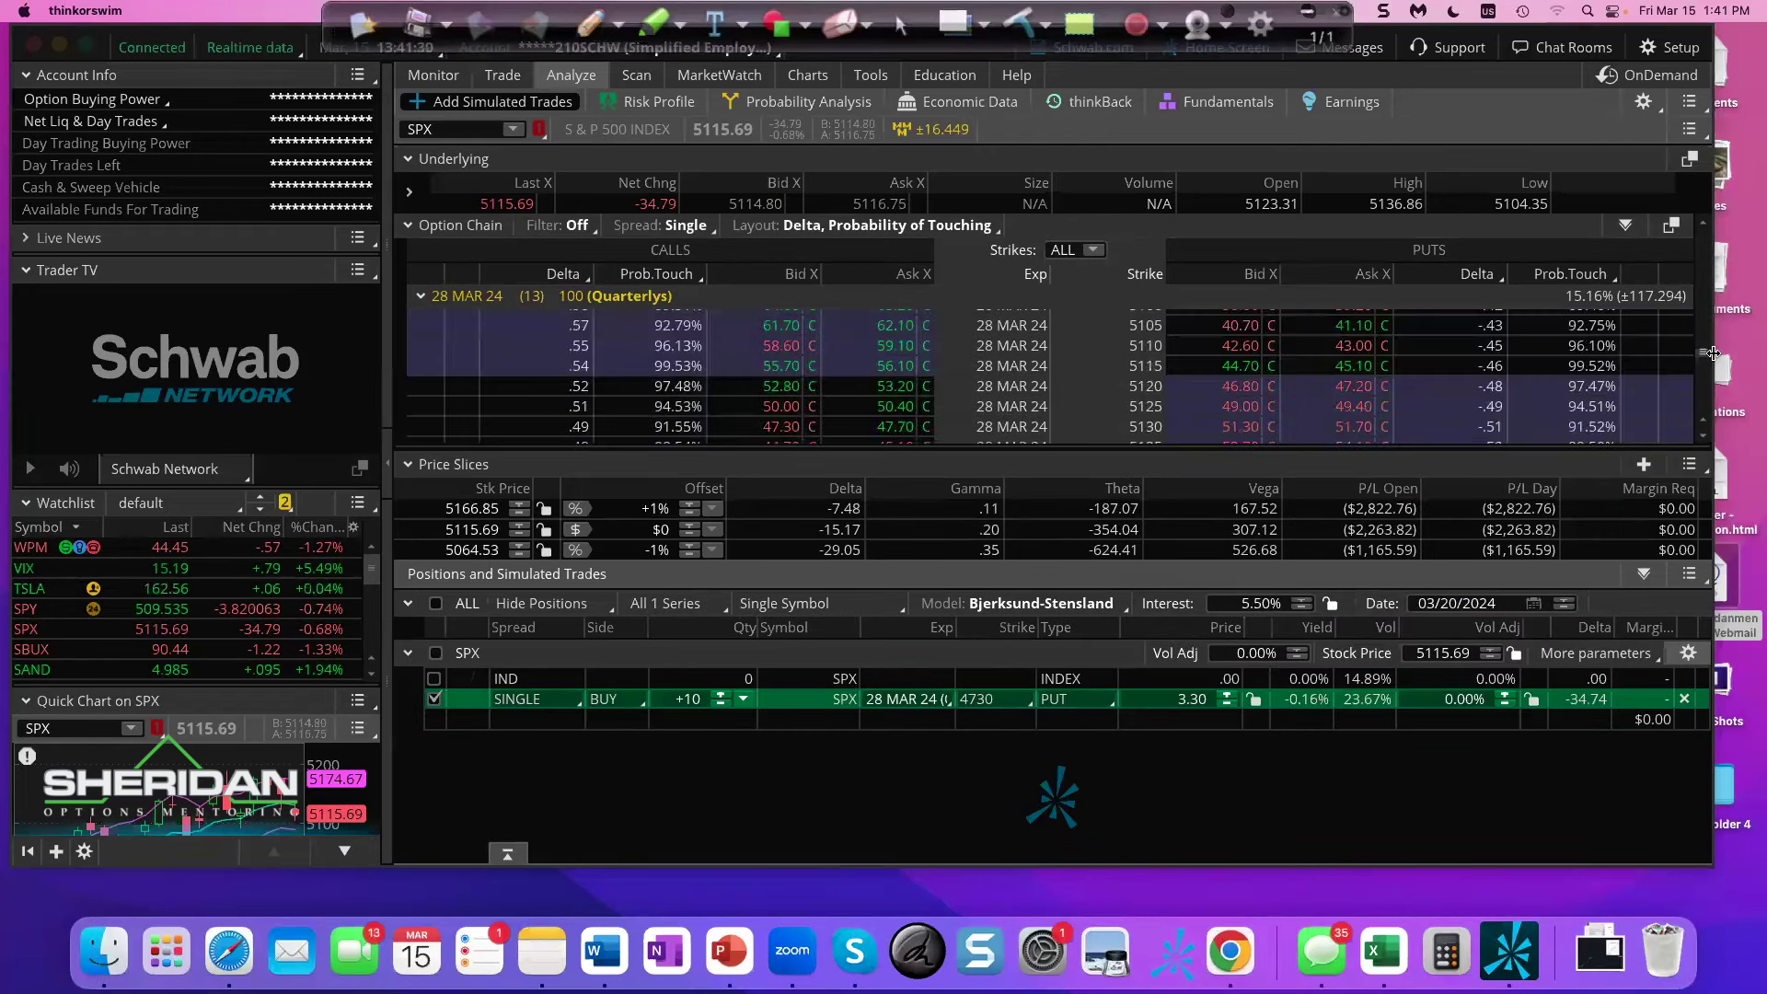
# - Simulate a 10-lot 5115 call calendar (short 28 MAR 24, long 1 APR 24) and delete the 4730 put
pyautogui.rightClick(1101, 372)
pyautogui.moveTo(1230, 434)
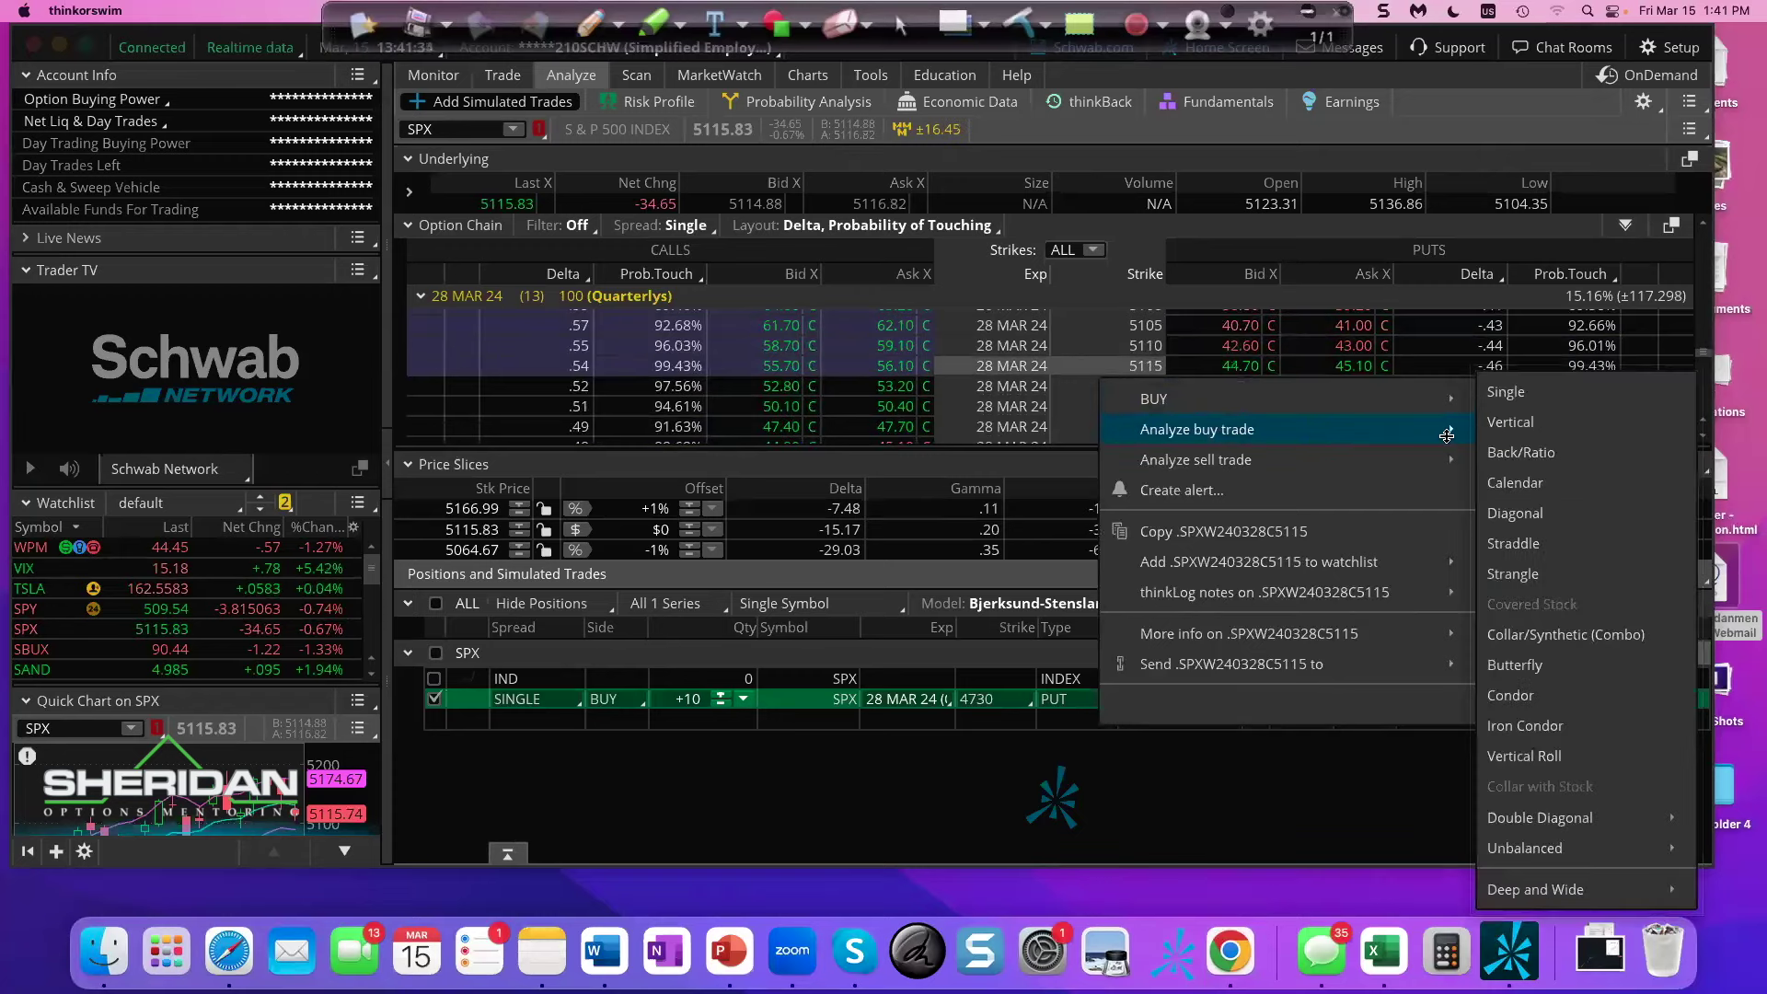
pyautogui.click(1530, 485)
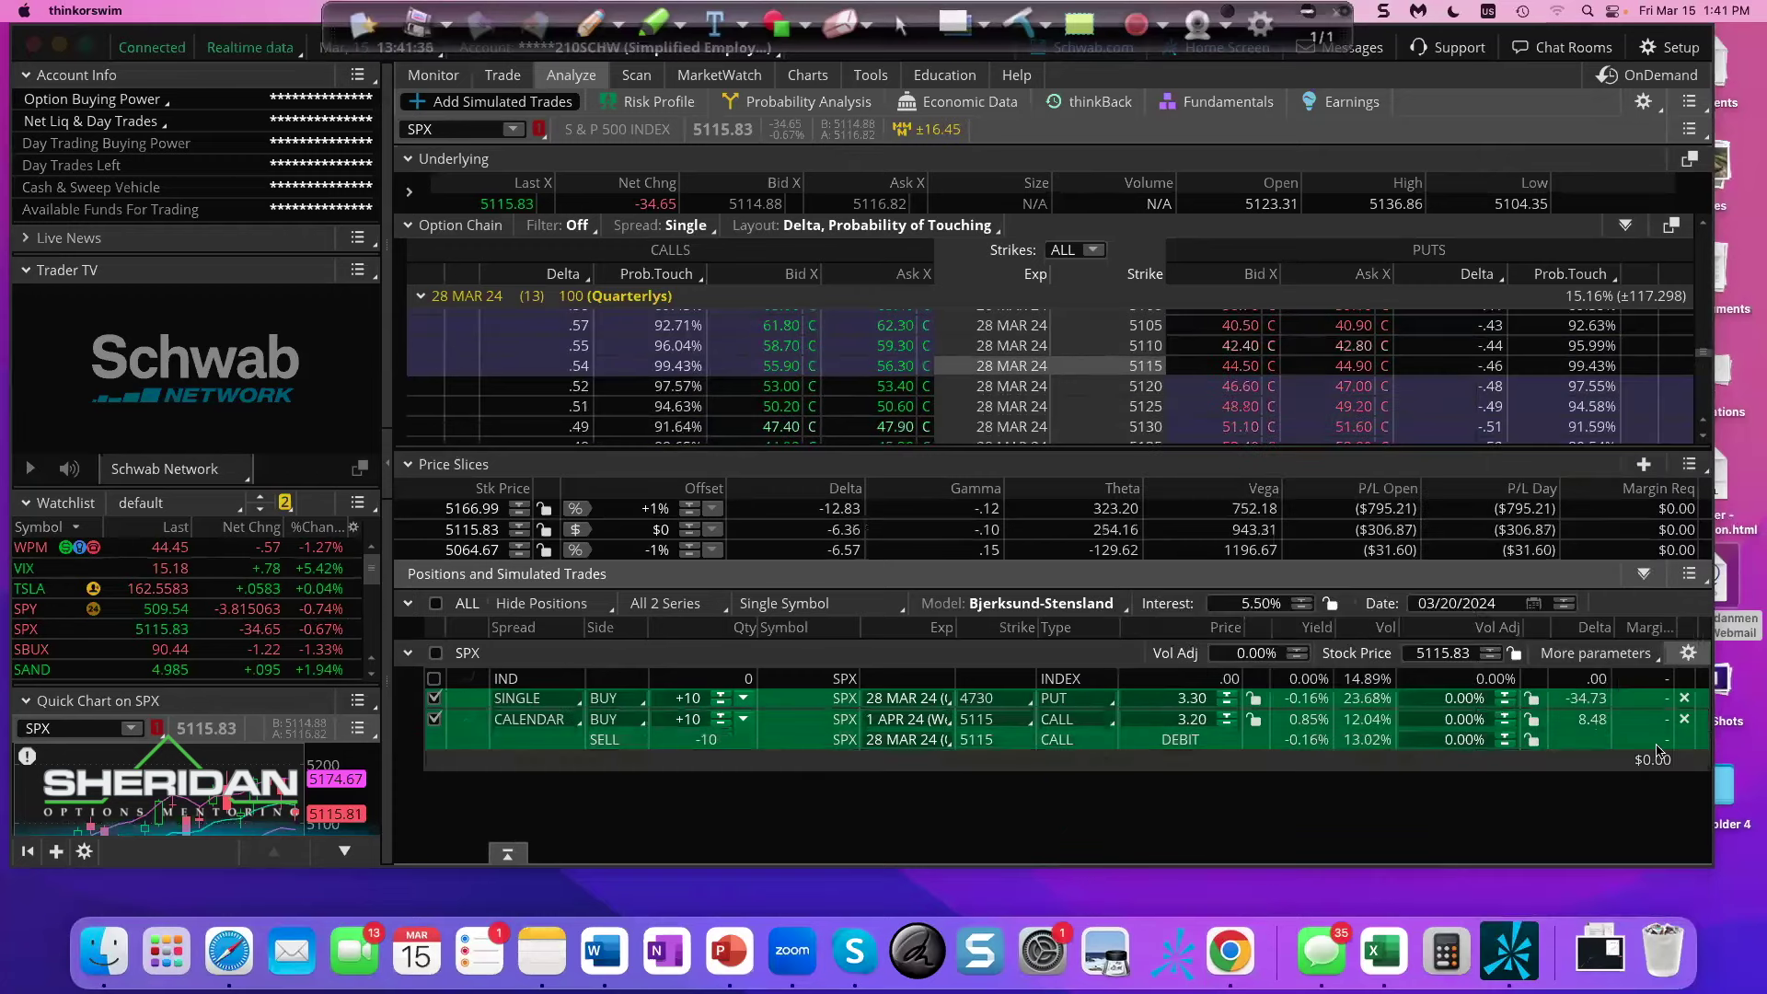
pyautogui.click(1688, 699)
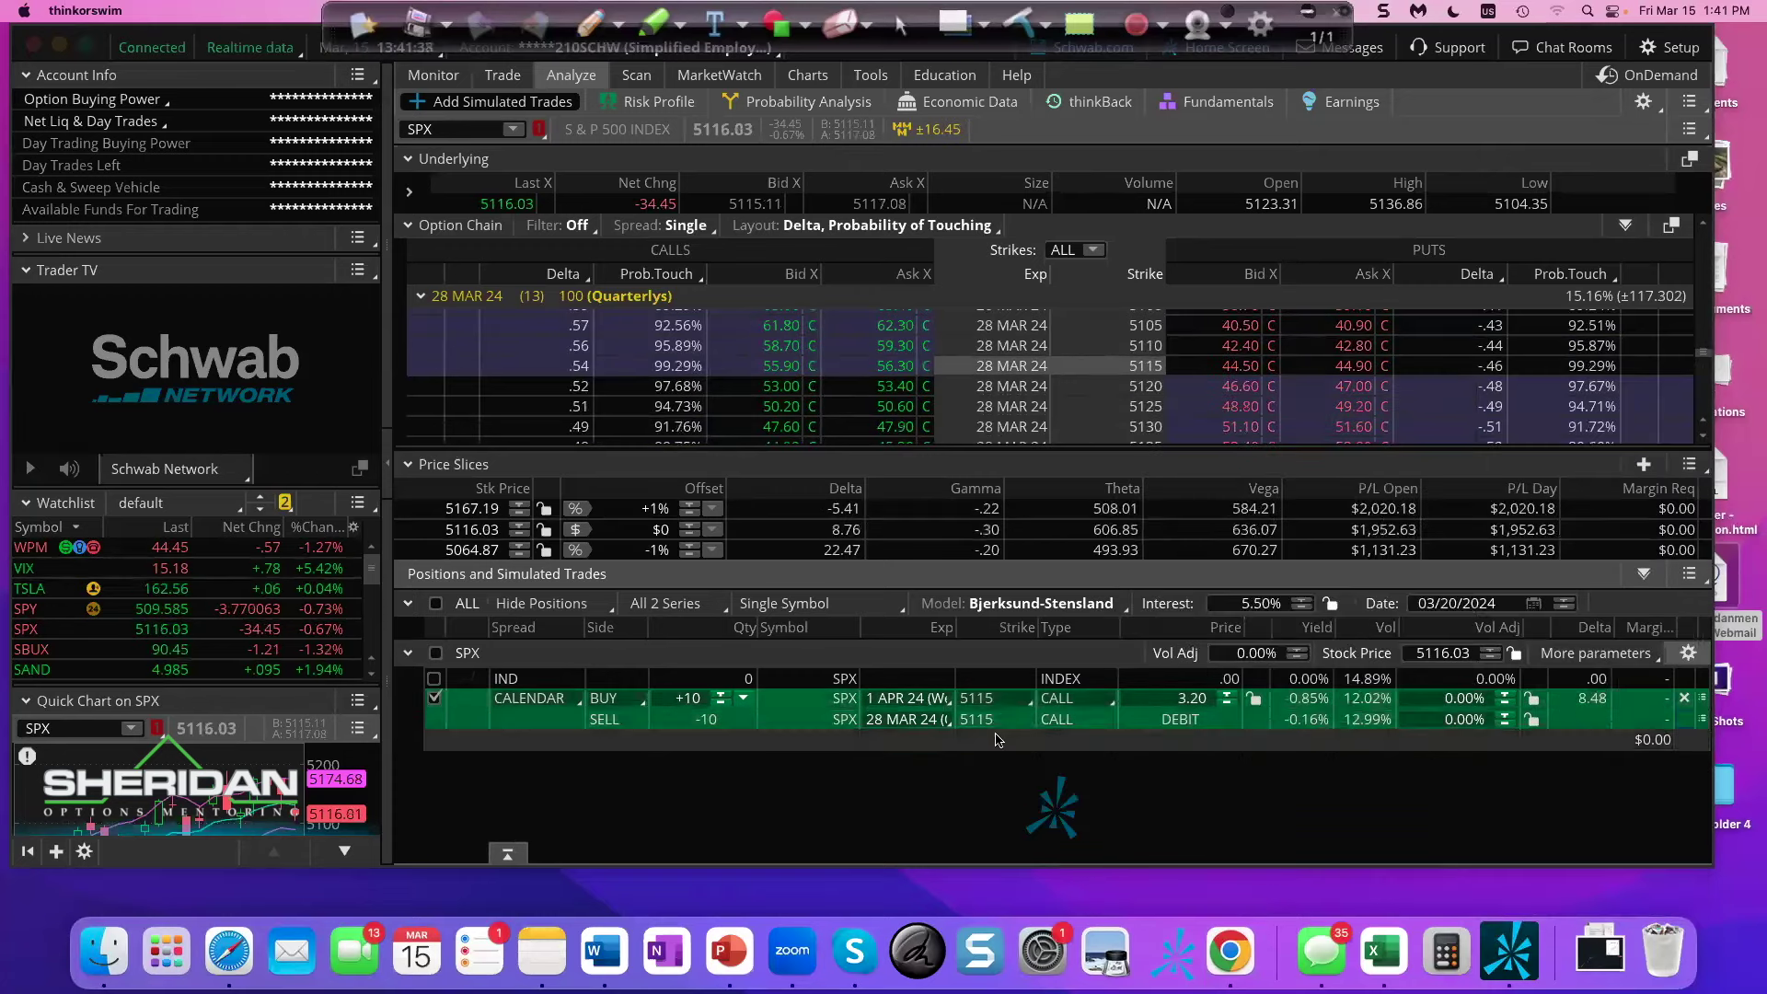
pyautogui.click(416, 295)
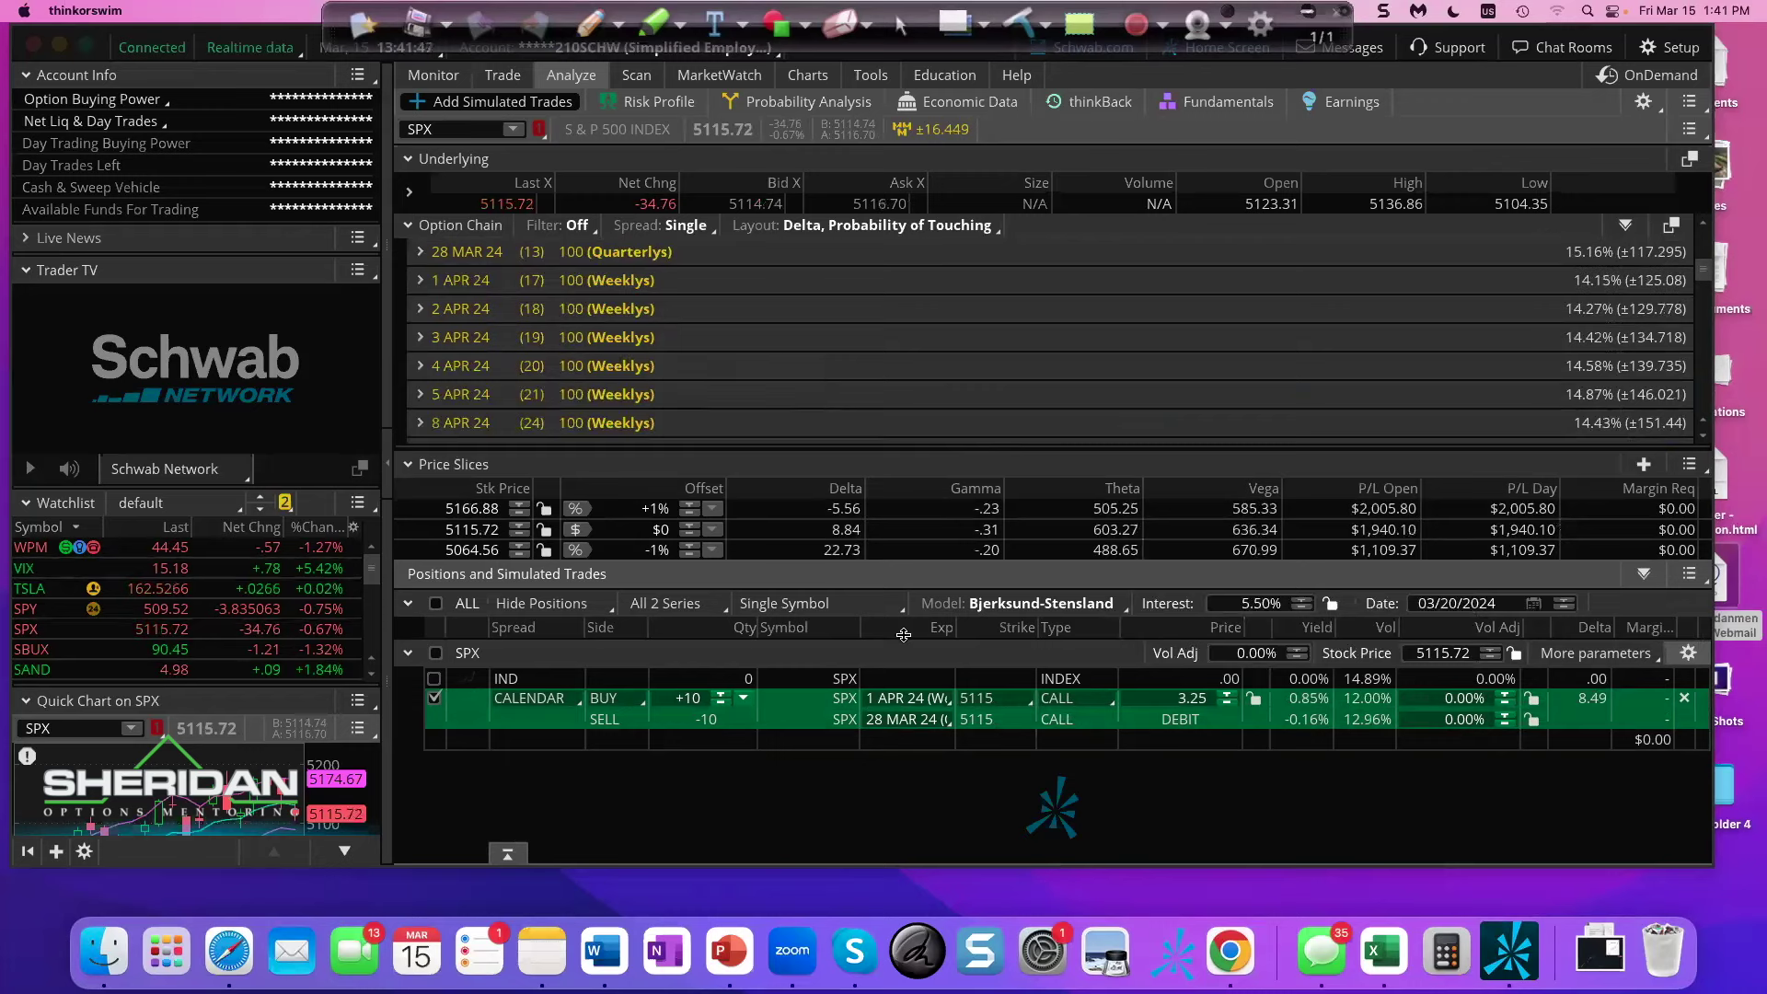
# - Move the calendar's long leg to 2 APR 24, cut it to one contract, and chart its risk profile
pyautogui.click(907, 701)
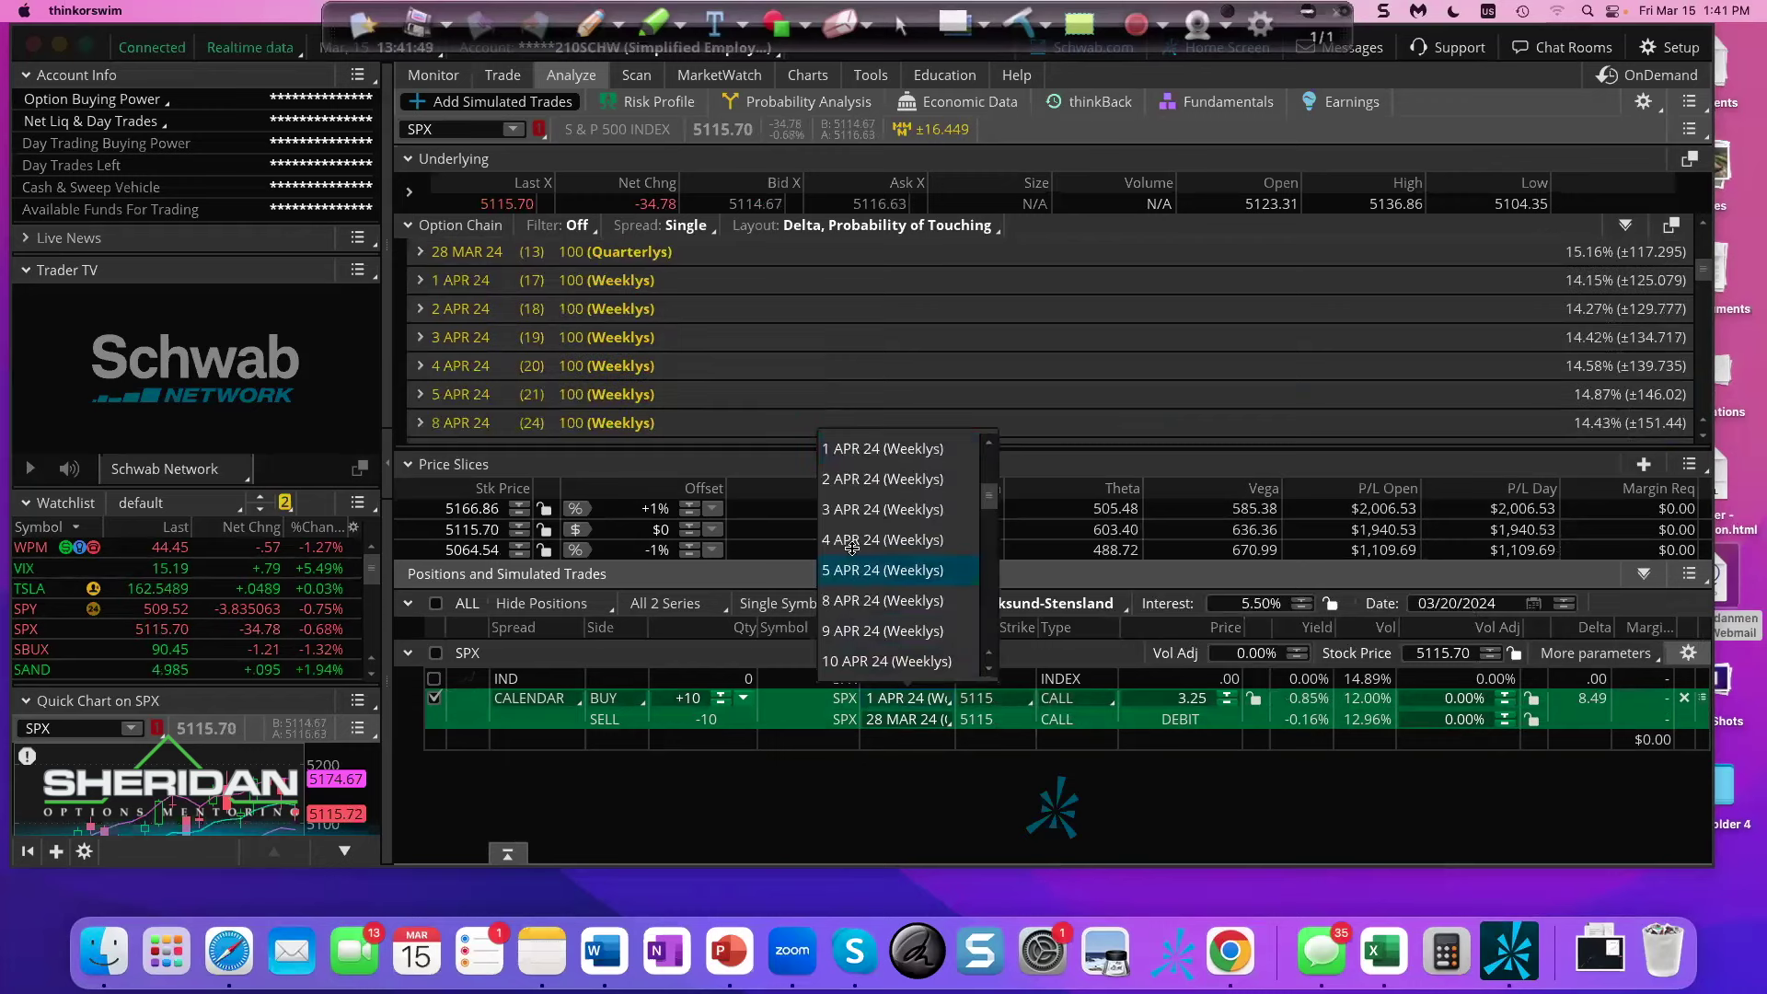
pyautogui.click(846, 478)
pyautogui.click(719, 702)
pyautogui.click(720, 702)
pyautogui.click(720, 702)
pyautogui.click(720, 702)
pyautogui.click(720, 702)
pyautogui.click(719, 702)
pyautogui.click(719, 702)
pyautogui.click(720, 702)
pyautogui.click(720, 702)
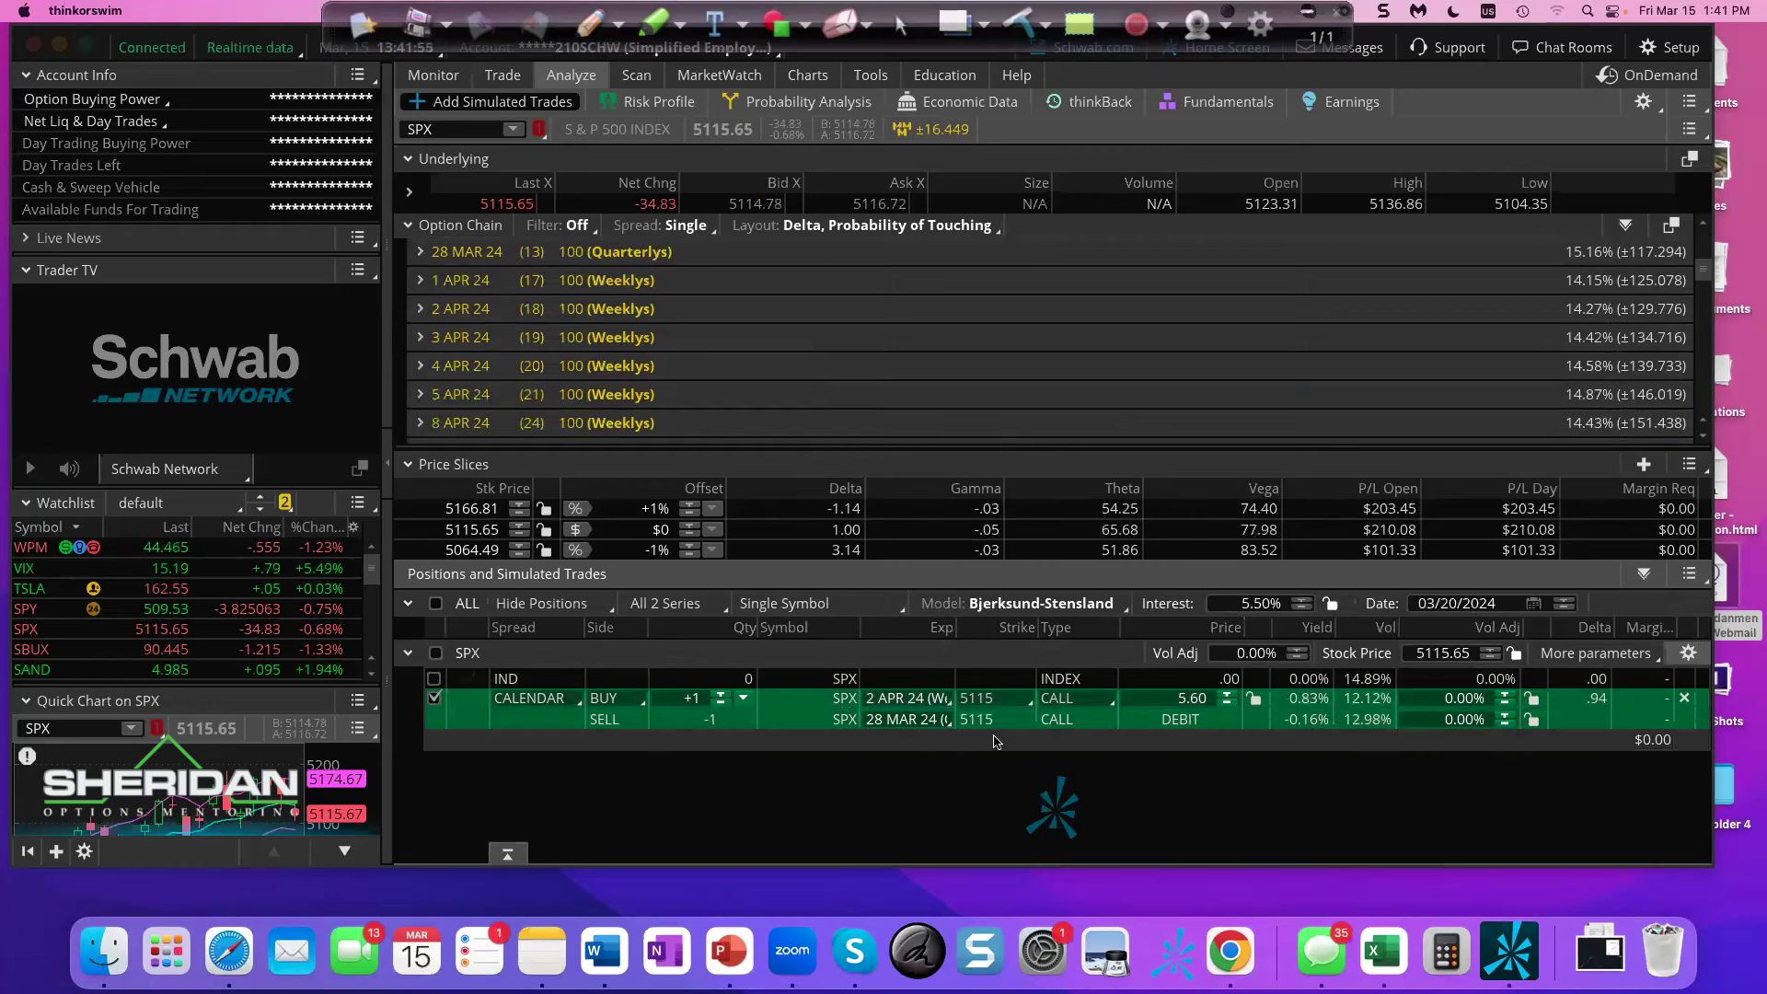
pyautogui.click(638, 108)
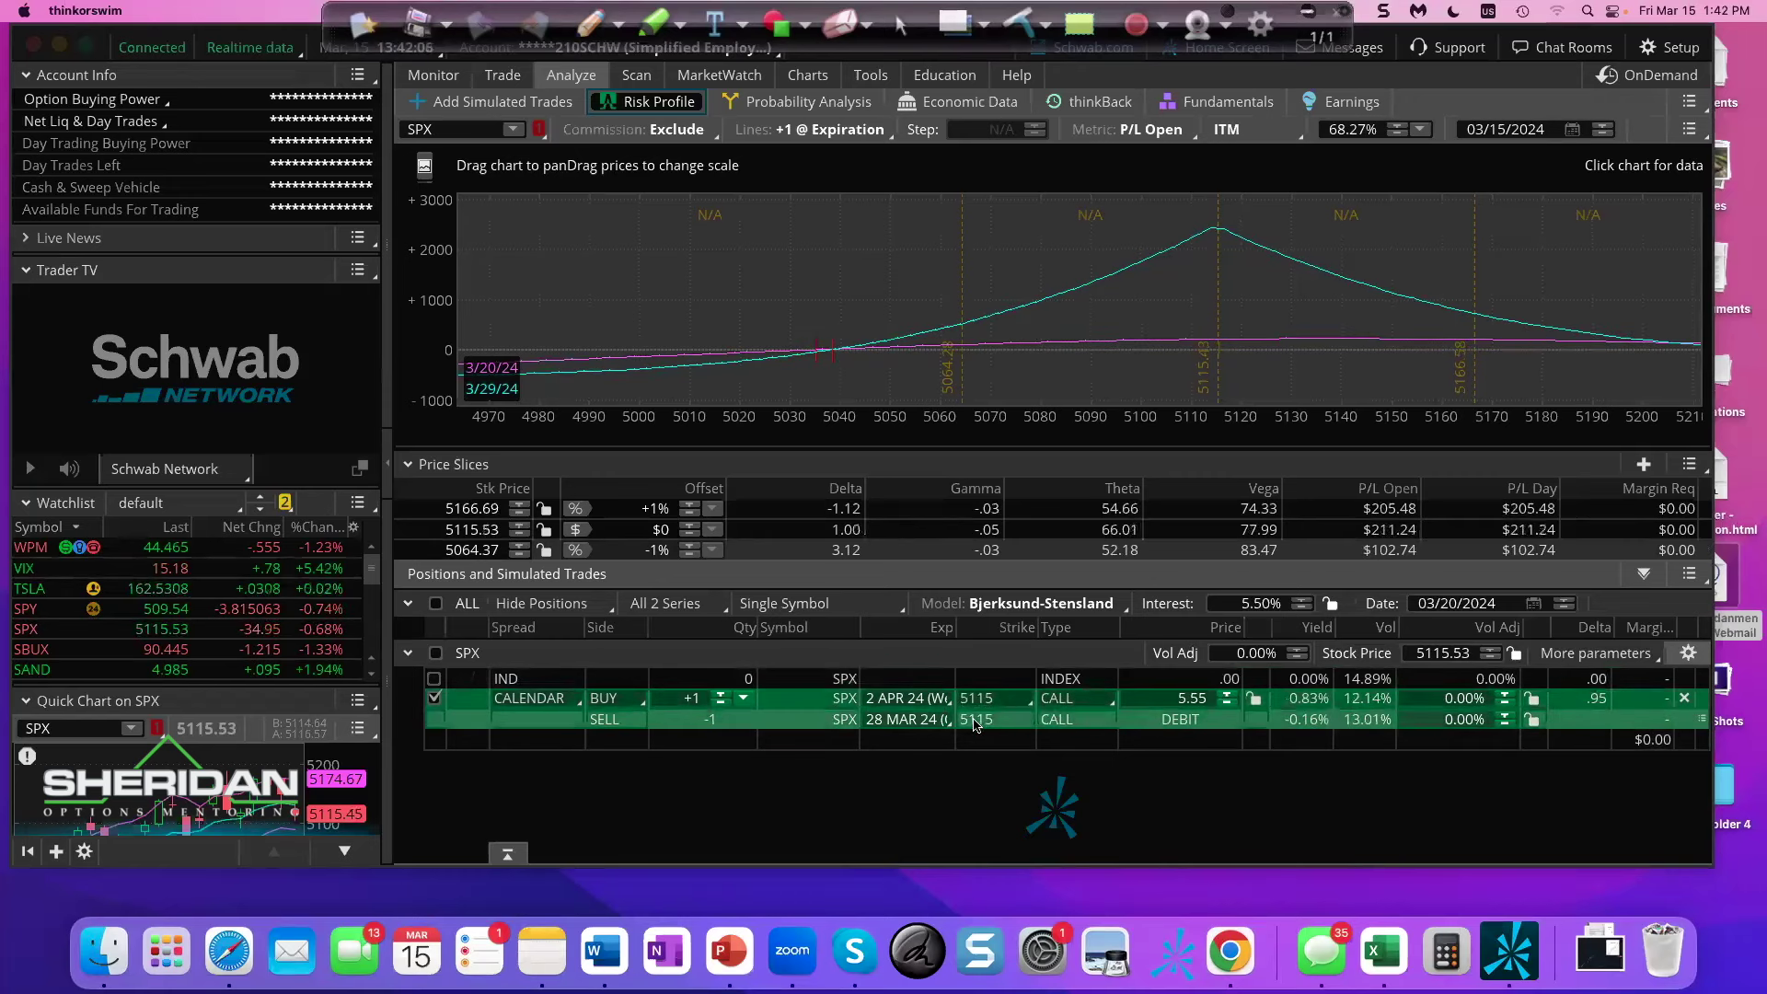
# - Set the risk profile analysis date to 03/15/2024 and pan the chart toward higher prices
pyautogui.click(484, 102)
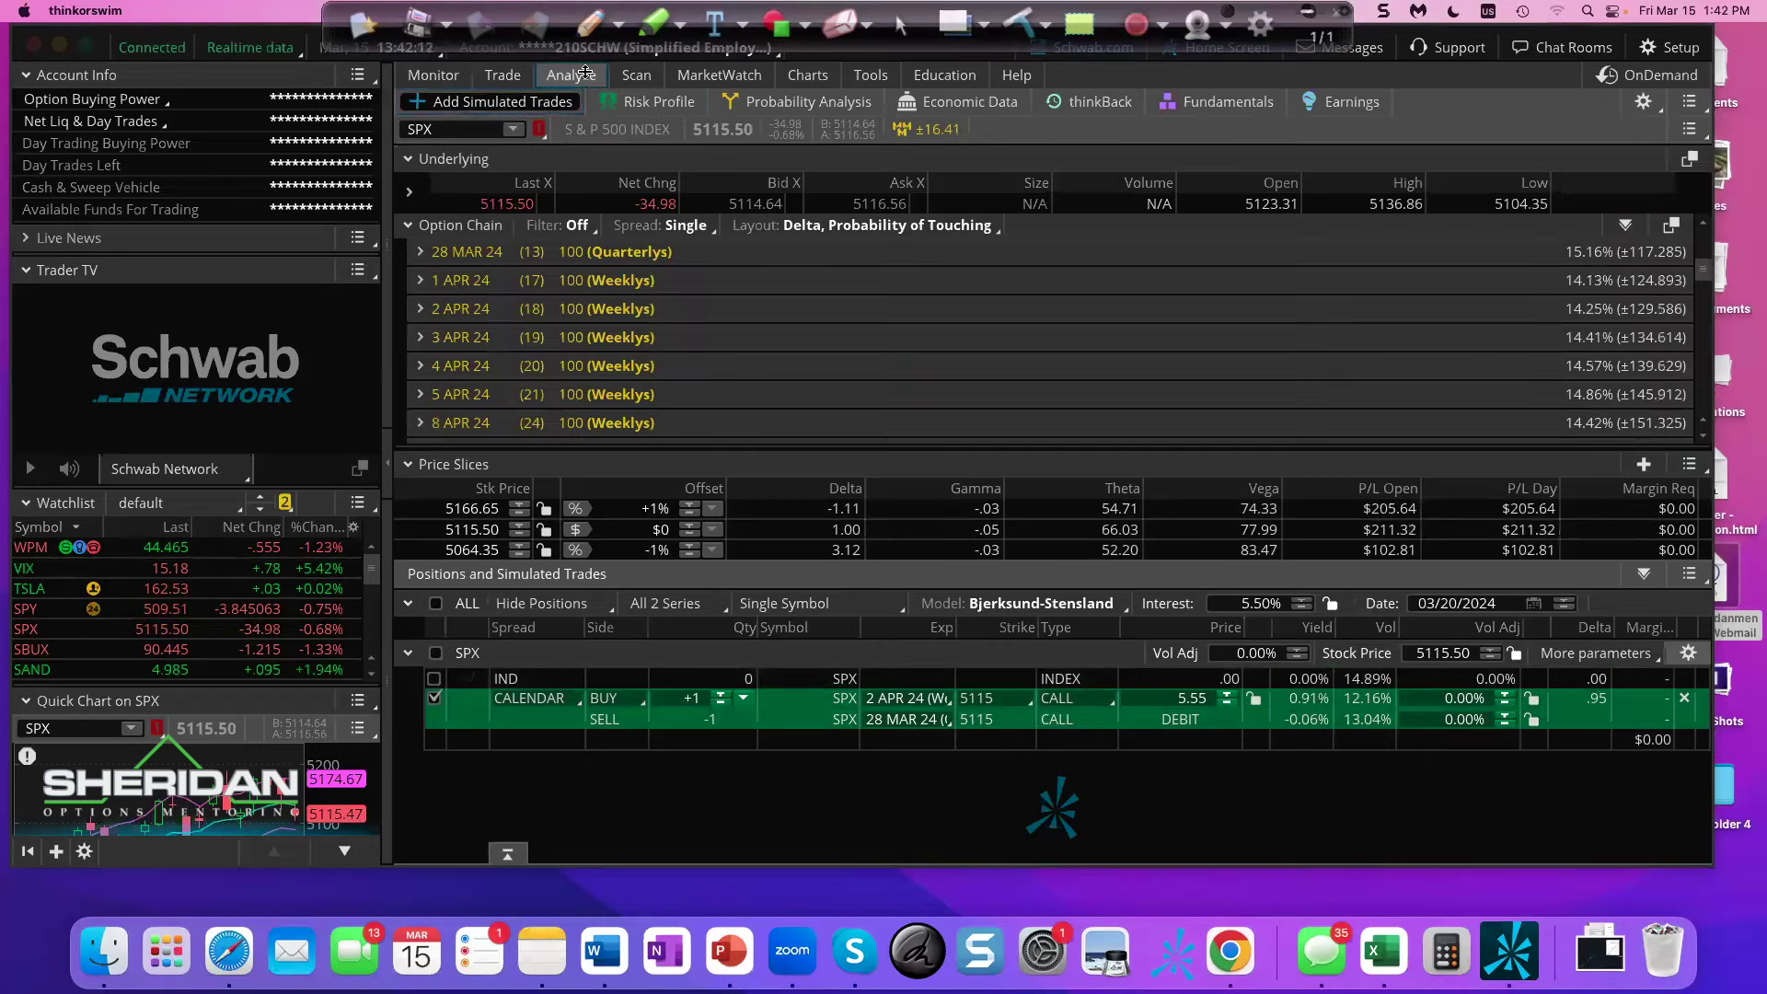
pyautogui.click(685, 103)
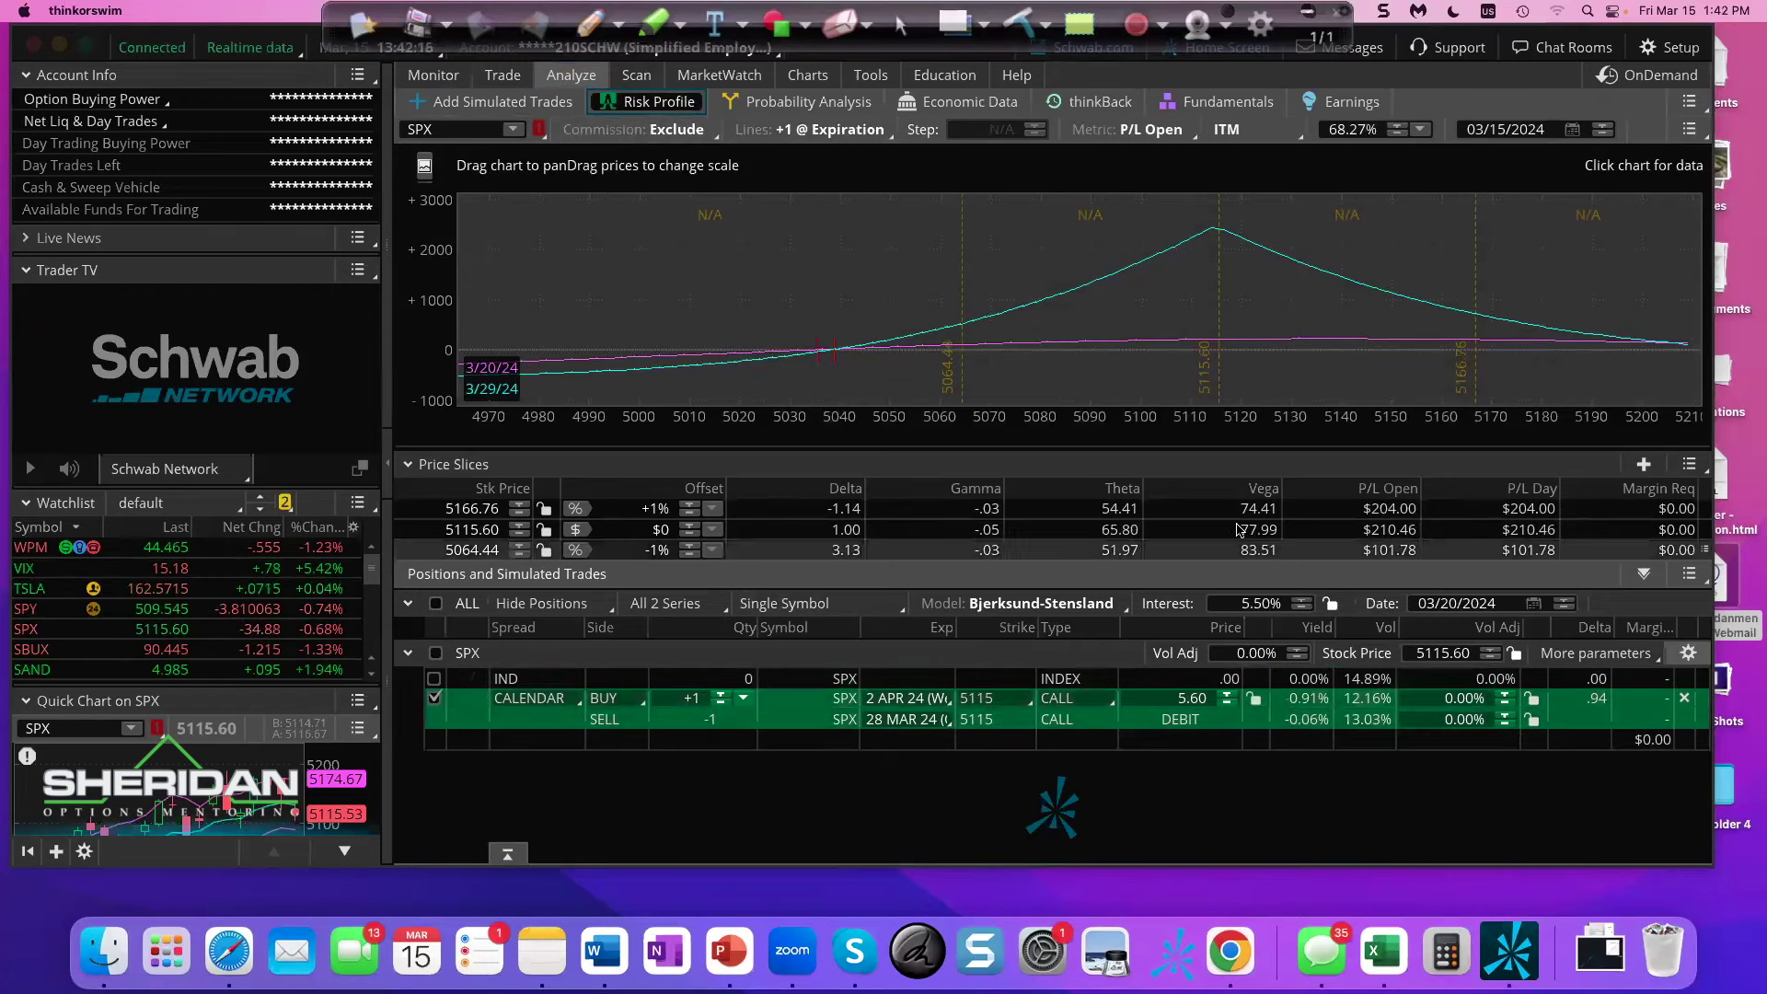
pyautogui.click(1534, 602)
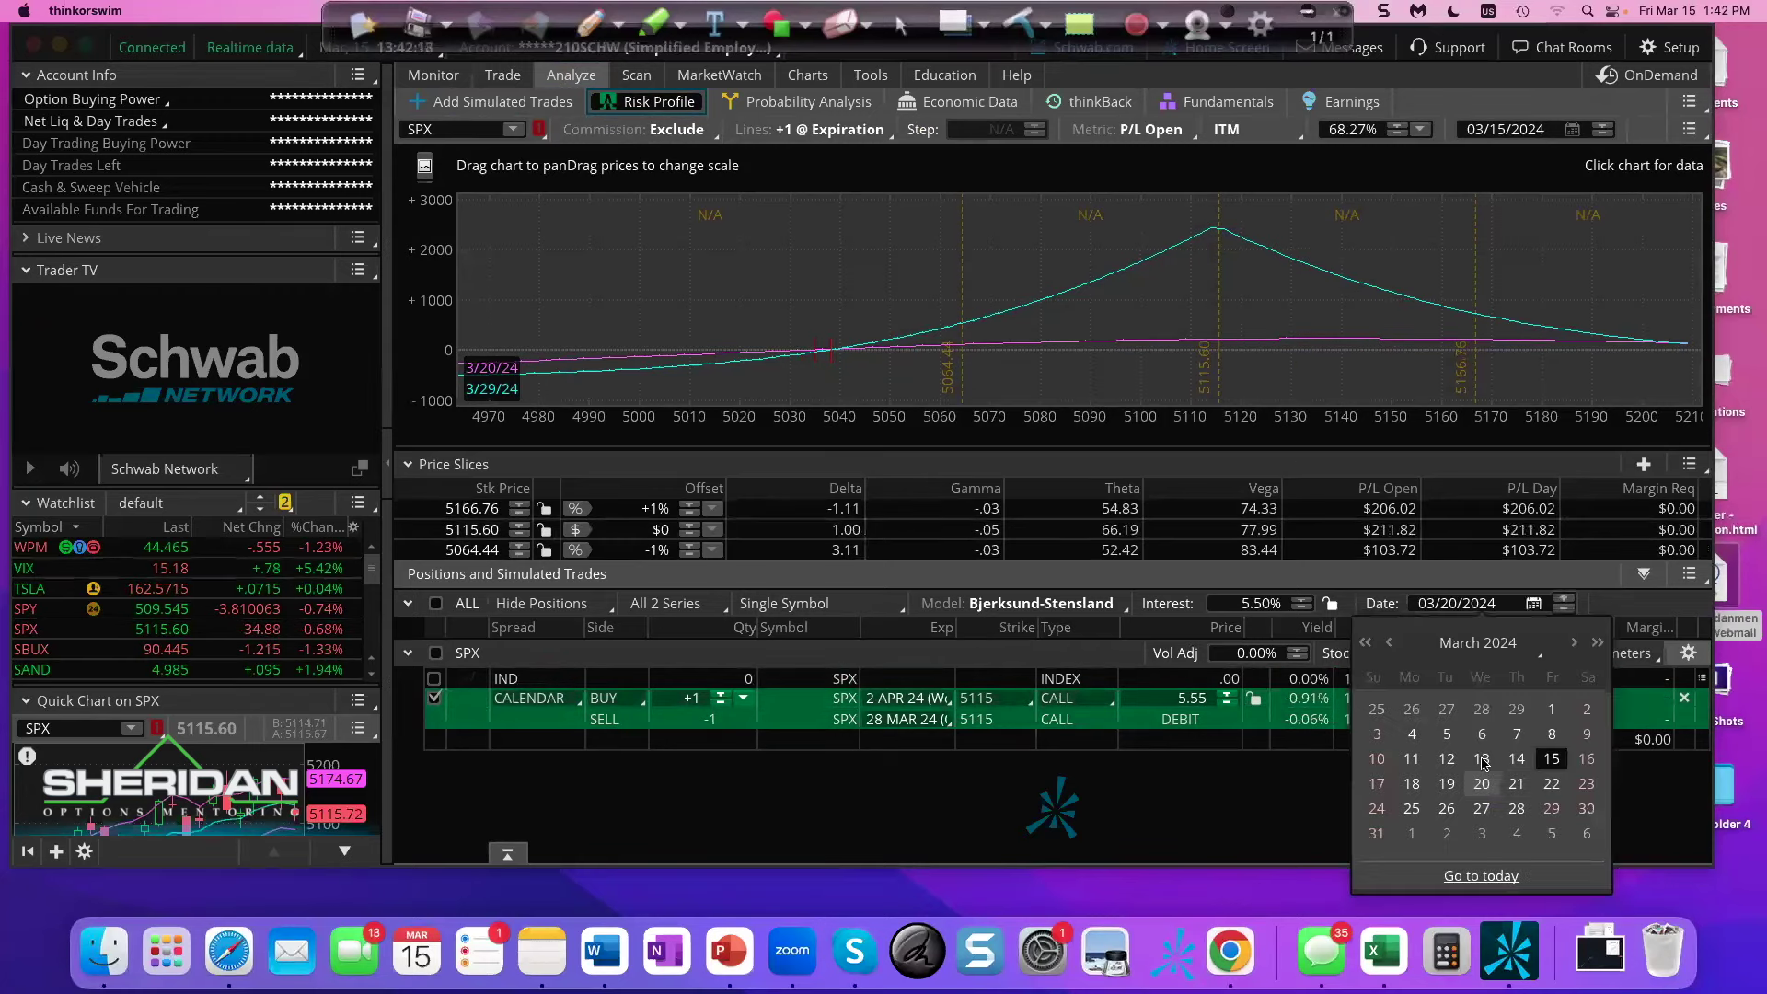
pyautogui.click(1603, 875)
pyautogui.moveTo(1162, 309); pyautogui.dragTo(948, 288)
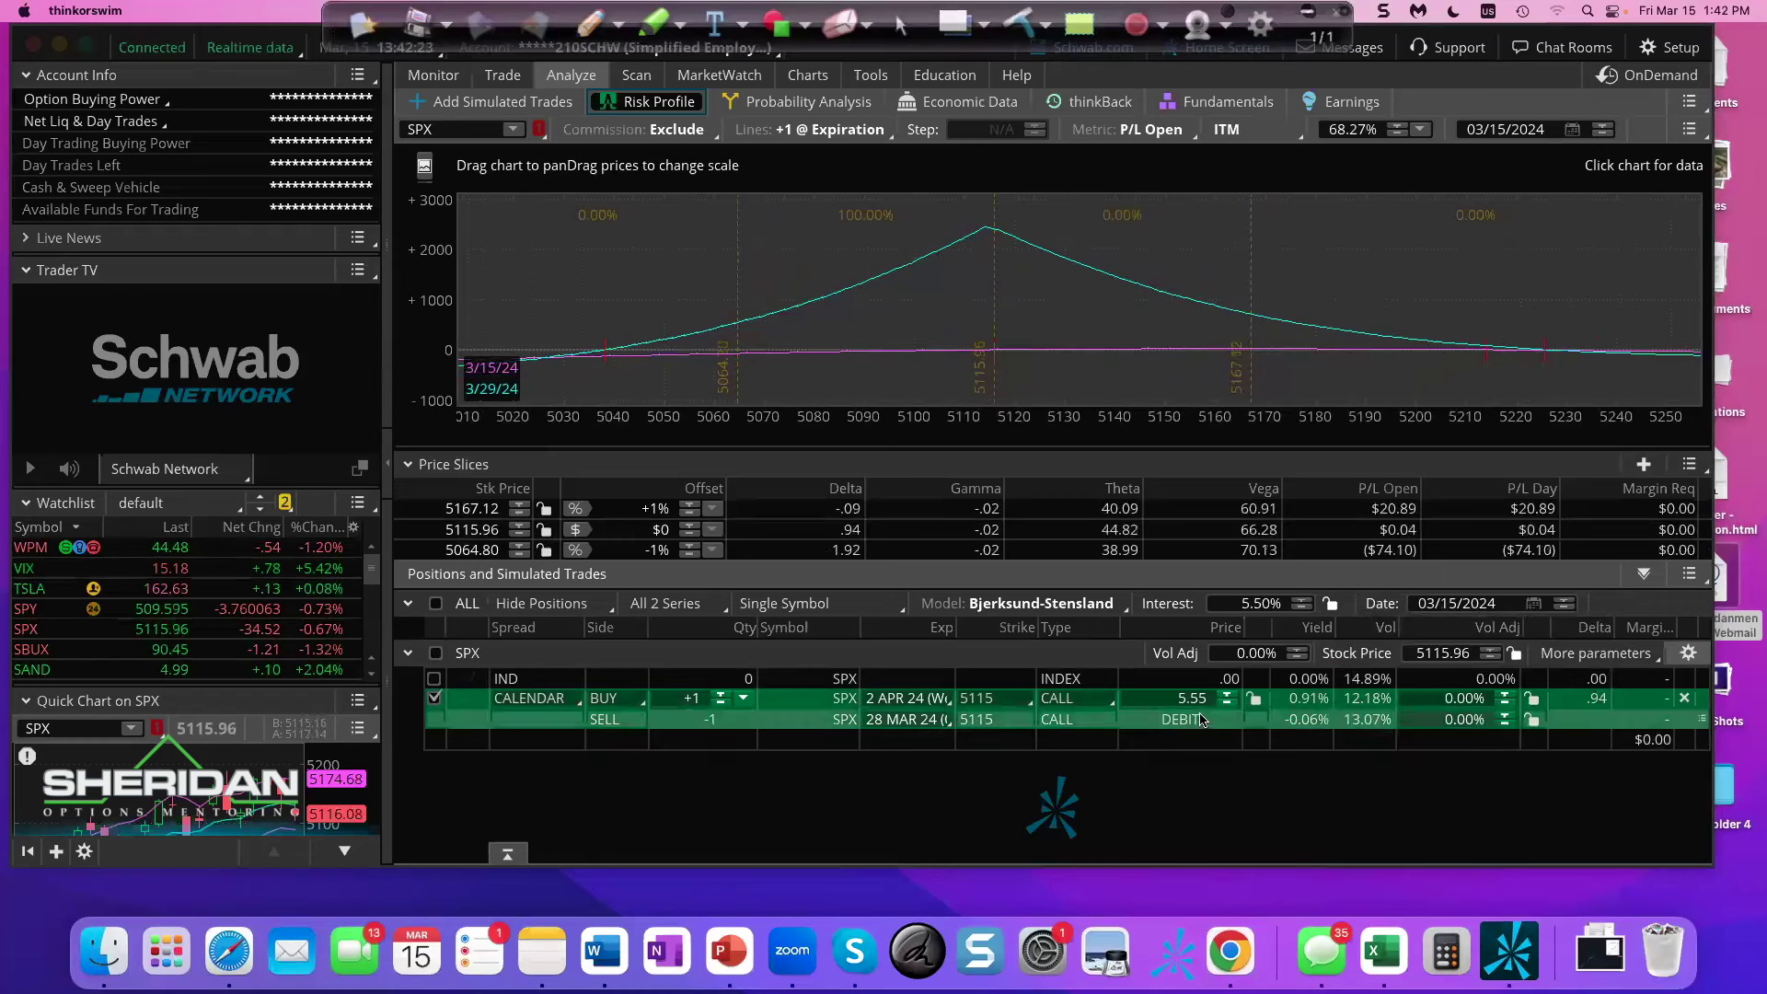
# - Change the calendar strike to 5095, then to 5090, and return to the SPX option chain
pyautogui.click(989, 705)
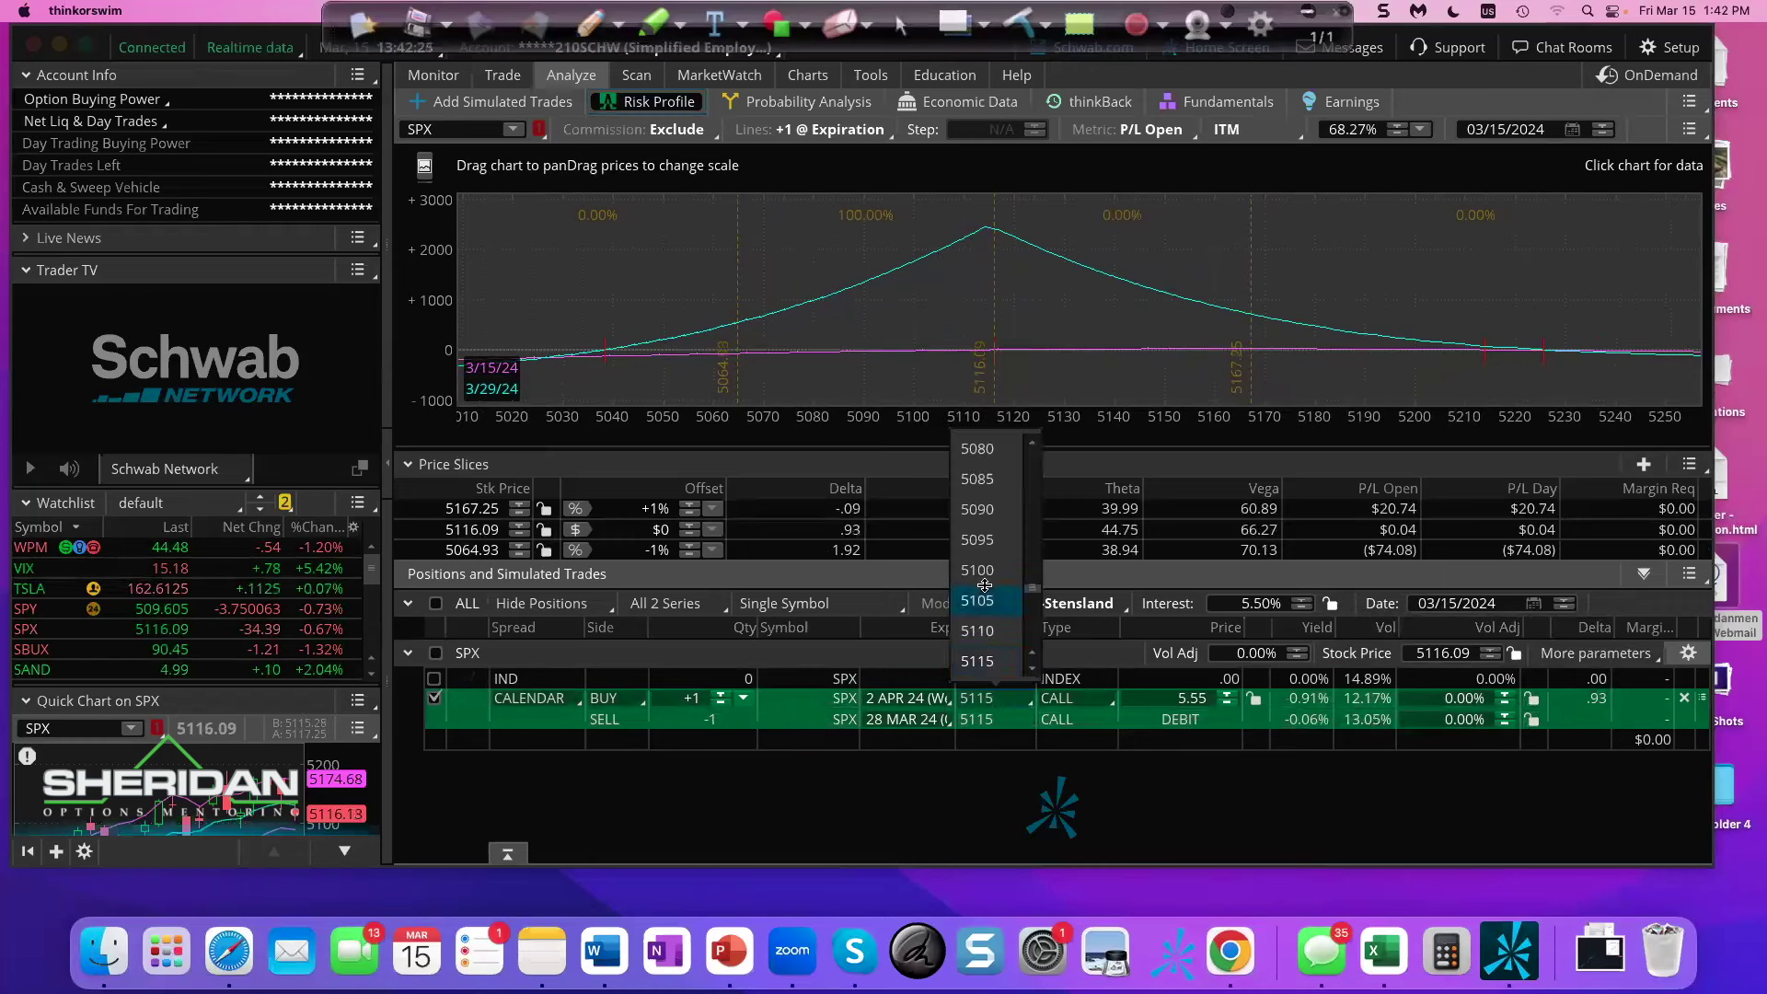
pyautogui.click(983, 538)
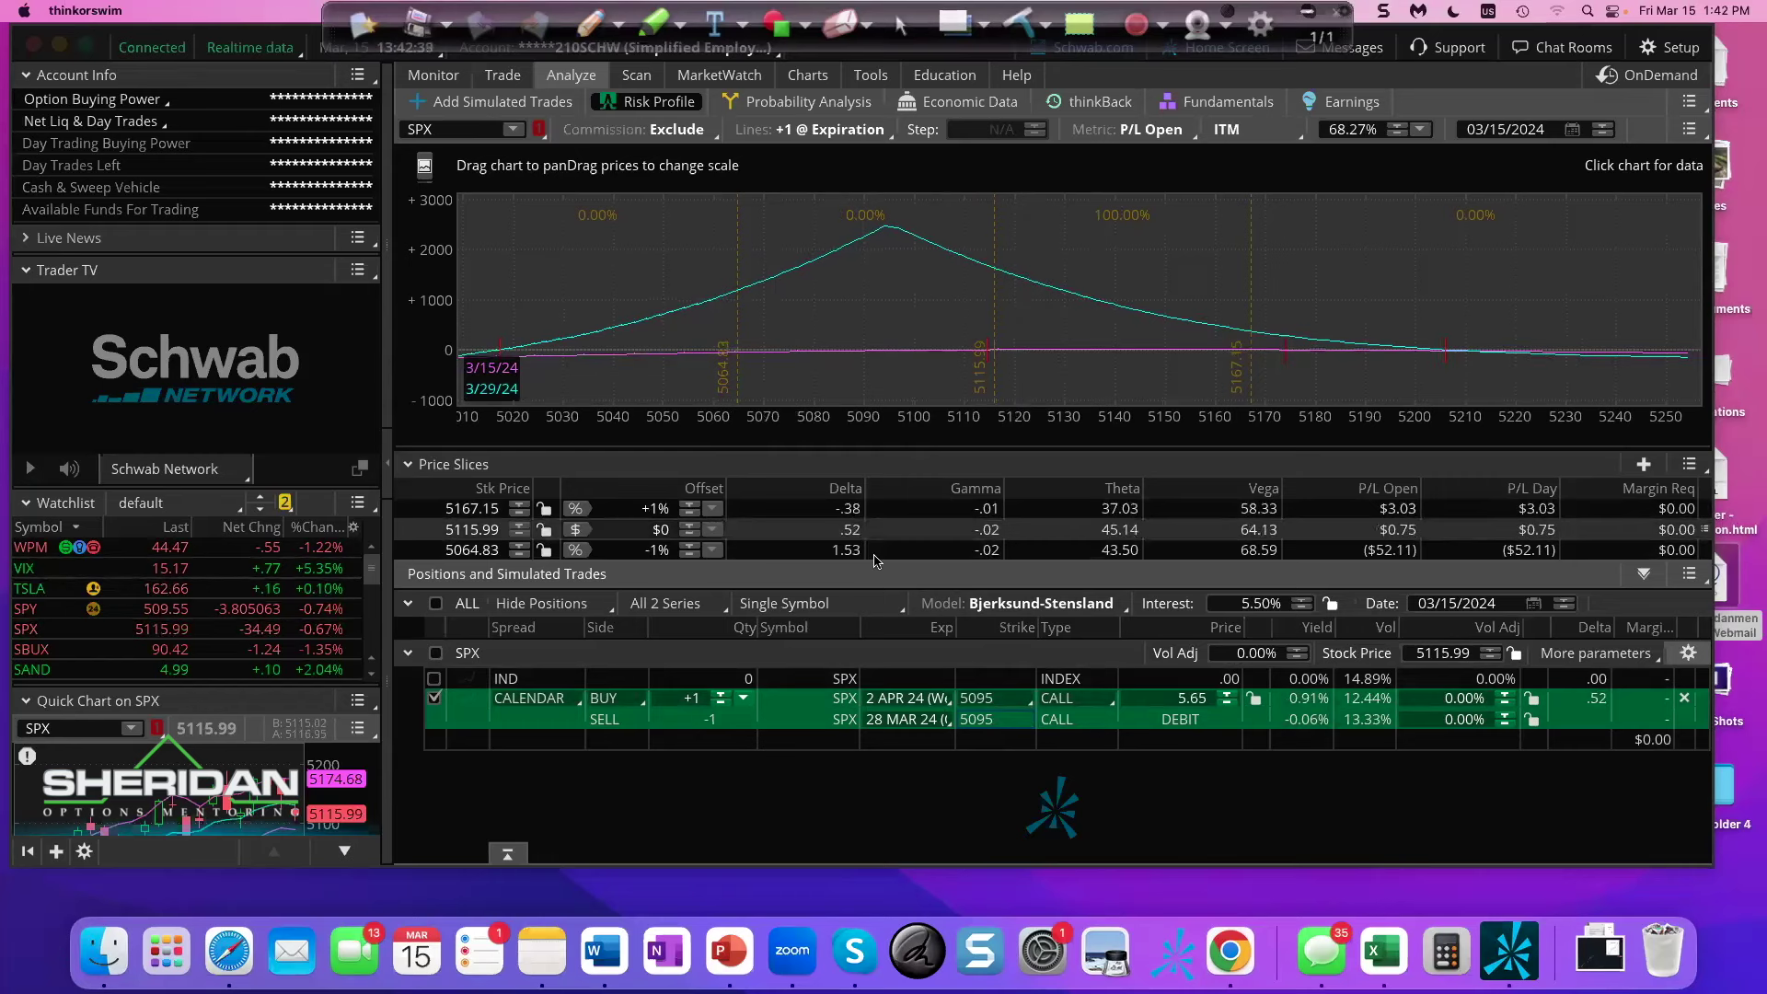
pyautogui.click(1013, 702)
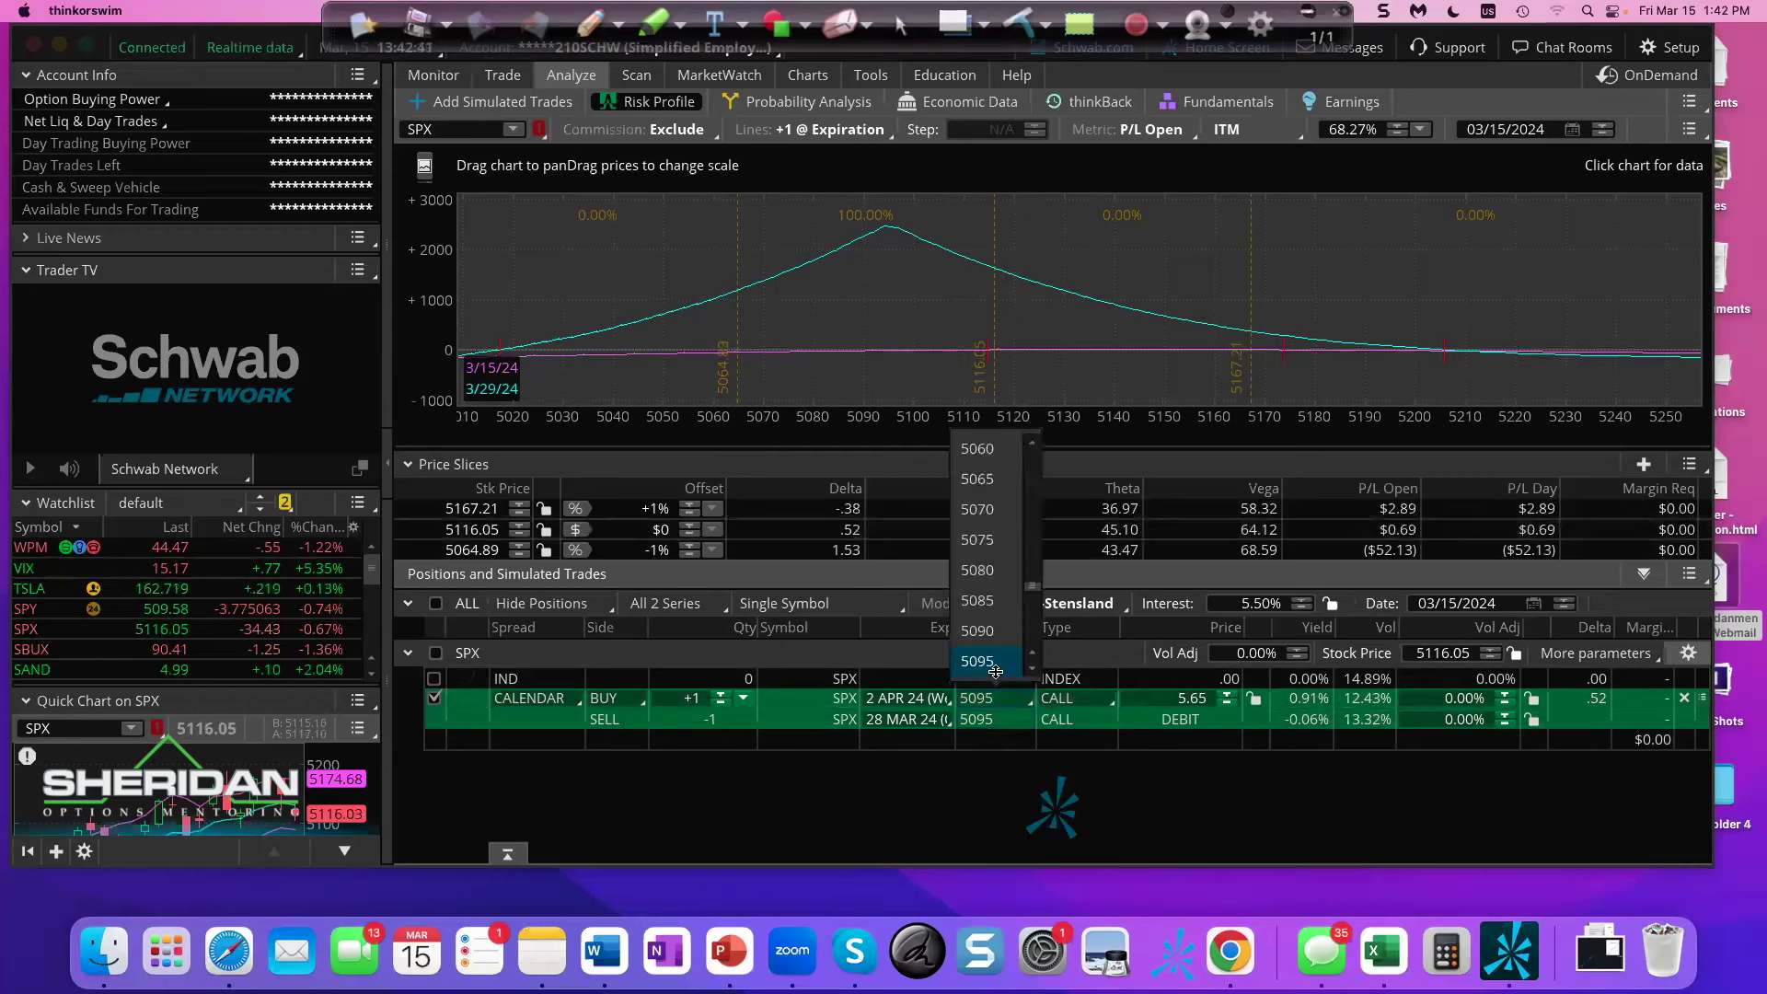
pyautogui.click(978, 630)
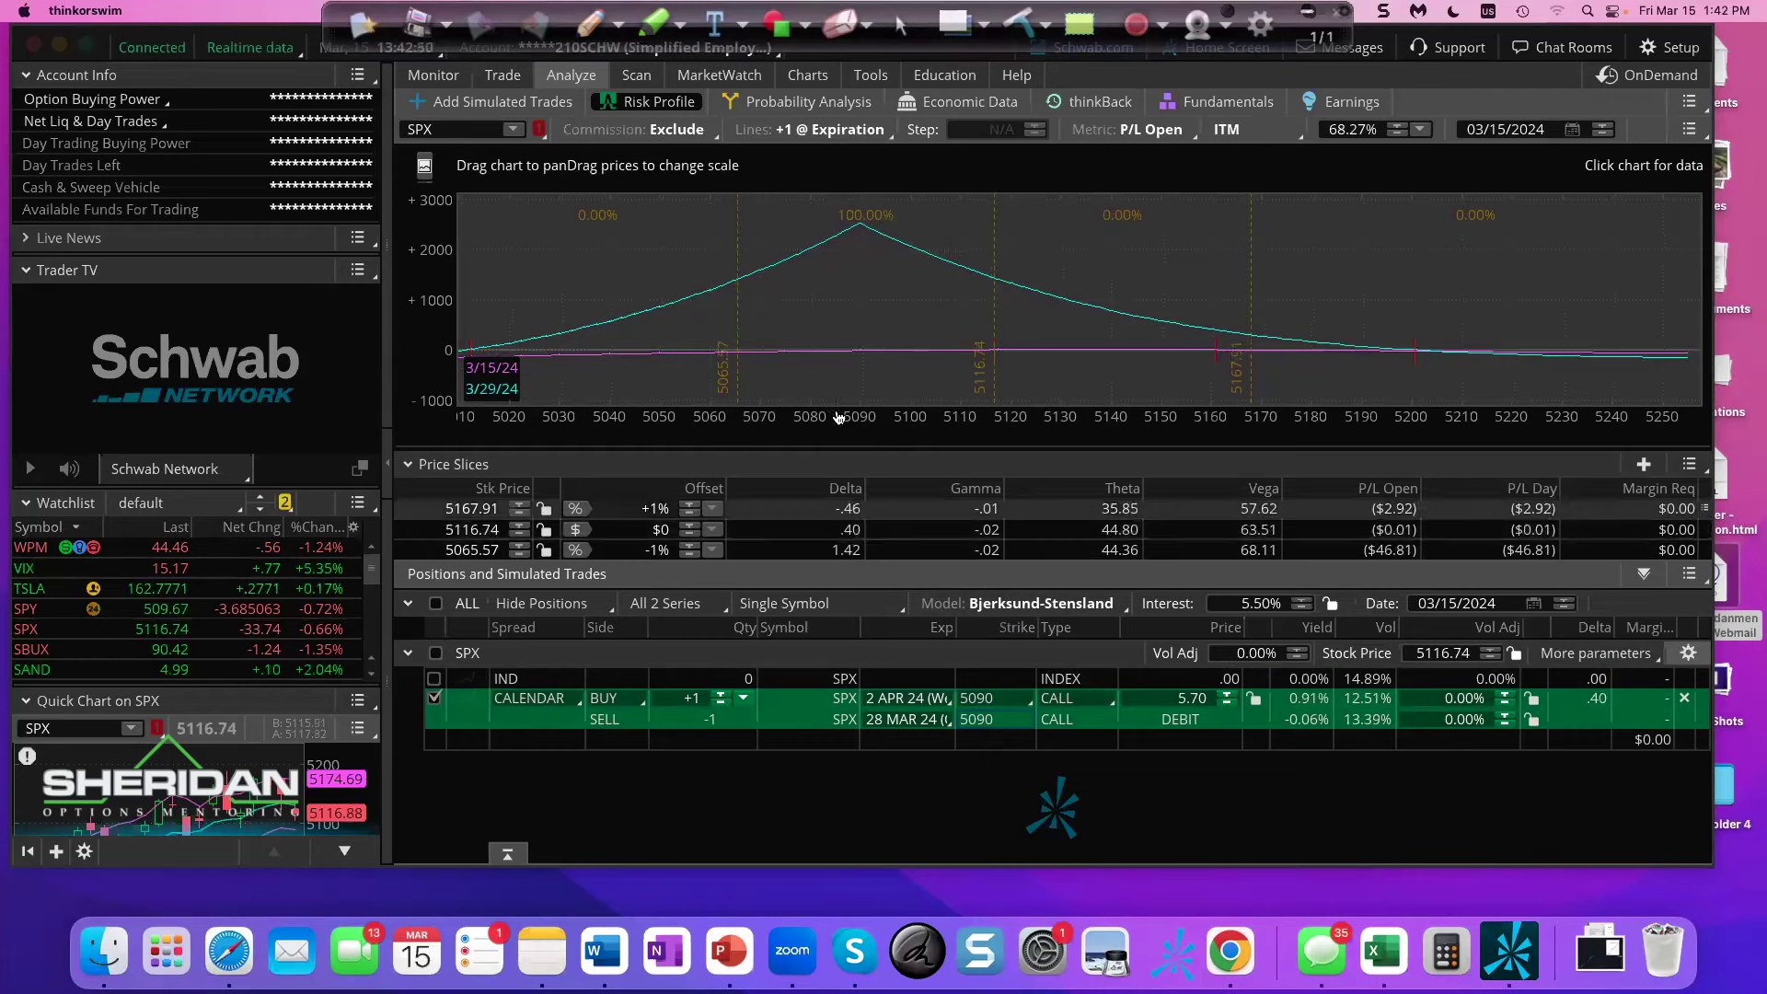
pyautogui.click(509, 104)
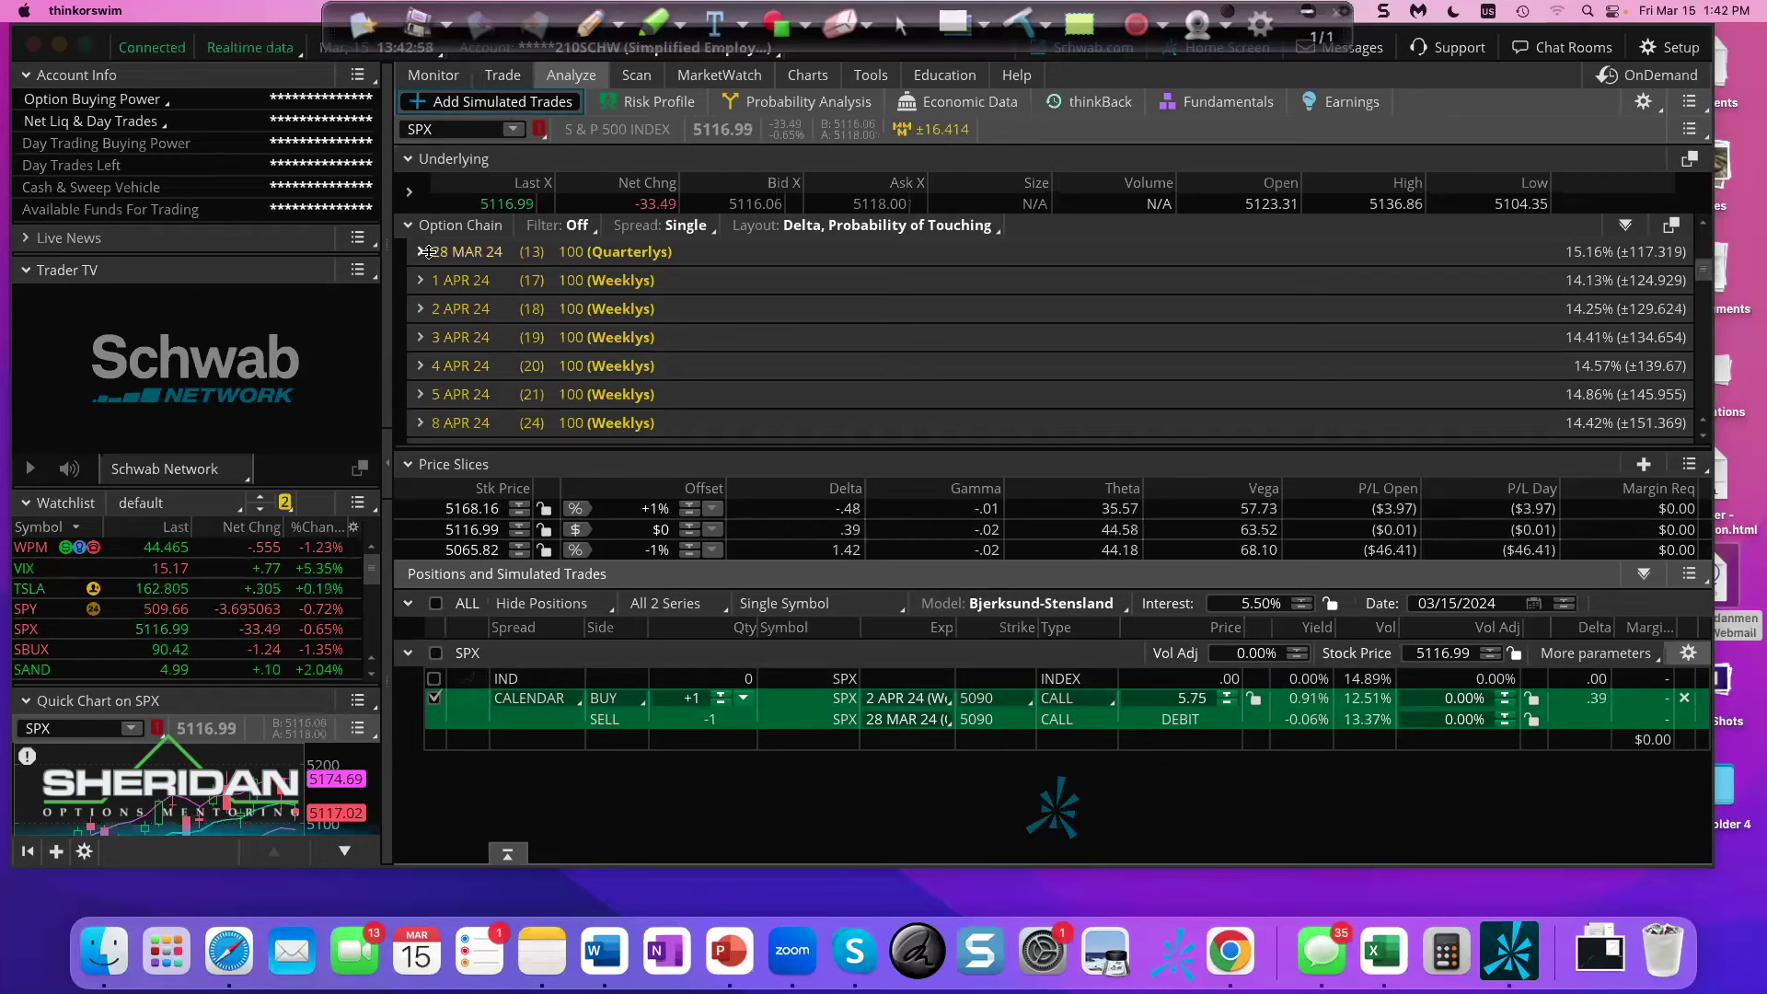
# - Expand the 28 MAR 24 strikes and add a call diagonal built on a 28 MAR call
pyautogui.click(644, 251)
pyautogui.rightClick(1015, 382)
pyautogui.moveTo(1167, 435)
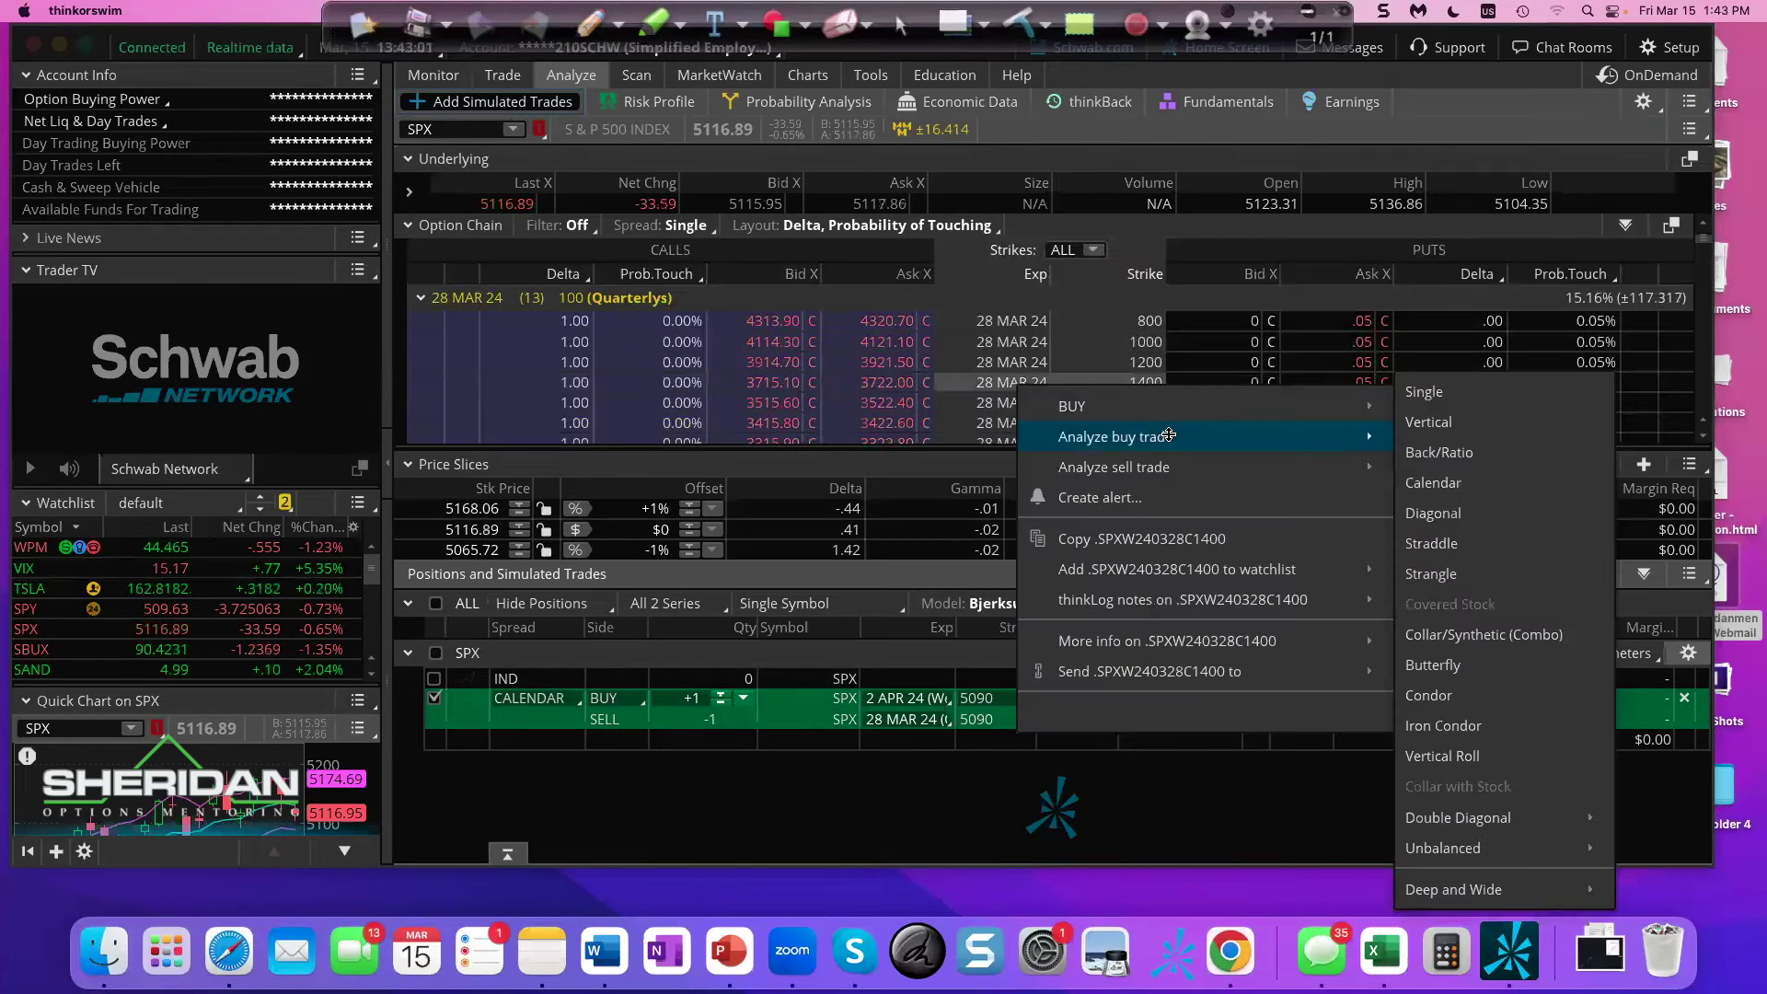
pyautogui.click(1446, 513)
# - Reduce the diagonal's quantity to a single contract
pyautogui.click(719, 742)
pyautogui.click(718, 743)
pyautogui.click(720, 742)
pyautogui.click(720, 743)
pyautogui.click(721, 743)
pyautogui.click(720, 742)
pyautogui.click(720, 743)
pyautogui.click(721, 743)
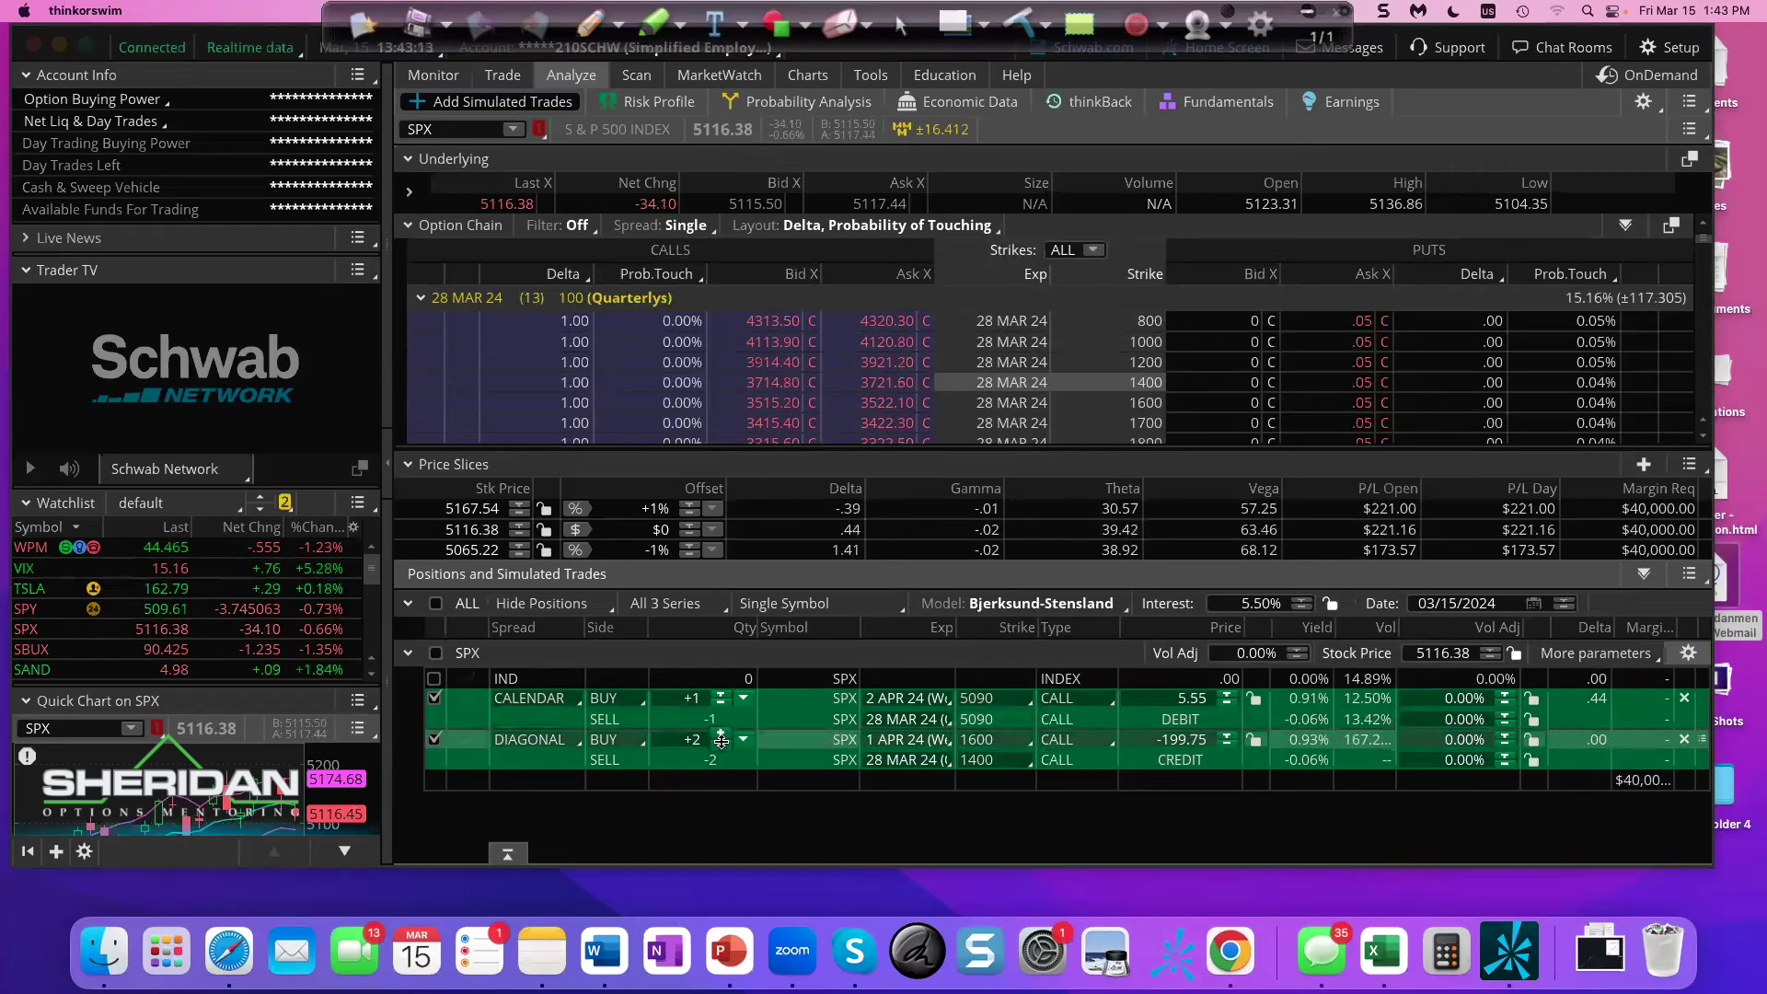
pyautogui.click(720, 743)
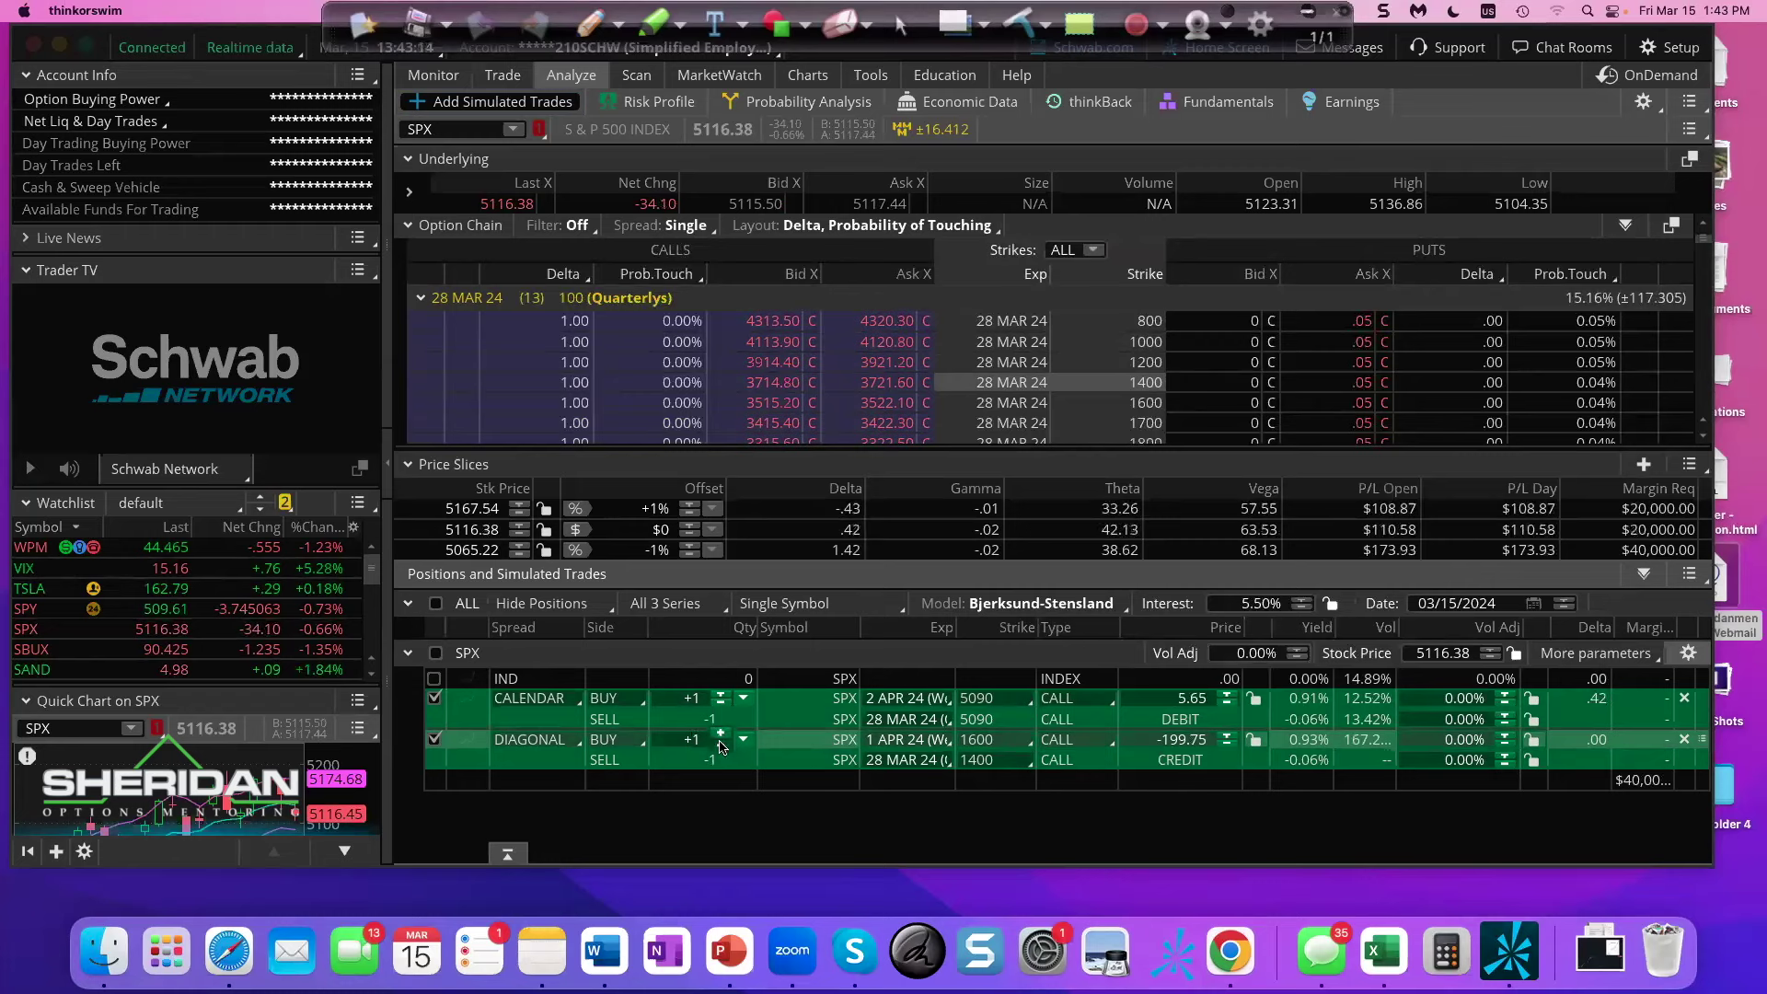
# - Set the diagonal's short leg strike to 5120 and its long leg strike to 5125
pyautogui.click(1005, 761)
pyautogui.moveTo(1029, 513); pyautogui.dragTo(1034, 646)
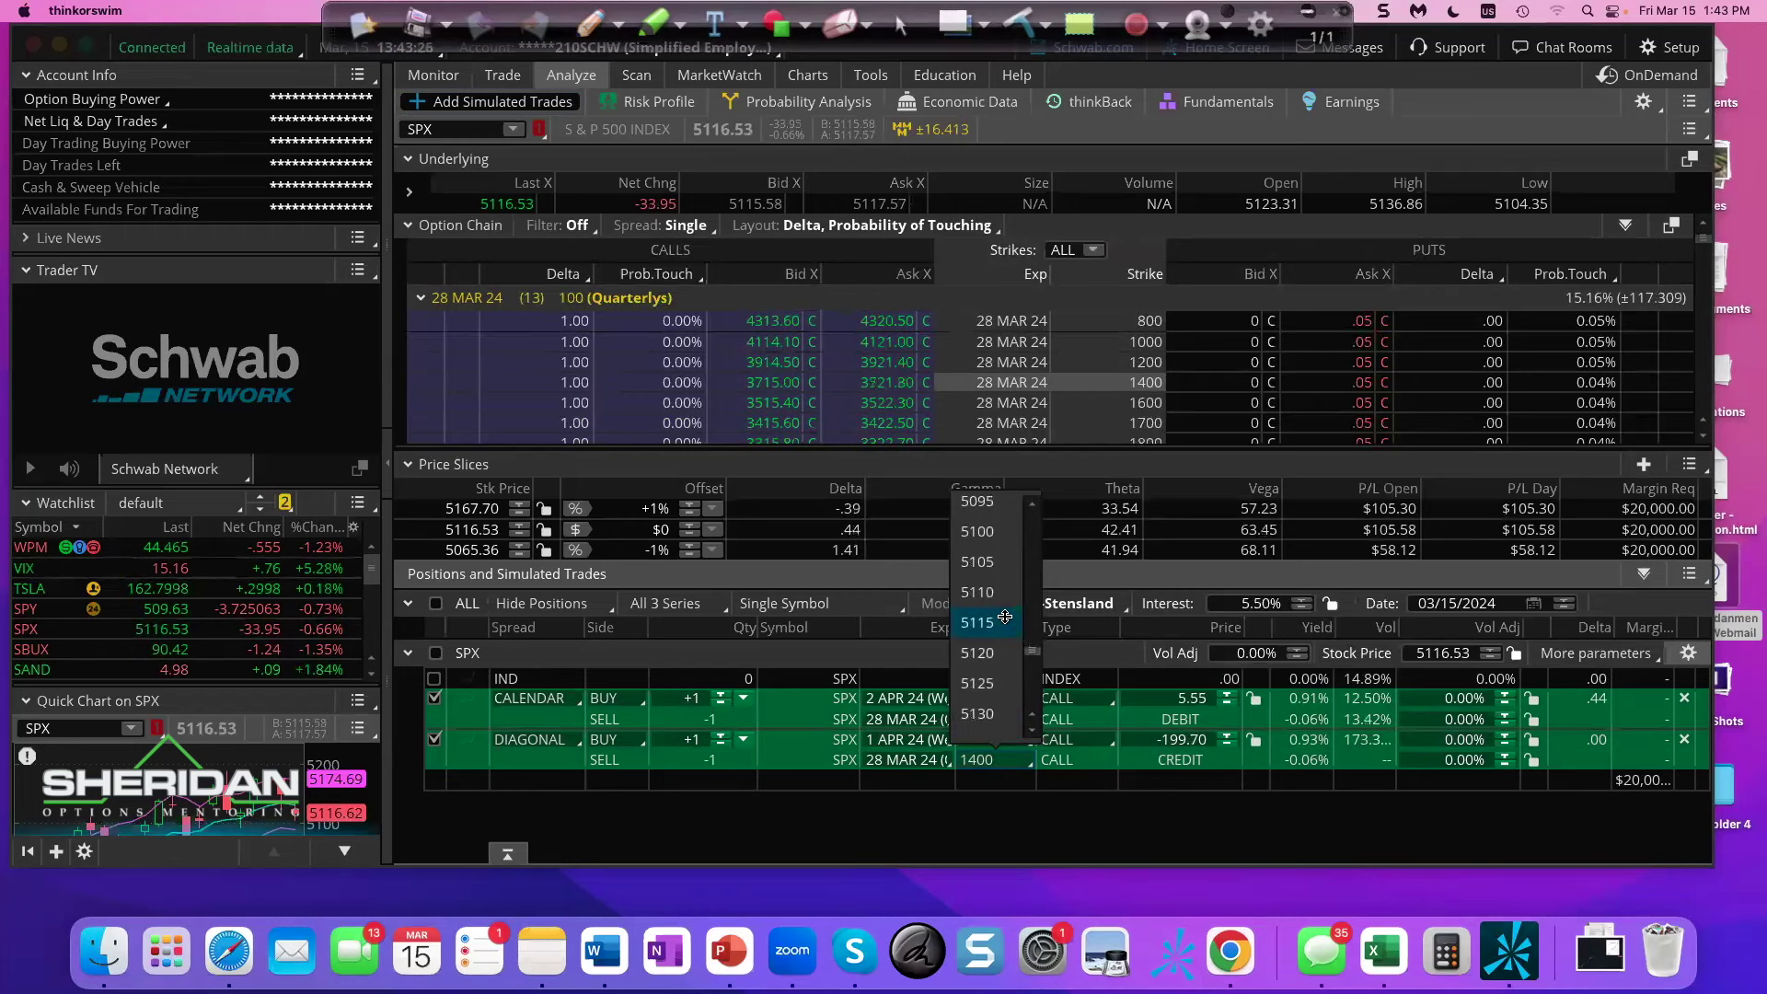
pyautogui.click(989, 652)
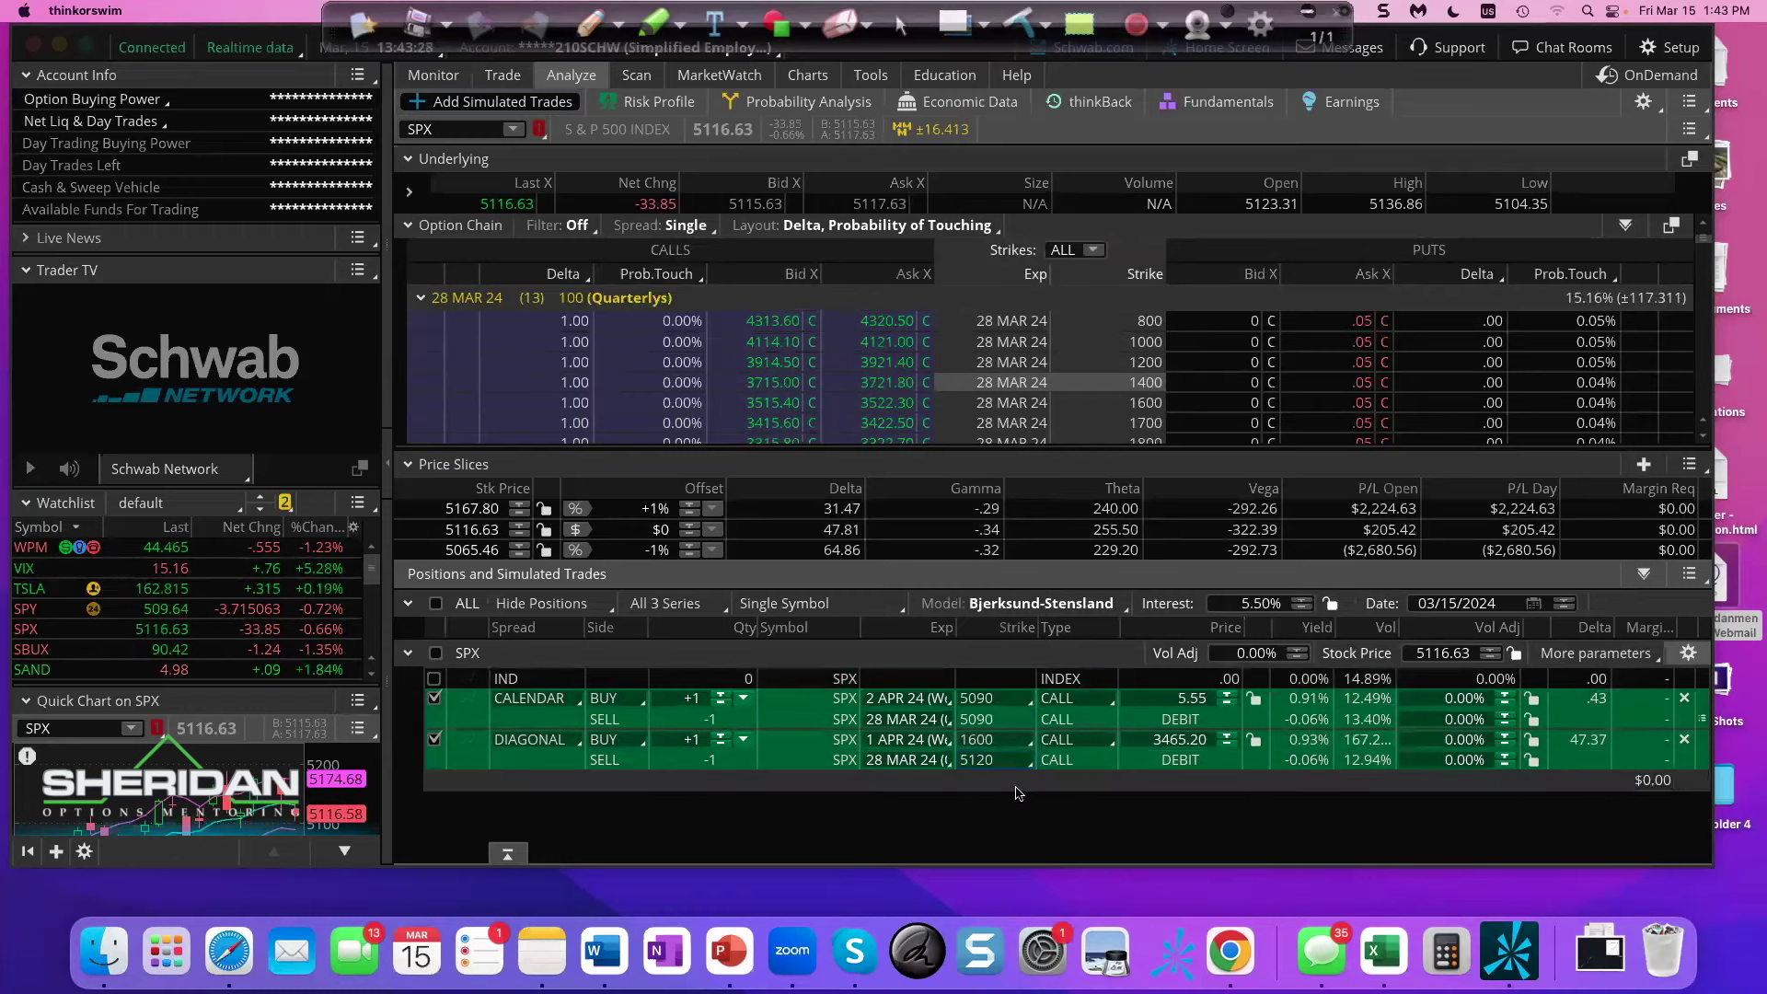
pyautogui.click(986, 742)
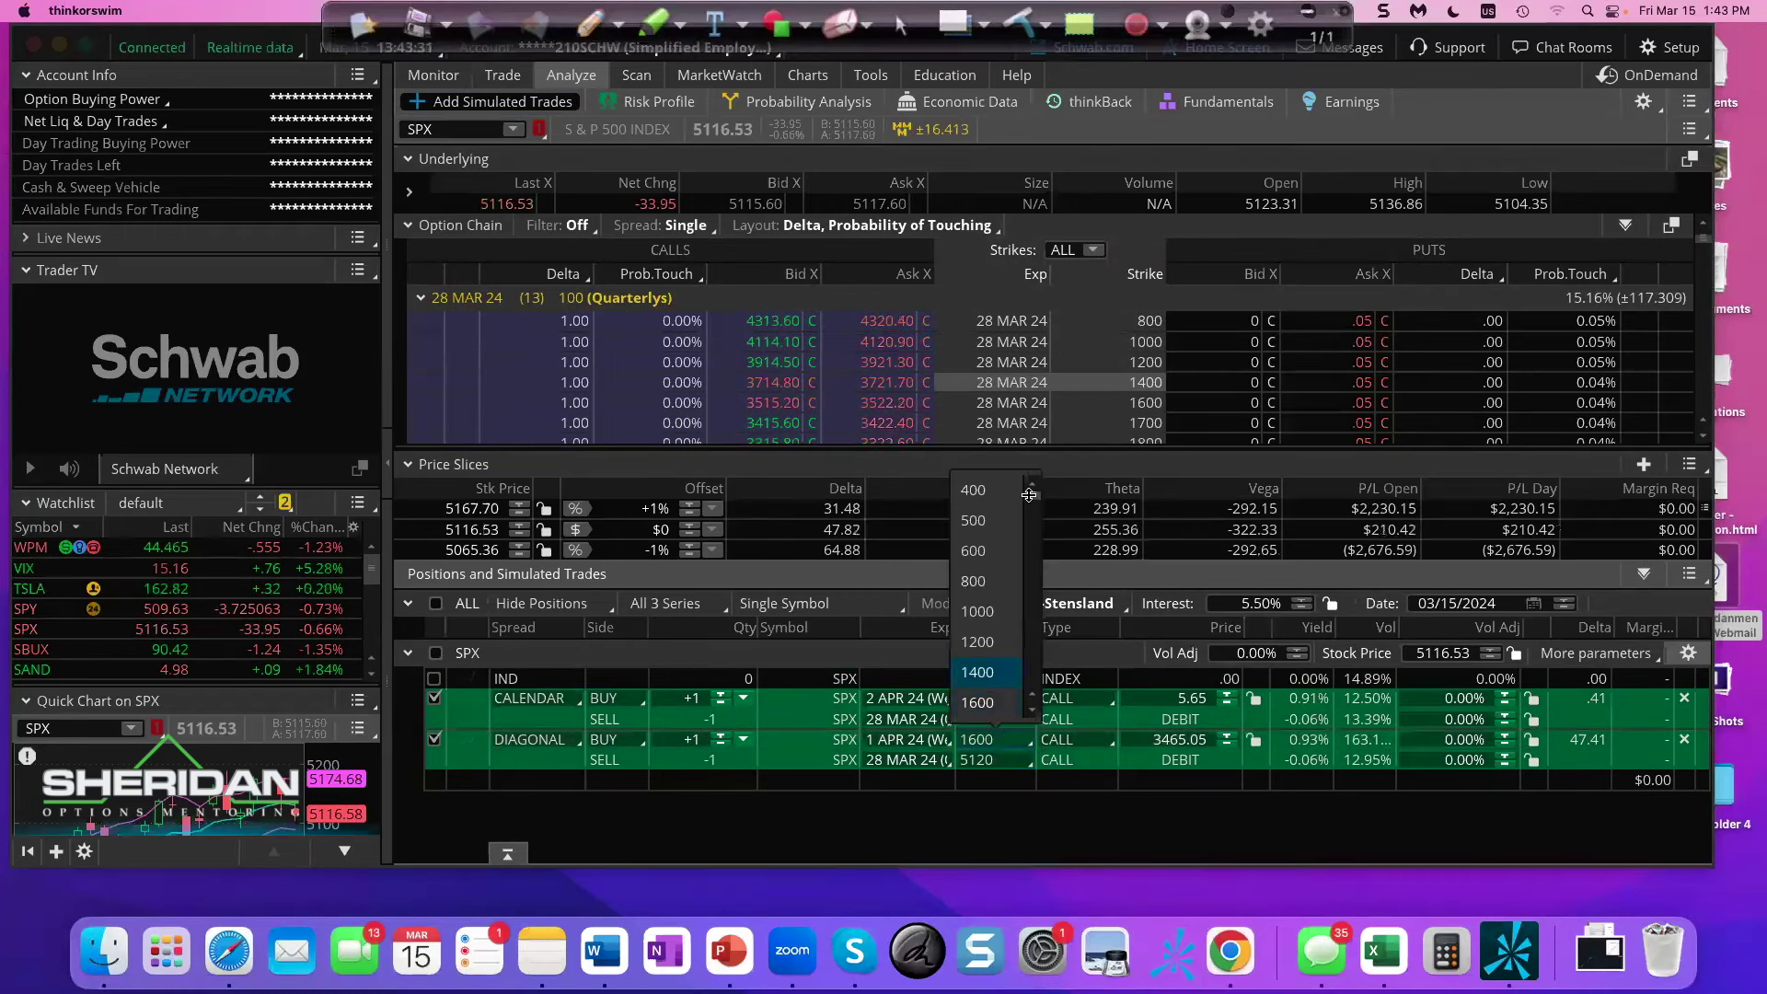
pyautogui.moveTo(1028, 491); pyautogui.dragTo(1032, 634)
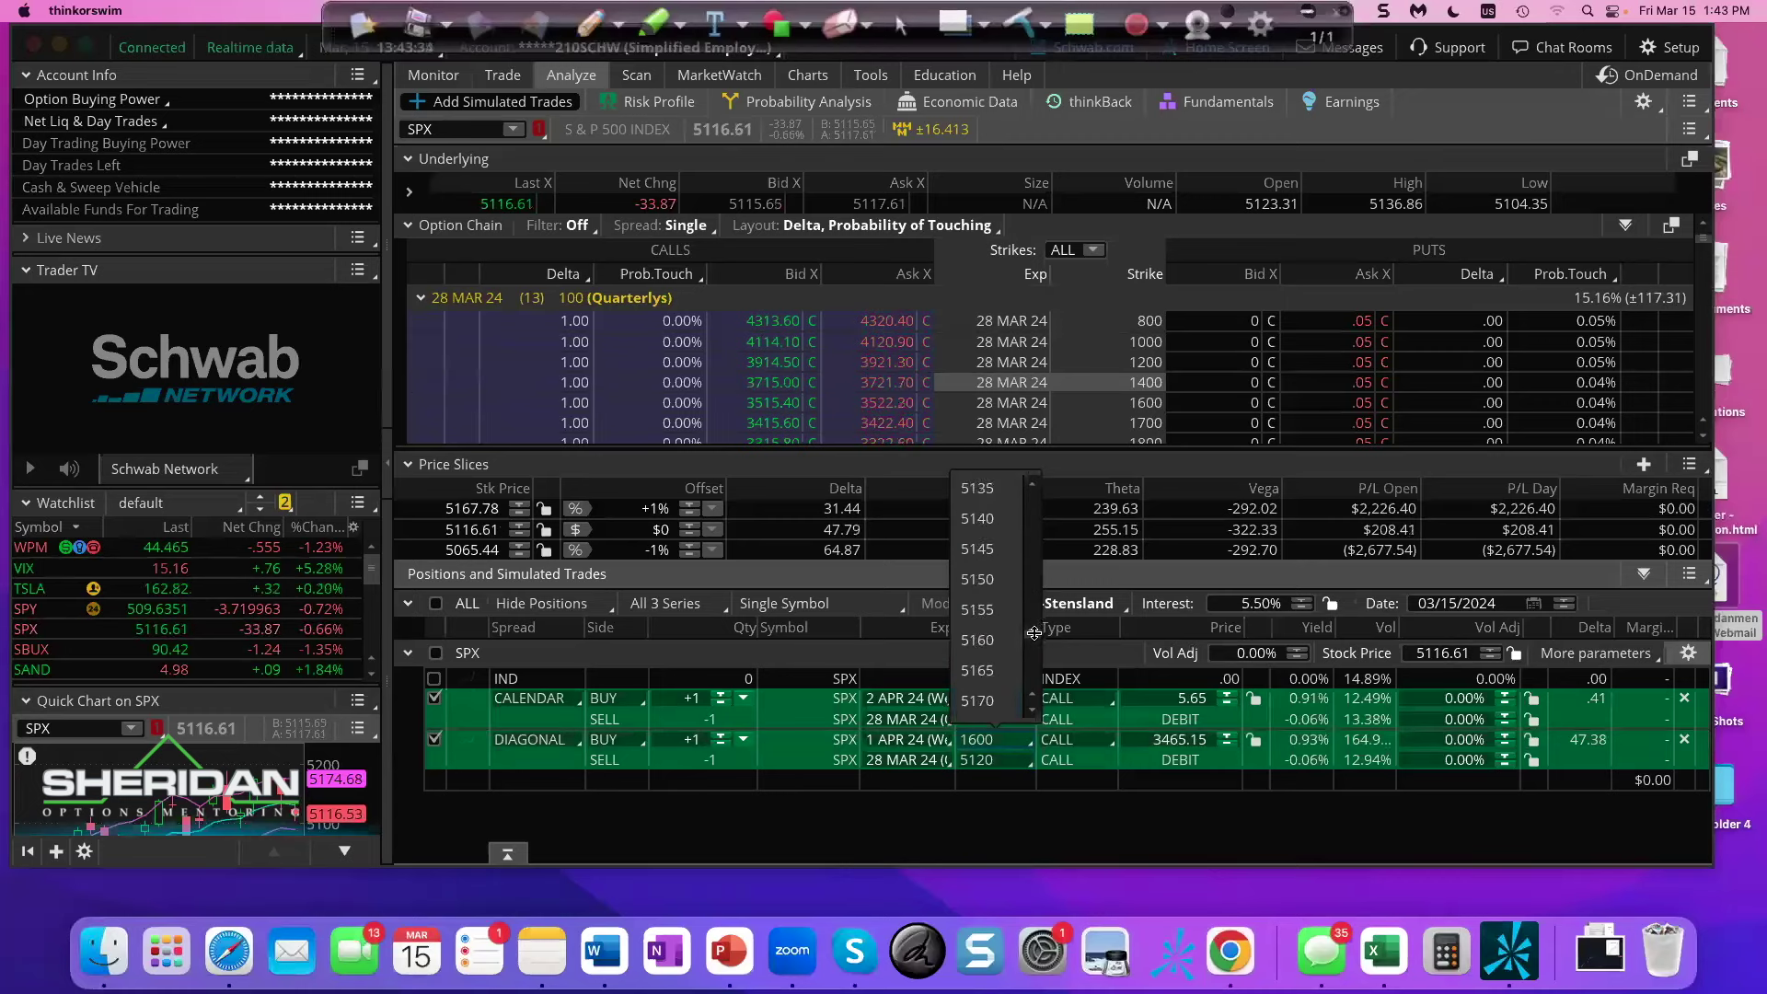
pyautogui.scroll(2, 1032, 486)
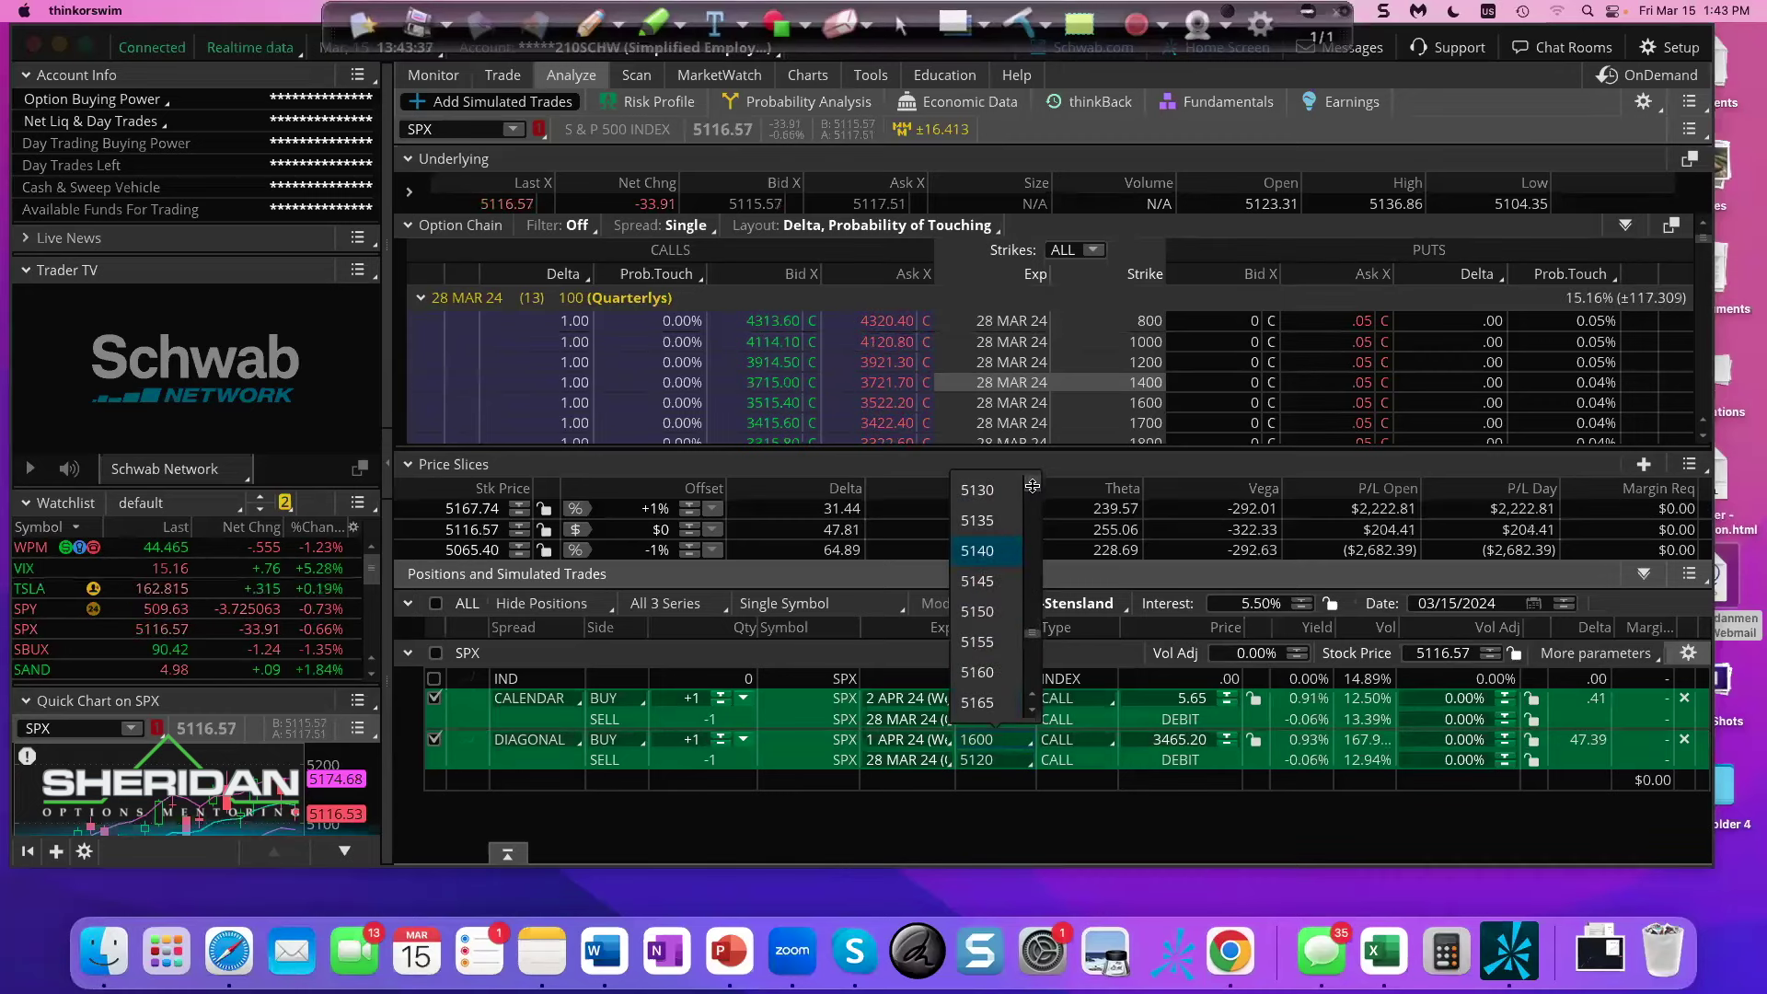
pyautogui.press('Return')
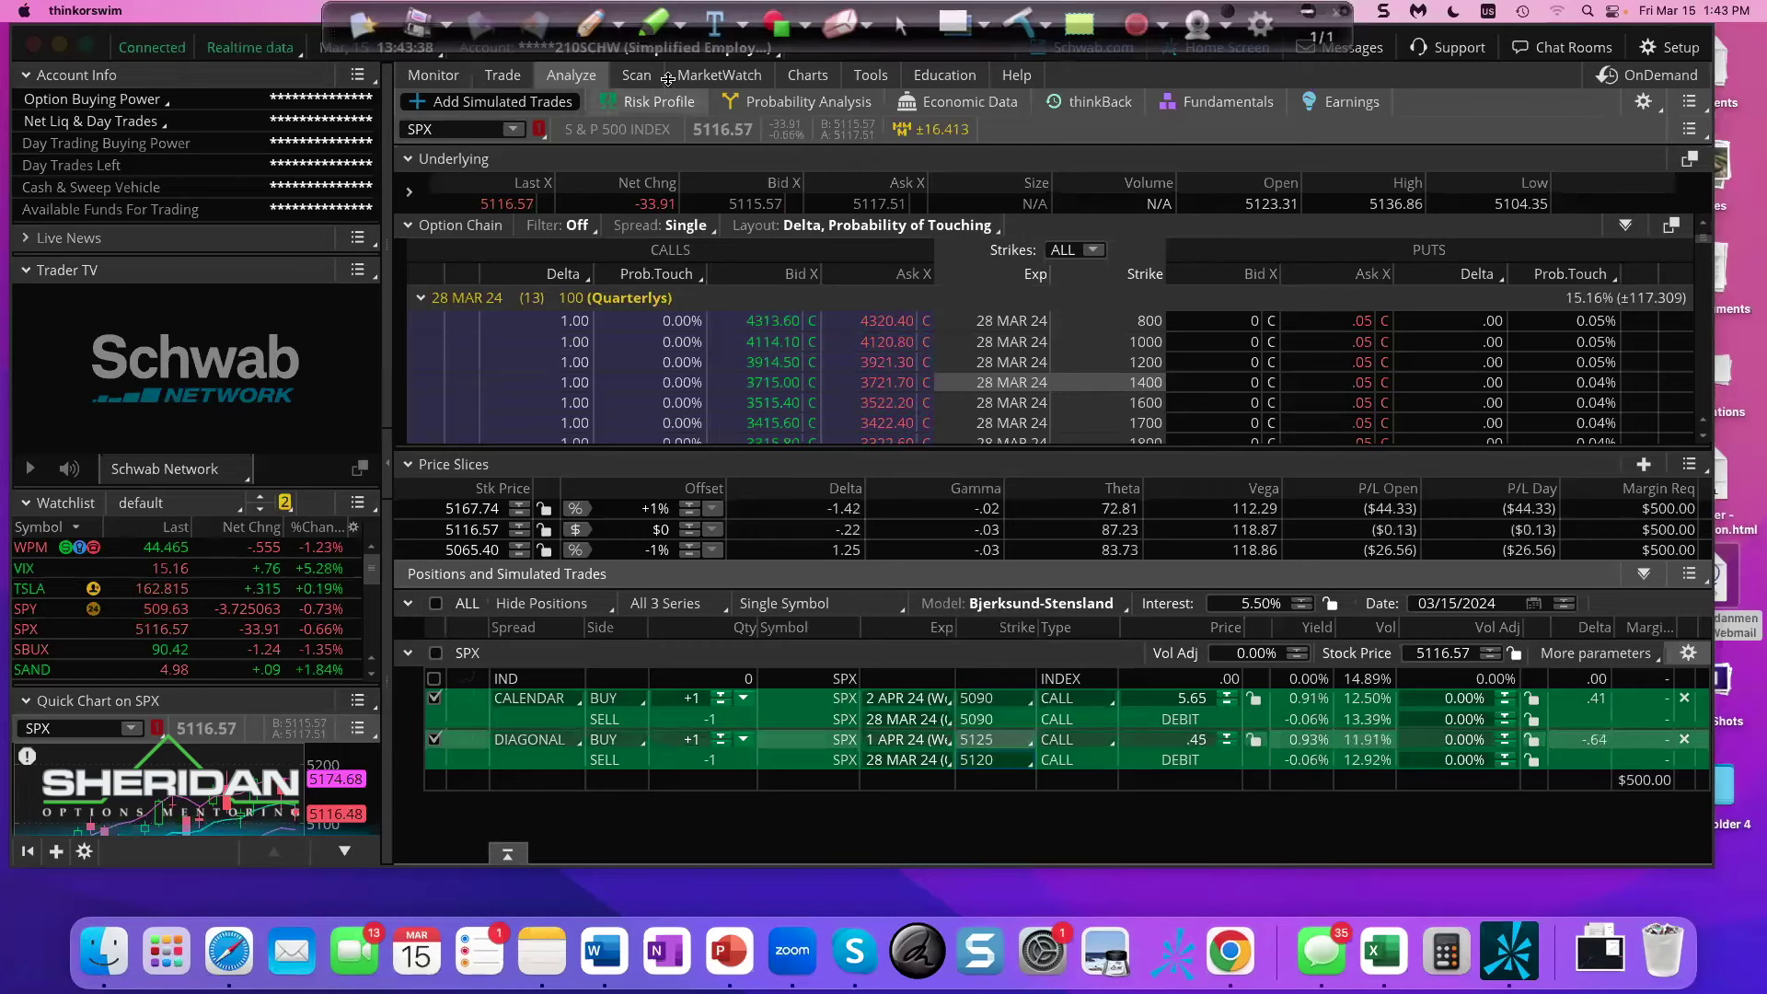
# - Show the risk profile with the calendar row unchecked, leaving the diagonal charted
pyautogui.click(649, 101)
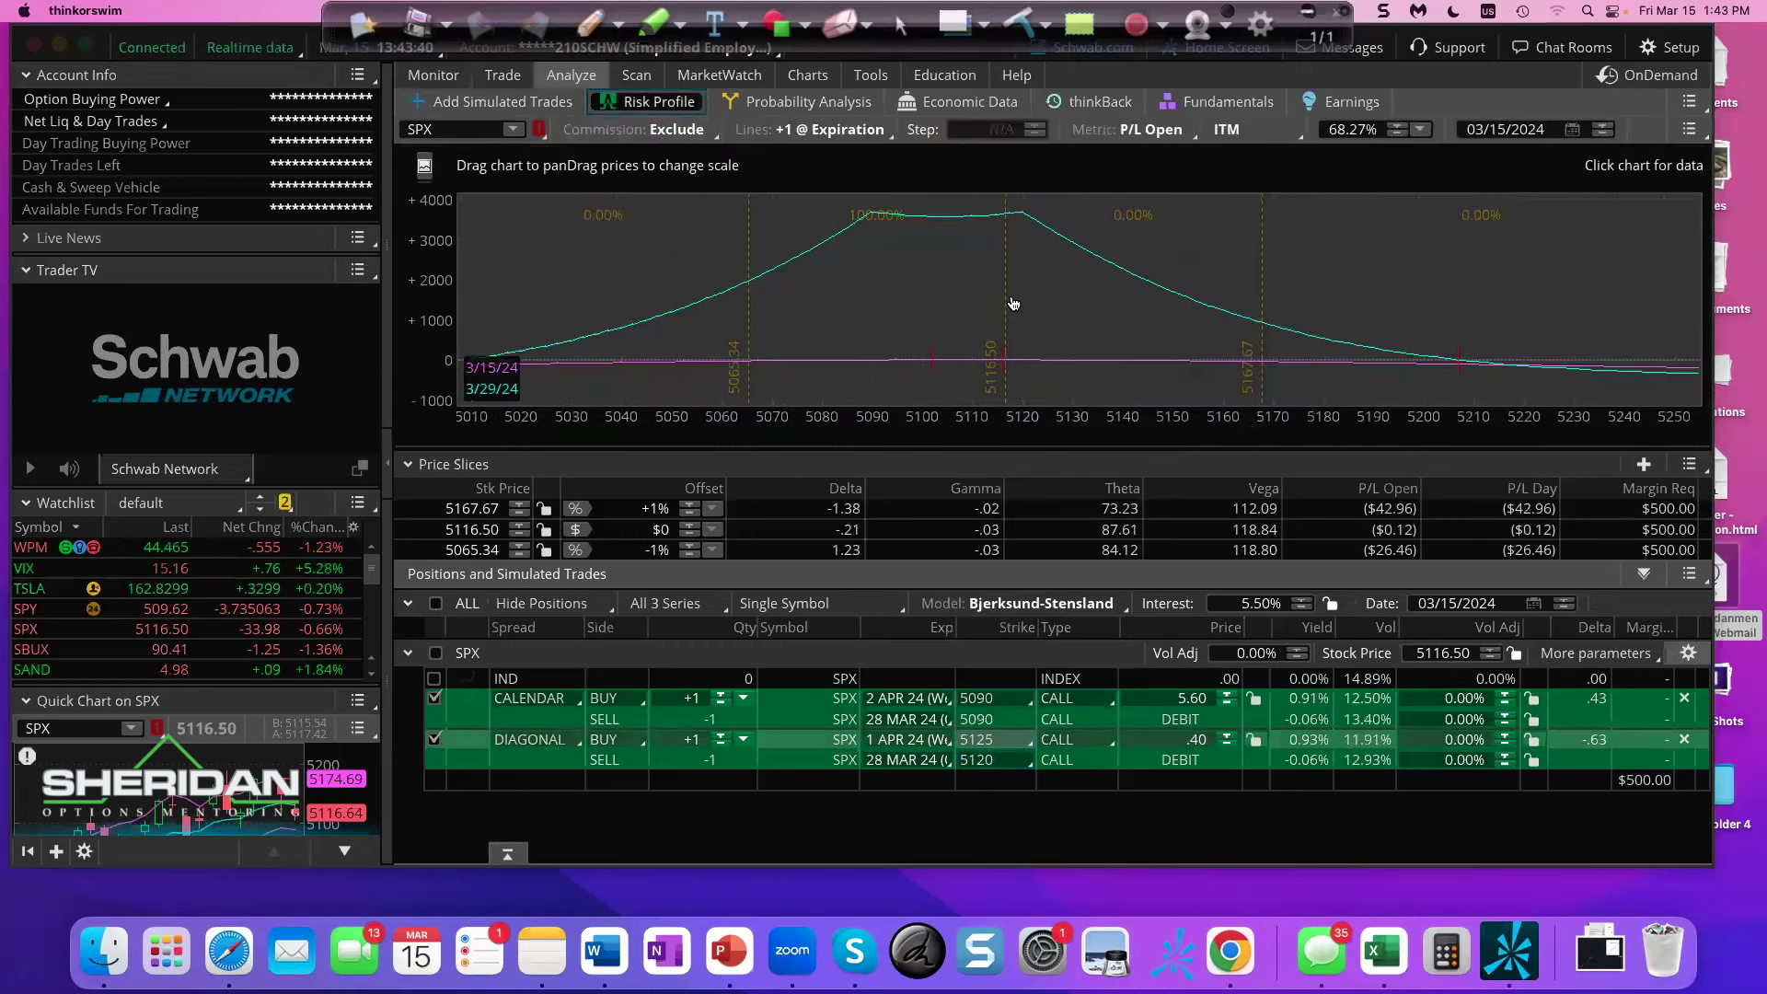
pyautogui.click(435, 699)
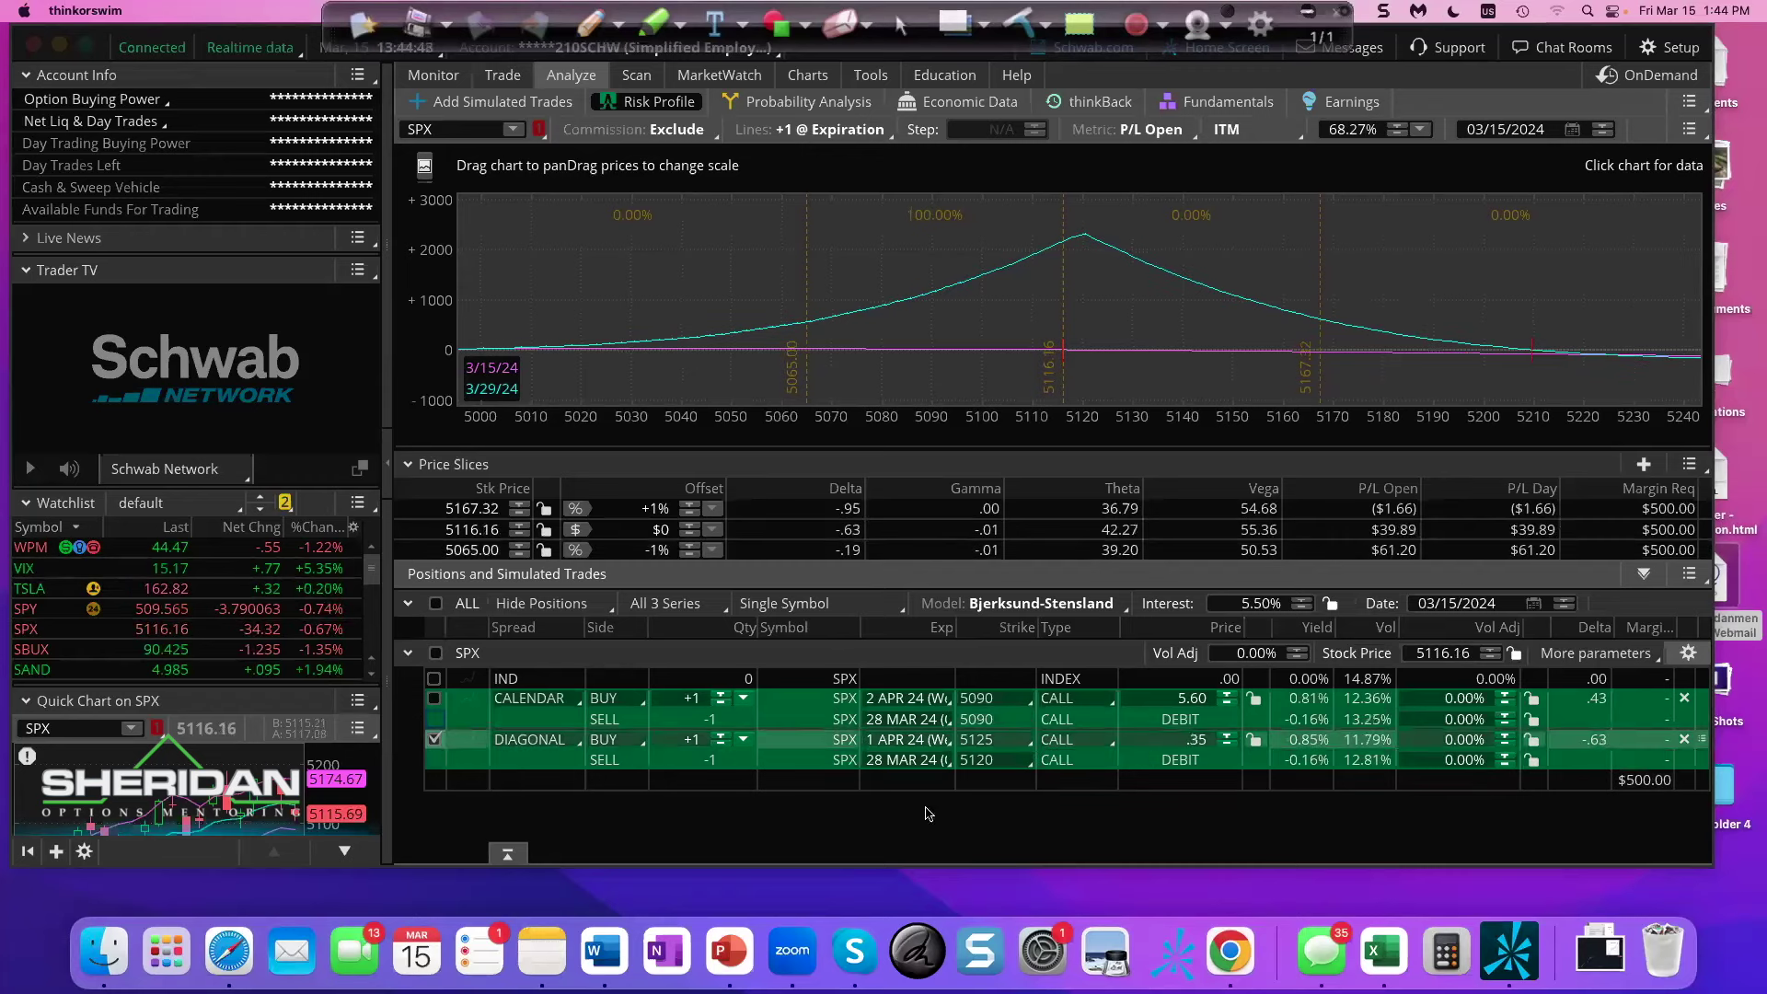
# - Delete the diagonal, set the calendar strike to 5130, and include it in the risk profile
pyautogui.click(1683, 739)
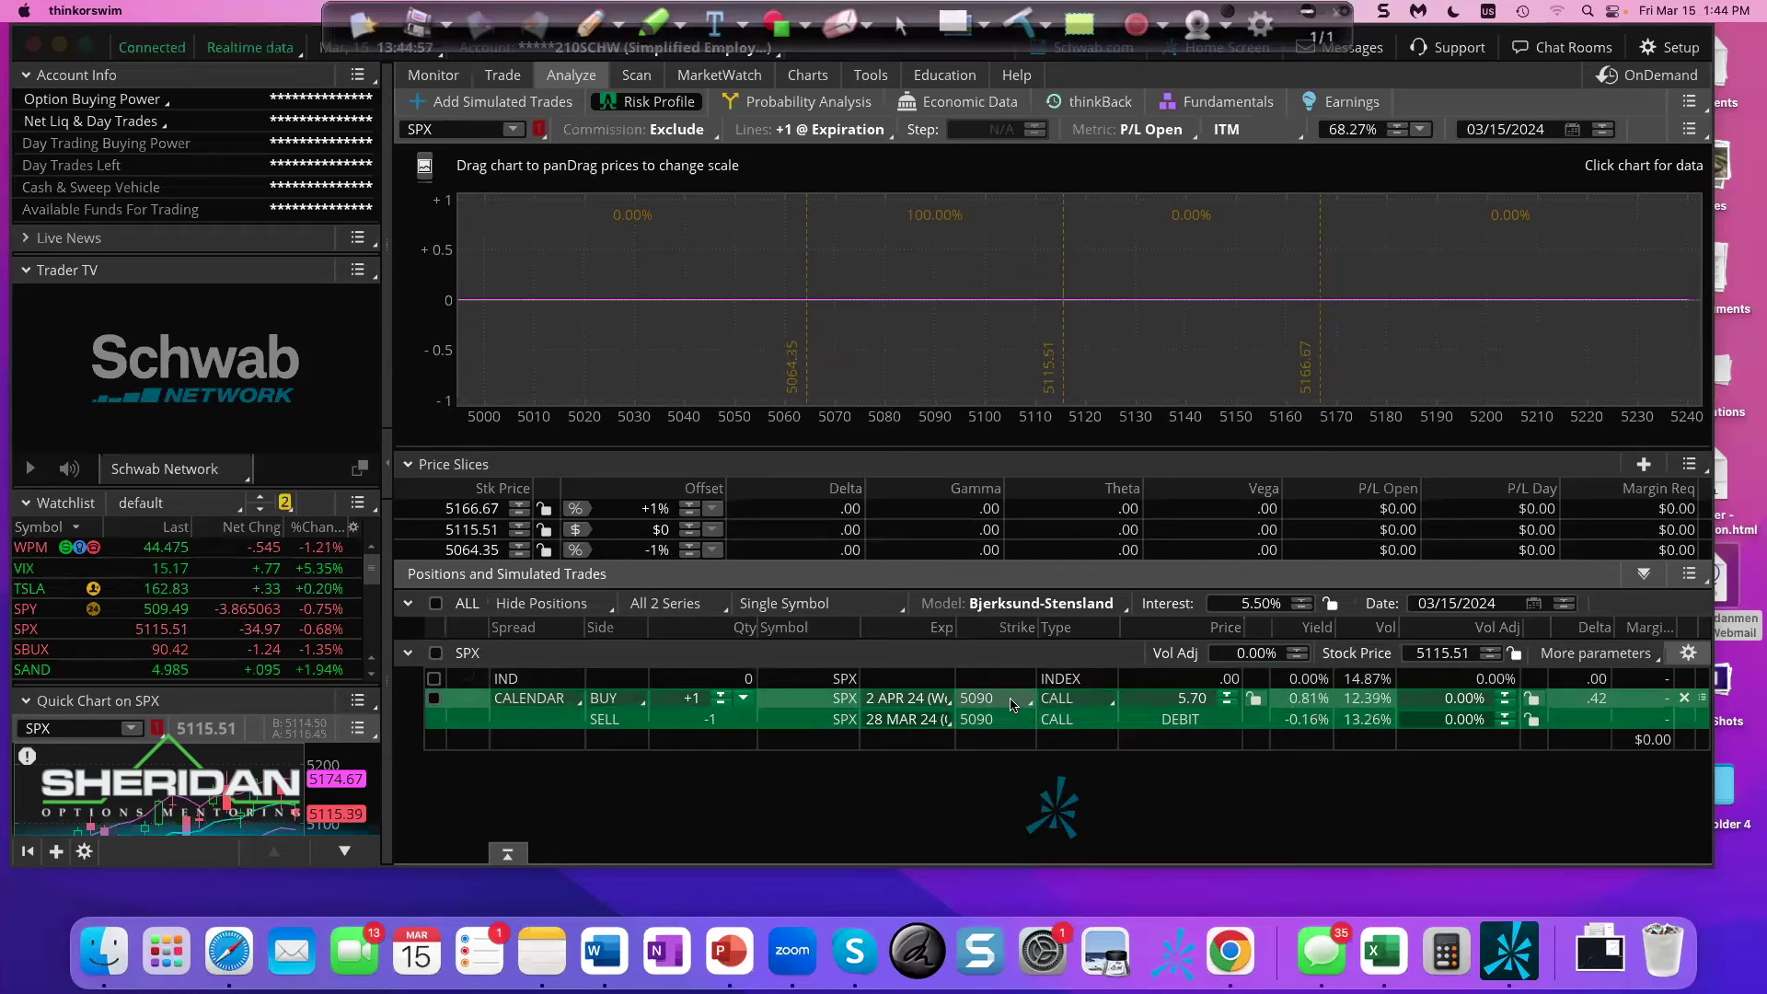
pyautogui.click(1013, 705)
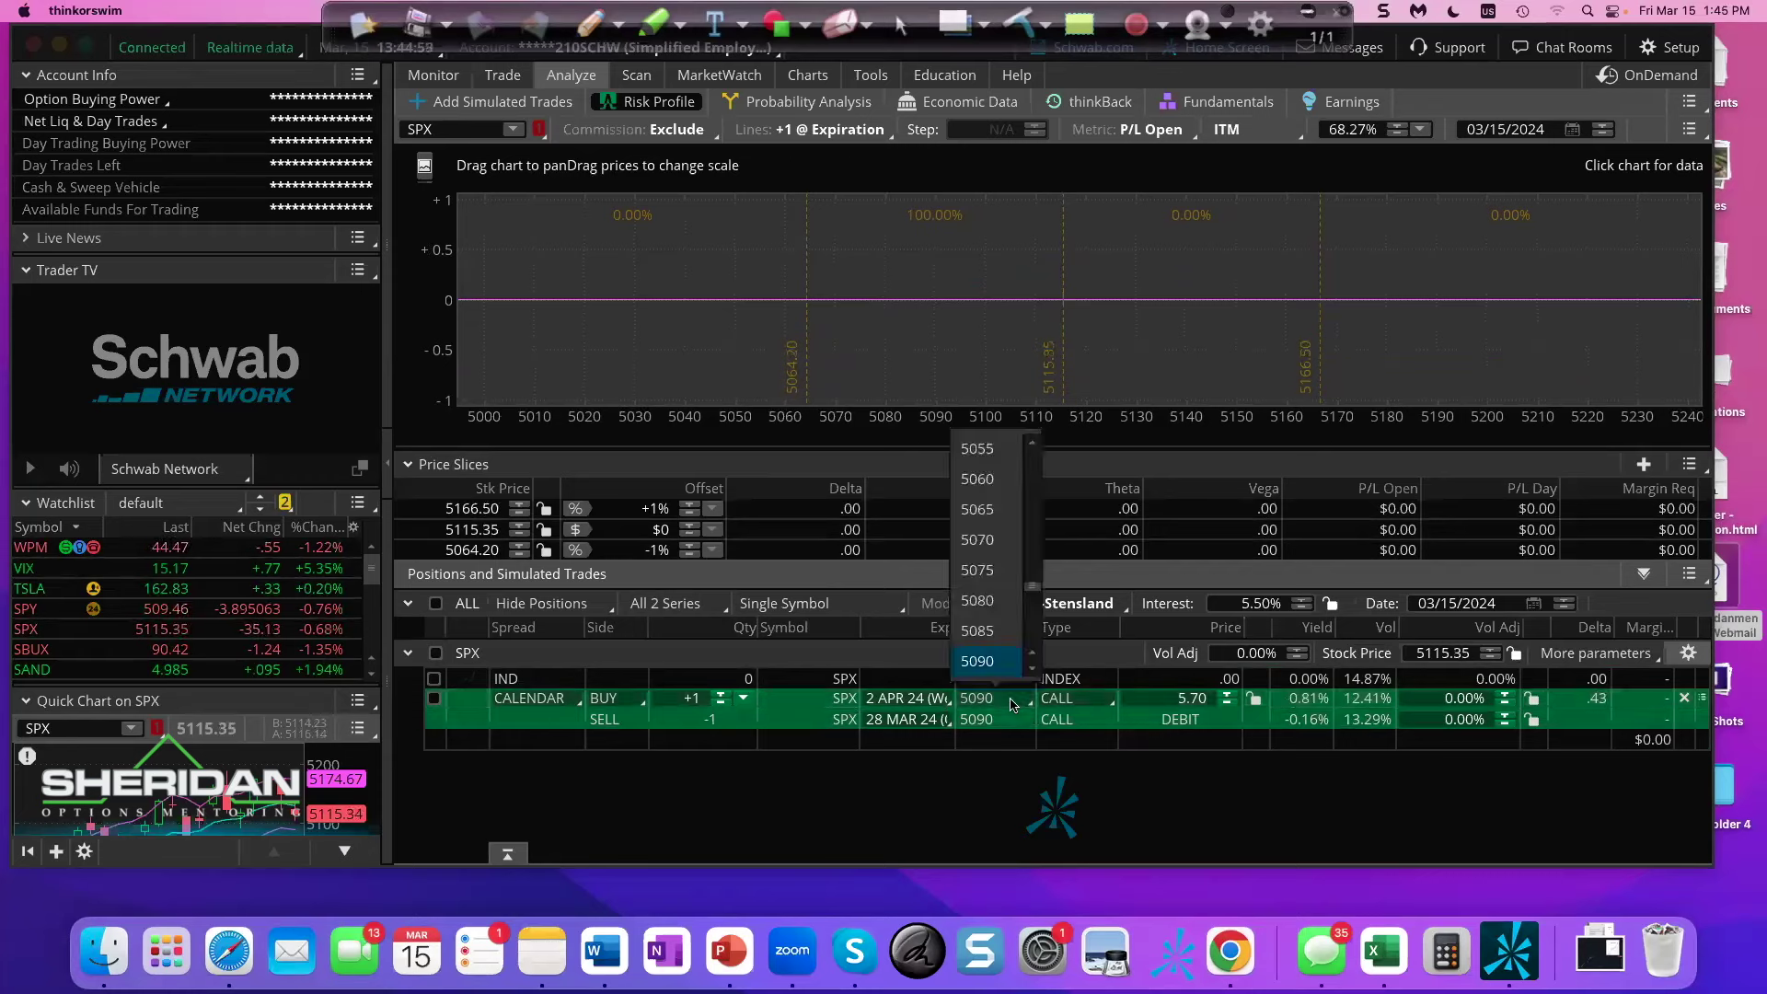
pyautogui.scroll(-3, 1031, 587)
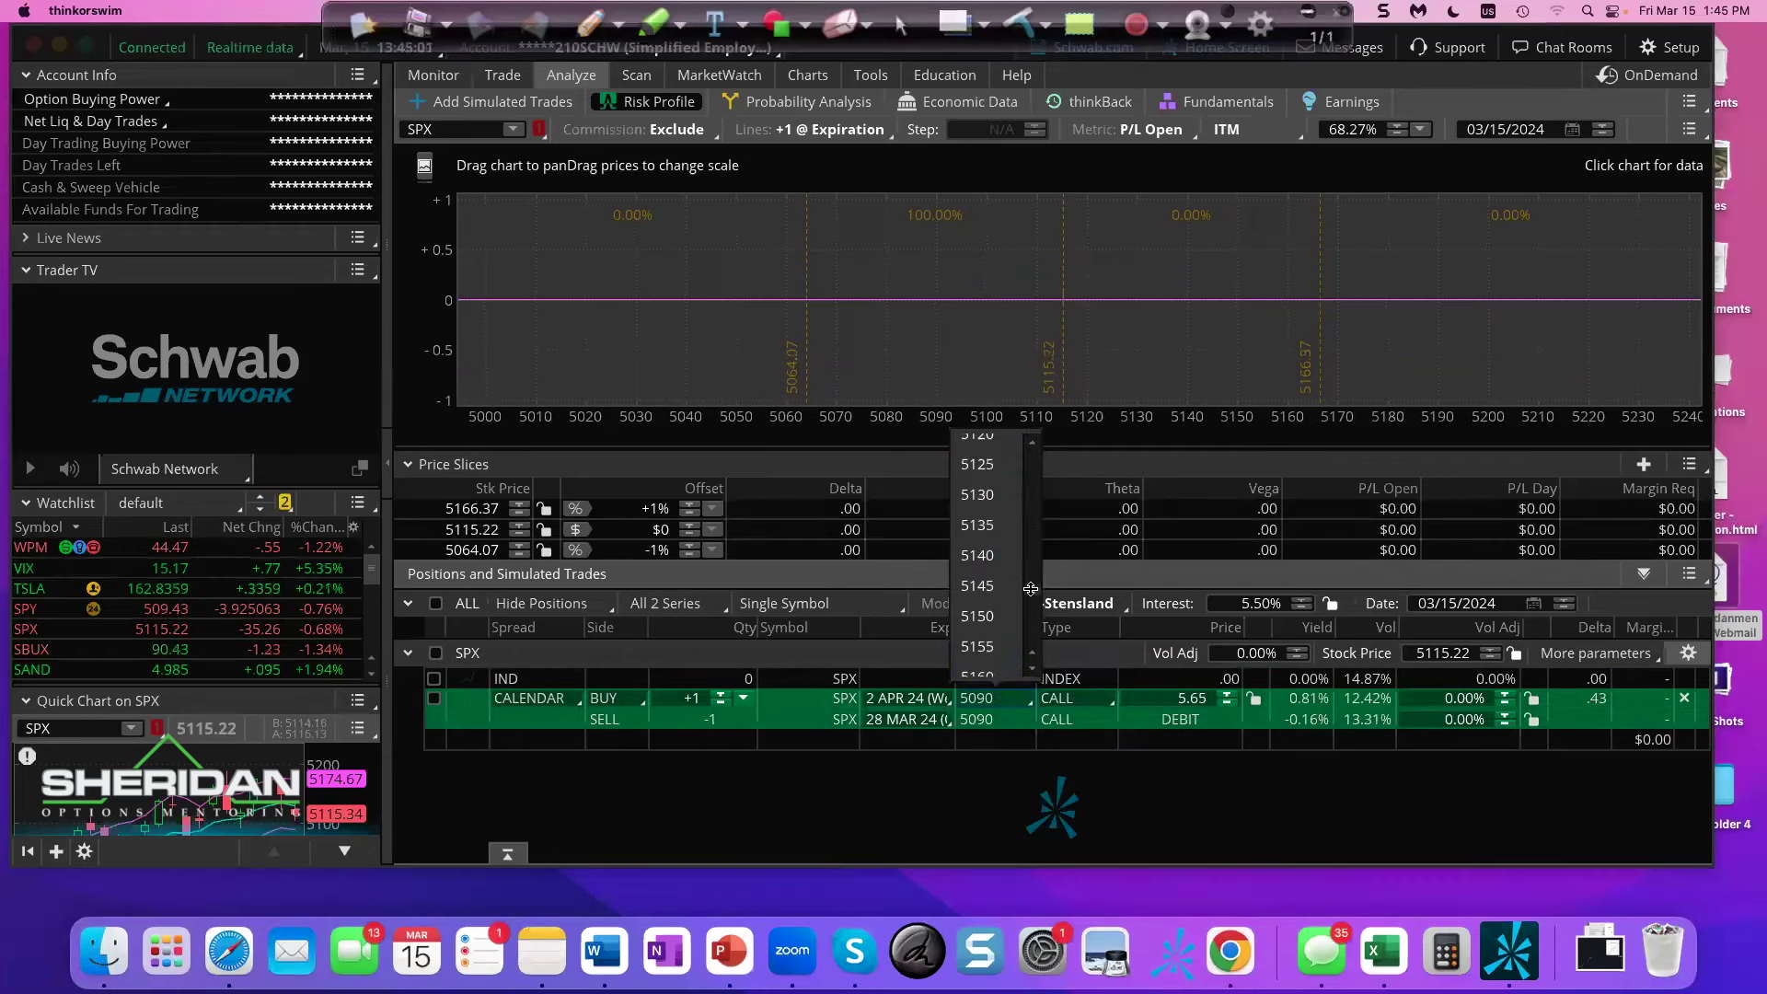
pyautogui.click(974, 490)
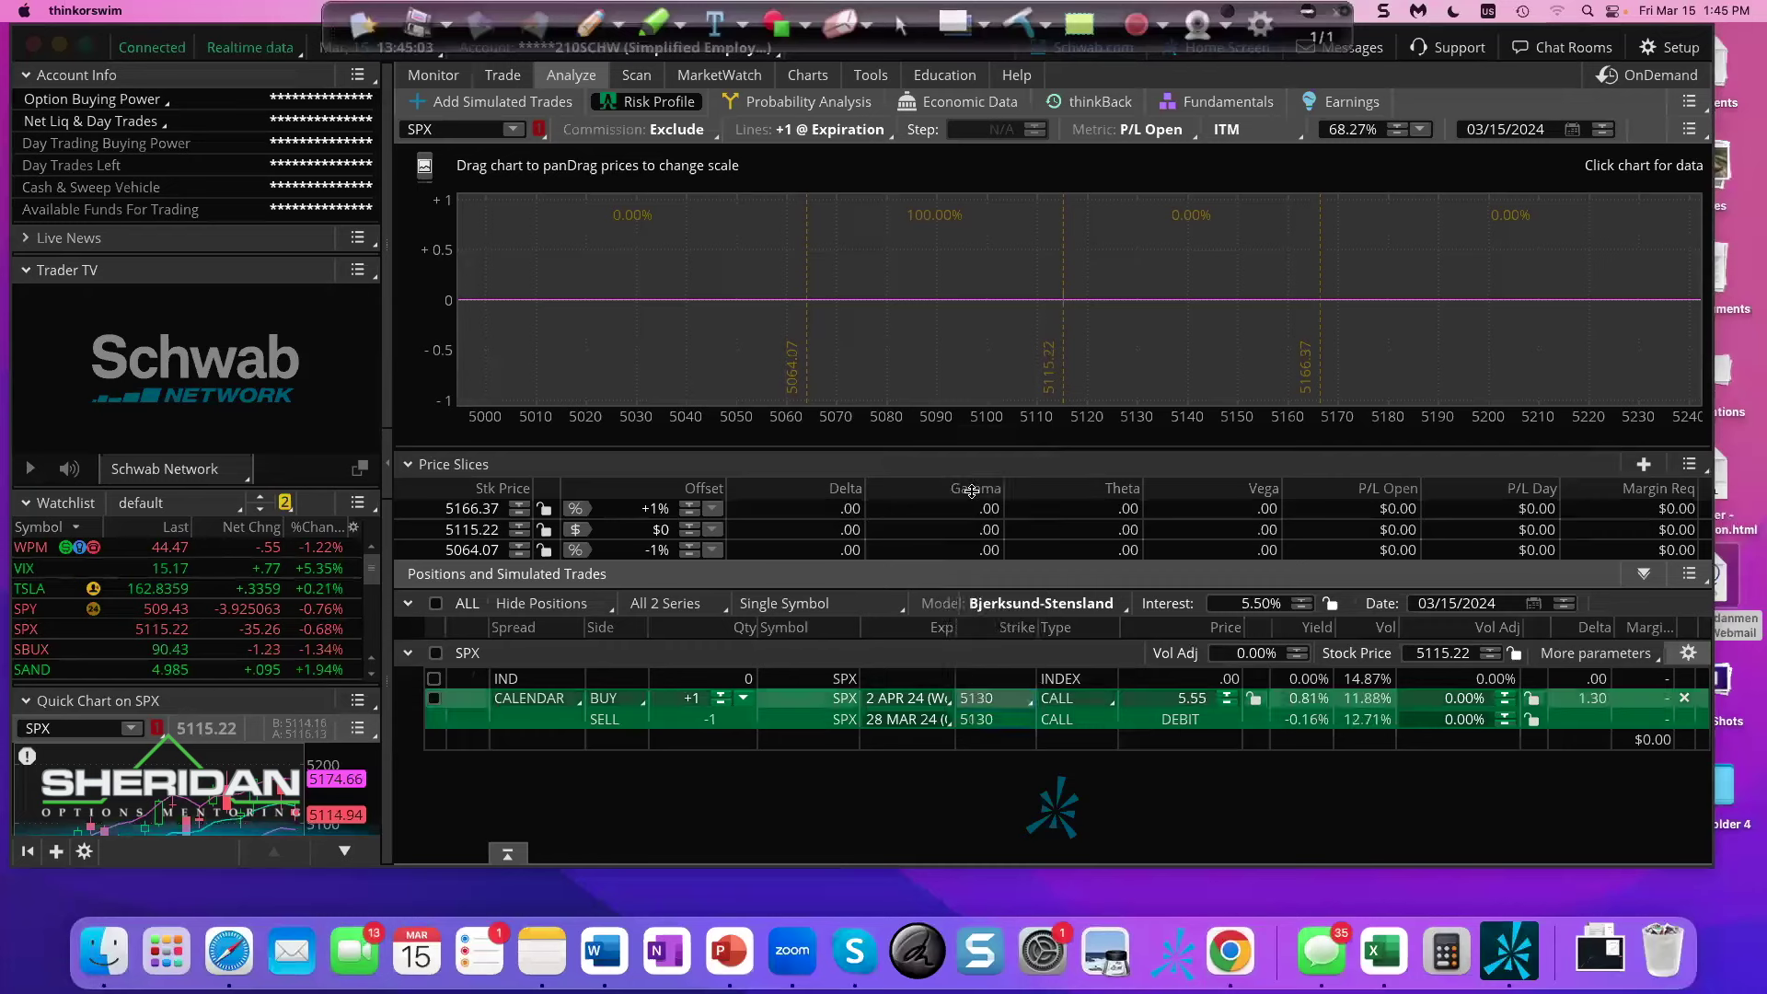
pyautogui.click(434, 702)
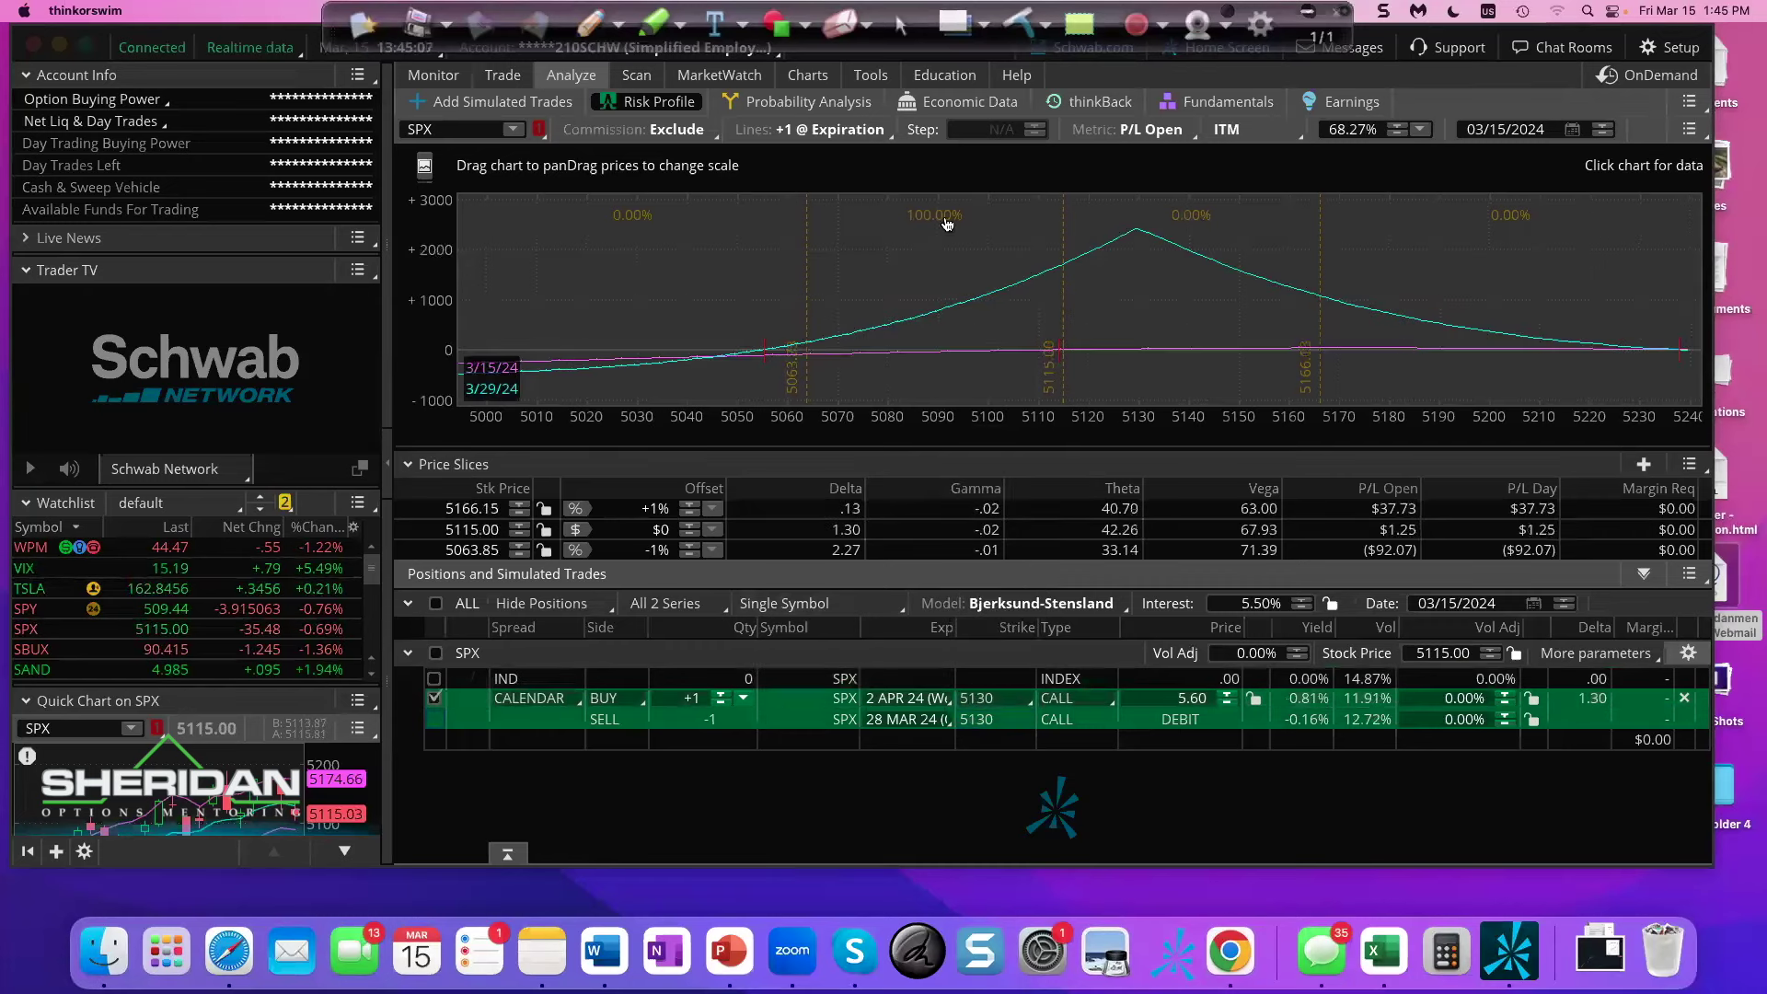
# - Raise the calendar to five contracts and move its strike to 5135
pyautogui.click(720, 691)
pyautogui.click(719, 690)
pyautogui.click(719, 690)
pyautogui.click(720, 690)
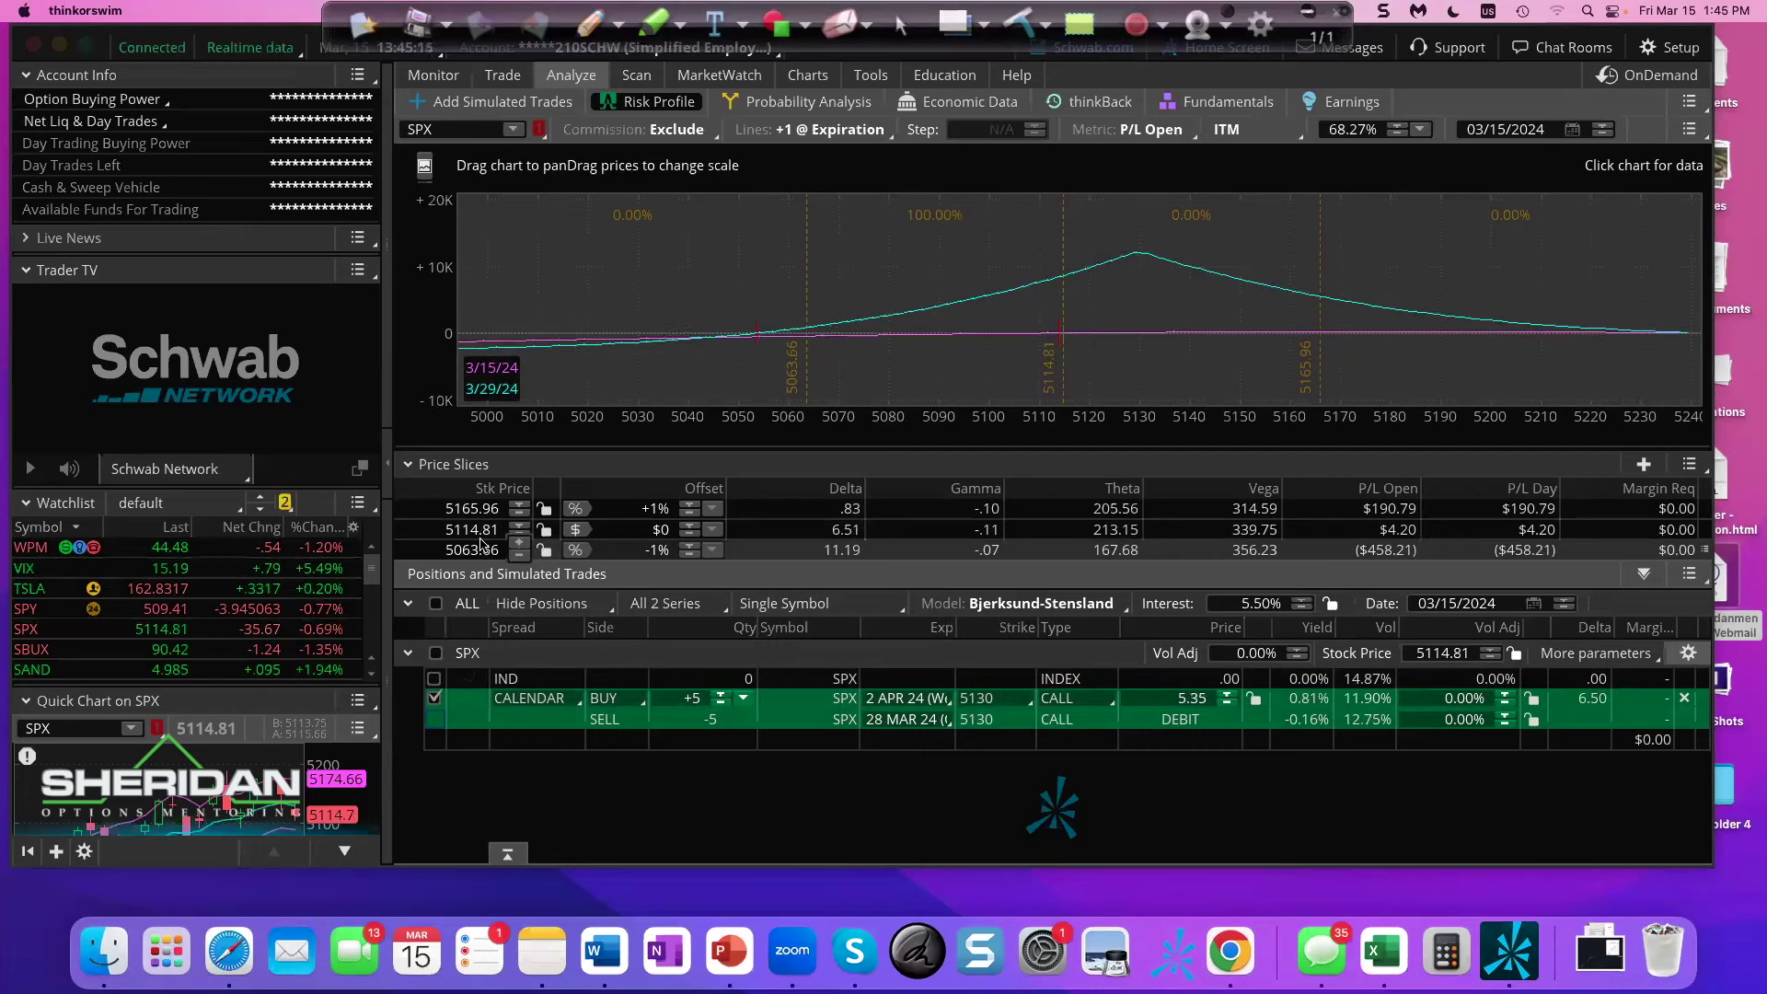
pyautogui.click(1003, 700)
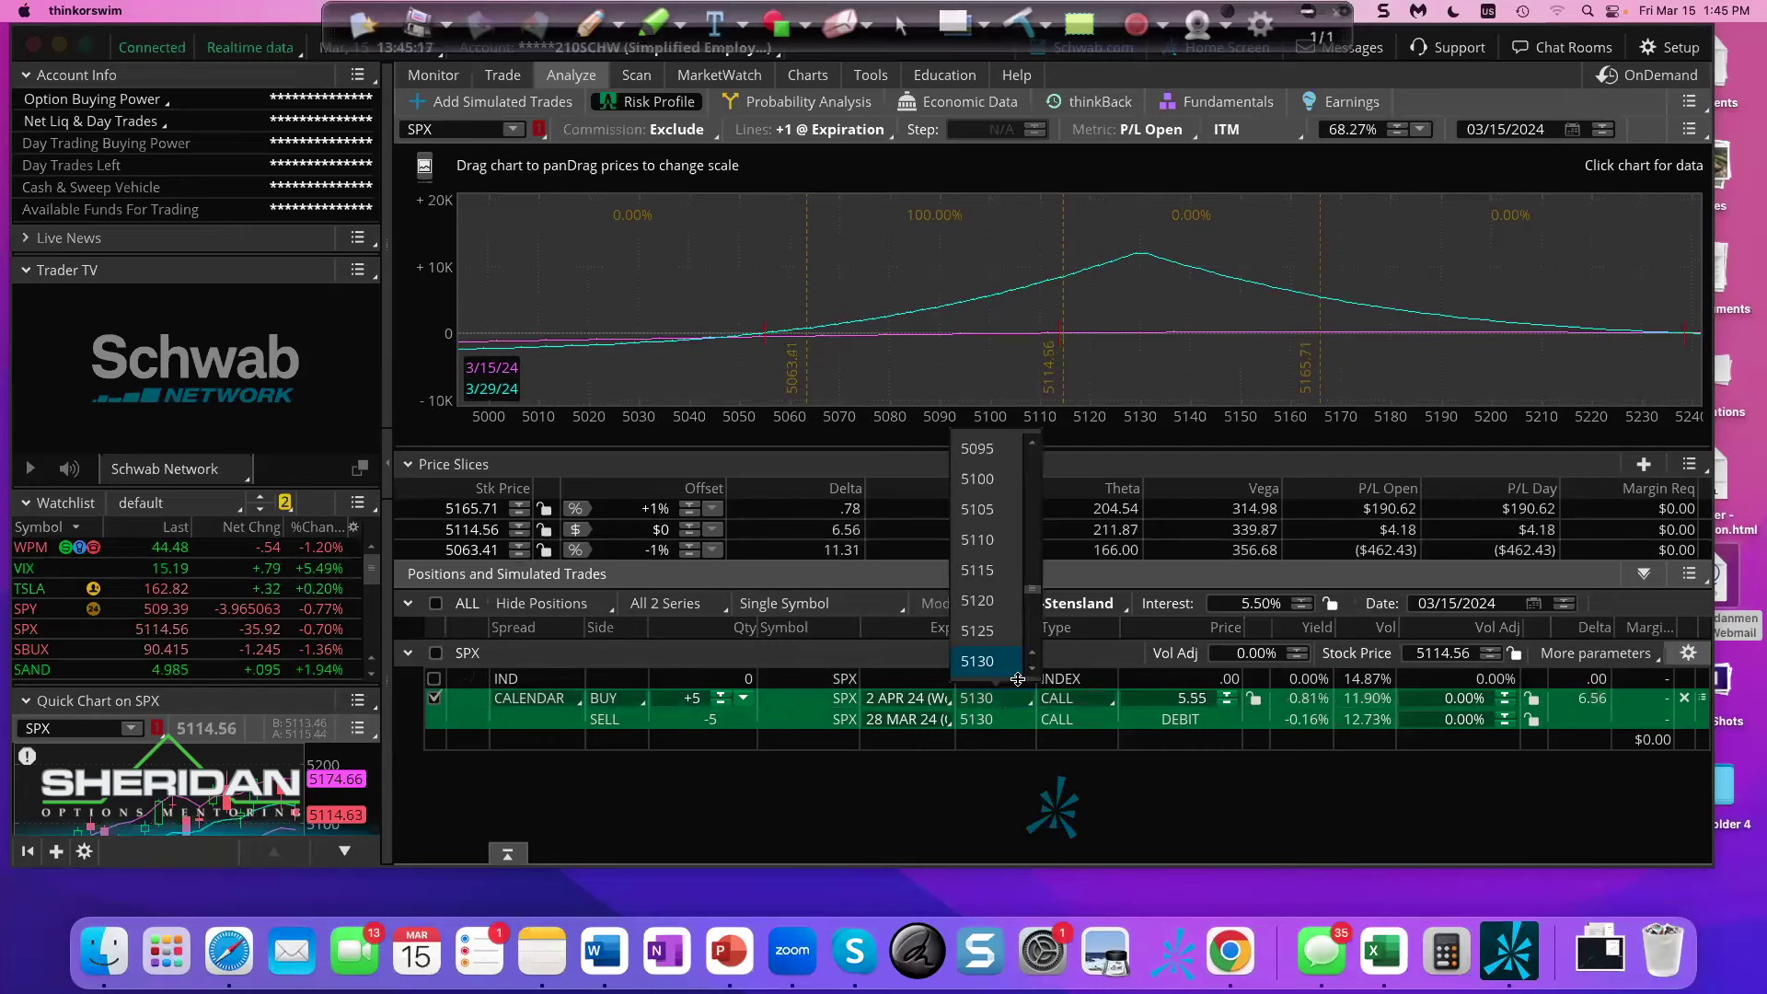
pyautogui.click(1032, 670)
pyautogui.click(987, 661)
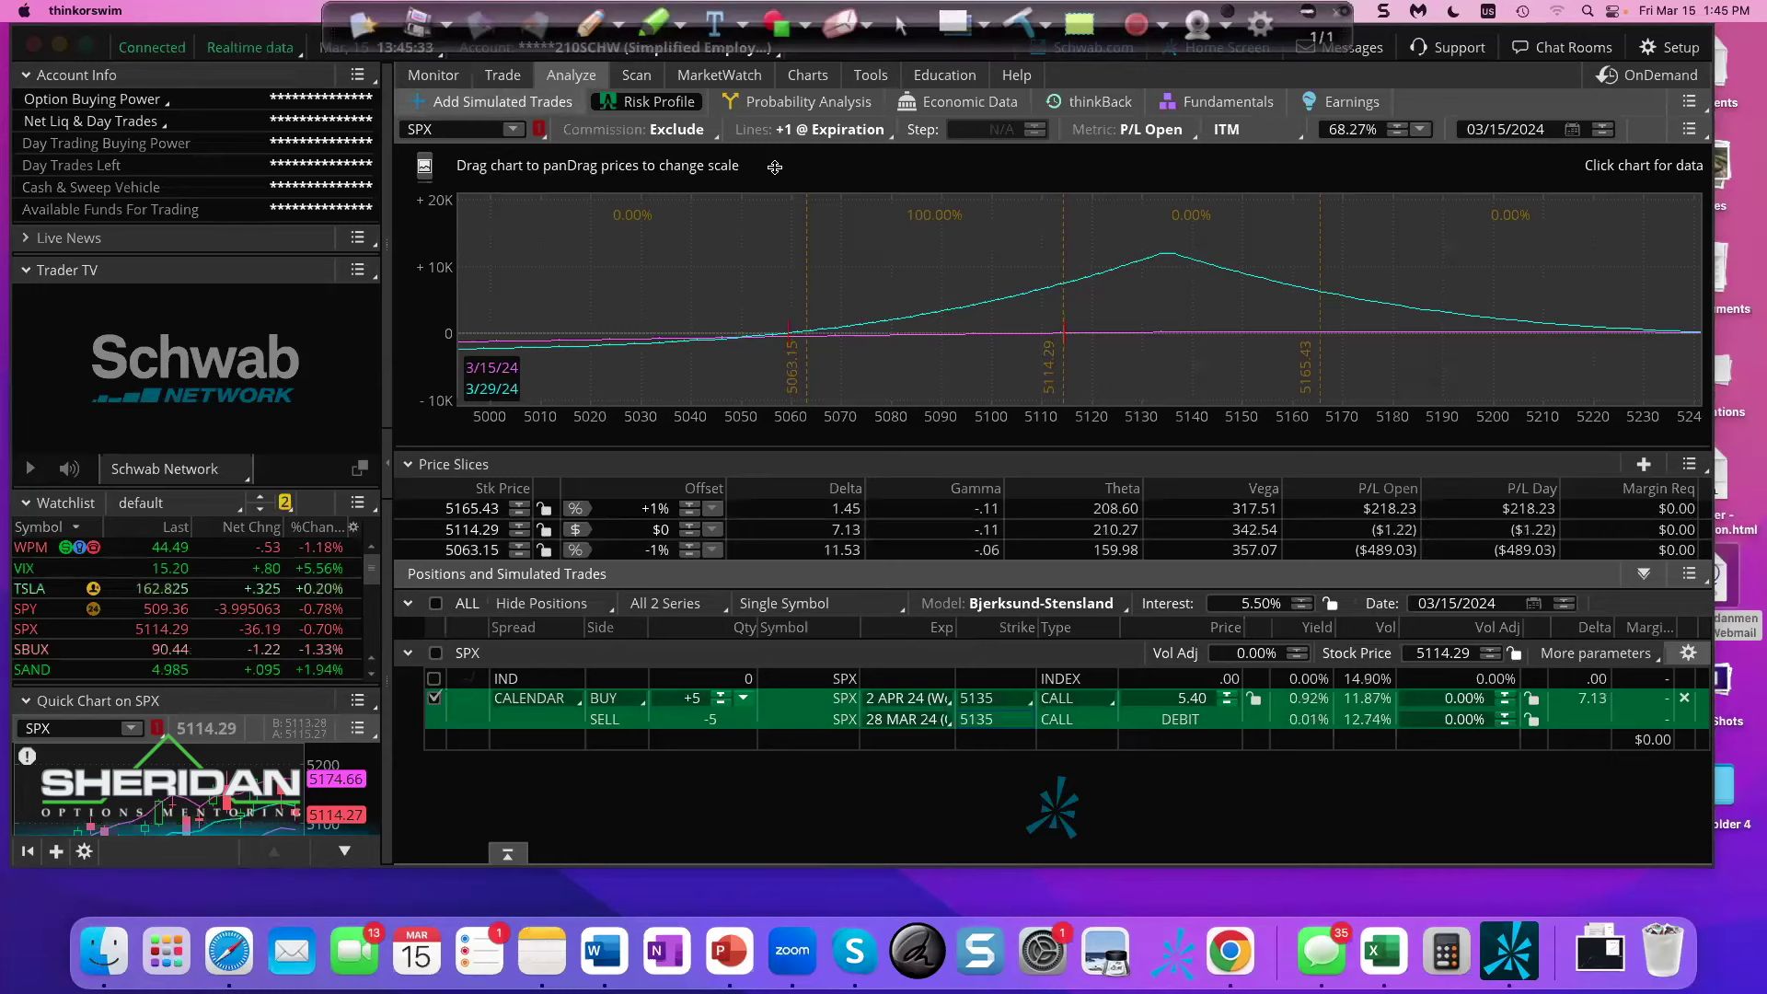
pyautogui.click(492, 101)
# - Collapse the 28 MAR 24 strikes and expand the 26 APR 24 (Weeklys) expiration
pyautogui.rightClick(1095, 381)
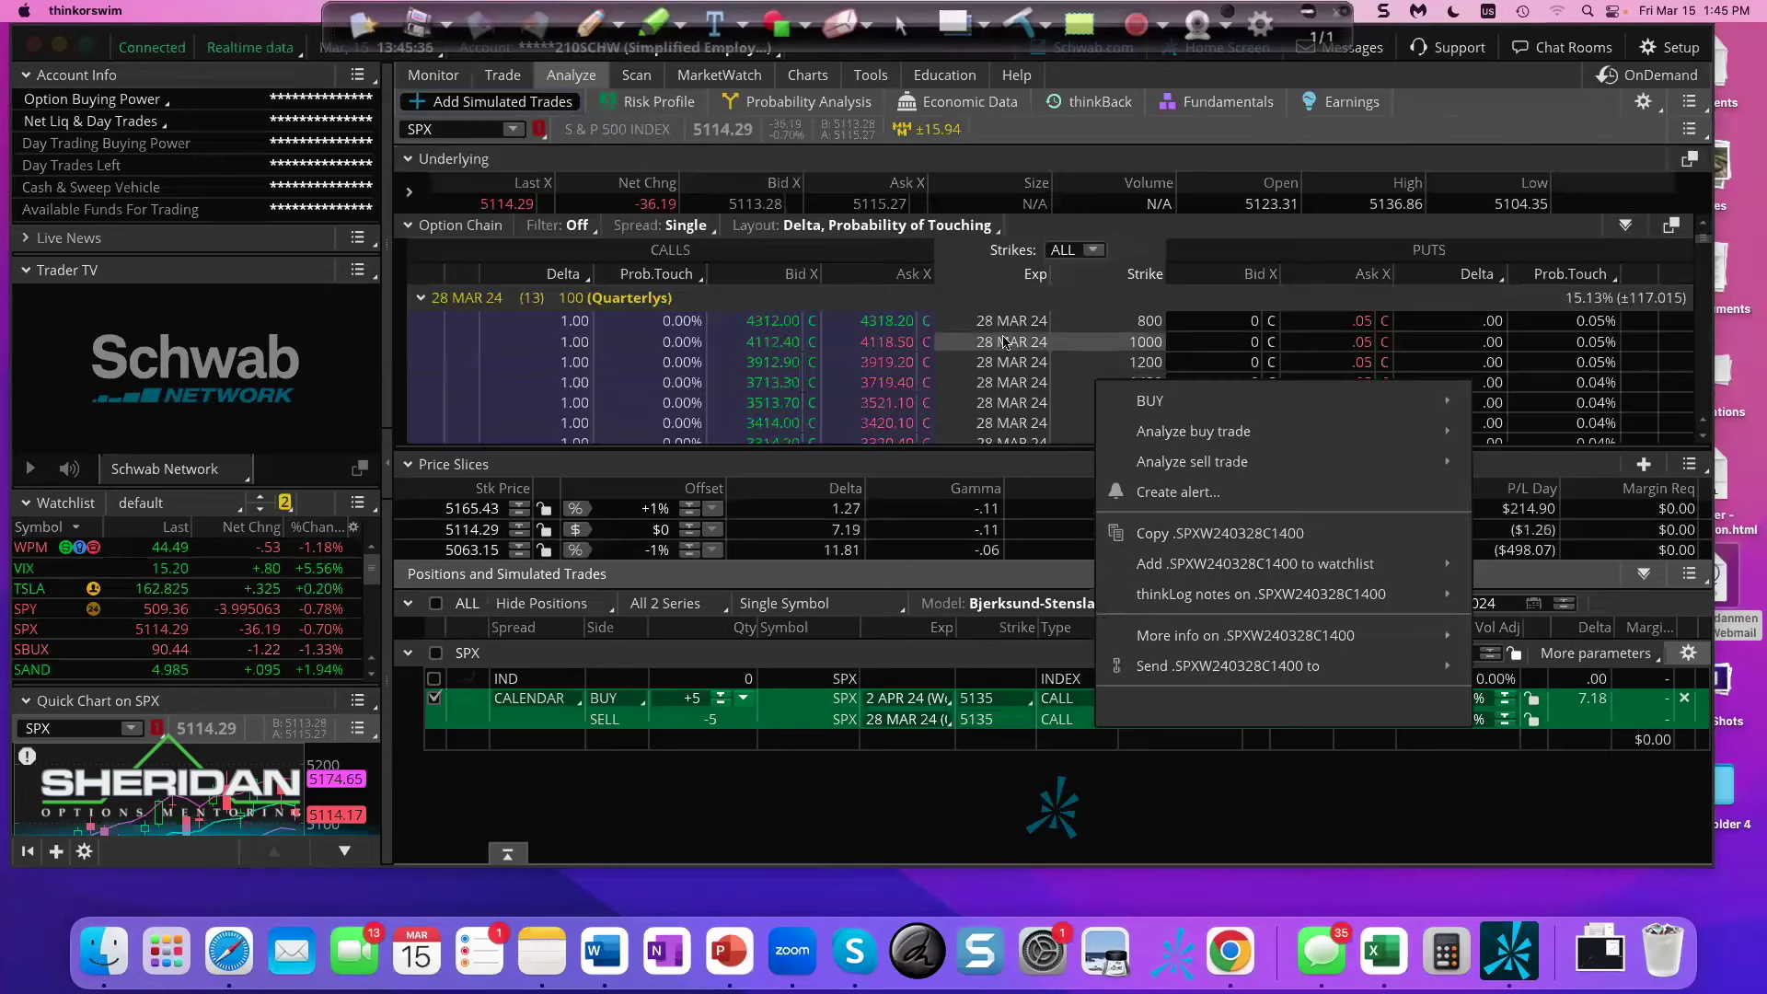
pyautogui.press('Escape')
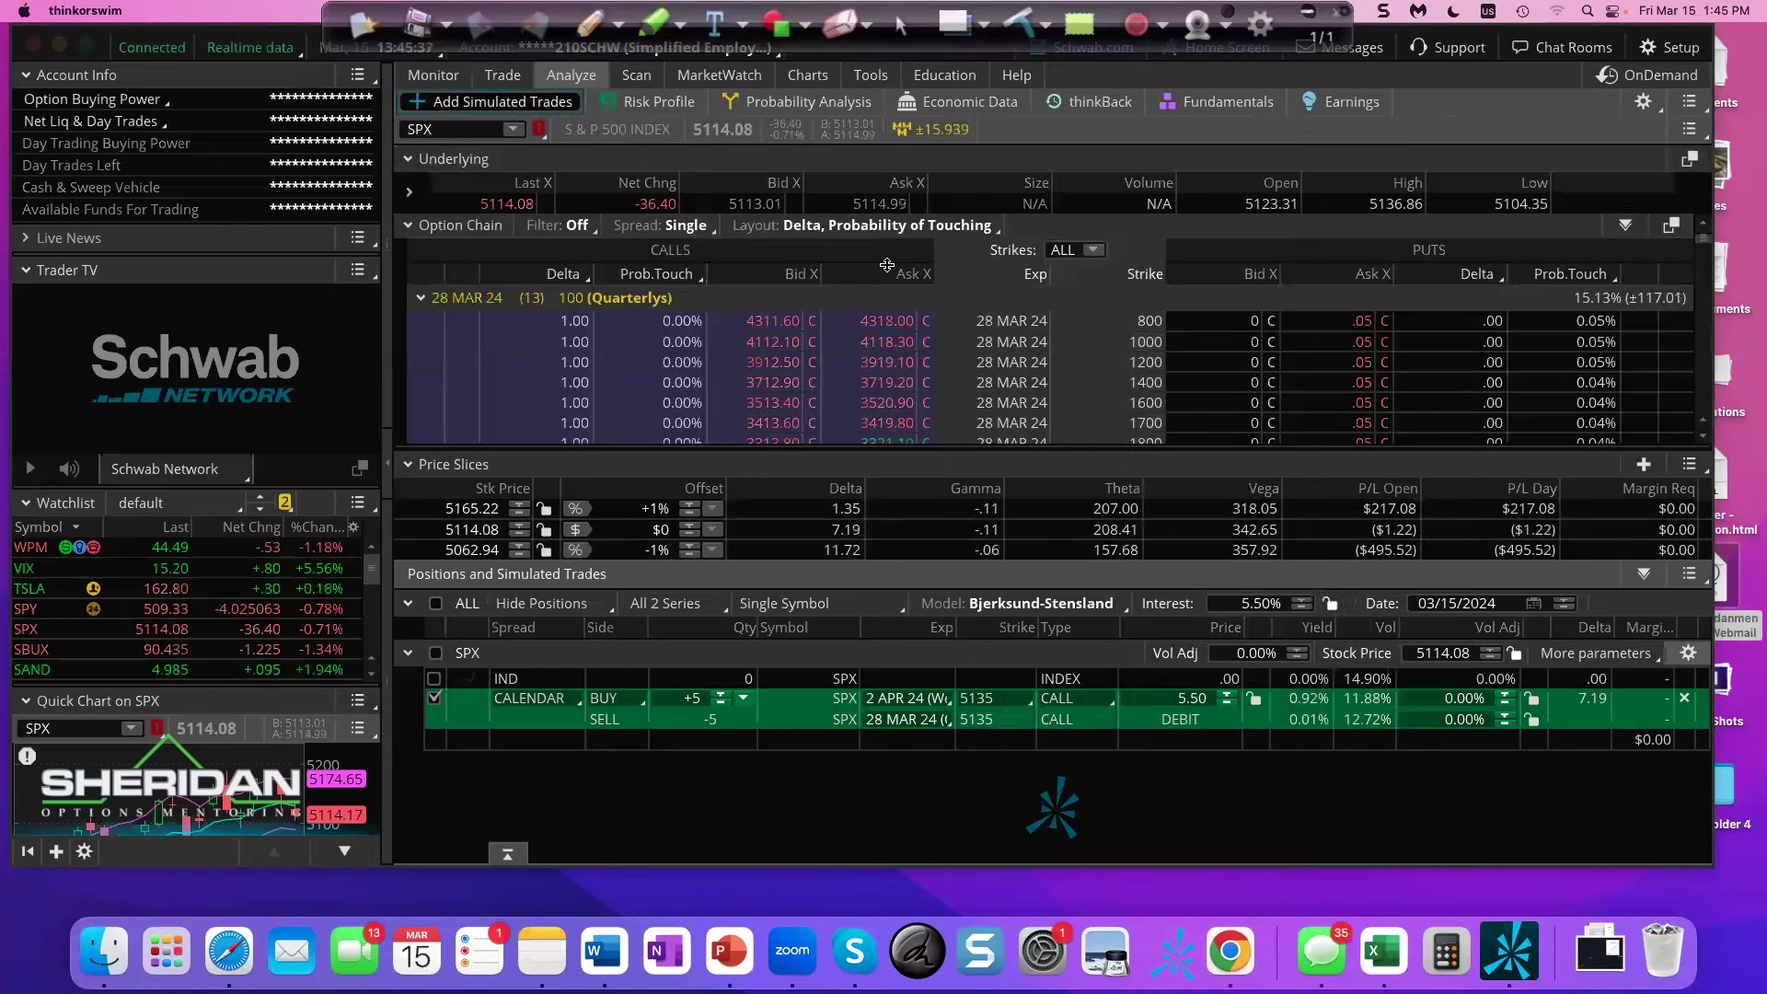
pyautogui.click(419, 300)
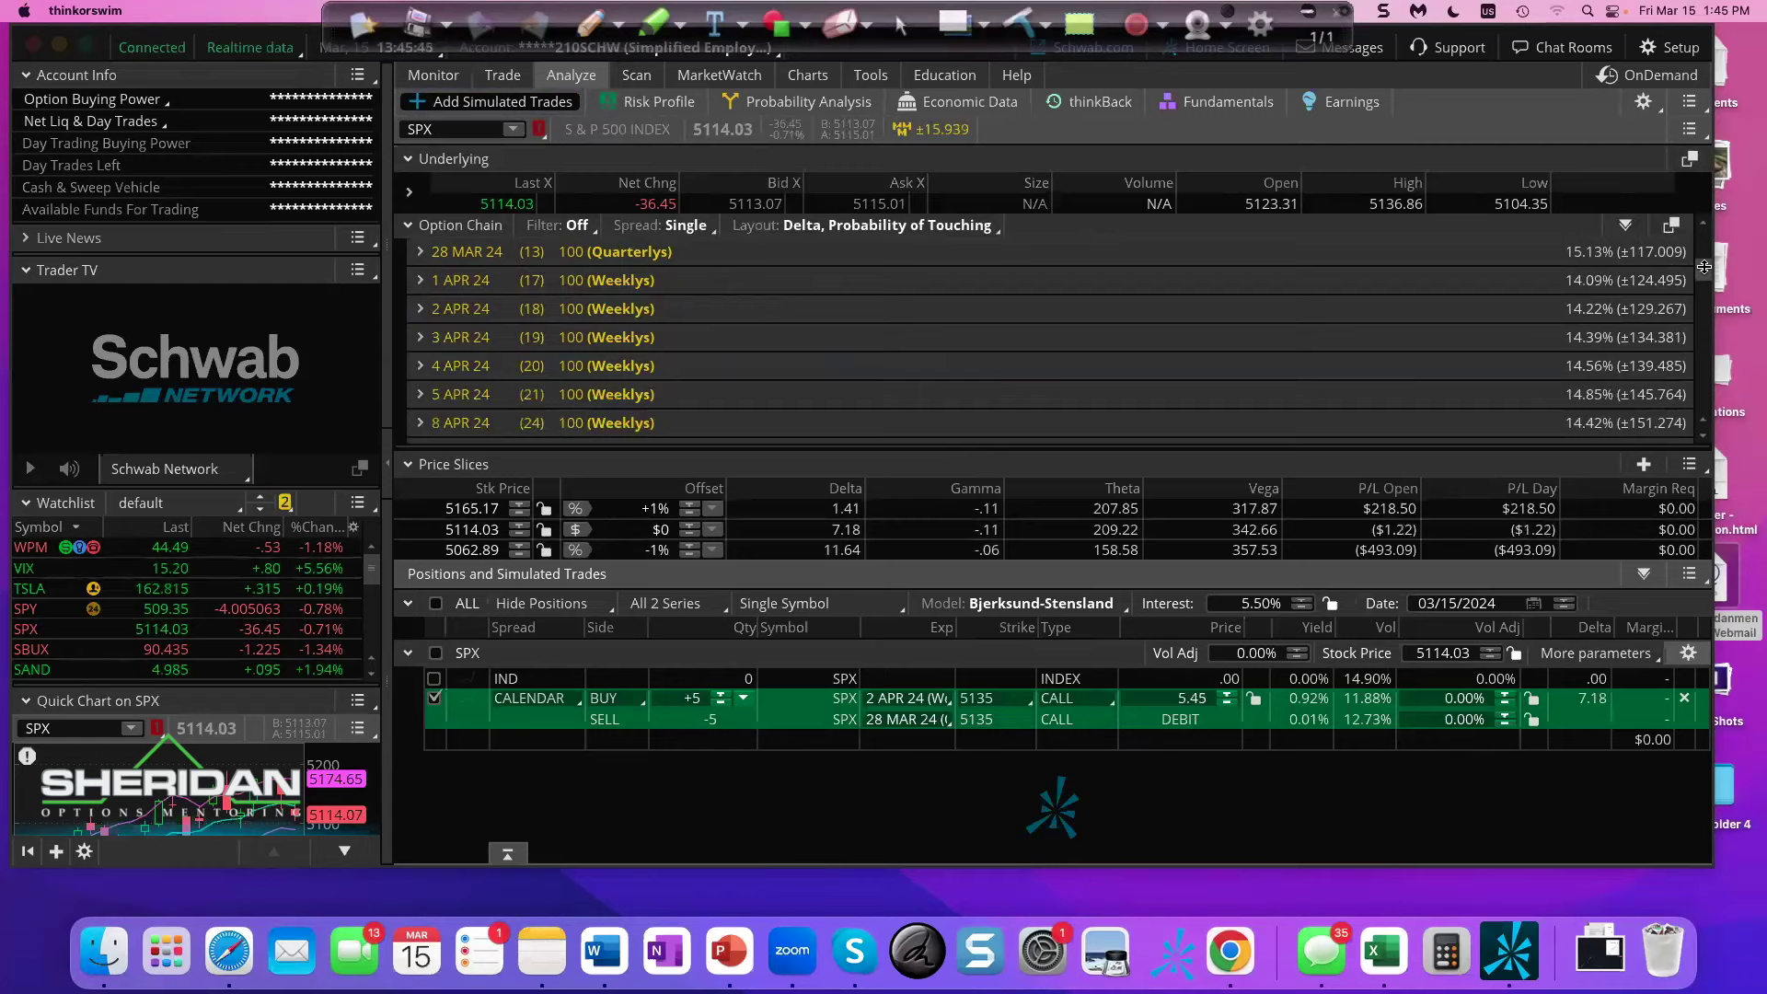
pyautogui.scroll(-5, 1705, 266)
pyautogui.scroll(-8, 1709, 282)
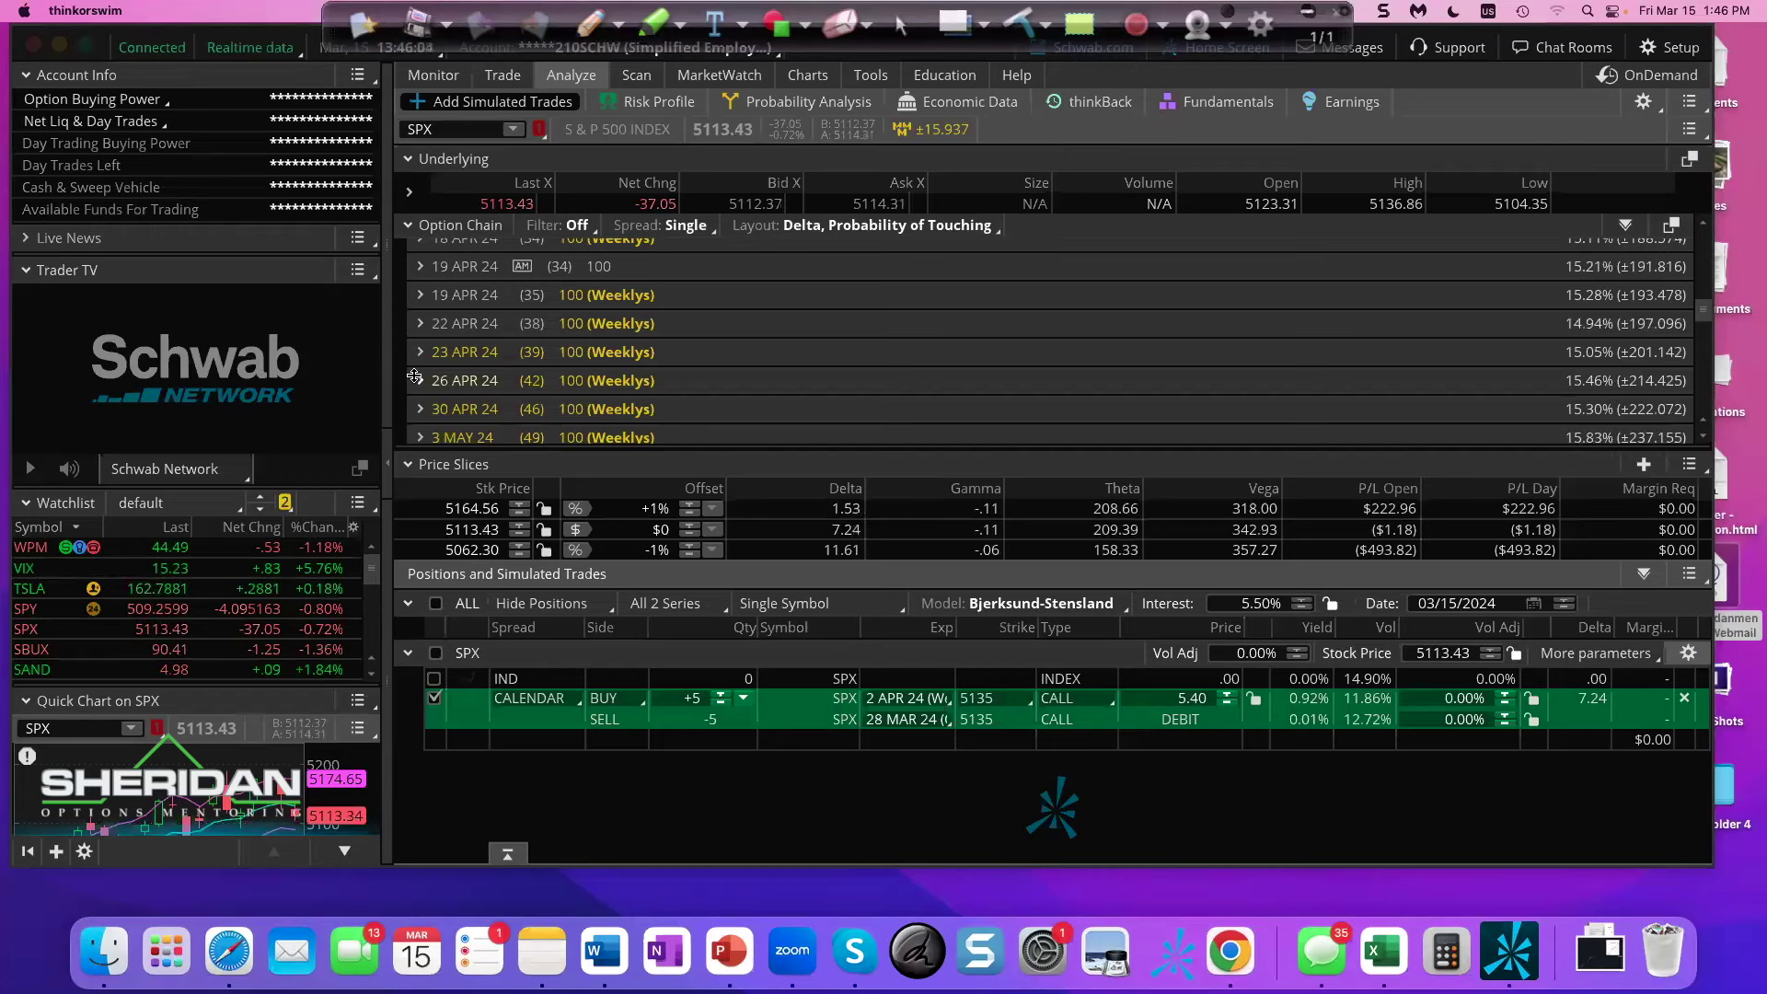
pyautogui.click(416, 378)
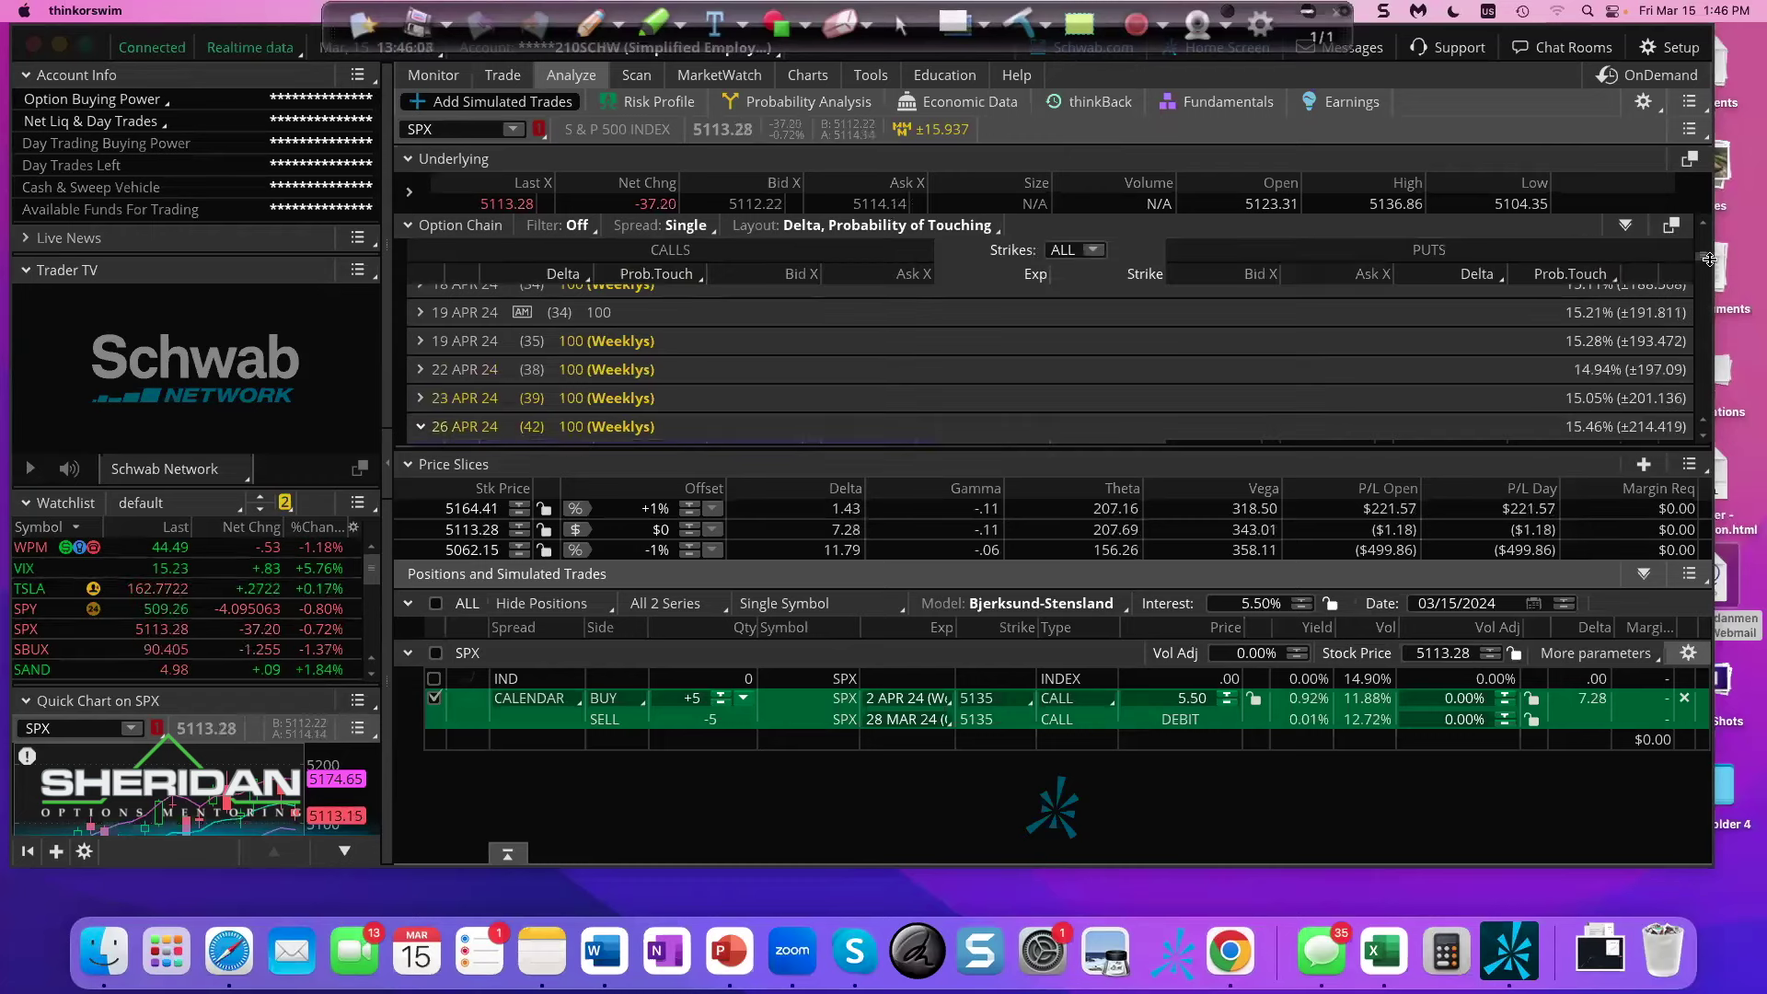
# - Scroll to the 4690 strike and bring up Analyze buy trade for its 26 APR put
pyautogui.scroll(-3, 1704, 255)
pyautogui.moveTo(1703, 256); pyautogui.dragTo(1709, 292)
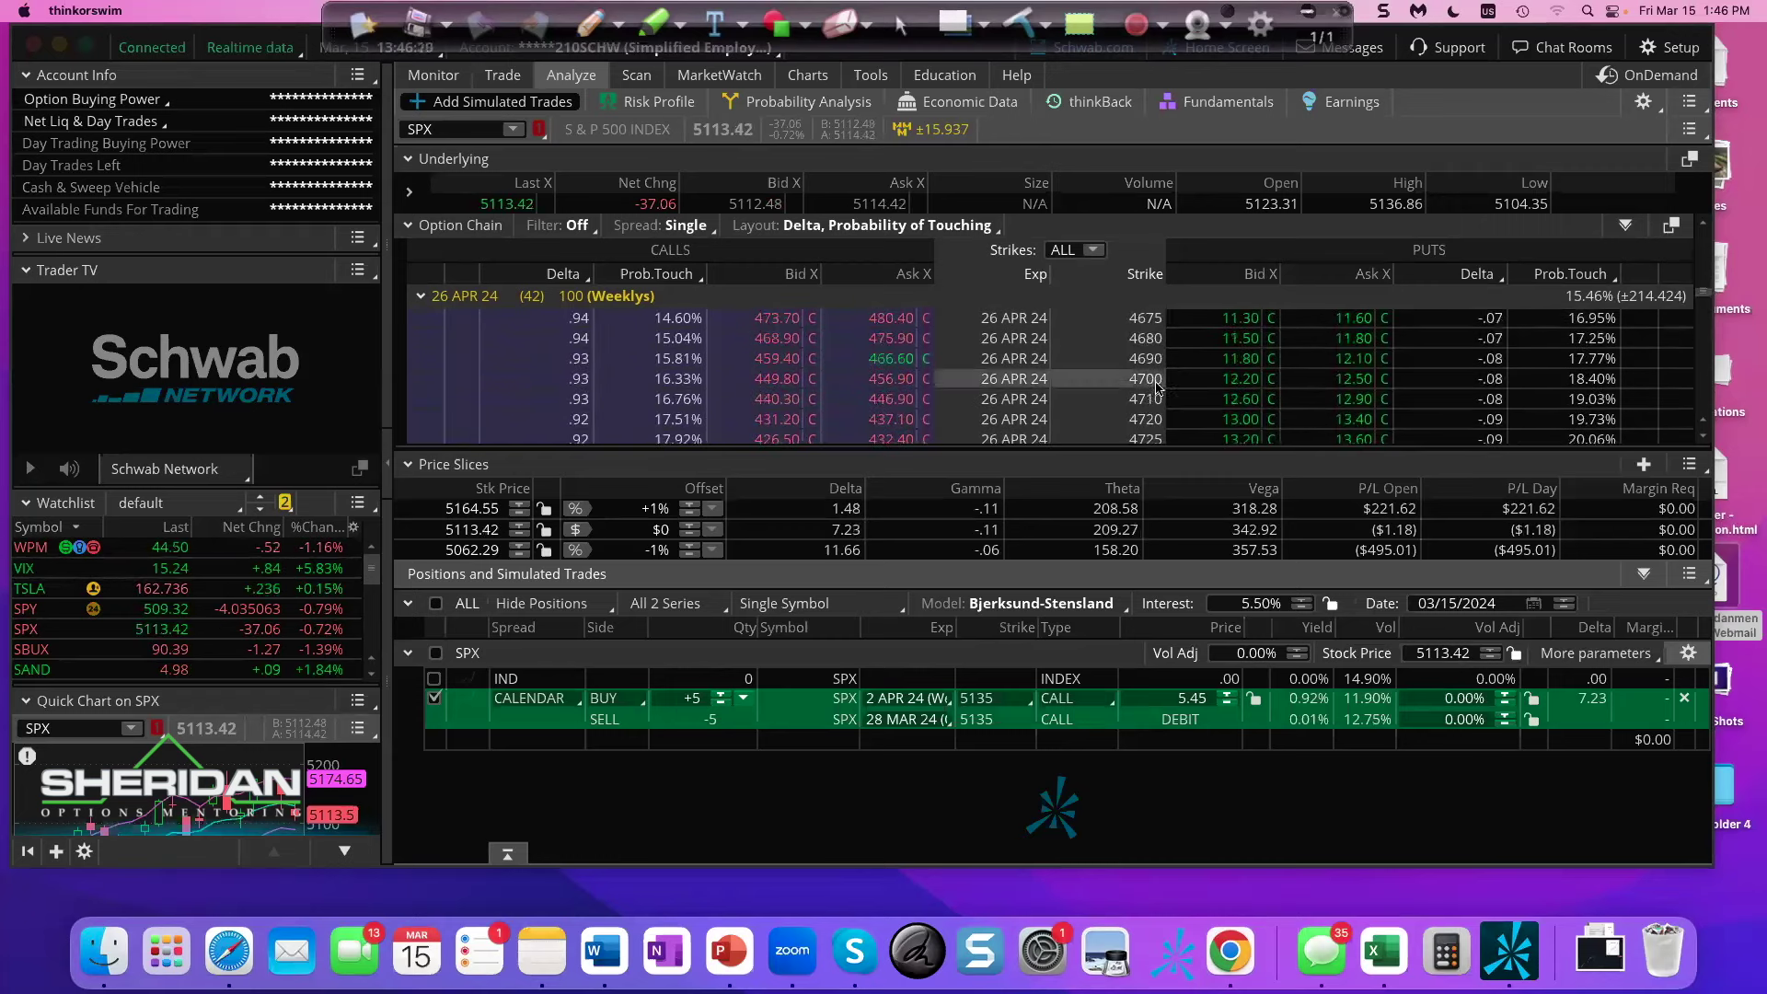
pyautogui.rightClick(1215, 354)
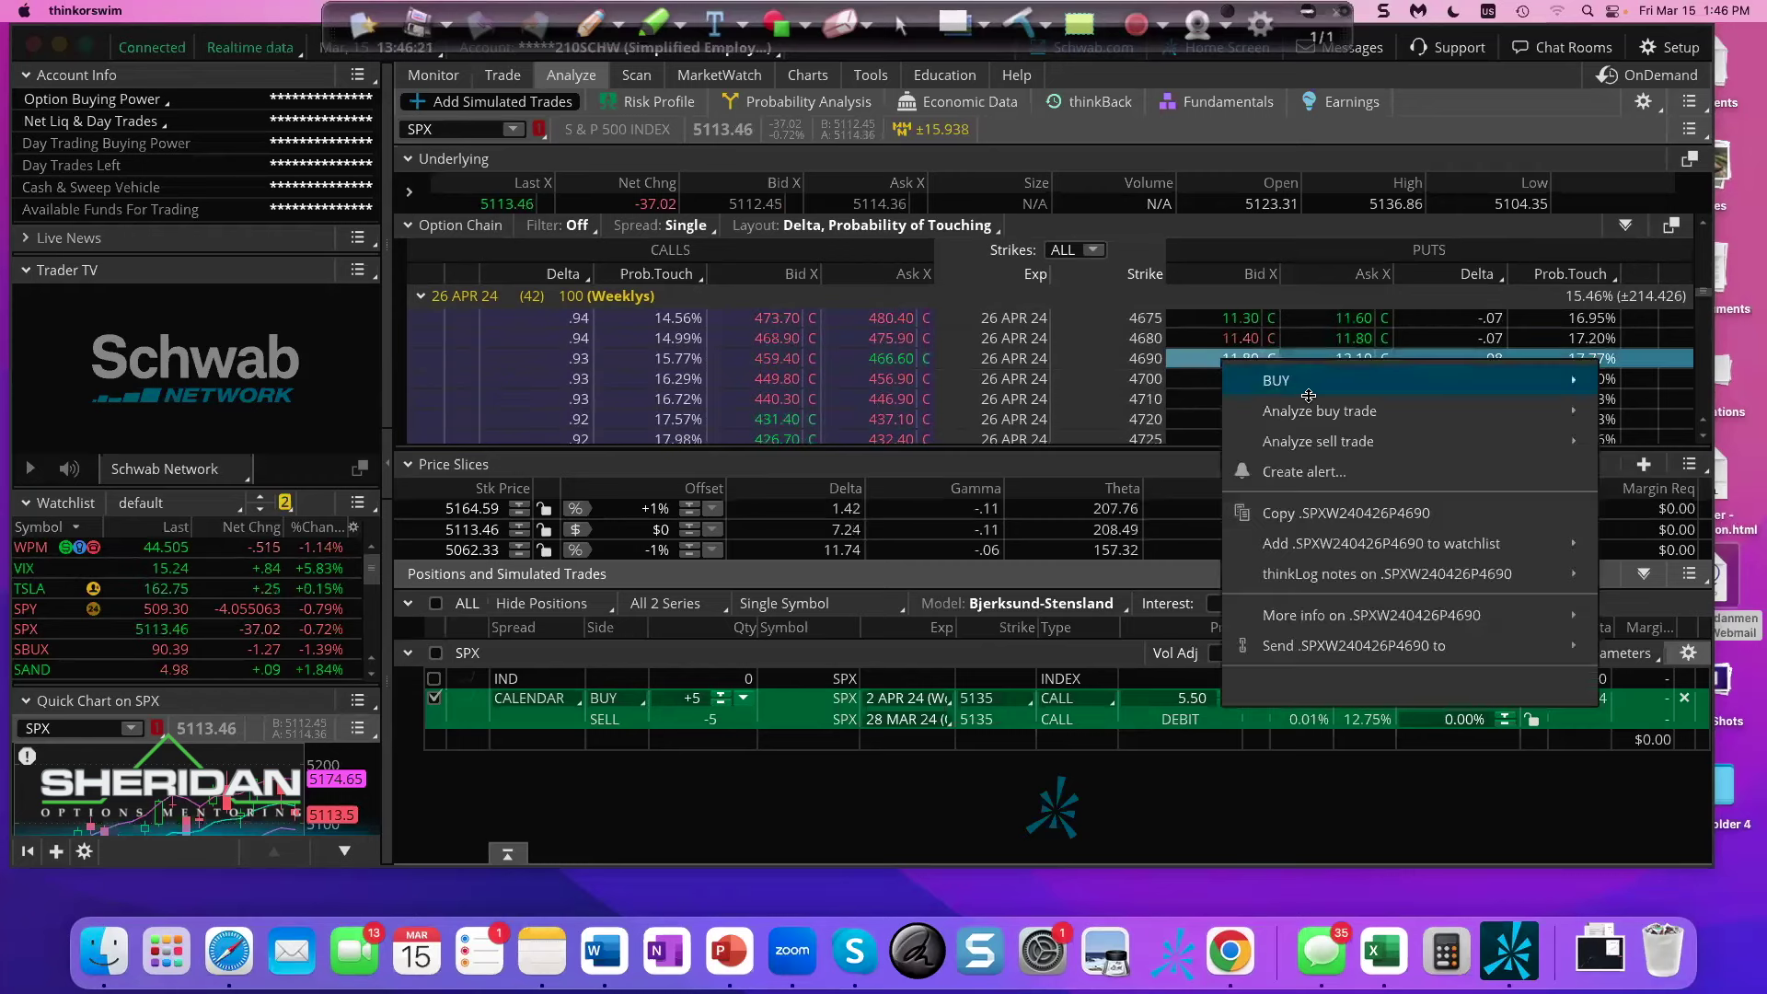
pyautogui.moveTo(1343, 410)
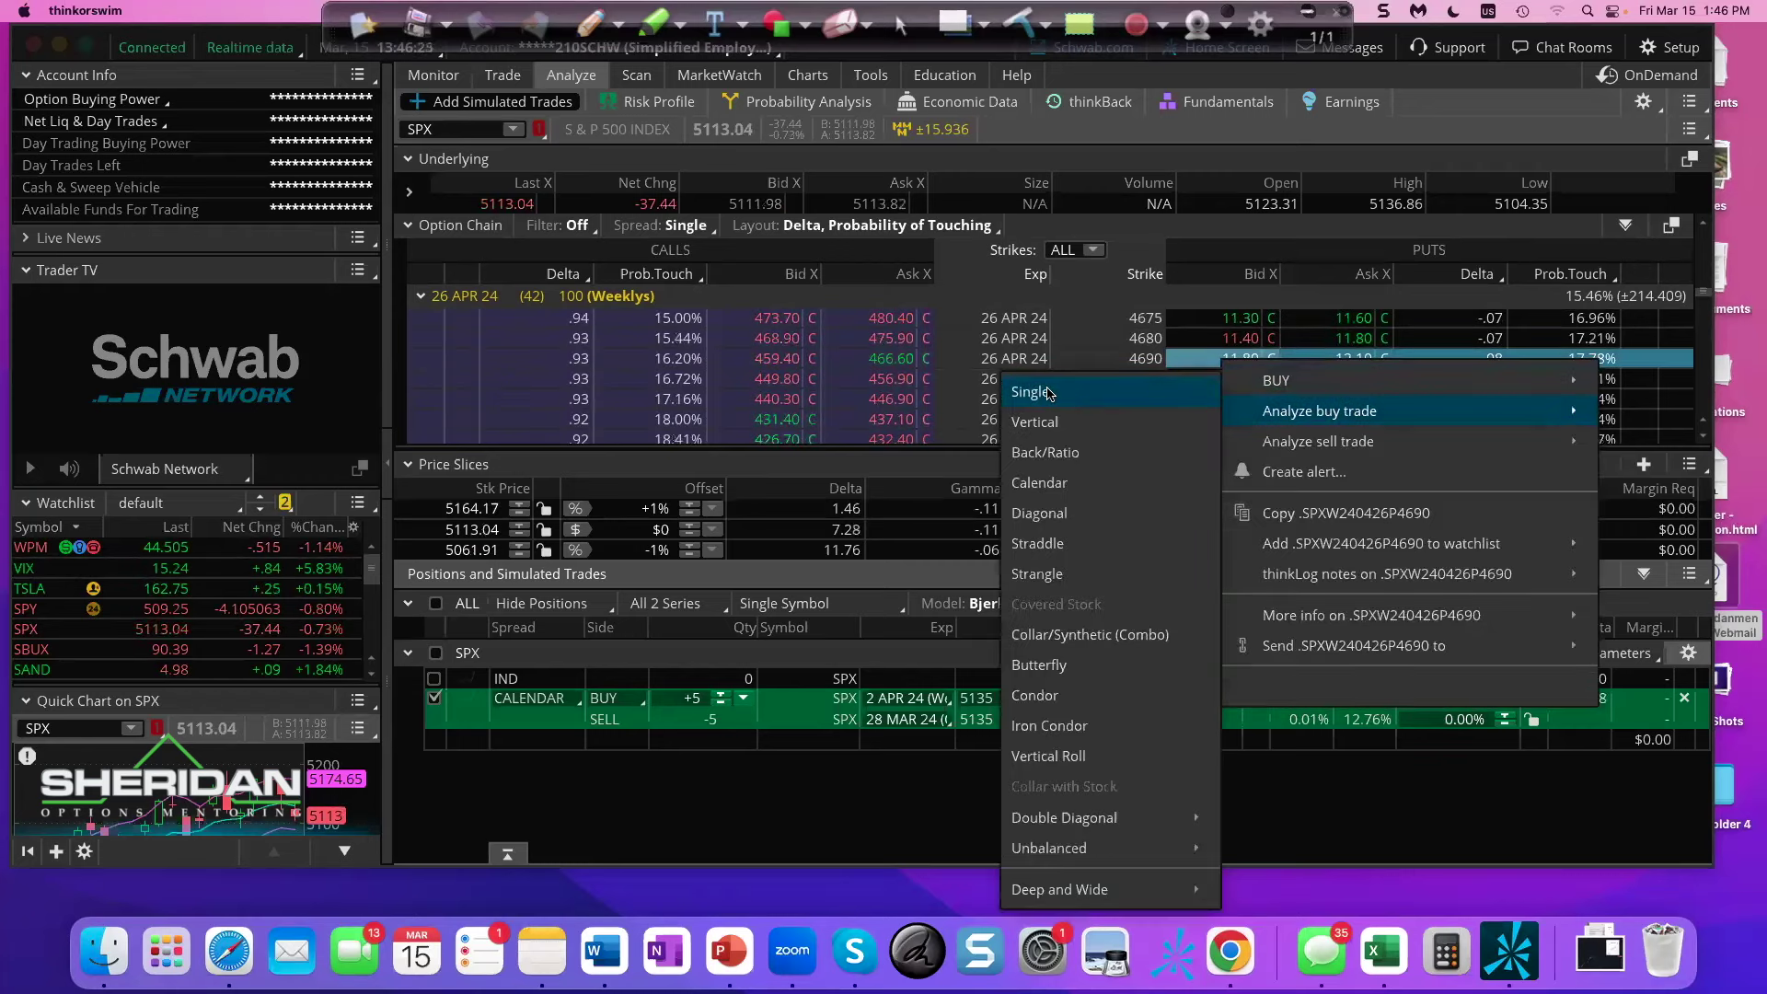
# - Add a single simulated 26 APR 24 SPX put, change its strike to 4680, and uncheck it
pyautogui.click(1049, 394)
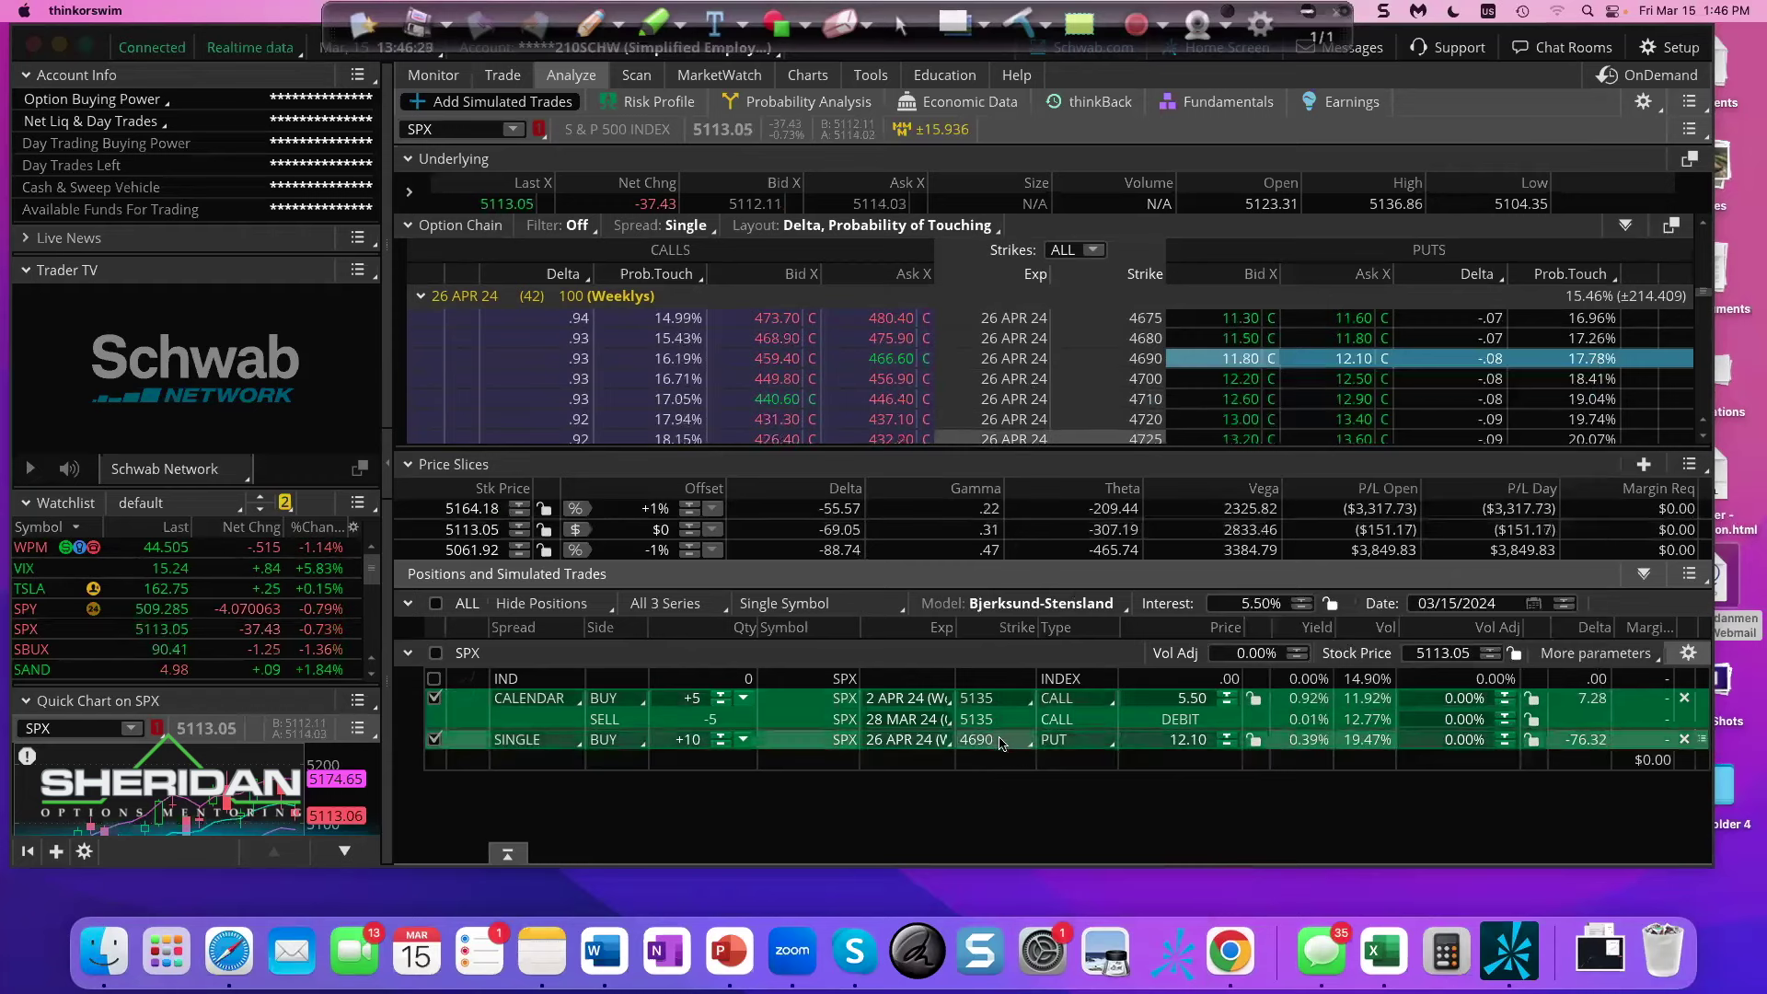
pyautogui.click(999, 741)
pyautogui.click(987, 644)
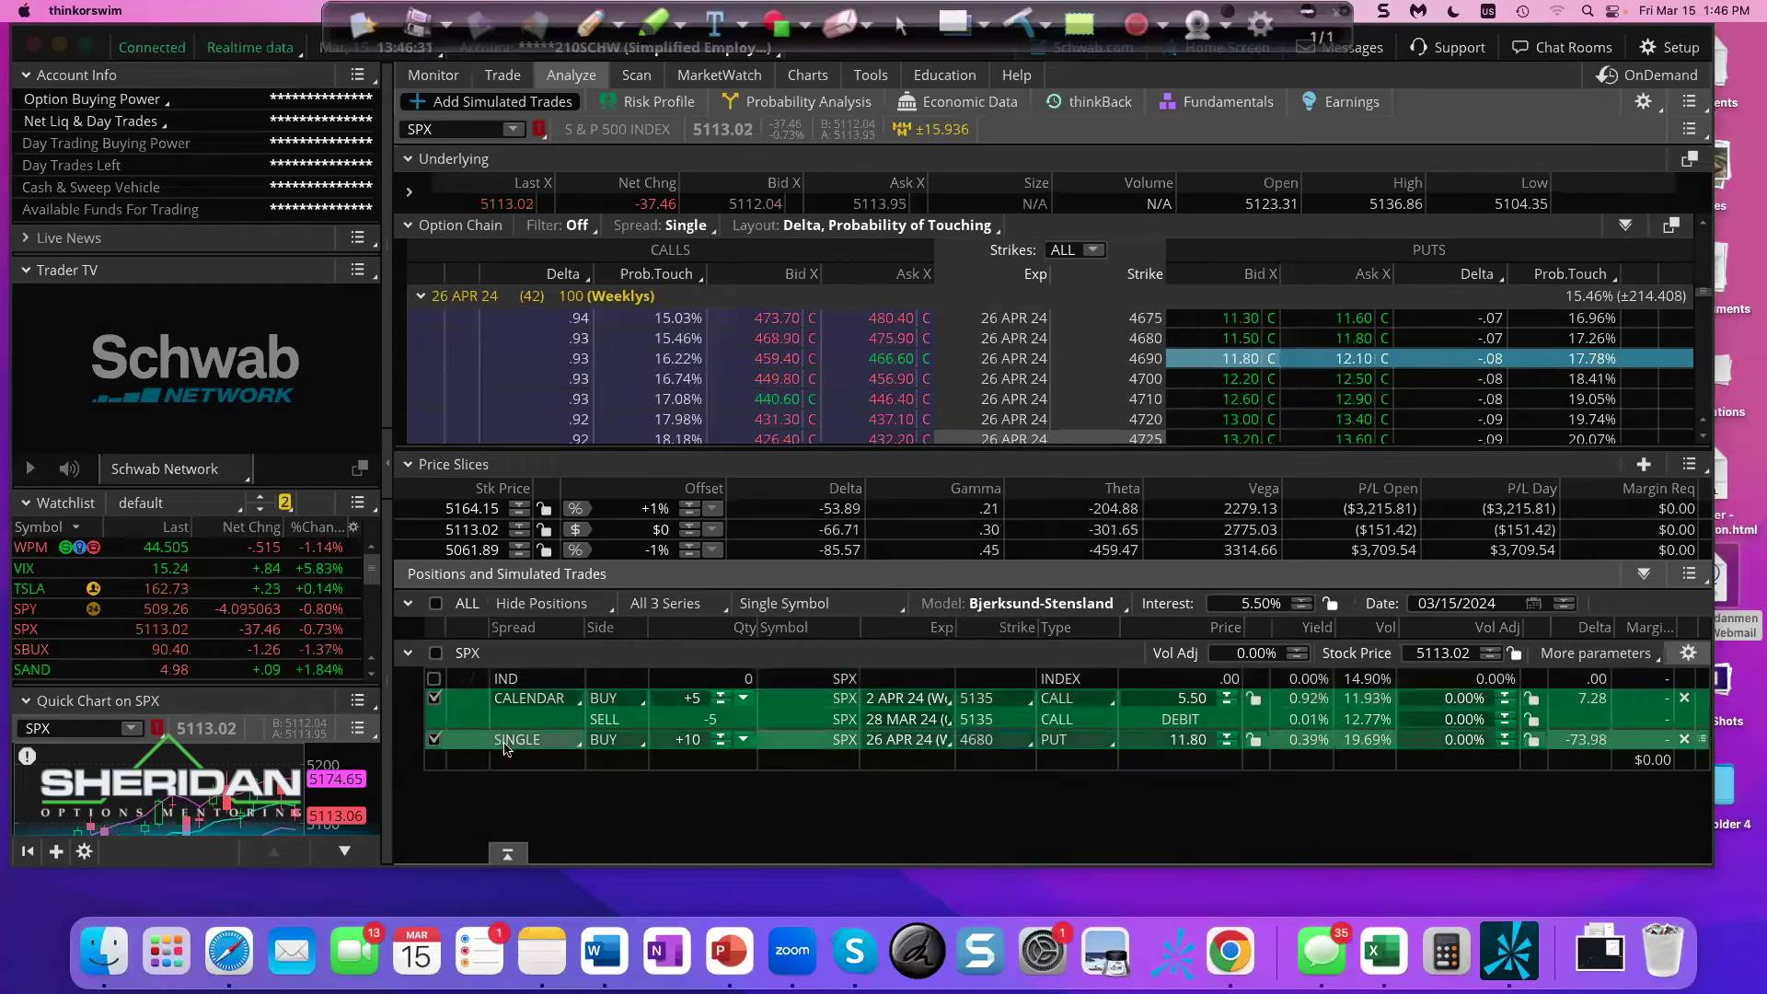
pyautogui.click(434, 739)
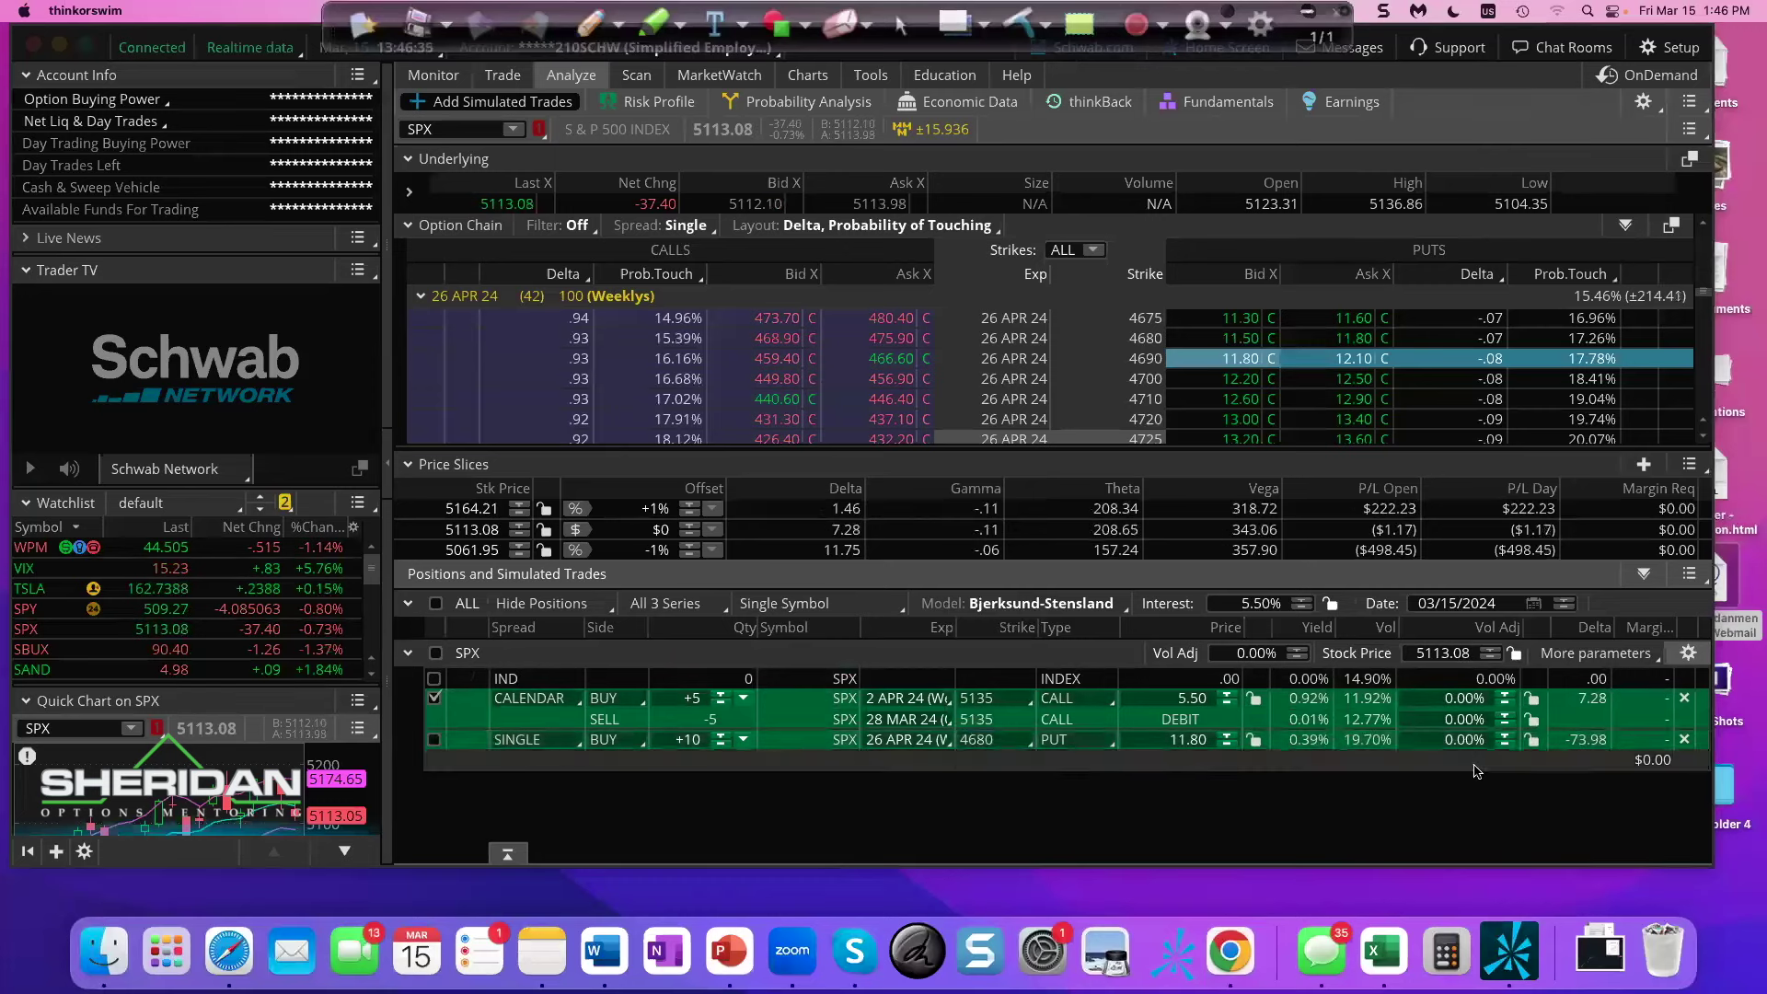
# - Lower the put quantity to +1 and display the P/L risk profile
pyautogui.click(719, 743)
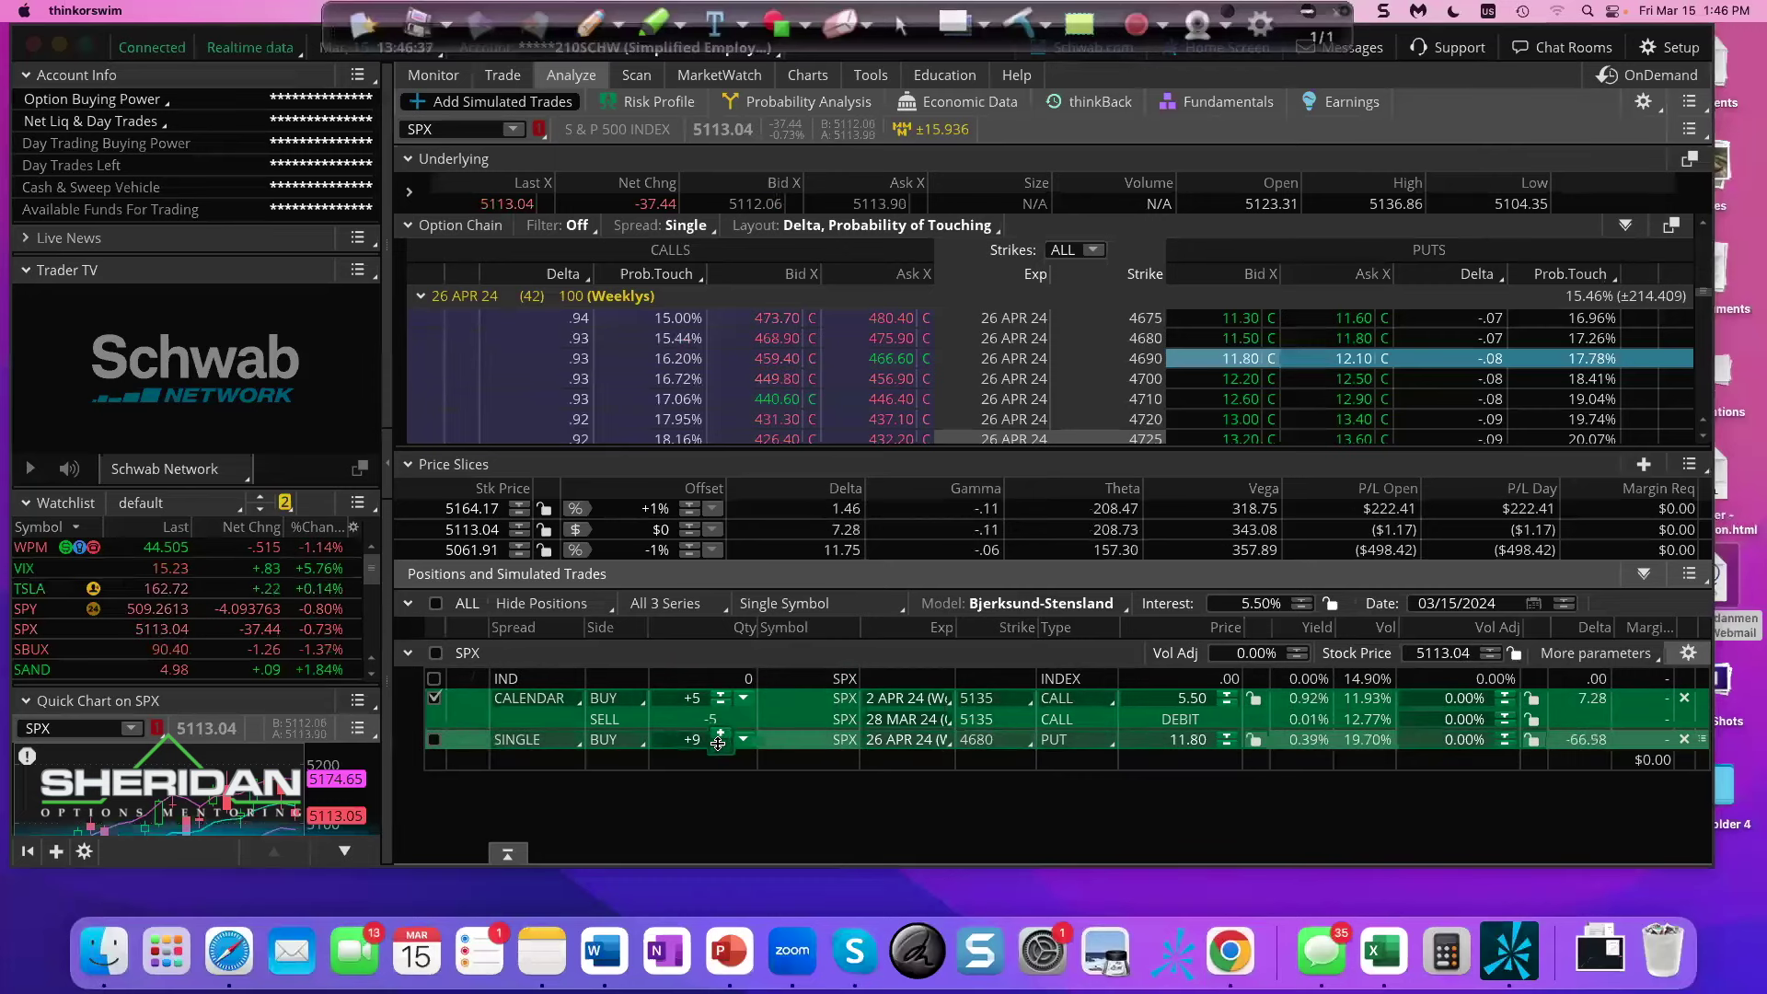
pyautogui.click(719, 743)
pyautogui.click(719, 743)
pyautogui.click(718, 742)
pyautogui.click(718, 743)
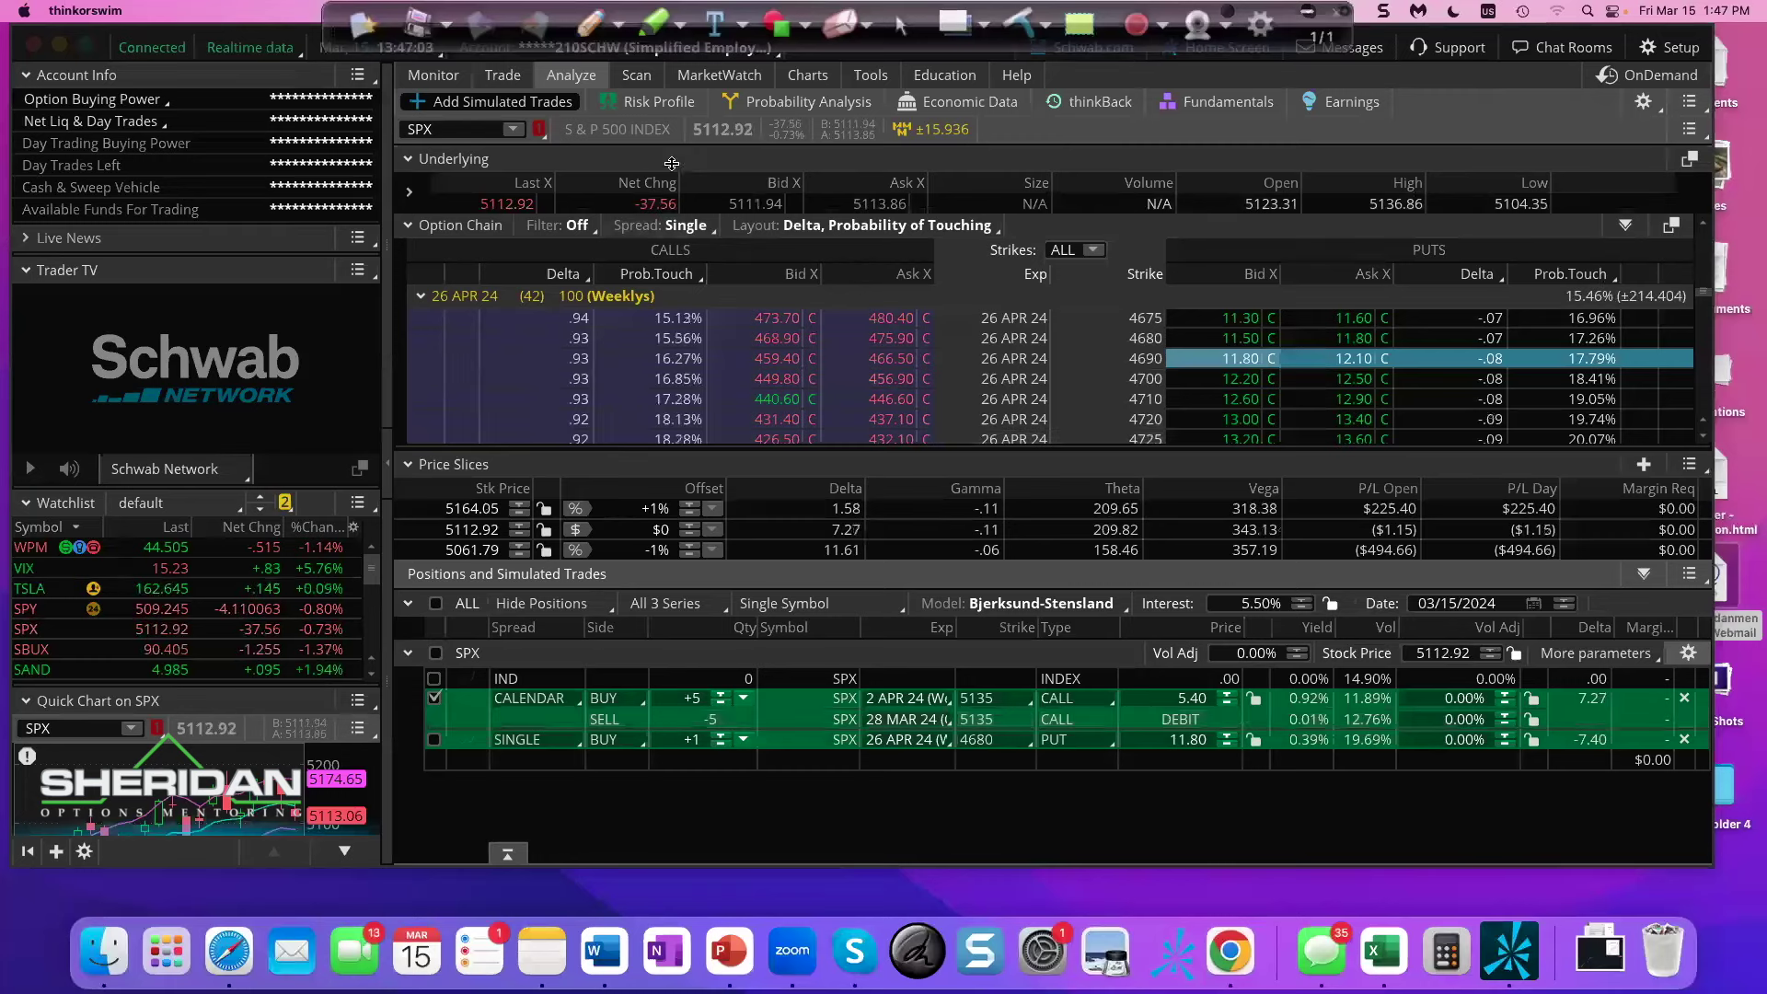
pyautogui.click(679, 104)
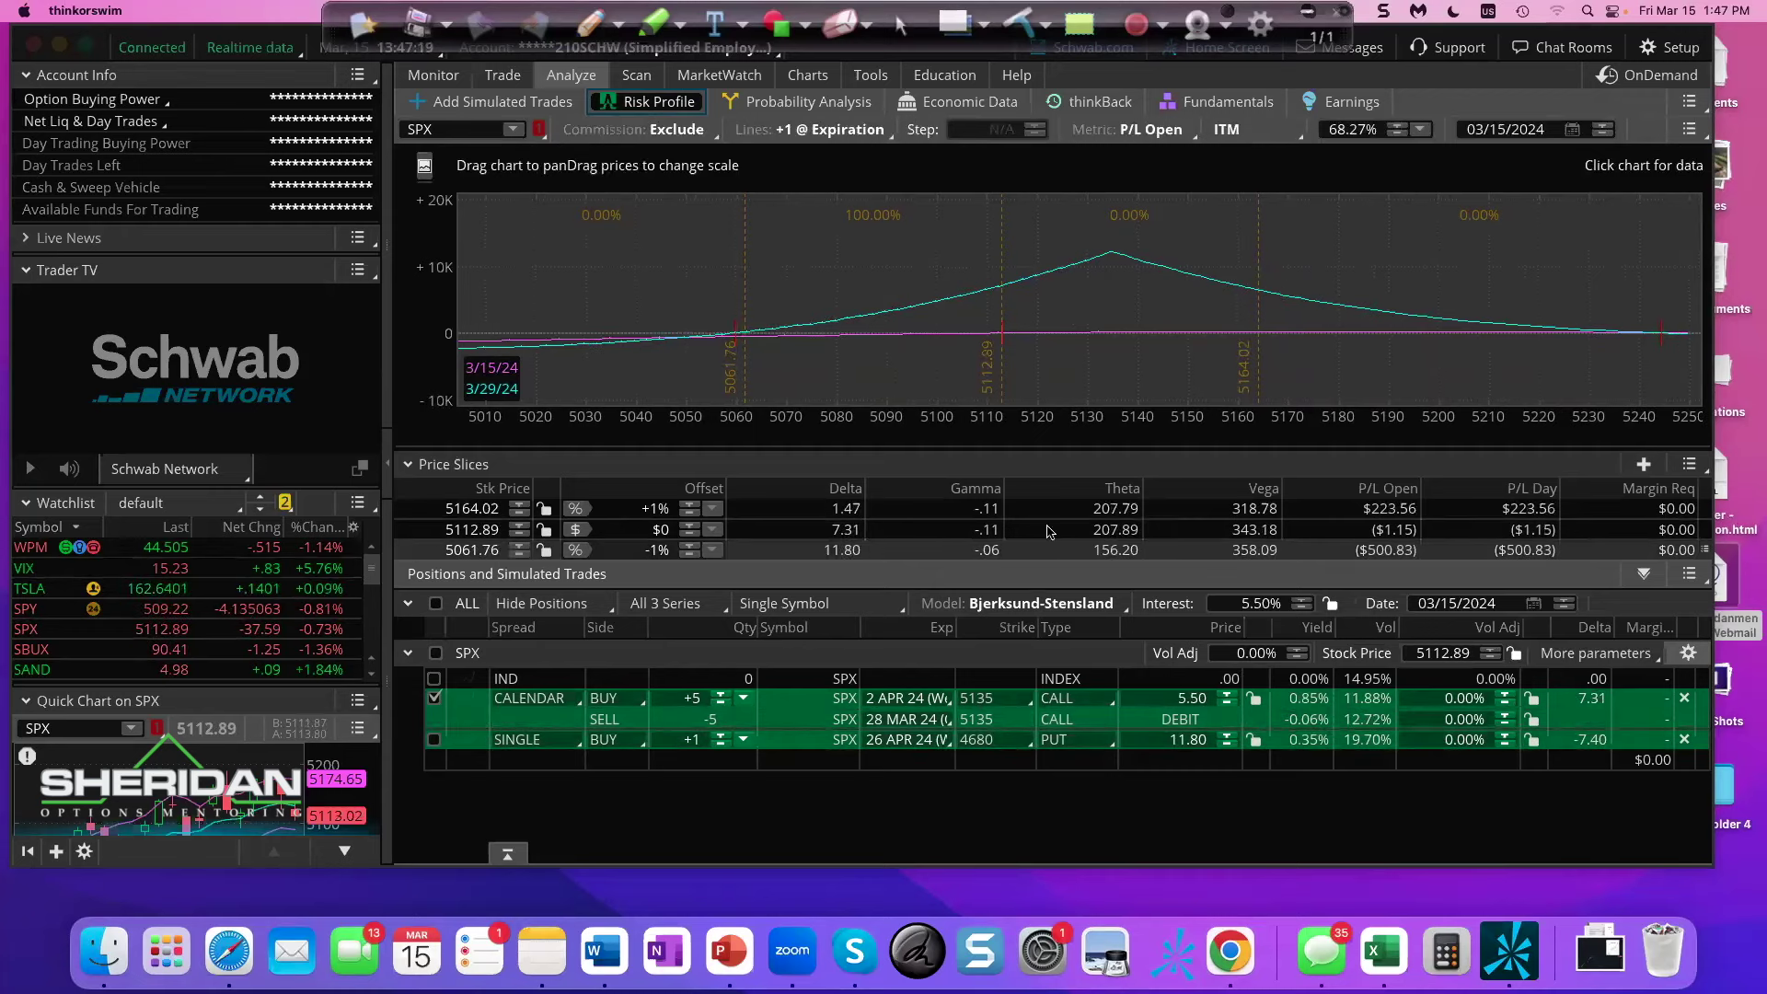
# - Include the 4680 put in the risk profile, toggling it off and on to compare P/L
pyautogui.click(434, 740)
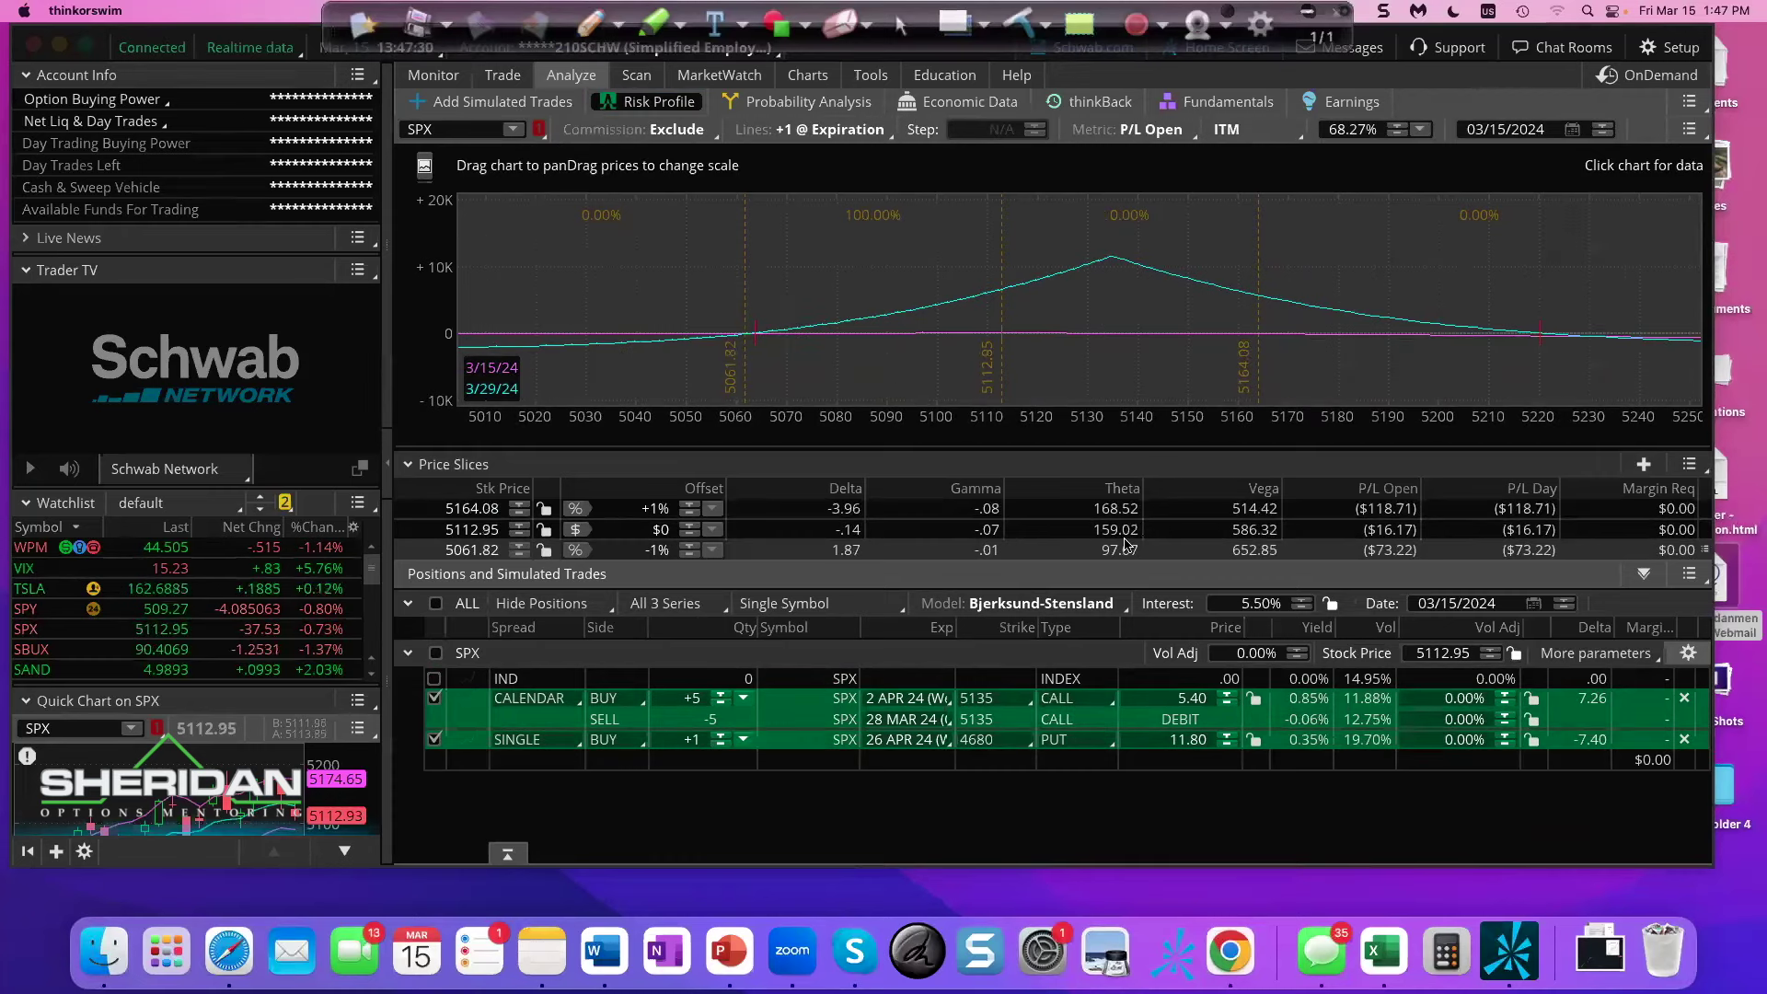
pyautogui.click(434, 740)
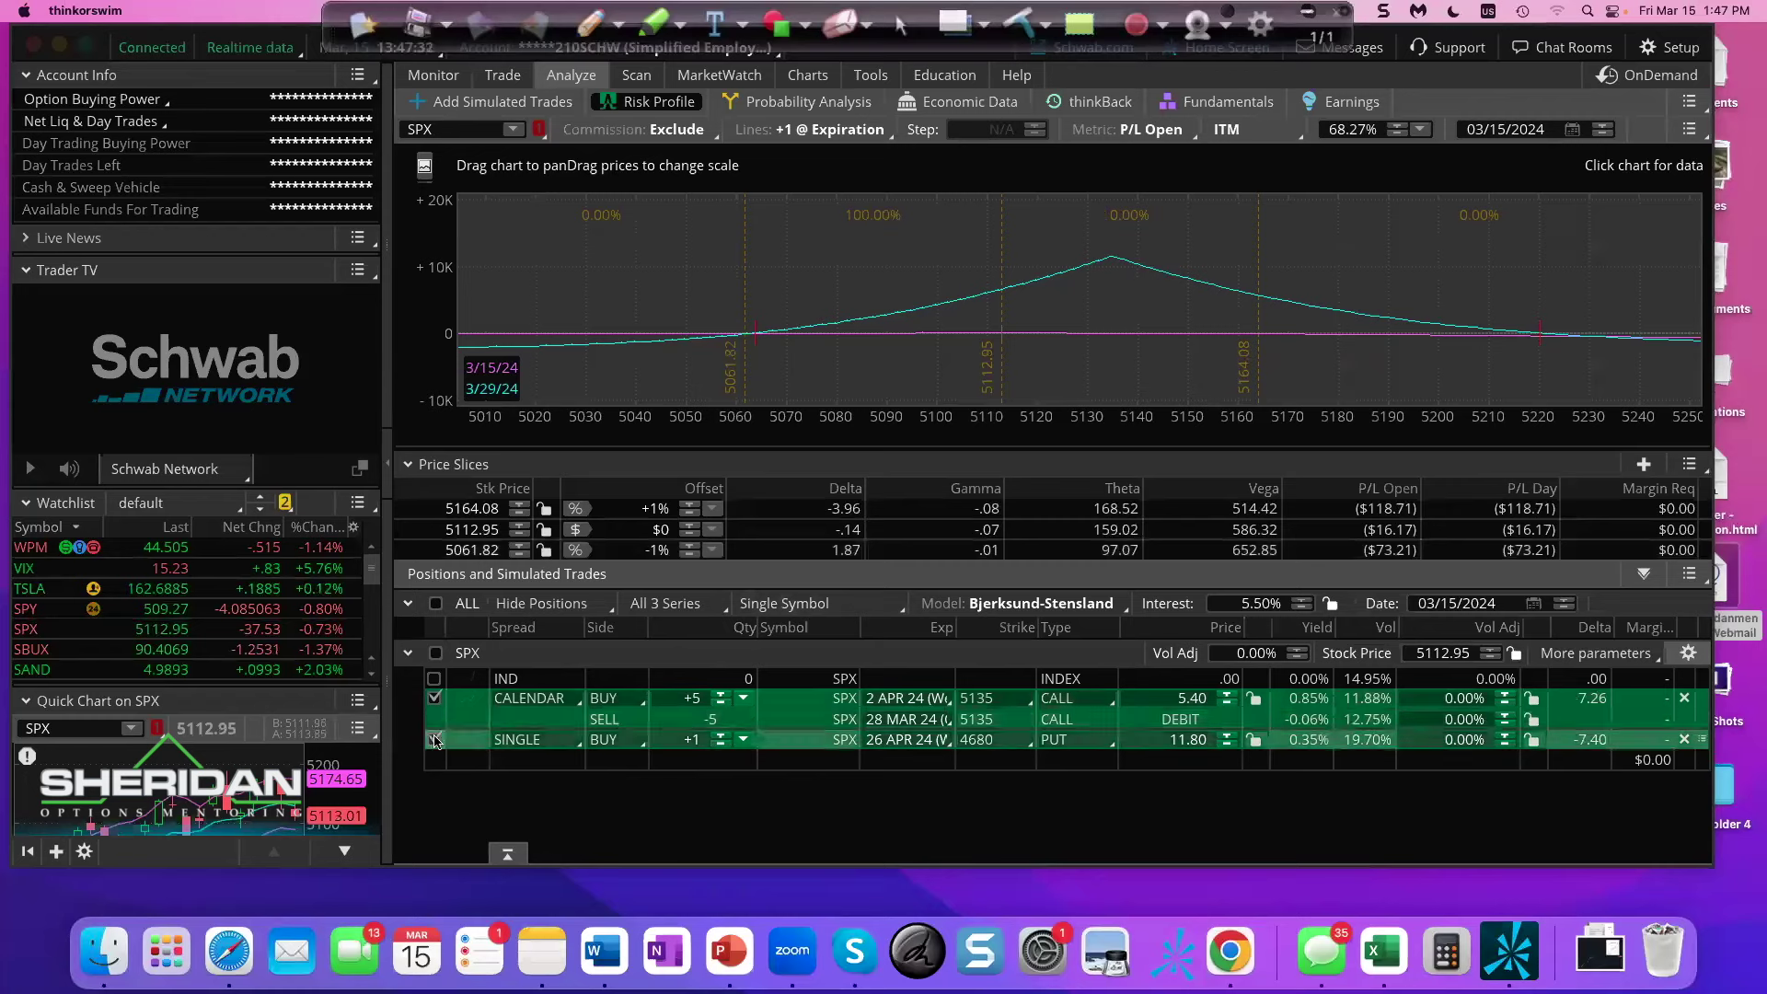
pyautogui.click(436, 740)
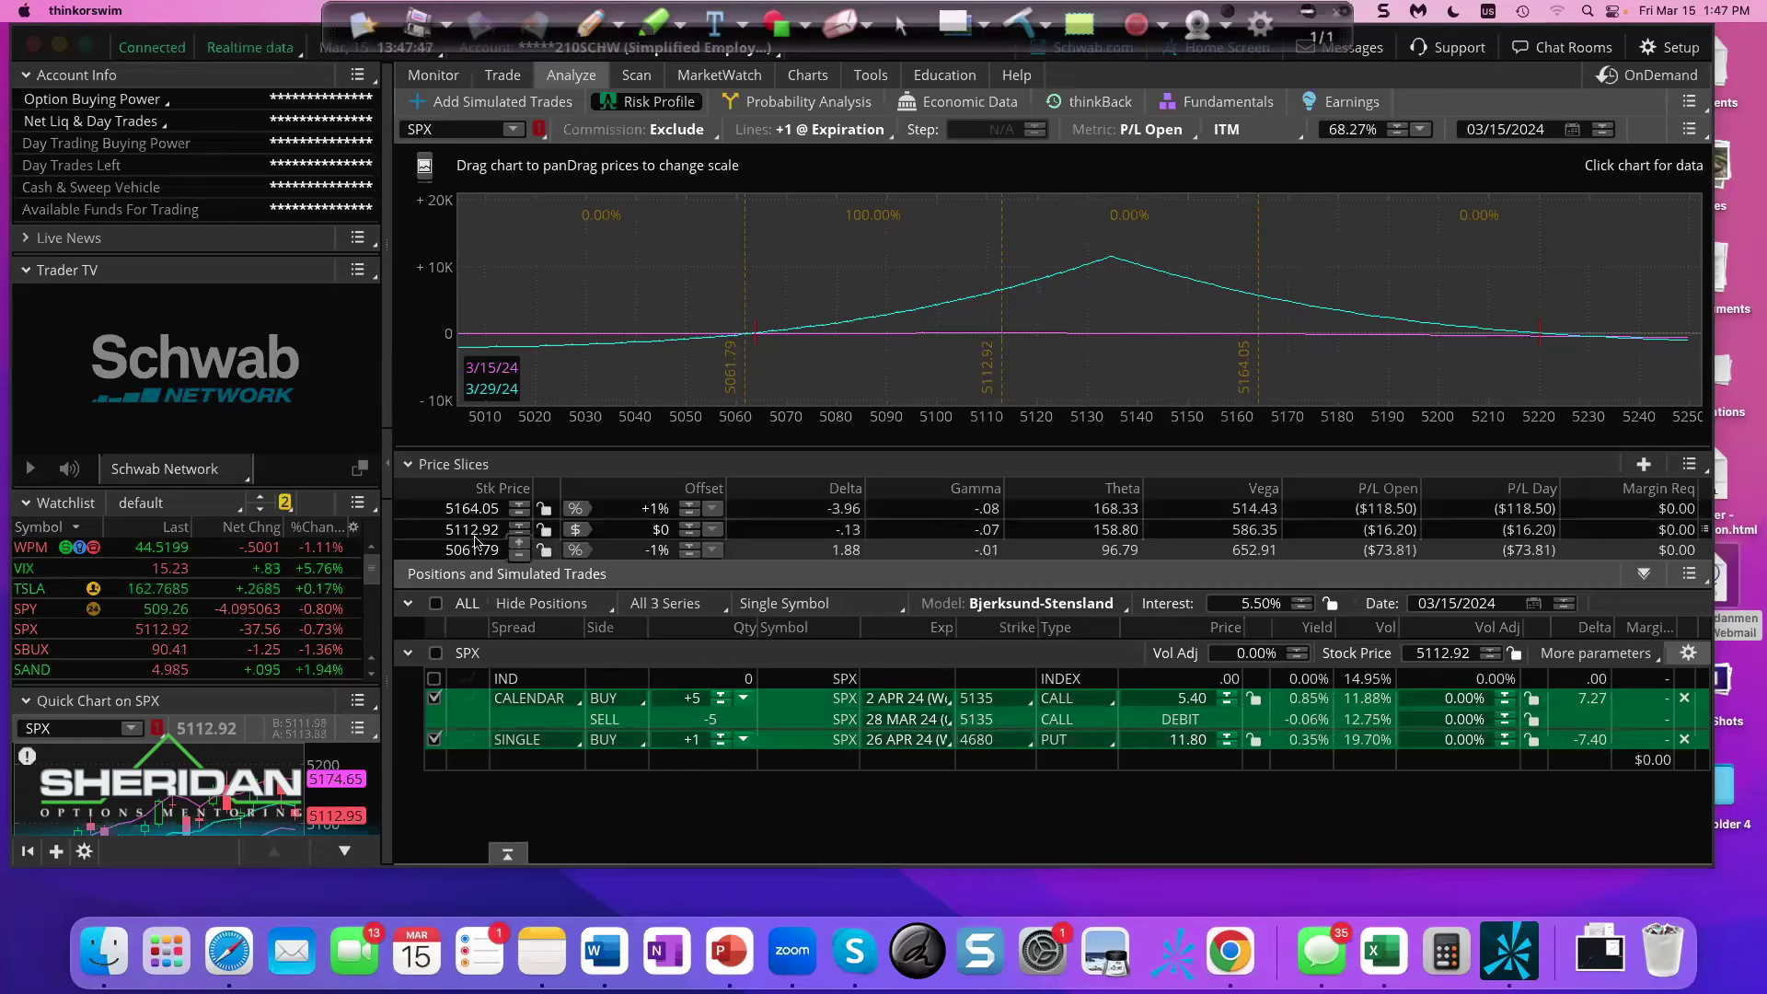
pyautogui.moveTo(1243, 213); pyautogui.dragTo(1396, 212)
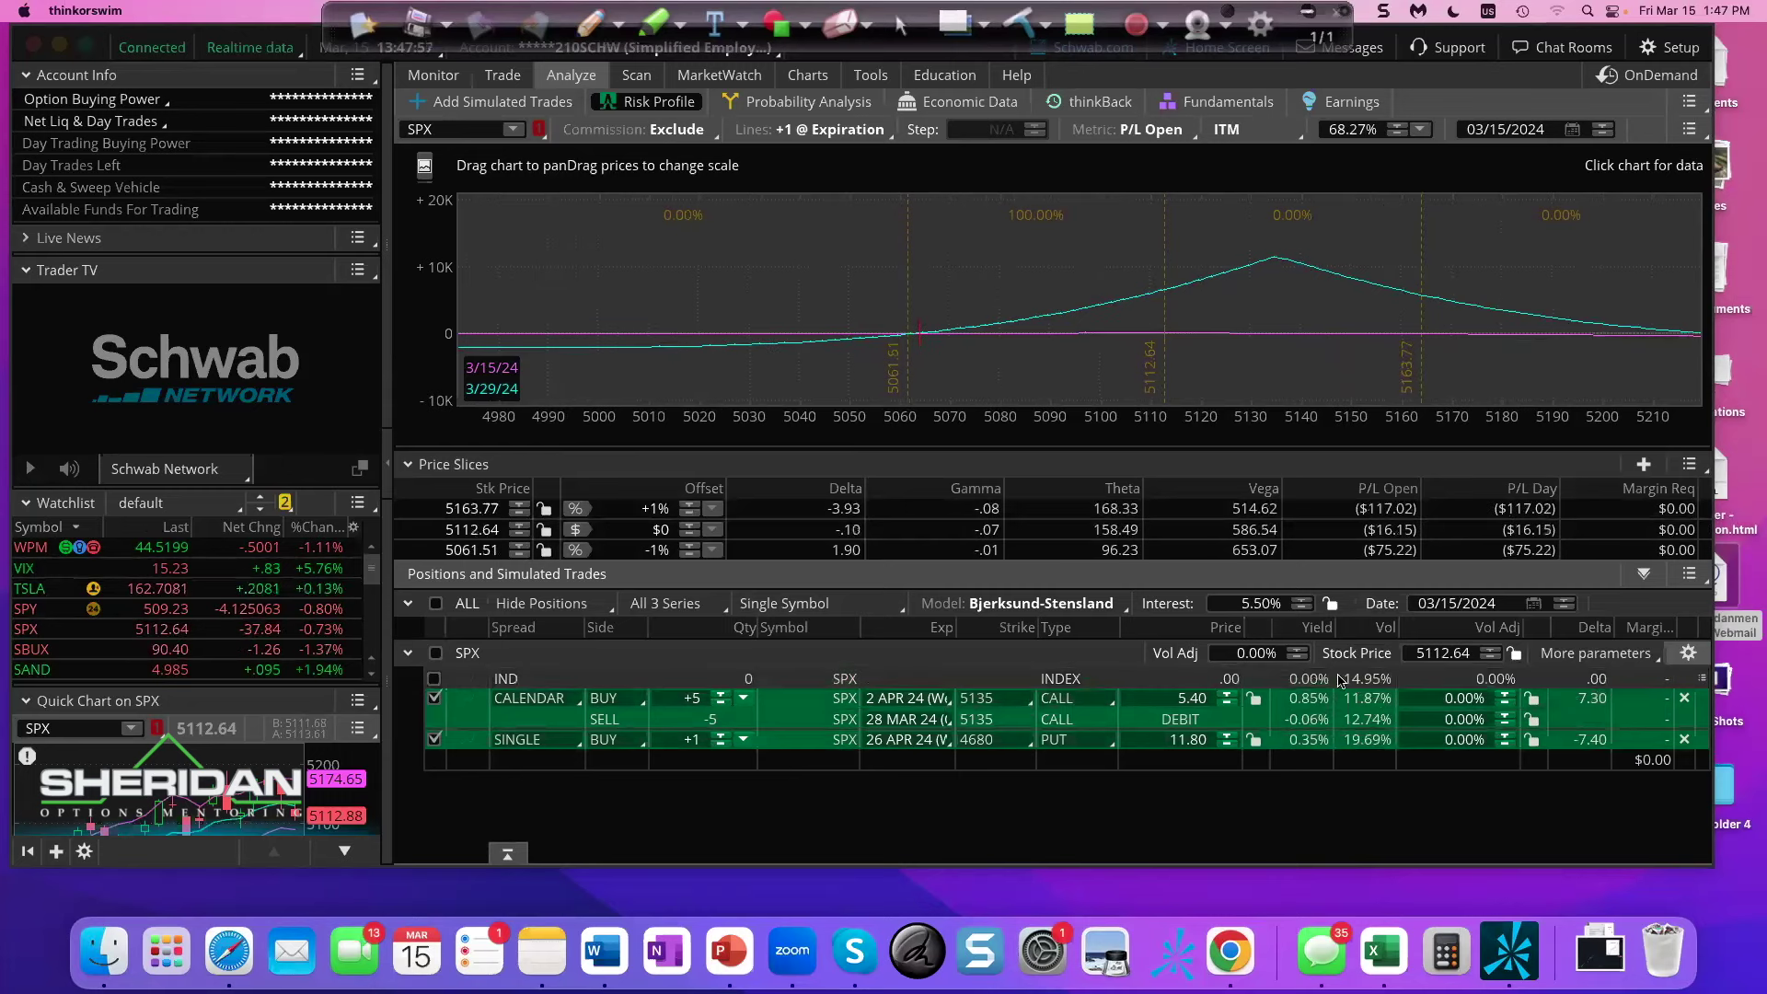
# - Raise the volatility adjustment to +3.00% and view the P/L graph at lower prices
pyautogui.click(1297, 647)
pyautogui.click(1297, 647)
pyautogui.click(1298, 647)
pyautogui.click(1297, 647)
pyautogui.click(1297, 647)
pyautogui.click(1297, 647)
pyautogui.click(1298, 647)
pyautogui.click(1297, 647)
pyautogui.click(1298, 647)
pyautogui.click(1297, 647)
pyautogui.click(1298, 647)
pyautogui.click(1299, 647)
pyautogui.click(1298, 647)
pyautogui.click(1299, 647)
pyautogui.click(1299, 647)
pyautogui.click(1298, 647)
pyautogui.click(1299, 647)
pyautogui.click(1298, 647)
pyautogui.click(1298, 647)
pyautogui.click(1298, 647)
pyautogui.click(1298, 646)
pyautogui.click(1298, 647)
pyautogui.click(1299, 647)
pyautogui.click(1298, 647)
pyautogui.click(1299, 649)
pyautogui.click(1300, 653)
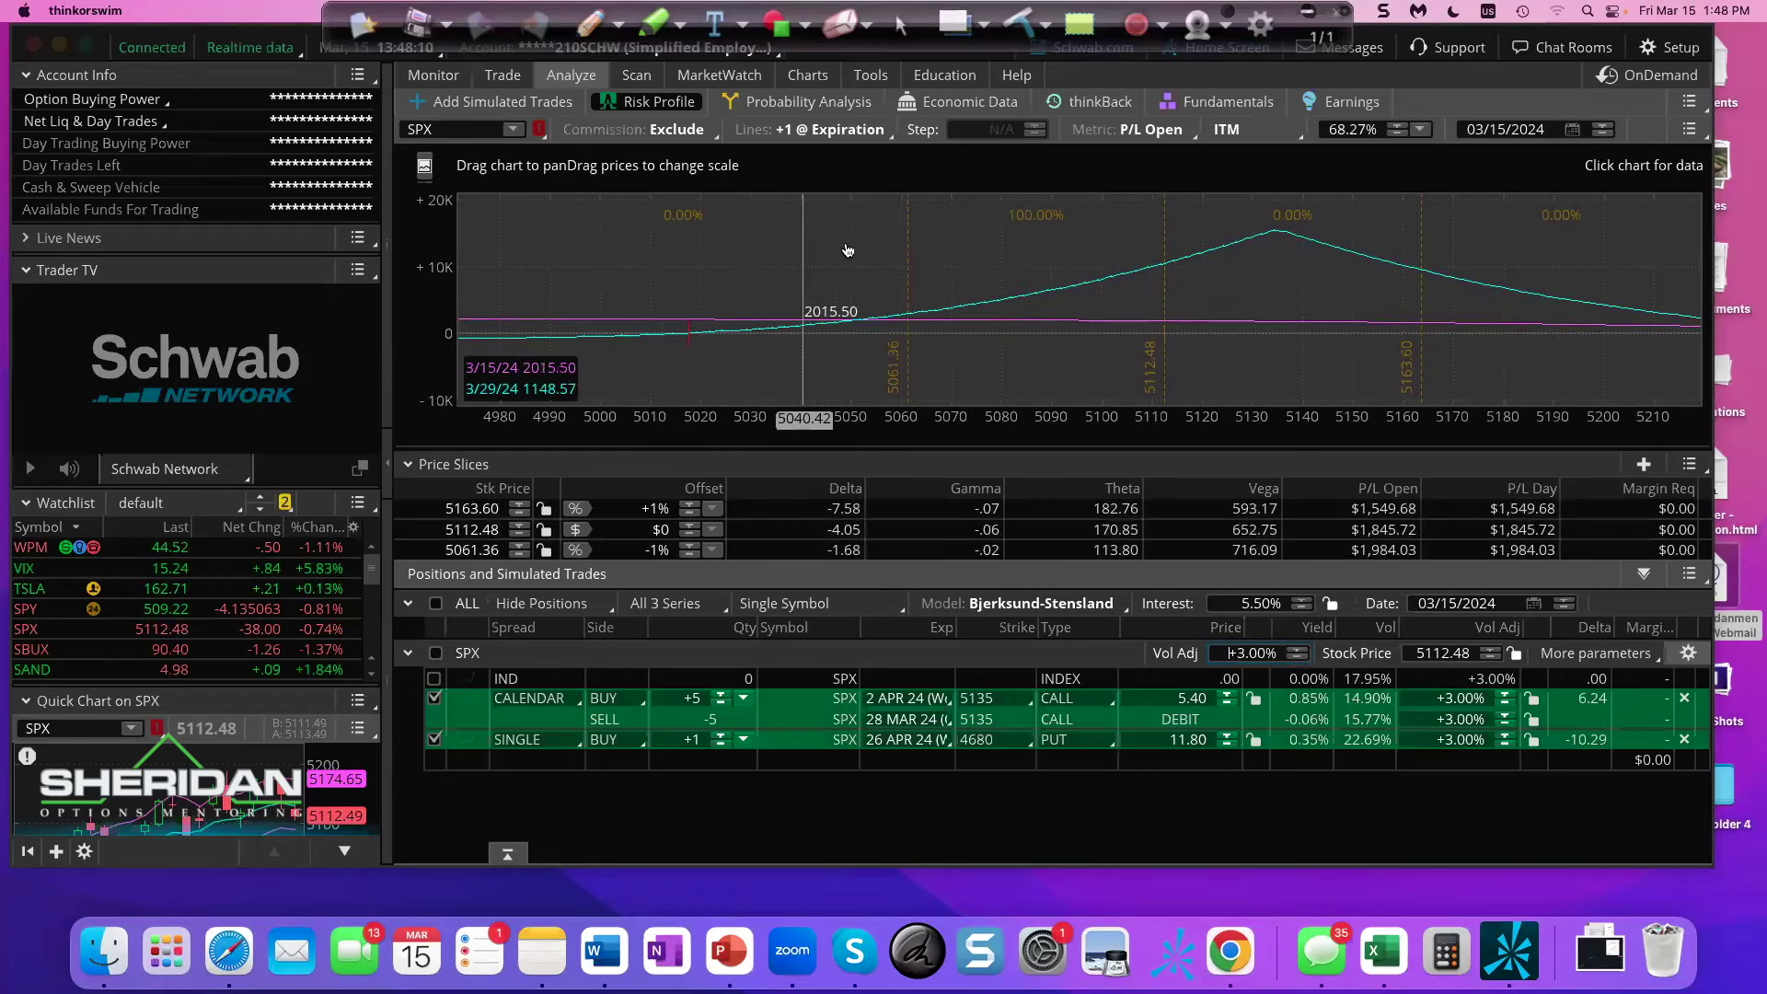
pyautogui.moveTo(816, 307); pyautogui.dragTo(1003, 250)
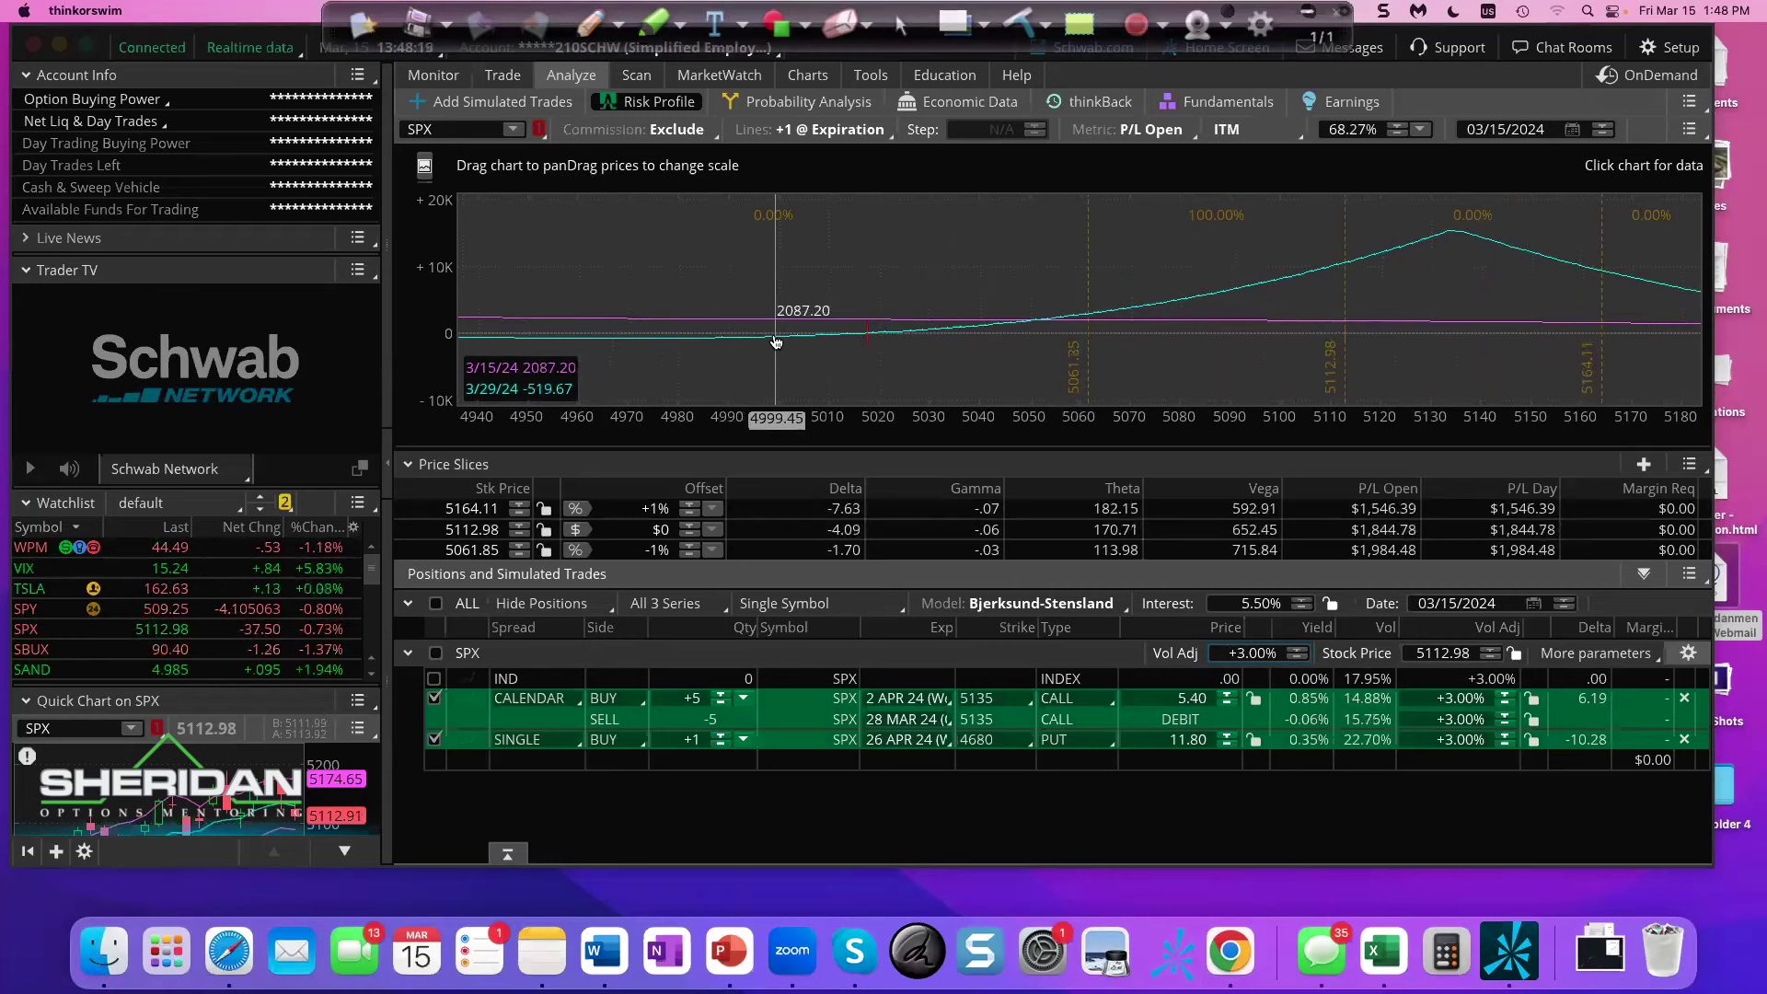
# - Advance the analysis date three days to 03/18/2024
pyautogui.click(1564, 599)
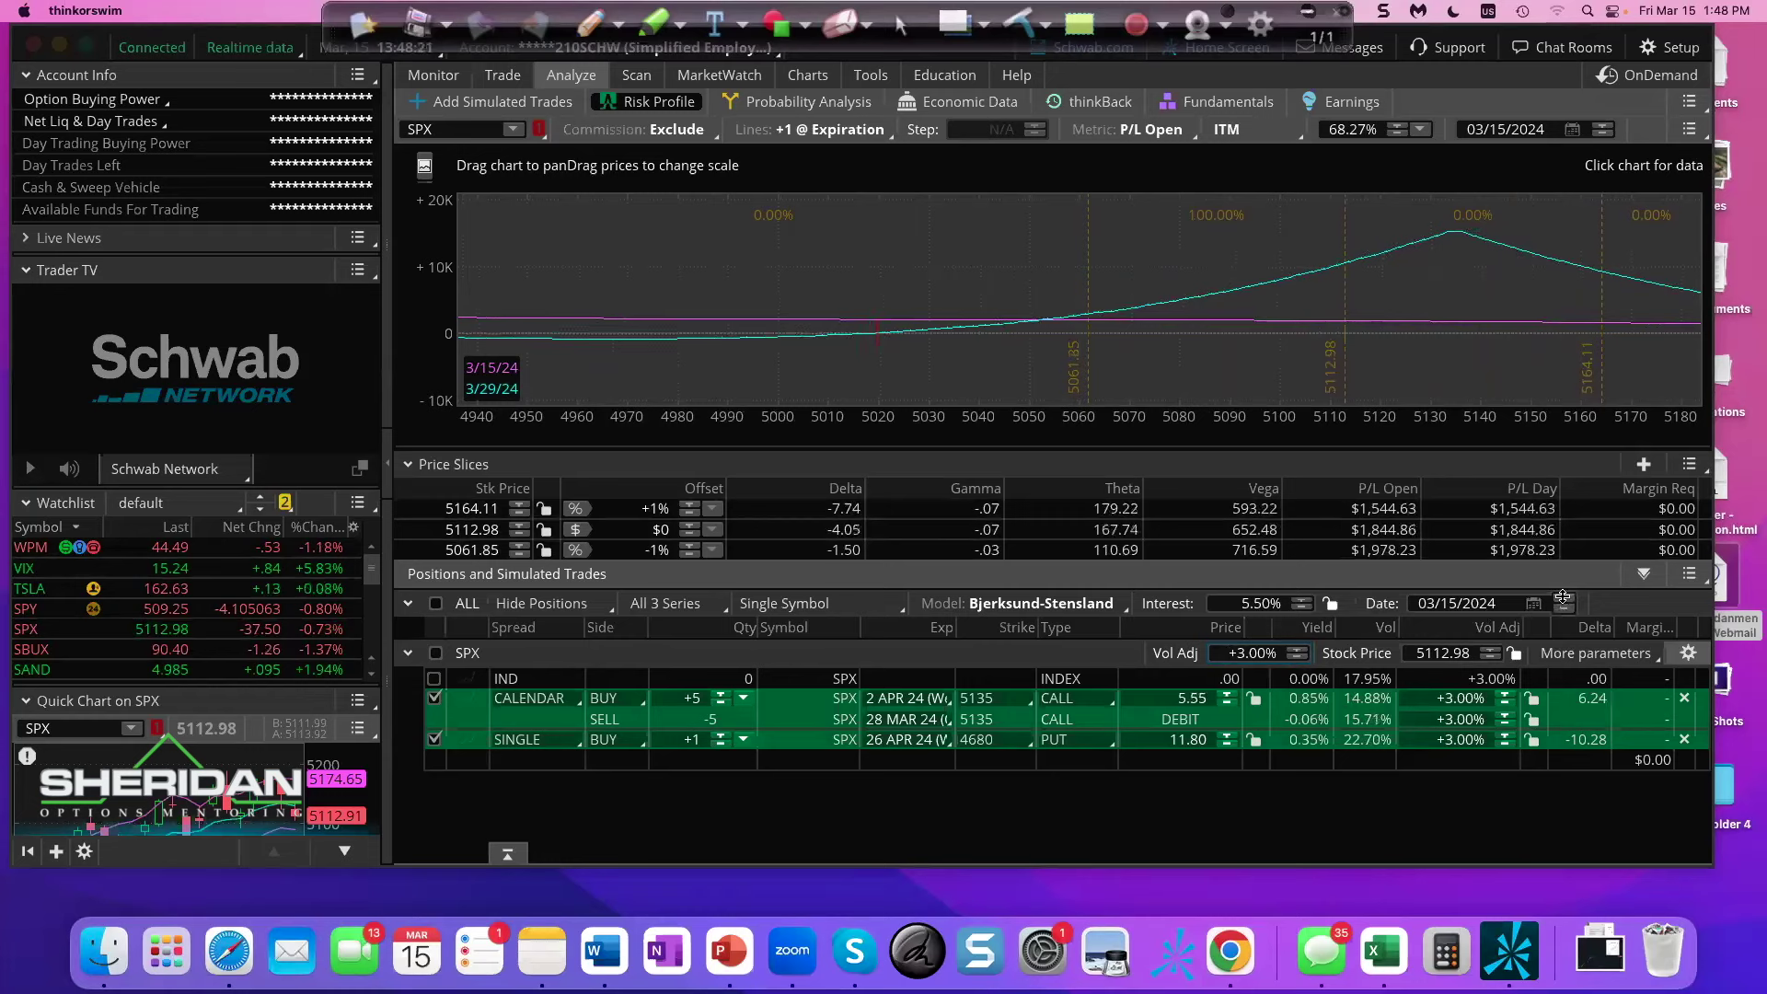
pyautogui.click(1564, 598)
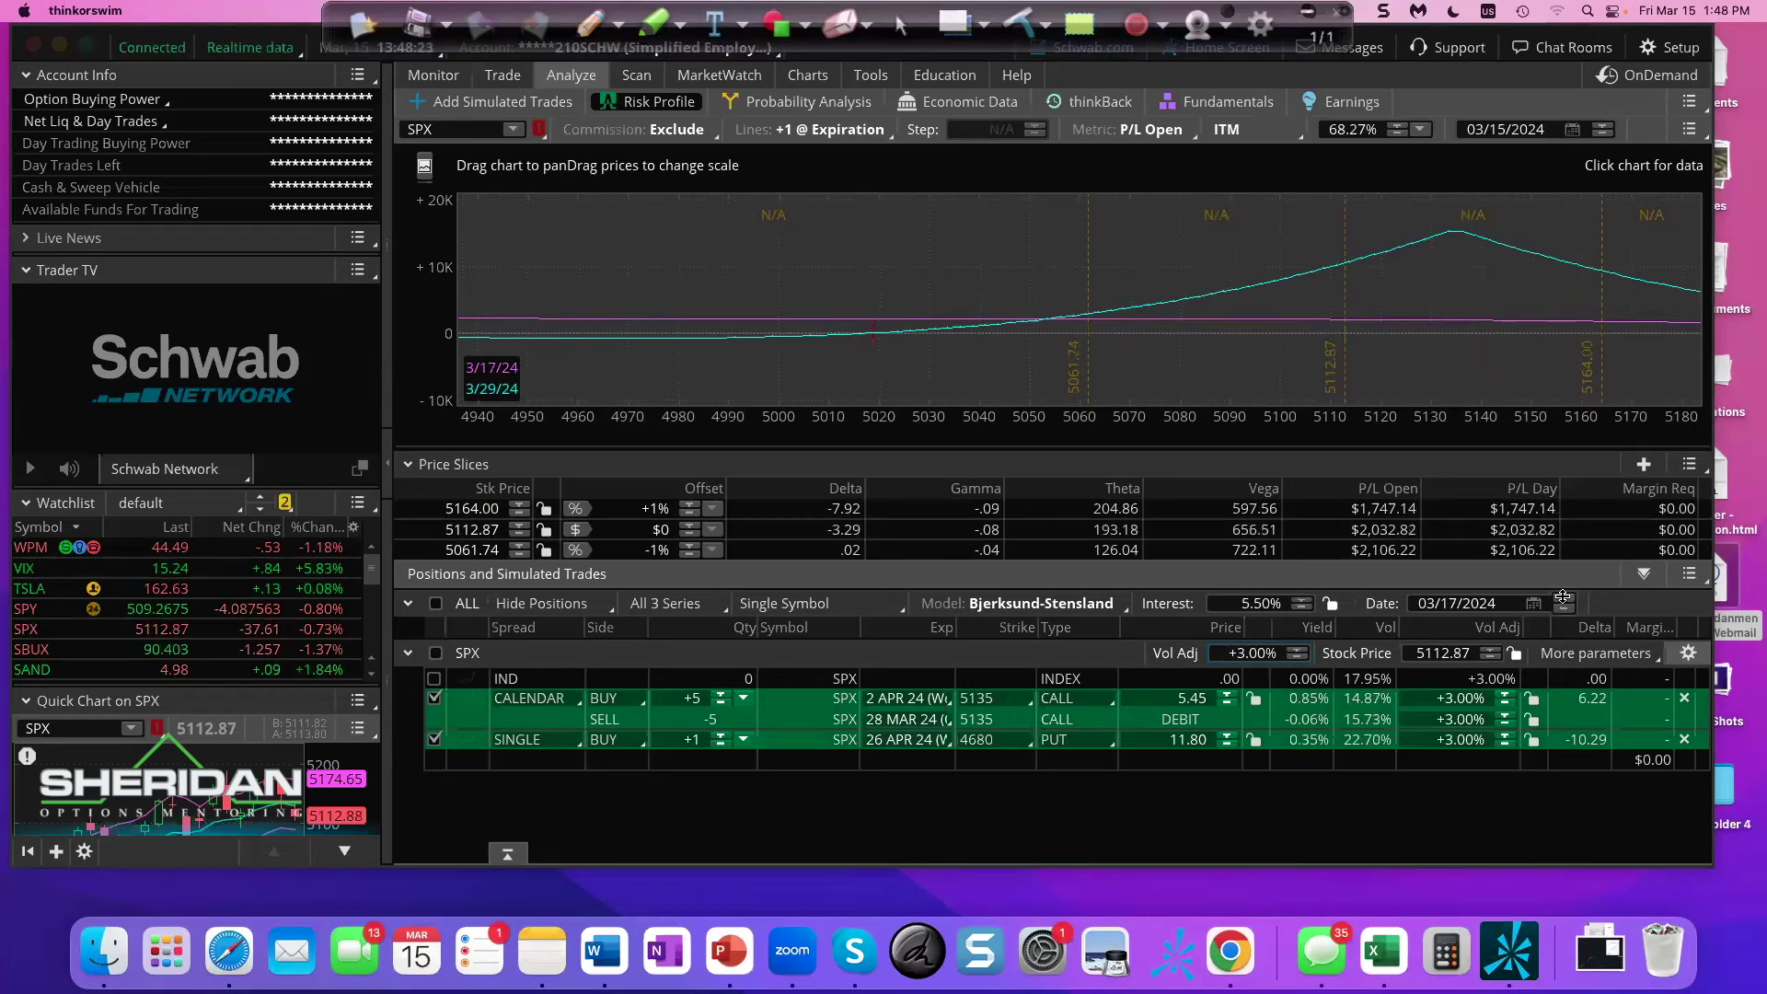
pyautogui.click(1564, 598)
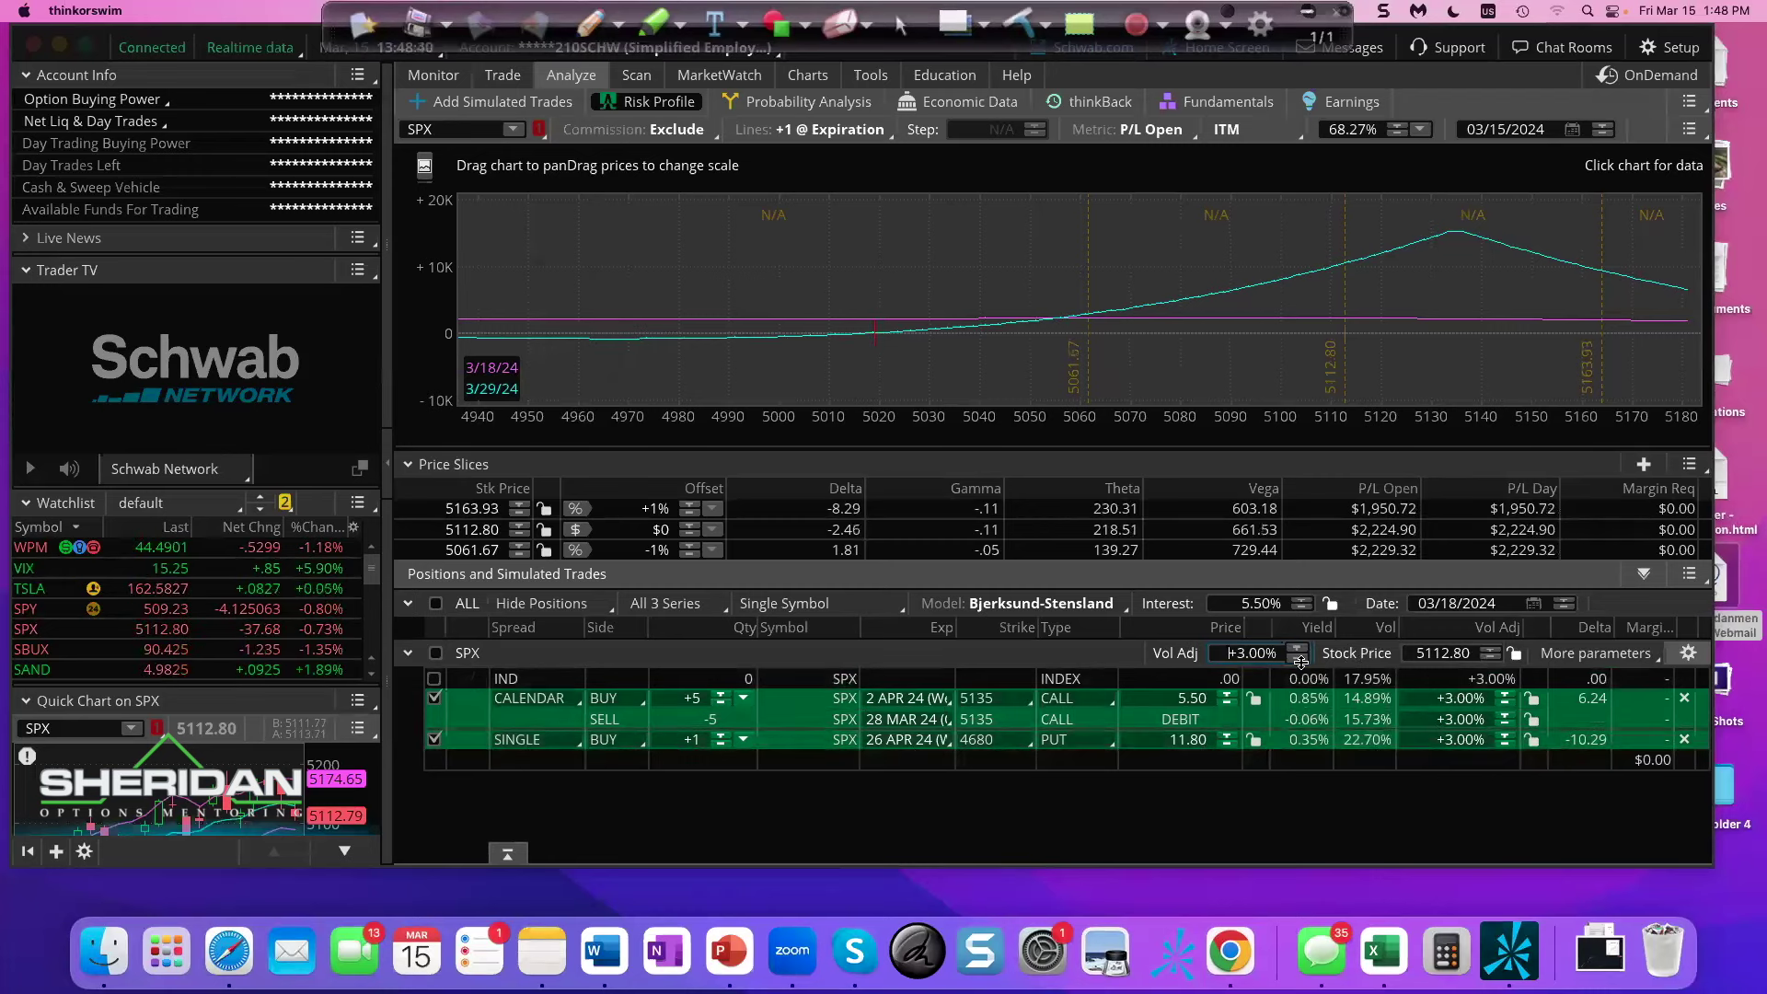
# - Bring the volatility adjustment back down to 0.00%
pyautogui.scroll(-9, 1297, 658)
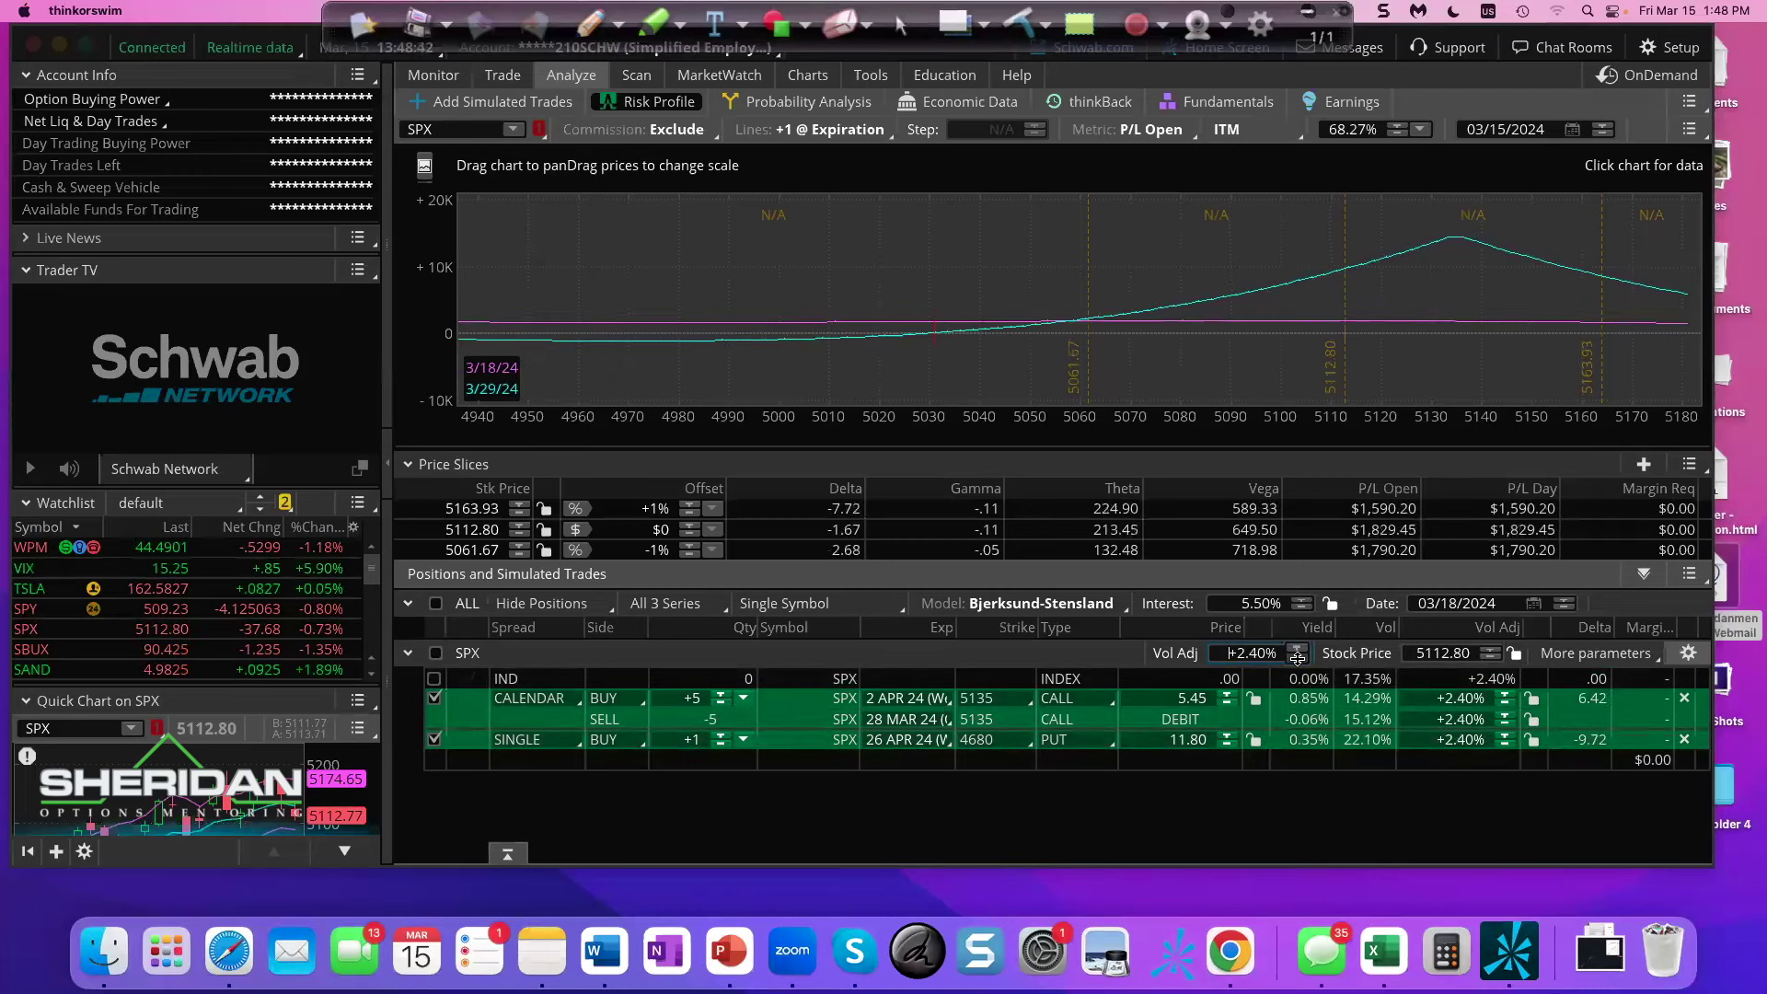
pyautogui.scroll(-9, 1297, 658)
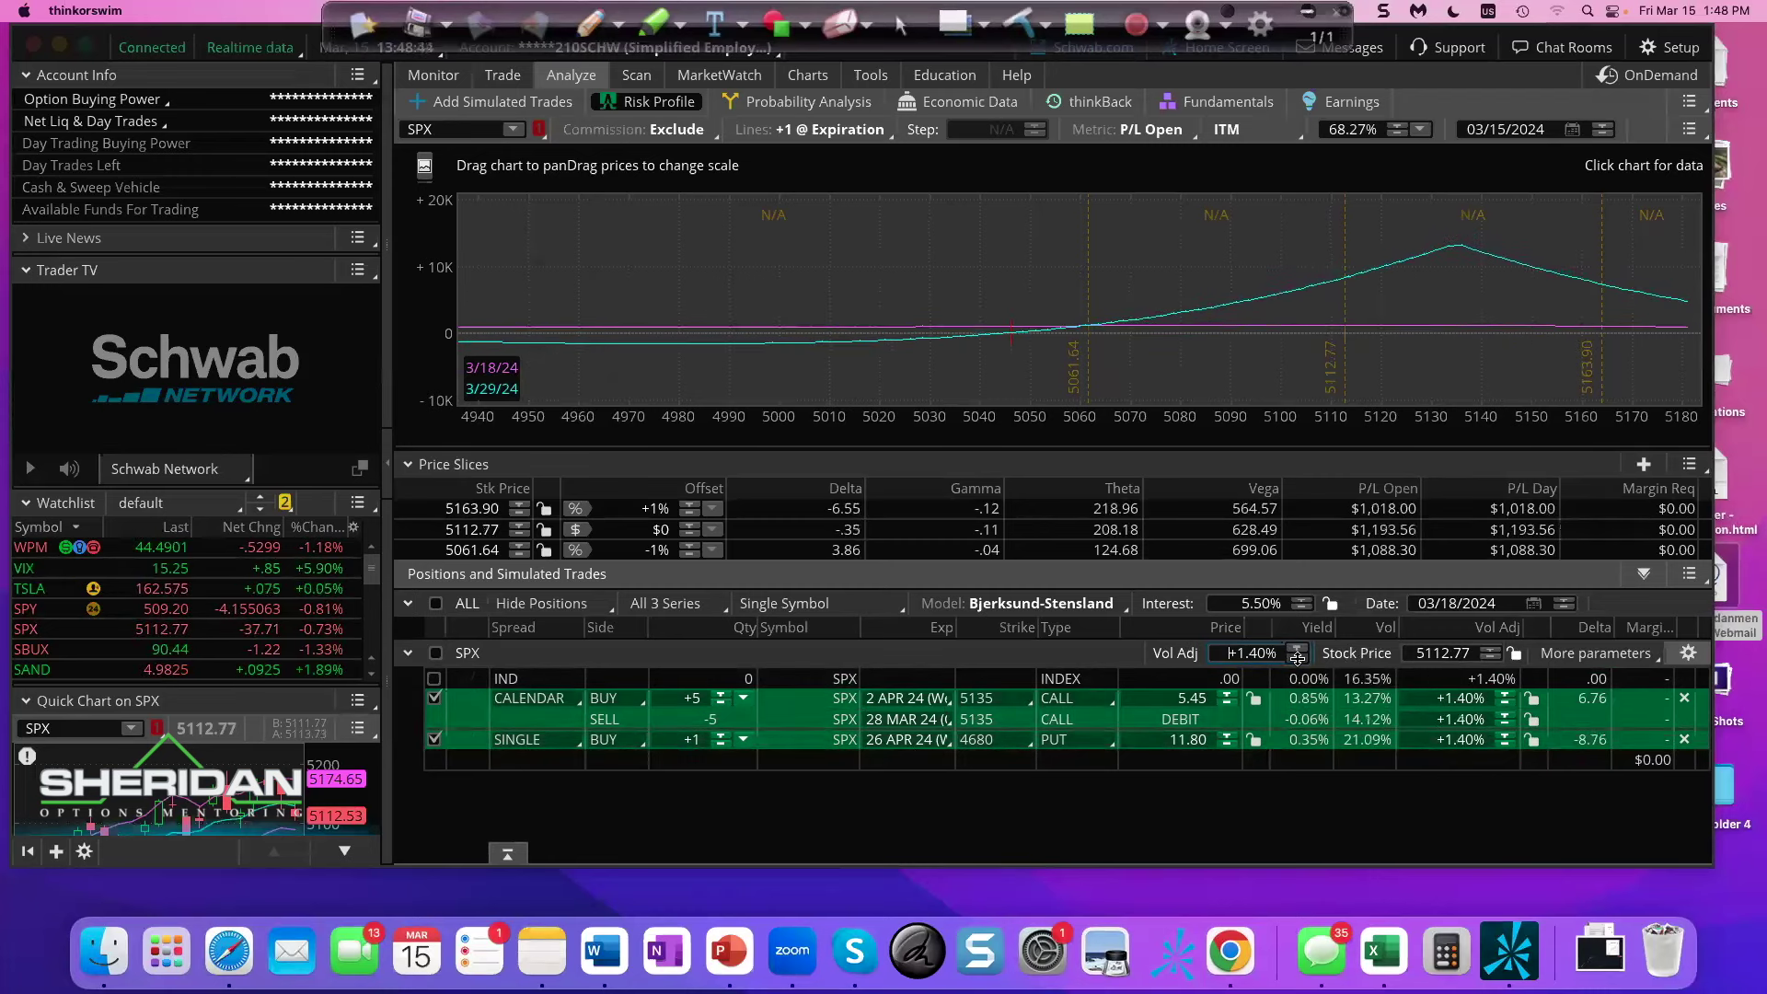
pyautogui.scroll(-10, 1297, 658)
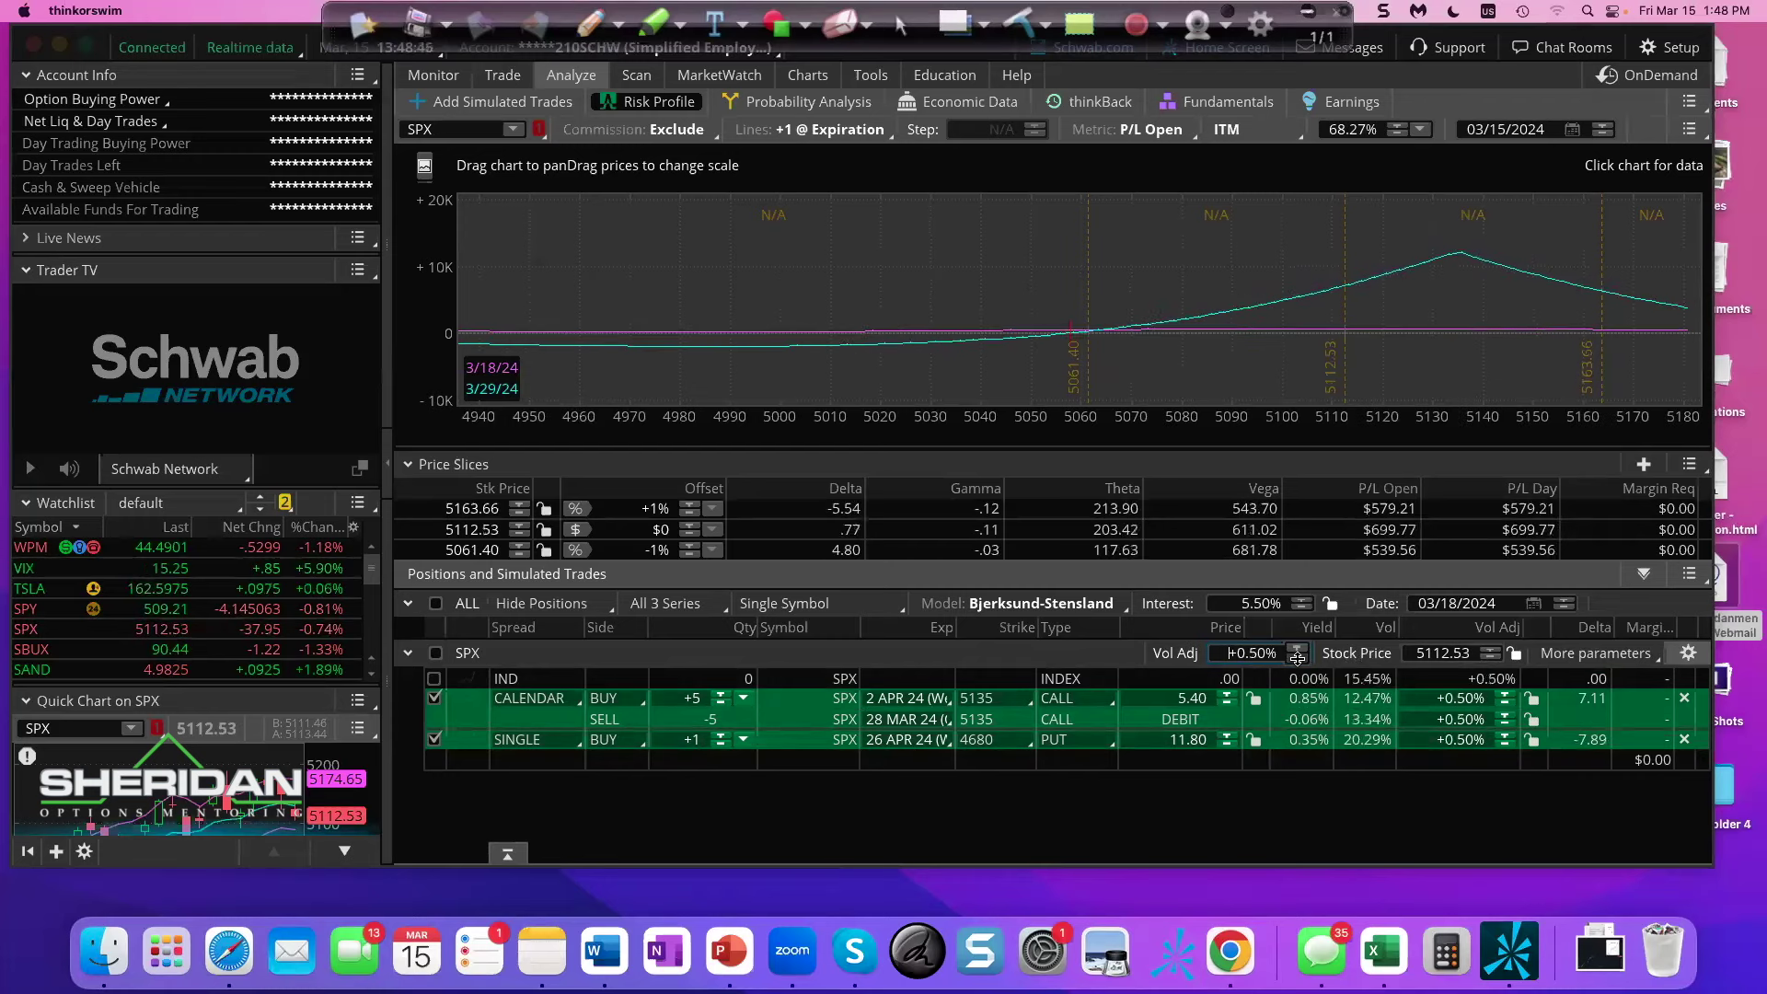
pyautogui.scroll(-2, 1297, 658)
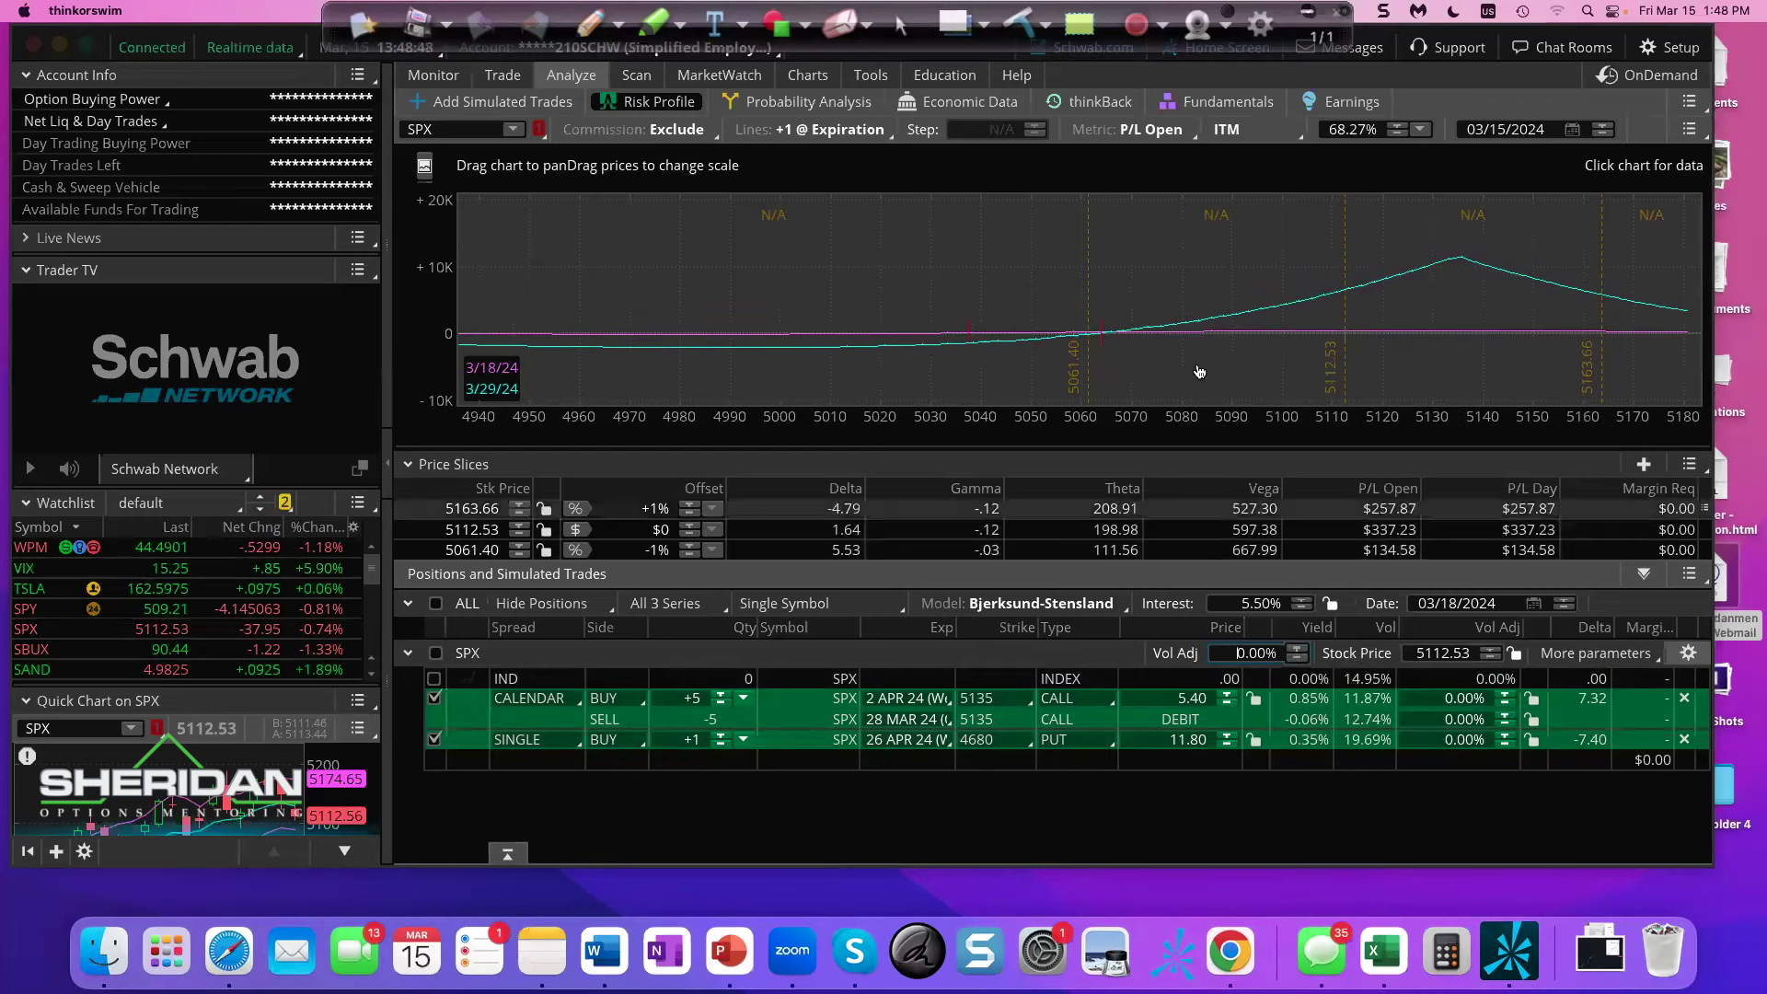
# - Reset the analysis date to today, pick 03/20/2024, then exclude the 4680 put
pyautogui.moveTo(1293, 267); pyautogui.dragTo(864, 276)
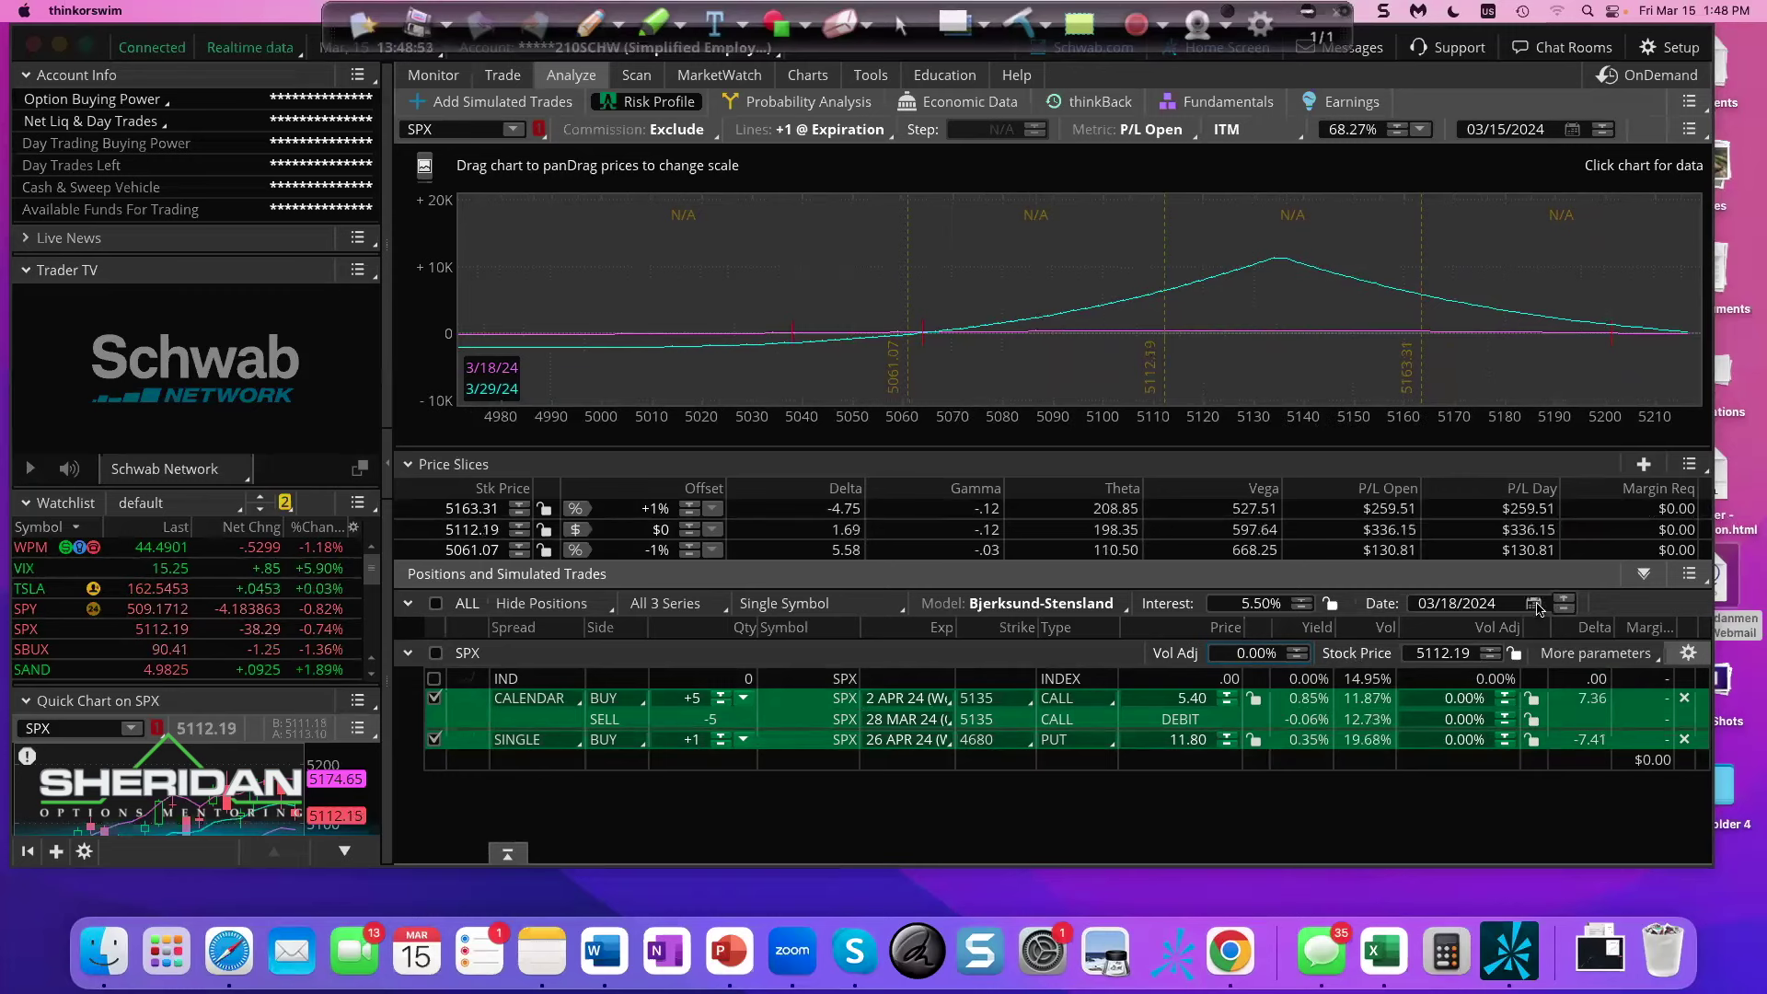
pyautogui.click(1534, 604)
pyautogui.click(1372, 871)
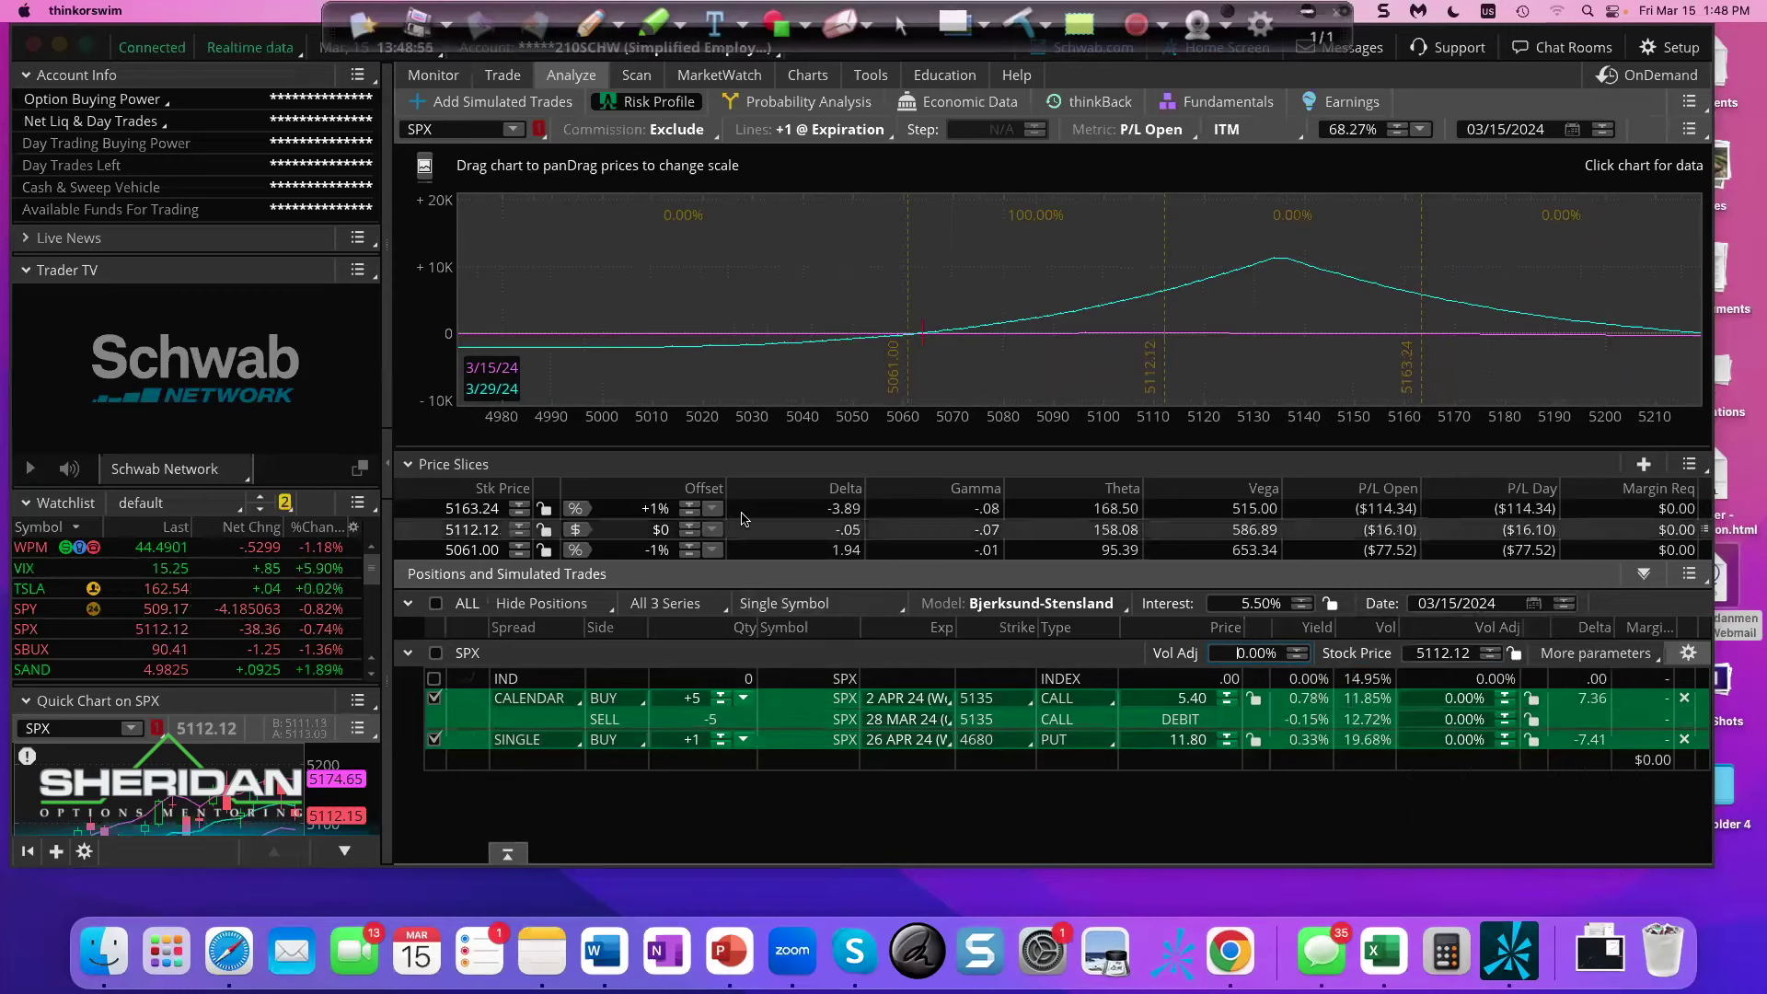
pyautogui.moveTo(1140, 364); pyautogui.dragTo(925, 361)
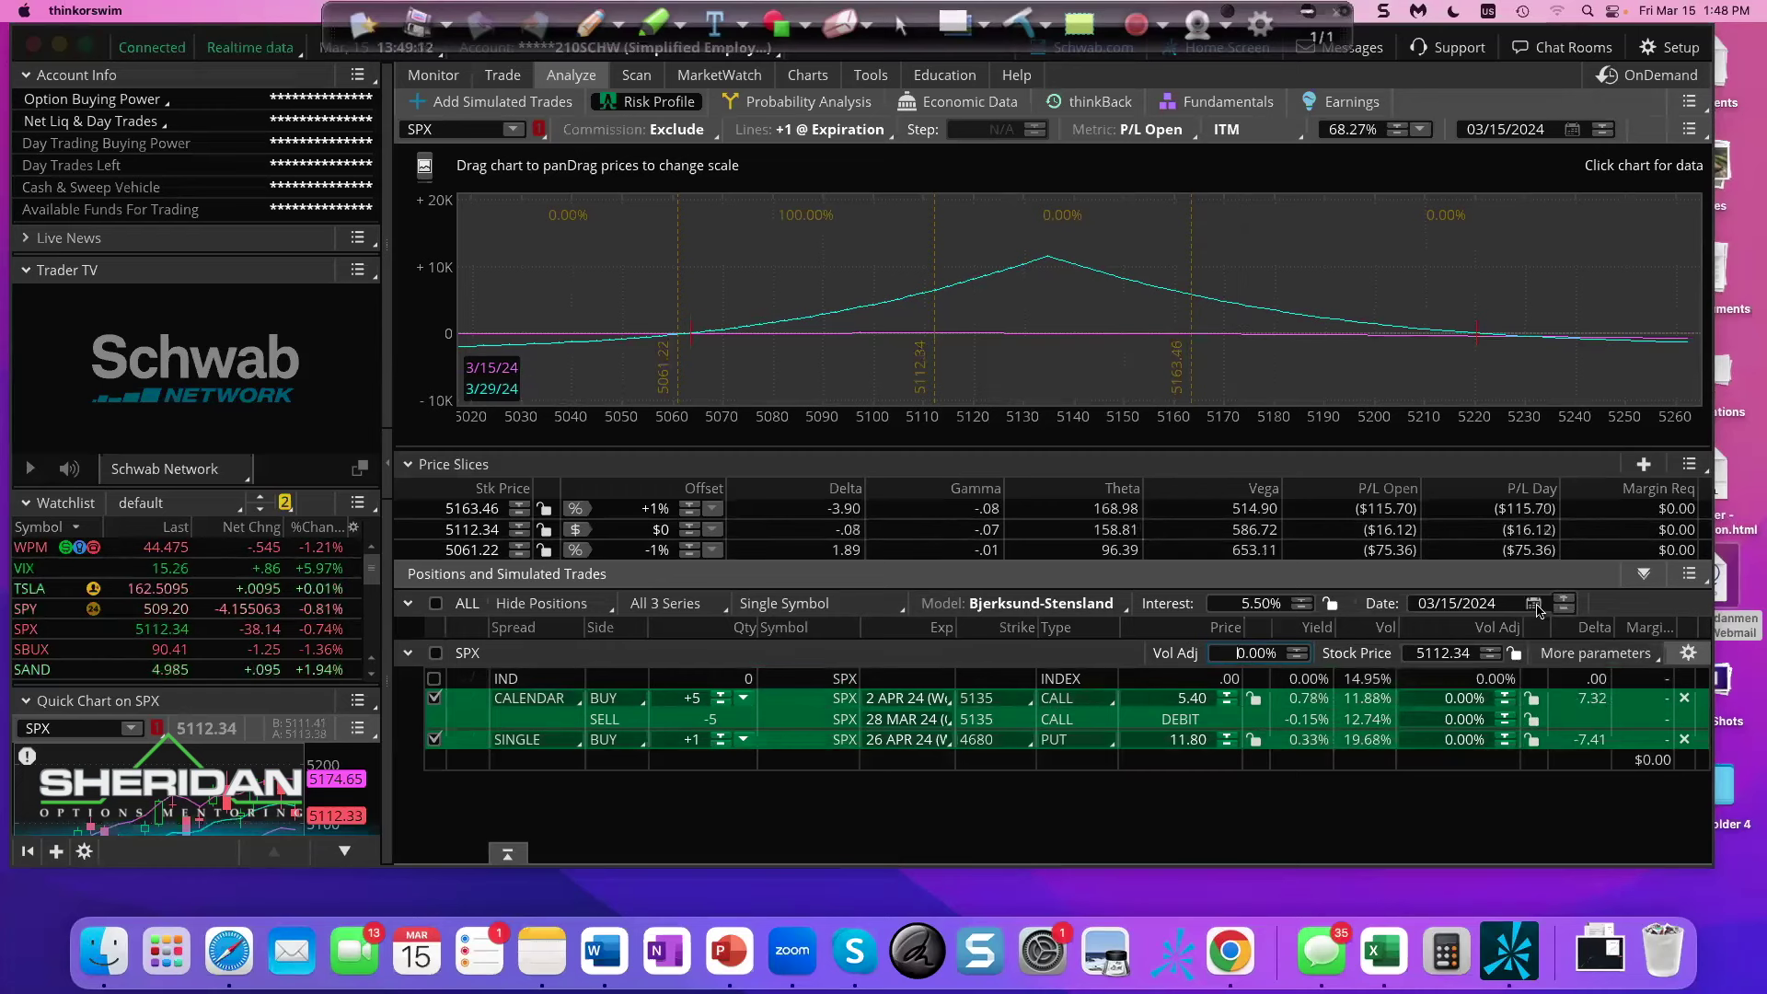
pyautogui.click(1534, 604)
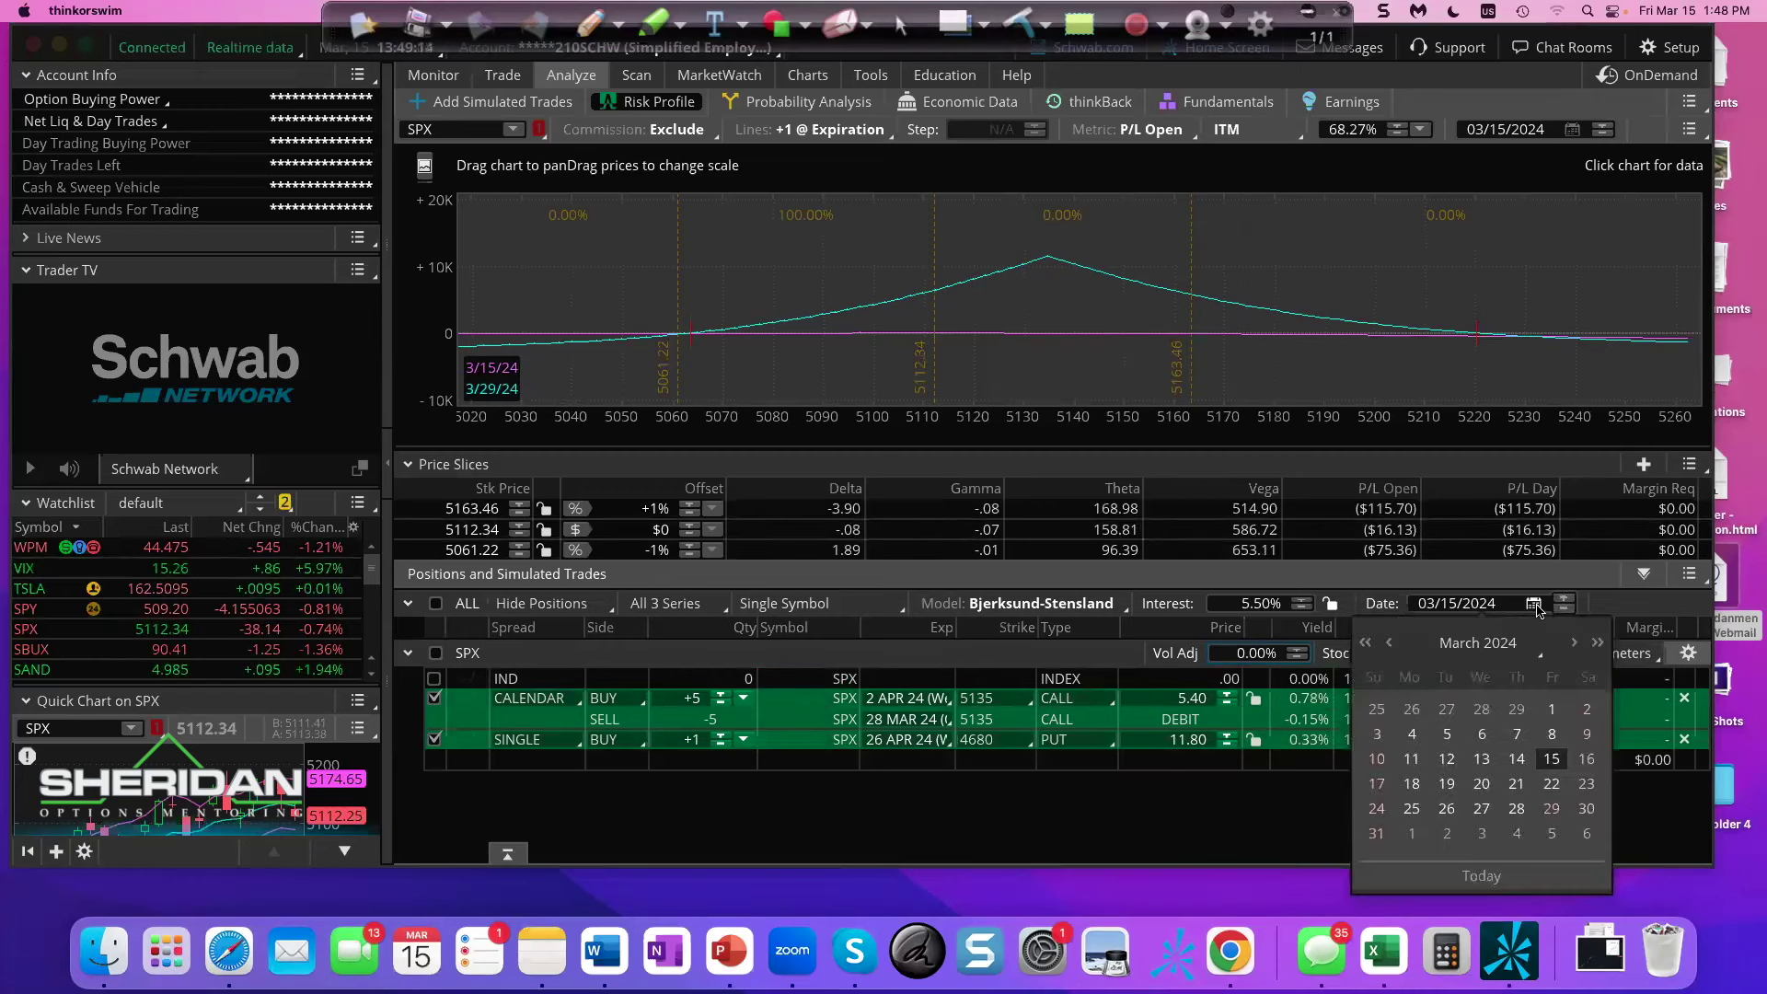
pyautogui.click(1482, 784)
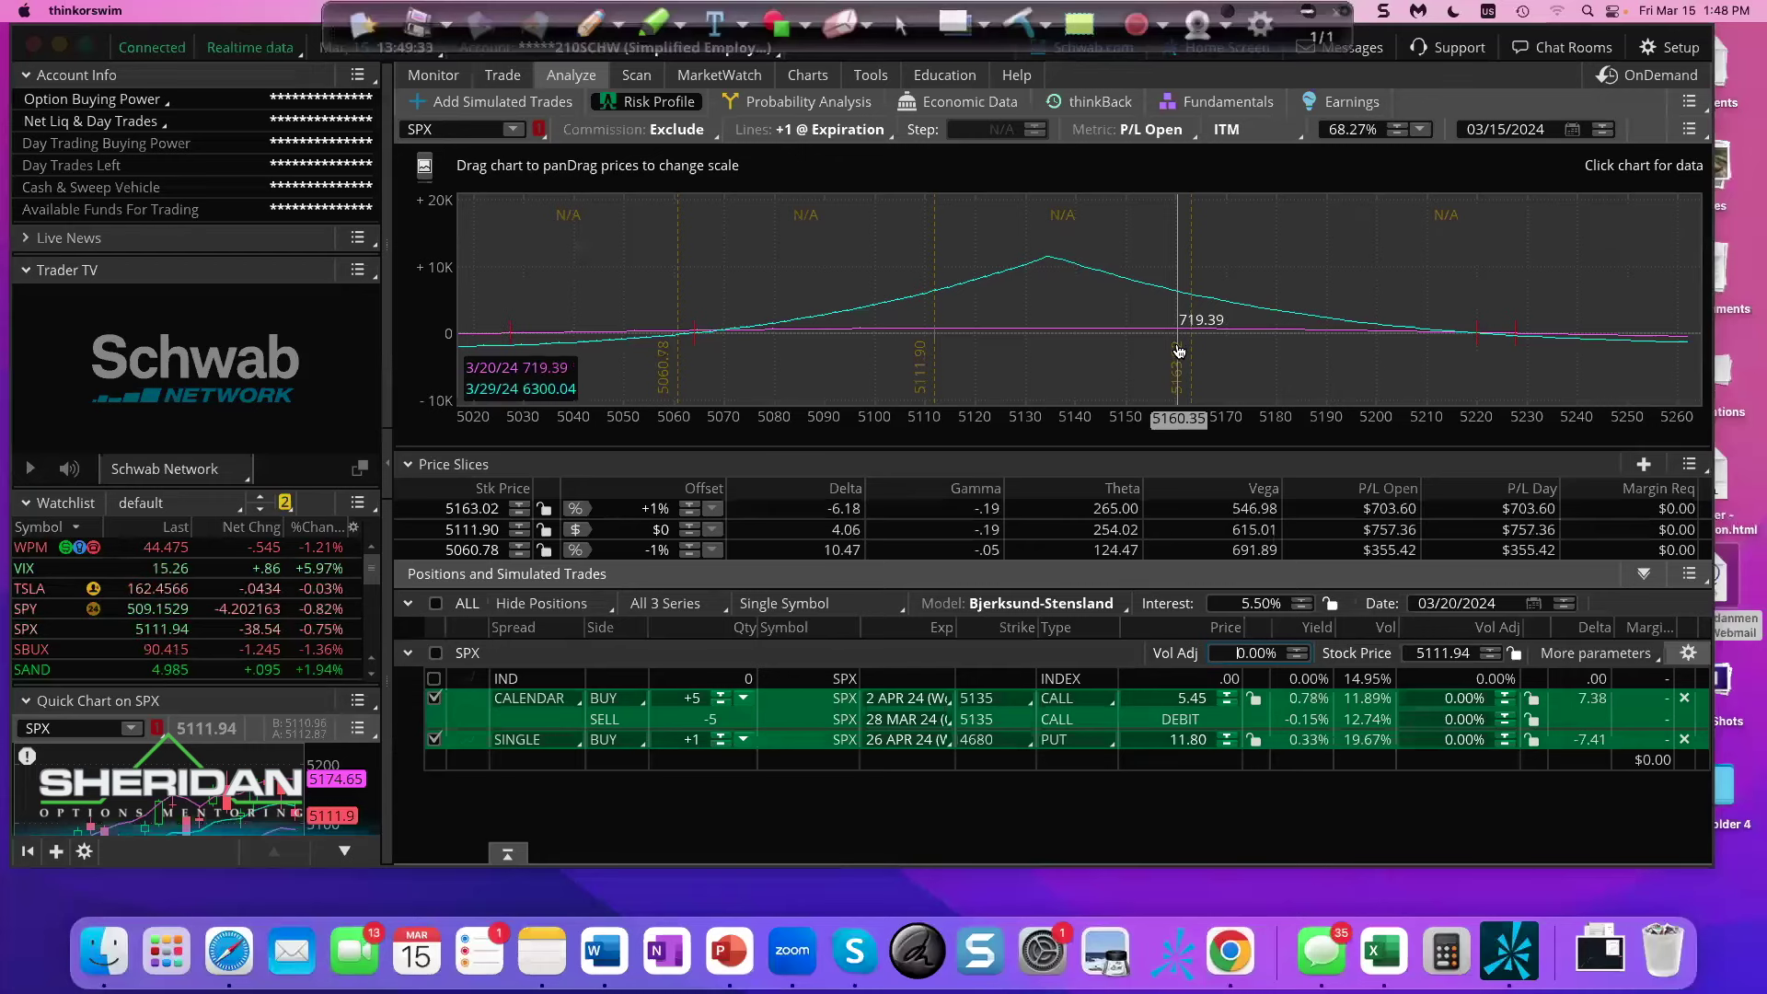
pyautogui.click(435, 740)
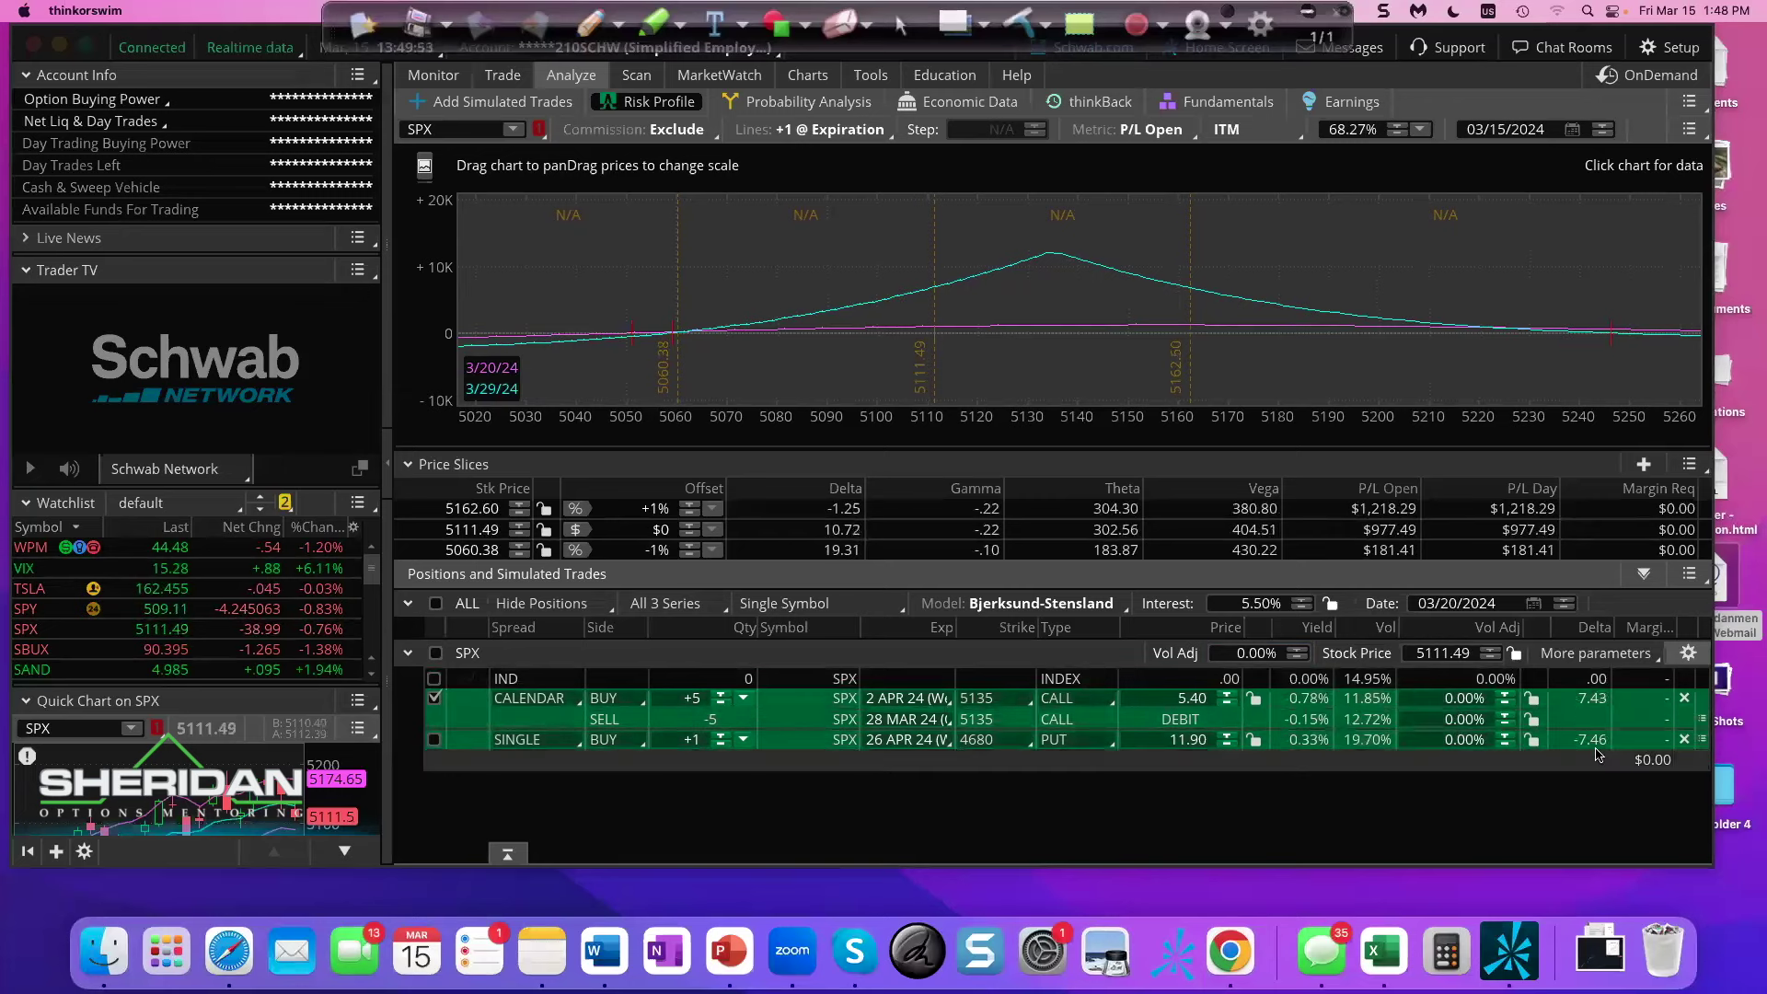
pyautogui.click(597, 19)
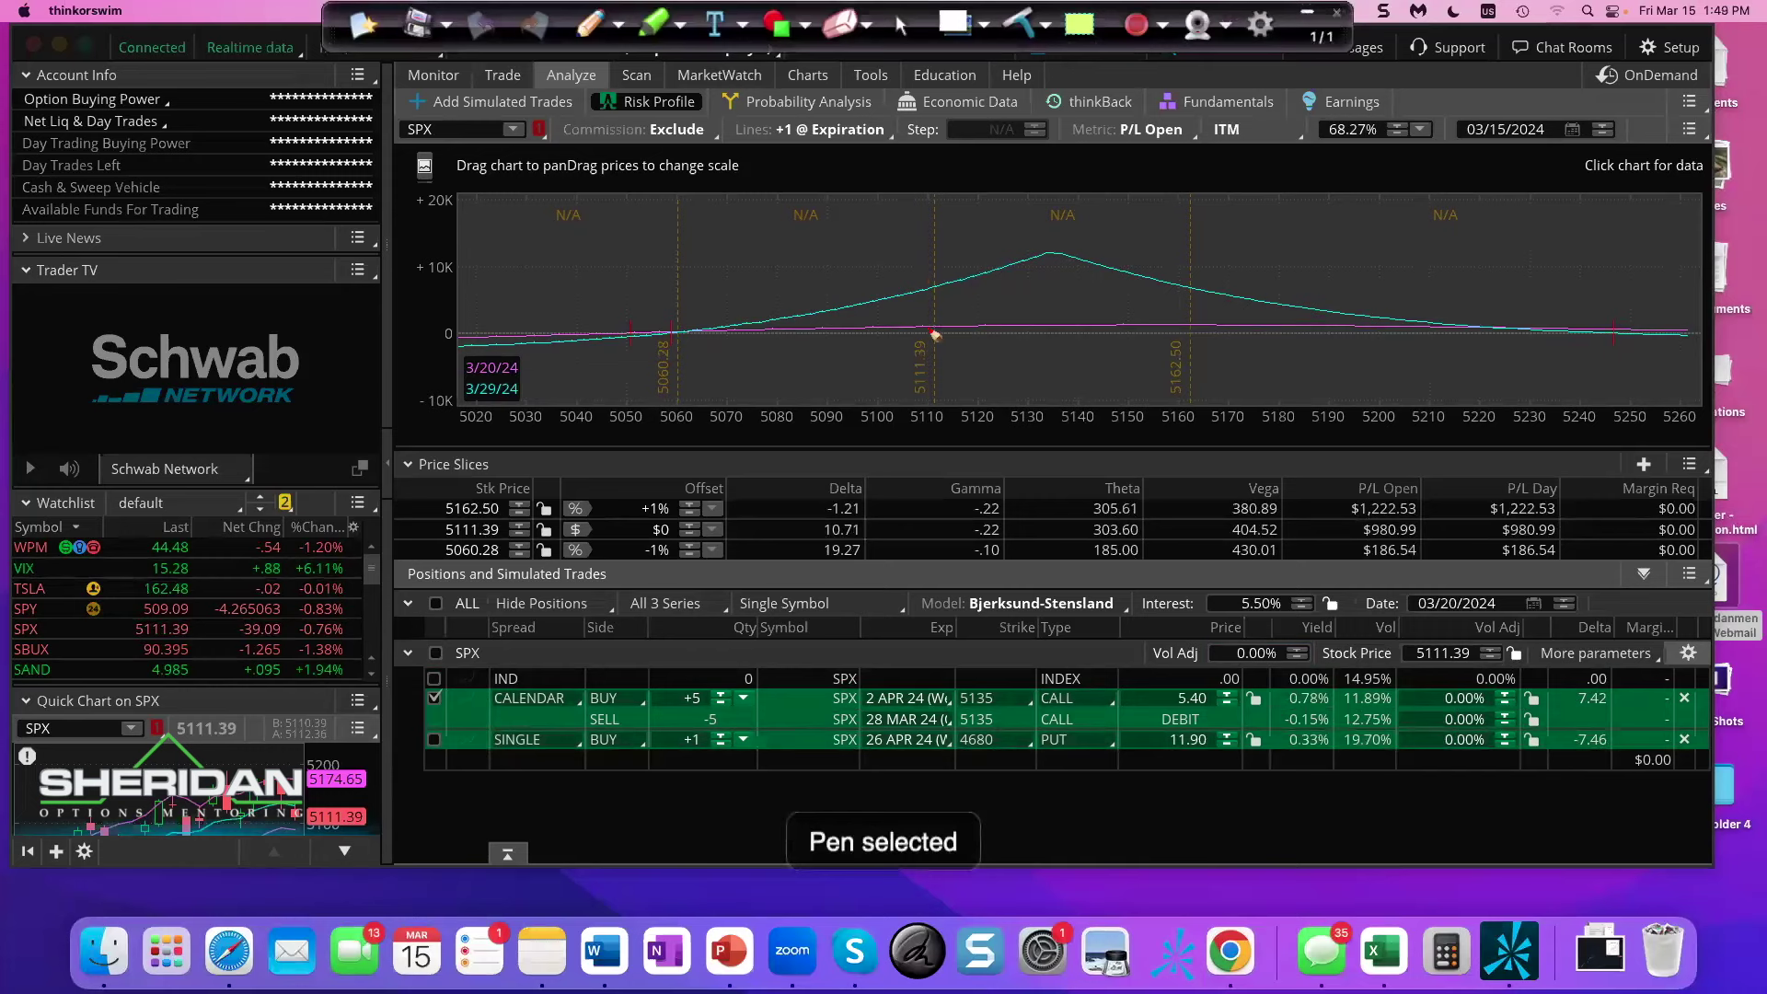
pyautogui.moveTo(935, 327); pyautogui.dragTo(938, 395)
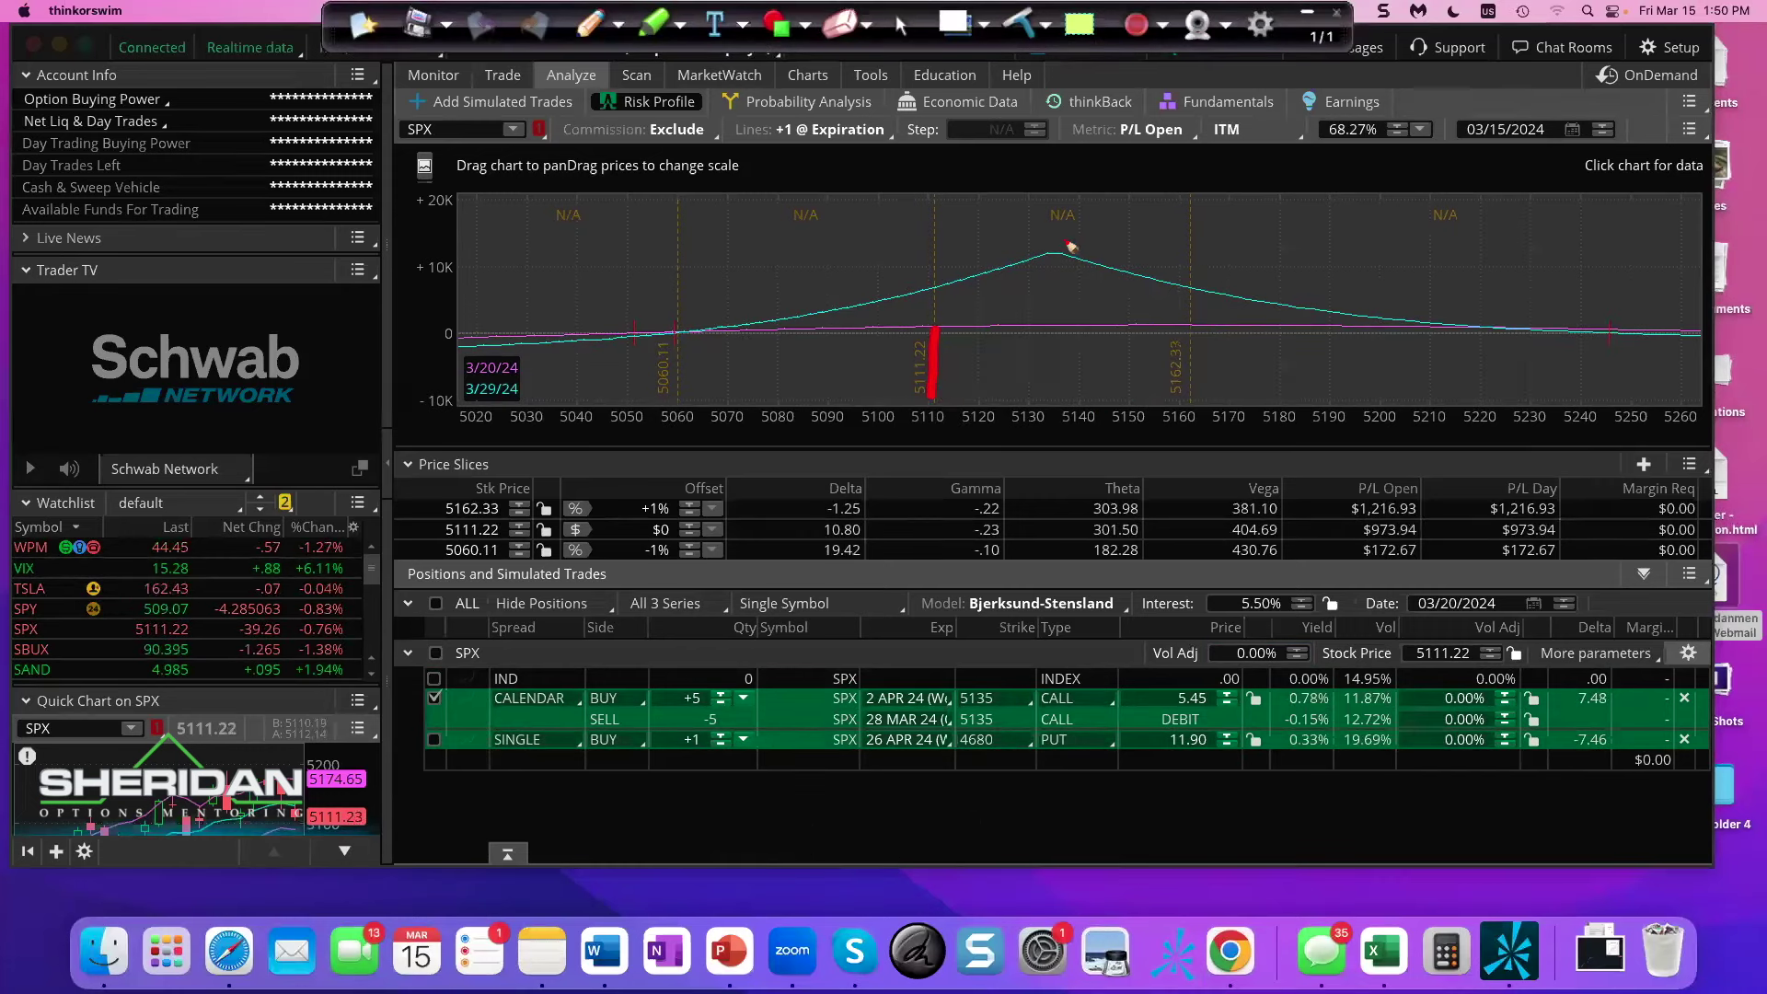
pyautogui.moveTo(1058, 224); pyautogui.dragTo(1058, 259)
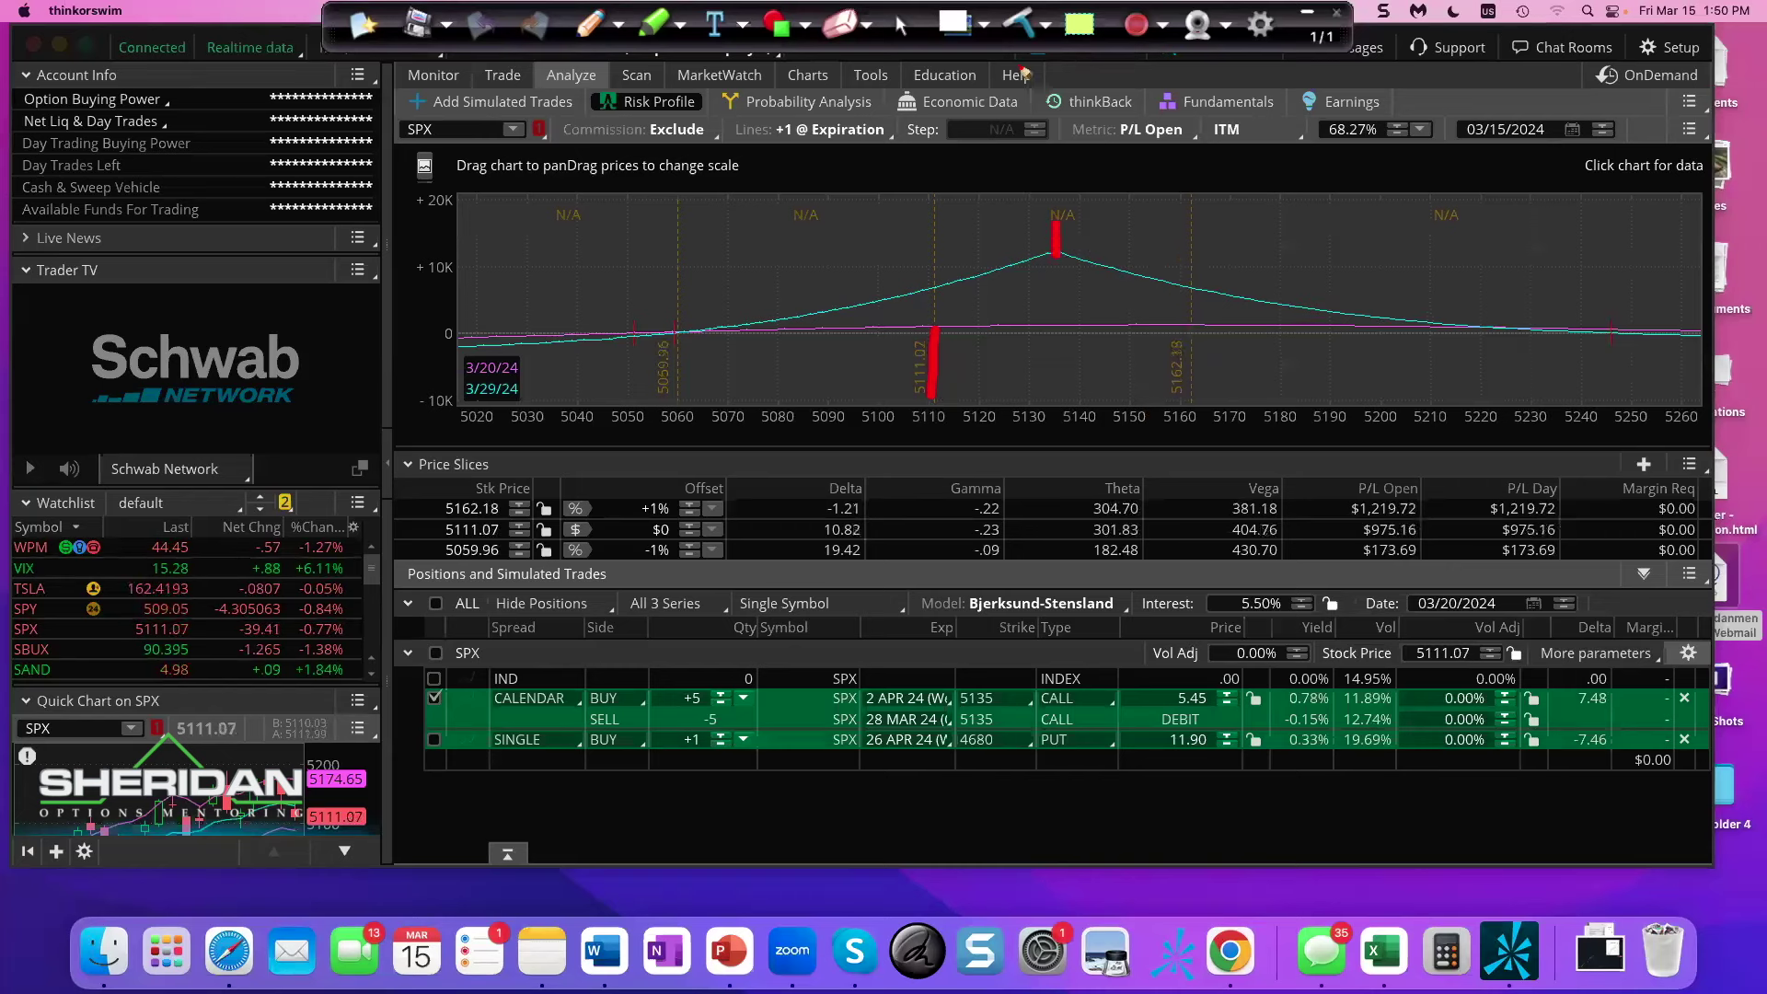
pyautogui.click(901, 23)
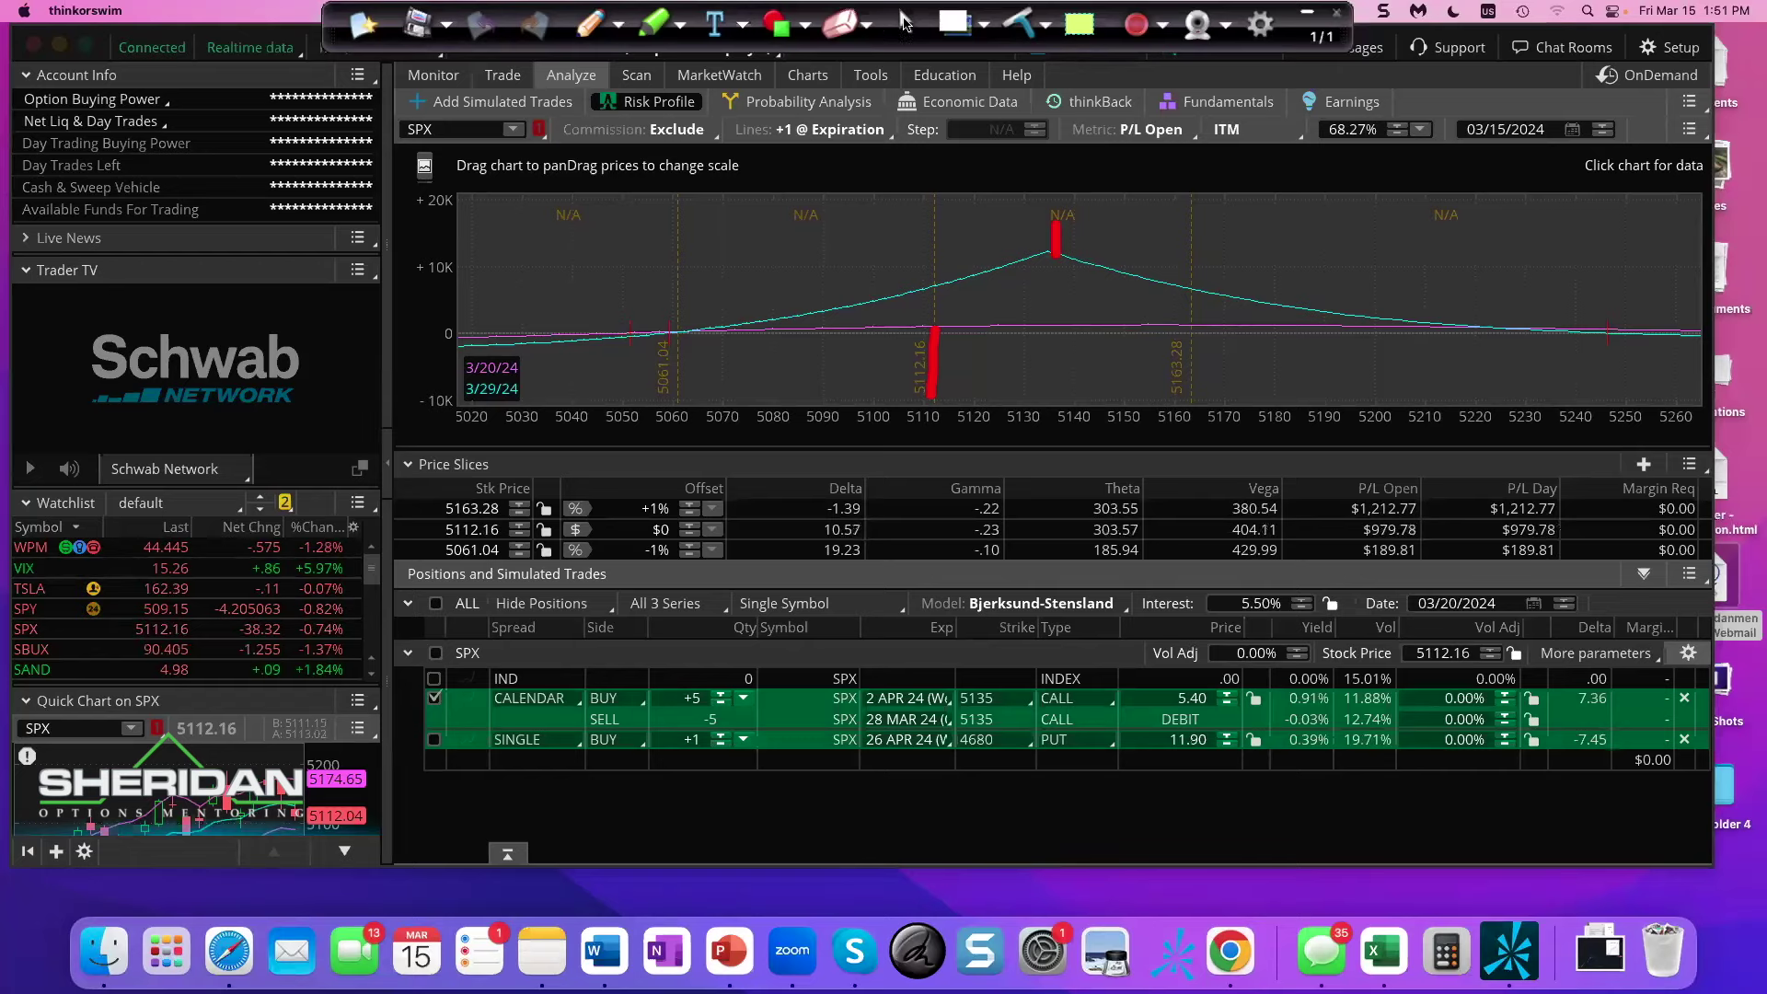
pyautogui.click(807, 75)
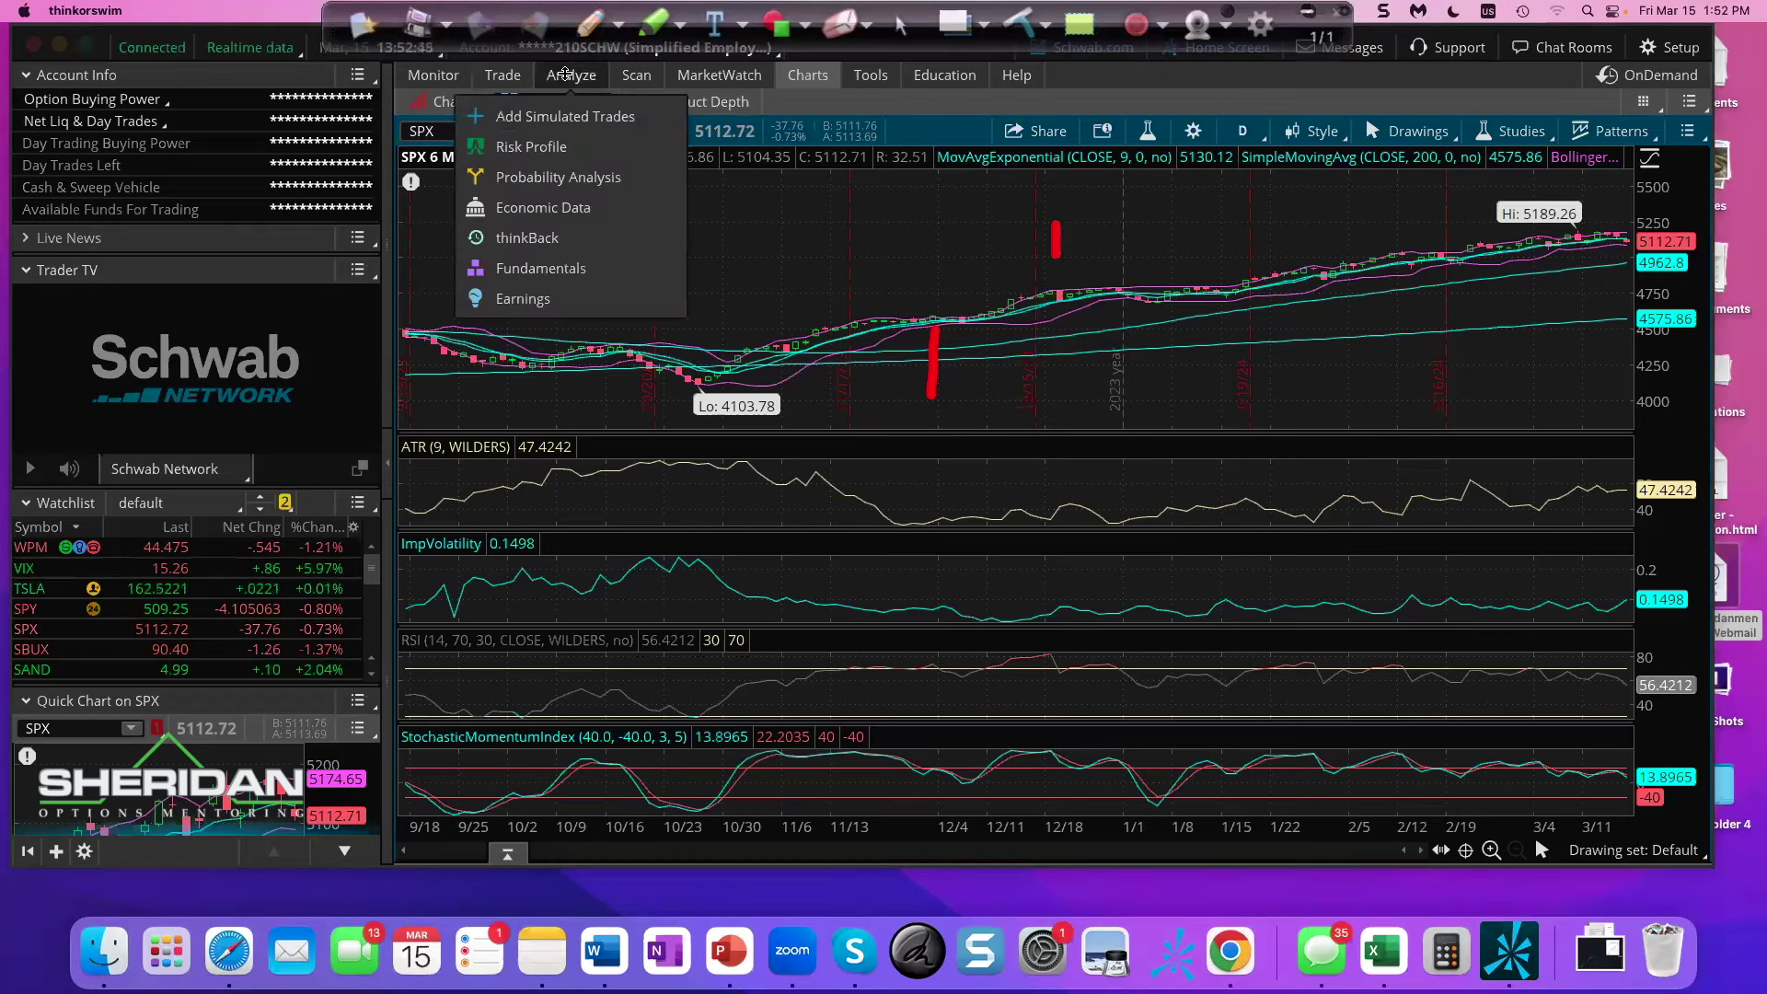
pyautogui.click(565, 73)
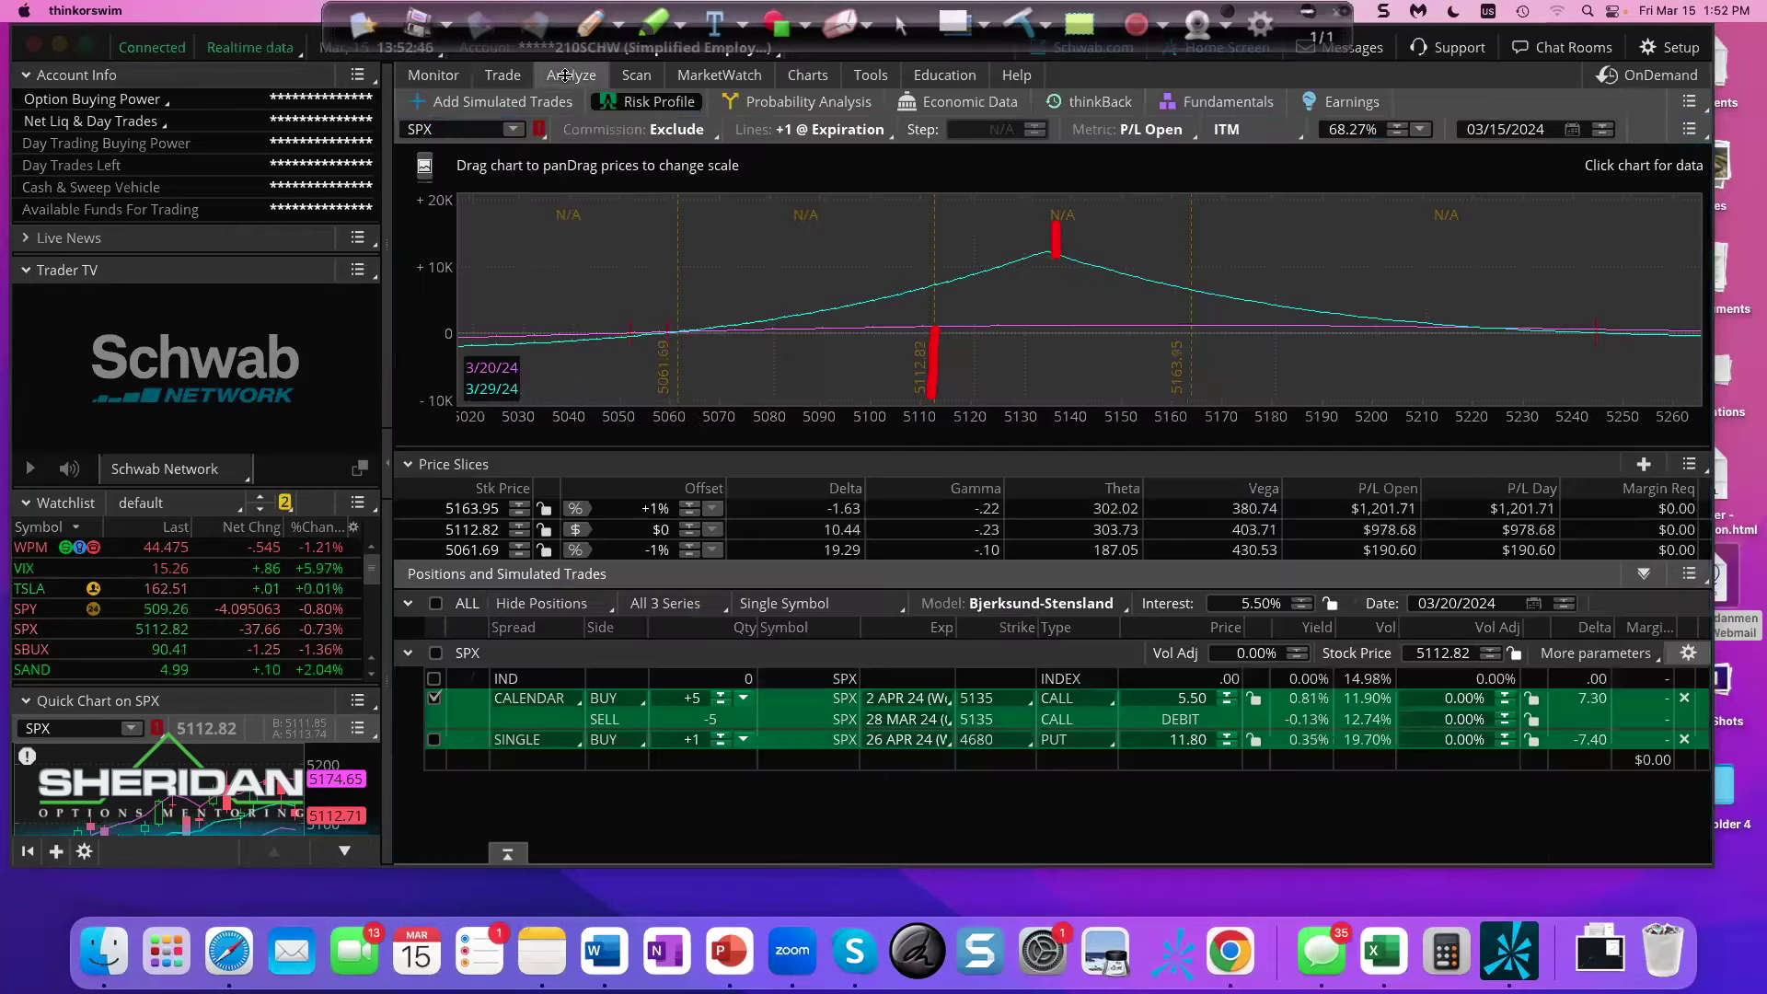
# - Delete the calendar spread and 4680 put simulated trades and wipe the screen annotations
pyautogui.click(1684, 699)
pyautogui.click(1683, 700)
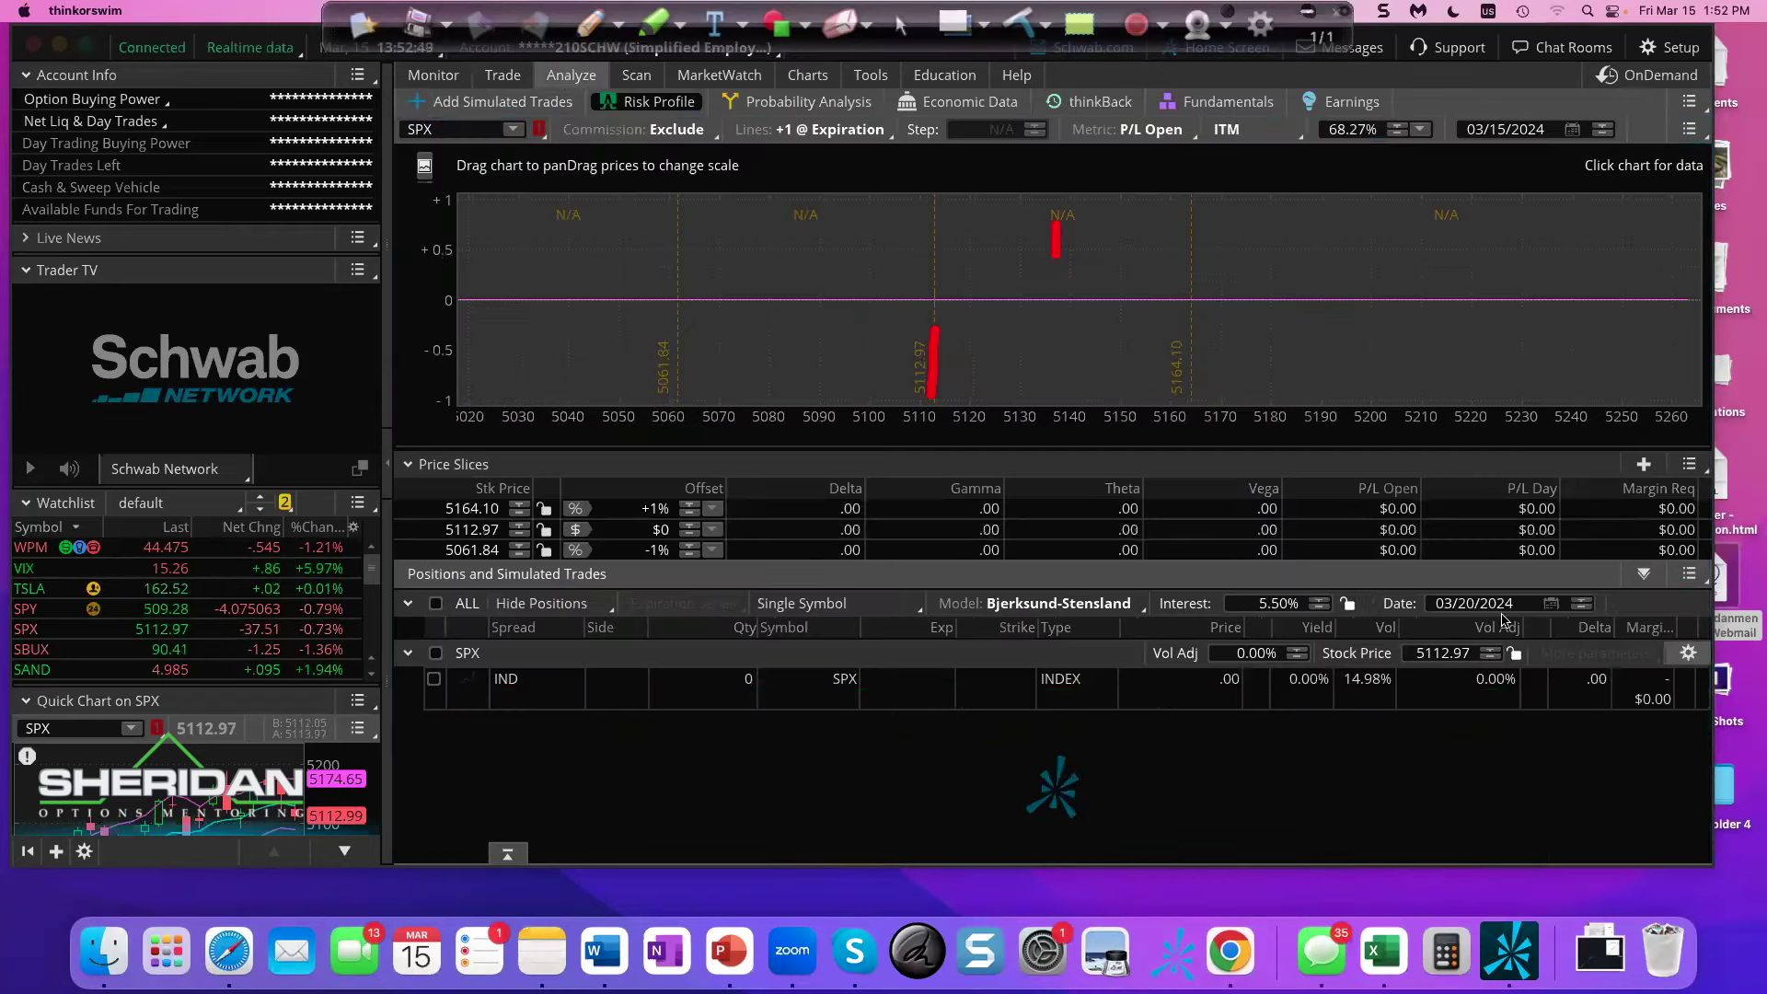
pyautogui.click(485, 97)
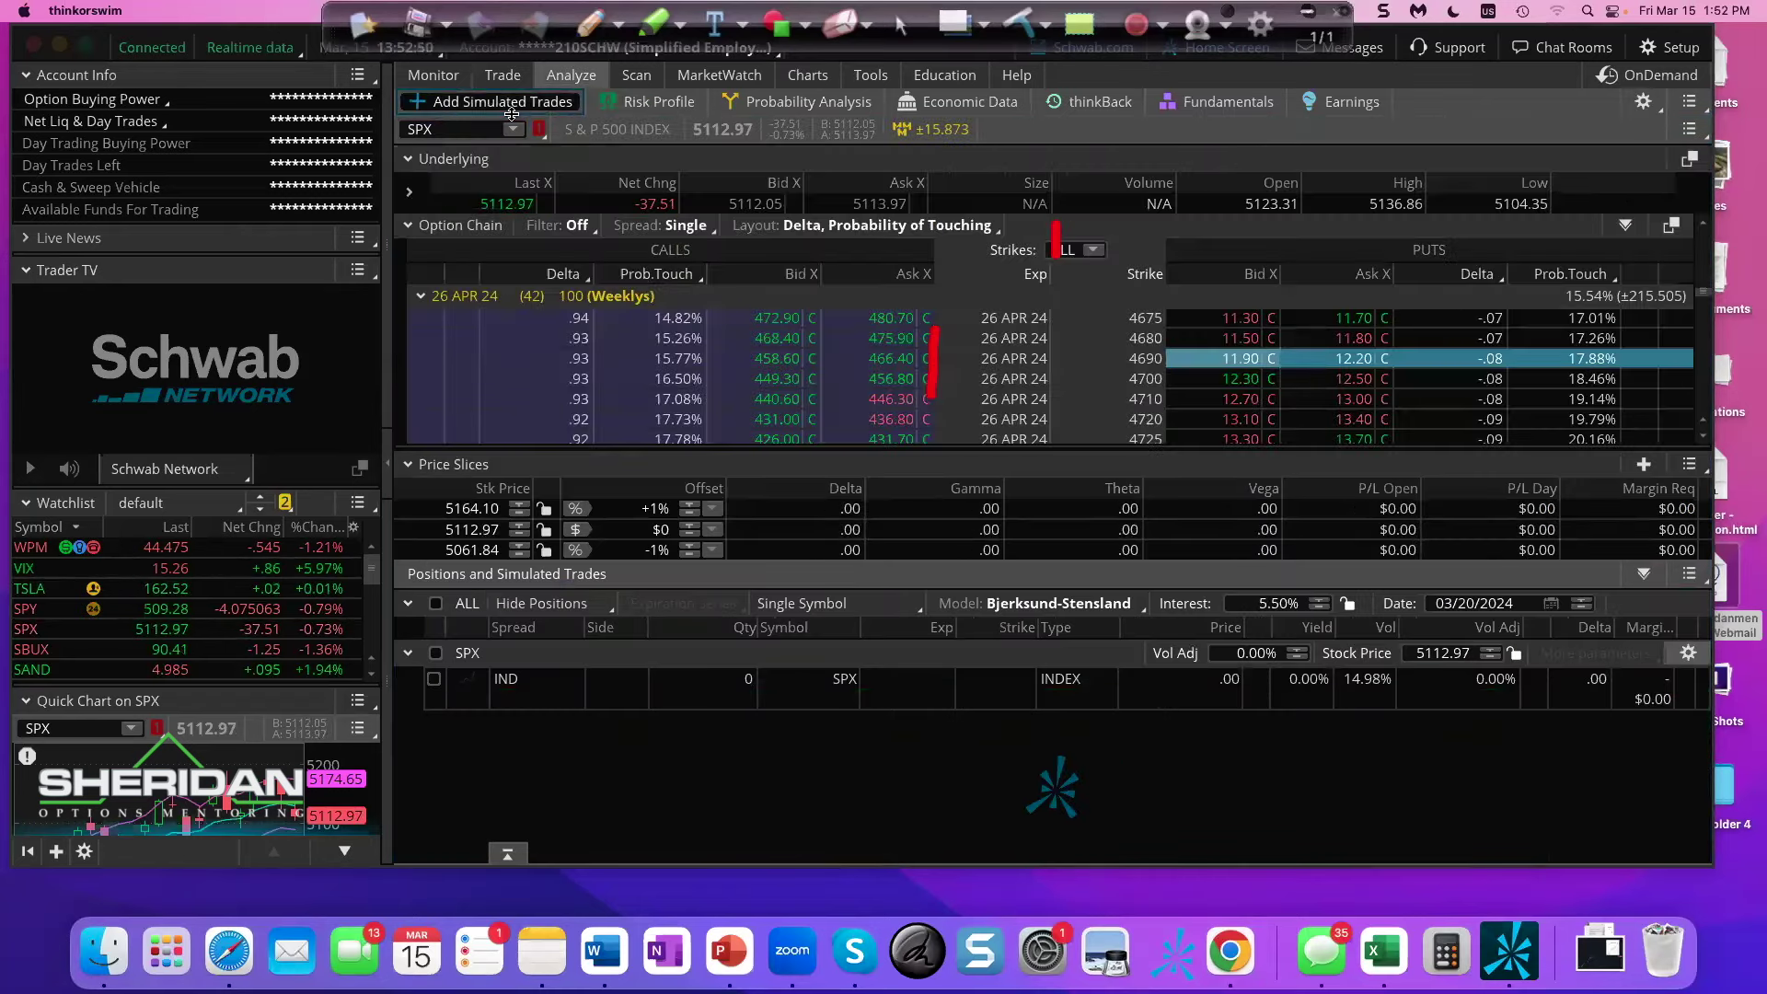
pyautogui.click(1034, 27)
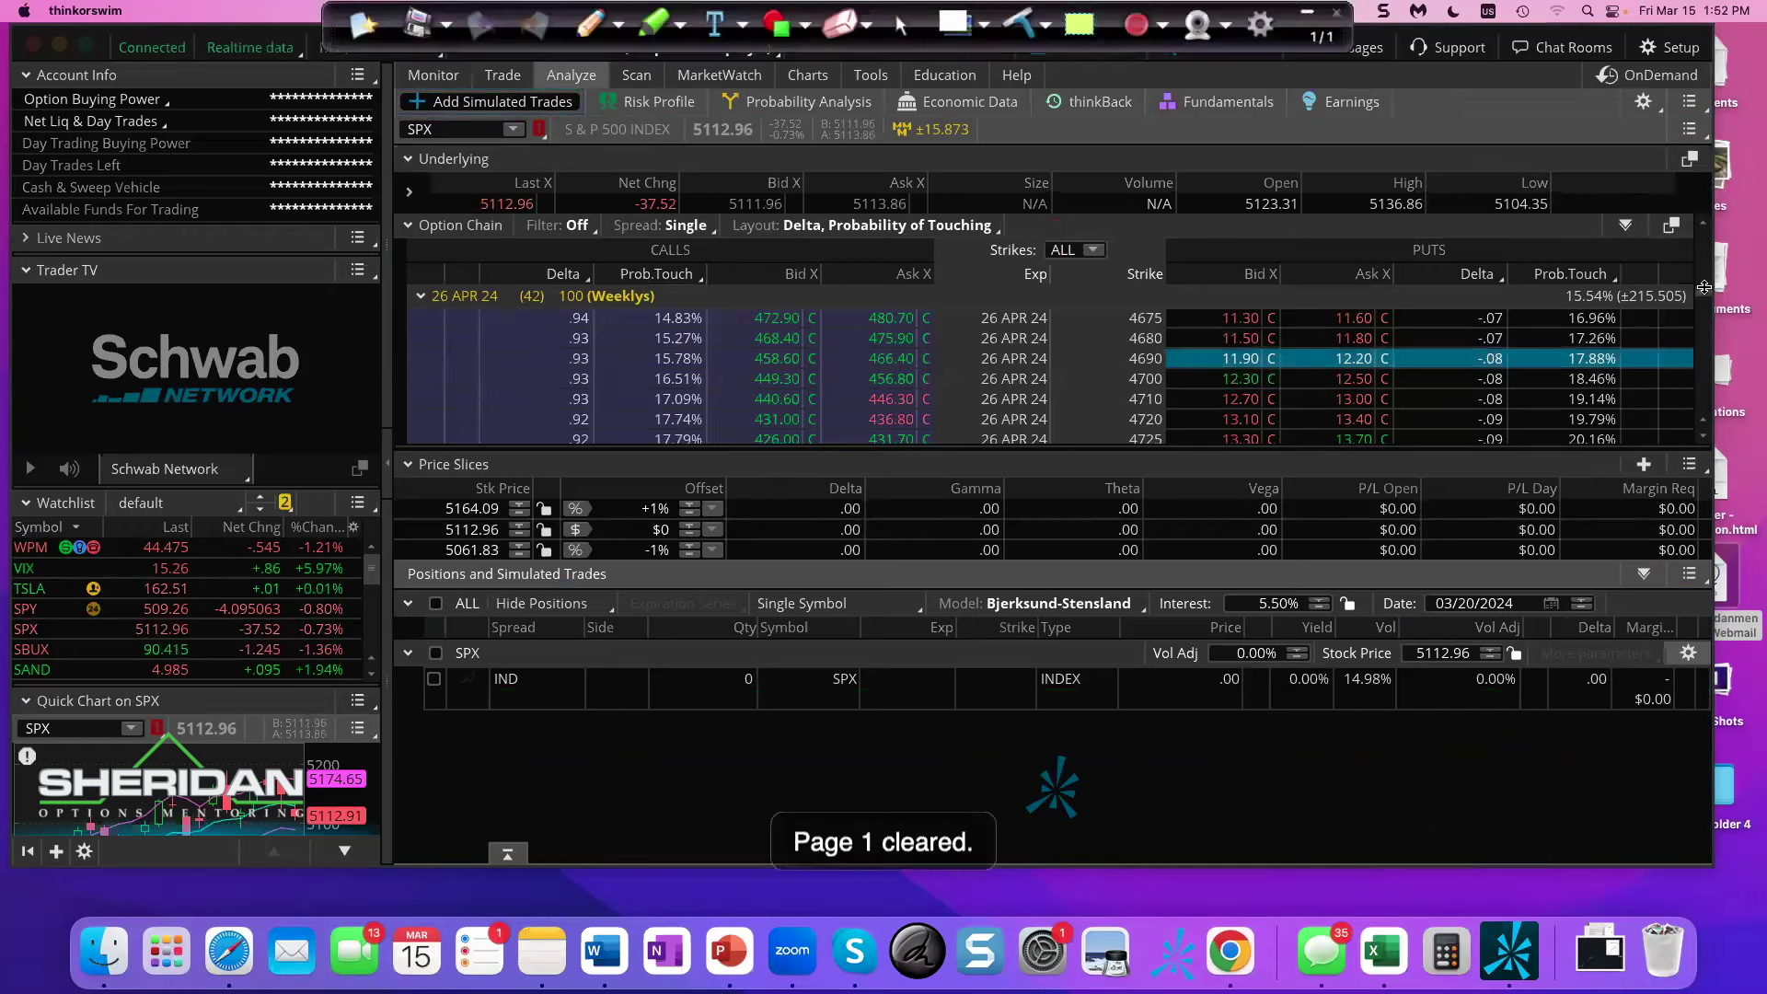
# - Return to the SPX option chain and scroll to the 15 MAR 24 expiration
pyautogui.scroll(-2, 1704, 287)
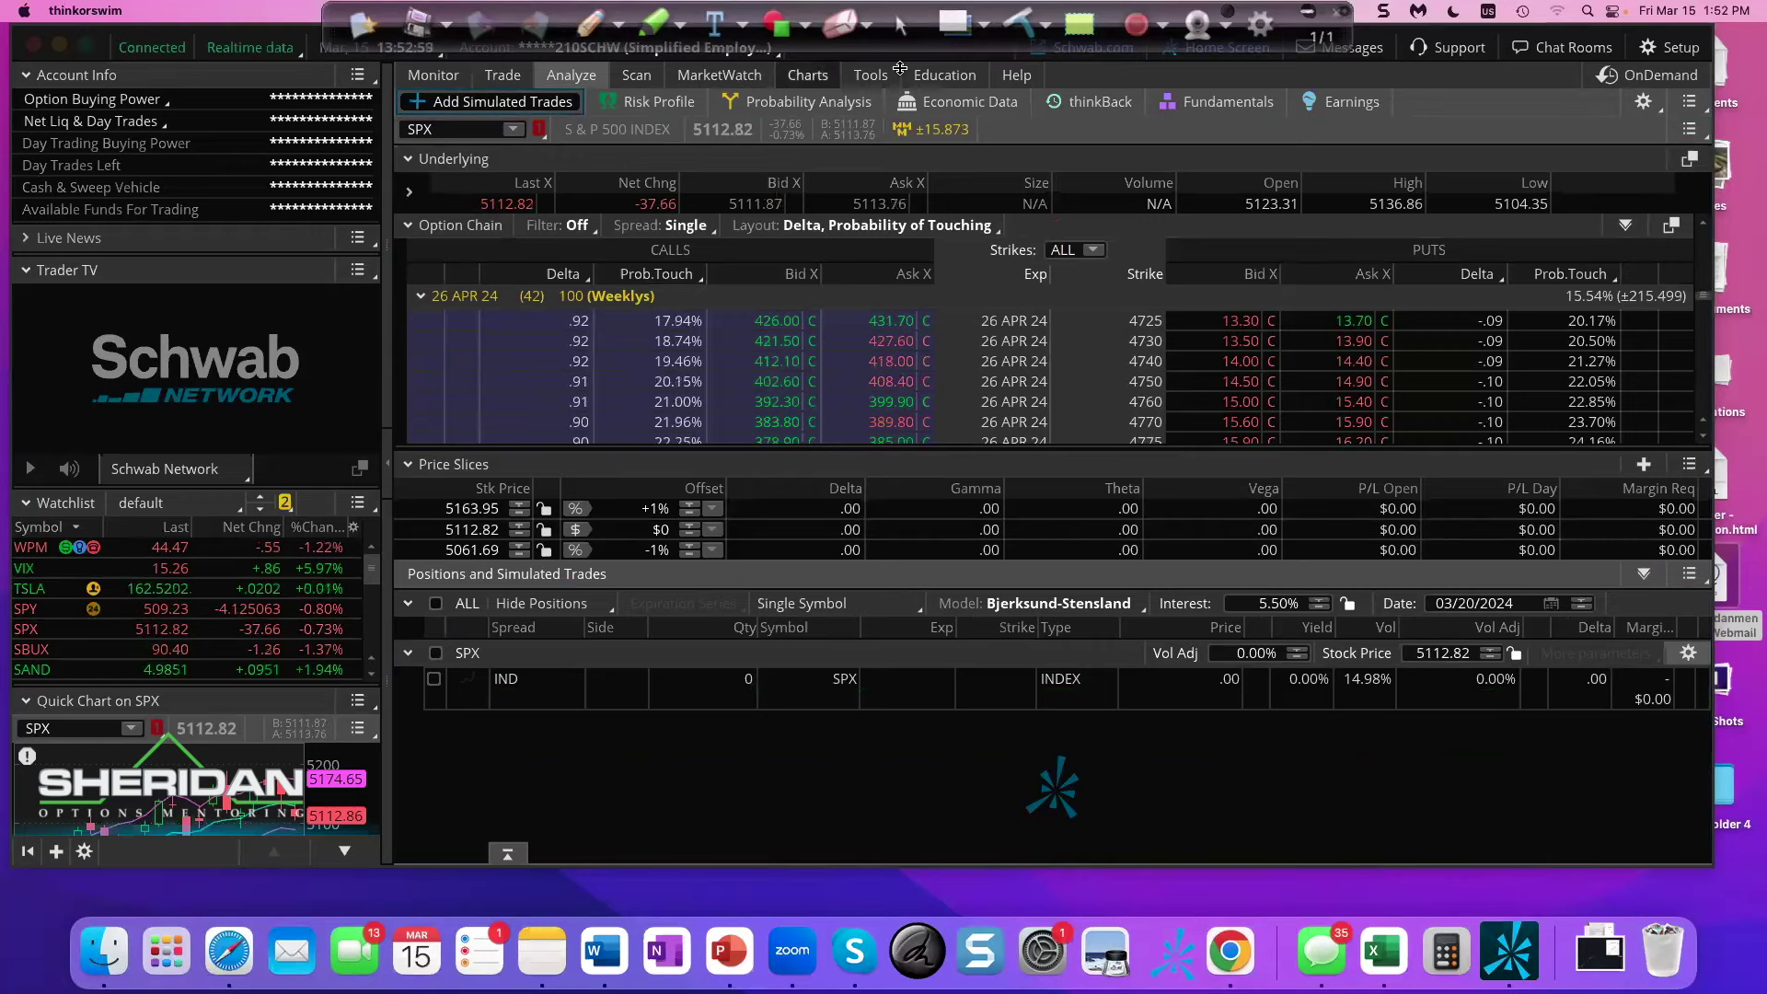
pyautogui.click(807, 74)
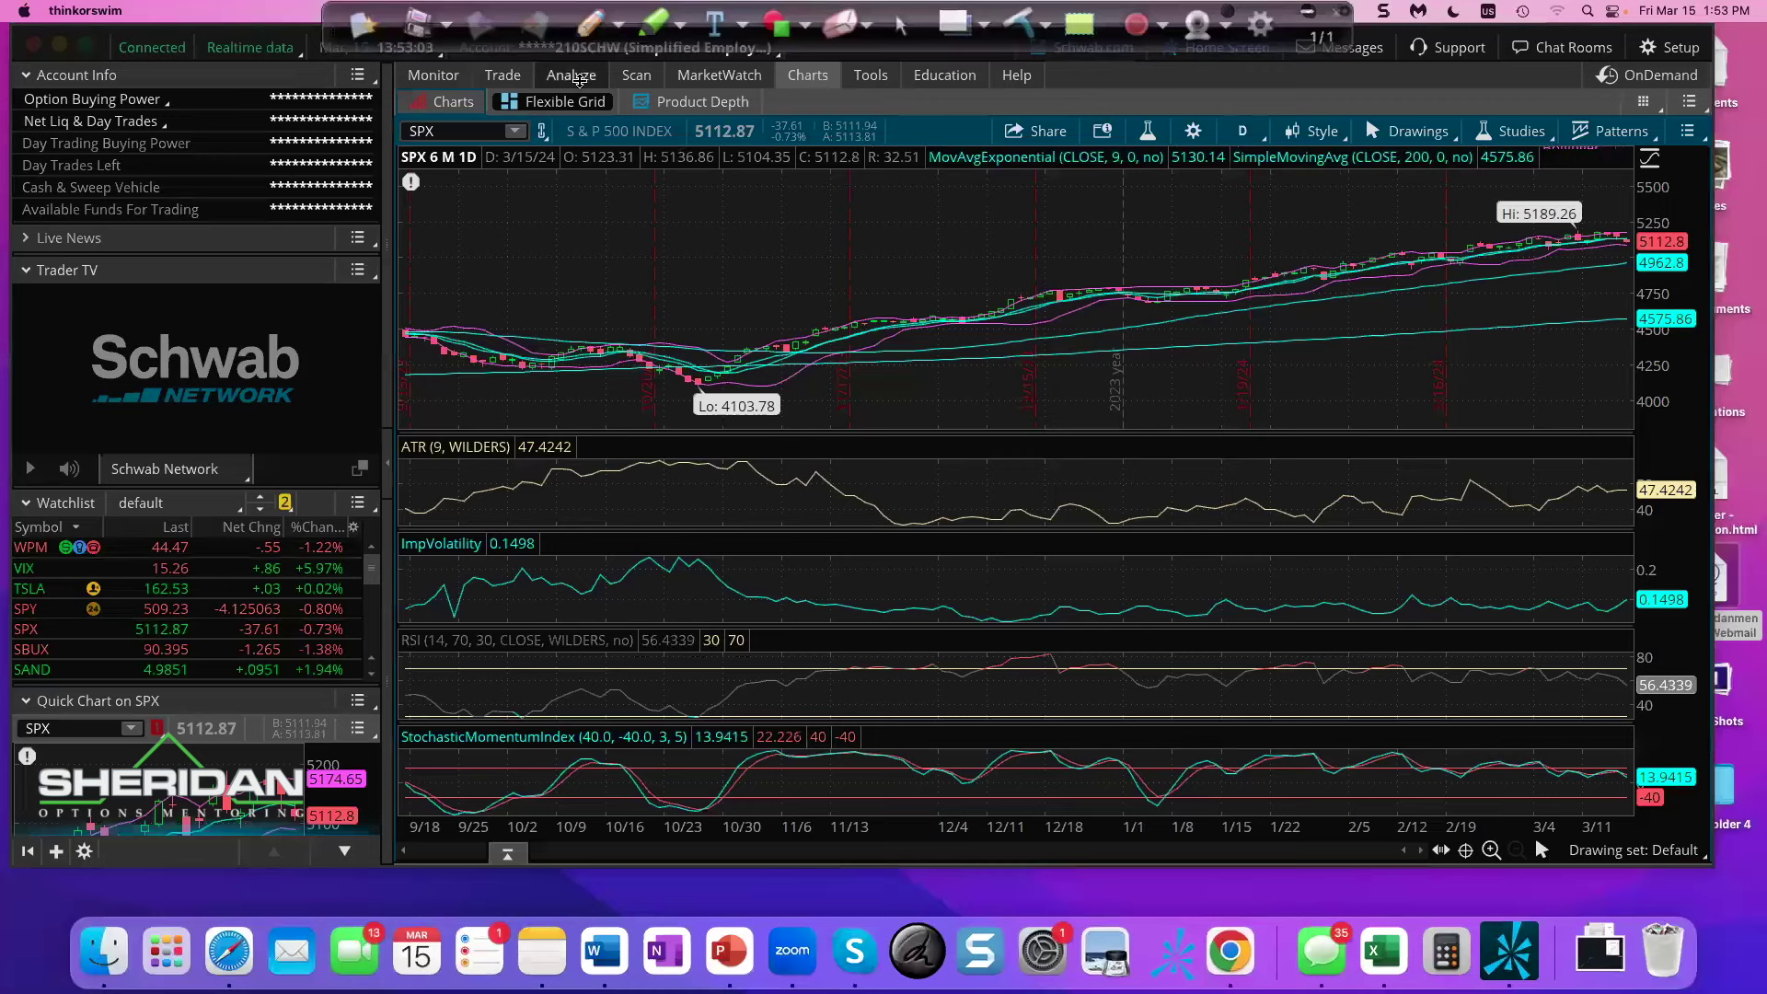
pyautogui.click(589, 81)
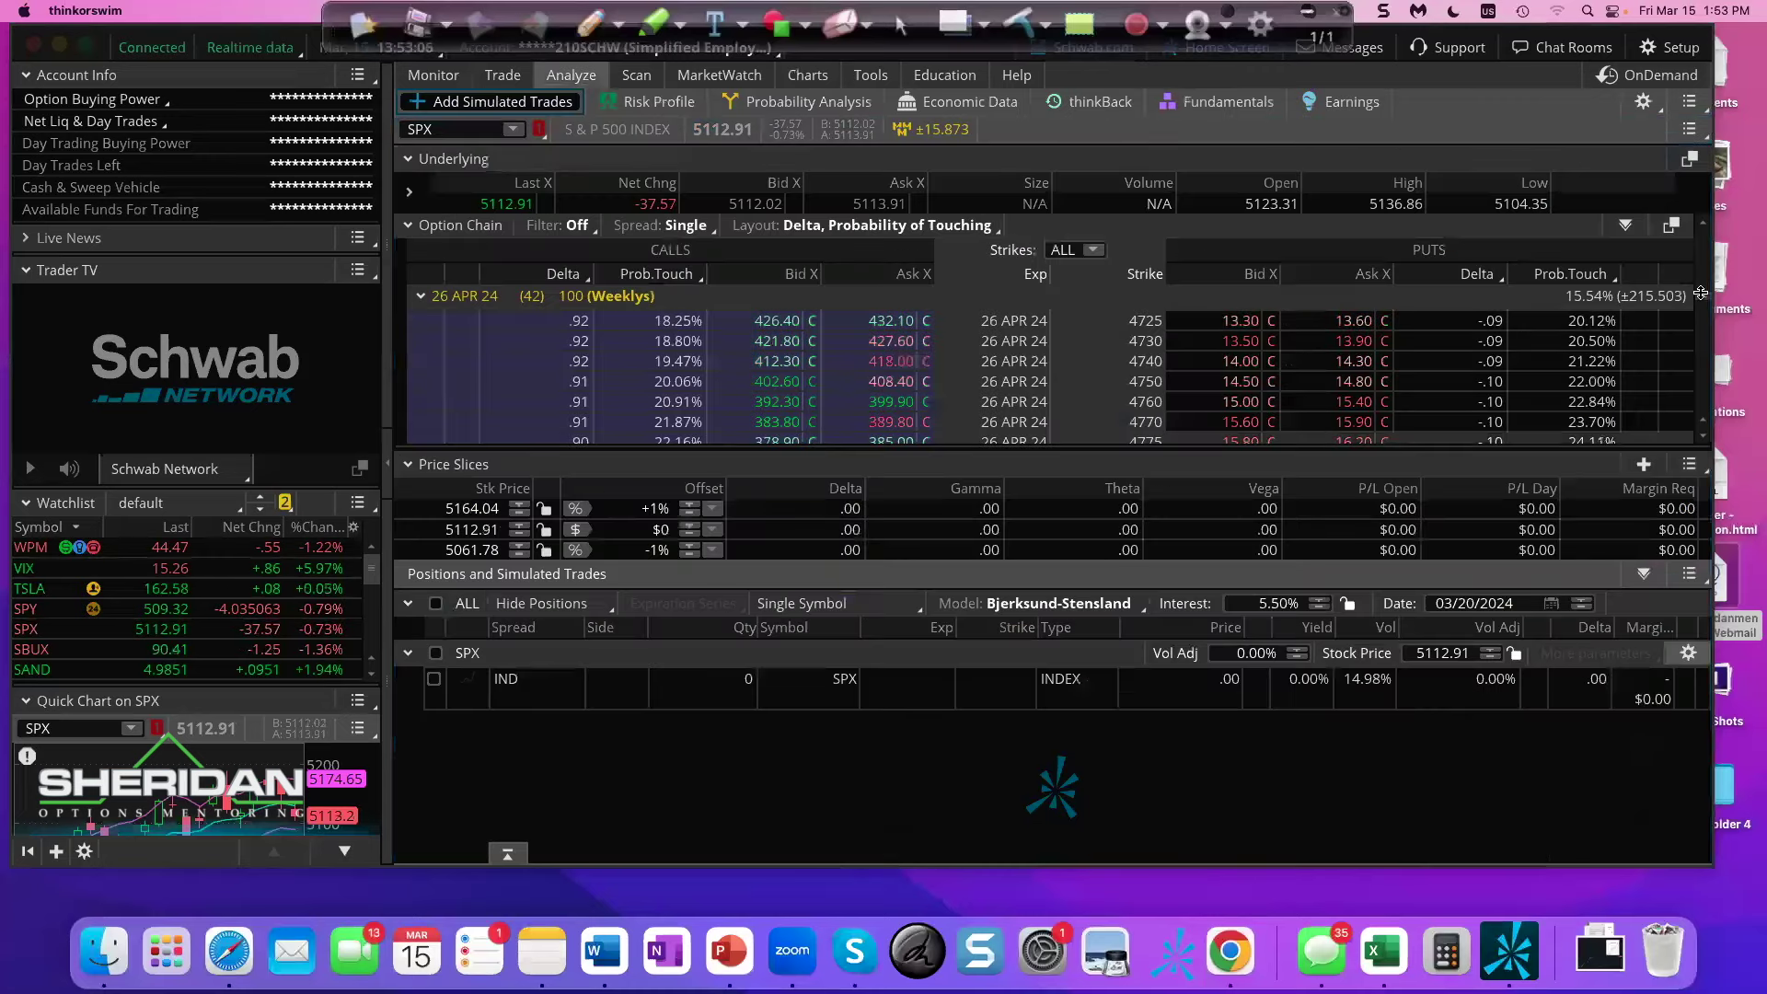
pyautogui.scroll(1, 1702, 293)
pyautogui.scroll(-10, 1702, 294)
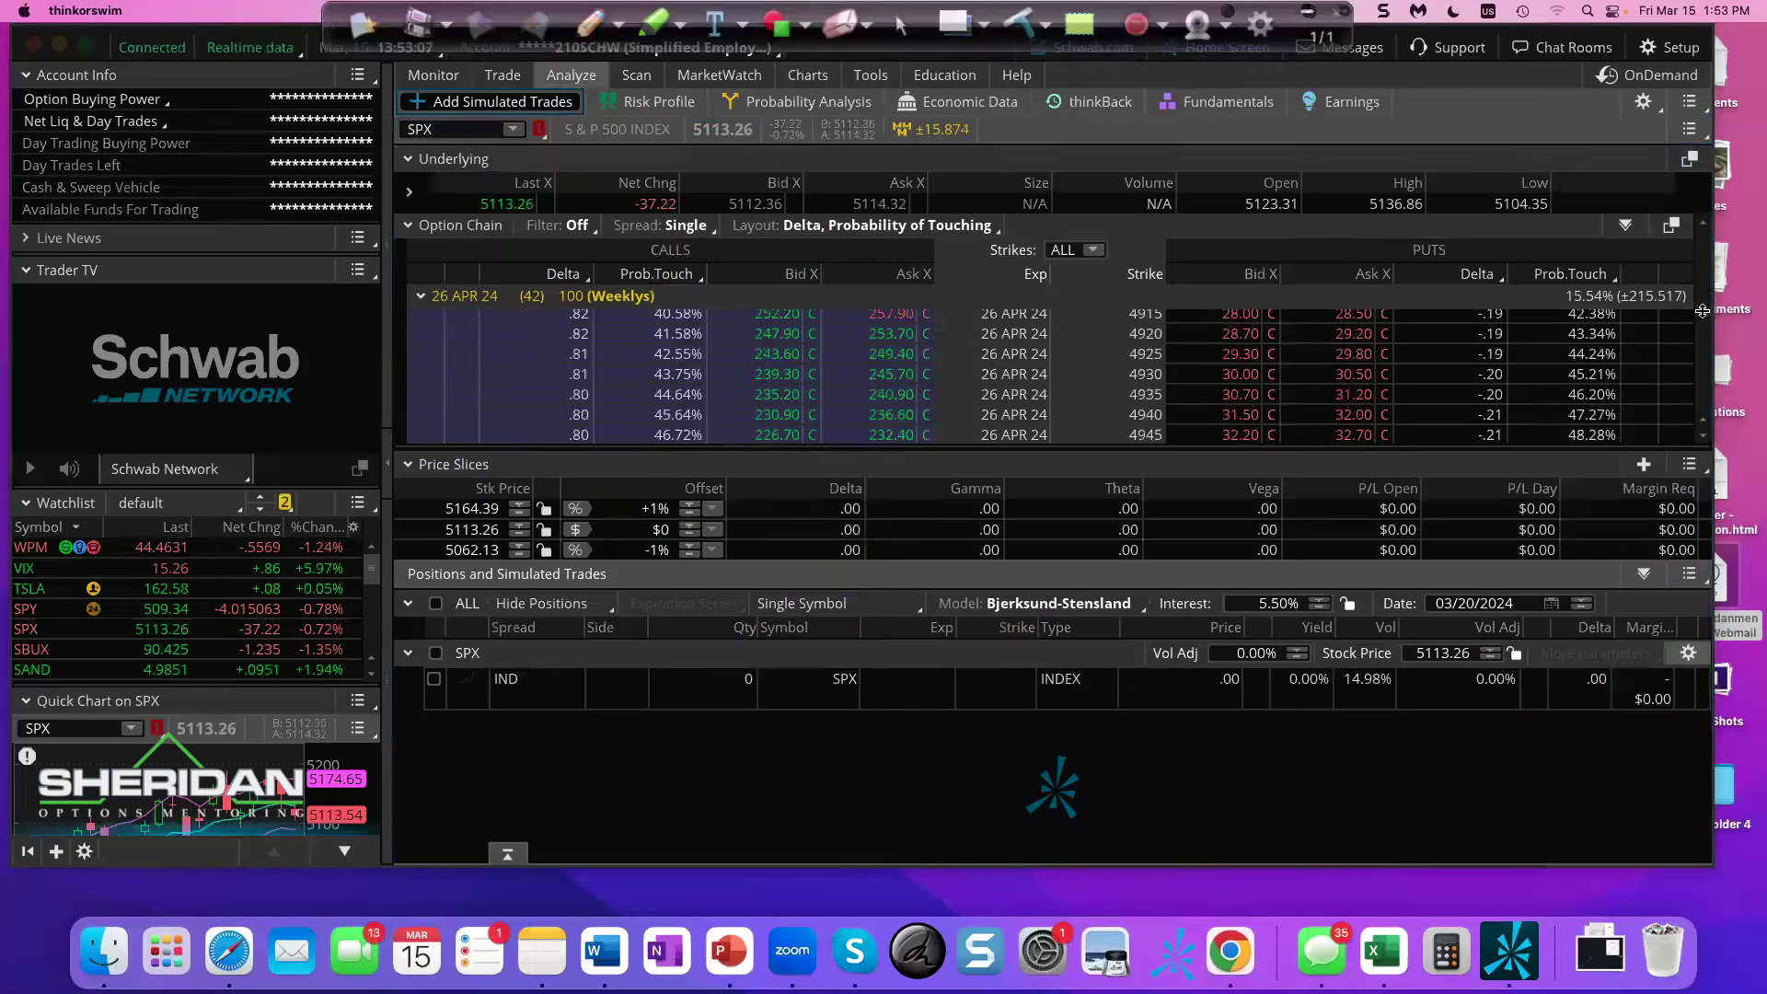
pyautogui.scroll(-5, 1700, 319)
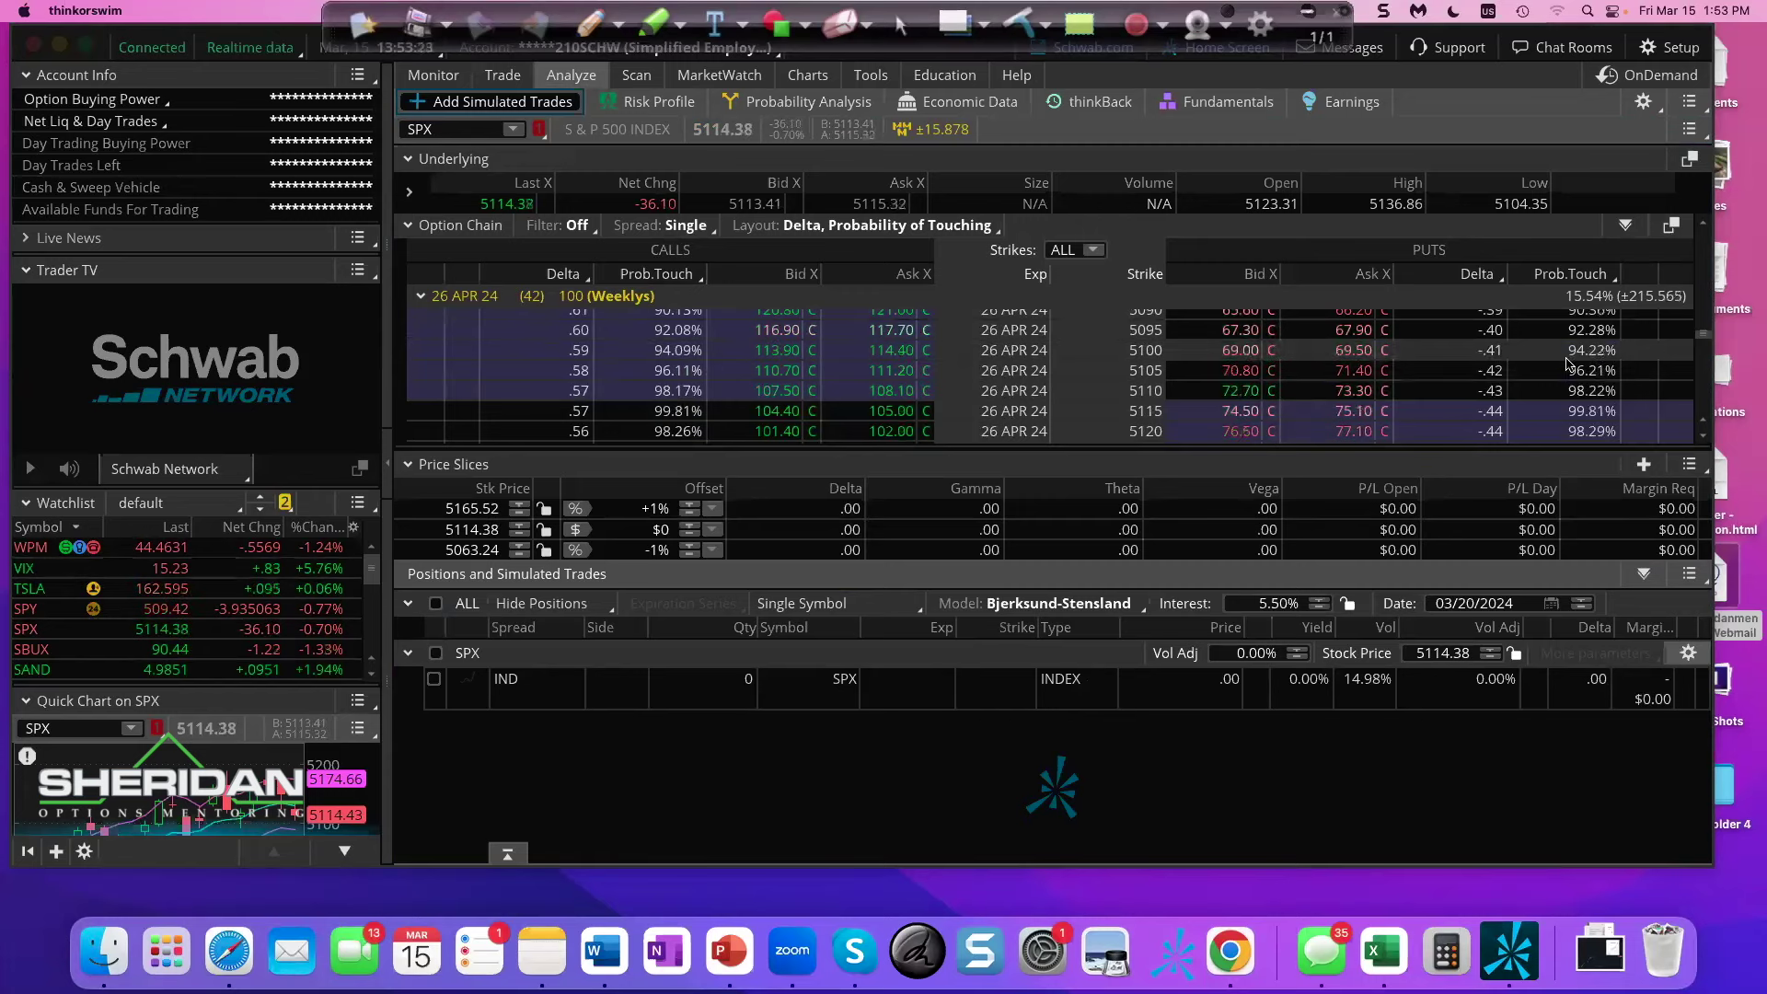
pyautogui.moveTo(1701, 334); pyautogui.dragTo(1686, 256)
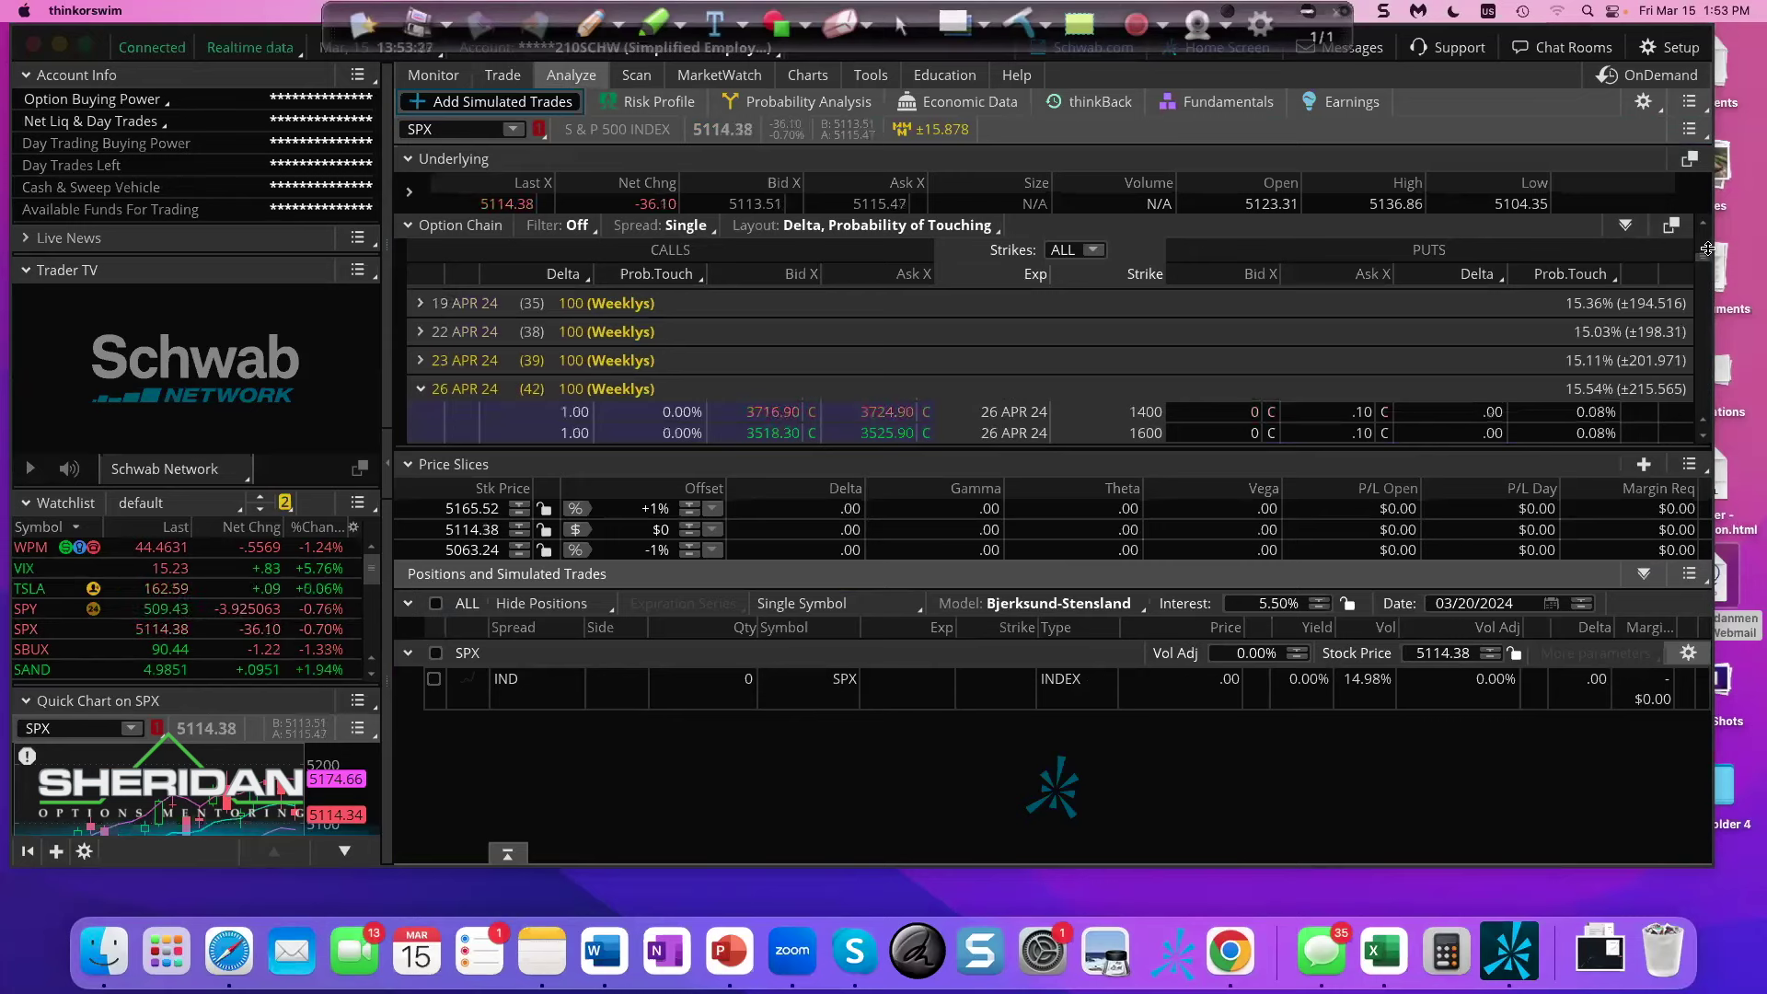
pyautogui.moveTo(1702, 255); pyautogui.dragTo(1700, 236)
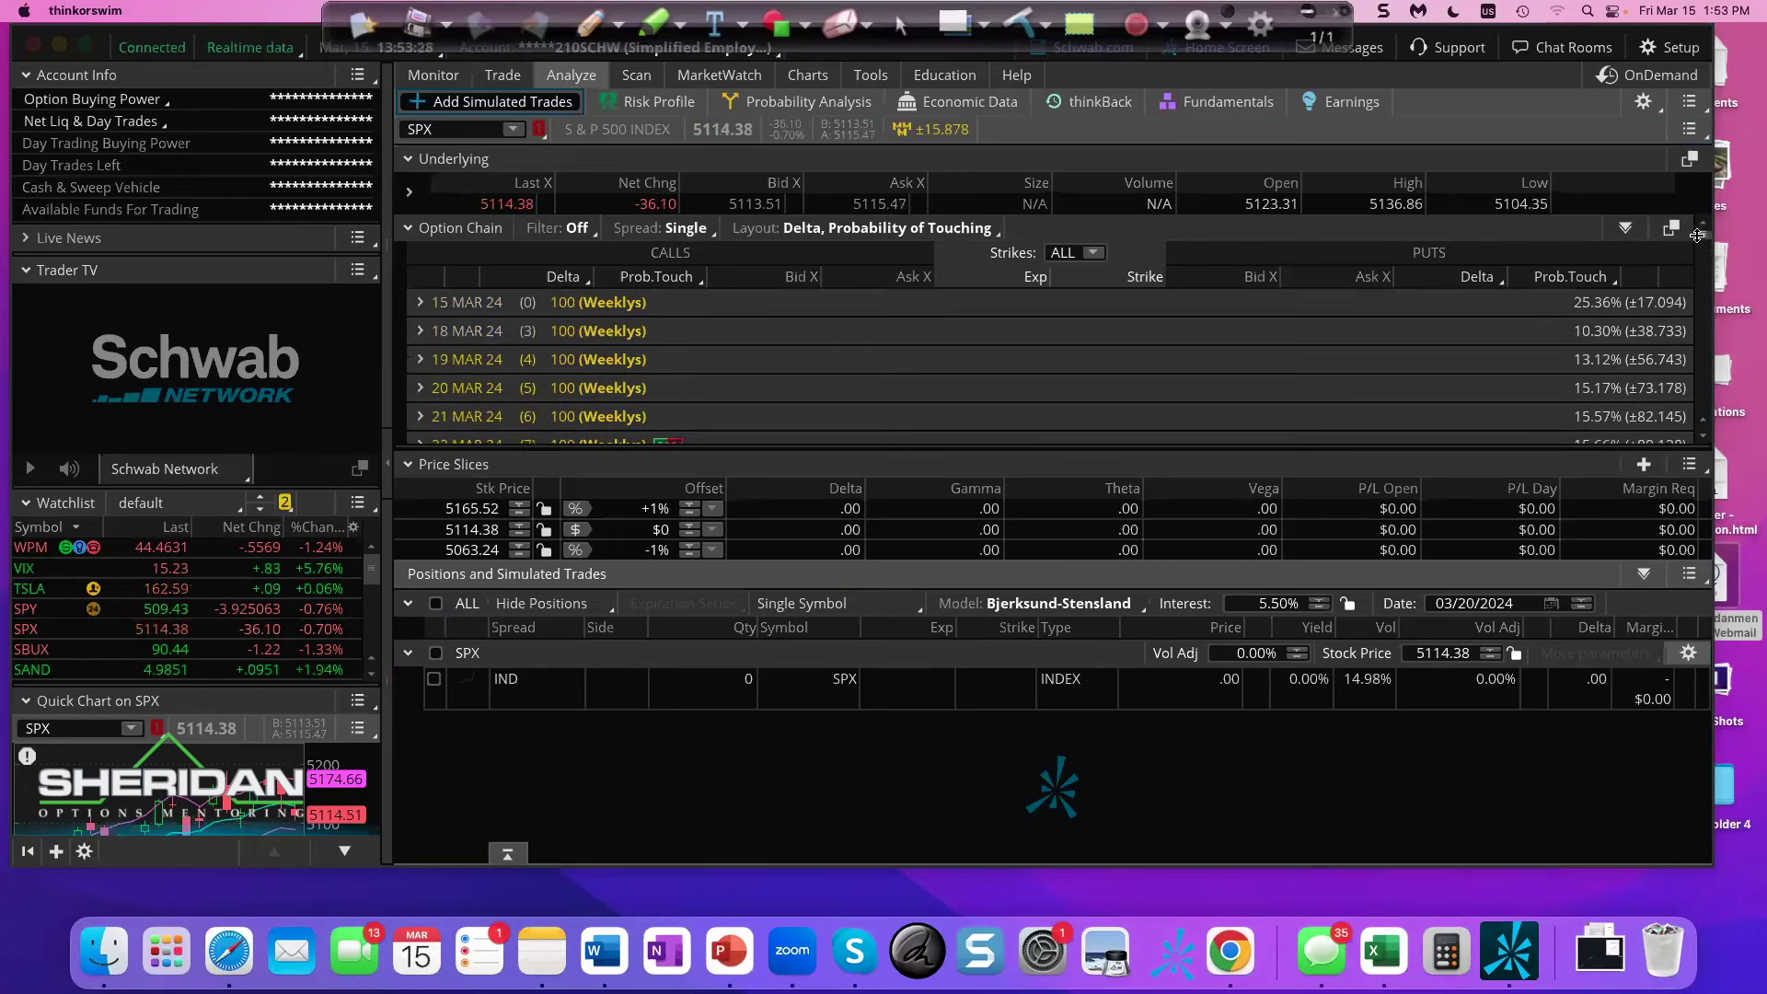
# - Expand the 15 MAR 24 strikes and enlarge the chain panel to show 5085–5150
pyautogui.click(420, 302)
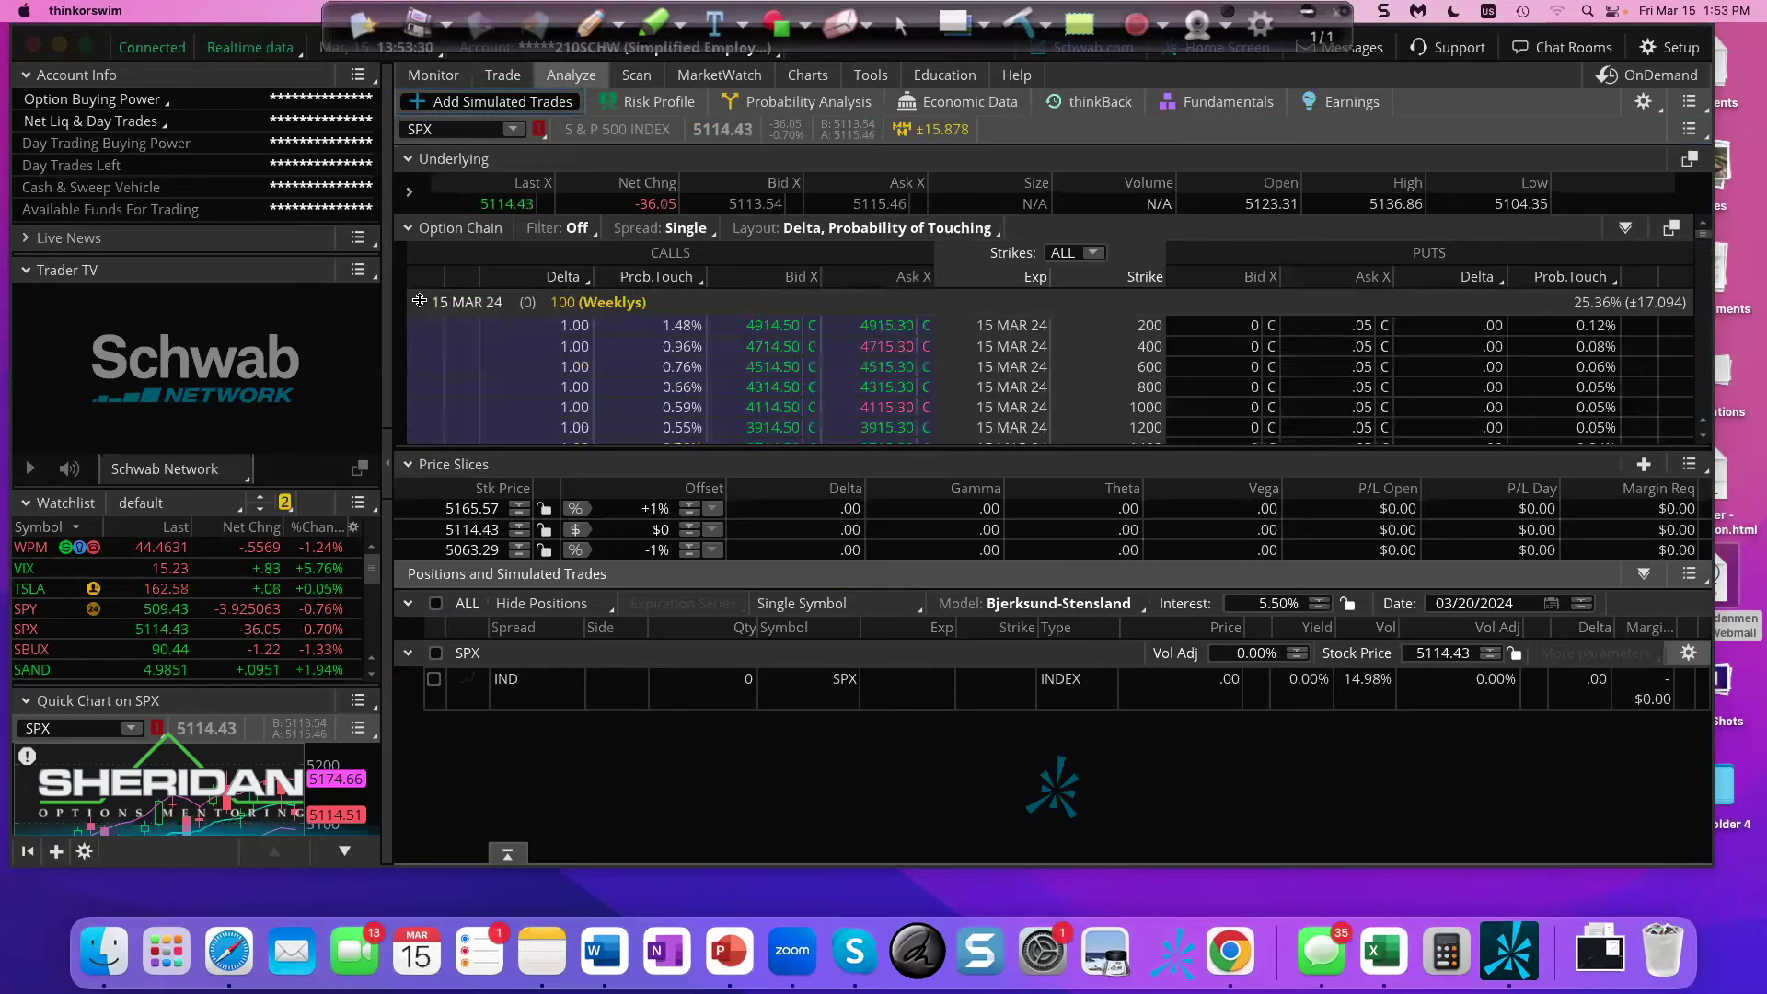
pyautogui.moveTo(1704, 235); pyautogui.dragTo(1702, 311)
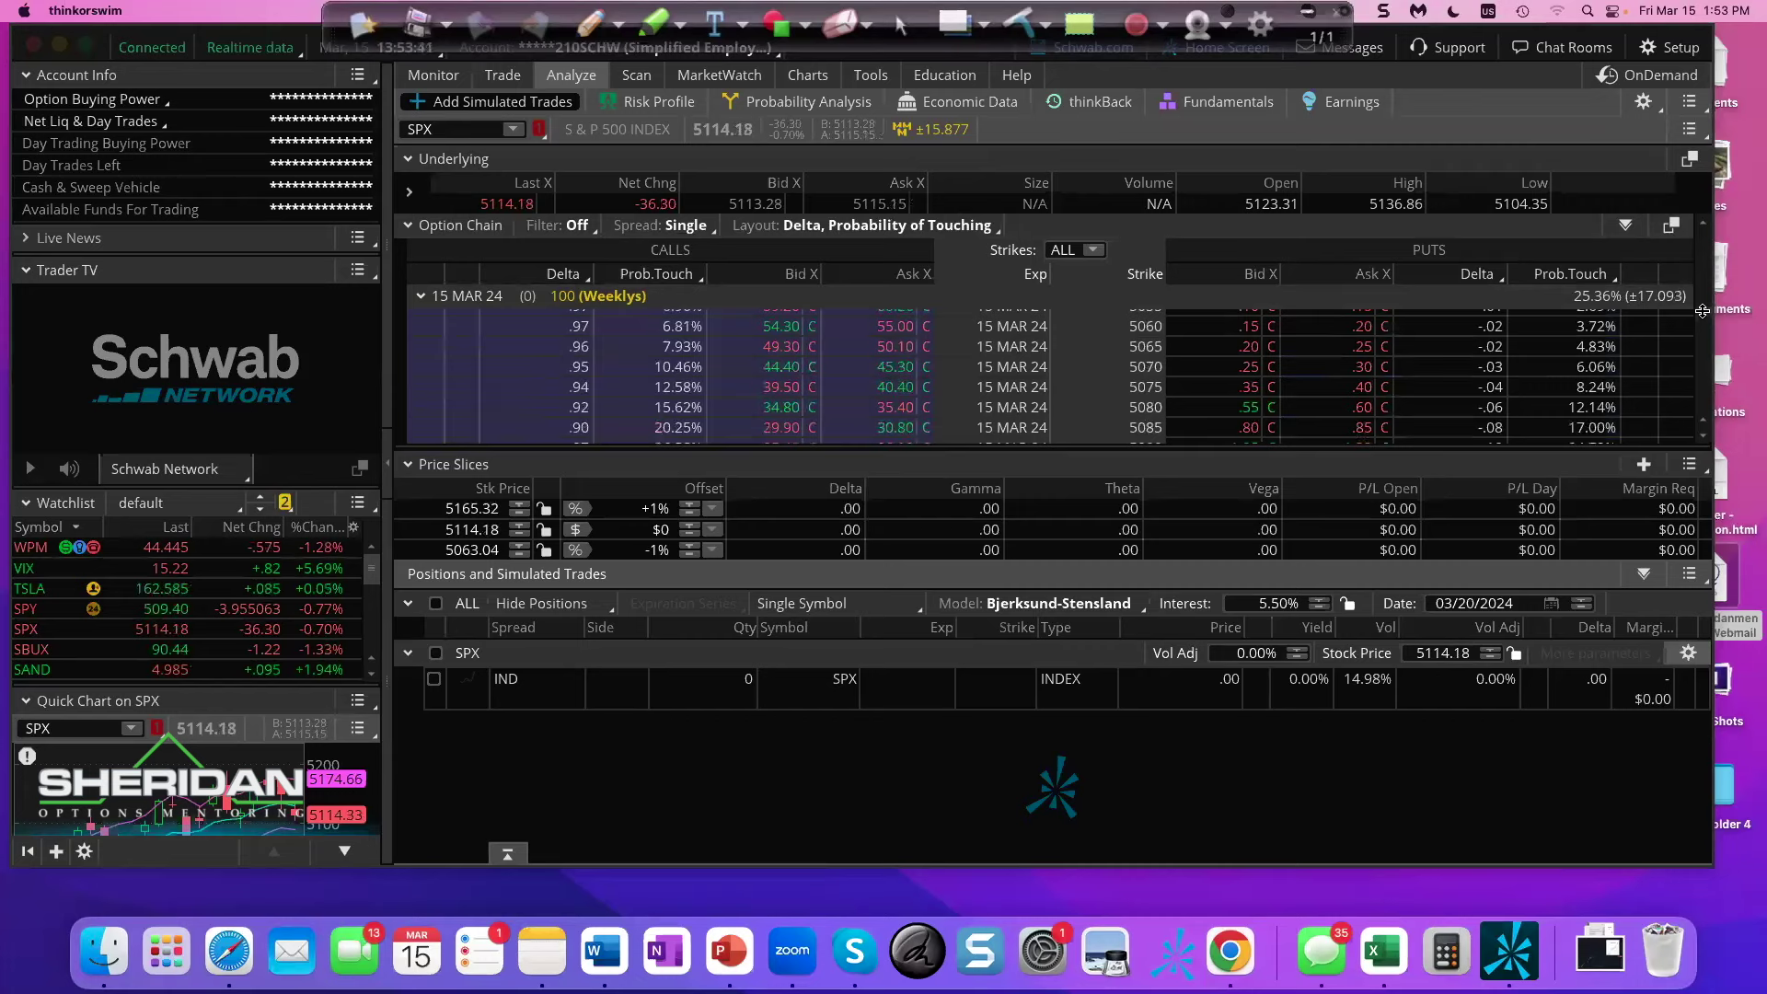
pyautogui.moveTo(1702, 311); pyautogui.dragTo(1703, 311)
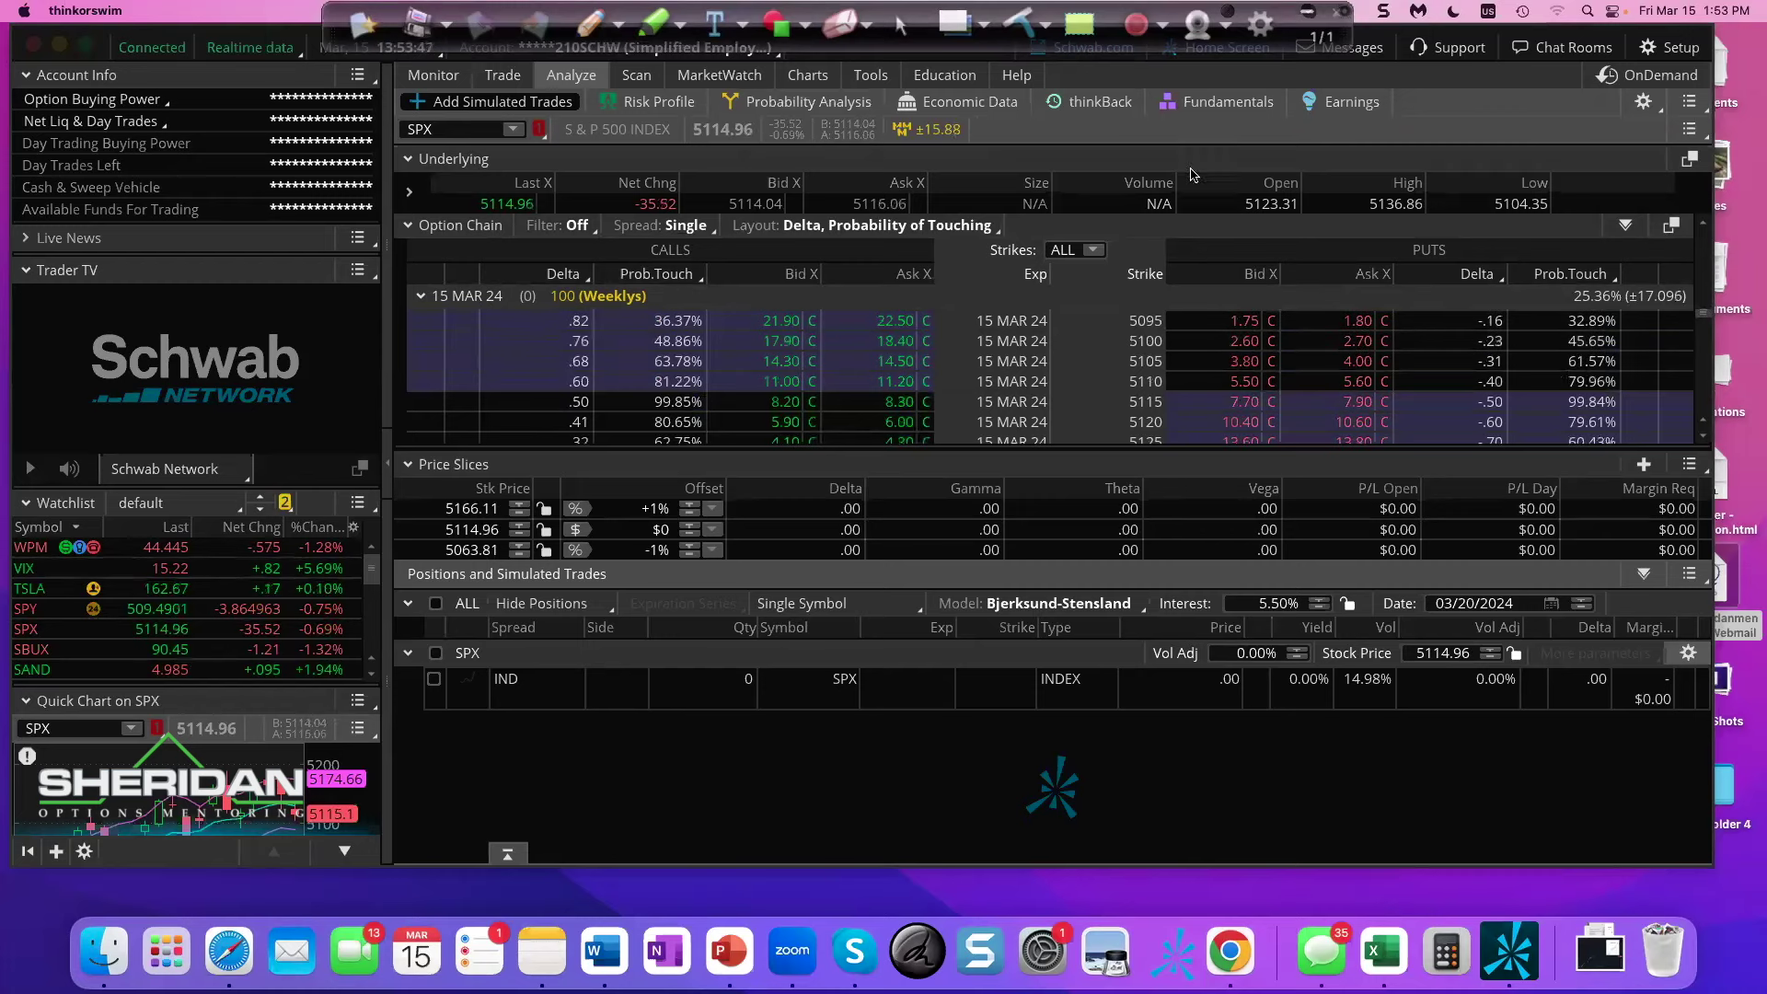
pyautogui.click(1702, 220)
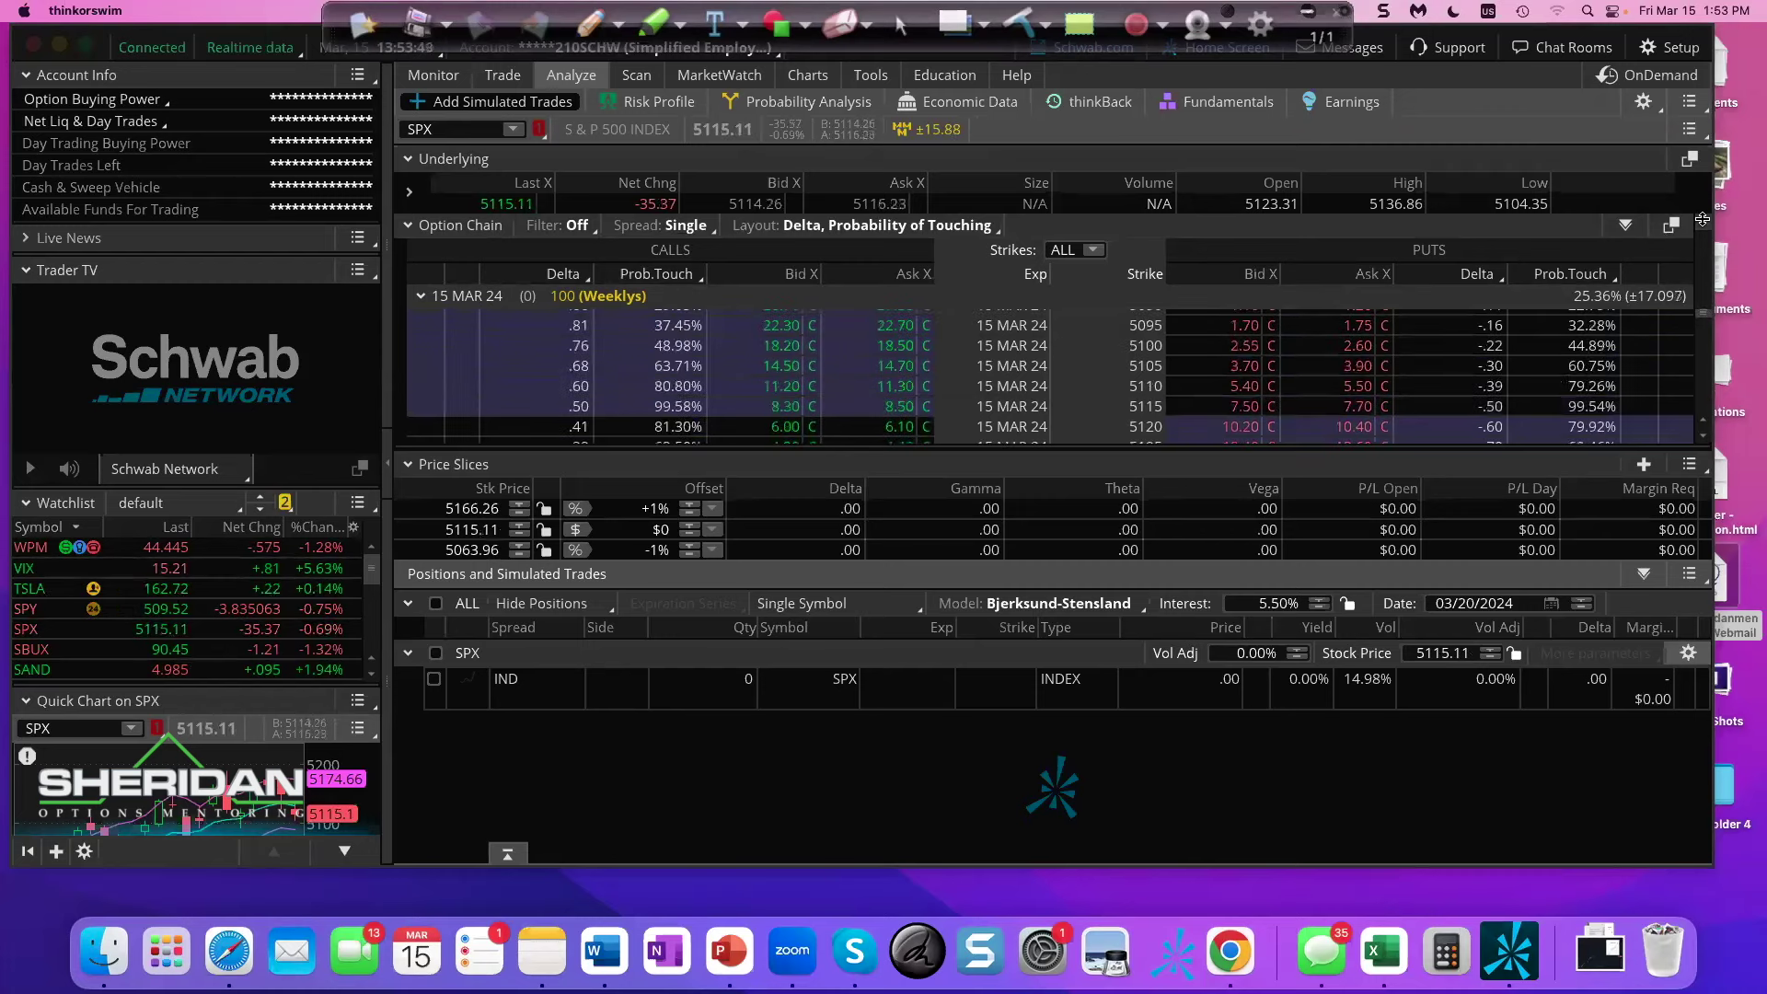
pyautogui.click(585, 27)
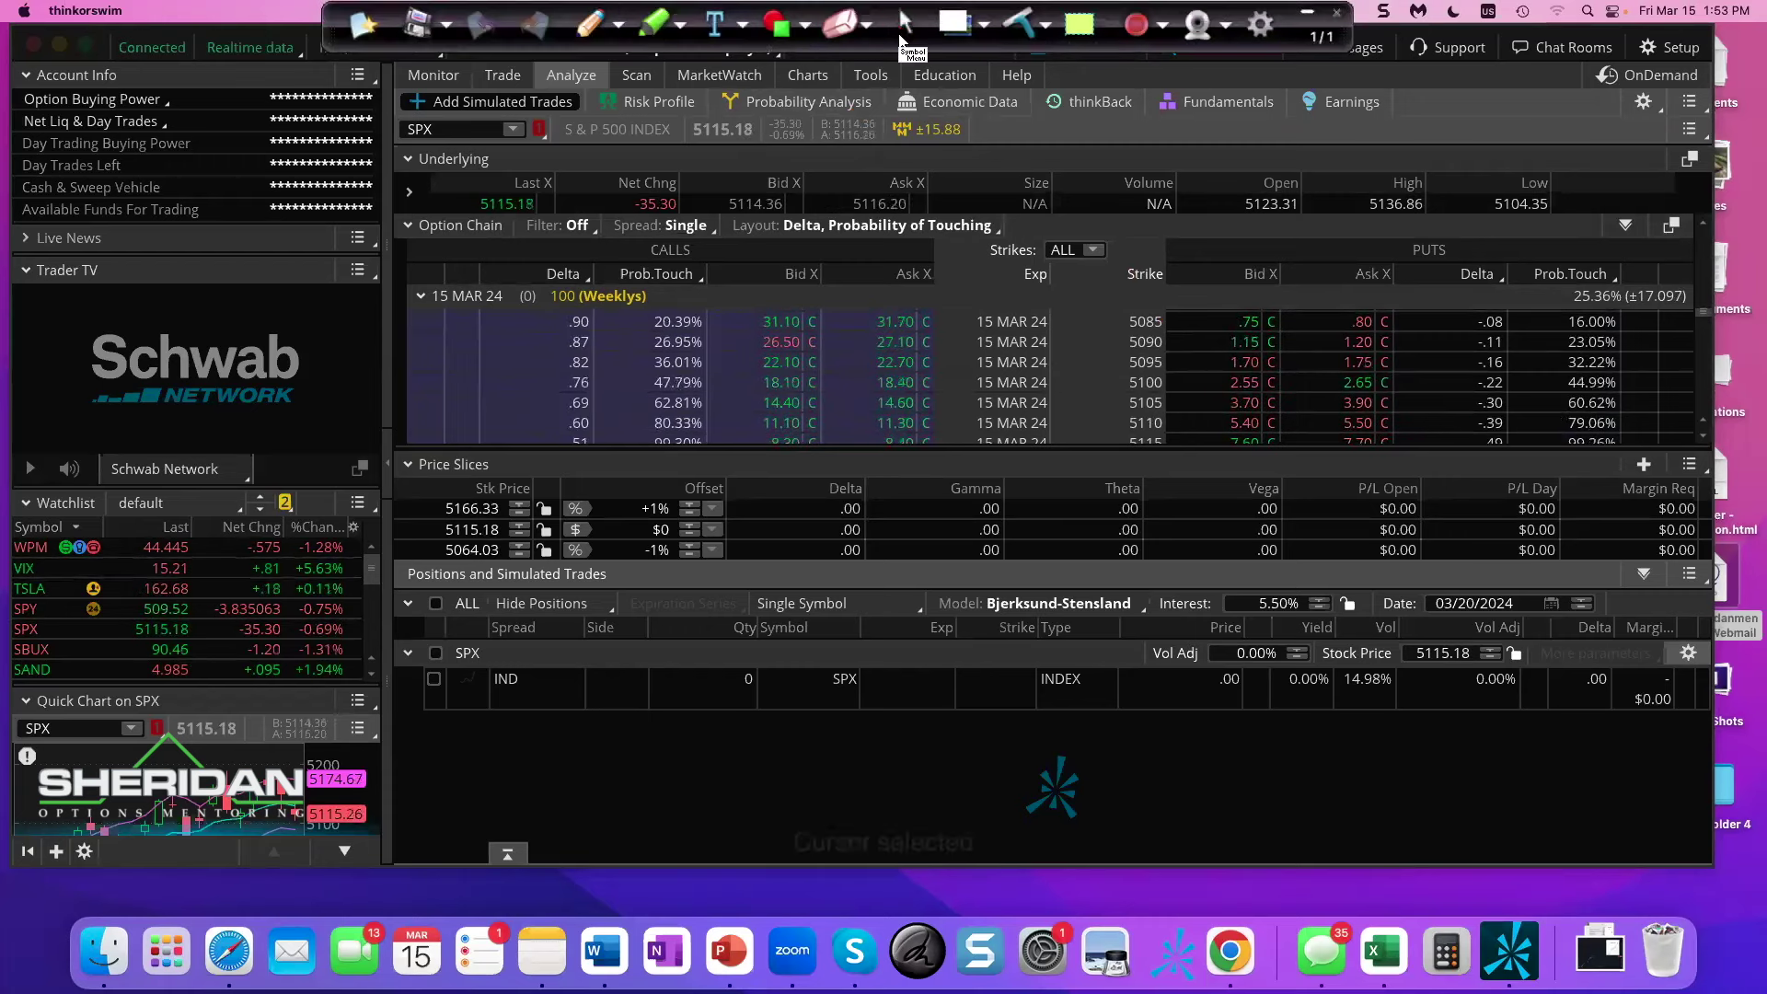
pyautogui.click(902, 27)
pyautogui.moveTo(902, 454); pyautogui.dragTo(902, 614)
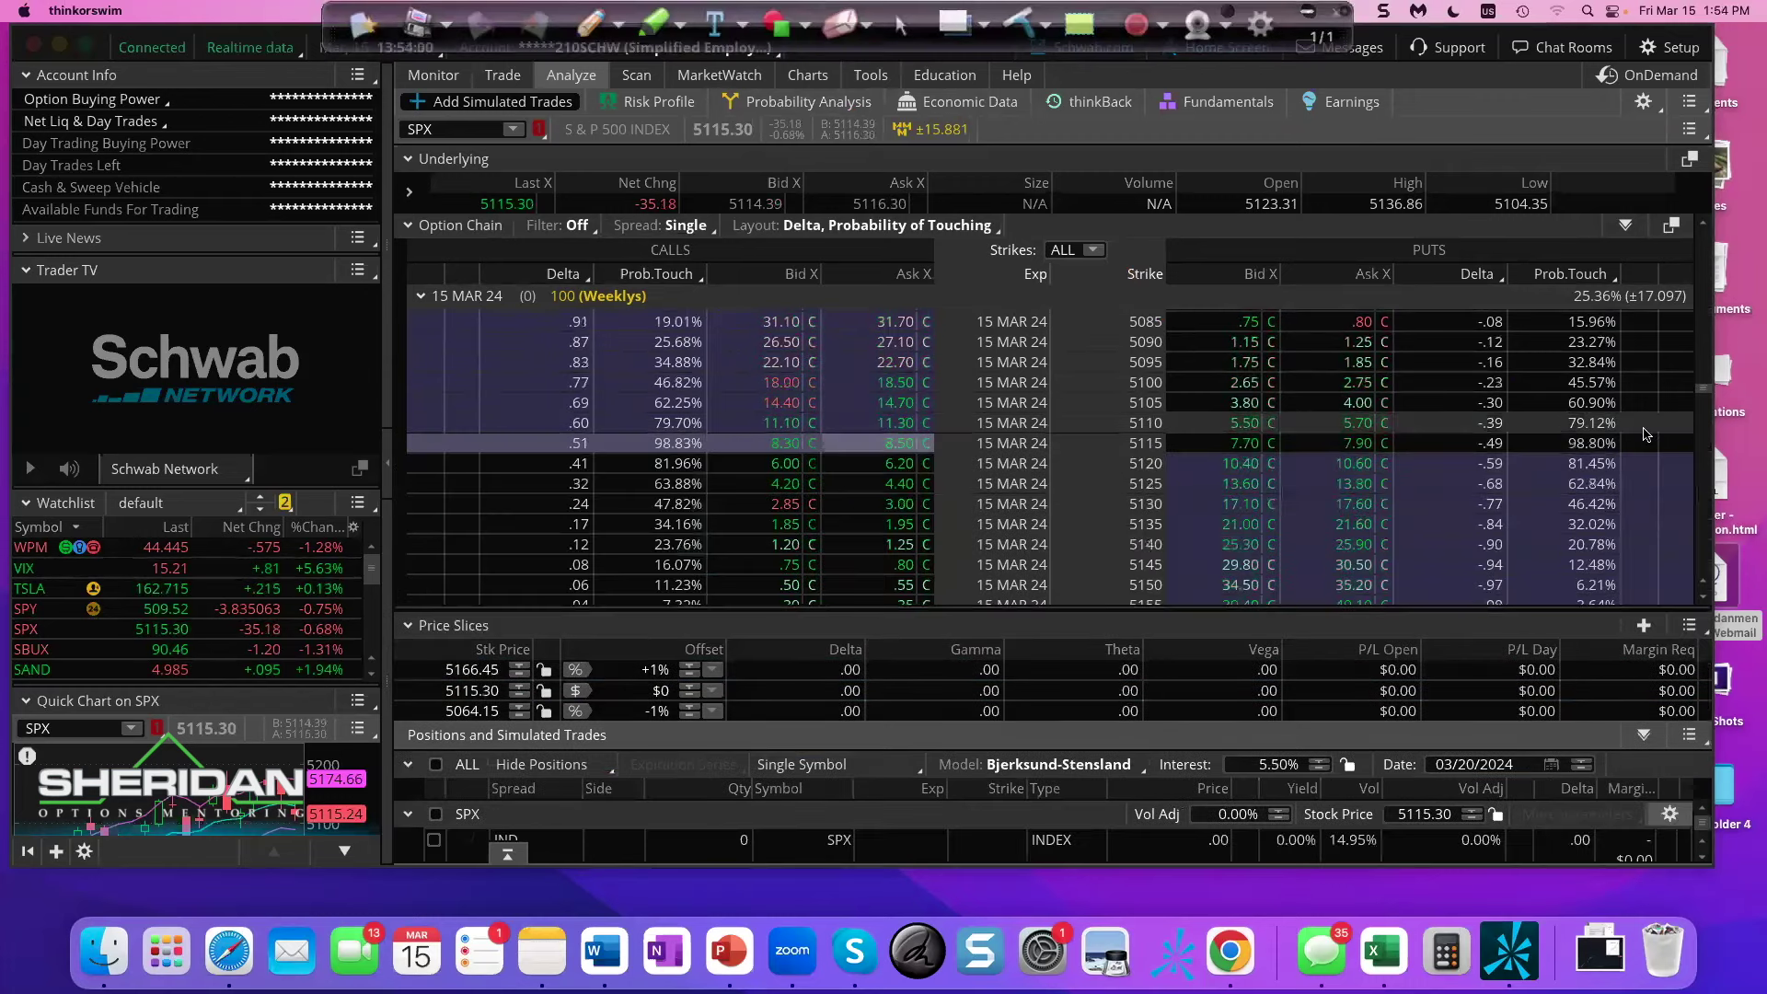
pyautogui.click(591, 23)
# - Draw red marks at the 5115 put and its probability of touching, bracketing strikes 5100–5115
pyautogui.moveTo(1178, 445); pyautogui.dragTo(1209, 446)
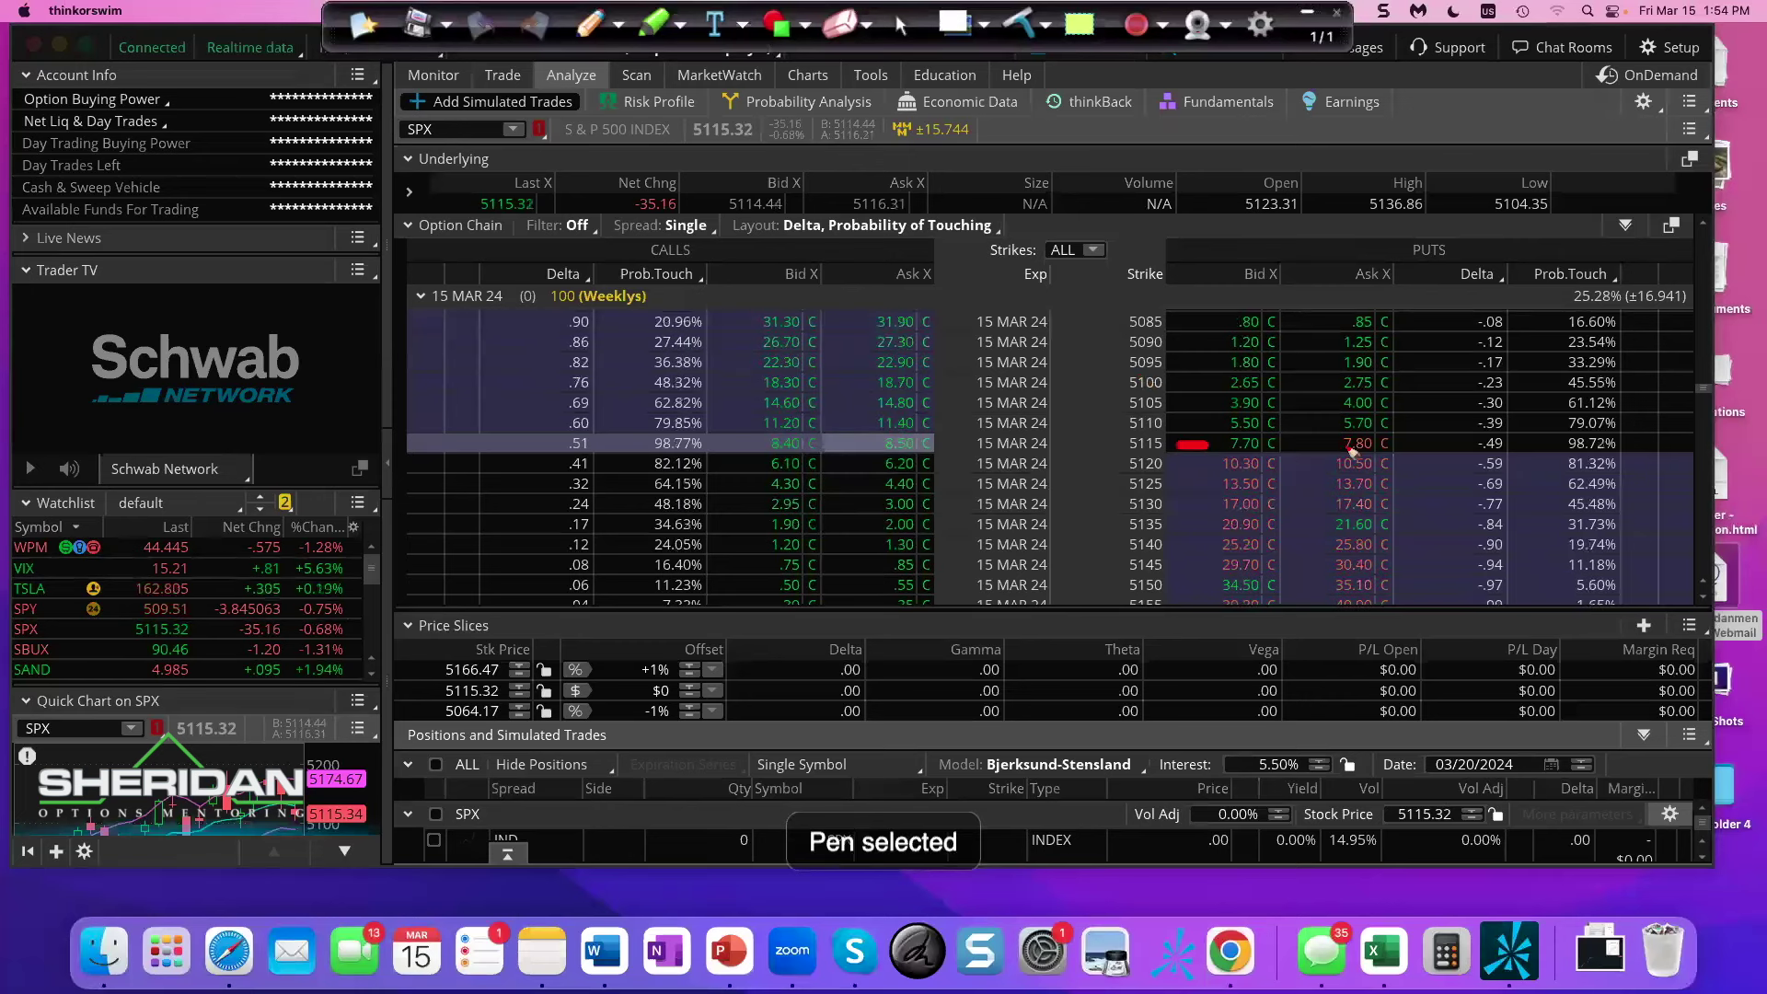
pyautogui.moveTo(1525, 444); pyautogui.dragTo(1542, 446)
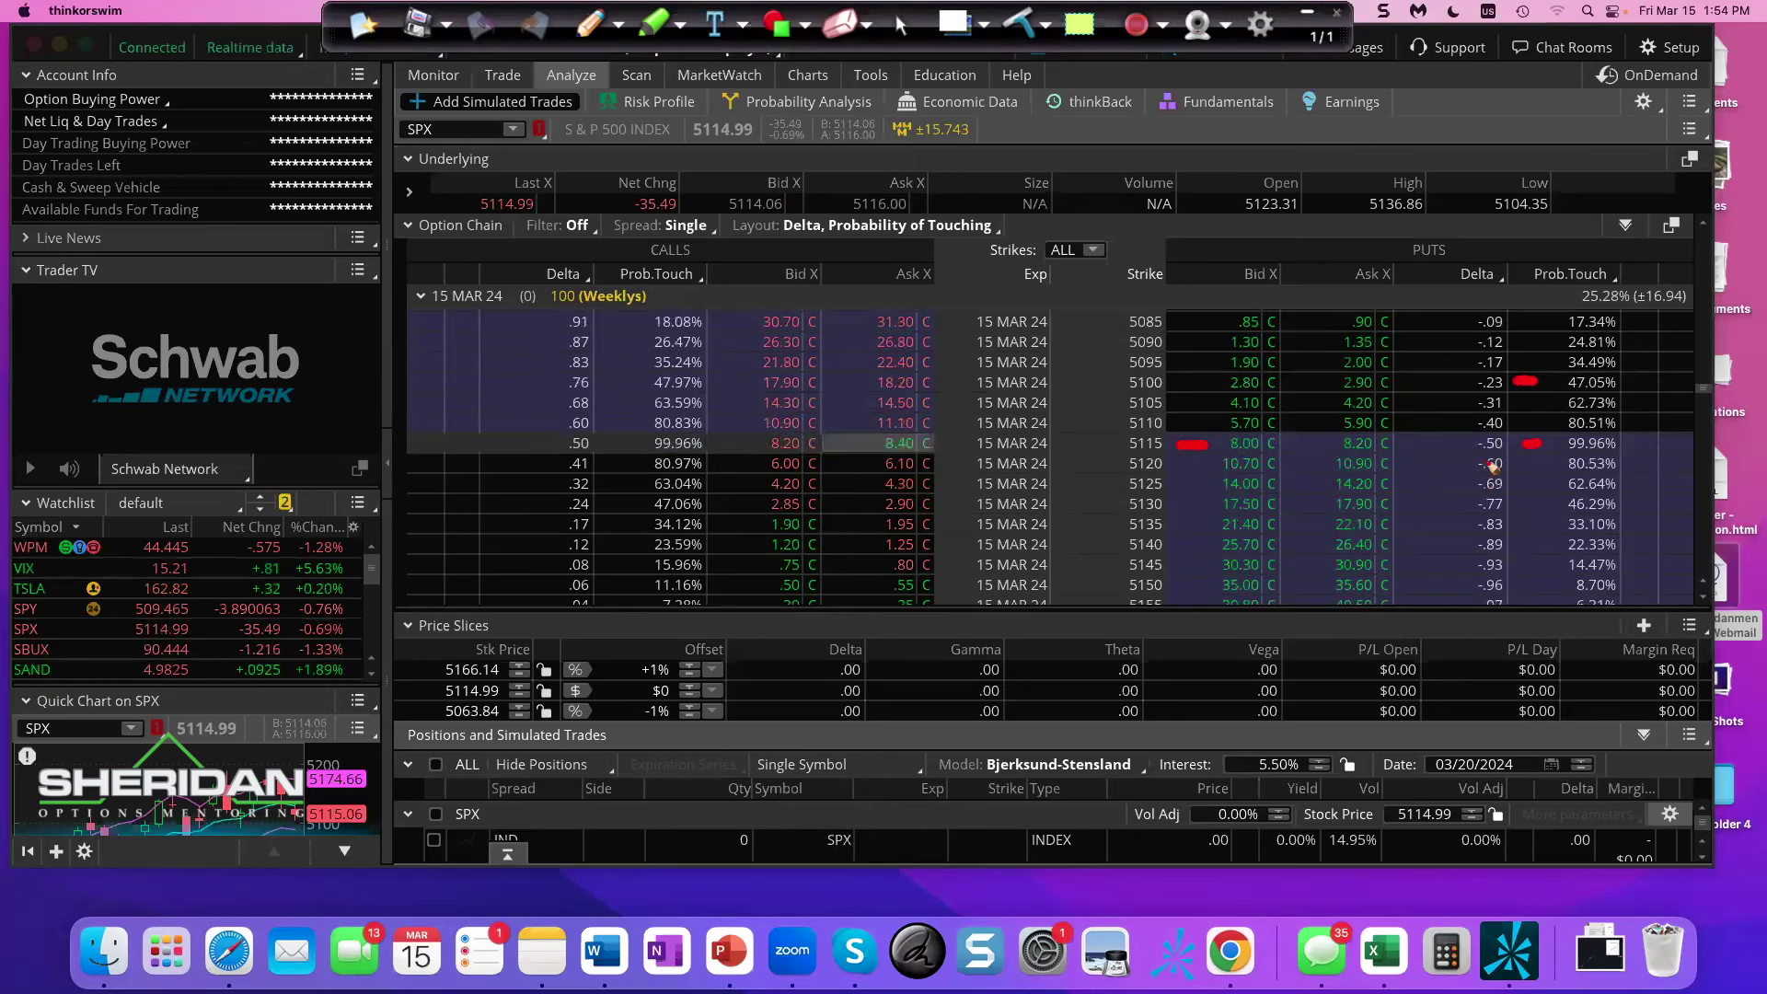
pyautogui.moveTo(1119, 444)
pyautogui.mouseDown()
pyautogui.moveTo(1113, 390)
pyautogui.moveTo(1133, 379)
pyautogui.mouseUp()
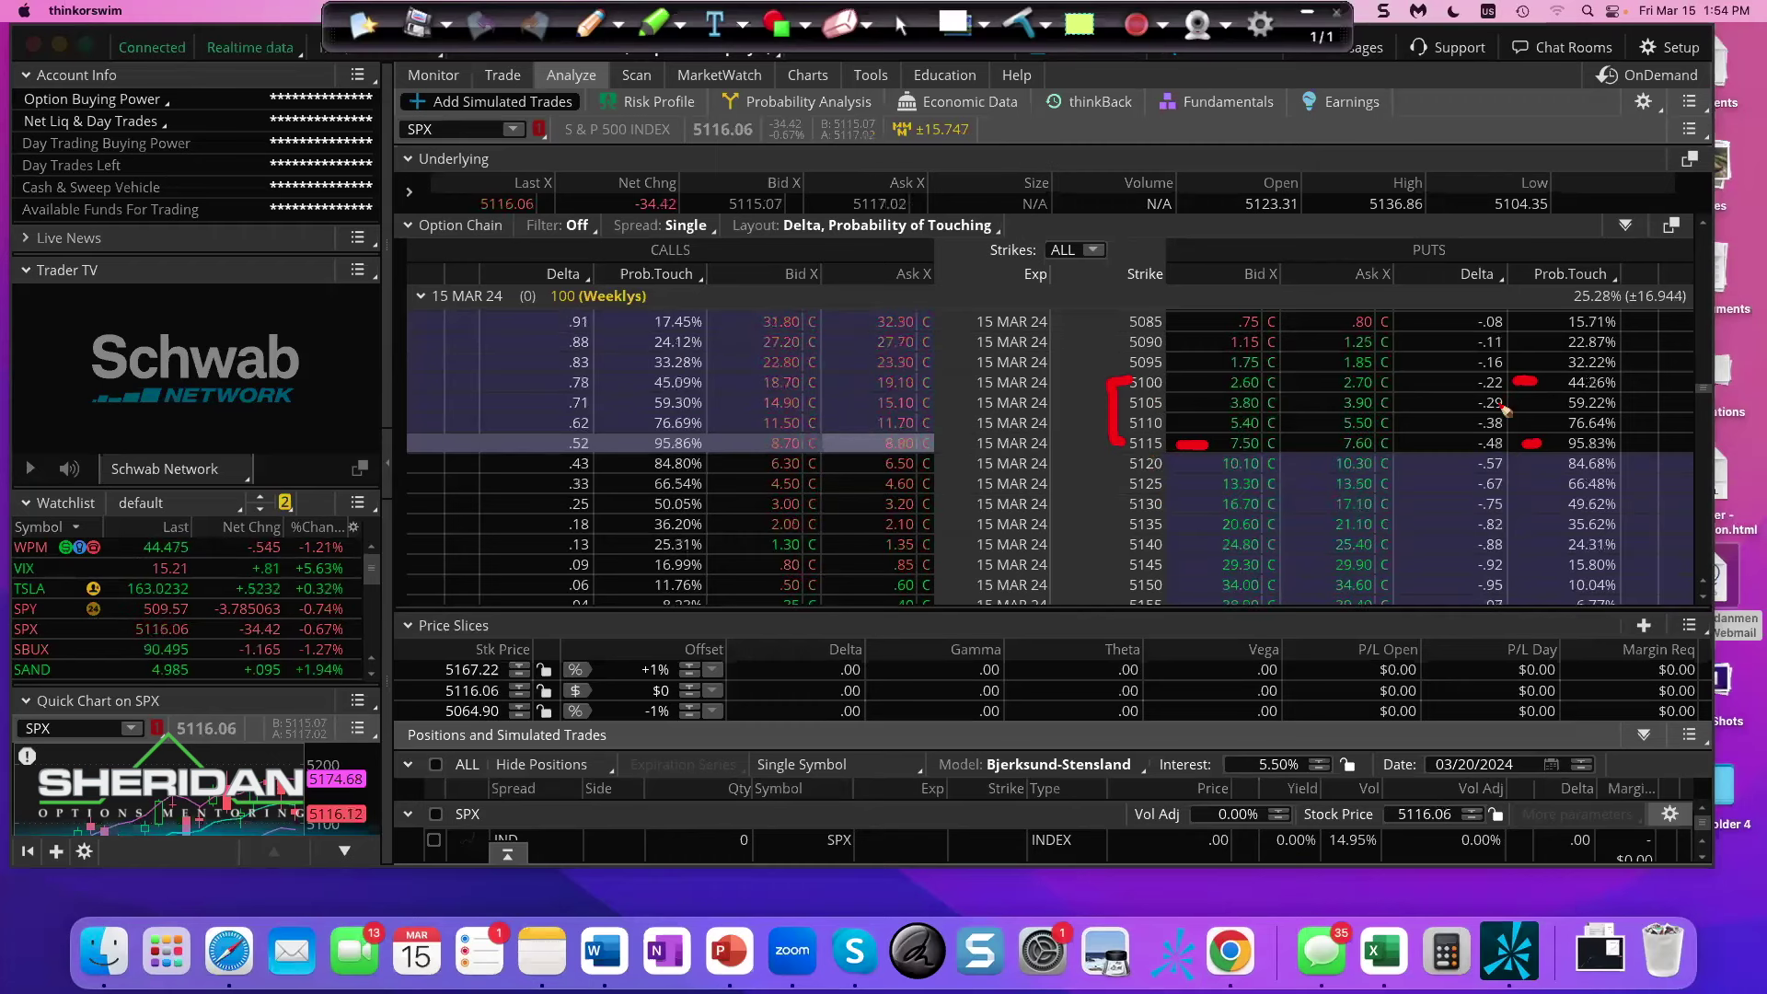
# - Dash red marks beside the 5110, 5105 and 5100 put delta and probability-of-touching cells
pyautogui.moveTo(1532, 421); pyautogui.dragTo(1549, 426)
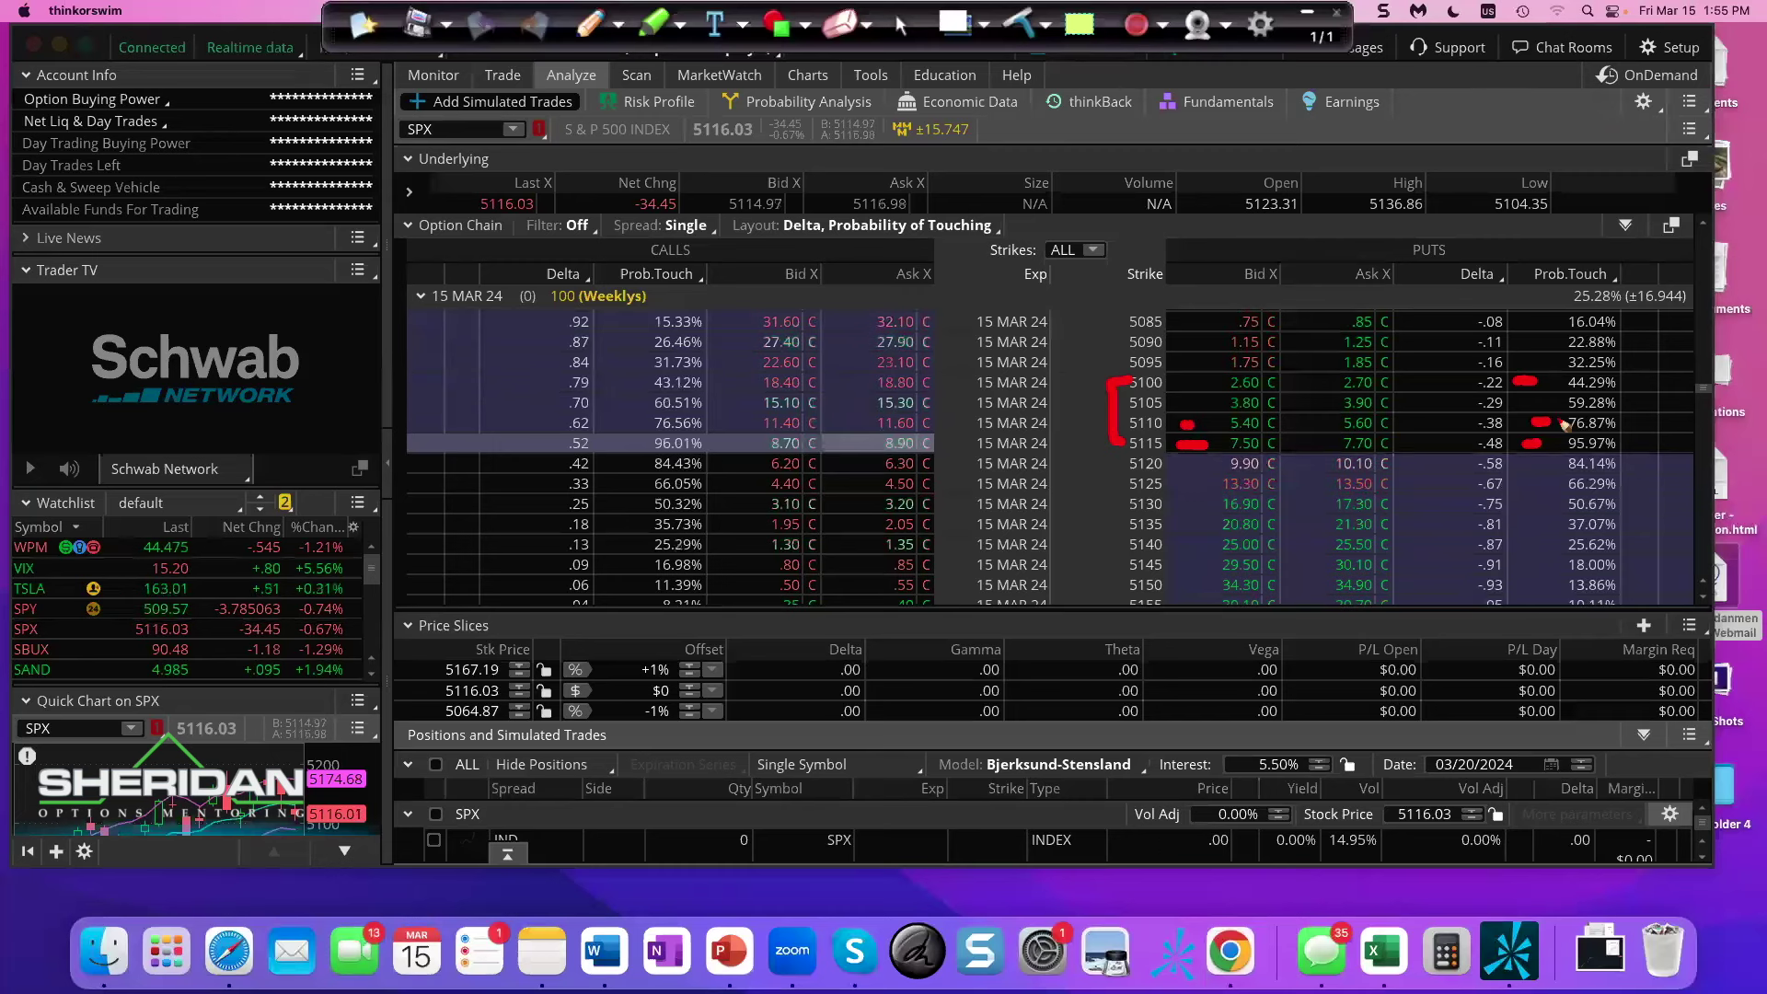
pyautogui.moveTo(1523, 402); pyautogui.dragTo(1535, 407)
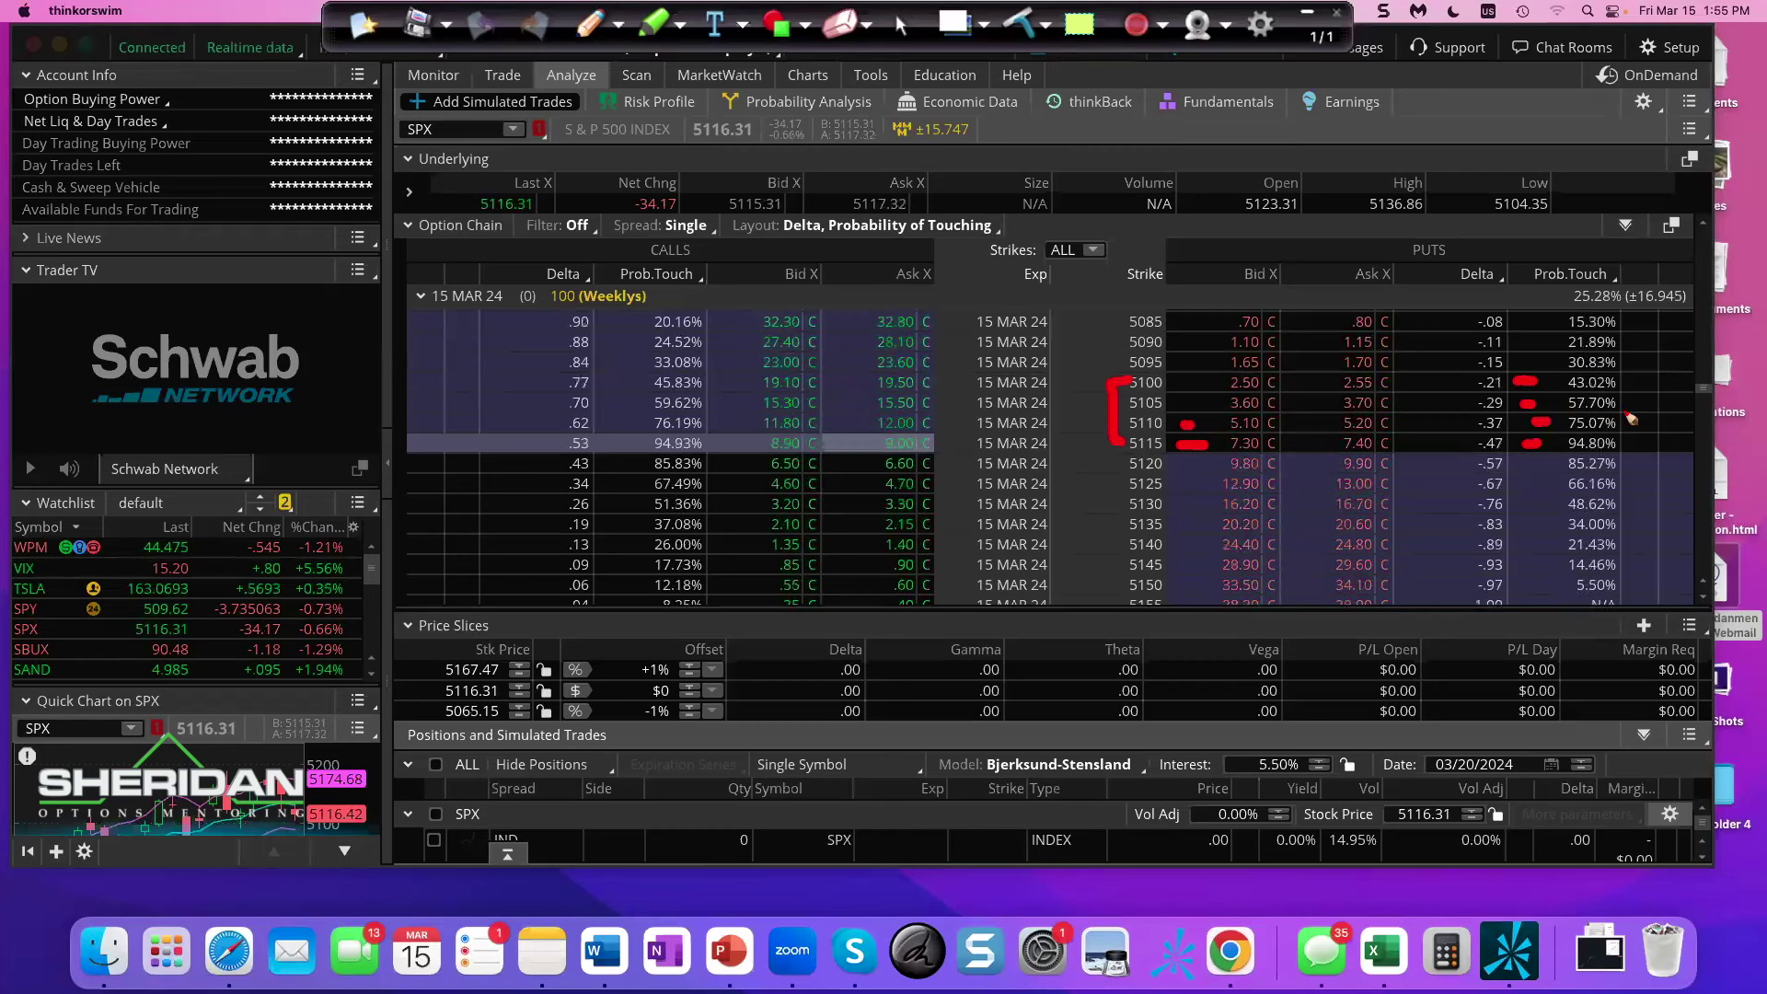
pyautogui.moveTo(1625, 382); pyautogui.dragTo(1638, 382)
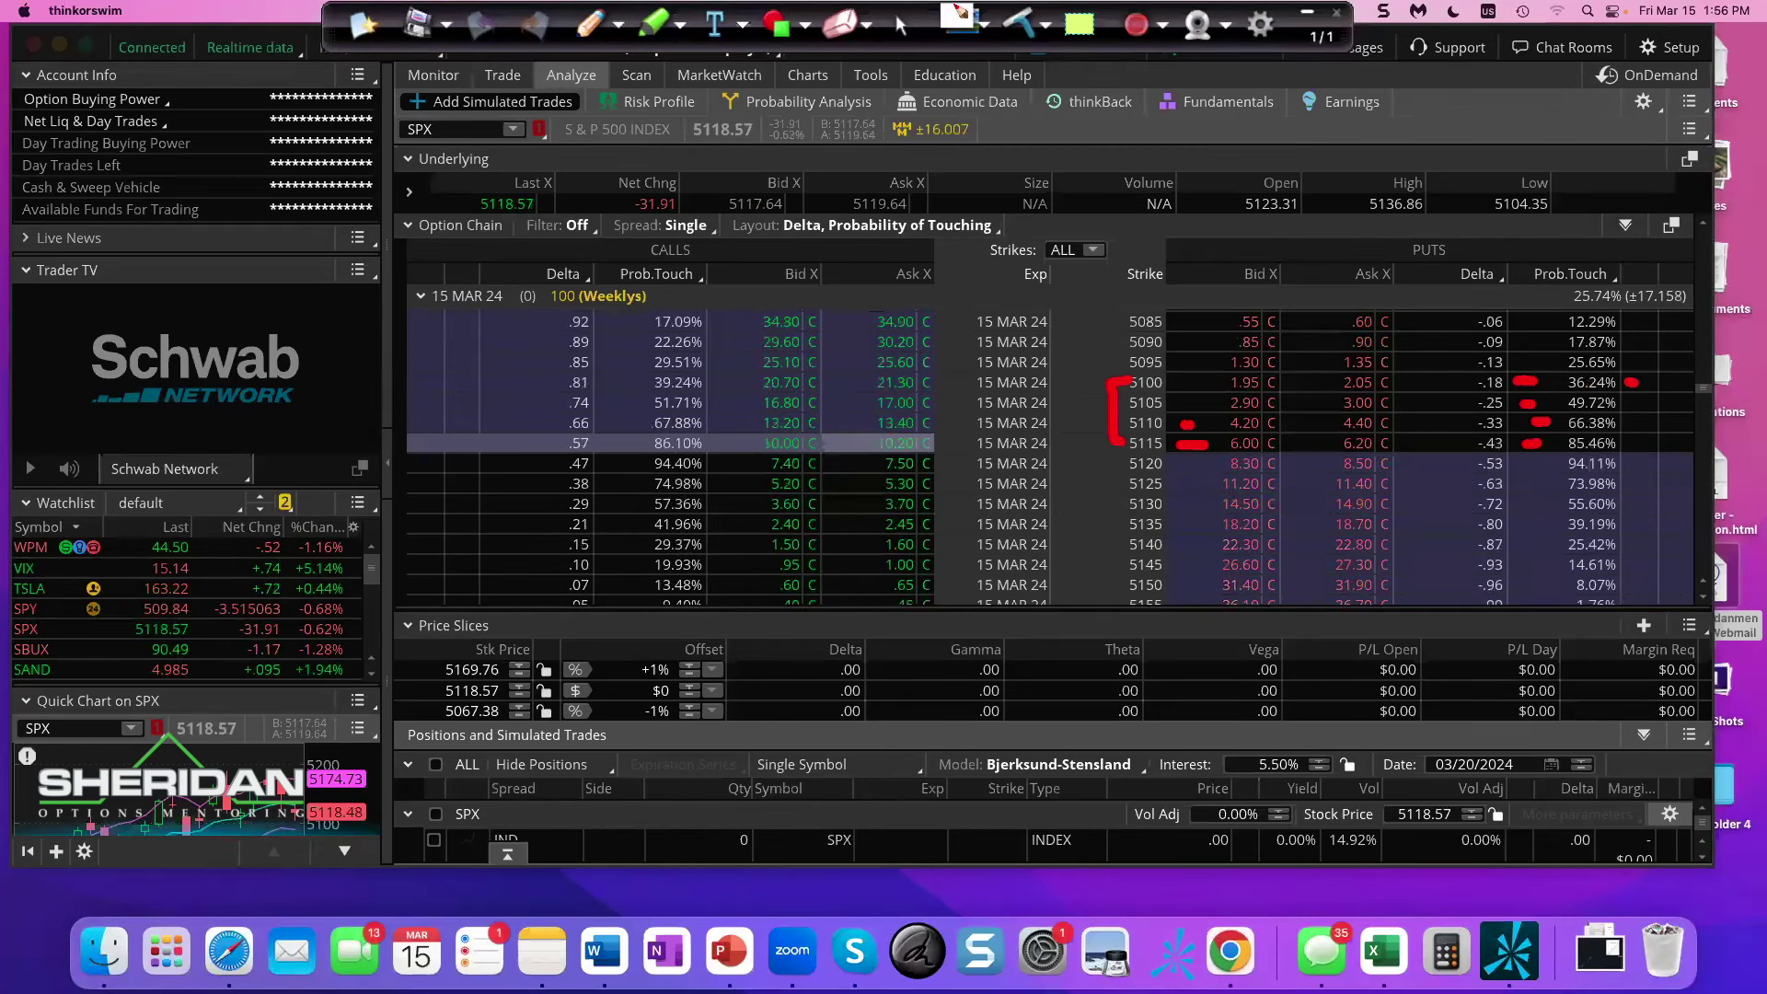
pyautogui.click(904, 22)
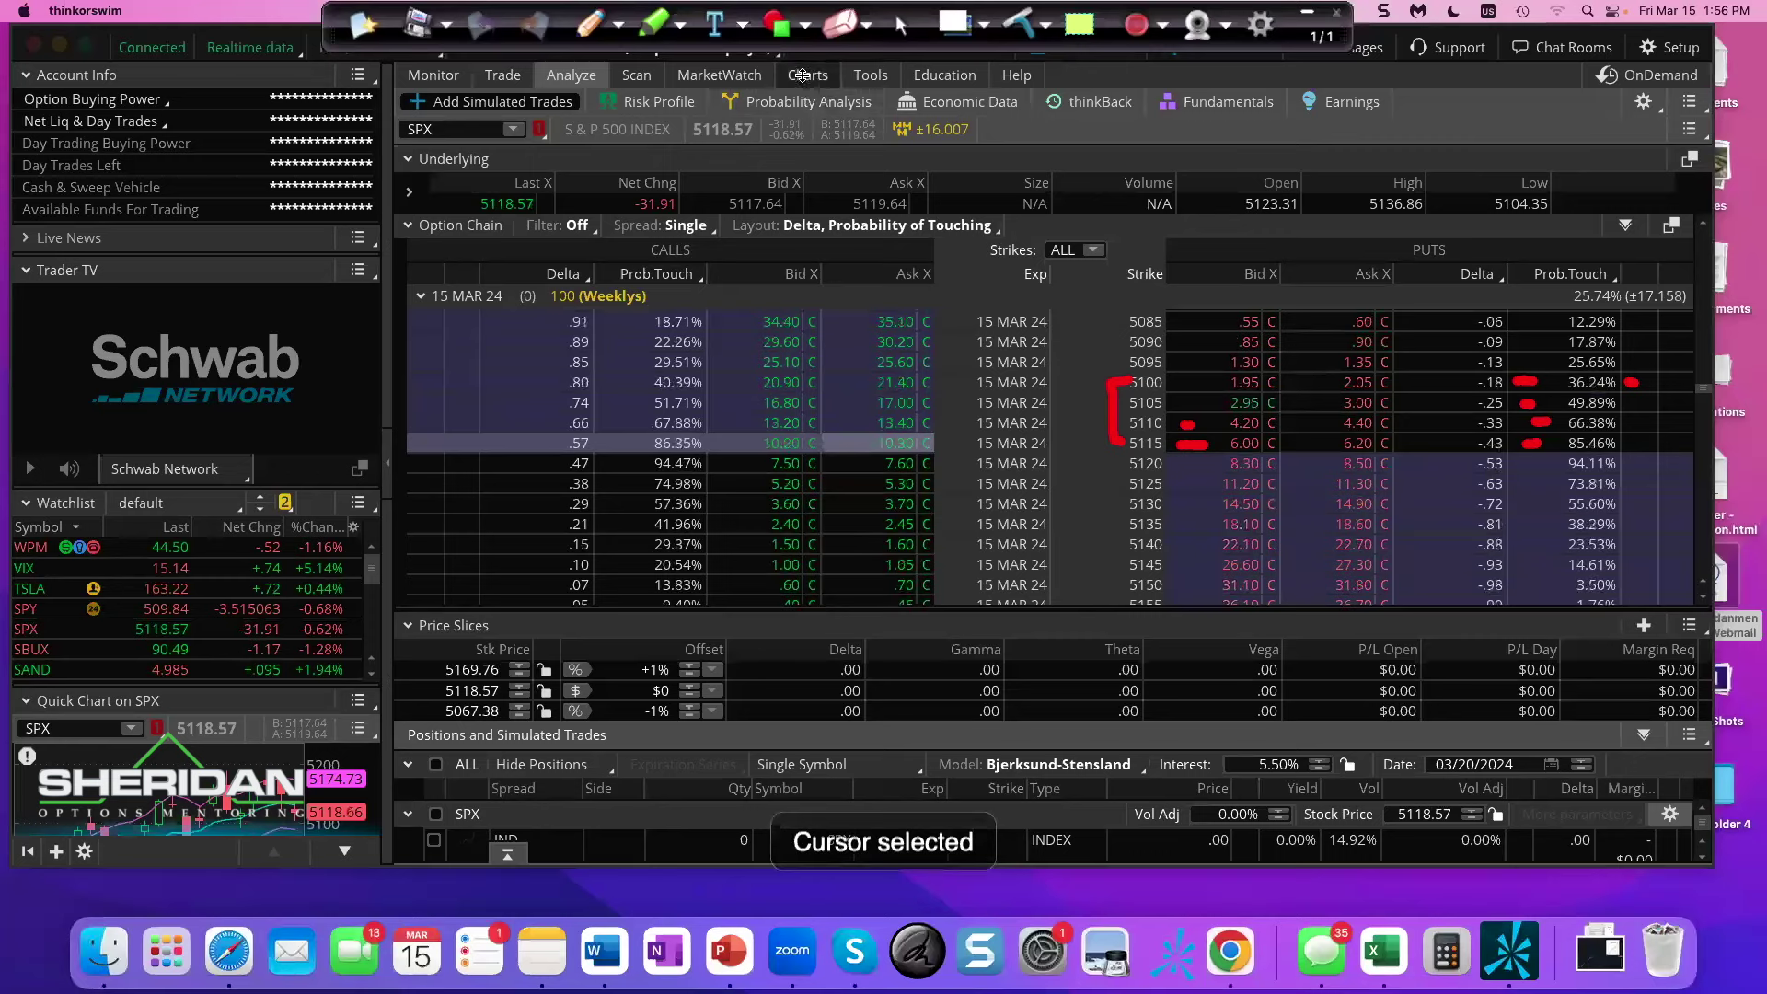
# - Open the Charts tab's SPX 6-month daily chart and nudge the drawing toolbar aside
pyautogui.click(805, 78)
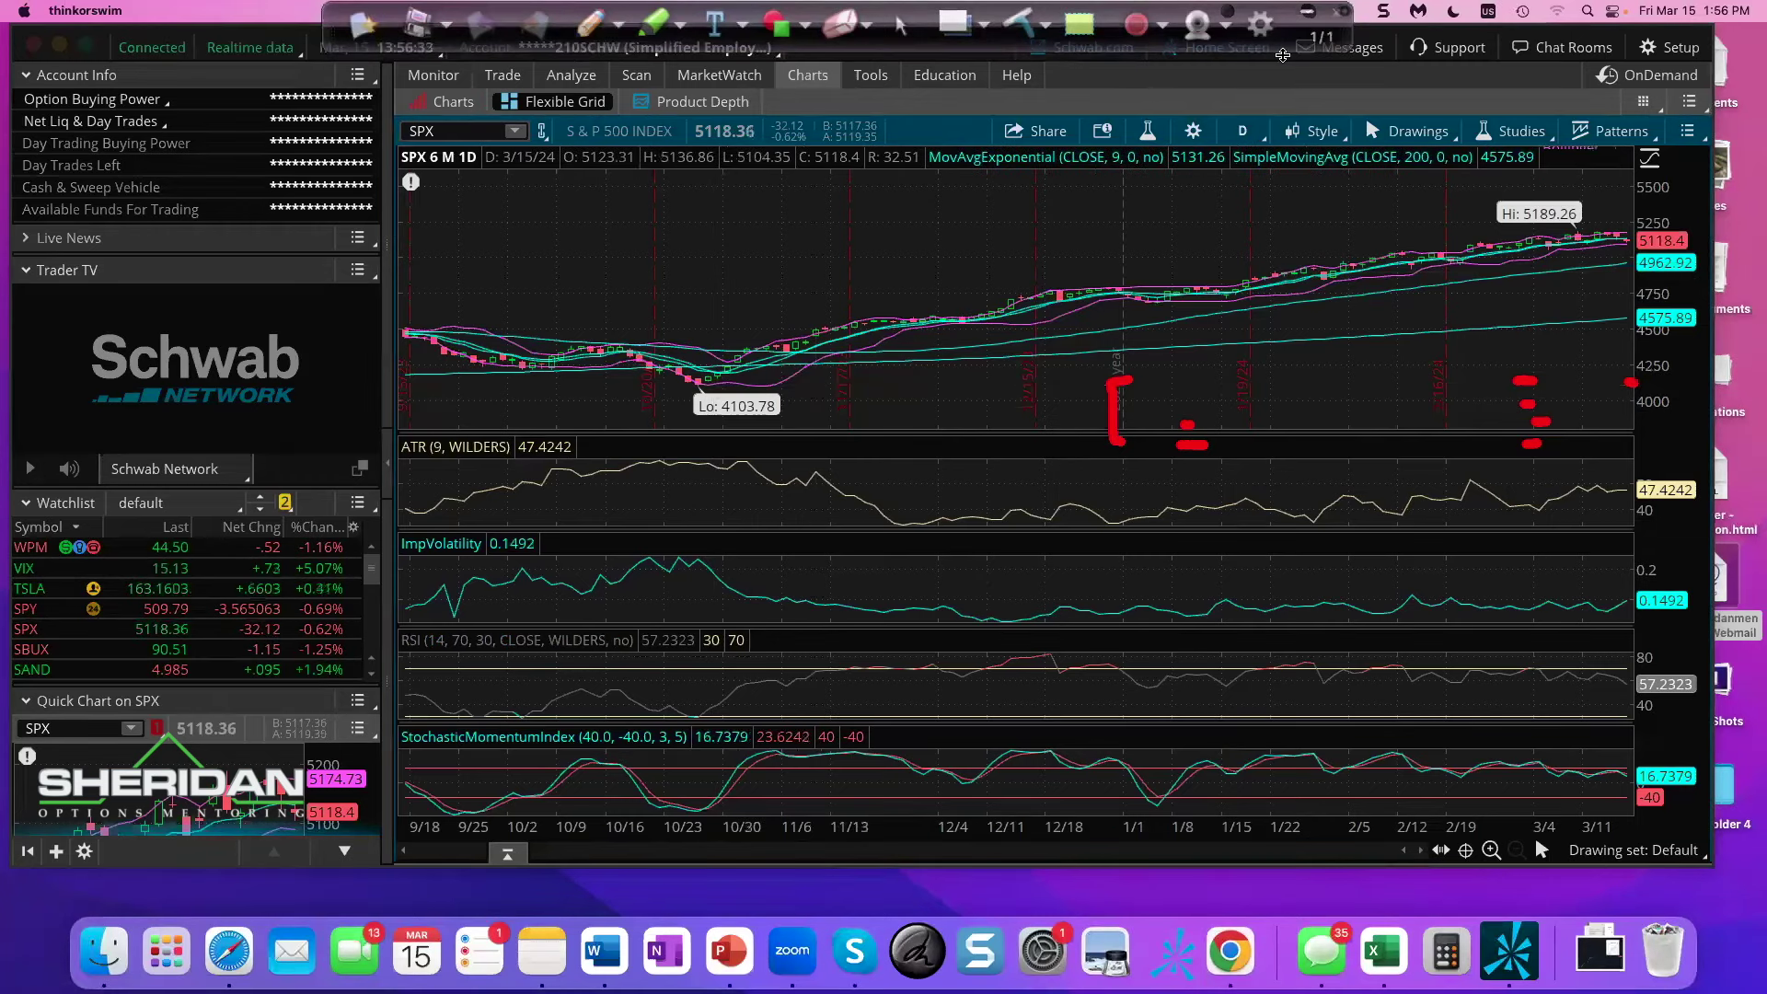
pyautogui.moveTo(1341, 38); pyautogui.dragTo(1308, 62)
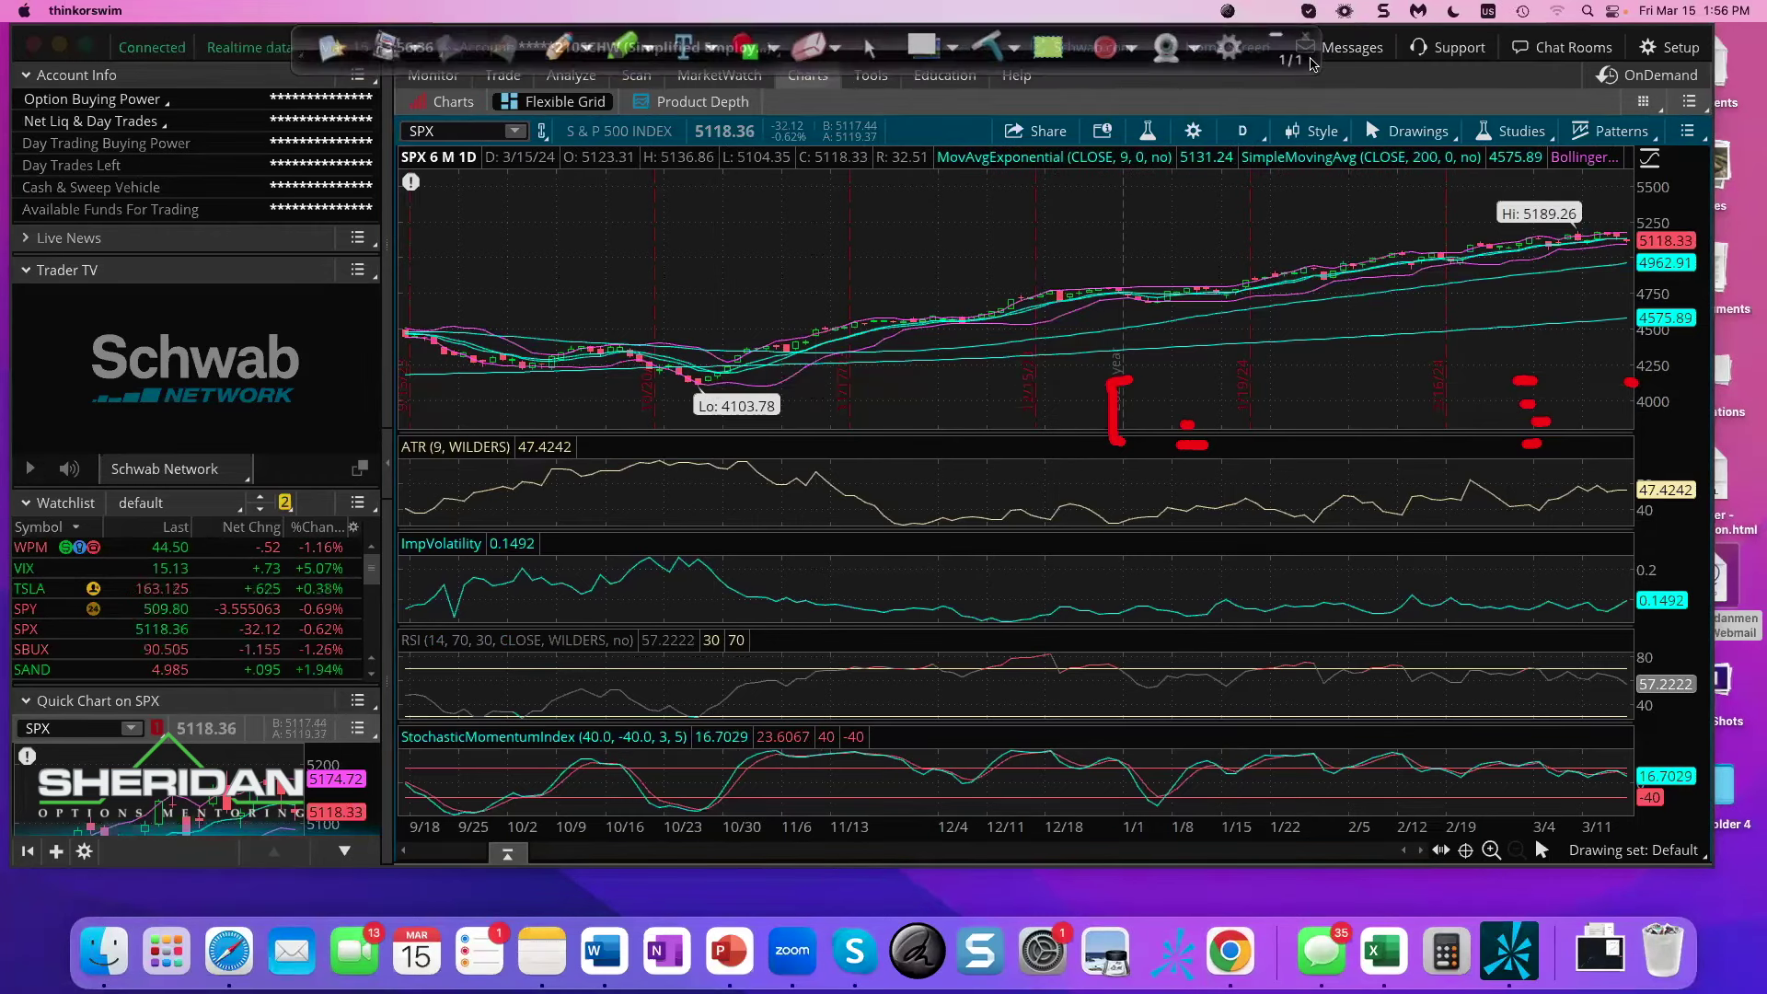